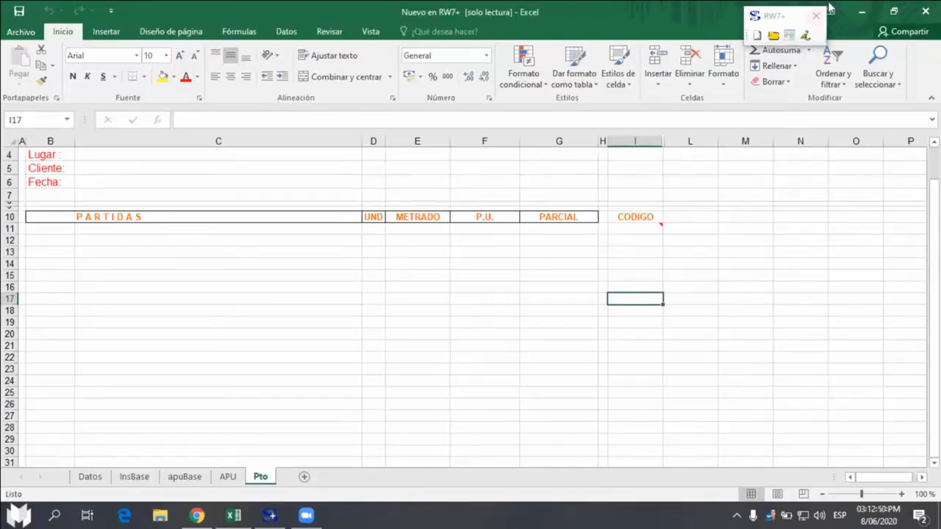
Step: Open the RW7+ system menus window and switch it to the budget (Pto) view, placed beside the PARTIDAS column
{"action": "left_click", "coordinate": [780, 16]}
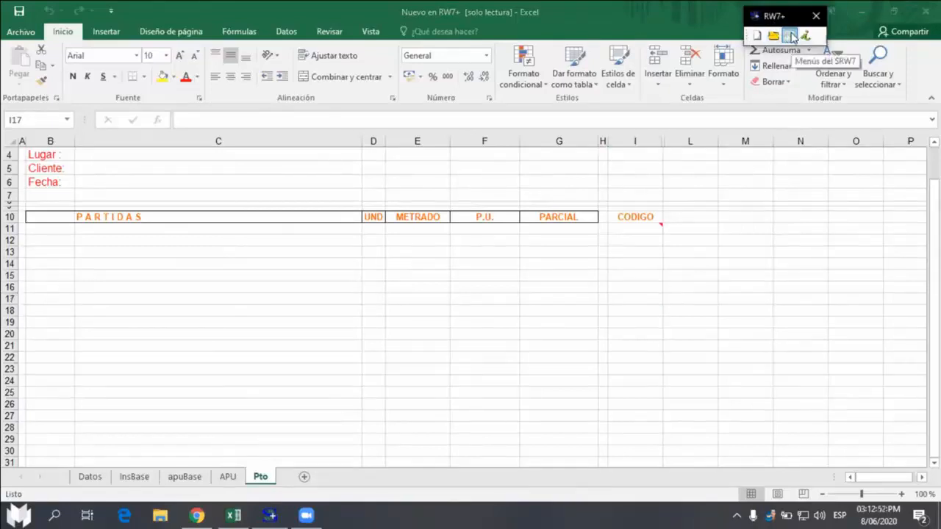
{"action": "left_click", "coordinate": [791, 35]}
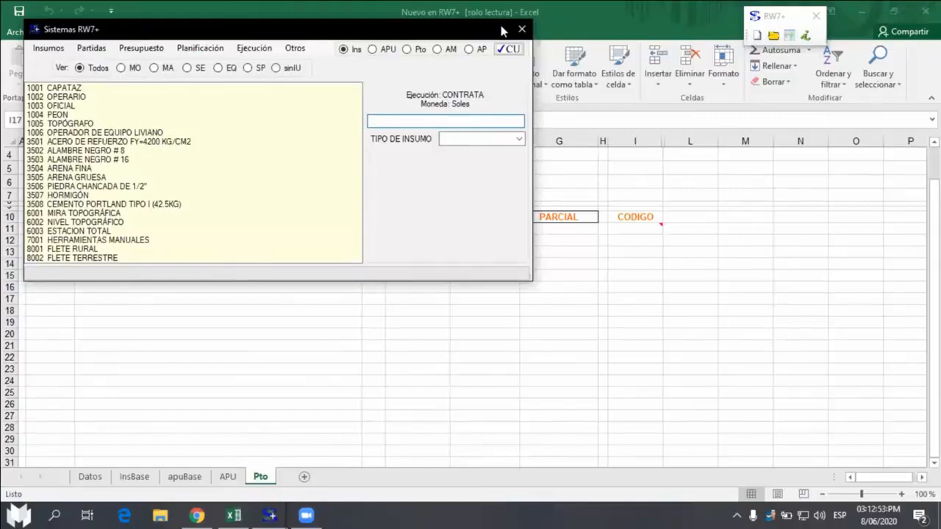
{"action": "left_click_drag", "start_coordinate": [500, 25], "coordinate": [860, 104]}
{"action": "left_click", "coordinate": [768, 128]}
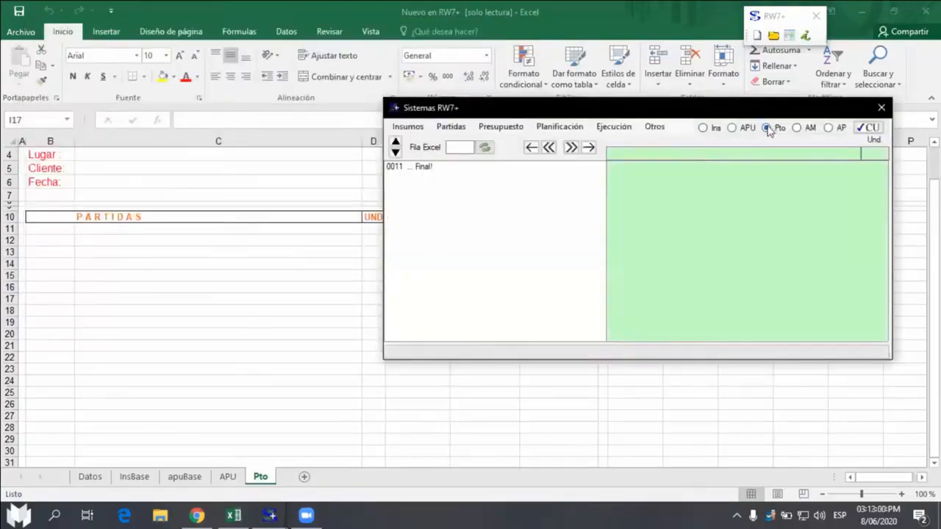
{"action": "left_click_drag", "start_coordinate": [726, 110], "coordinate": [744, 114]}
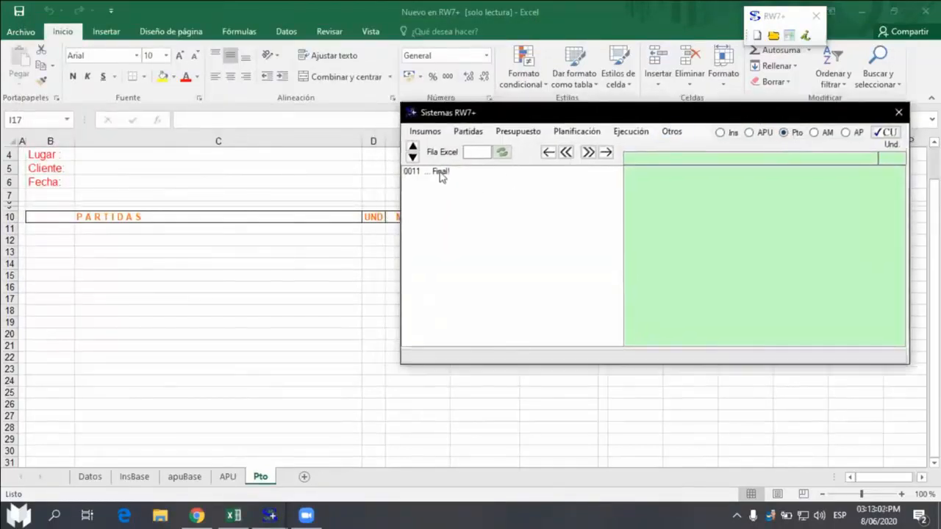
Step: Insert the title ESTRUCTURAS at the final row of the budget, finding it in the title list with "ESTR"
{"action": "left_click", "coordinate": [441, 172]}
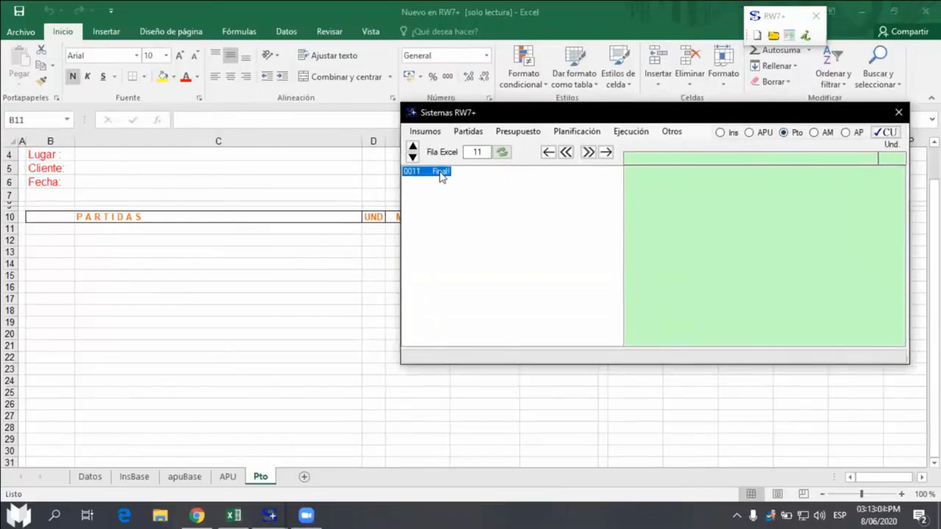
{"action": "right_click", "coordinate": [441, 174]}
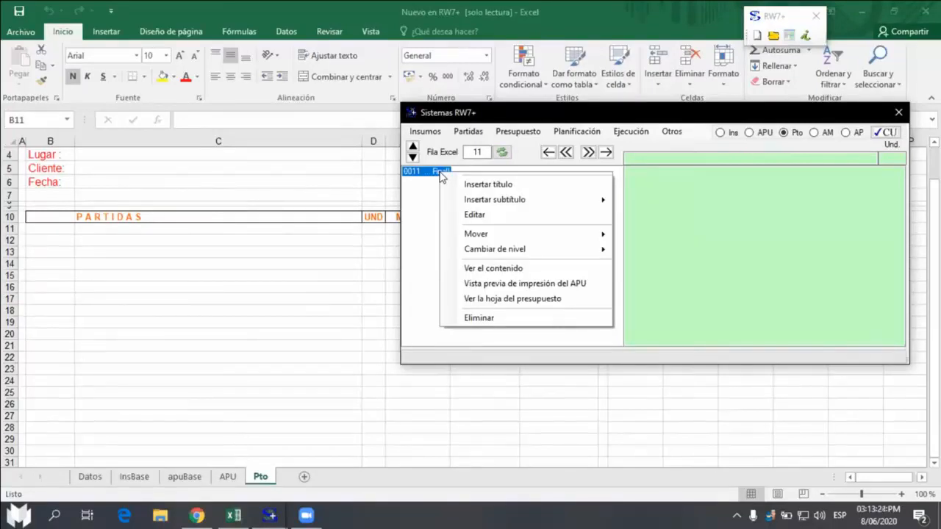
{"action": "left_click", "coordinate": [503, 184]}
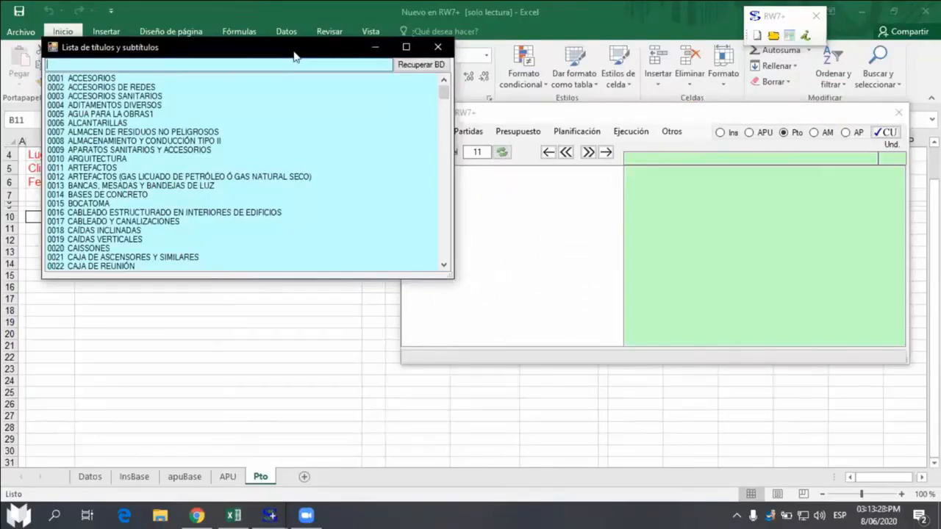
{"action": "left_click_drag", "start_coordinate": [293, 57], "coordinate": [695, 213]}
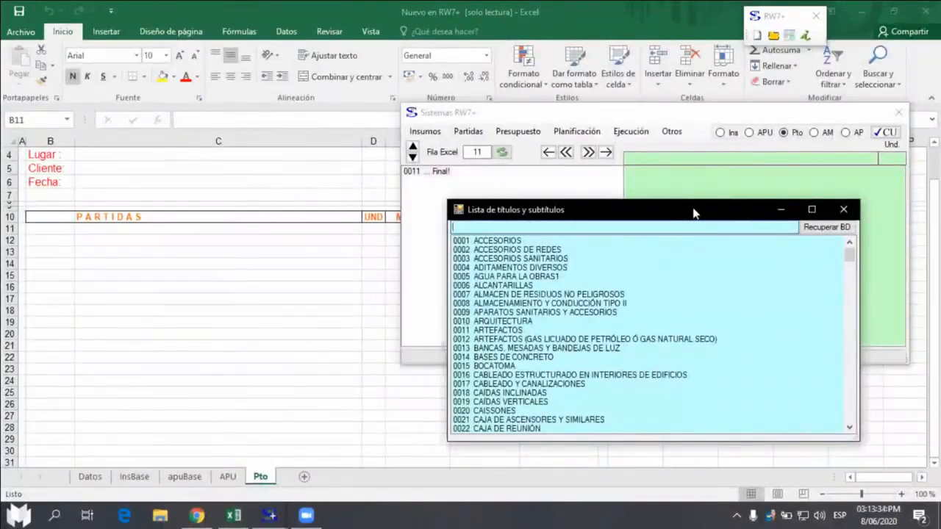
{"action": "type", "text": "ES"}
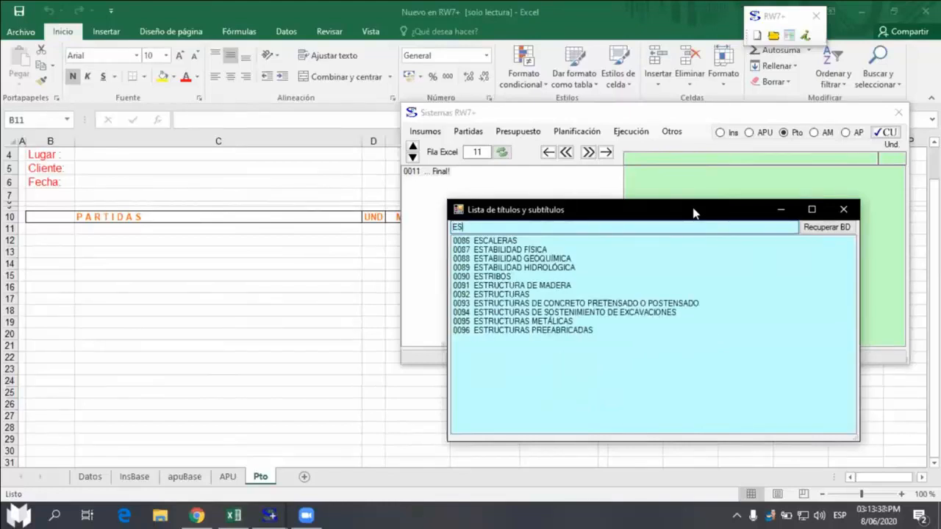
{"action": "type", "text": "TR"}
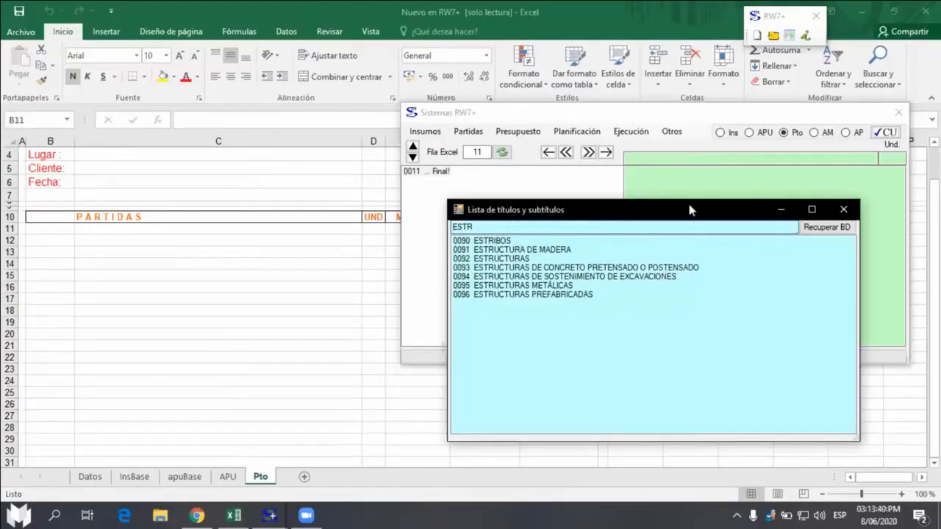
{"action": "double_click", "coordinate": [507, 259]}
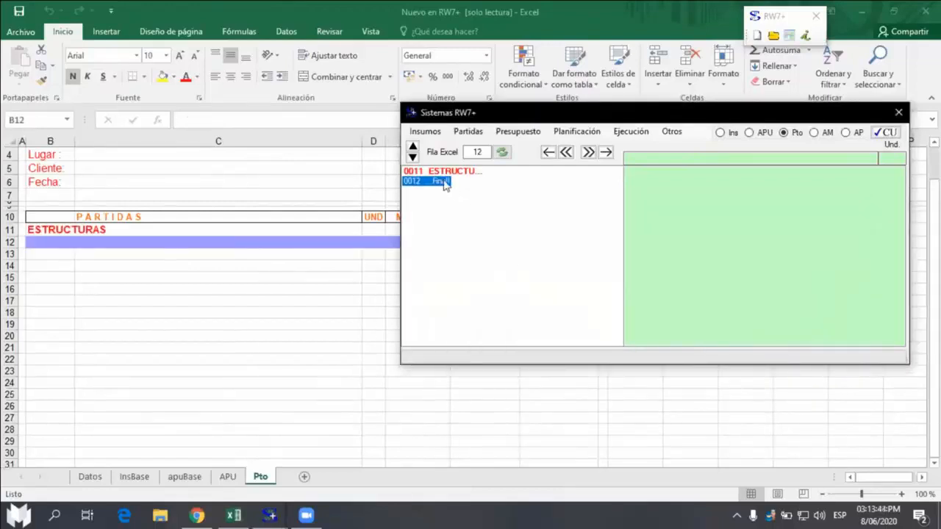
Step: Insert the title ARQUITECTURA at the final row below ESTRUCTURAS, finding it in the title list with "ARQ"
{"action": "right_click", "coordinate": [439, 186]}
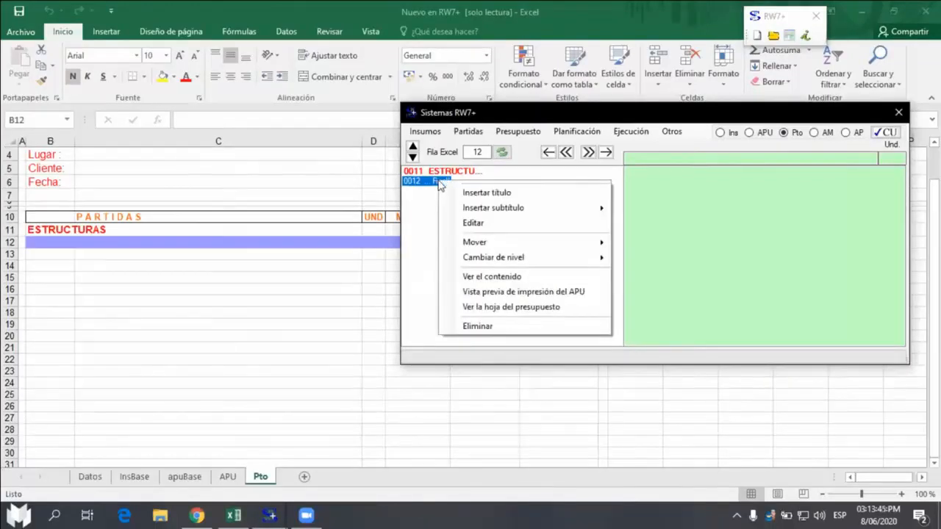
{"action": "left_click", "coordinate": [502, 195]}
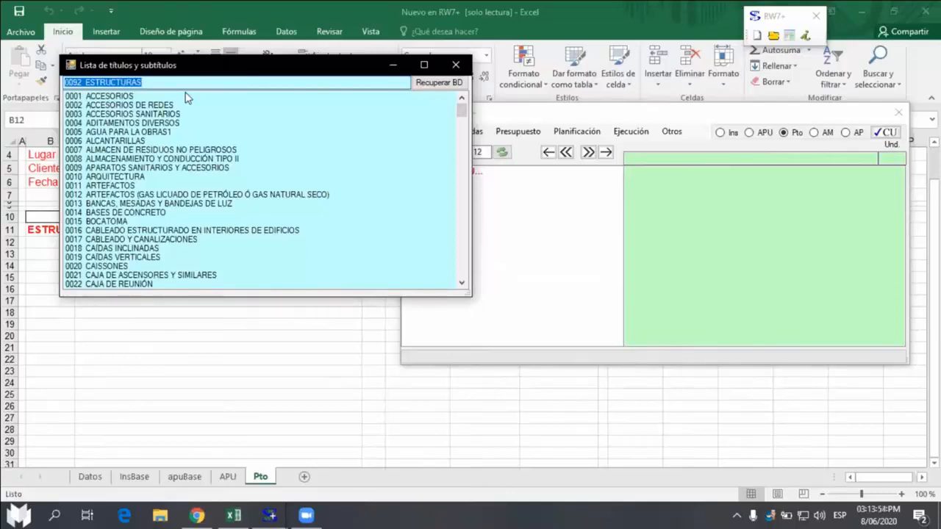
{"action": "type", "text": "ARQ"}
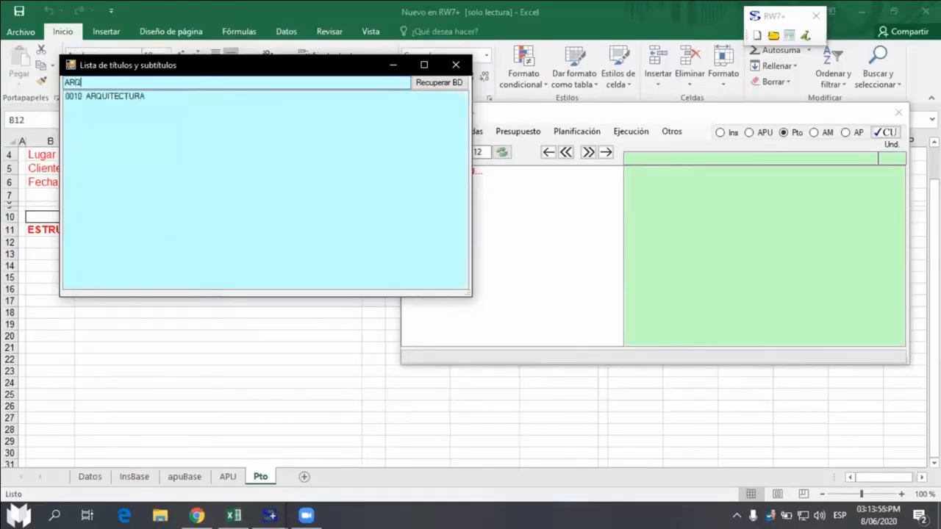
{"action": "double_click", "coordinate": [132, 97]}
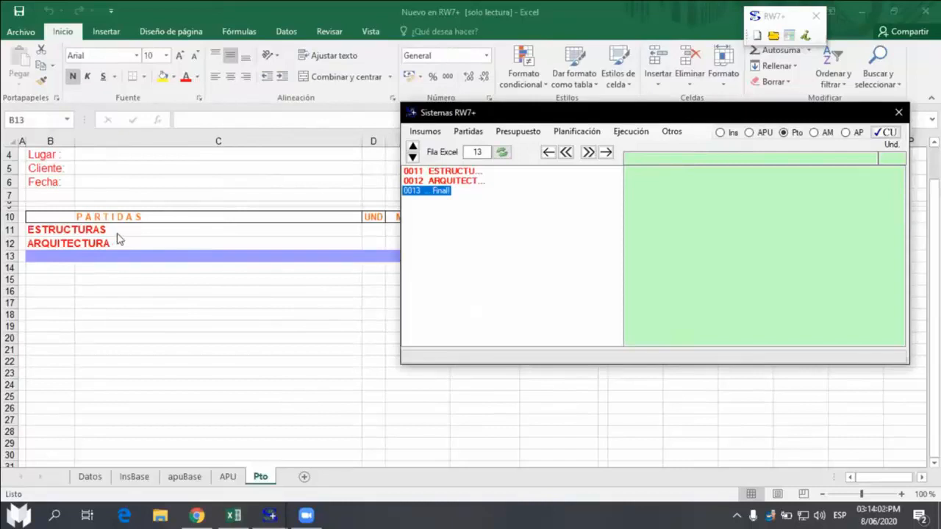
Step: Insert the Orden 1 subtitle OBRAS DE CONCRETO SIMPLE above ARQUITECTURA, filtering the title list by "OBRAS"
{"action": "left_click", "coordinate": [465, 183]}
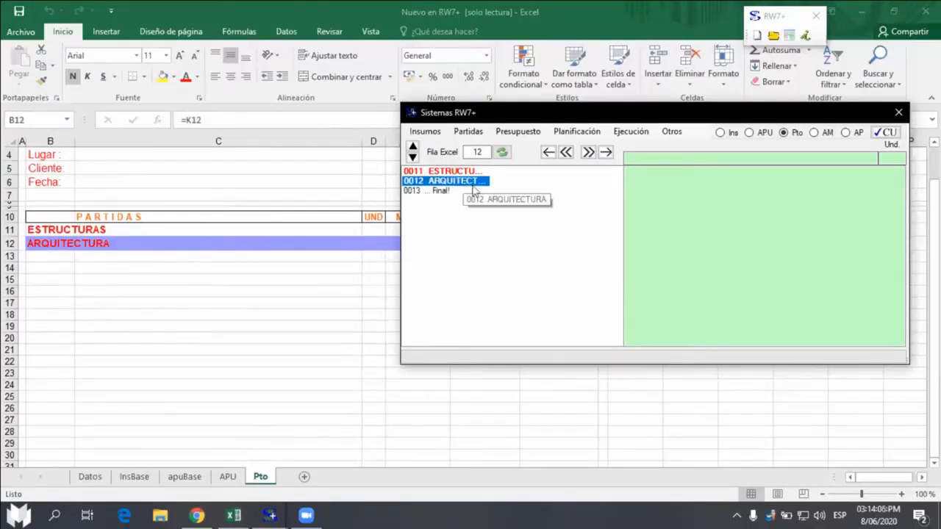
{"action": "right_click", "coordinate": [469, 184]}
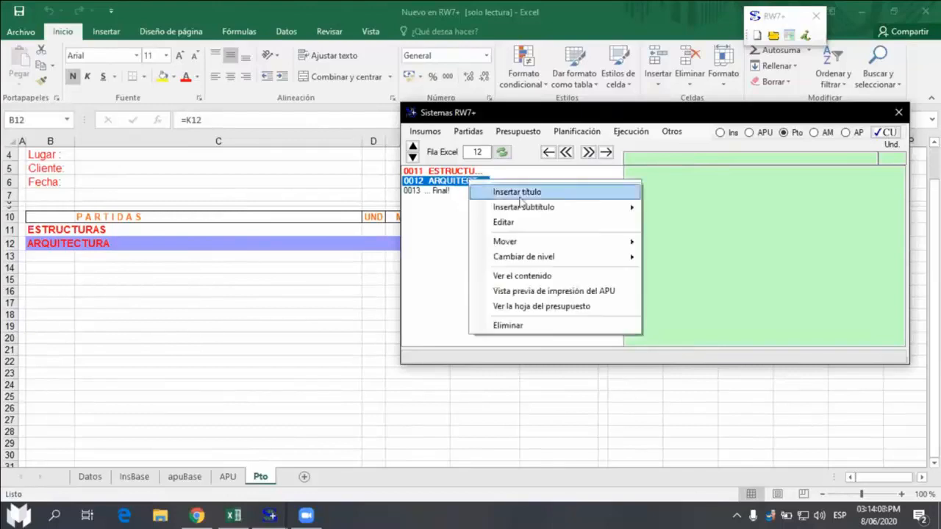
{"action": "mouse_move", "coordinate": [568, 209]}
{"action": "left_click", "coordinate": [681, 209]}
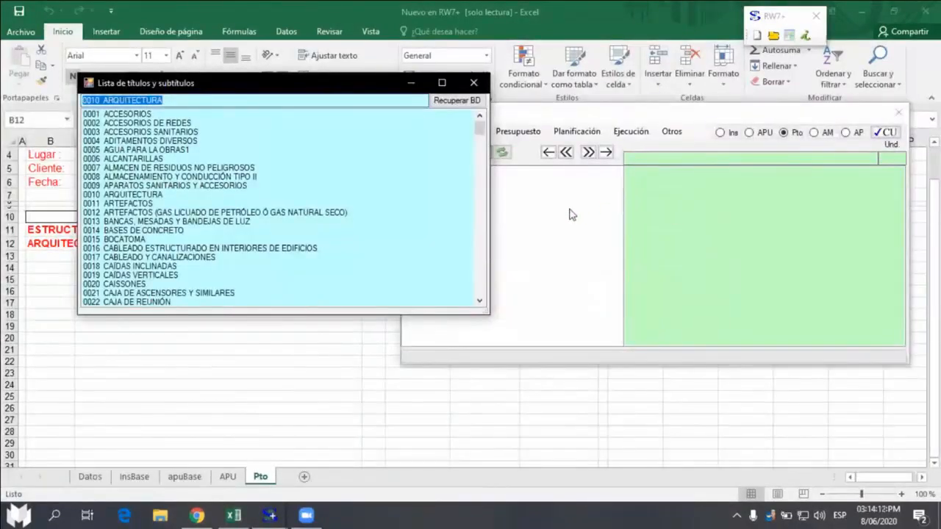
{"action": "type", "text": "OBRAS"}
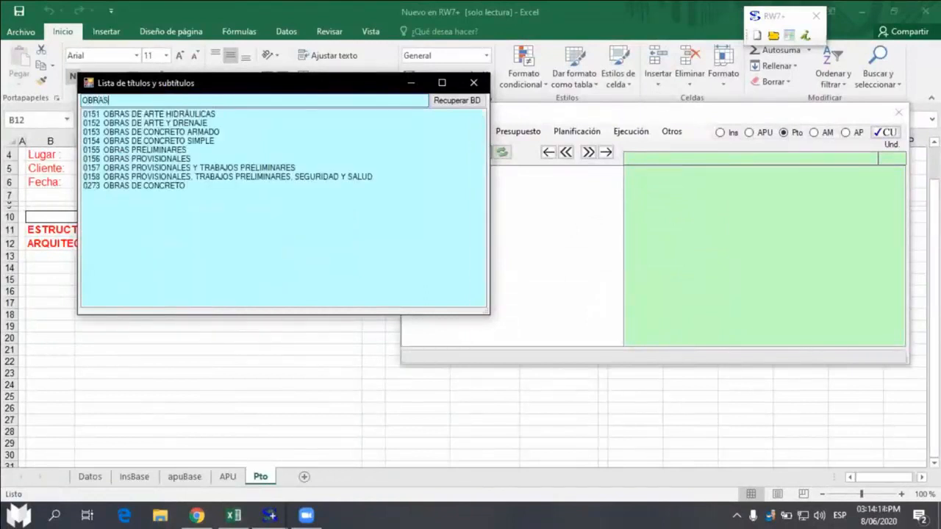
{"action": "double_click", "coordinate": [206, 142]}
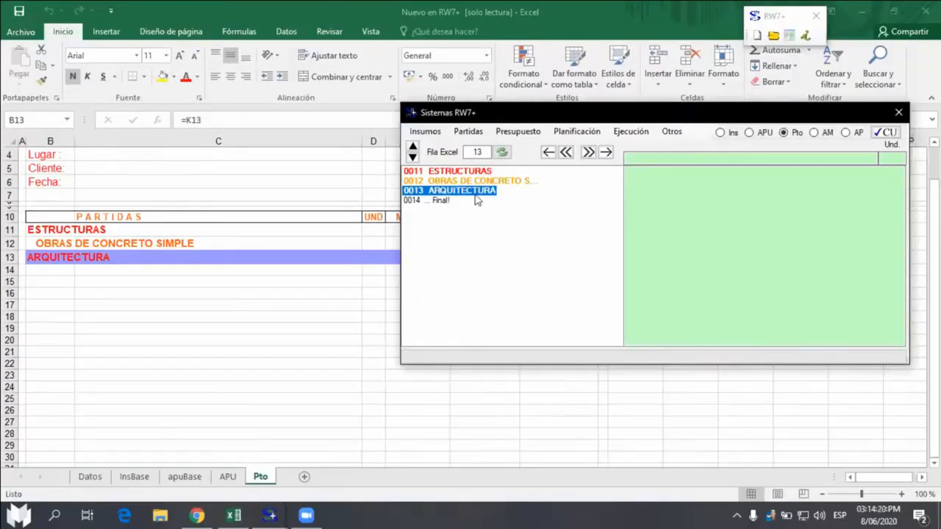
Step: Insert the Orden 1 subtitle OBRAS DE CONCRETO ARMADO above ARQUITECTURA, filtering the title list by "OBRAS"
{"action": "right_click", "coordinate": [481, 191]}
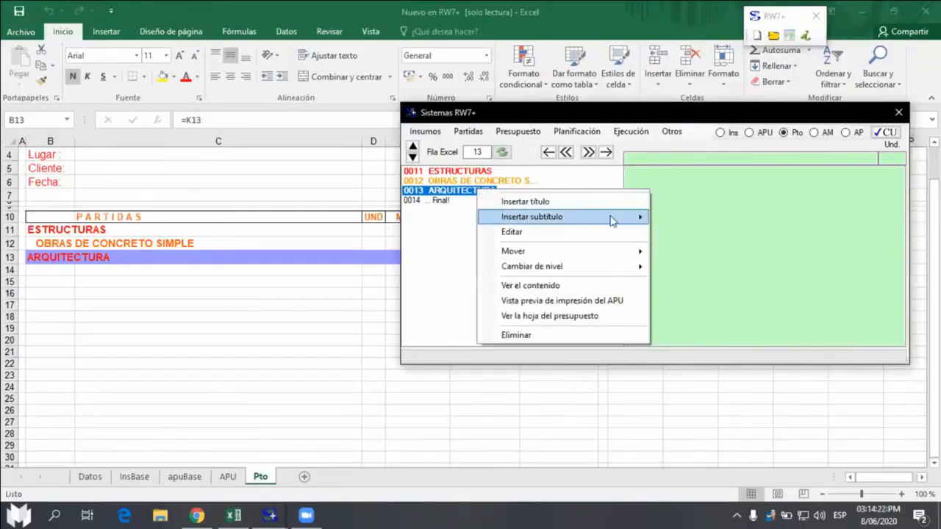
{"action": "mouse_move", "coordinate": [611, 217]}
{"action": "left_click", "coordinate": [691, 219]}
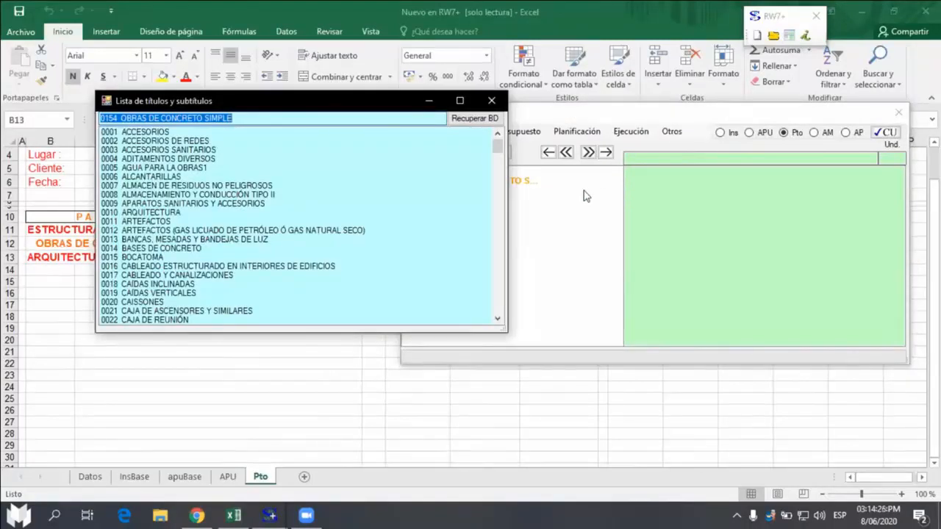
{"action": "type", "text": "OBRAS"}
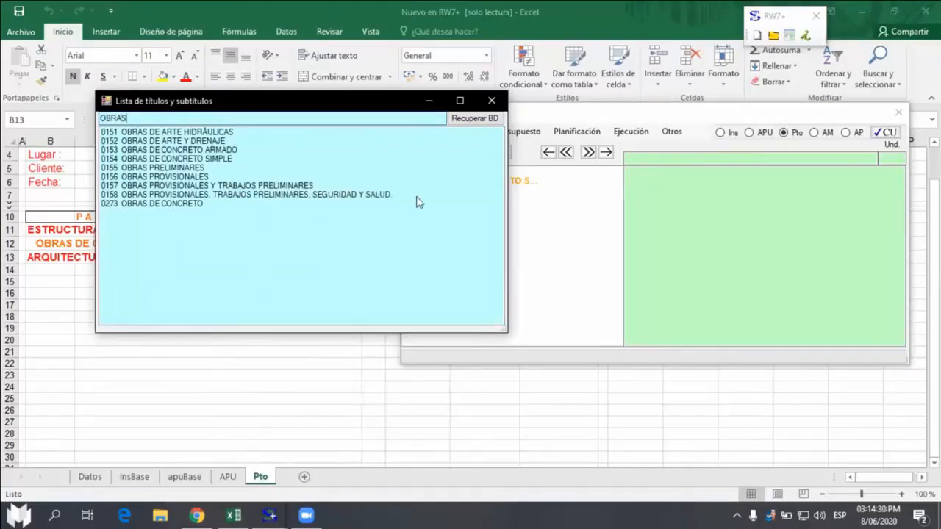
{"action": "double_click", "coordinate": [227, 150]}
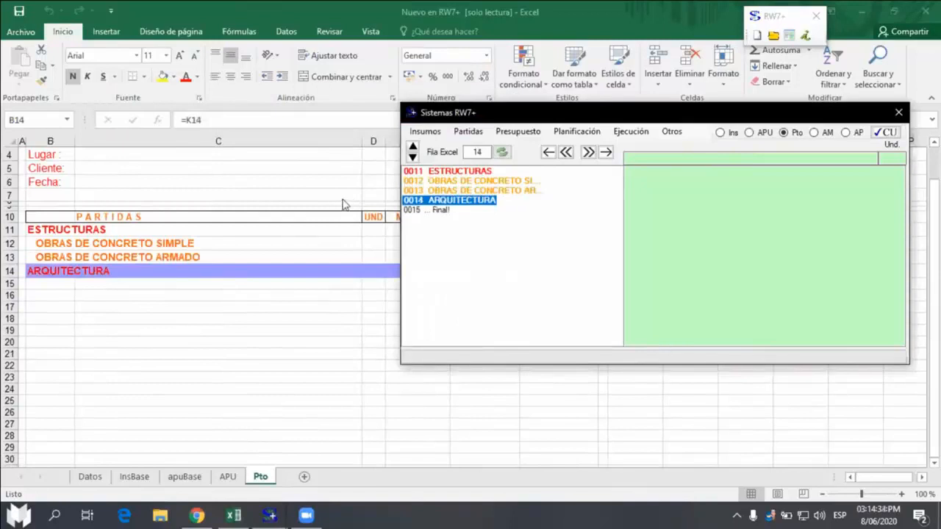
Step: Insert the Orden 1 subtitle COLUMNAS above ARQUITECTURA, filtering the title list by "COLUM"
{"action": "right_click", "coordinate": [479, 200]}
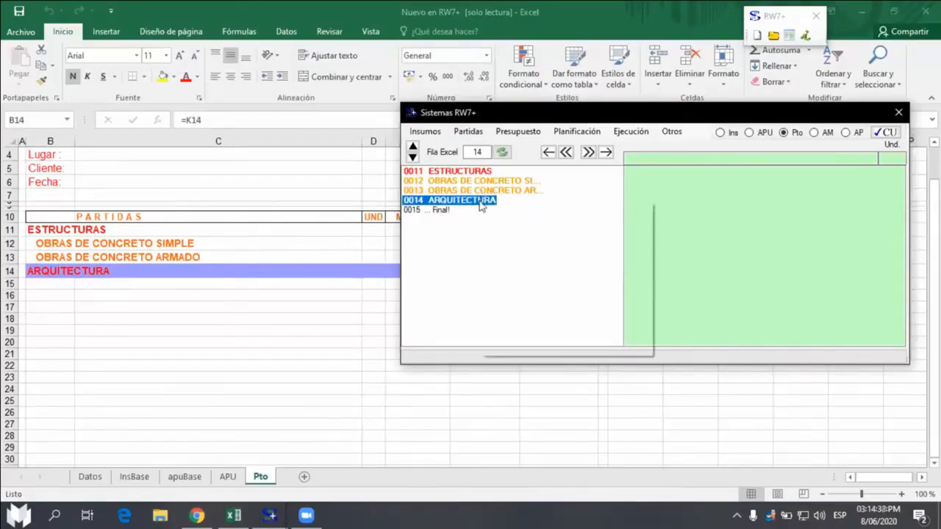
{"action": "mouse_move", "coordinate": [621, 229]}
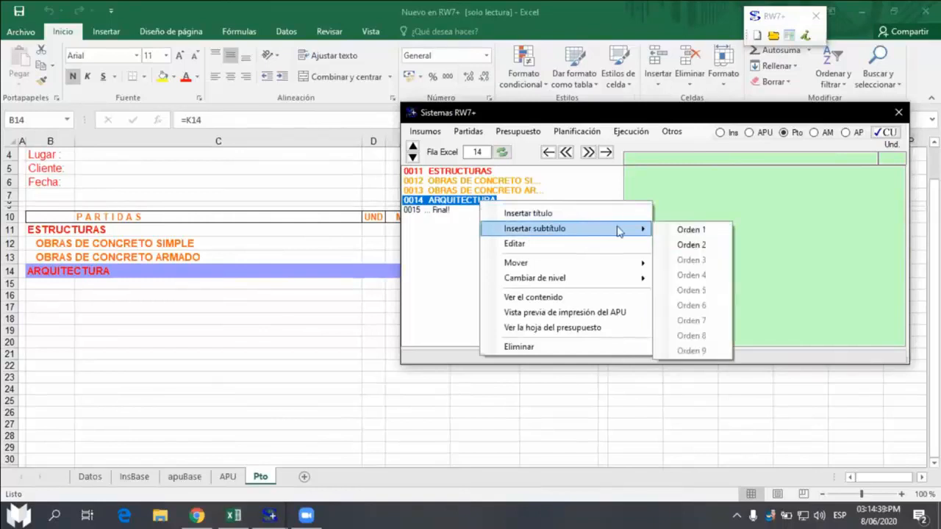
{"action": "left_click", "coordinate": [691, 230]}
{"action": "type", "text": "C"}
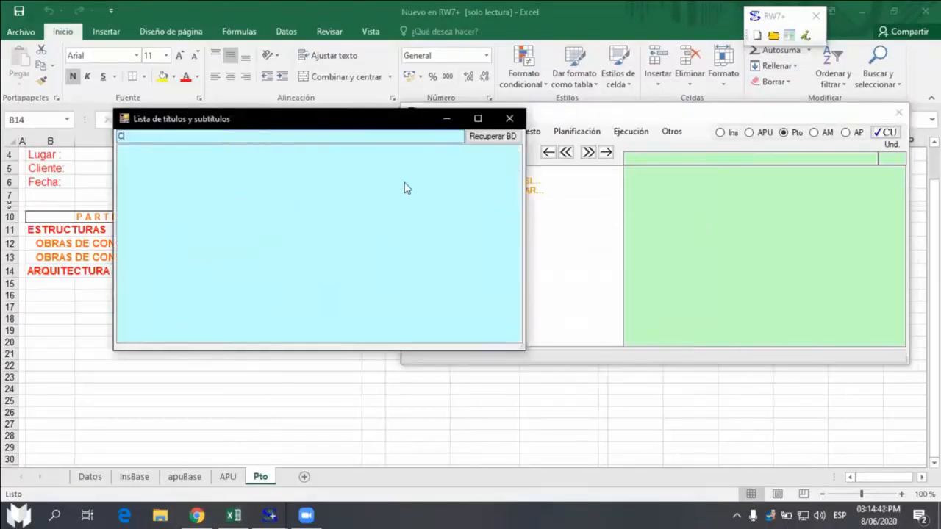
{"action": "type", "text": "OLUM"}
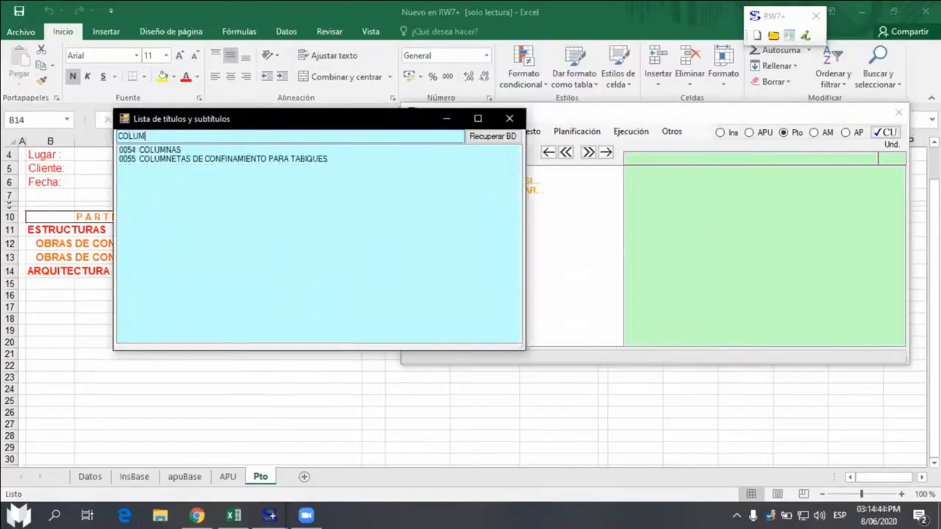
{"action": "left_click", "coordinate": [147, 152]}
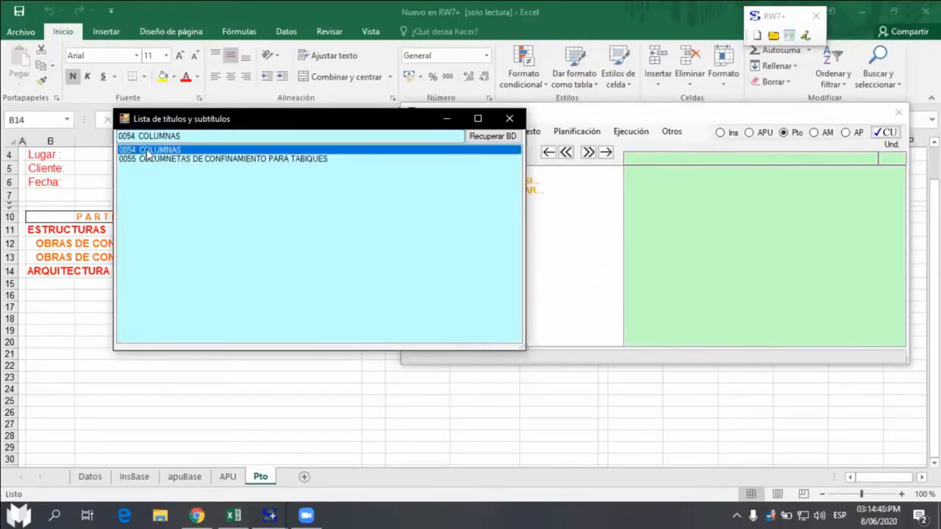
{"action": "double_click", "coordinate": [147, 151]}
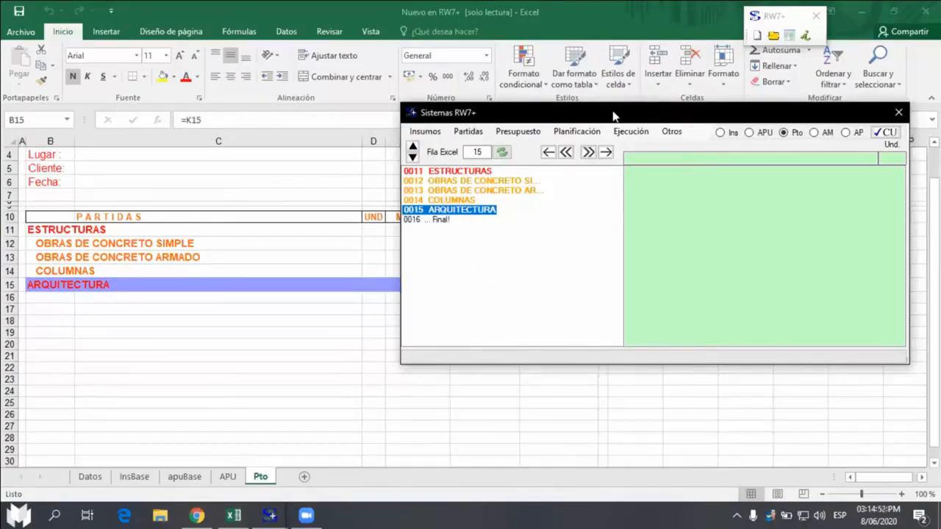
Step: Demote the COLUMNAS subtitle one level beneath OBRAS DE CONCRETO ARMADO, keeping ARQUITECTURA at title level
{"action": "left_click", "coordinate": [606, 153]}
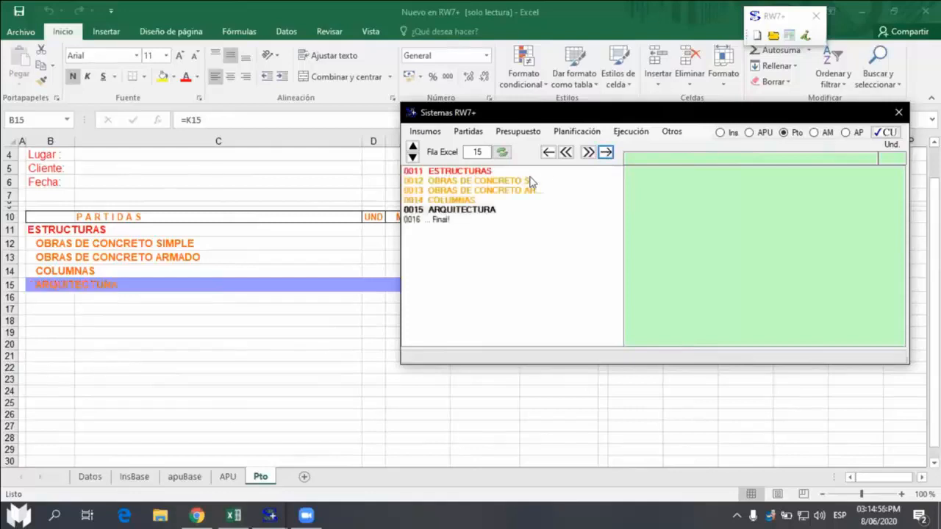
{"action": "left_click", "coordinate": [549, 152]}
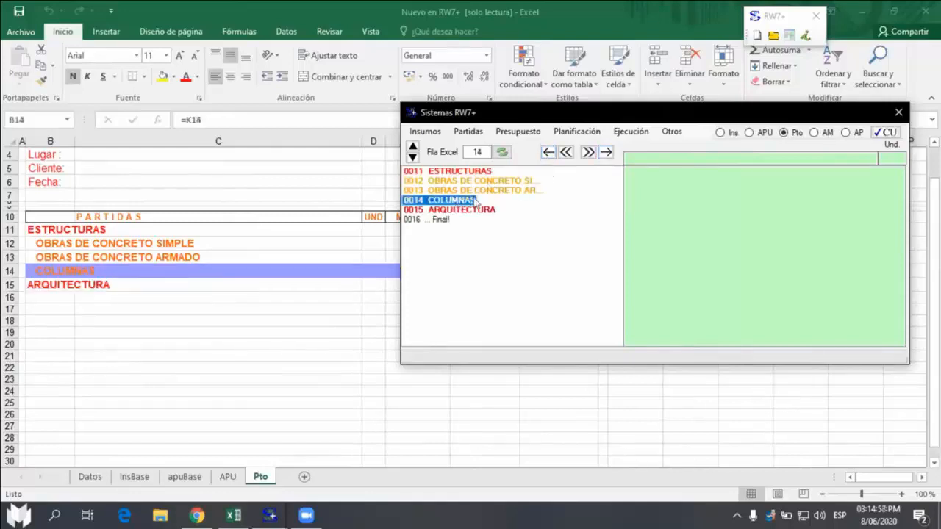
{"action": "left_click", "coordinate": [606, 152]}
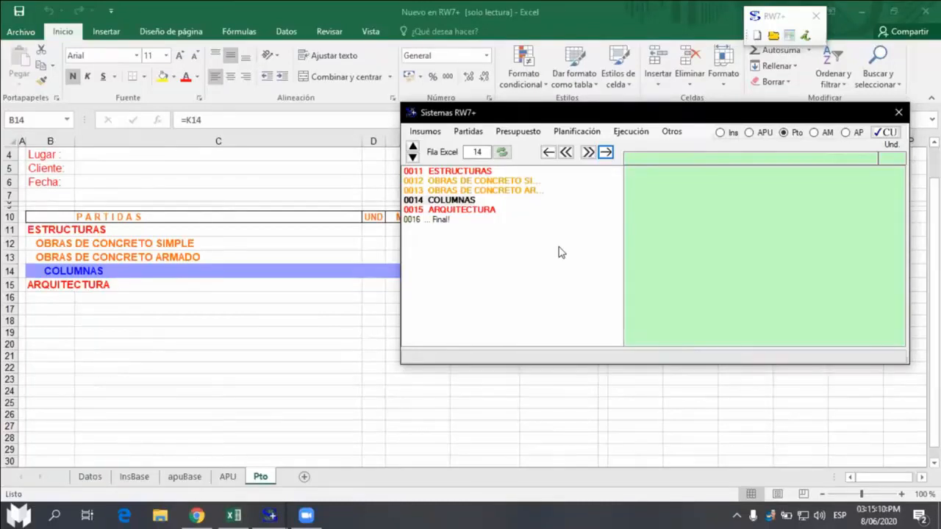
Step: Insert the Orden 1 subtitle MUROS Y TABIQUES DE ALBAÑILERIA at the end beneath ARQUITECTURA, filtering the title list by "MUROS Y"
{"action": "left_click", "coordinate": [447, 221]}
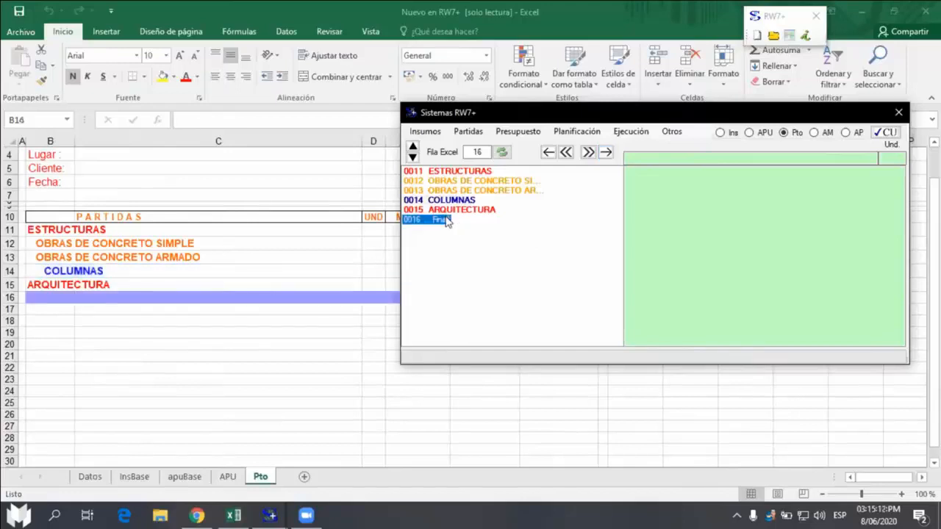
{"action": "right_click", "coordinate": [436, 221]}
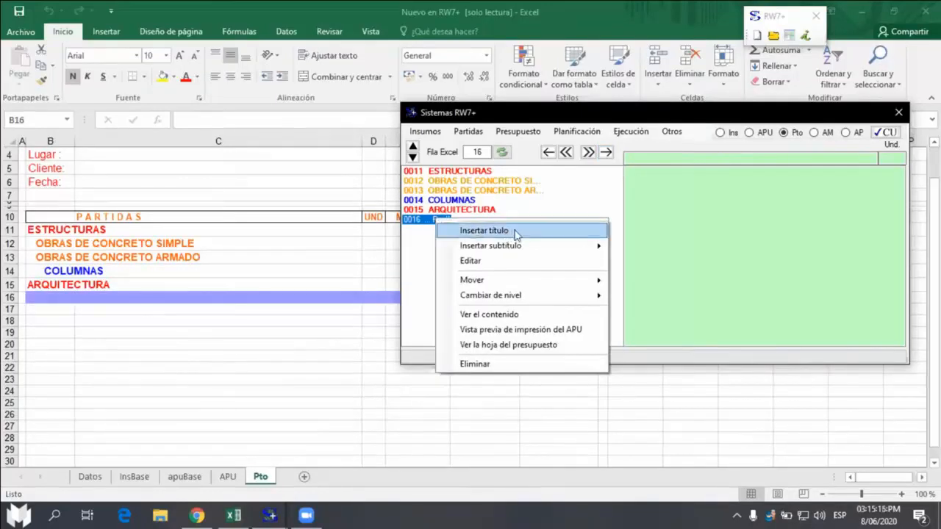
{"action": "mouse_move", "coordinate": [524, 249]}
{"action": "left_click", "coordinate": [644, 247]}
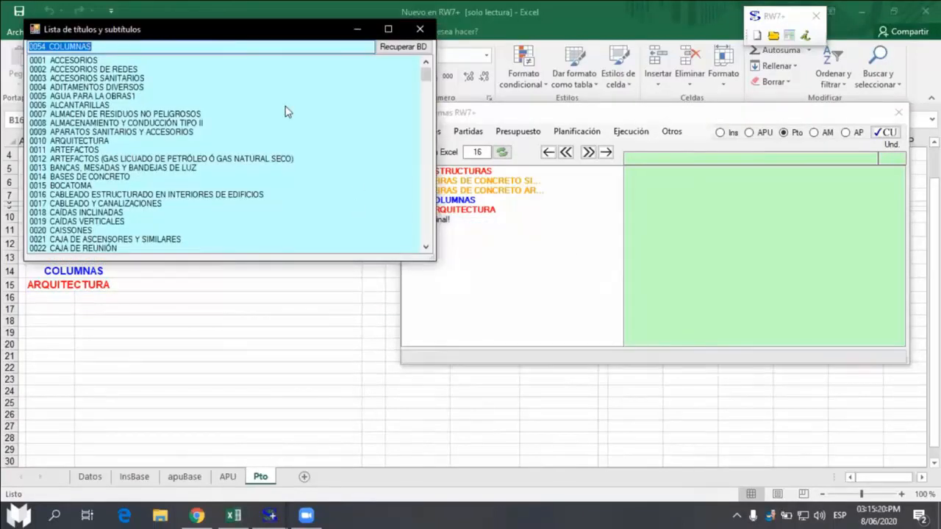
{"action": "type", "text": "MU"}
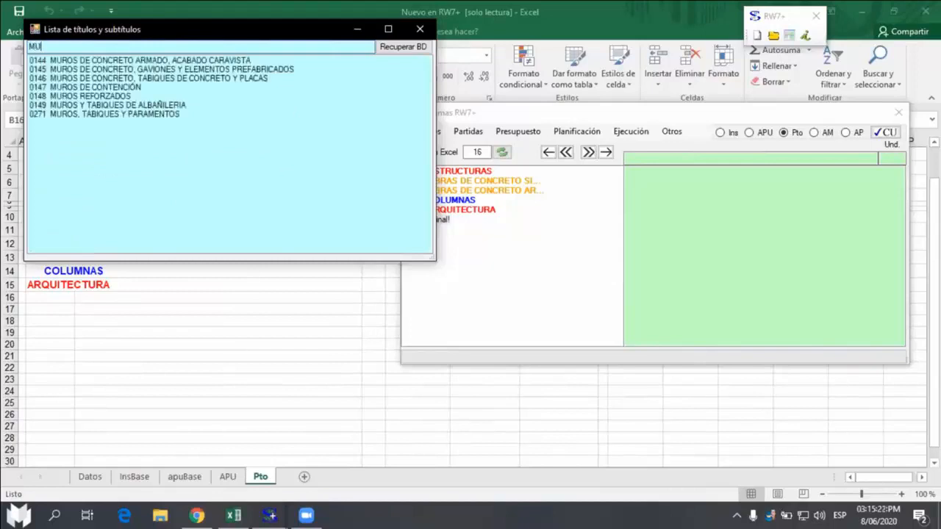
{"action": "type", "text": "ROS Y"}
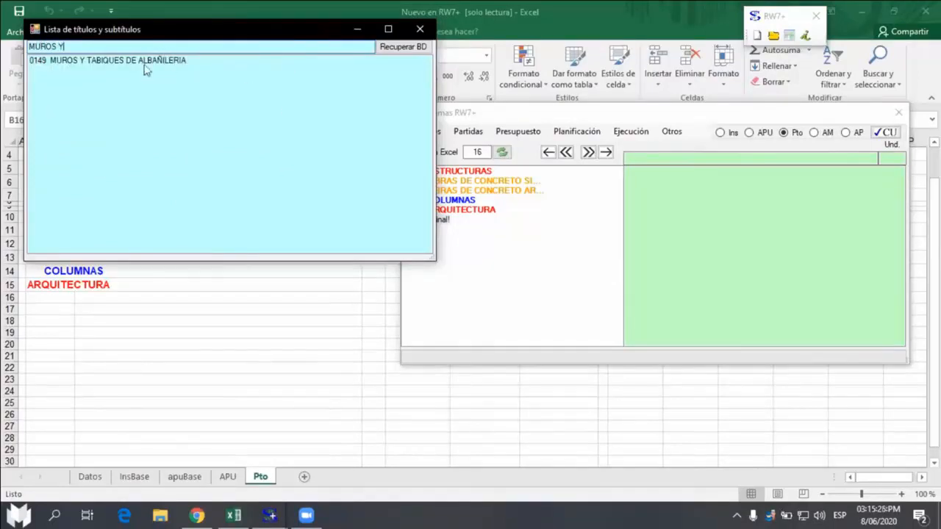
{"action": "double_click", "coordinate": [145, 64]}
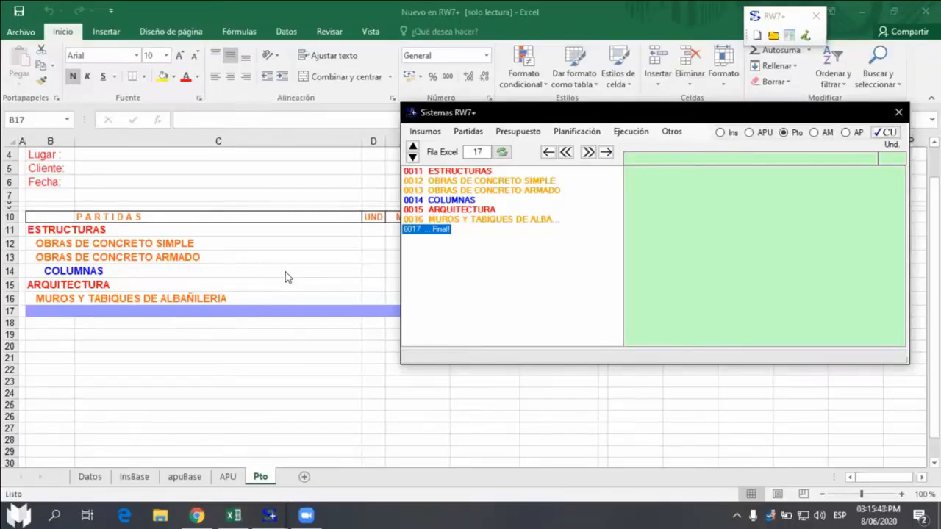
Step: With OBRAS DE CONCRETO ARMADO as the insertion point, open the import from the general database and arrange both windows clear of the budget rows
{"action": "left_click", "coordinate": [504, 192]}
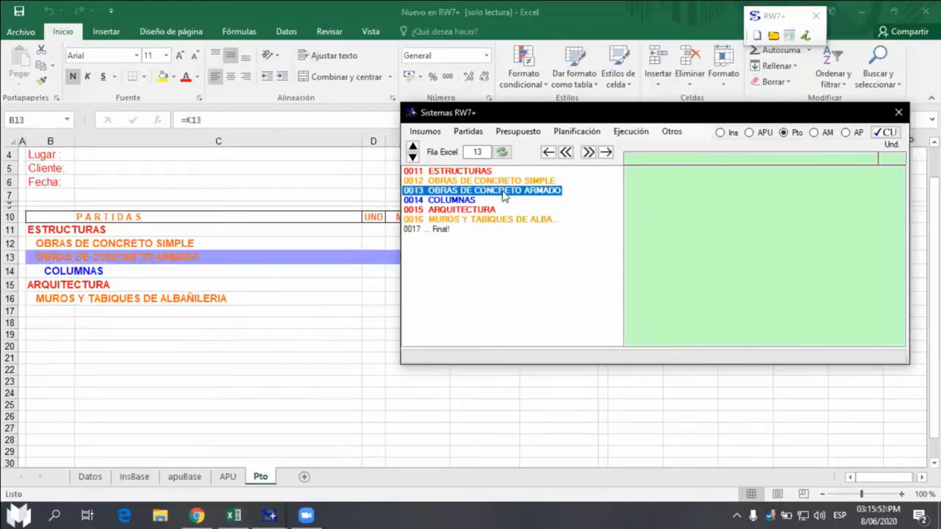
{"action": "left_click", "coordinate": [722, 159]}
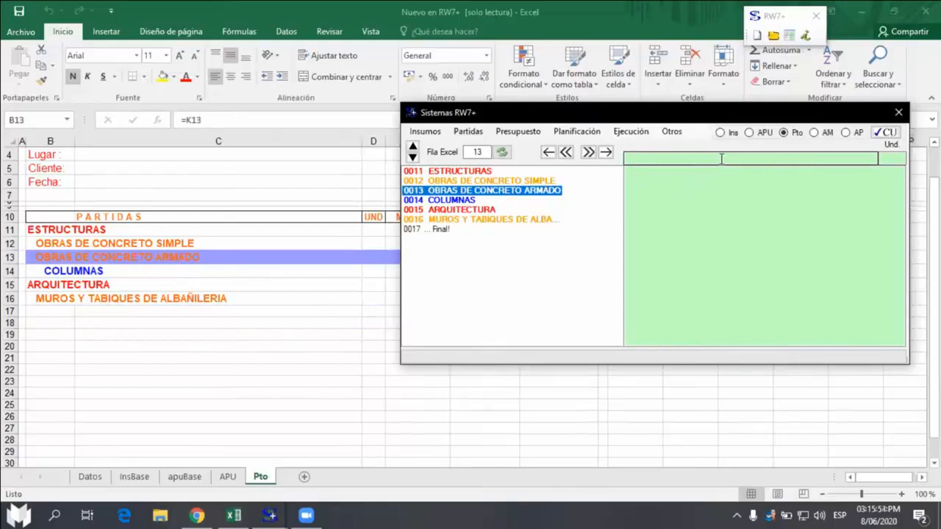
{"action": "right_click", "coordinate": [721, 158]}
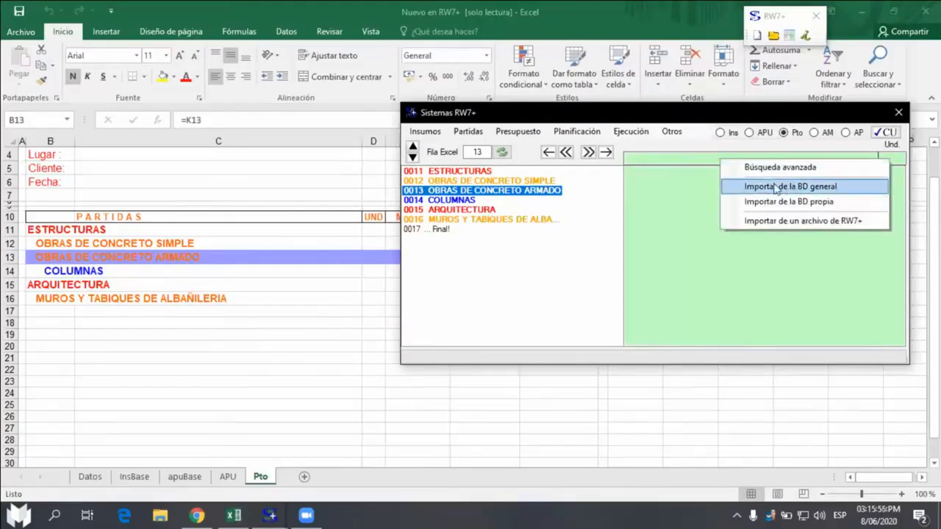
{"action": "left_click", "coordinate": [806, 190]}
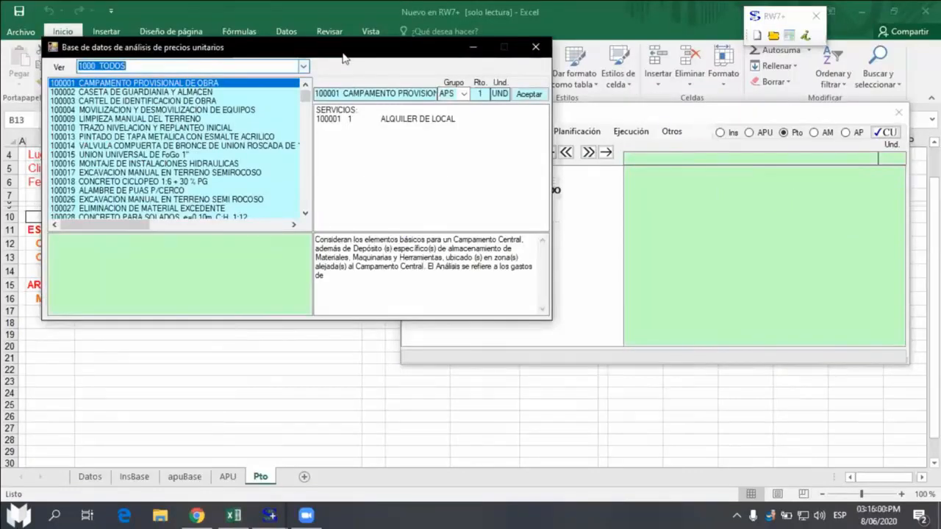
{"action": "left_click_drag", "start_coordinate": [365, 62], "coordinate": [712, 246]}
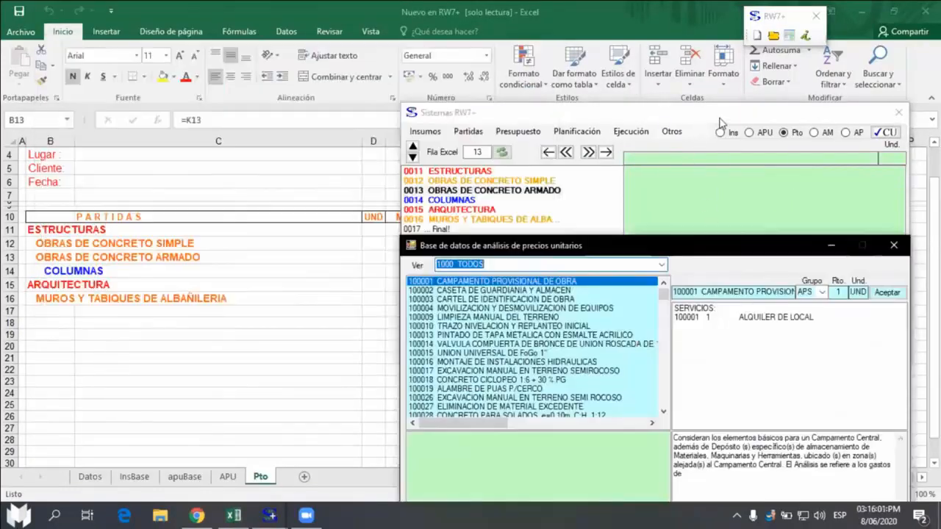
{"action": "left_click_drag", "start_coordinate": [727, 114], "coordinate": [750, 73]}
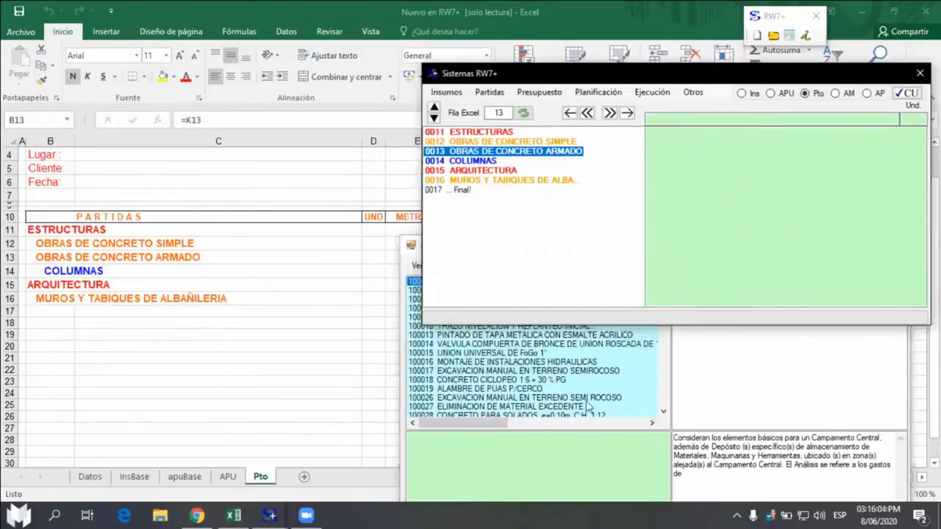
{"action": "left_click", "coordinate": [477, 425]}
Step: Insert the item FALSO PISO DE CONCRETO 1:8 DE ESPESOR 4" above OBRAS DE CONCRETO ARMADO, filtering the database by "FALSO"
{"action": "left_click", "coordinate": [701, 297]}
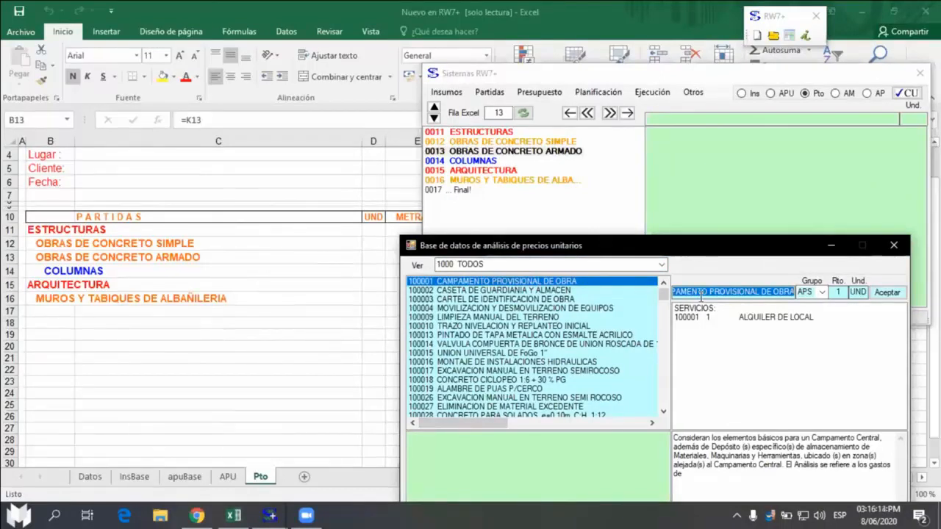
{"action": "type", "text": "FALSO"}
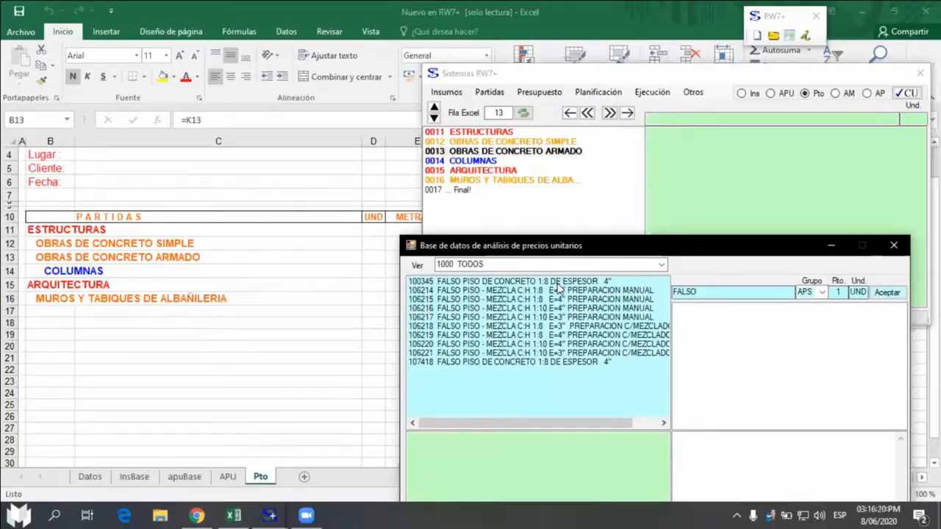
{"action": "double_click", "coordinate": [563, 282]}
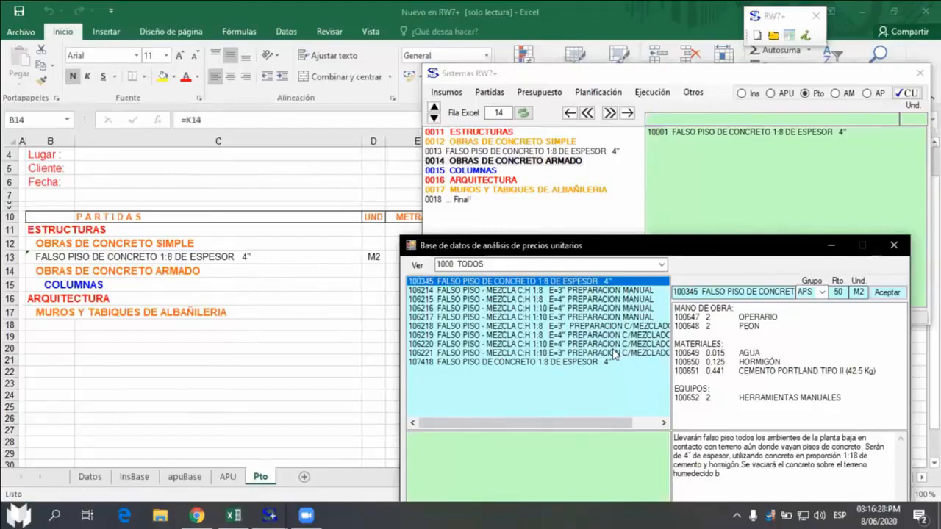
Step: Select the ARQUITECTURA row as the insertion point and return to the unit price database window
{"action": "left_click", "coordinate": [478, 170]}
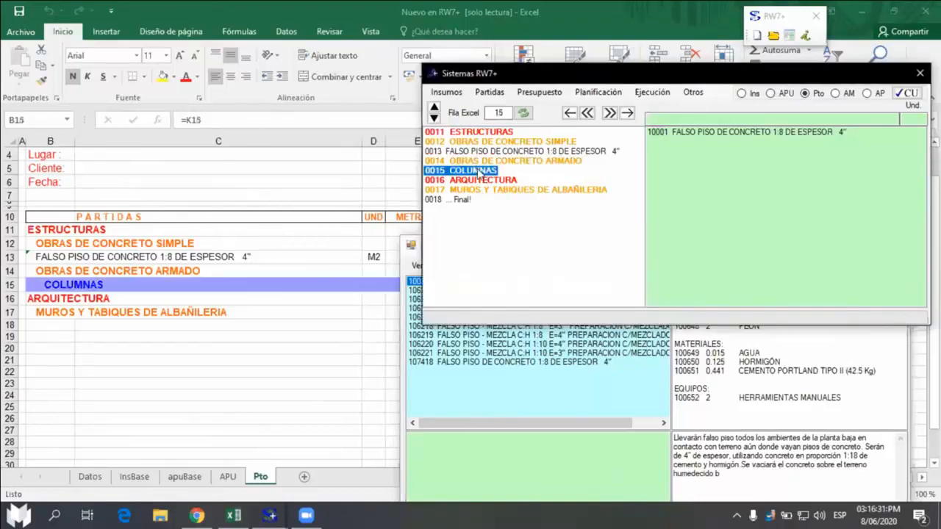
{"action": "left_click", "coordinate": [494, 183]}
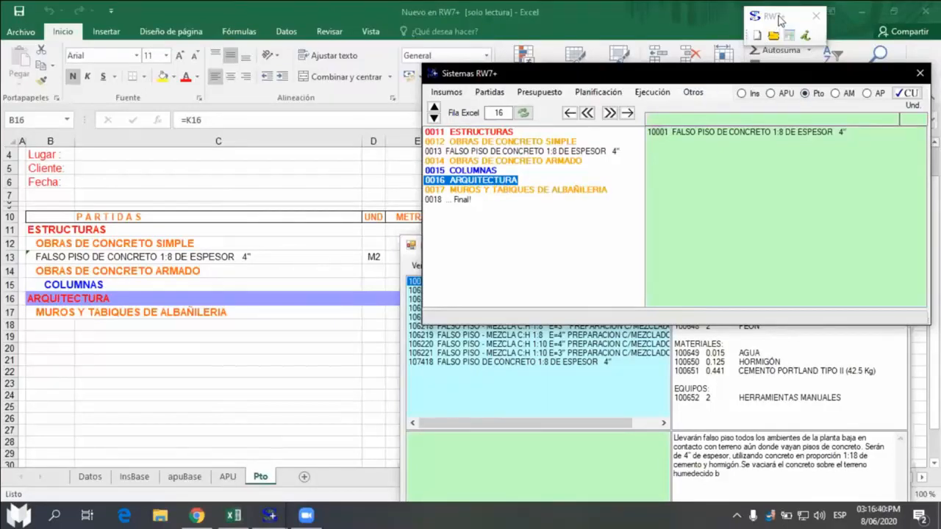
{"action": "left_click", "coordinate": [598, 422]}
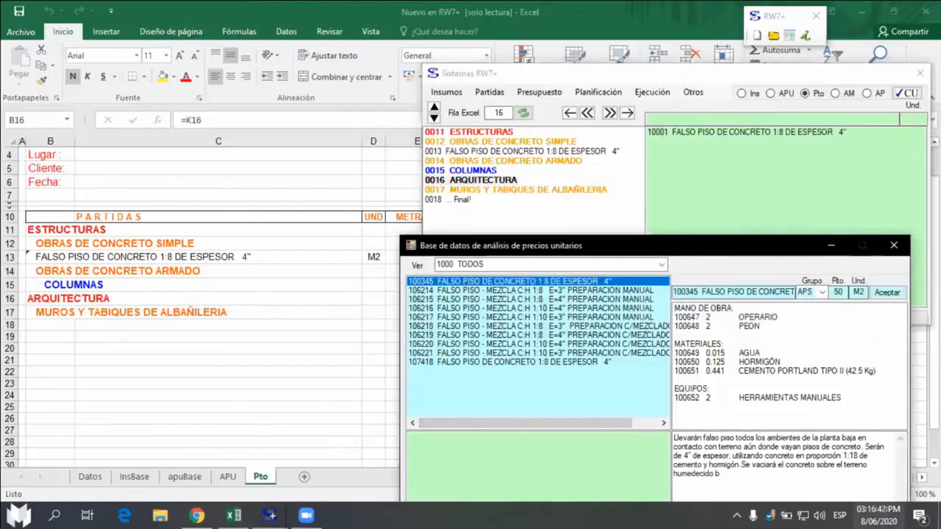
Step: Lower the computer's speaker volume
{"action": "left_click", "coordinate": [819, 516]}
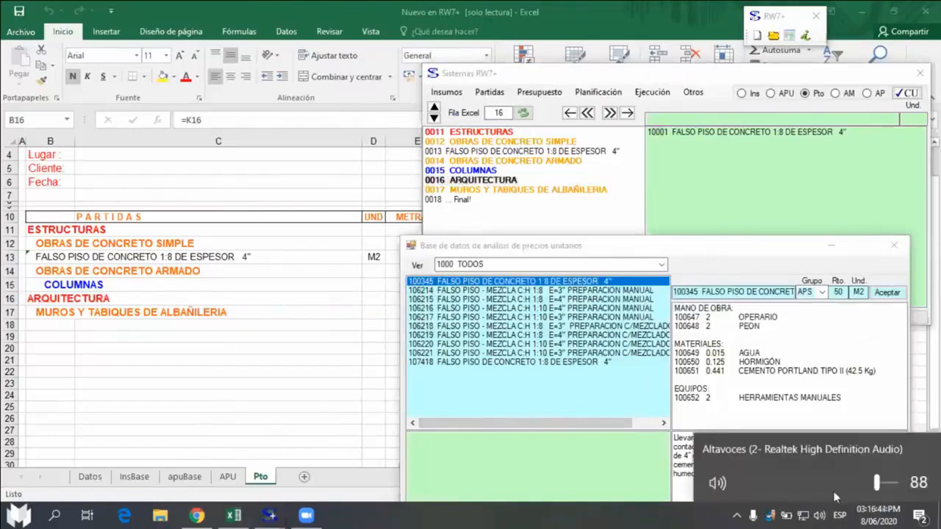
{"action": "left_click_drag", "start_coordinate": [876, 486], "coordinate": [731, 485]}
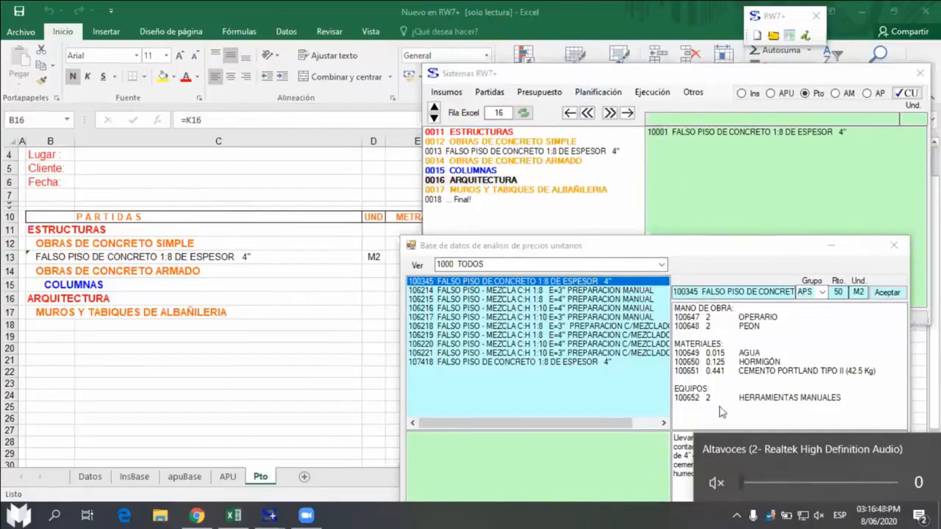
{"action": "left_click_drag", "start_coordinate": [744, 481], "coordinate": [769, 482]}
Step: Insert the item ENCOFRADO Y DESENCOFRADO NORMAL EN COLUMNAS beneath COLUMNAS, above ARQUITECTURA, filtering the database by "ENCOFRADO Y"
{"action": "left_click", "coordinate": [564, 76]}
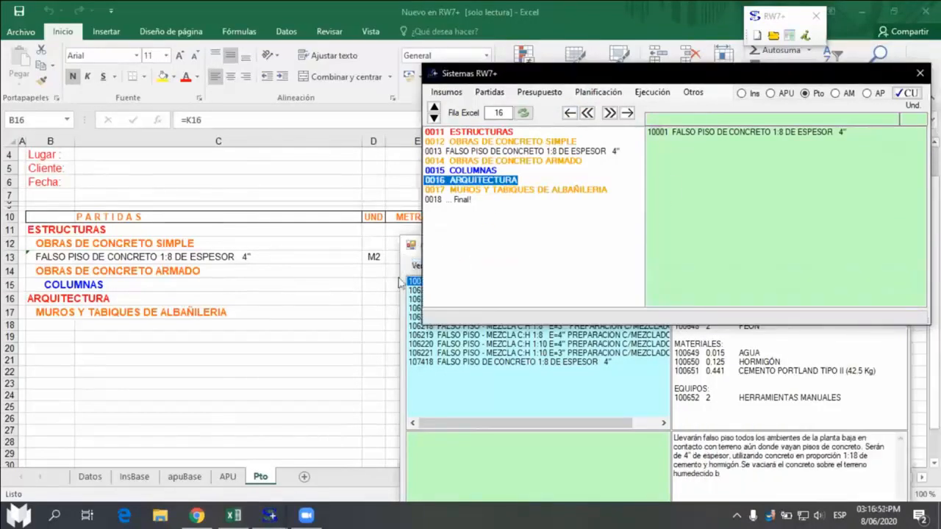
{"action": "left_click", "coordinate": [432, 423]}
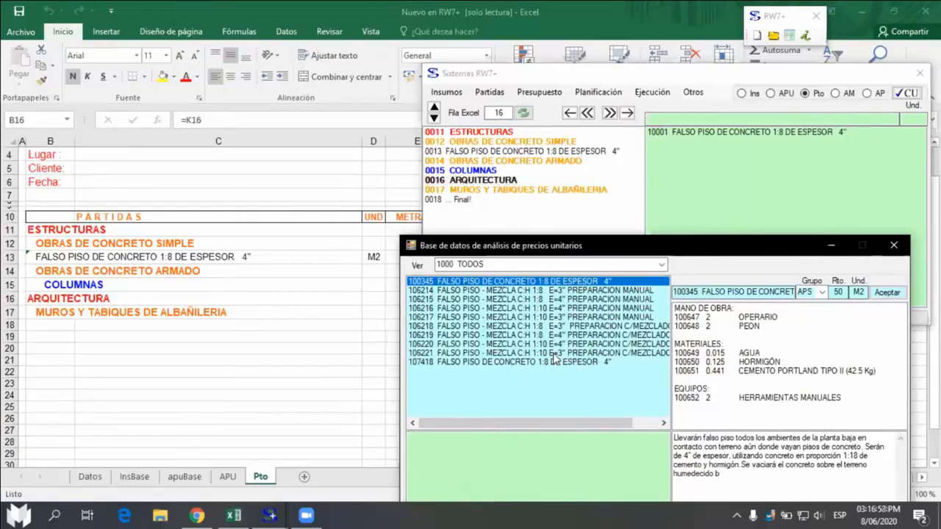
{"action": "left_click", "coordinate": [740, 291]}
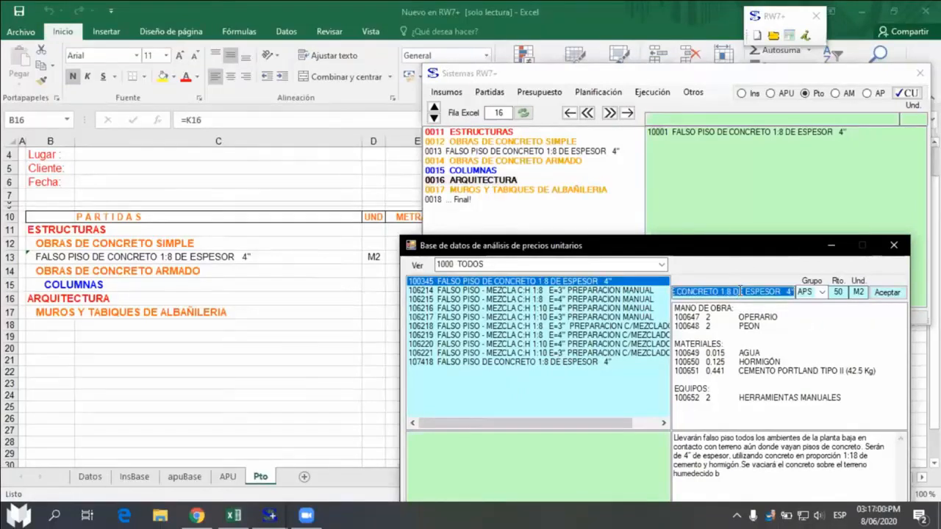
{"action": "type", "text": "ENC"}
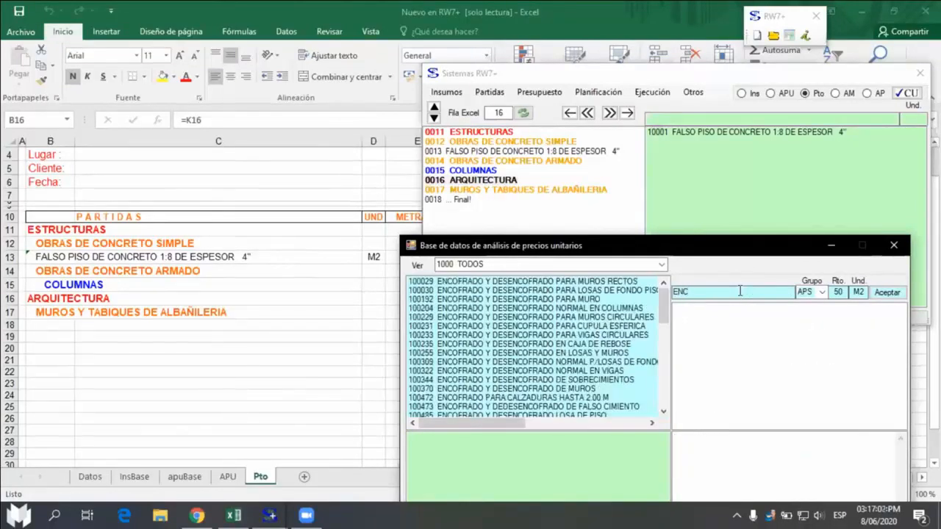
{"action": "type", "text": "OFRAD"}
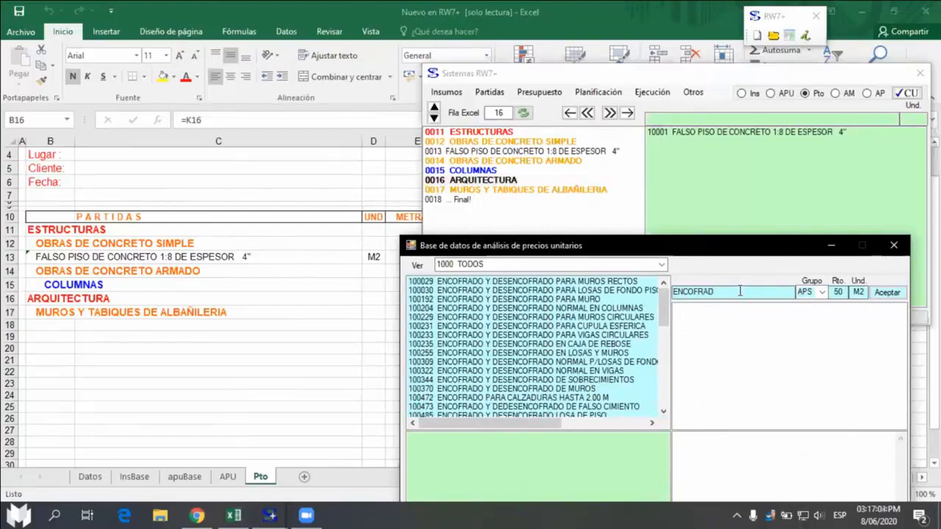
{"action": "type", "text": "O"}
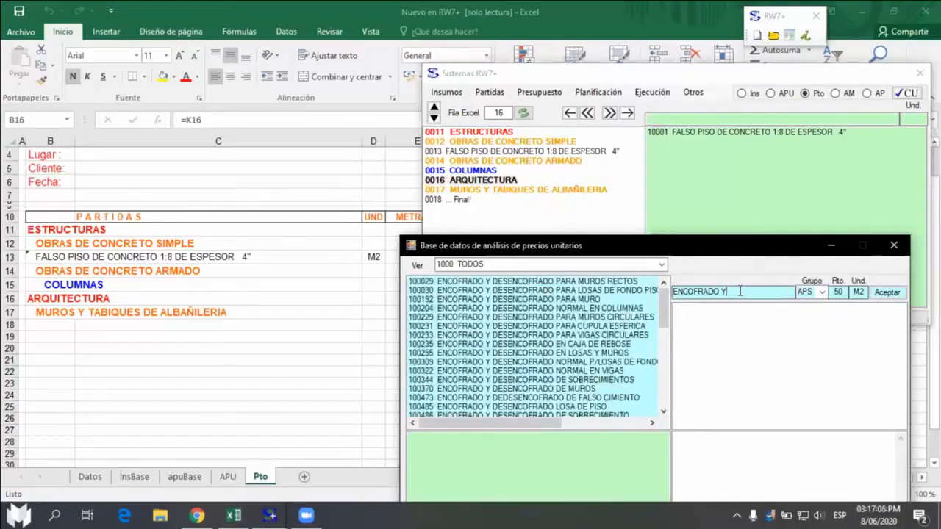
{"action": "type", "text": " Y"}
{"action": "left_click", "coordinate": [588, 309]}
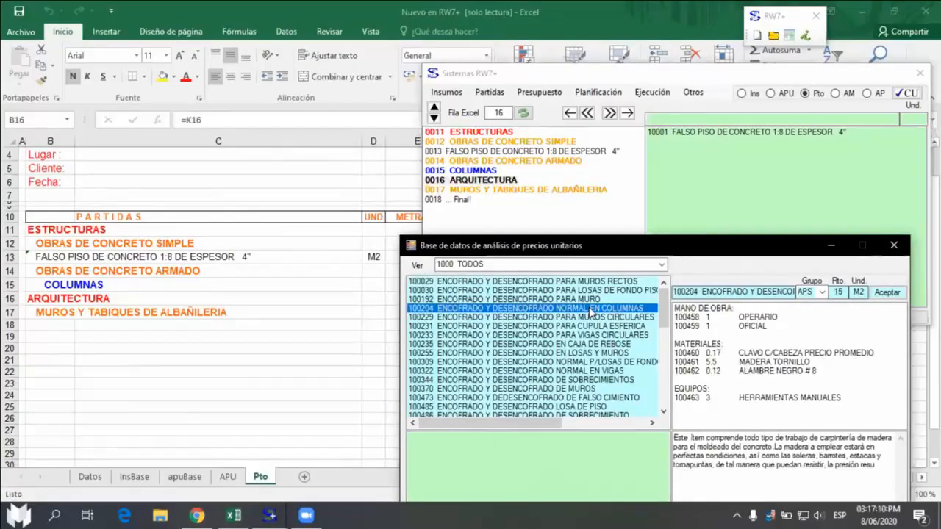
{"action": "double_click", "coordinate": [603, 313]}
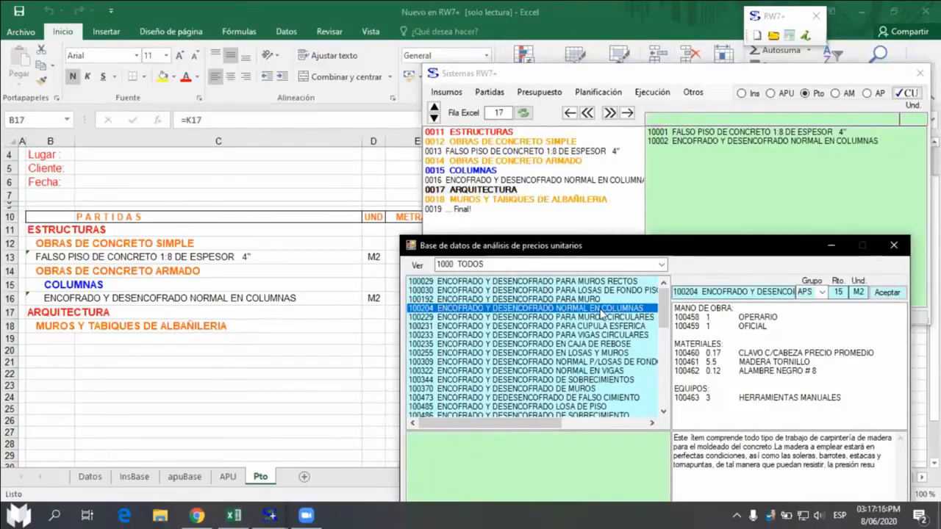
Step: Insert the item ACERO ESTRUCTURAL FY=4200 KG/CM2 above ARQUITECTURA, filtering the database by "ACERO ES"
{"action": "left_click", "coordinate": [692, 293]}
{"action": "type", "text": "A"}
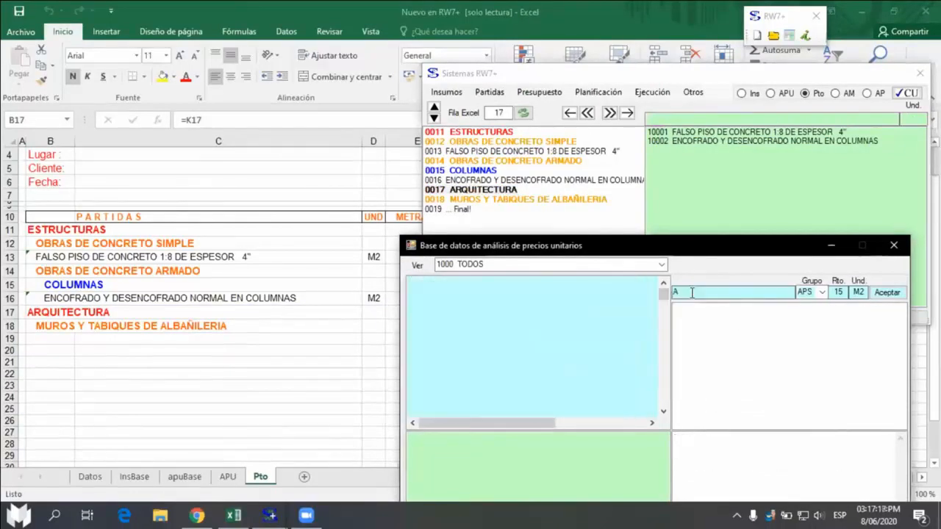
{"action": "type", "text": "CERO"}
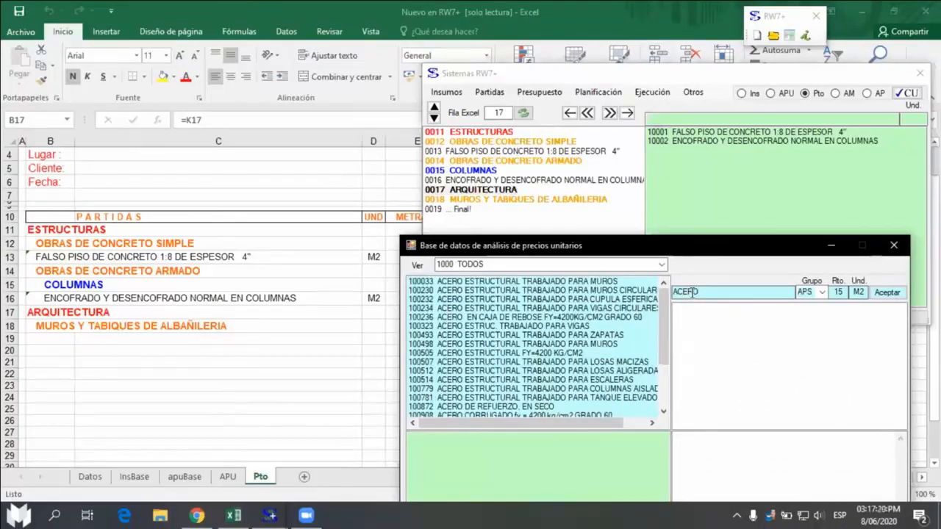
{"action": "type", "text": " ES"}
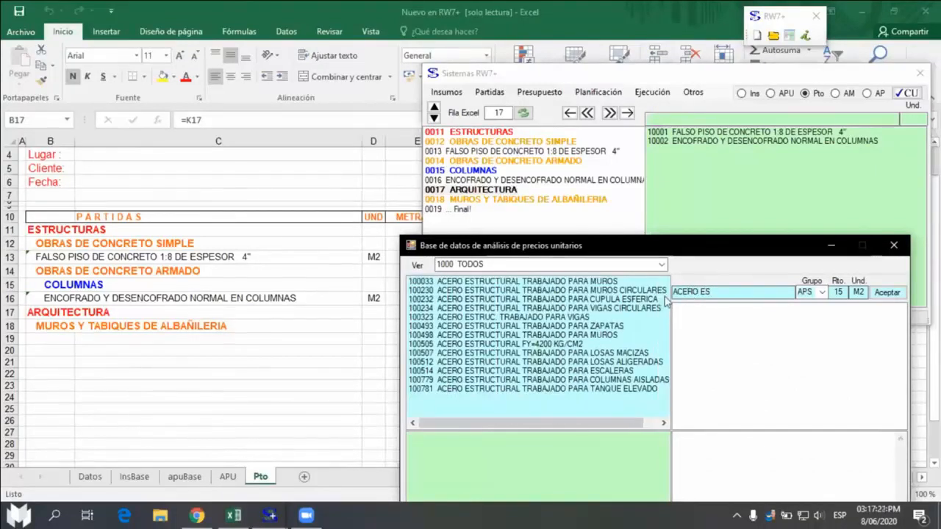
{"action": "left_click", "coordinate": [559, 346]}
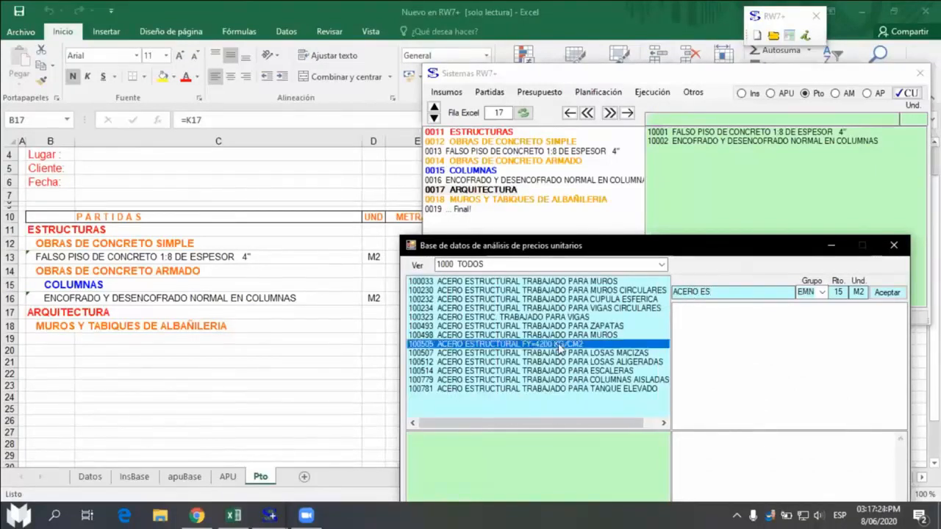
{"action": "double_click", "coordinate": [560, 346]}
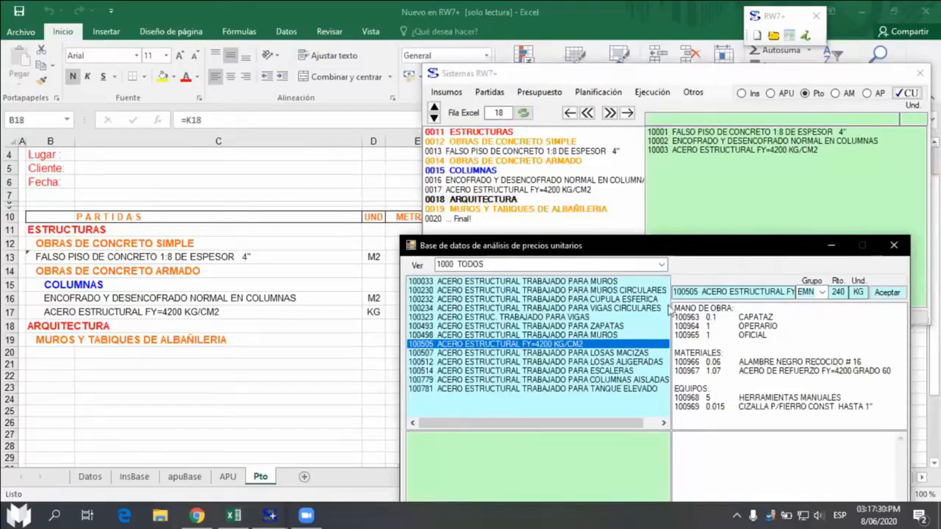
Step: Insert the item CONCRETO FC=210 KG/CM2 EN COLUMNAS above ARQUITECTURA, filtering the database by "CONCRETO FC"
{"action": "left_click", "coordinate": [688, 293]}
{"action": "type", "text": "CO"}
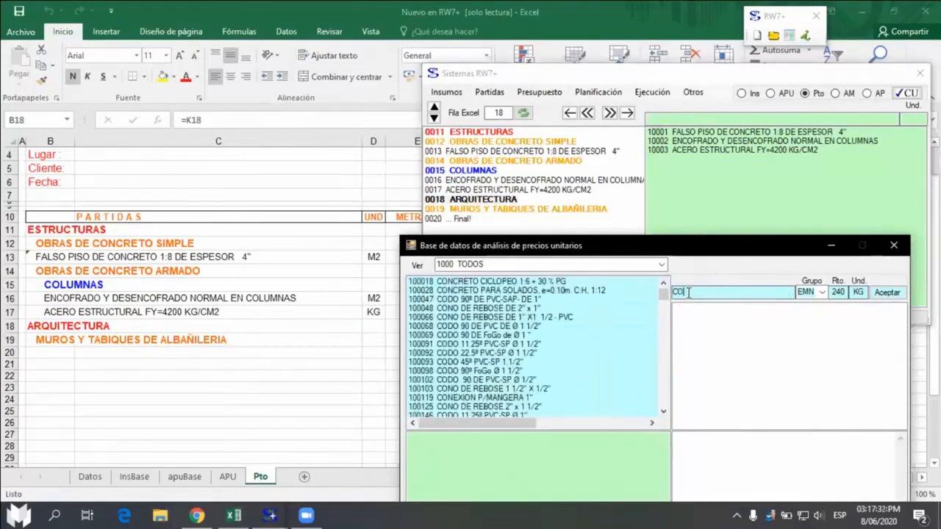
{"action": "type", "text": "NCRETO"}
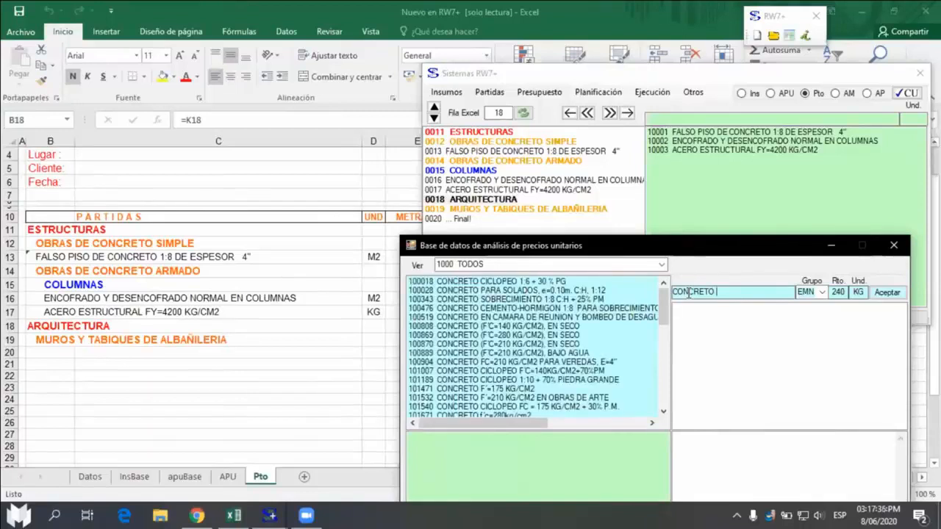
{"action": "type", "text": " FC"}
{"action": "left_click", "coordinate": [528, 299]}
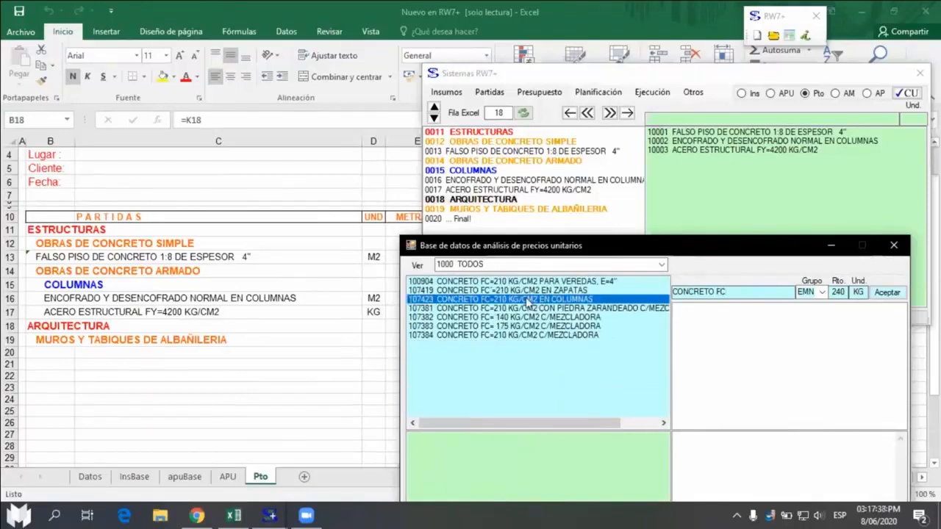
{"action": "double_click", "coordinate": [526, 299]}
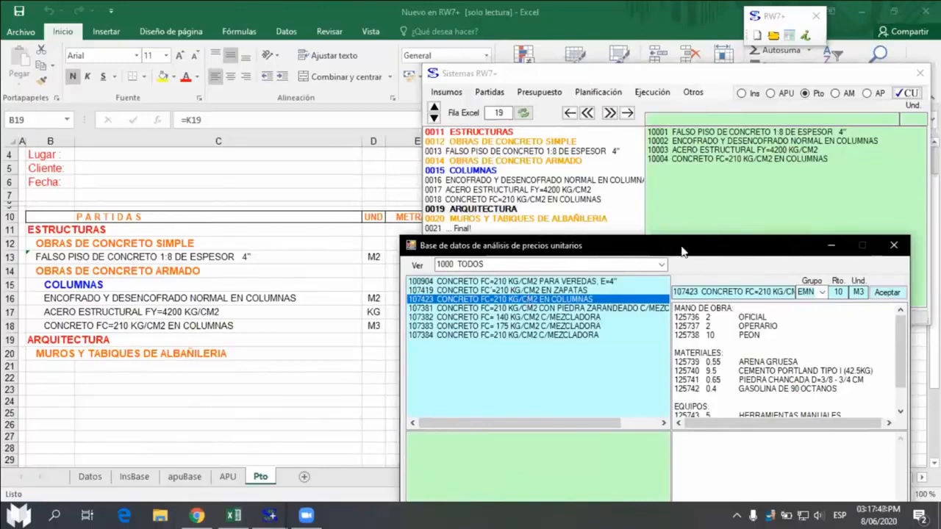
Step: Set the budget's final row as the insertion point and filter the unit price database by "MURO DE LA"
{"action": "left_click_drag", "start_coordinate": [683, 250], "coordinate": [682, 275]}
{"action": "left_click", "coordinate": [462, 229]}
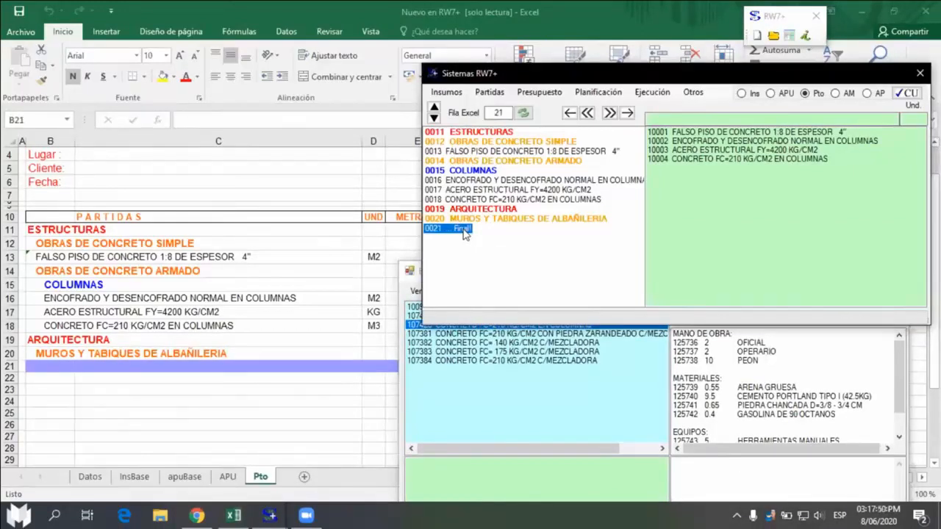
{"action": "left_click", "coordinate": [450, 448]}
{"action": "left_click", "coordinate": [711, 318]}
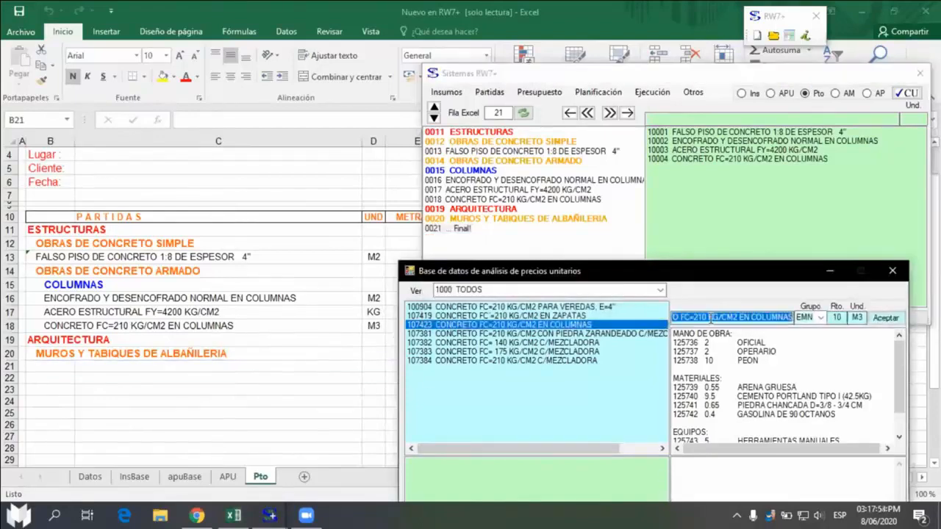
{"action": "type", "text": "MUR"}
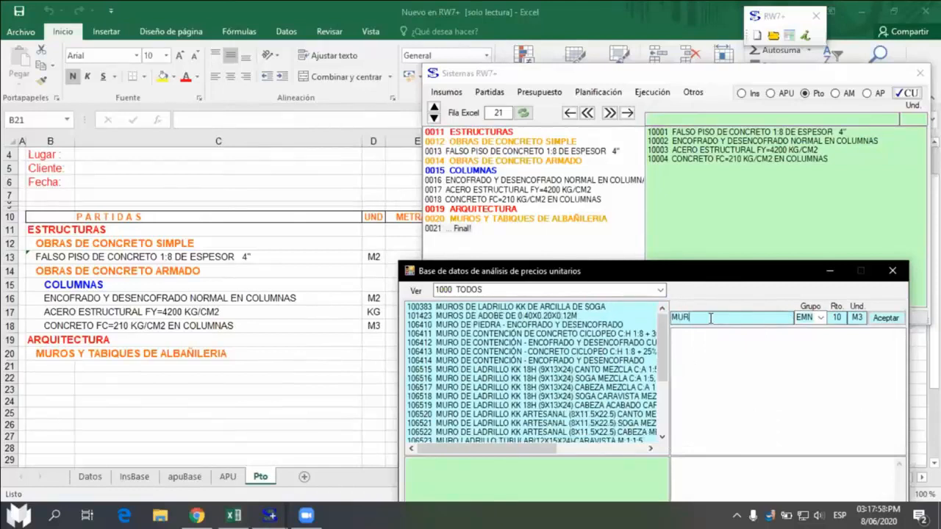
{"action": "type", "text": "OS"}
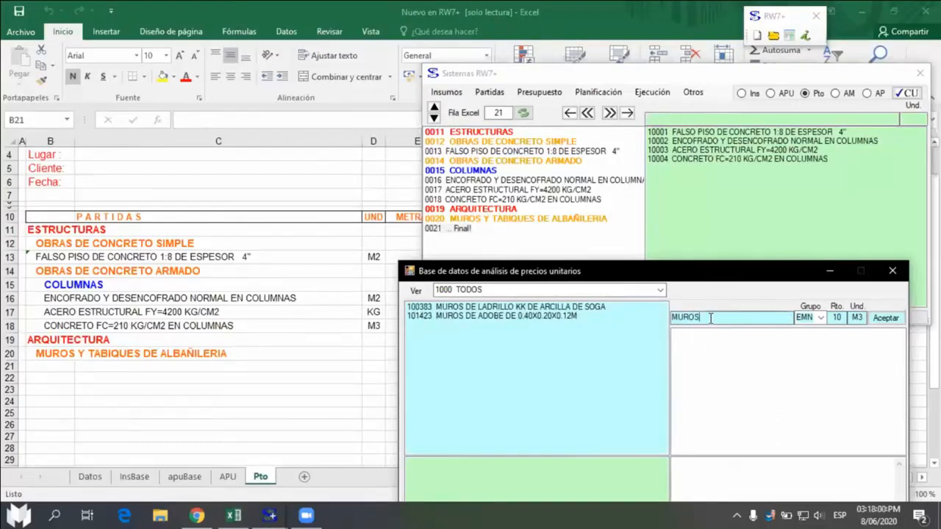
{"action": "type", "text": " DE"}
{"action": "key", "text": "BackSpace"}
{"action": "key", "text": "BackSpace"}
{"action": "key", "text": "BackSpace"}
{"action": "key", "text": "BackSpace"}
{"action": "type", "text": "DE"}
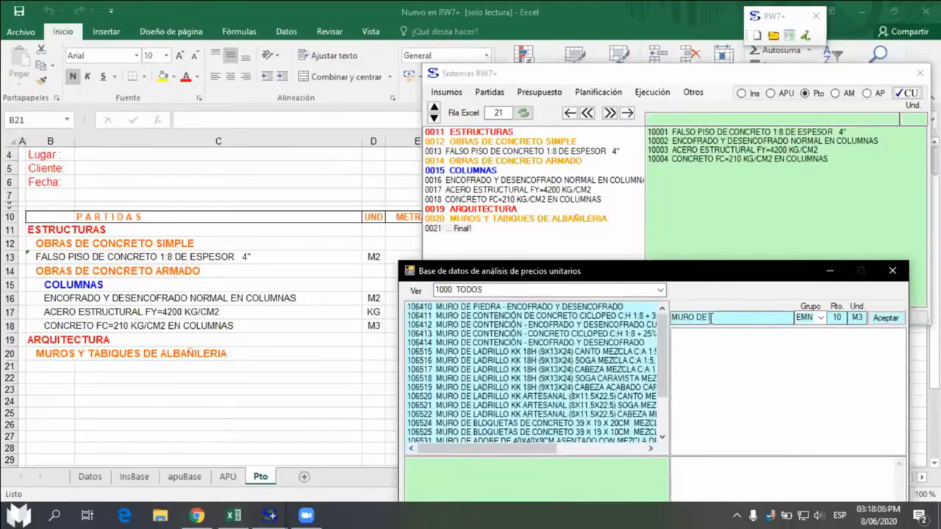
{"action": "type", "text": " LA"}
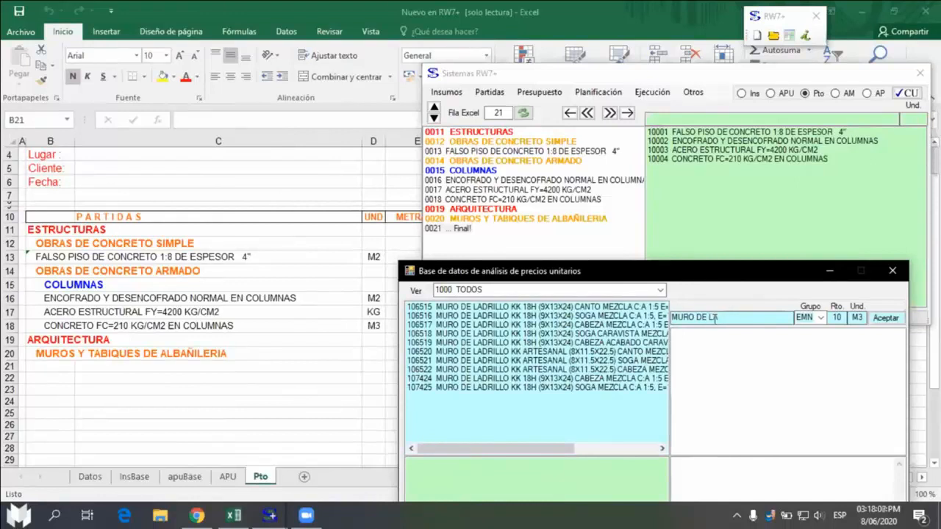
Step: Insert the MURO DE LADRILLO KK 18H (9X13X24) items 107424 CABEZA and 107425 SOGA beneath MUROS Y TABIQUES DE ALBAÑILERIA
{"action": "left_click", "coordinate": [533, 380]}
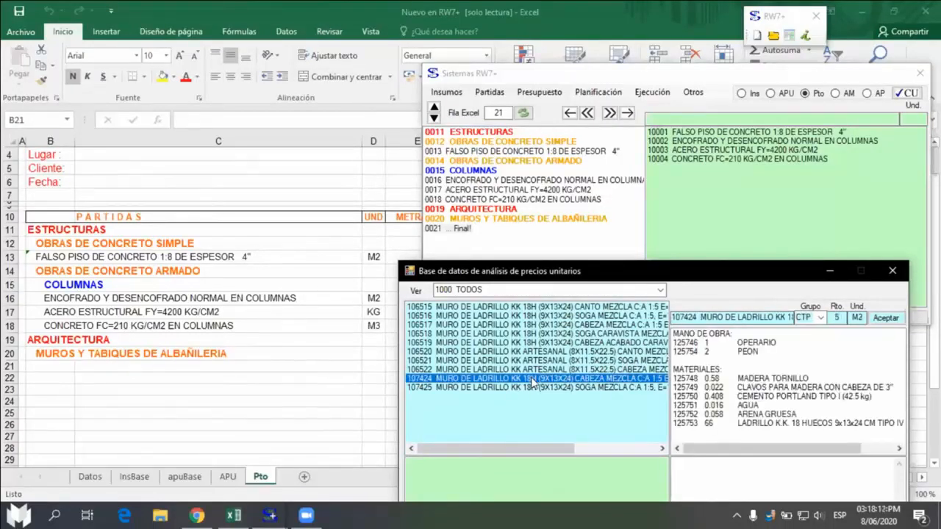
{"action": "double_click", "coordinate": [532, 379]}
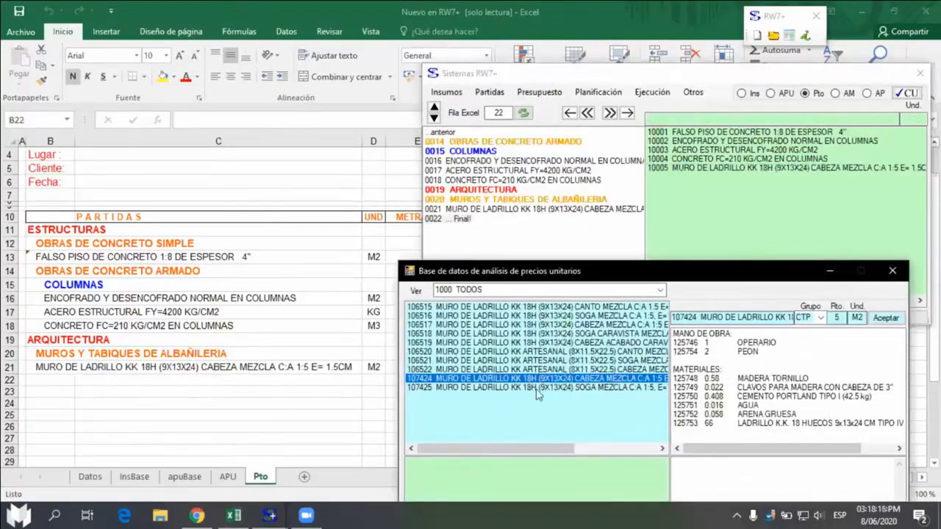
{"action": "left_click", "coordinate": [536, 389]}
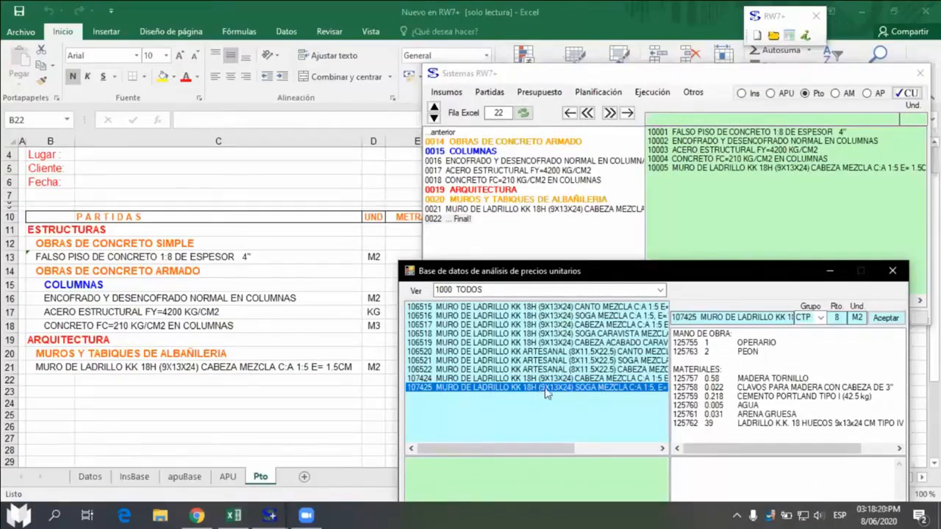
{"action": "double_click", "coordinate": [545, 392]}
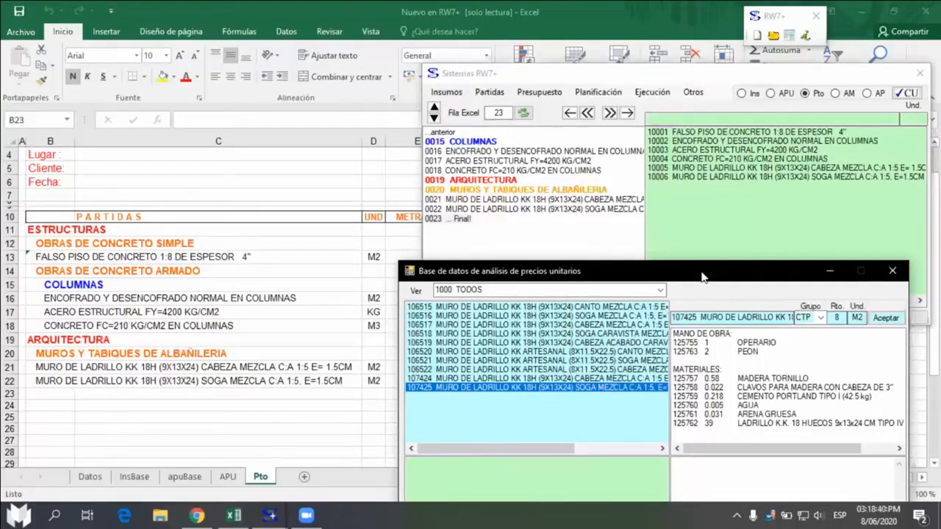
Step: Generate the item numbering for the whole budget and accept the completion notice
{"action": "left_click_drag", "start_coordinate": [702, 273], "coordinate": [728, 279]}
{"action": "left_click", "coordinate": [695, 77]}
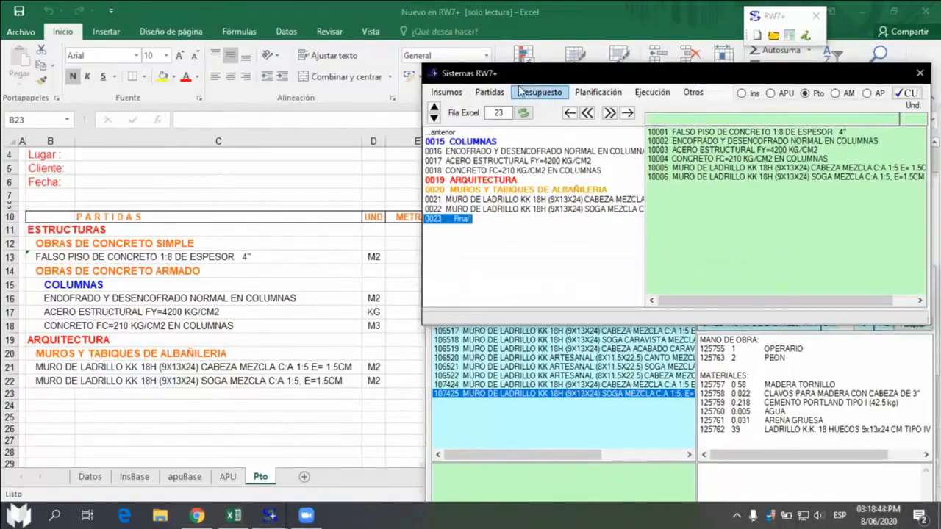
{"action": "left_click", "coordinate": [540, 92]}
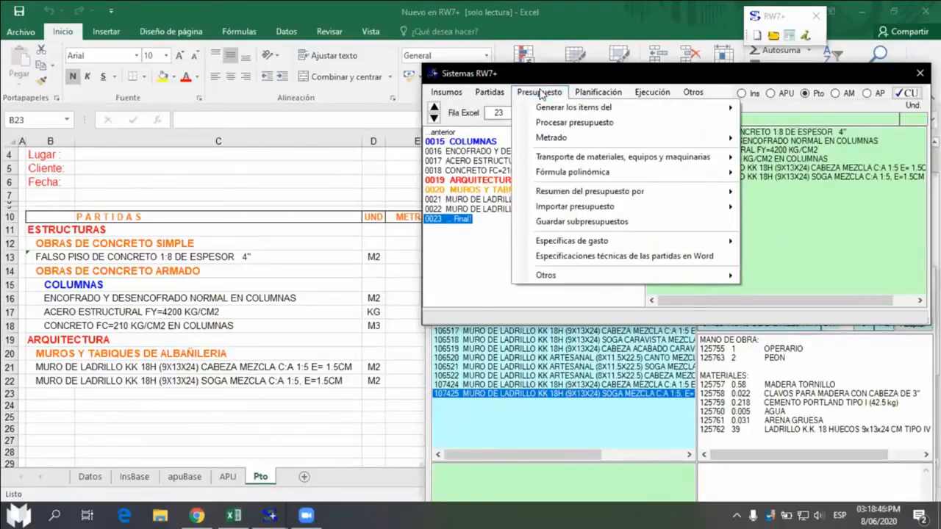
{"action": "mouse_move", "coordinate": [574, 109]}
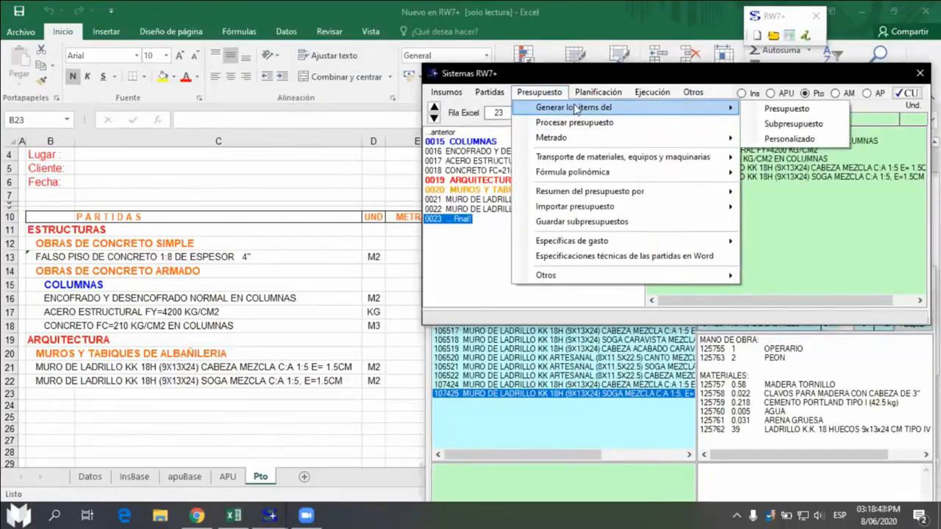
{"action": "left_click", "coordinate": [799, 109]}
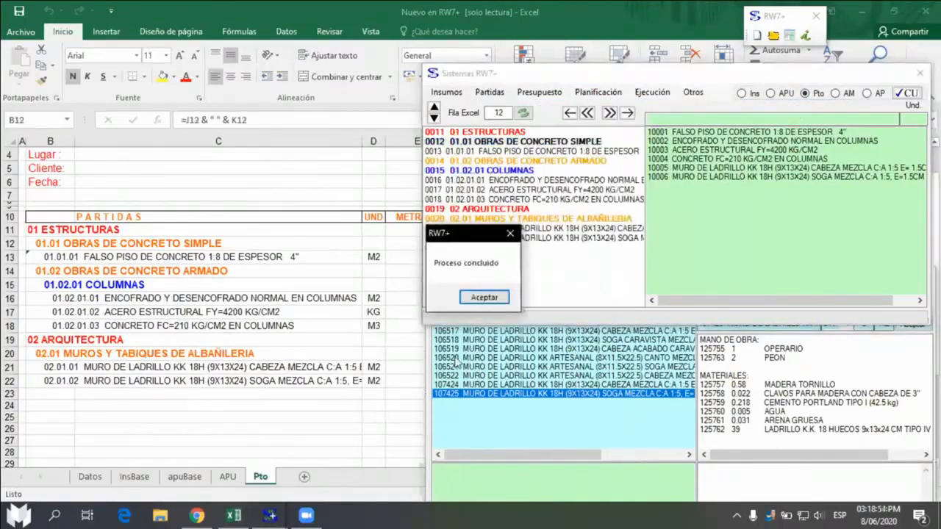
{"action": "left_click", "coordinate": [485, 298]}
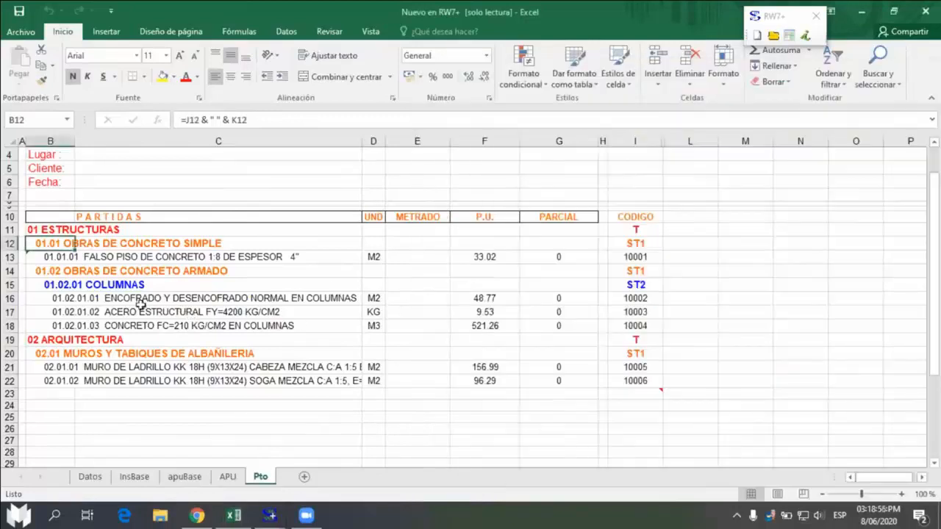
Step: Examine the numbered titles and work items and the METRADO cells where their quantities belong
{"action": "left_click_drag", "start_coordinate": [34, 230], "coordinate": [193, 379]}
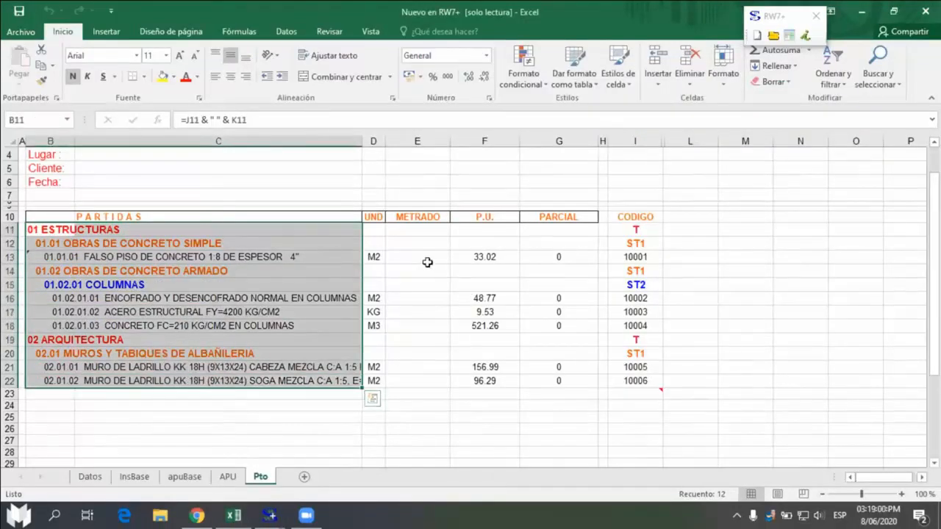
{"action": "left_click_drag", "start_coordinate": [418, 253], "coordinate": [422, 382]}
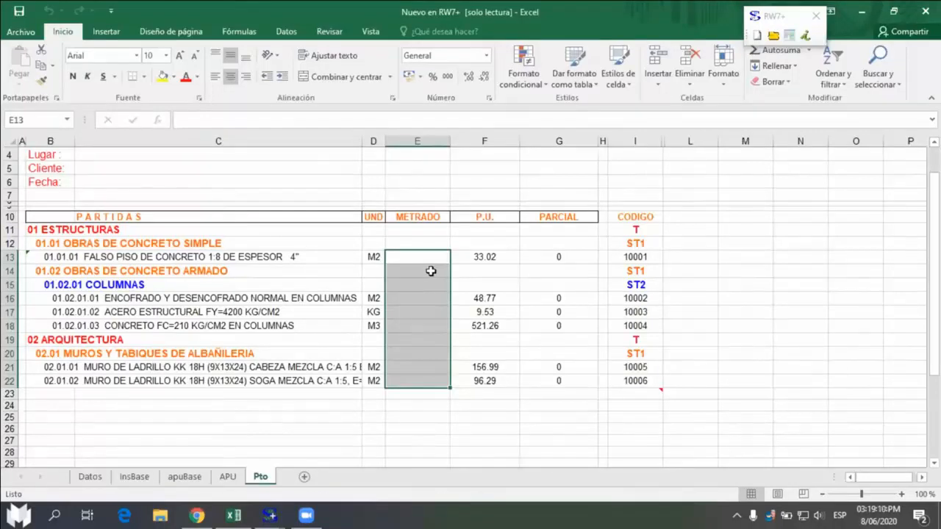
{"action": "left_click", "coordinate": [414, 257]}
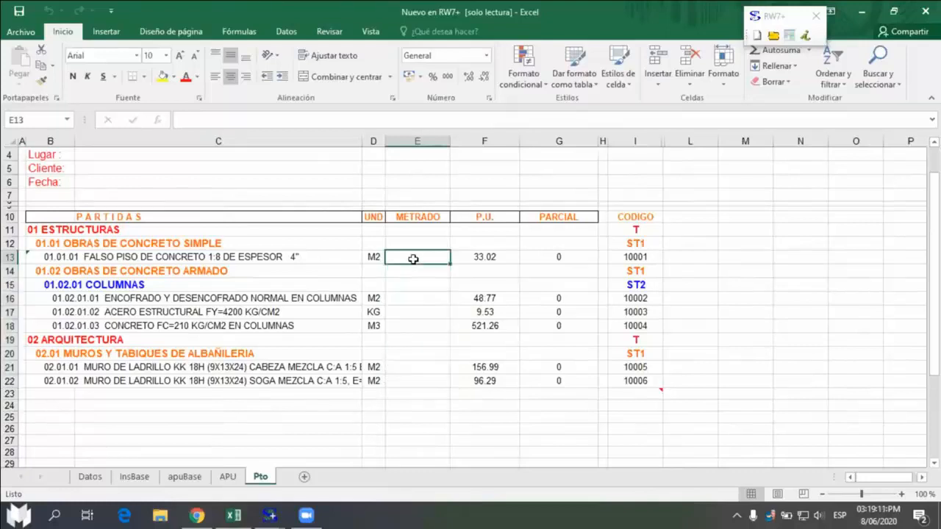
{"action": "left_click", "coordinate": [419, 297]}
{"action": "left_click", "coordinate": [416, 312]}
{"action": "left_click", "coordinate": [413, 325]}
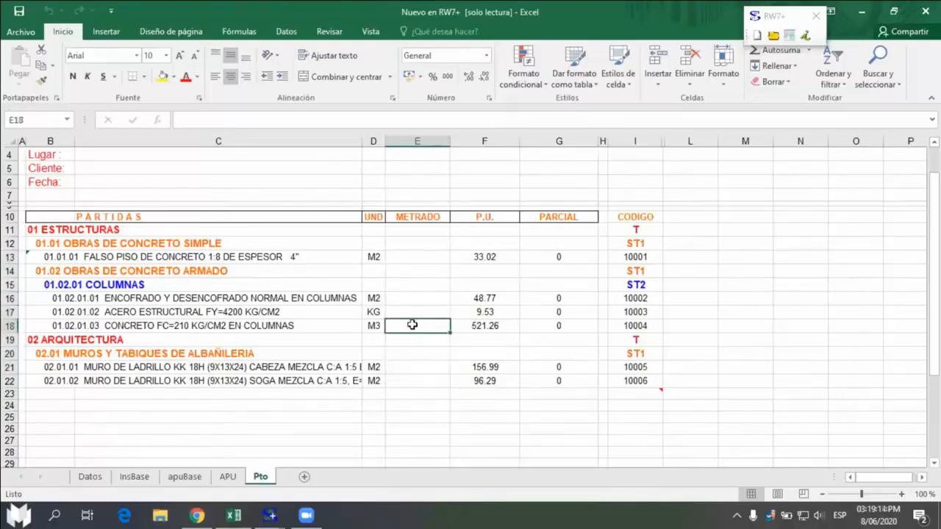
{"action": "left_click", "coordinate": [412, 256]}
{"action": "left_click", "coordinate": [407, 298]}
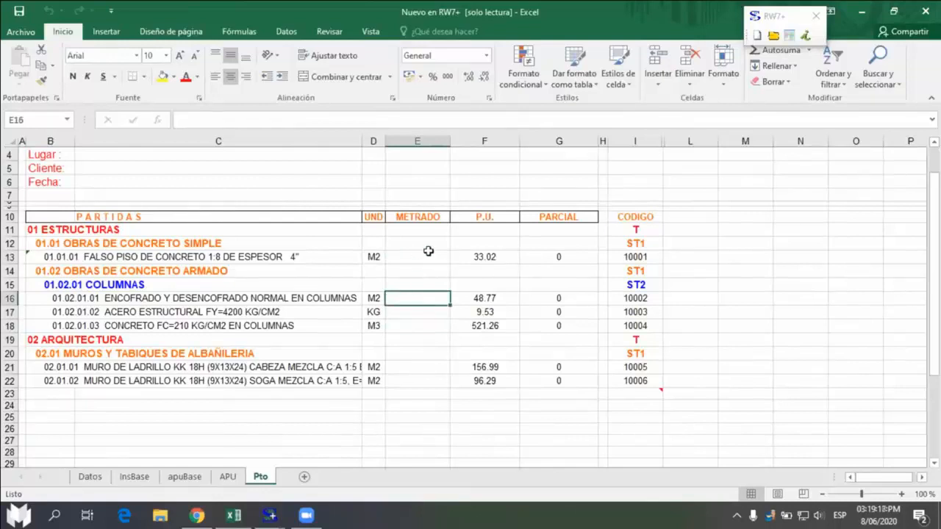
{"action": "left_click_drag", "start_coordinate": [417, 259], "coordinate": [420, 383]}
{"action": "left_click", "coordinate": [416, 300]}
{"action": "left_click_drag", "start_coordinate": [427, 254], "coordinate": [423, 379]}
{"action": "left_click", "coordinate": [414, 261]}
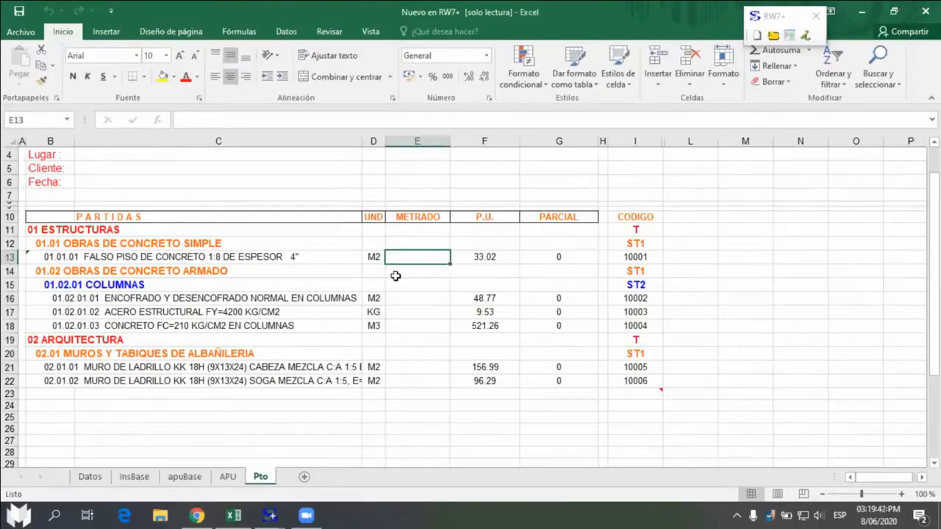
Step: Create a new quantity takeoff format (Metrado) from the budget in RW7+ and accept the completion notice
{"action": "left_click", "coordinate": [790, 34]}
{"action": "left_click_drag", "start_coordinate": [732, 77], "coordinate": [737, 81]}
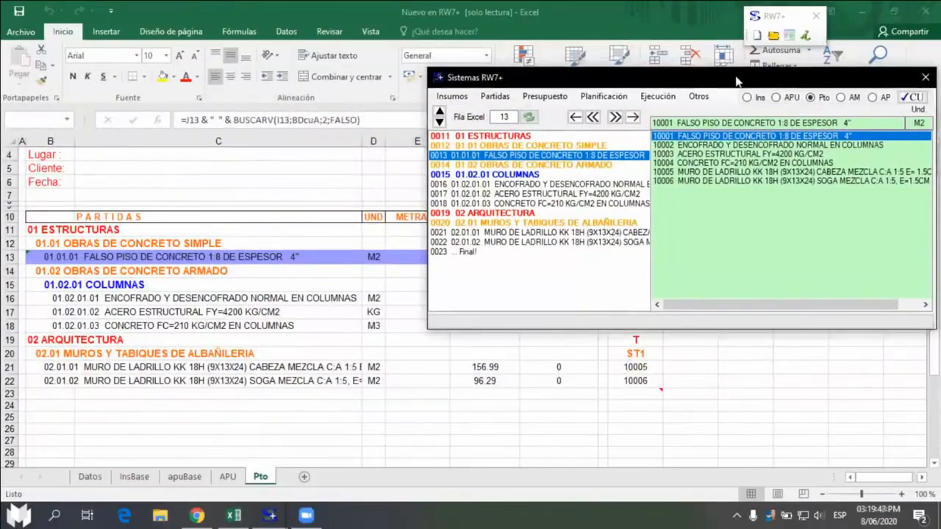
{"action": "left_click", "coordinate": [544, 102]}
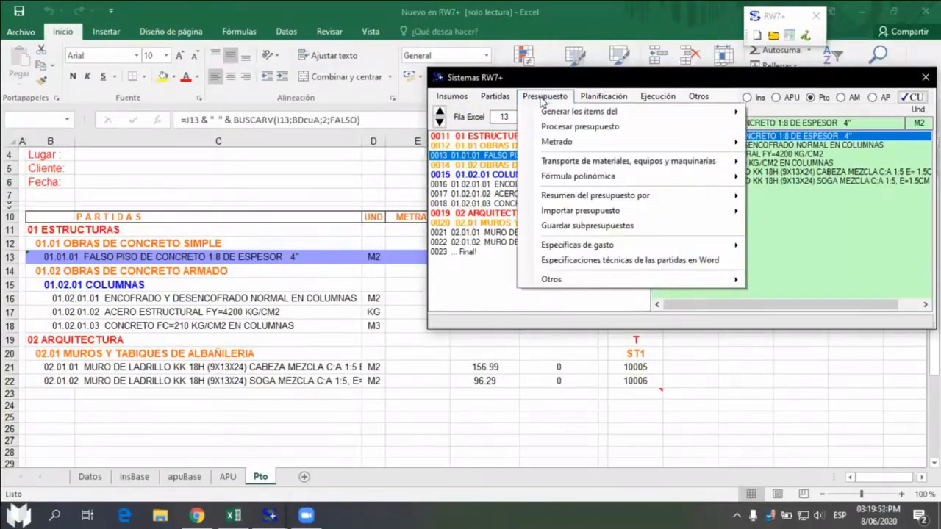
{"action": "mouse_move", "coordinate": [601, 144]}
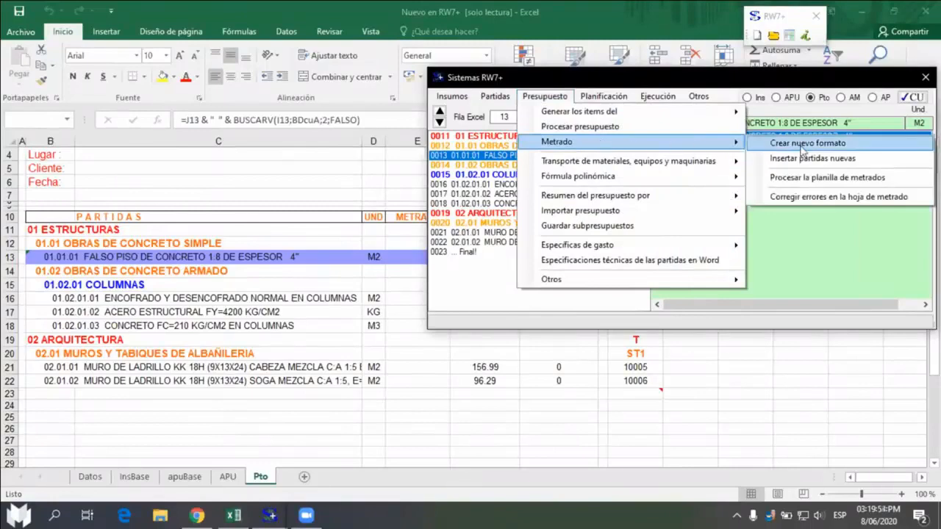
{"action": "left_click", "coordinate": [844, 144]}
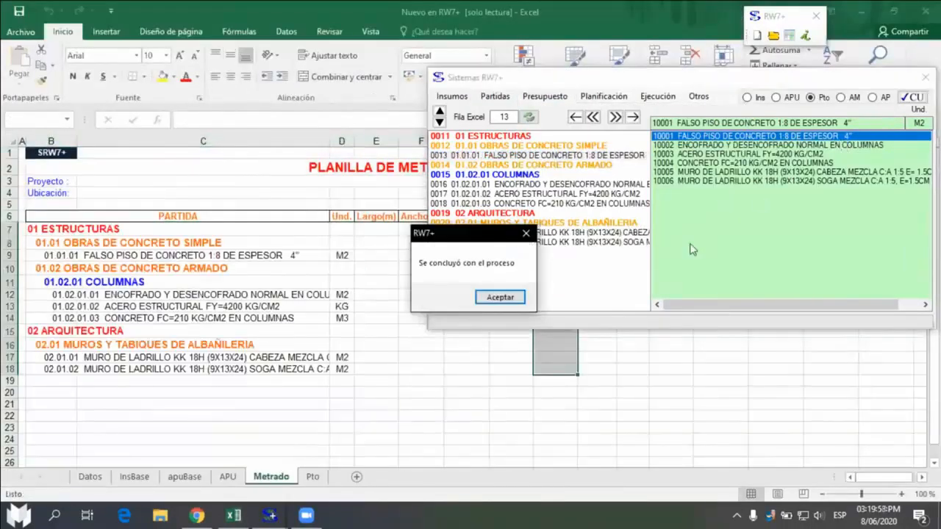
{"action": "left_click", "coordinate": [497, 298]}
{"action": "left_click", "coordinate": [361, 293]}
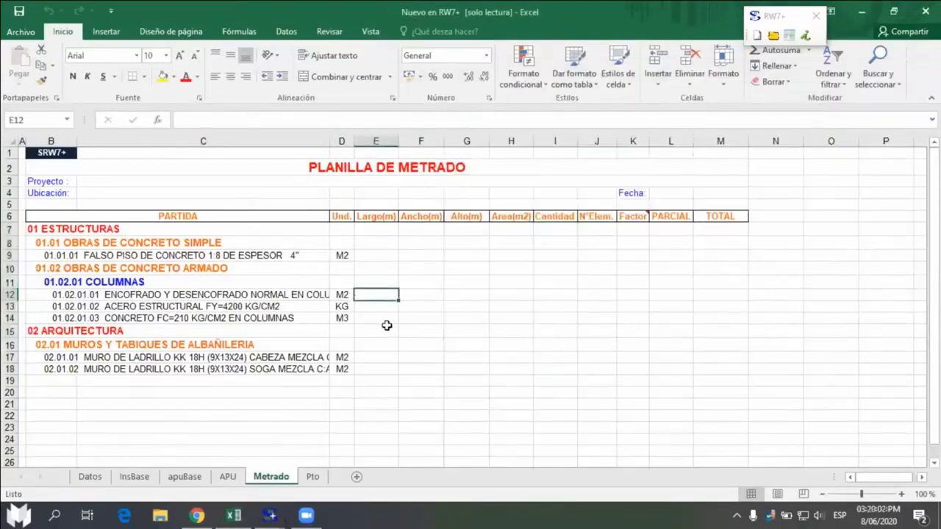
Step: Compare the item list in the Pto sheet with the items carried into the Metrado sheet
{"action": "left_click", "coordinate": [312, 476]}
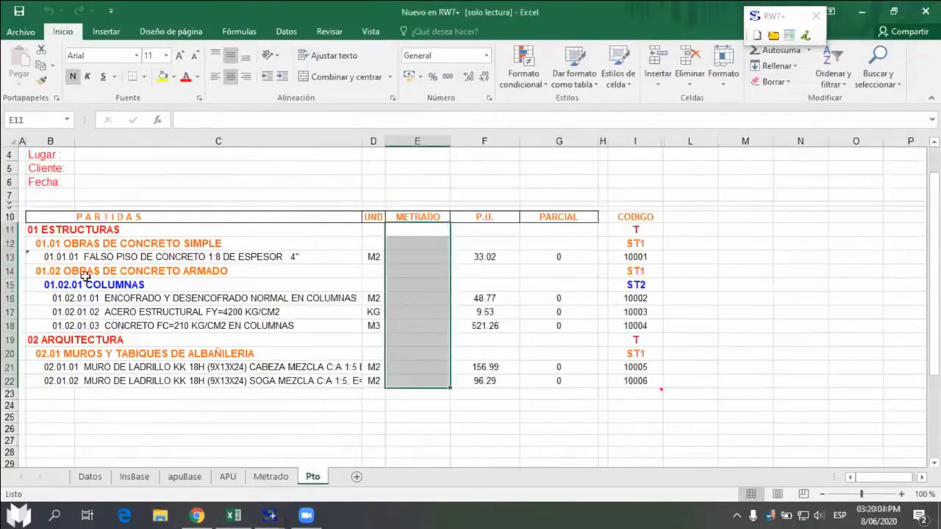
{"action": "left_click_drag", "start_coordinate": [45, 230], "coordinate": [416, 379]}
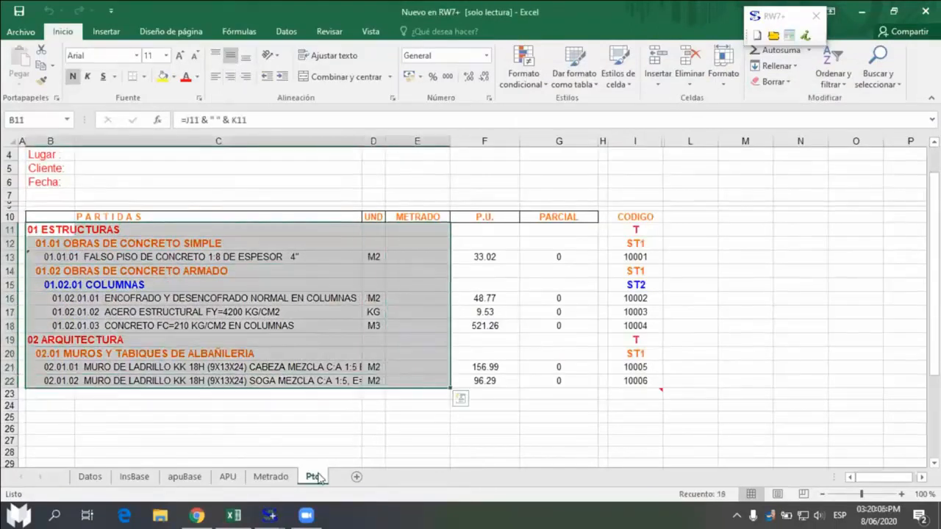
{"action": "left_click", "coordinate": [270, 476]}
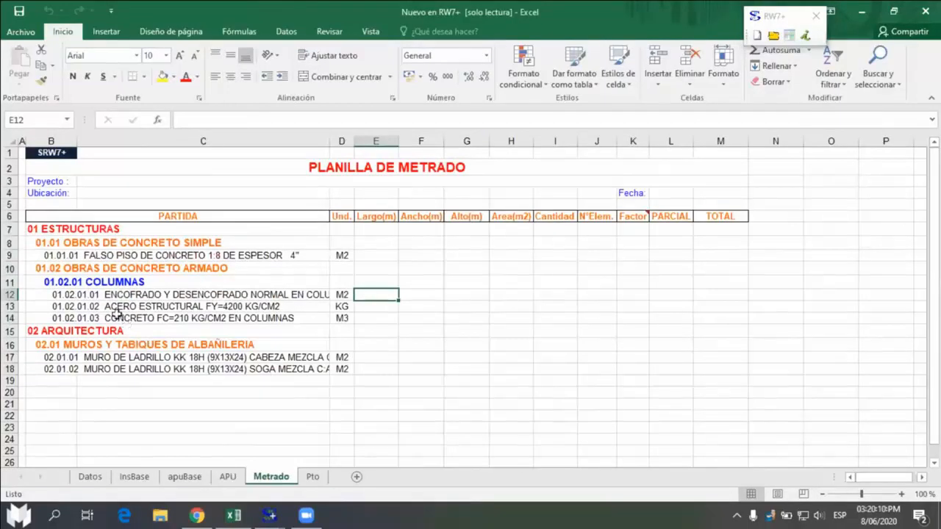
{"action": "left_click", "coordinate": [77, 241]}
{"action": "left_click_drag", "start_coordinate": [78, 242], "coordinate": [347, 366]}
Step: Examine the takeoff column headings from Largo(m) to TOTAL in the Metrado sheet, including Ancho(m) and Alto(m)
{"action": "left_click", "coordinate": [375, 254]}
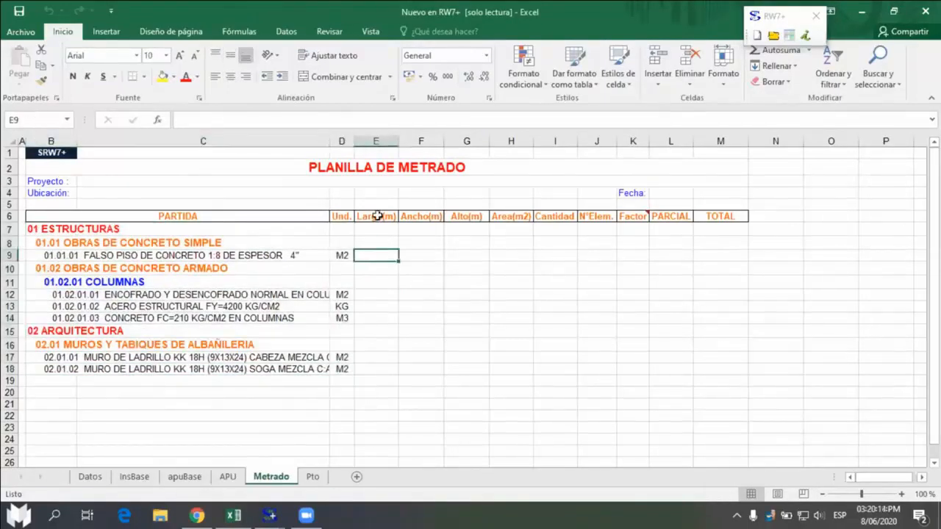
{"action": "left_click_drag", "start_coordinate": [376, 219], "coordinate": [730, 225]}
{"action": "left_click", "coordinate": [373, 260]}
{"action": "left_click", "coordinate": [371, 215]}
{"action": "left_click", "coordinate": [421, 214]}
{"action": "left_click", "coordinate": [453, 216]}
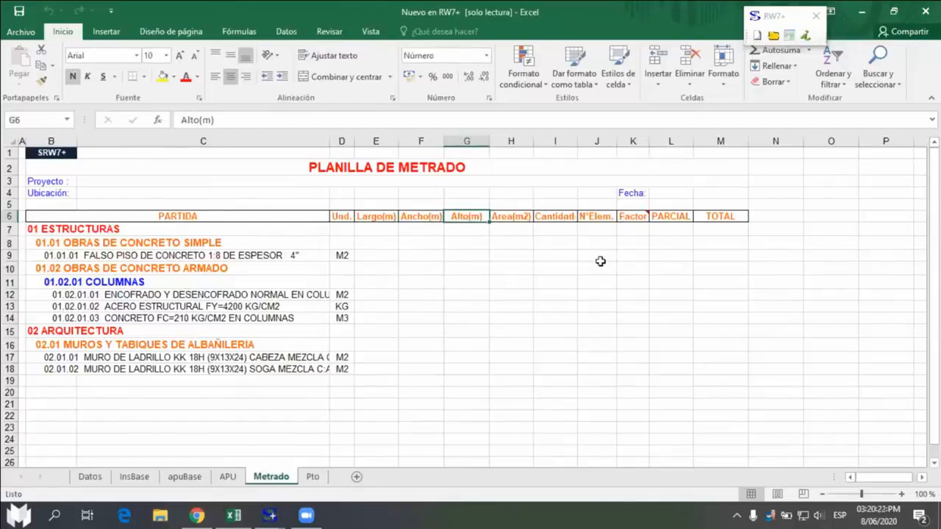
Step: Open the RW7+ takeoff entry form (AM) for the FALSO PISO DE CONCRETO item in the Metrado sheet
{"action": "left_click_drag", "start_coordinate": [379, 256], "coordinate": [676, 258]}
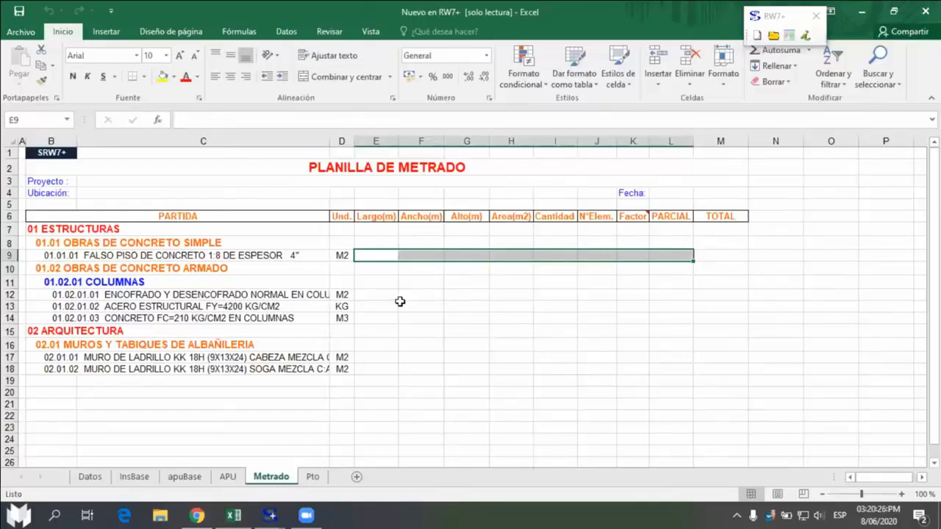
{"action": "left_click", "coordinate": [378, 255]}
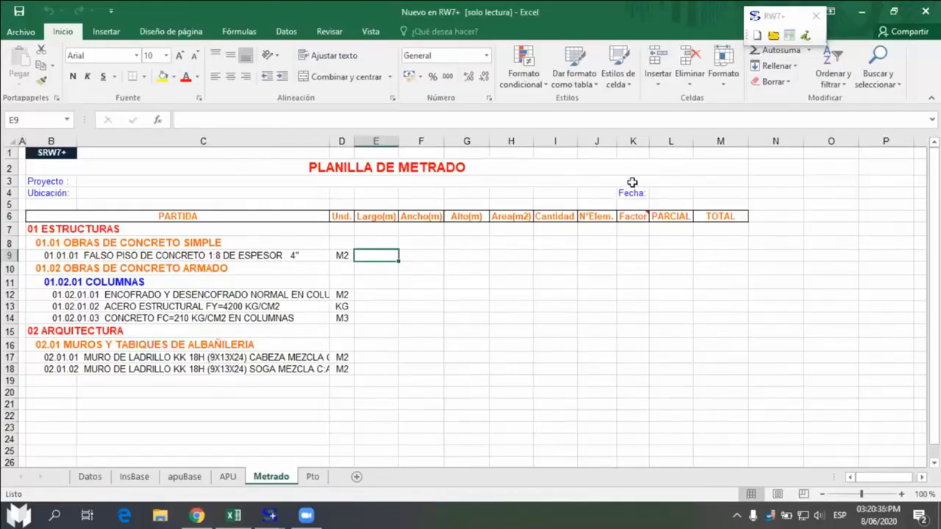
{"action": "left_click", "coordinate": [777, 17]}
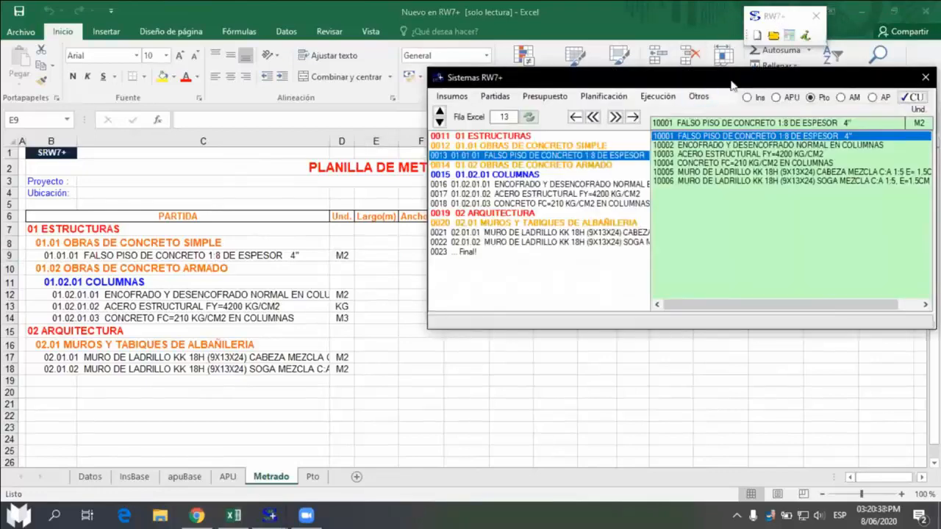
{"action": "left_click_drag", "start_coordinate": [734, 77], "coordinate": [506, 144]}
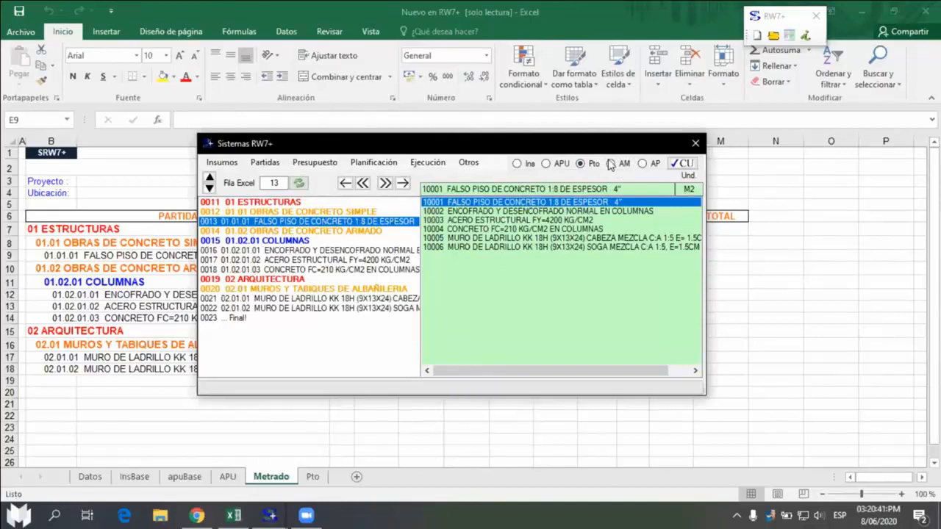
{"action": "left_click", "coordinate": [610, 163]}
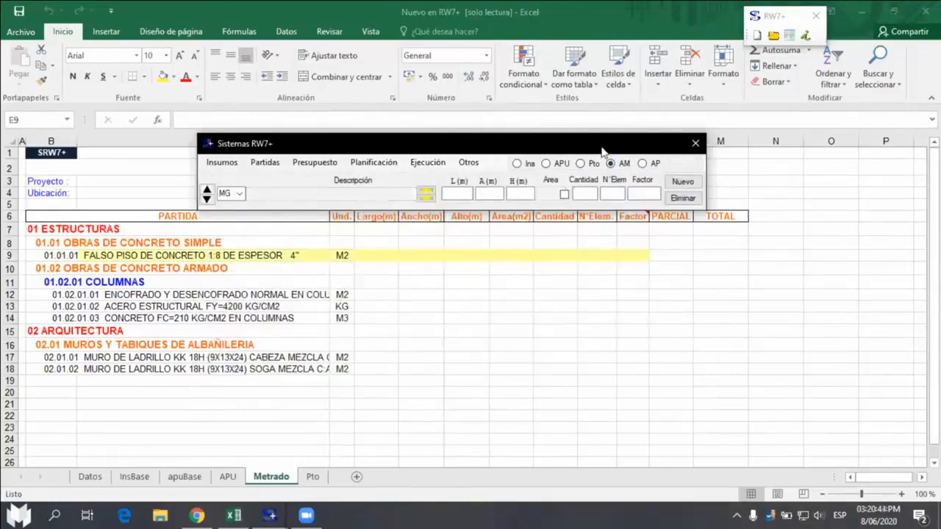
{"action": "left_click_drag", "start_coordinate": [604, 156], "coordinate": [602, 305]}
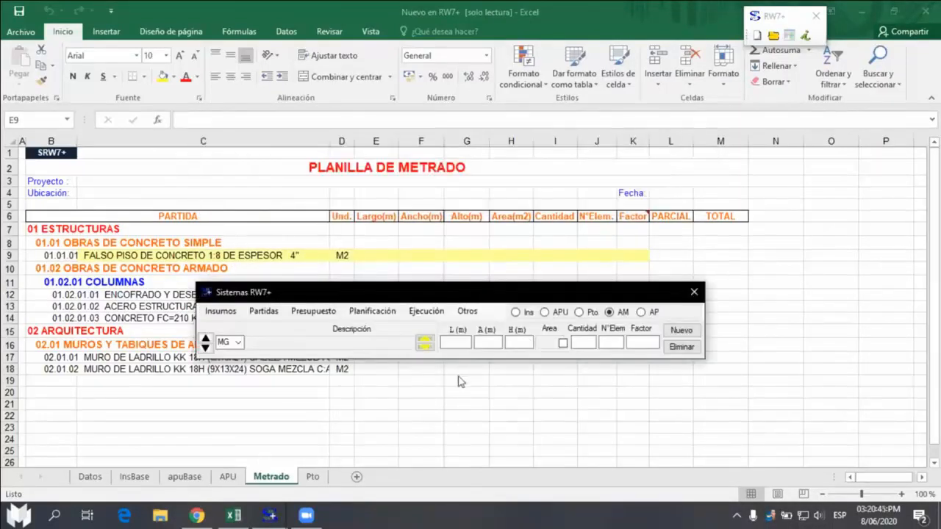
Step: Enter a length of 25 m and a width of 4 m for the FALSO PISO DE CONCRETO item
{"action": "left_click", "coordinate": [428, 346]}
{"action": "left_click", "coordinate": [429, 348]}
{"action": "left_click_drag", "start_coordinate": [519, 297], "coordinate": [547, 279]}
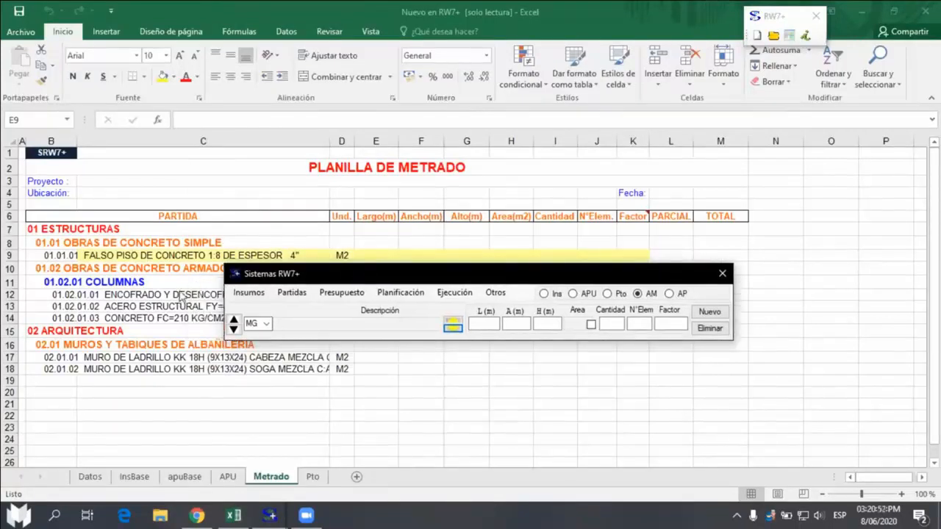
{"action": "left_click_drag", "start_coordinate": [476, 275], "coordinate": [470, 281]}
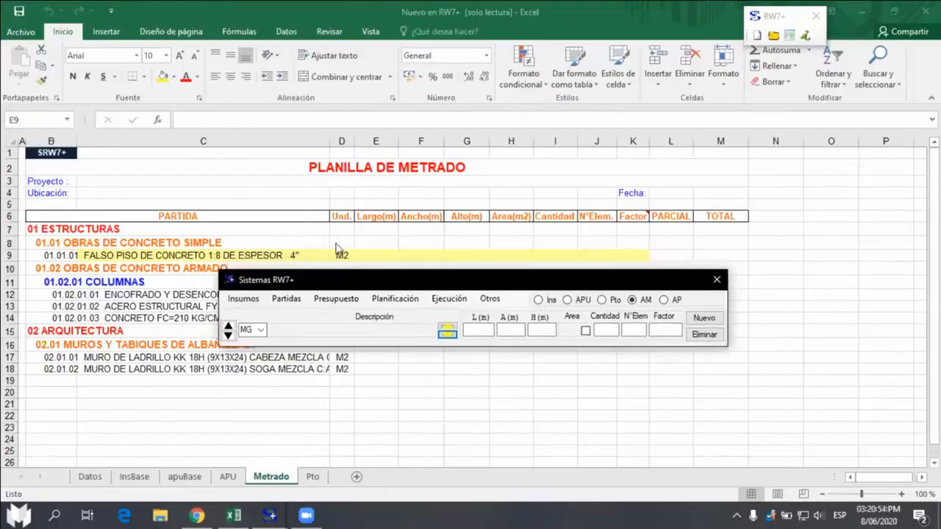
{"action": "left_click", "coordinate": [478, 331]}
{"action": "left_click", "coordinate": [478, 329]}
{"action": "type", "text": "25"}
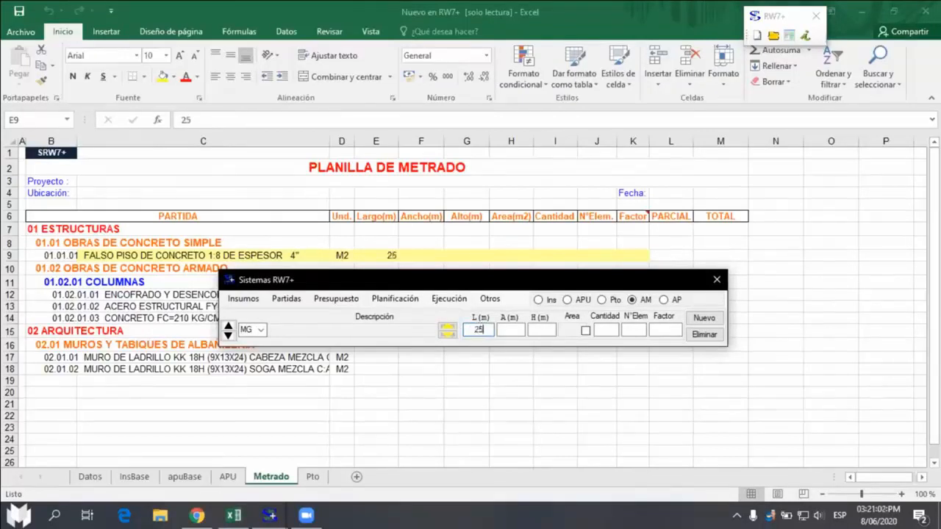
{"action": "left_click", "coordinate": [516, 329]}
{"action": "type", "text": "4"}
Step: Enter length 1.4, height 3, quantity 1 and 6 elements for the column formwork item ENCOFRADO Y DESENCOFRADO NORMAL
{"action": "left_click_drag", "start_coordinate": [566, 285], "coordinate": [545, 325]}
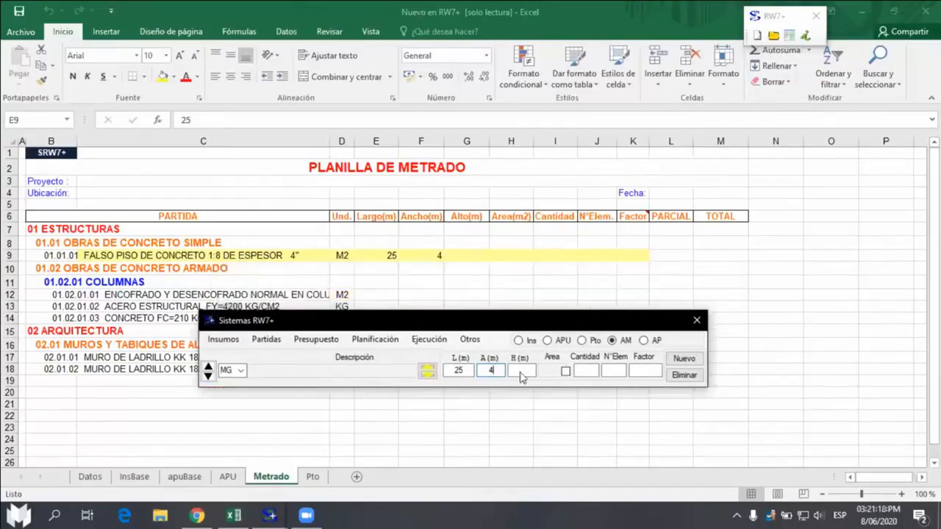
{"action": "left_click", "coordinate": [428, 374]}
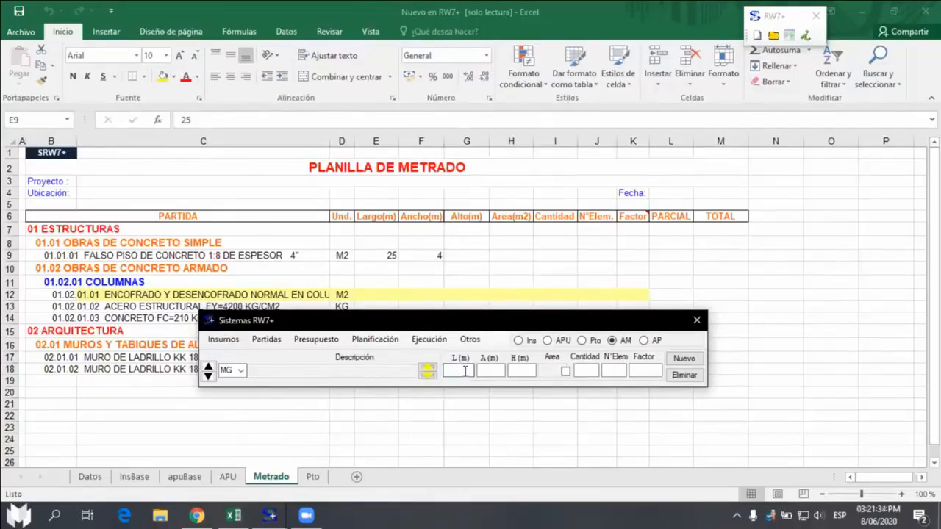
{"action": "type", "text": "1.4"}
{"action": "left_click", "coordinate": [524, 370]}
{"action": "type", "text": "3"}
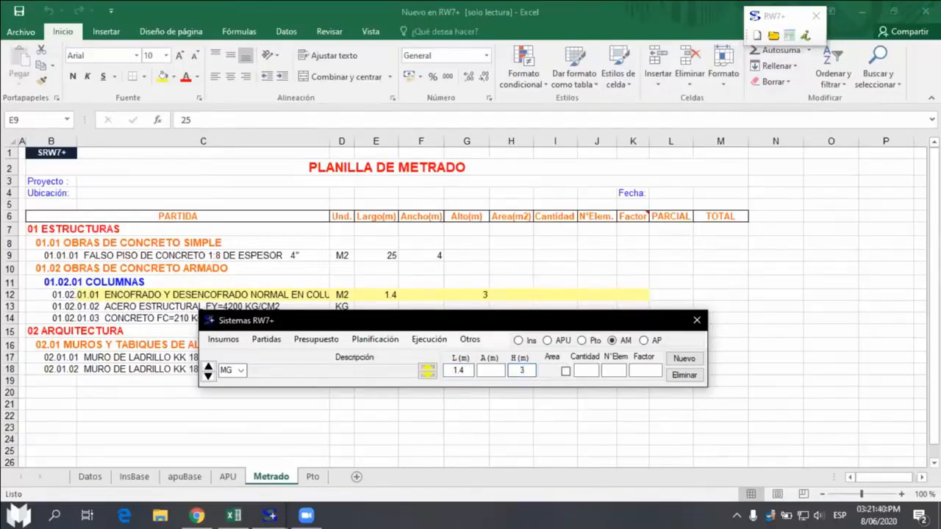
{"action": "left_click", "coordinate": [592, 371]}
{"action": "type", "text": "1"}
{"action": "key", "text": "Tab"}
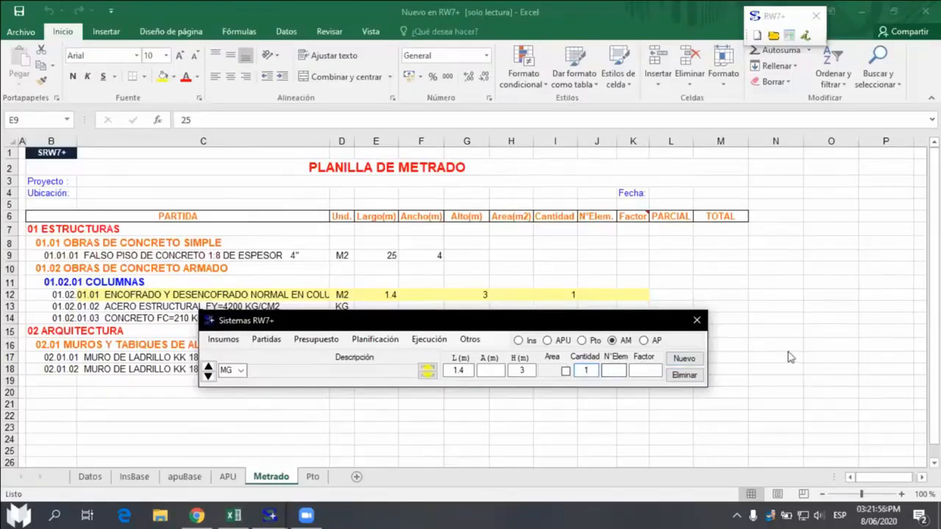
{"action": "type", "text": "6"}
Step: Add a new detail row and a TS subtitle LONGITUDINAL below the ACERO ESTRUCTURAL FY=4200 KG/CM2 item
{"action": "left_click_drag", "start_coordinate": [520, 316], "coordinate": [518, 335]}
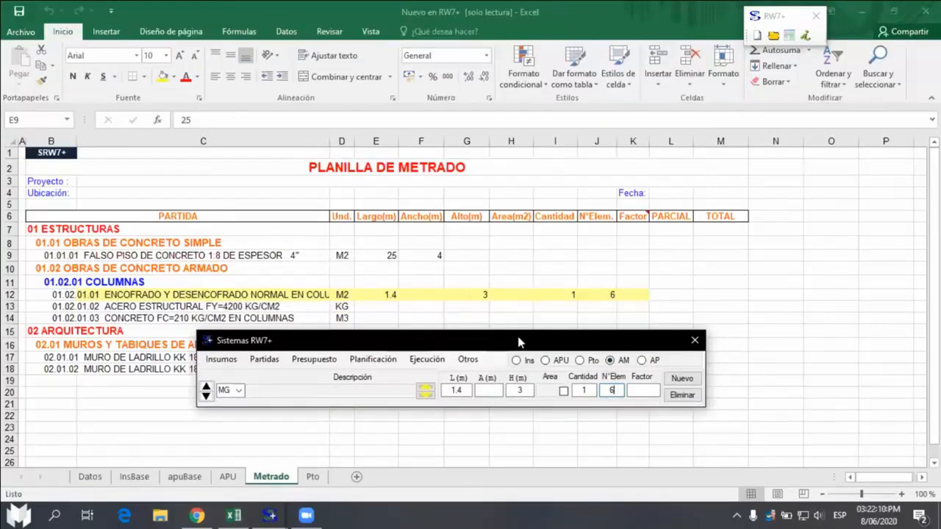
{"action": "left_click", "coordinate": [425, 395]}
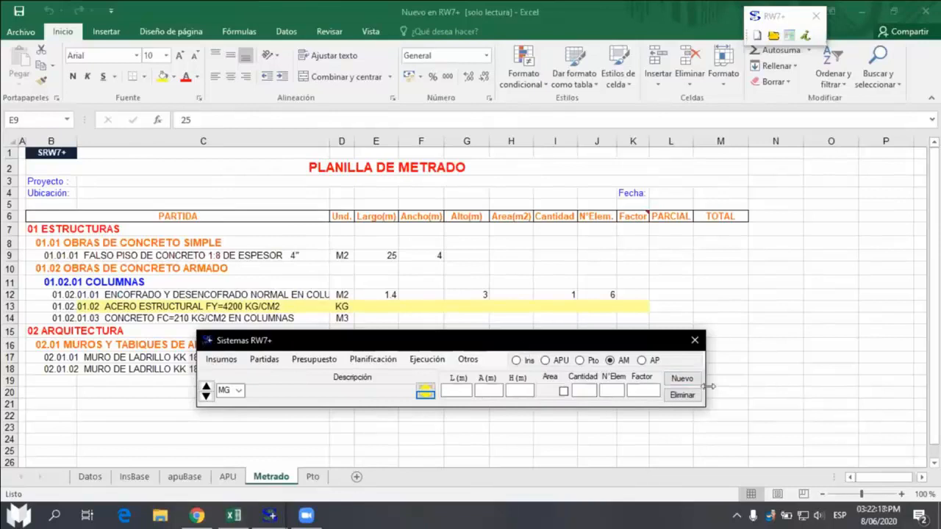
{"action": "left_click", "coordinate": [682, 379]}
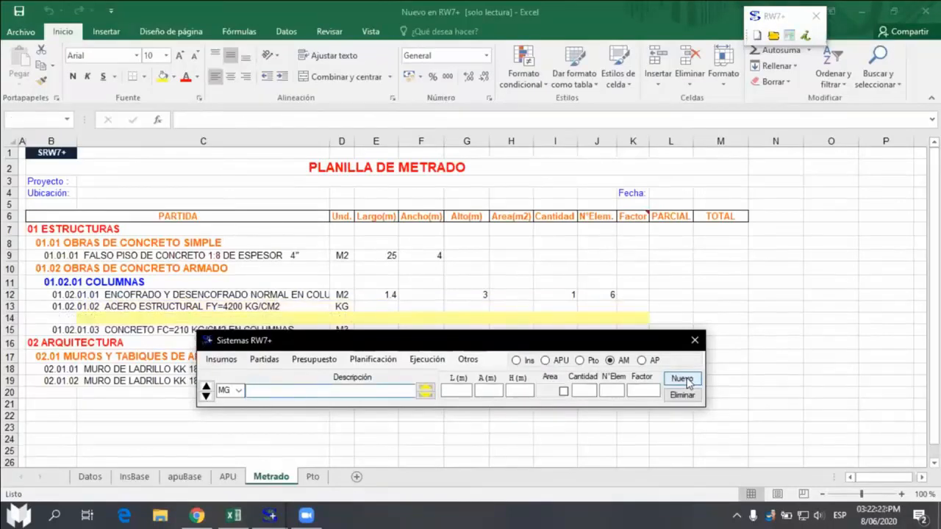
{"action": "left_click", "coordinate": [239, 391]}
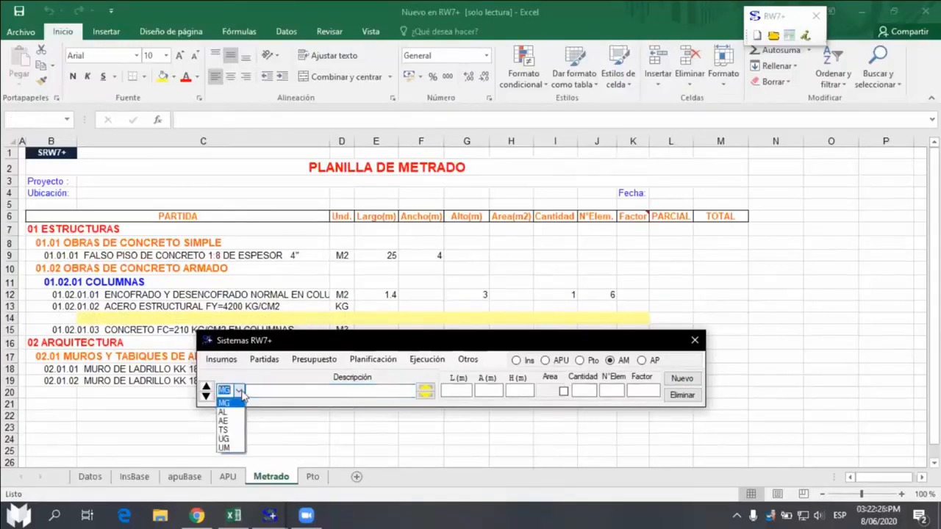
{"action": "left_click", "coordinate": [225, 431]}
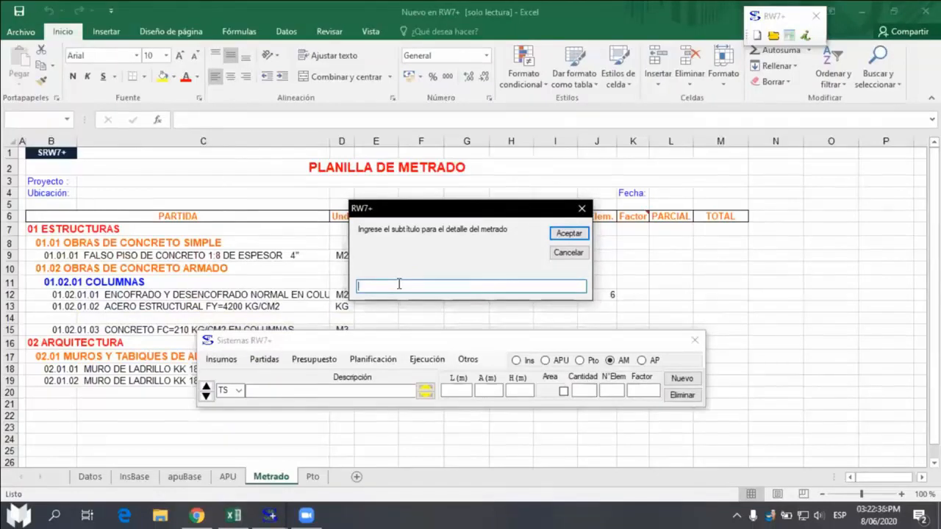
{"action": "type", "text": "A"}
{"action": "key", "text": "BackSpace"}
{"action": "type", "text": "LONGITUDINAL"}
{"action": "key", "text": "Return"}
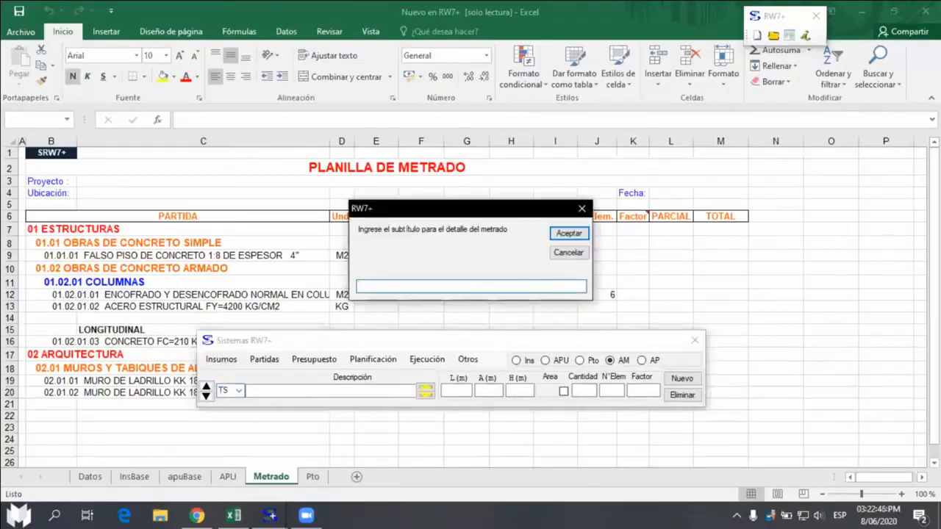
{"action": "left_click", "coordinate": [568, 253]}
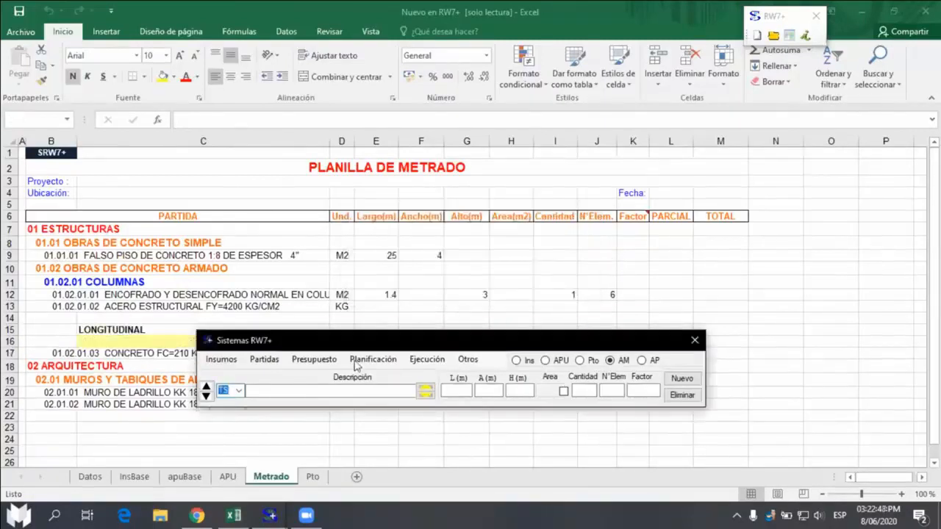
Step: Add a second TS subtitle, ESTRIBO, below LONGITUDINAL in the structural steel detail
{"action": "left_click", "coordinate": [239, 390]}
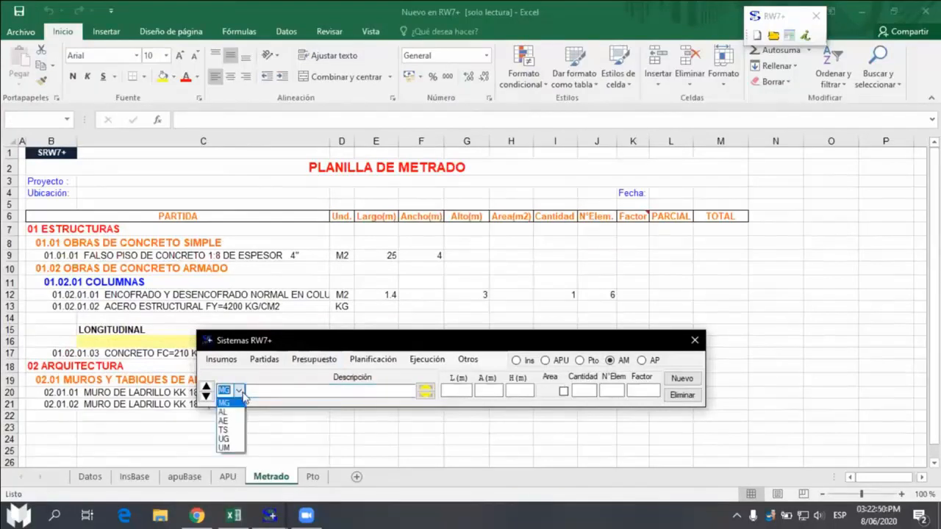
{"action": "left_click", "coordinate": [233, 432]}
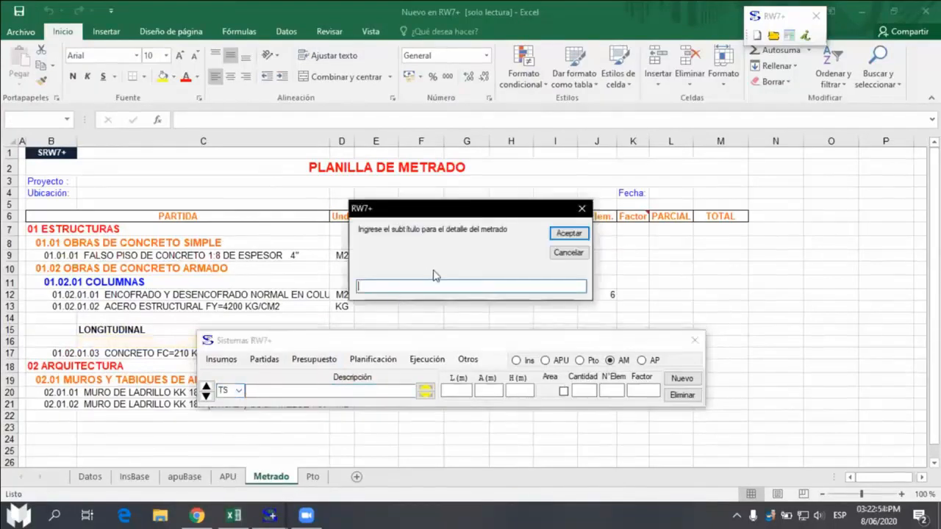
{"action": "type", "text": "ES"}
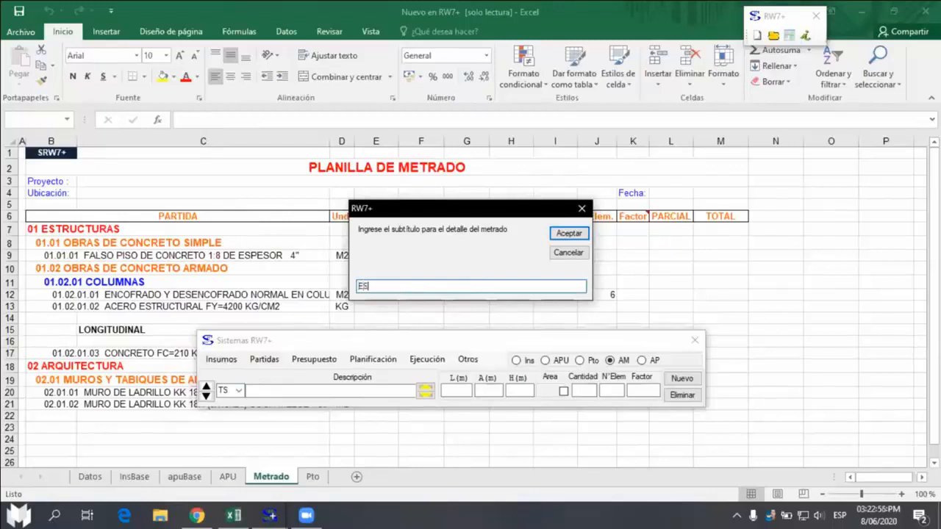
{"action": "type", "text": "TRIBO"}
{"action": "key", "text": "Return"}
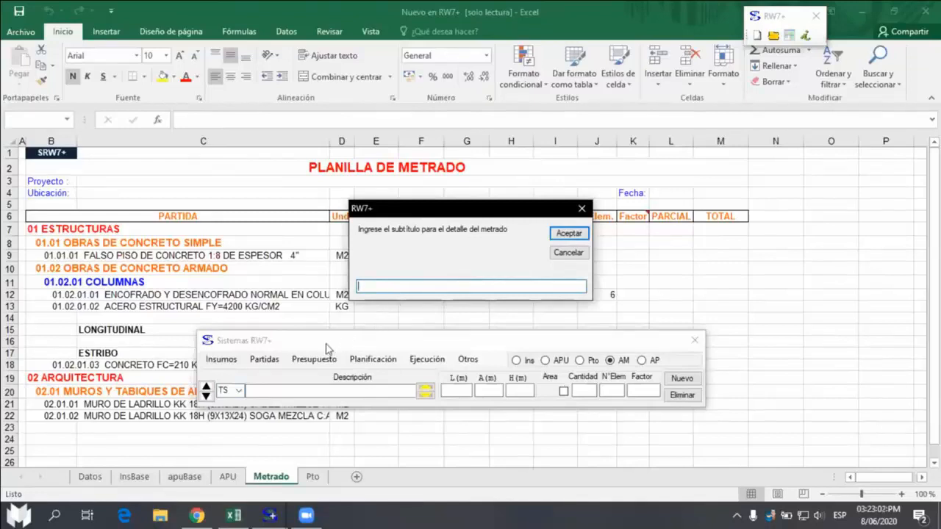
{"action": "key", "text": "Escape"}
Step: Move the LONGITUDINAL subtitle up to cell C14, directly below the ACERO ESTRUCTURAL item
{"action": "left_click", "coordinate": [103, 331]}
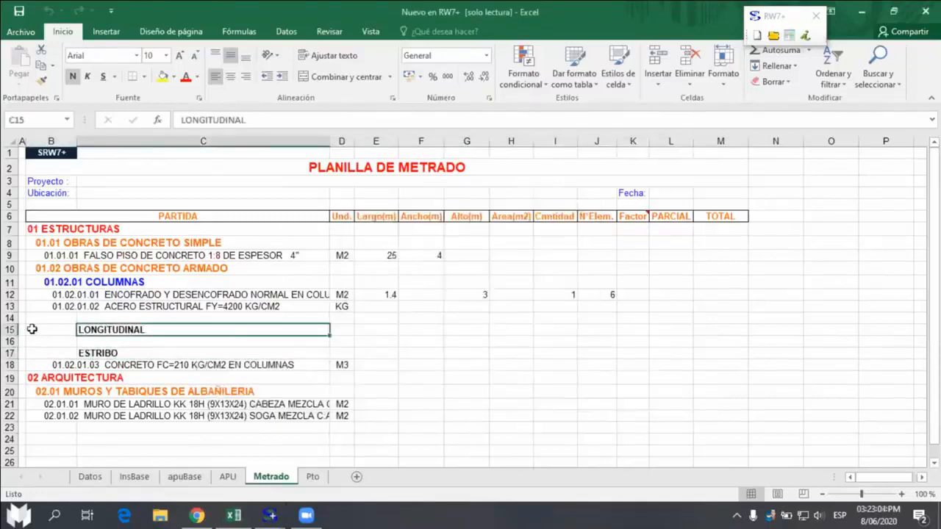
{"action": "left_click", "coordinate": [11, 330]}
{"action": "left_click_drag", "start_coordinate": [104, 332], "coordinate": [106, 316]}
{"action": "left_click", "coordinate": [104, 331]}
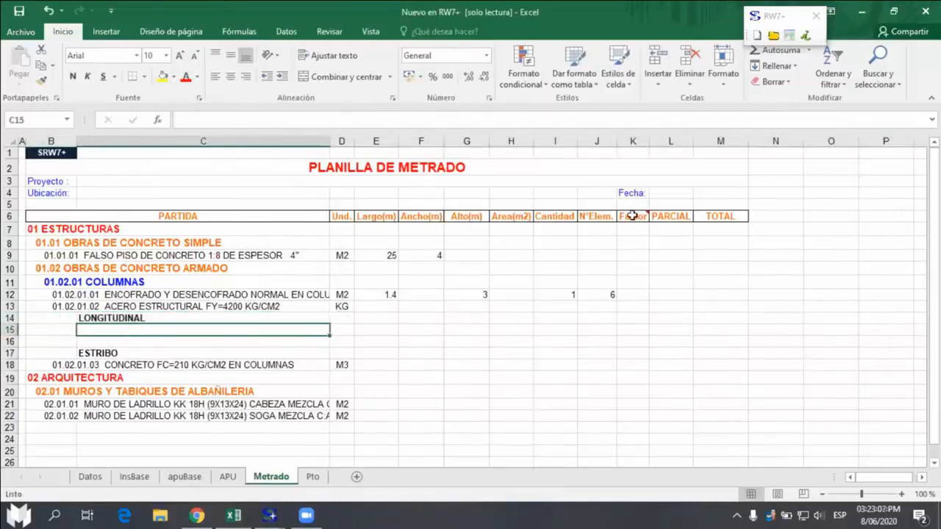
Step: Set the detail row under LONGITUDINAL to type AL with a 5/8" bar diameter
{"action": "left_click", "coordinate": [769, 21]}
{"action": "left_click", "coordinate": [426, 389]}
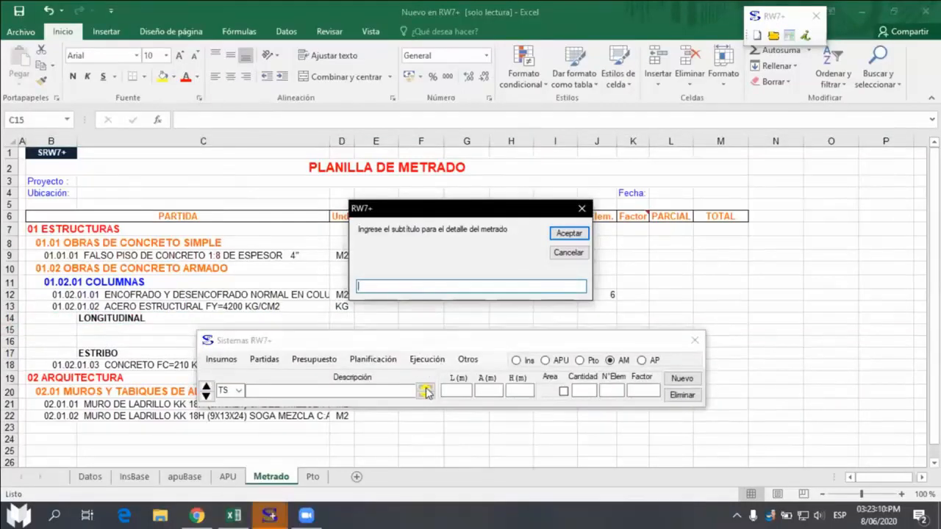
{"action": "left_click", "coordinate": [568, 253]}
{"action": "left_click", "coordinate": [426, 389]}
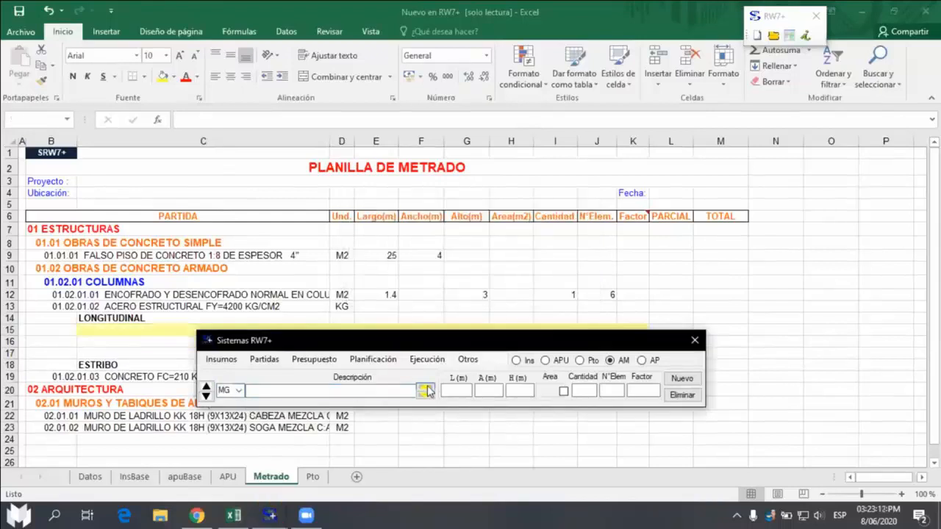
{"action": "left_click_drag", "start_coordinate": [475, 341], "coordinate": [455, 329]}
{"action": "left_click", "coordinate": [218, 379]}
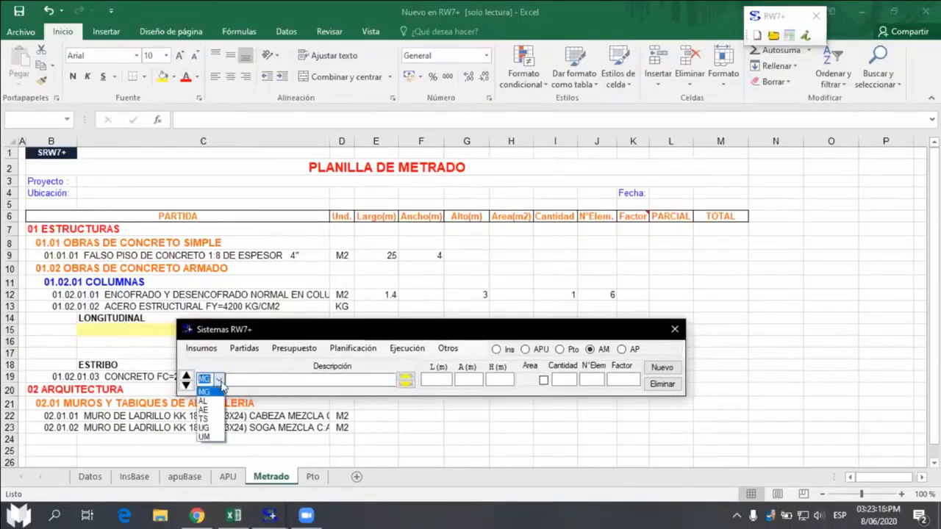
{"action": "left_click", "coordinate": [216, 402]}
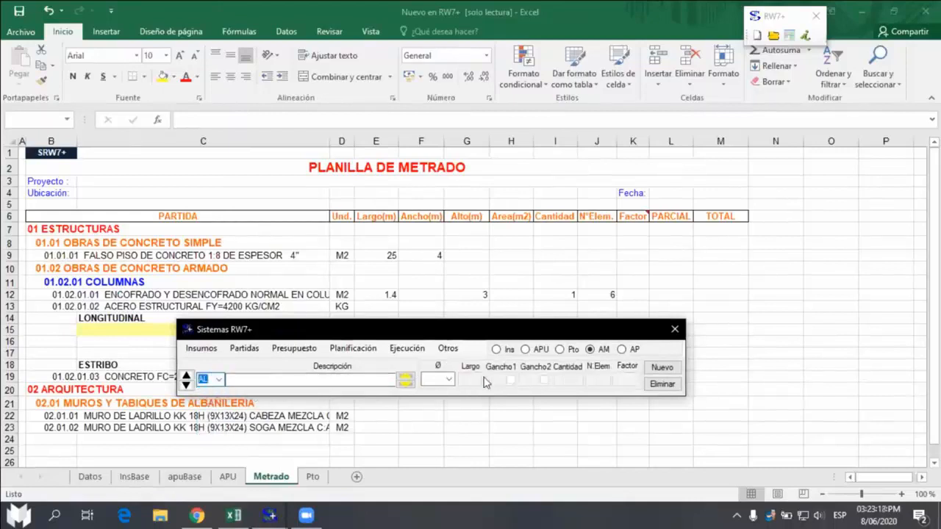
{"action": "left_click", "coordinate": [448, 380]}
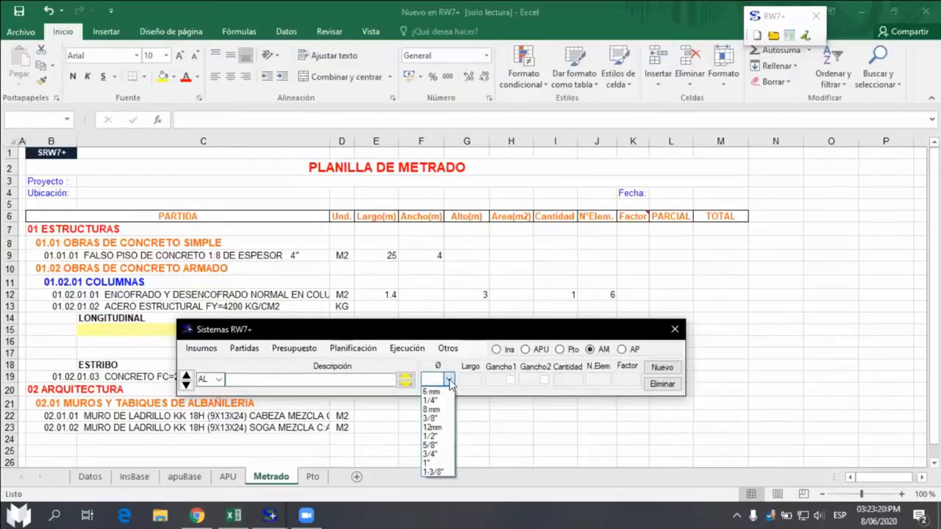
{"action": "left_click", "coordinate": [441, 446]}
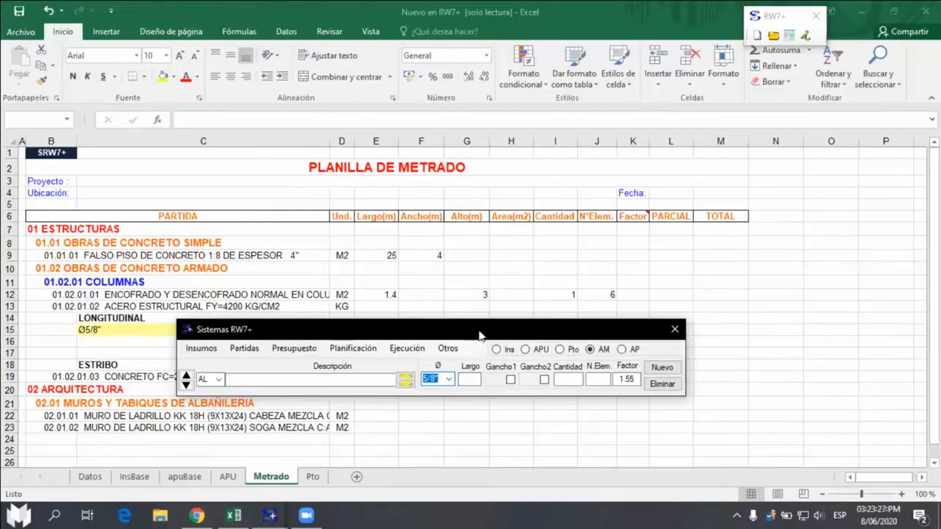
Step: Set the length of the Ø5/8" longitudinal bar row to 3.7
{"action": "left_click_drag", "start_coordinate": [480, 336], "coordinate": [444, 350]}
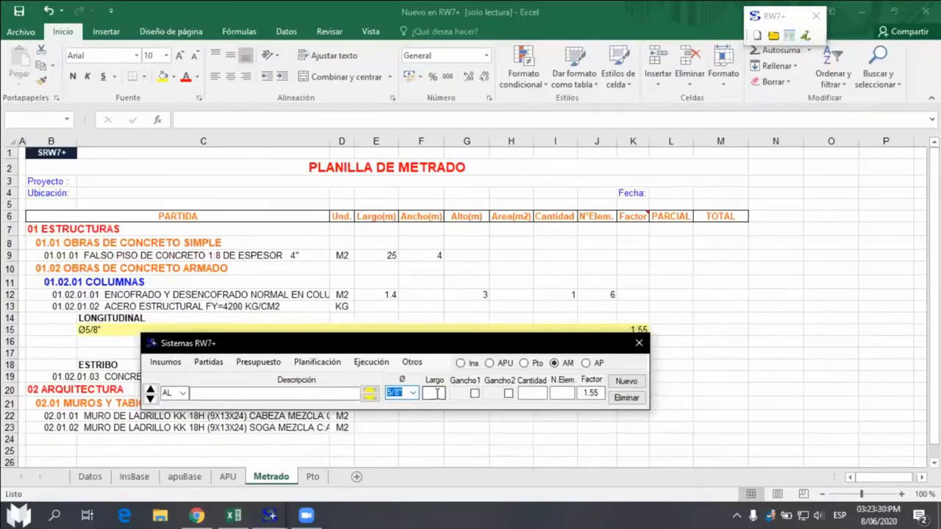
{"action": "left_click", "coordinate": [434, 393]}
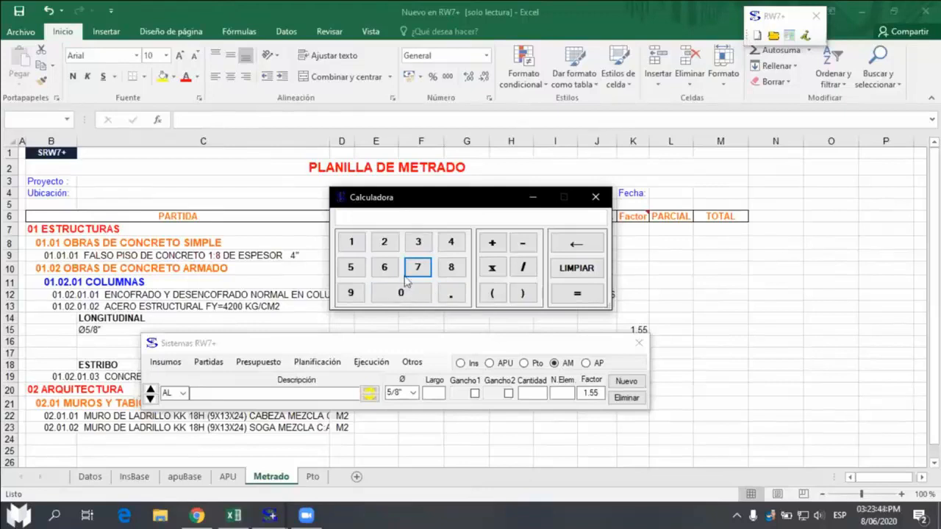
{"action": "left_click", "coordinate": [422, 249]}
{"action": "left_click", "coordinate": [451, 292]}
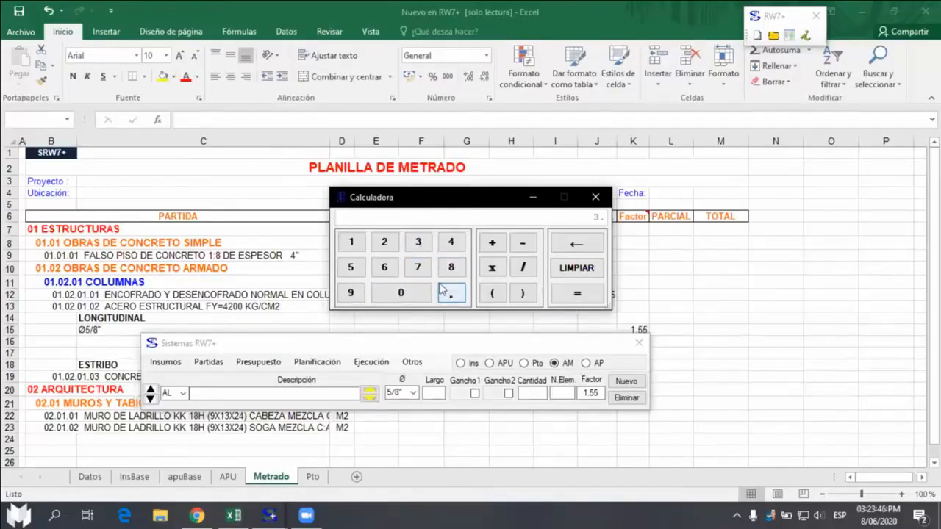
{"action": "left_click", "coordinate": [417, 269]}
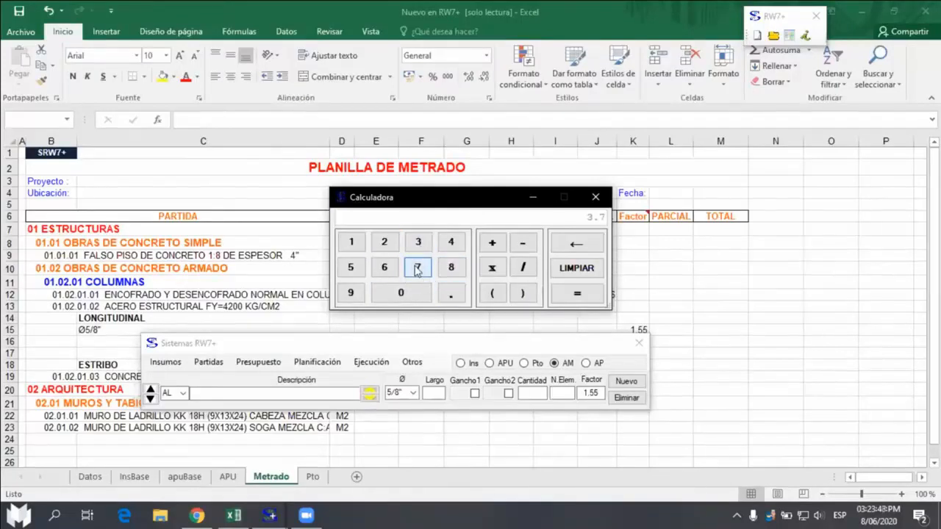
{"action": "left_click", "coordinate": [577, 293]}
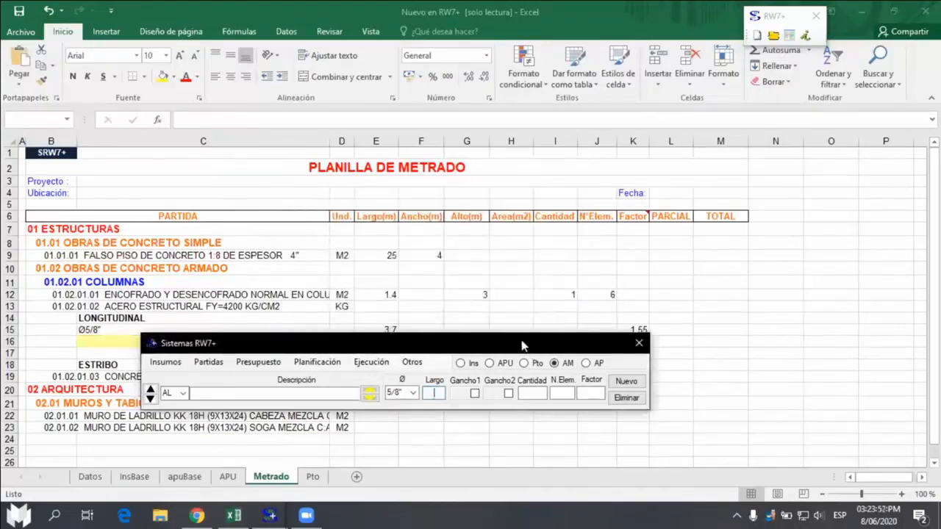
Step: Set the Ø5/8" longitudinal row to a quantity of 4 and 6 elements
{"action": "left_click_drag", "start_coordinate": [519, 350], "coordinate": [517, 358]}
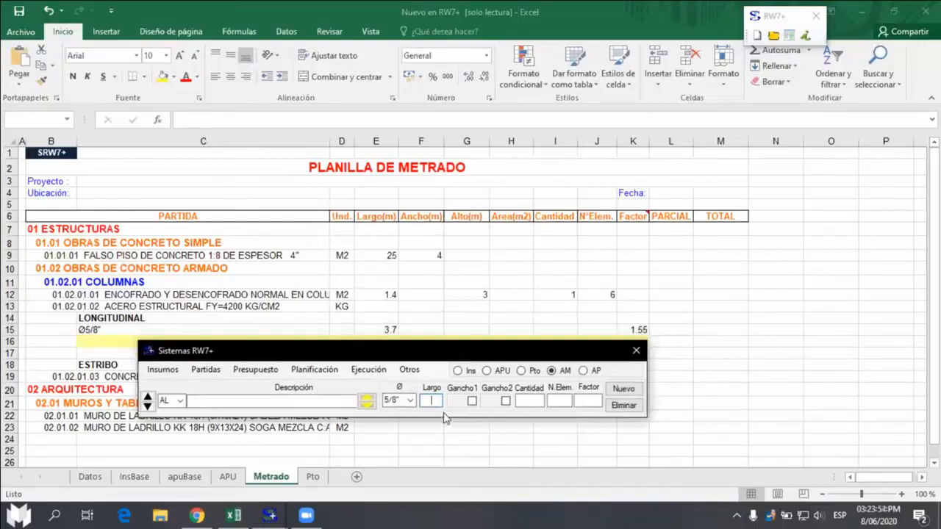
{"action": "left_click", "coordinate": [367, 403]}
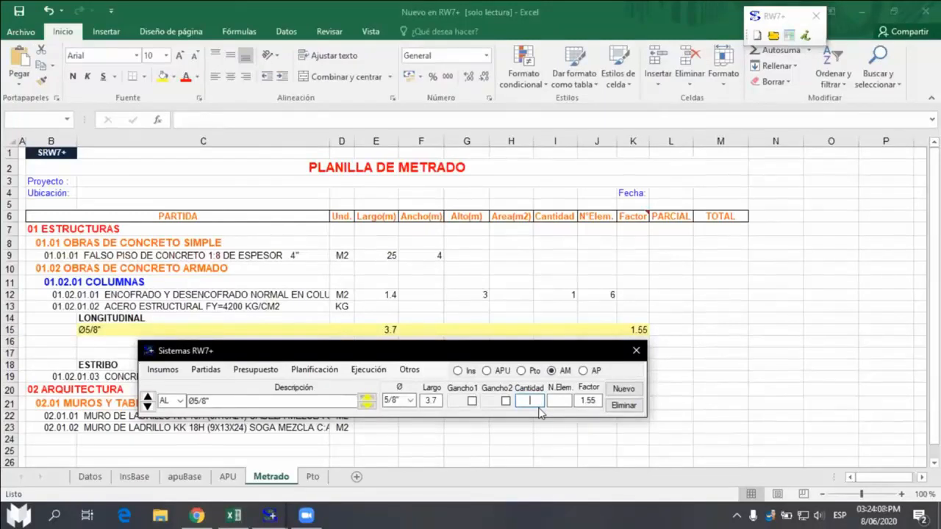
{"action": "type", "text": "4"}
{"action": "left_click", "coordinate": [561, 401]}
{"action": "type", "text": "6"}
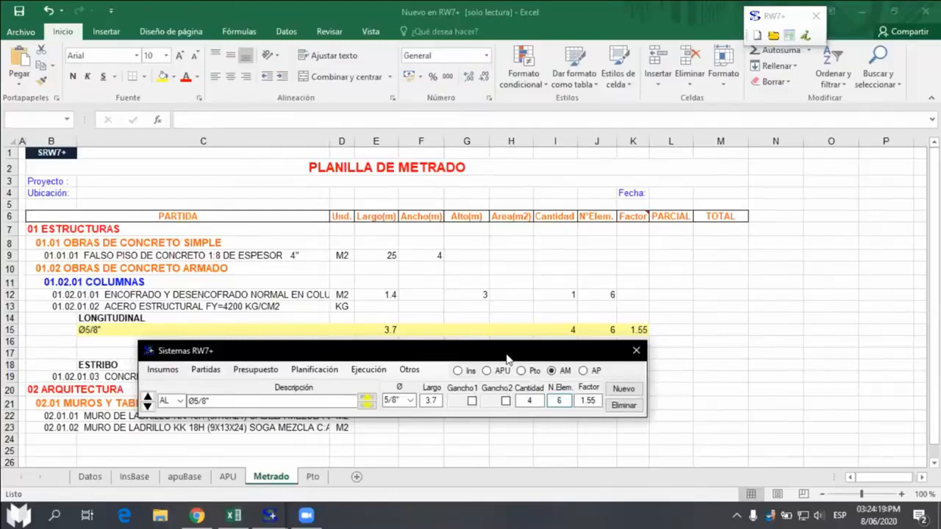
{"action": "left_click_drag", "start_coordinate": [508, 358], "coordinate": [612, 362]}
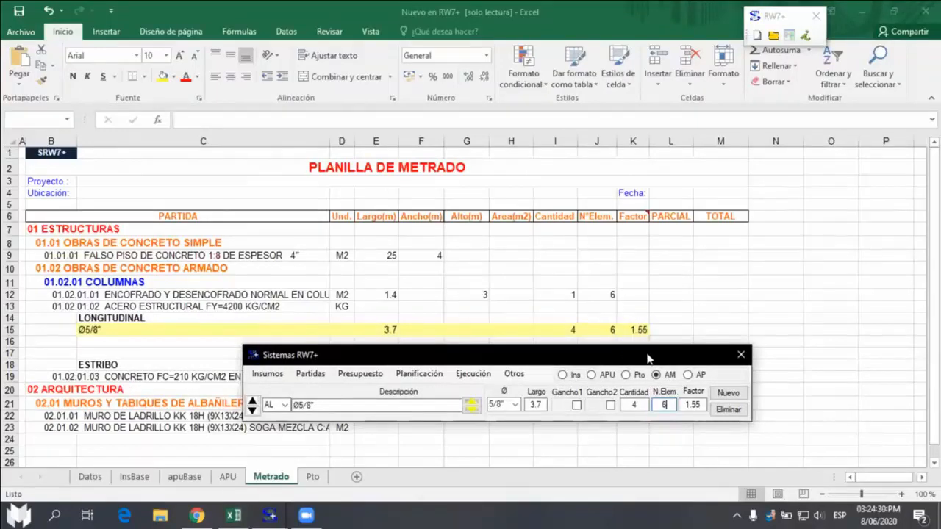
{"action": "left_click_drag", "start_coordinate": [646, 359], "coordinate": [639, 358]}
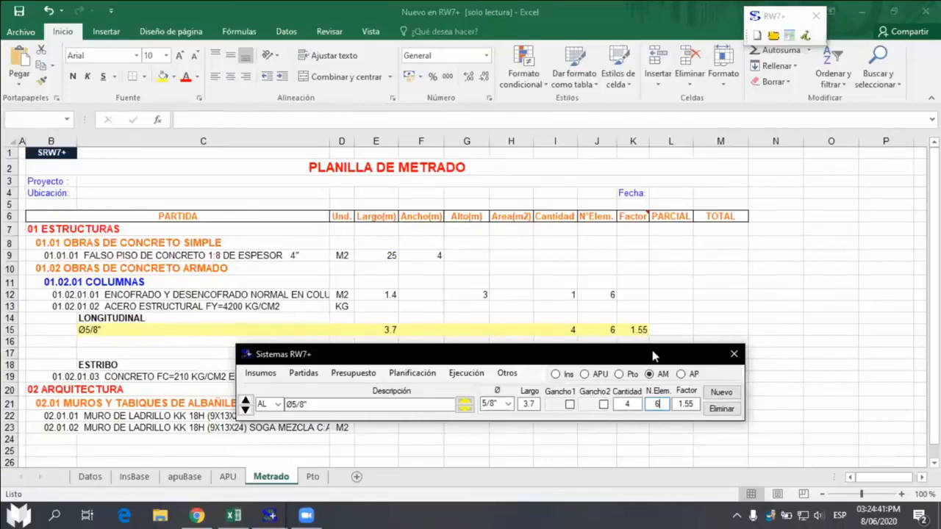
{"action": "left_click_drag", "start_coordinate": [653, 349], "coordinate": [607, 356]}
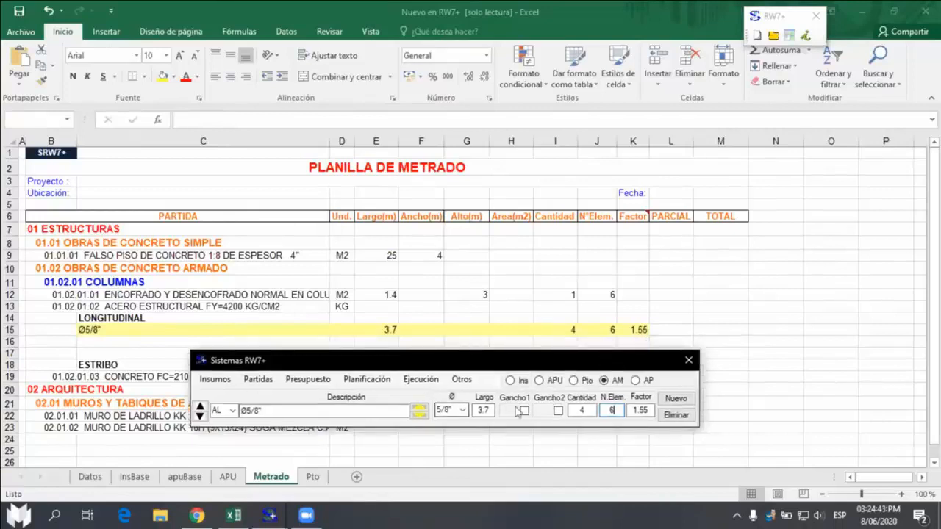
Step: Give the row below the Ø5/8" bars a 1/2" bar diameter and a length of 3.7
{"action": "left_click", "coordinate": [420, 416]}
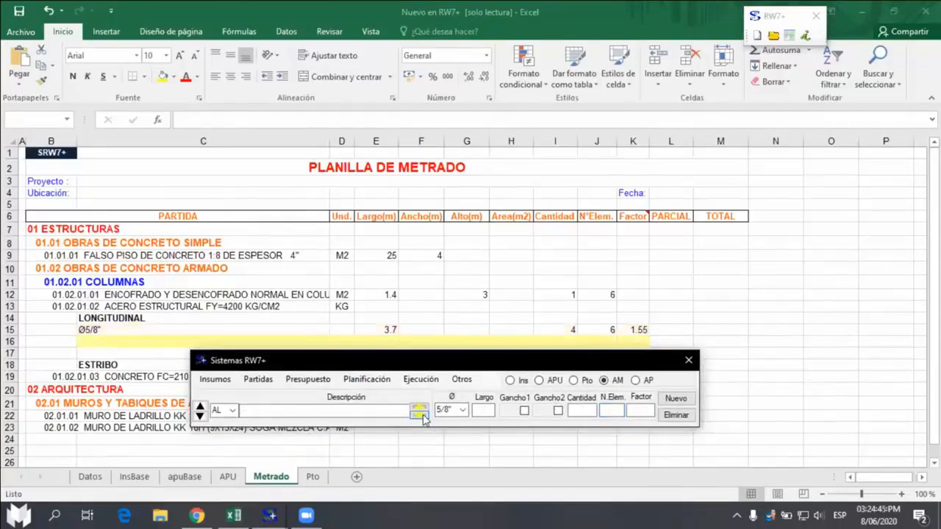
{"action": "left_click", "coordinate": [463, 411]}
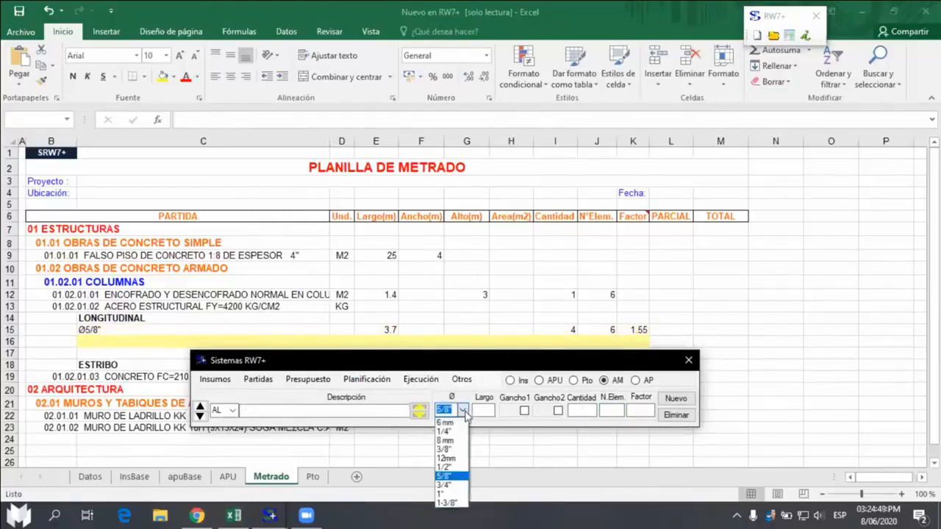
{"action": "left_click", "coordinate": [459, 468]}
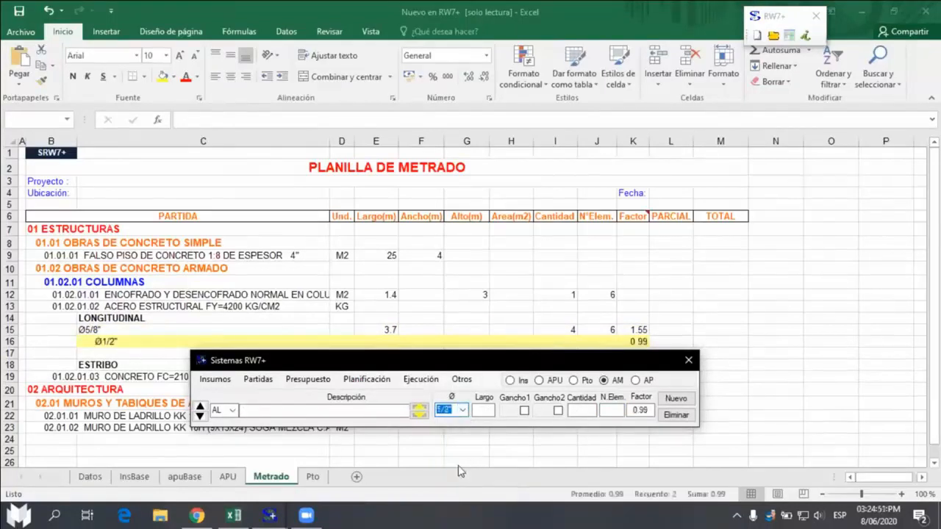
{"action": "left_click", "coordinate": [486, 411]}
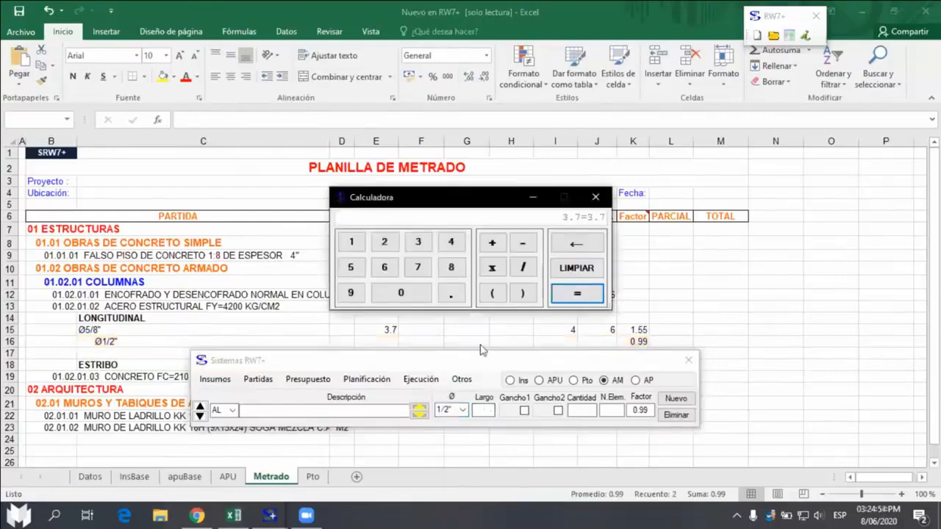
{"action": "left_click", "coordinate": [417, 242]}
{"action": "left_click", "coordinate": [449, 293]}
{"action": "left_click", "coordinate": [417, 268]}
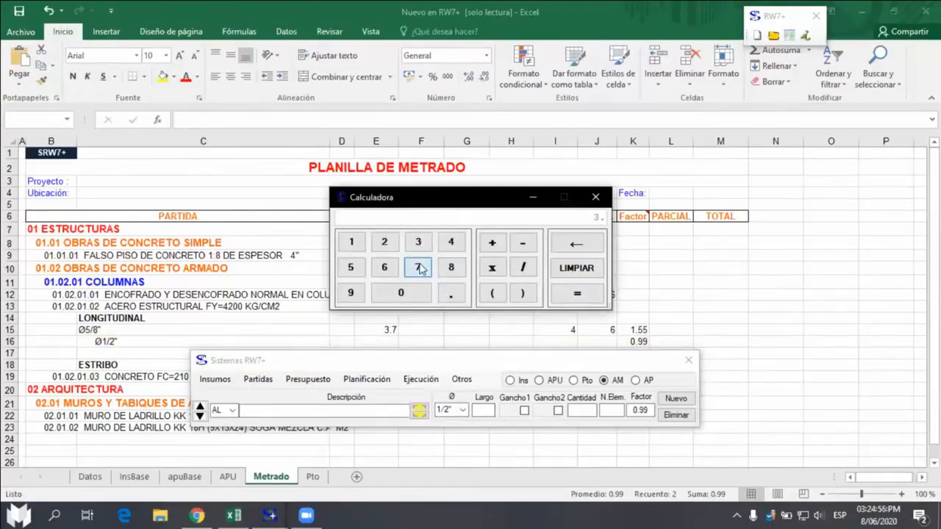
{"action": "left_click", "coordinate": [576, 294]}
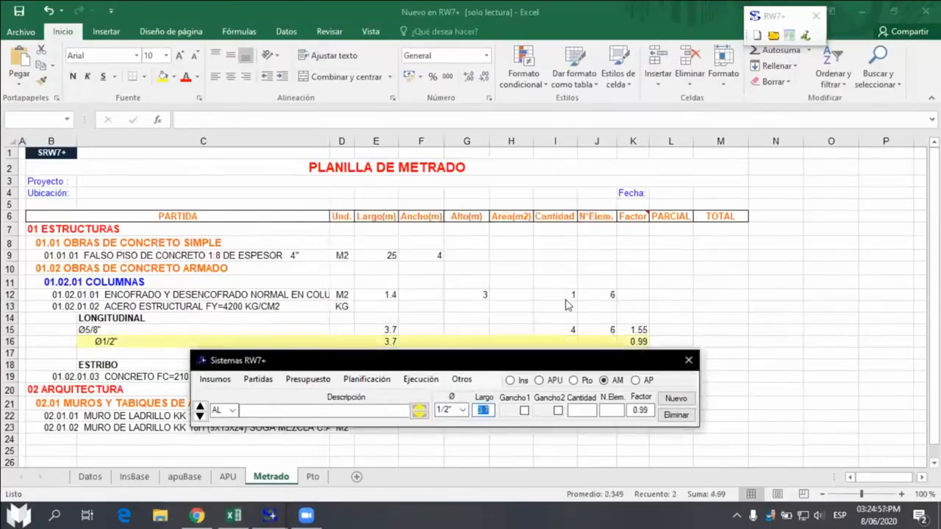
Step: Set the Ø1/2" longitudinal row to a quantity of 2 and 6 elements
{"action": "left_click", "coordinate": [583, 410]}
{"action": "type", "text": "2"}
{"action": "left_click", "coordinate": [601, 410]}
{"action": "type", "text": "6"}
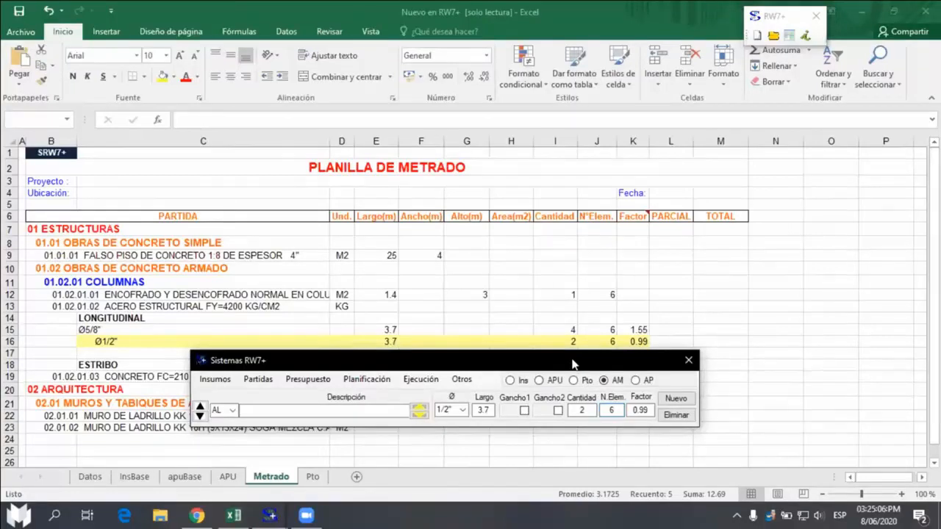
Step: Remove the indent from the Ø1/2" label in cell C16 so it aligns with the Ø5/8" label
{"action": "left_click_drag", "start_coordinate": [573, 364], "coordinate": [564, 380]}
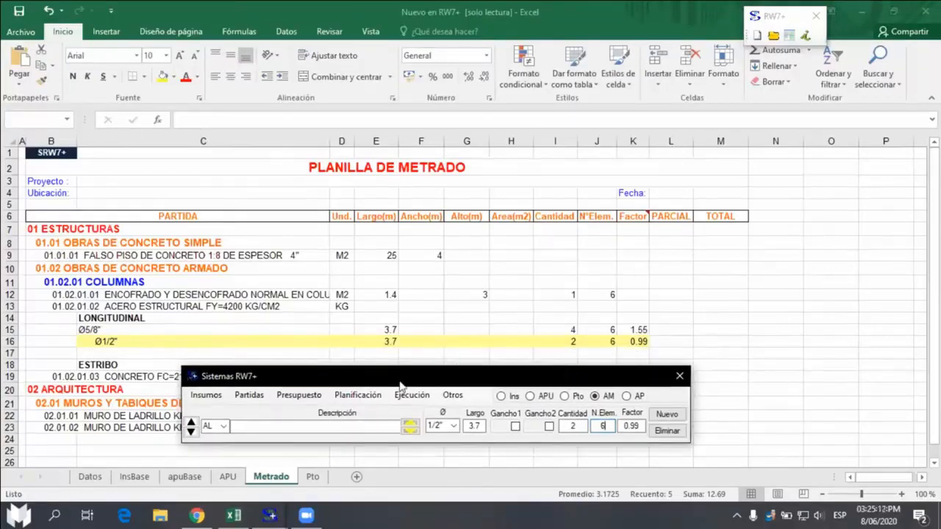
{"action": "left_click_drag", "start_coordinate": [371, 371], "coordinate": [350, 377]}
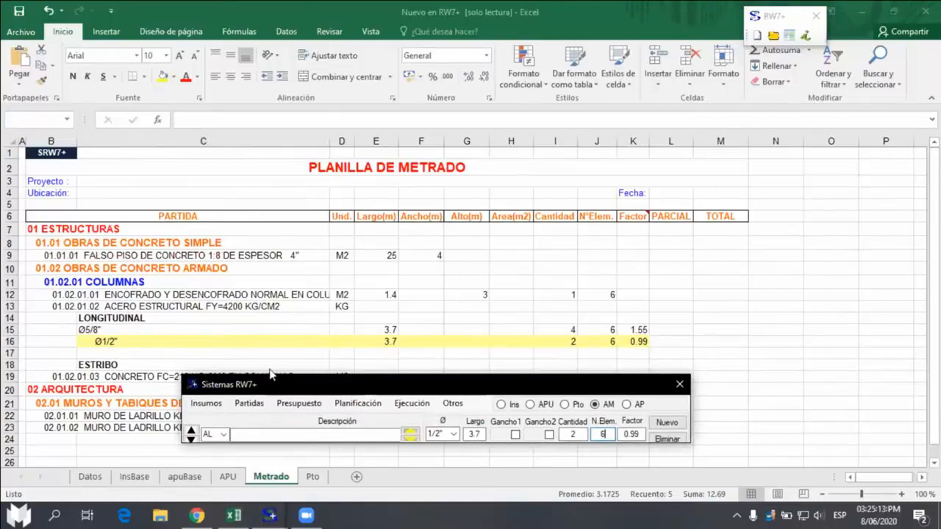
{"action": "left_click", "coordinate": [217, 348]}
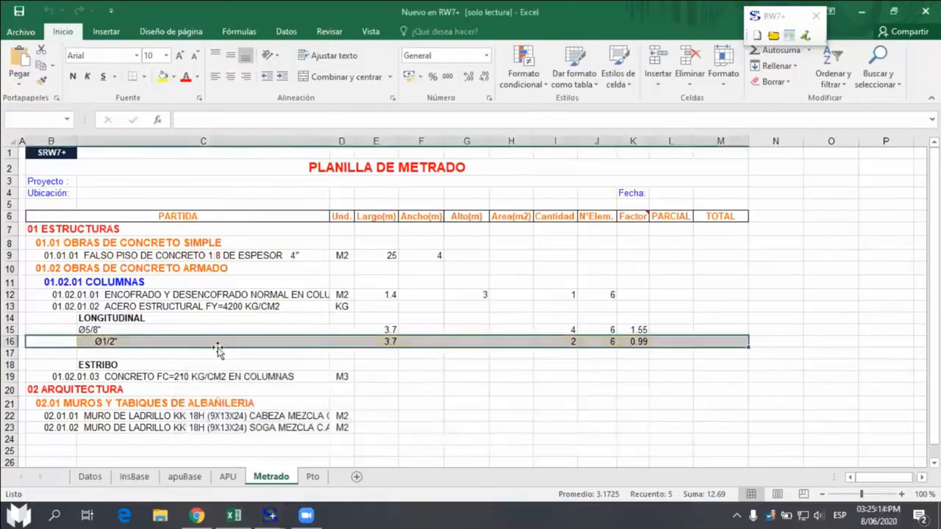
{"action": "left_click", "coordinate": [121, 341]}
{"action": "left_click", "coordinate": [215, 76]}
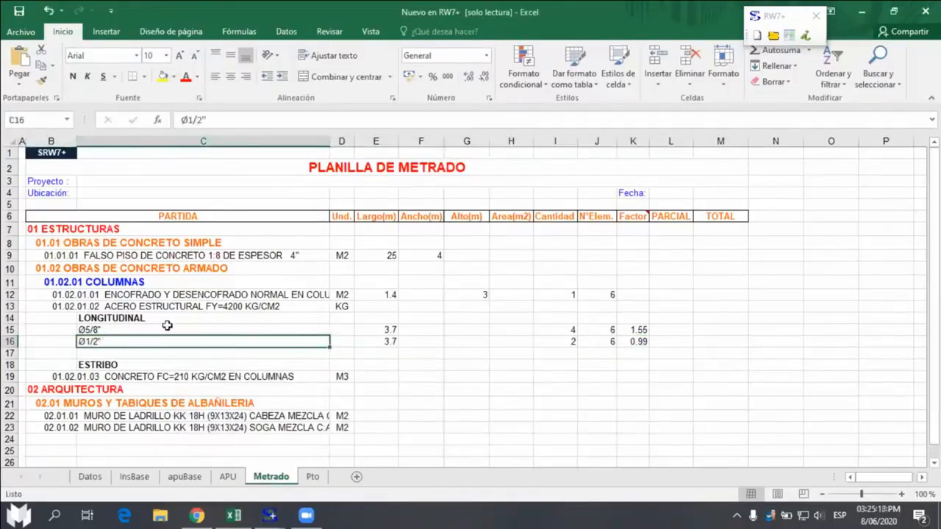
Step: Move the ESTRIBO subtitle up to cell C17, directly below the Ø1/2" row, and reopen the Sistemas RW7+ form
{"action": "left_click", "coordinate": [92, 364]}
{"action": "left_click_drag", "start_coordinate": [100, 359], "coordinate": [124, 350]}
{"action": "left_click", "coordinate": [804, 36]}
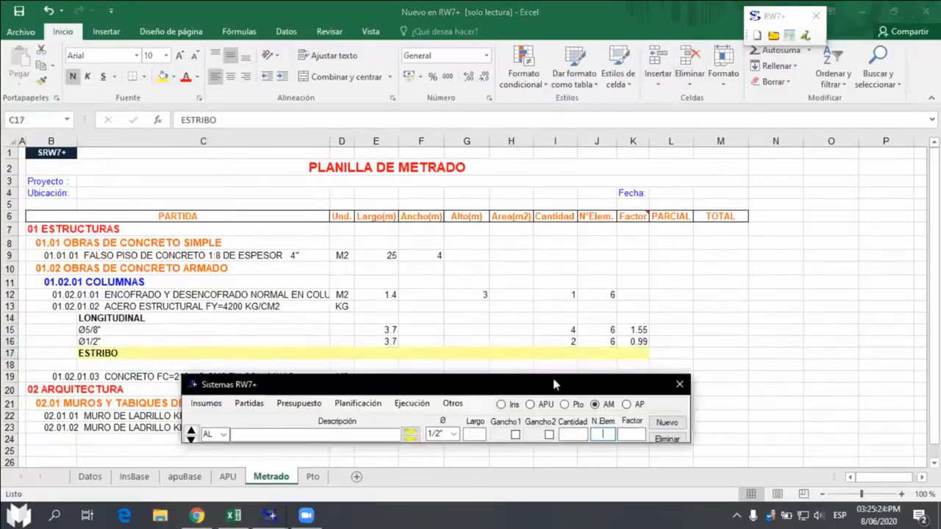
Step: Set the detail row under ESTRIBO to type AE with a 3/8" bar diameter
{"action": "left_click_drag", "start_coordinate": [554, 383], "coordinate": [554, 379]}
{"action": "left_click", "coordinate": [409, 436]}
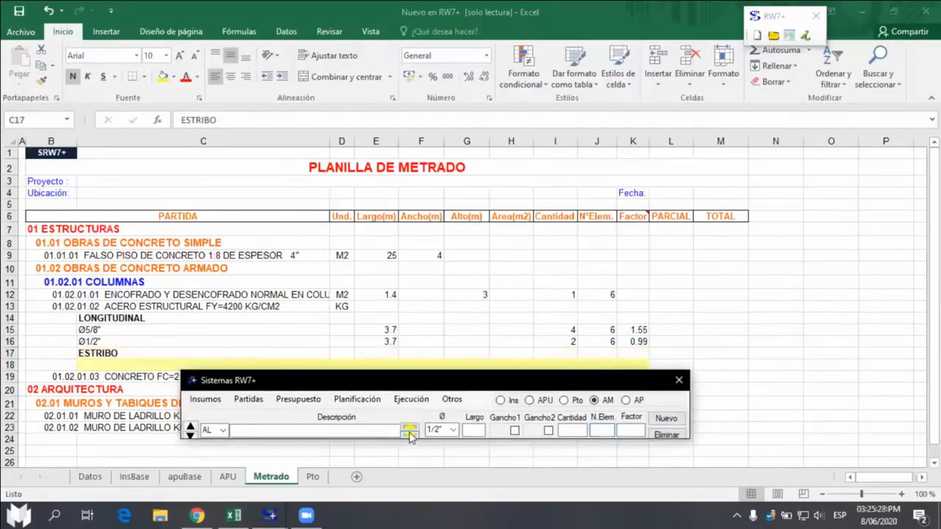
{"action": "left_click", "coordinate": [223, 431]}
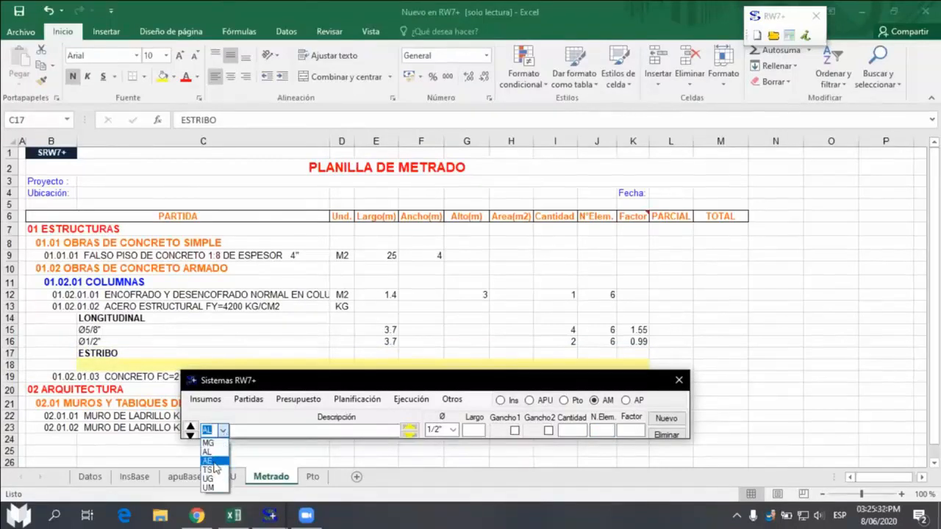
{"action": "left_click", "coordinate": [213, 461]}
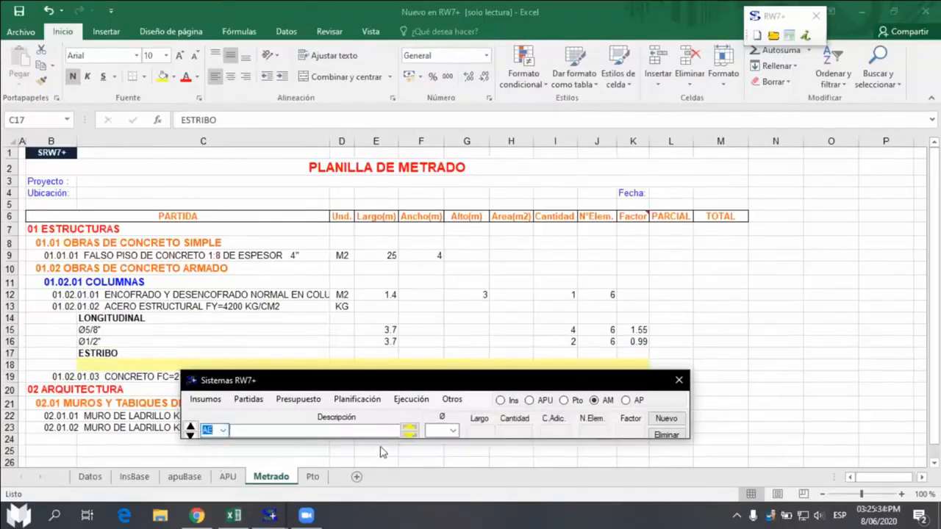
{"action": "left_click", "coordinate": [453, 432]}
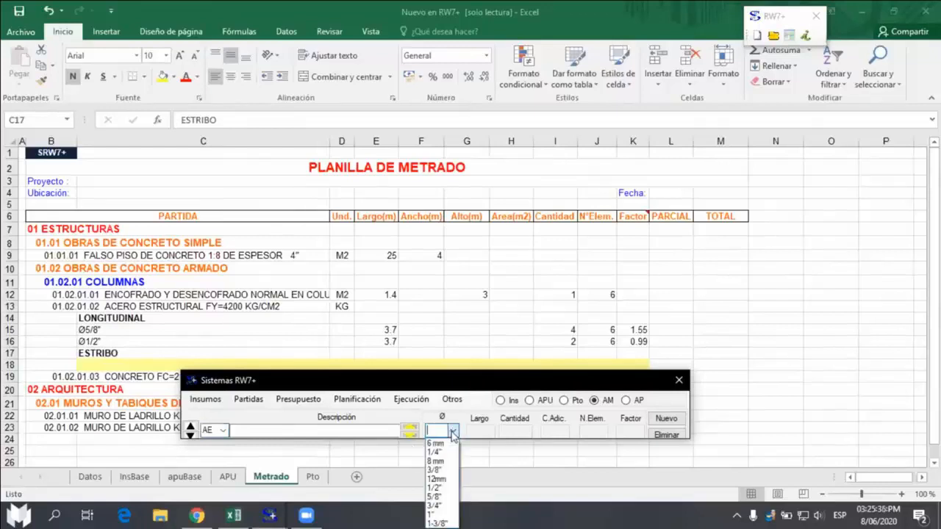
{"action": "left_click", "coordinate": [446, 471]}
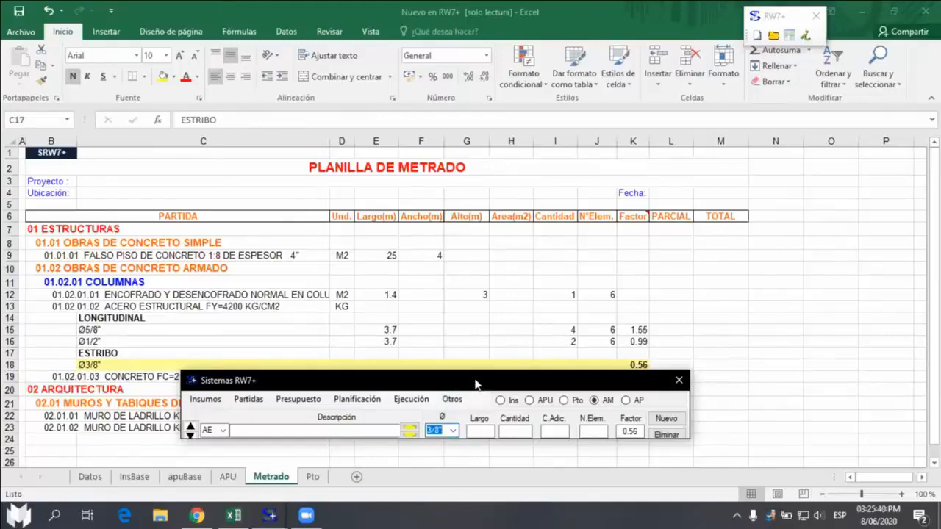
{"action": "left_click_drag", "start_coordinate": [475, 384], "coordinate": [445, 390]}
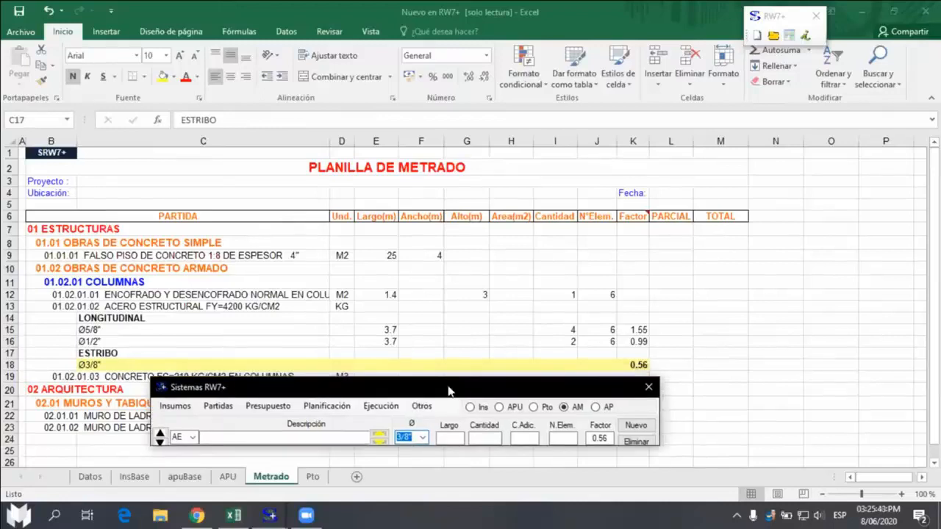
Step: Open the stirrup quantity calculation for the Ø3/8" row and set the section height (Alto) to 0.50
{"action": "left_click", "coordinate": [451, 436]}
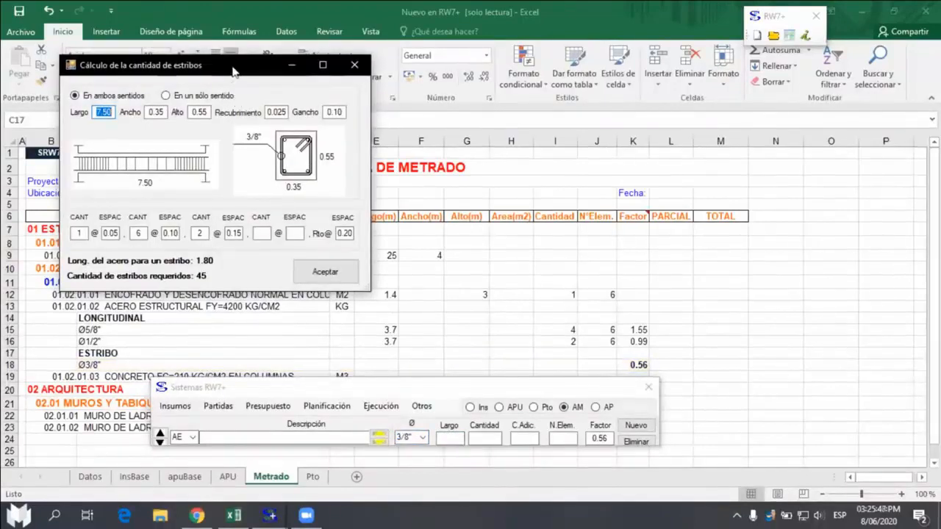
{"action": "left_click_drag", "start_coordinate": [238, 71], "coordinate": [428, 95]}
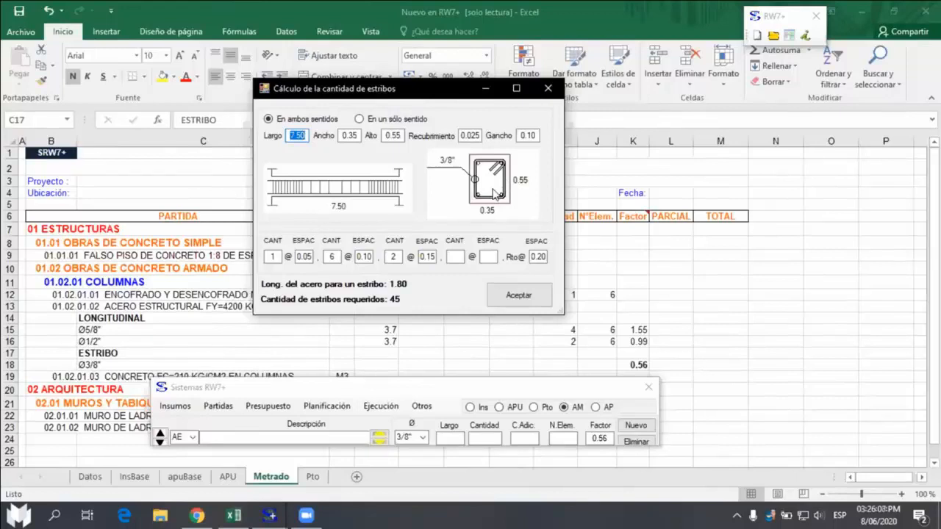
{"action": "left_click", "coordinate": [351, 136]}
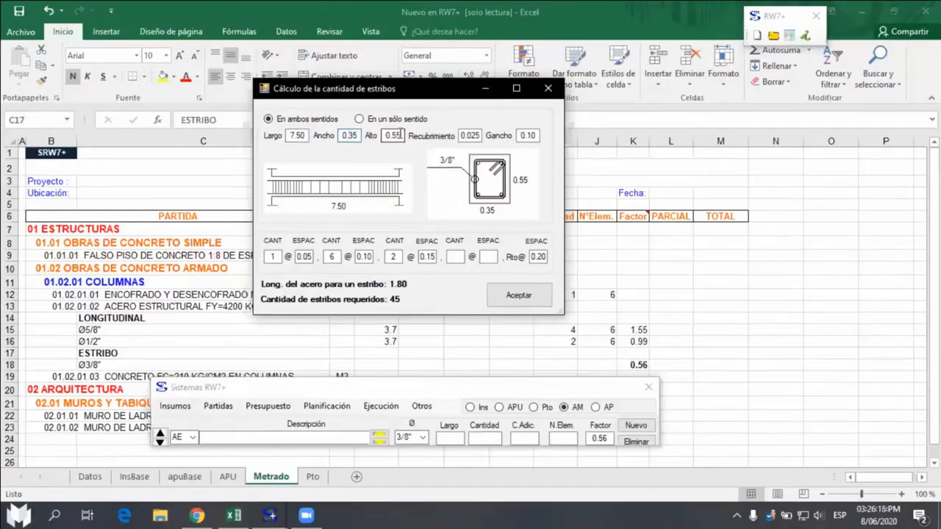
{"action": "left_click", "coordinate": [400, 137]}
{"action": "key", "text": "BackSpace"}
{"action": "type", "text": "0"}
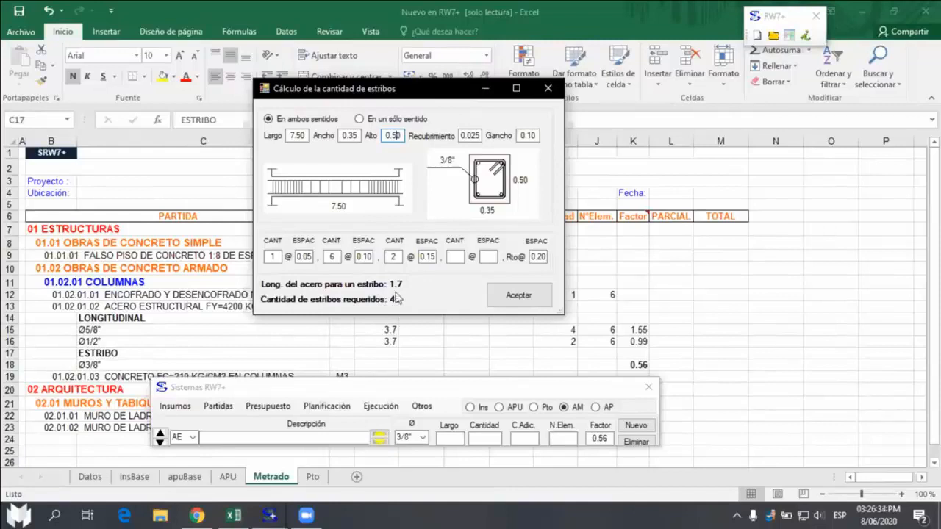
Step: Keep the stirrup distribution in both directions (En ambos sentidos) and set the column length (Largo) to 3
{"action": "left_click", "coordinate": [298, 135]}
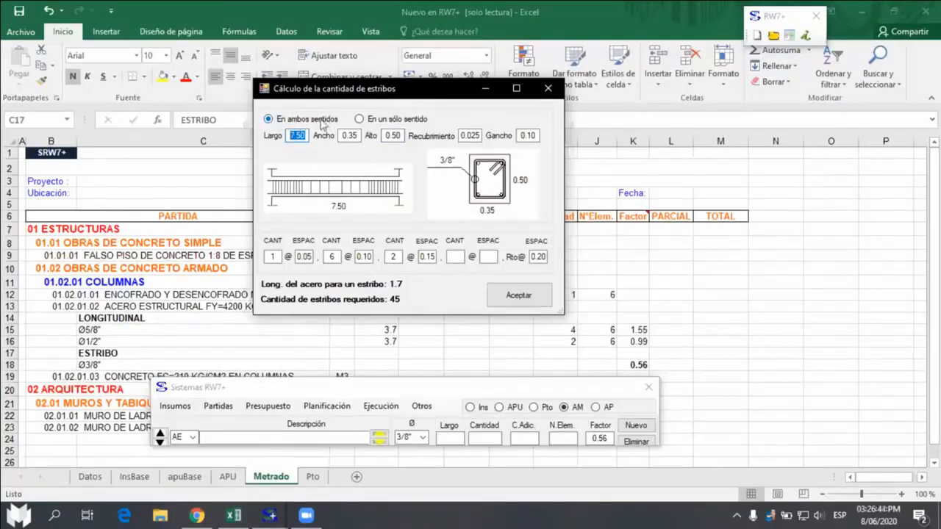
{"action": "left_click", "coordinate": [359, 120]}
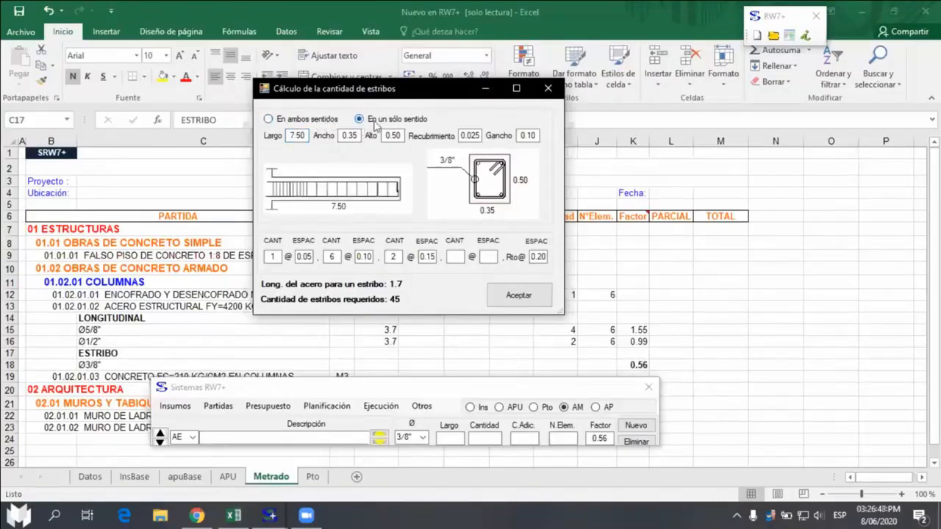
{"action": "left_click", "coordinate": [269, 119]}
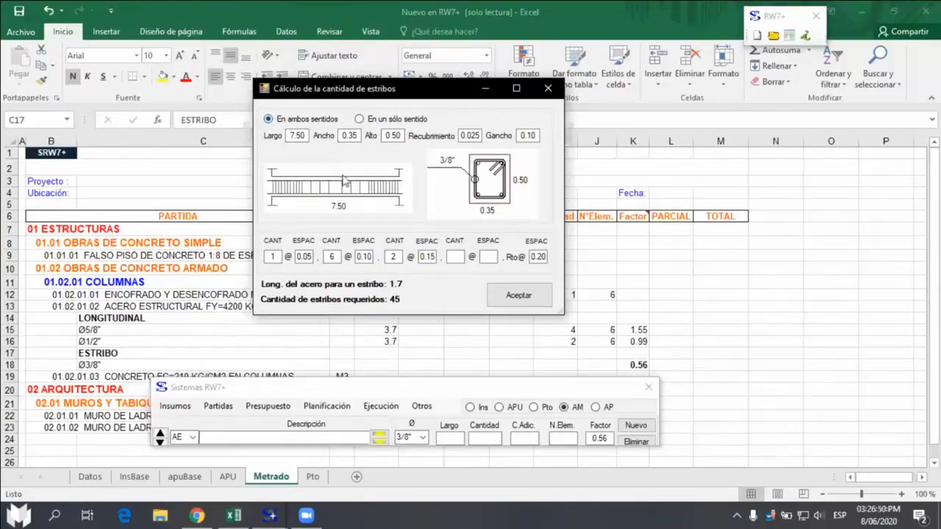
{"action": "left_click", "coordinate": [307, 135]}
{"action": "left_click_drag", "start_coordinate": [307, 136], "coordinate": [288, 136]}
{"action": "type", "text": "3"}
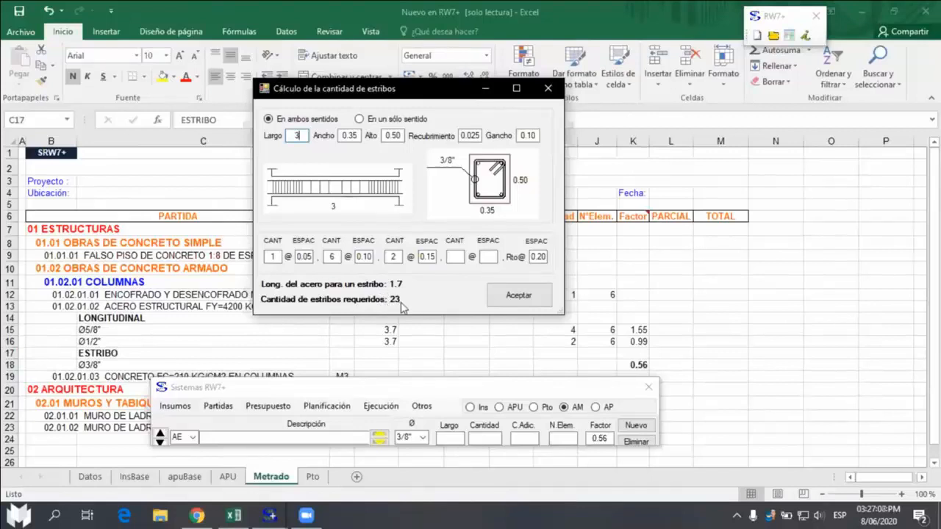
Step: Check the stirrup spacings and accept the calculation to fill the Ø3/8" row's length and quantity
{"action": "left_click", "coordinate": [304, 257]}
{"action": "left_click", "coordinate": [359, 256]}
{"action": "left_click", "coordinate": [419, 258]}
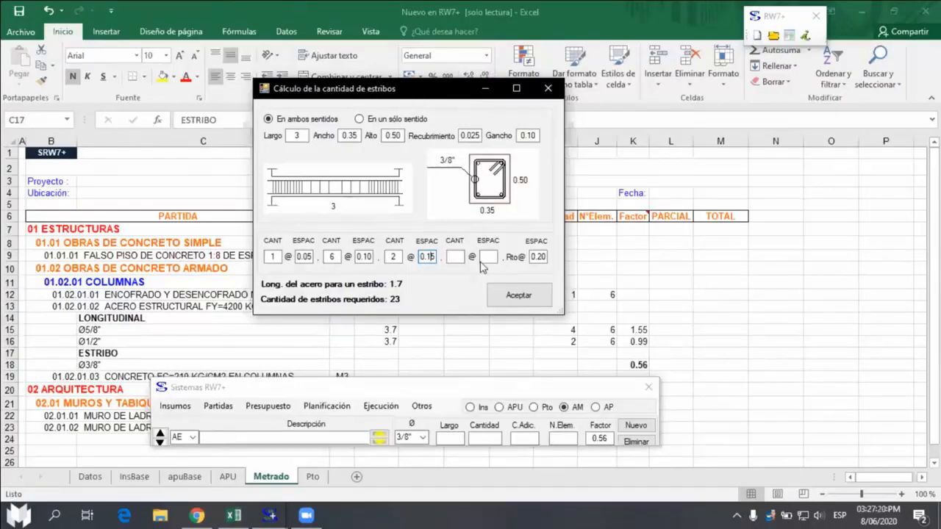
{"action": "left_click", "coordinate": [519, 294]}
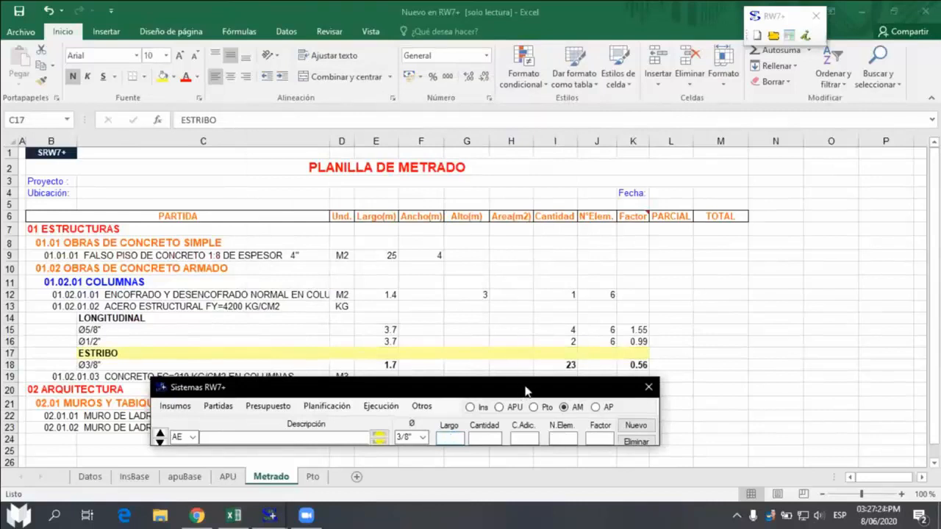
Step: Go to the Ø3/8" stirrup row and set its additional quantity to 4 and number of elements to 6
{"action": "left_click_drag", "start_coordinate": [524, 391], "coordinate": [535, 388]}
{"action": "left_click", "coordinate": [392, 434]}
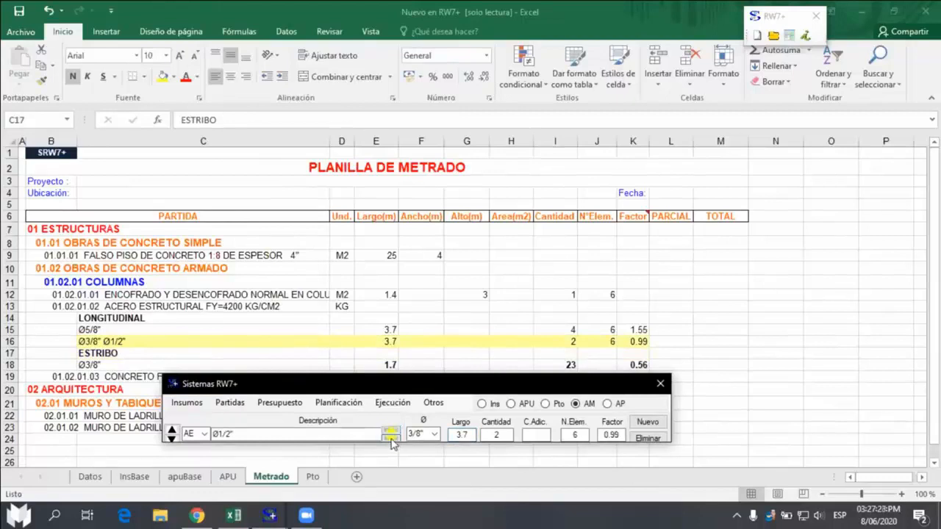
{"action": "left_click", "coordinate": [391, 439]}
{"action": "left_click", "coordinate": [391, 441]}
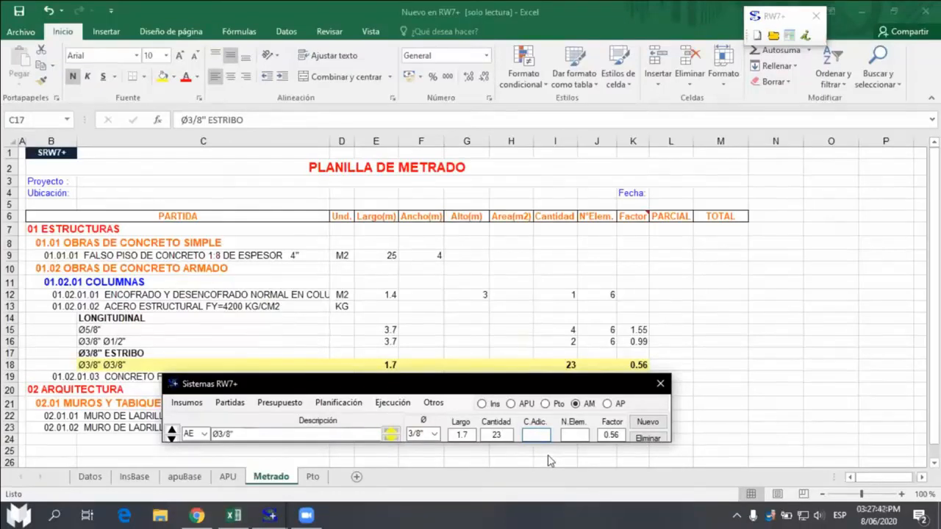
{"action": "type", "text": "4"}
{"action": "left_click", "coordinate": [577, 434]}
{"action": "type", "text": "6"}
{"action": "left_click_drag", "start_coordinate": [532, 389], "coordinate": [541, 402]}
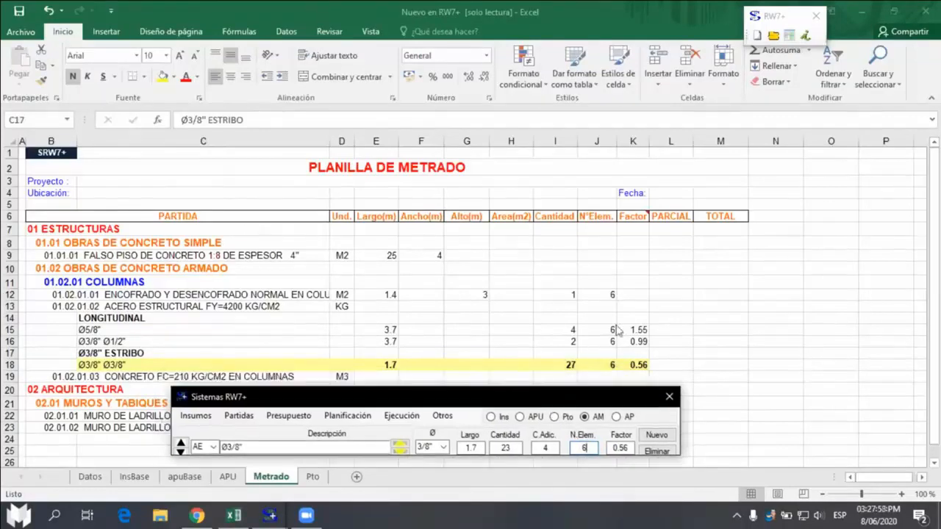
Step: Reopen the Sistemas RW7+ form, dismiss the stirrup calculation, and change the detail type to MG
{"action": "key", "text": "Escape"}
{"action": "scroll", "coordinate": [673, 275], "scroll_direction": "down", "scroll_amount": 1}
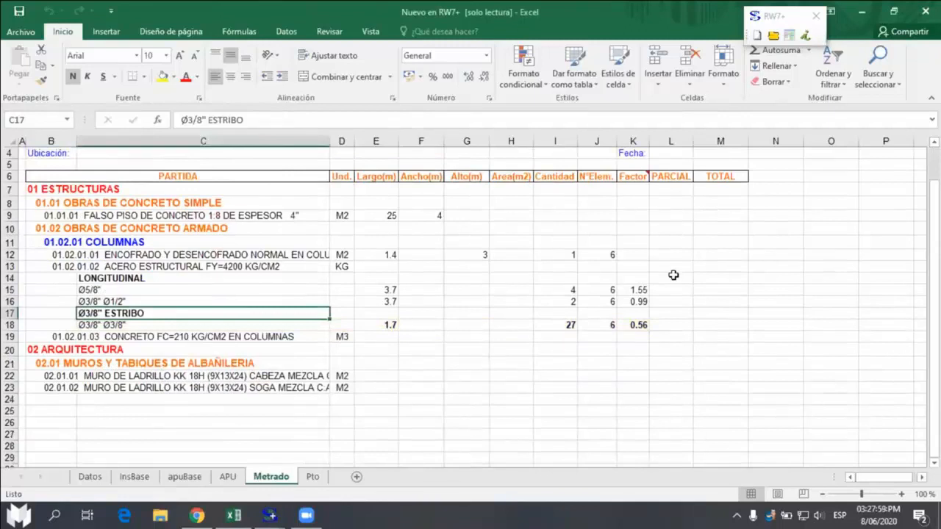
{"action": "left_click", "coordinate": [776, 33]}
{"action": "left_click", "coordinate": [514, 397]}
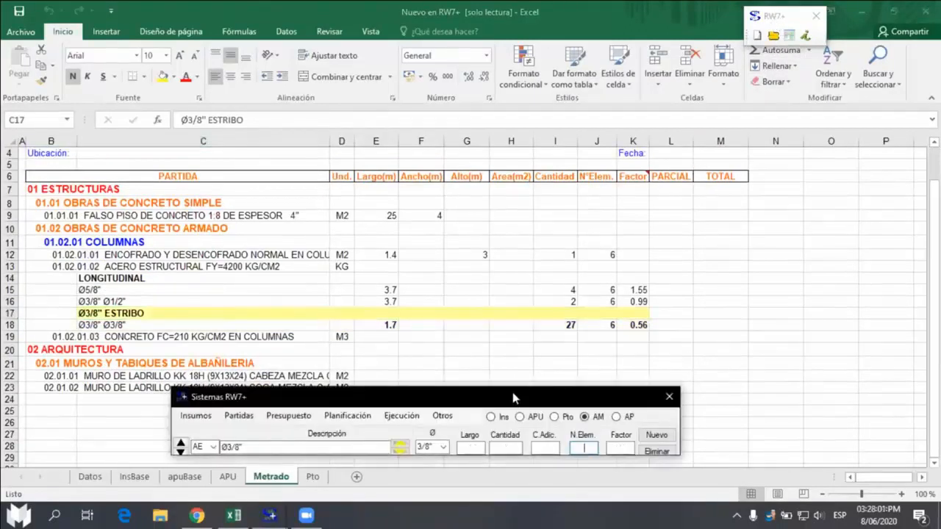
{"action": "left_click_drag", "start_coordinate": [515, 398], "coordinate": [521, 356]}
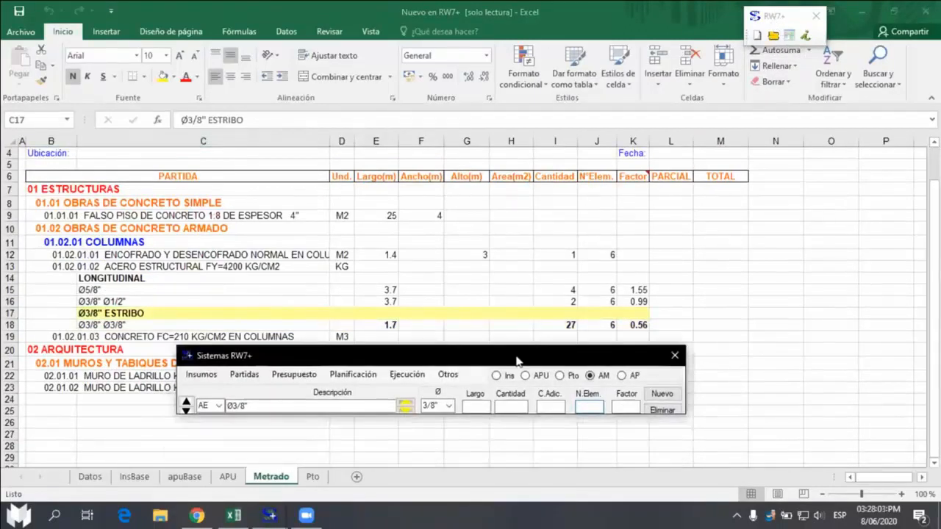
{"action": "left_click", "coordinate": [478, 404]}
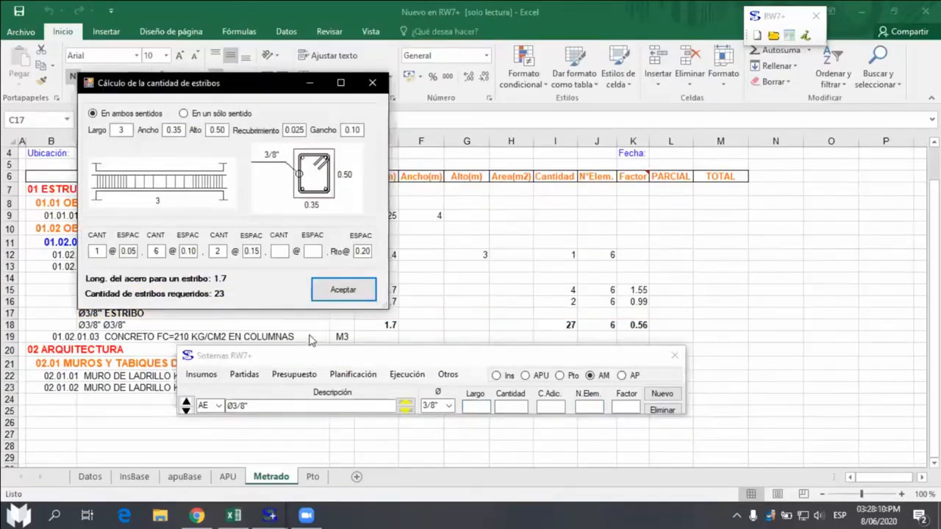
{"action": "key", "text": "Return"}
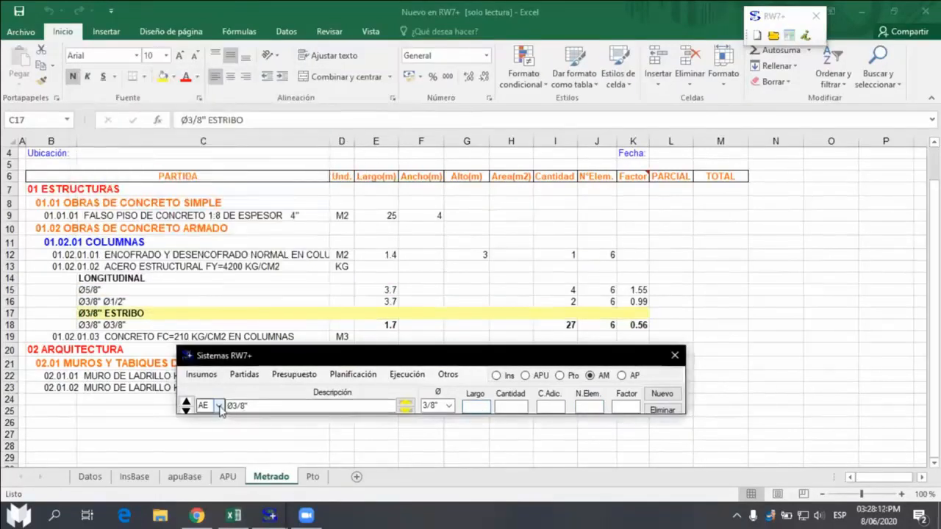
{"action": "left_click", "coordinate": [218, 405]}
{"action": "left_click", "coordinate": [203, 417]}
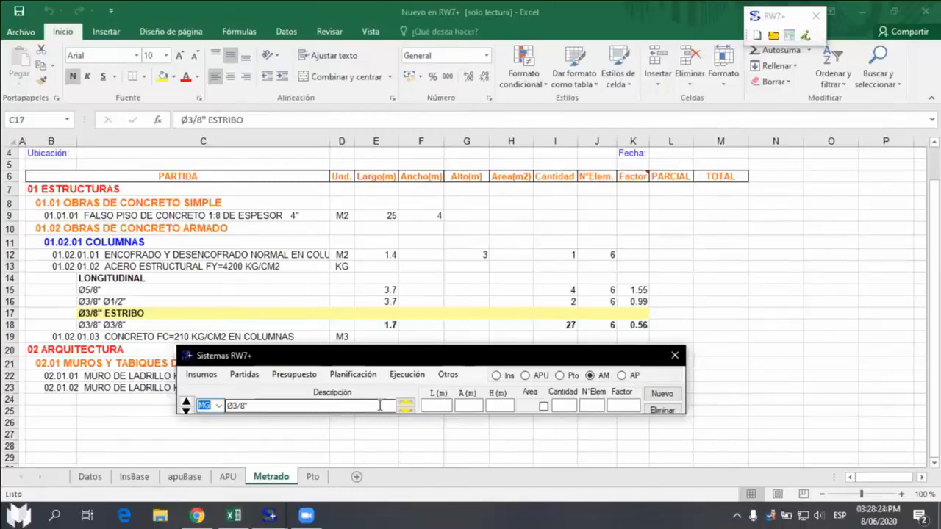
Step: Enter length 0.50, width 0.35, height 3, quantity 1 and 6 elements on the ESTRIBO row
{"action": "left_click", "coordinate": [441, 405]}
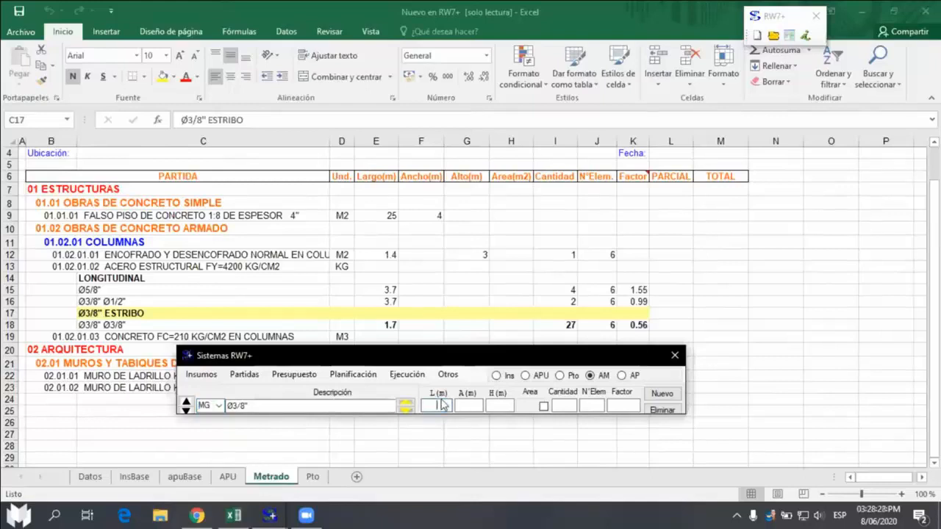
{"action": "type", "text": "0.50"}
{"action": "key", "text": "Tab"}
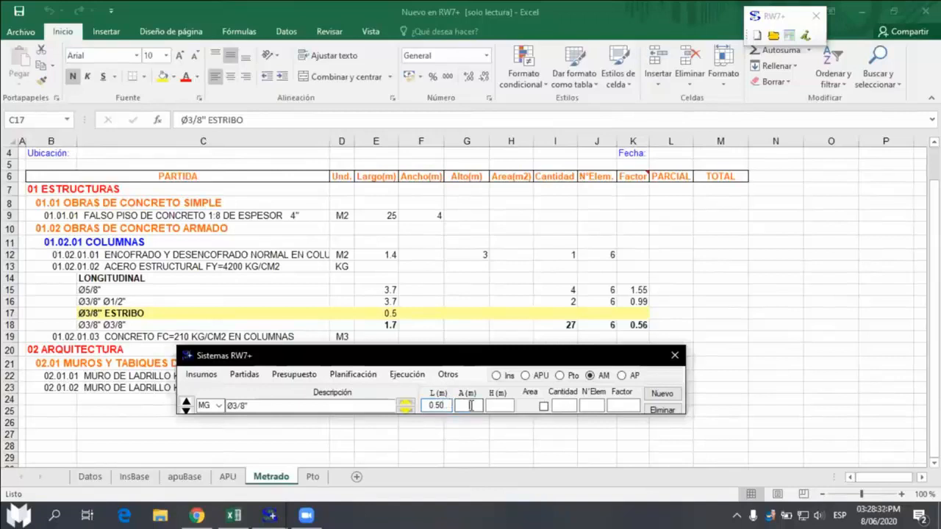
{"action": "type", "text": "0.35"}
{"action": "left_click", "coordinate": [496, 404]}
{"action": "type", "text": "3"}
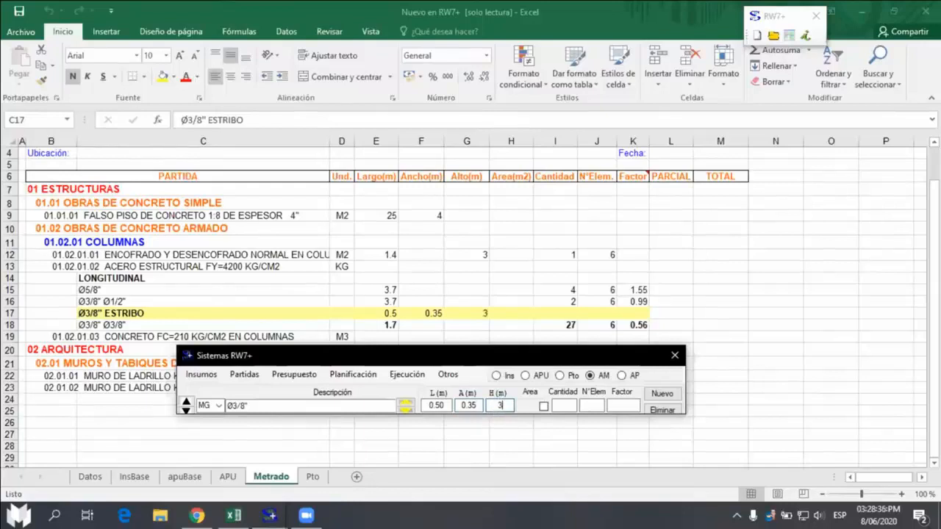
{"action": "left_click", "coordinate": [572, 405]}
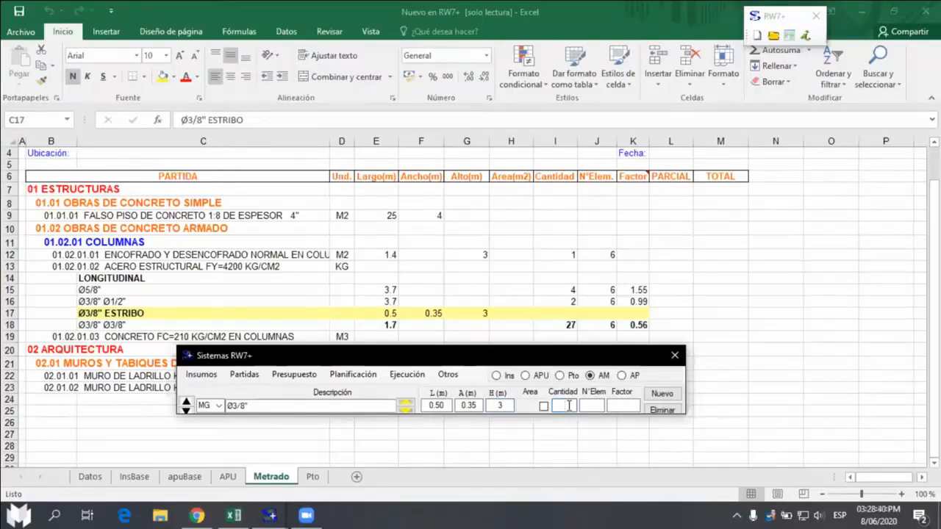
{"action": "left_click", "coordinate": [594, 405]}
{"action": "type", "text": "6"}
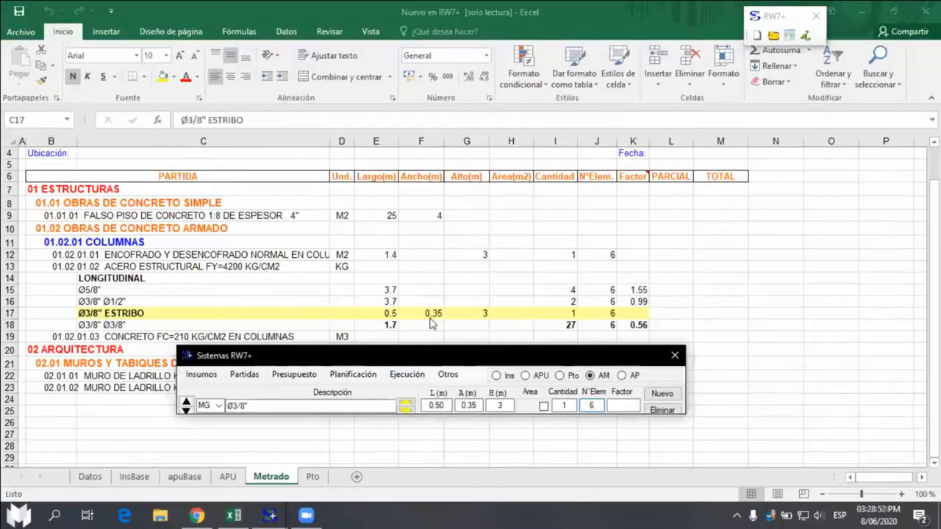
Step: Clear the length, width, height, quantity and number of elements misplaced on the ESTRIBO row
{"action": "left_click", "coordinate": [406, 408]}
{"action": "left_click", "coordinate": [405, 408]}
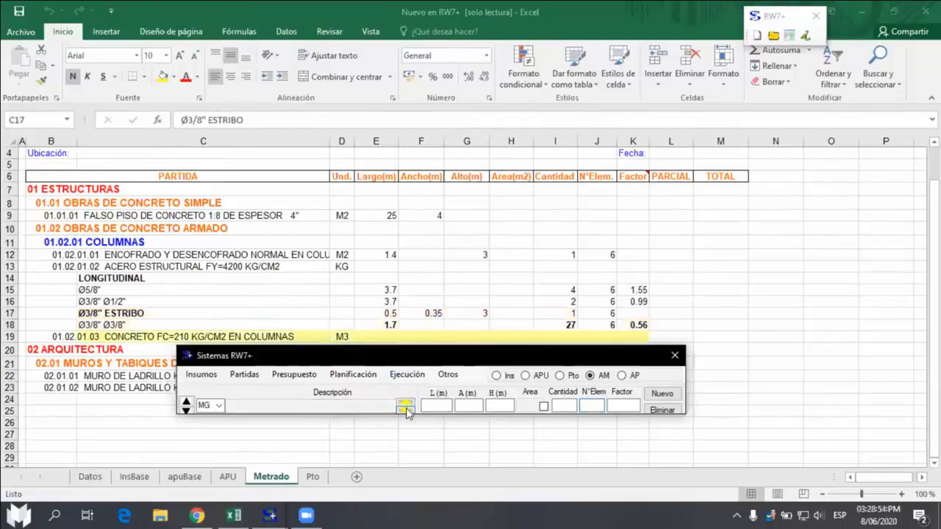
{"action": "left_click", "coordinate": [419, 312]}
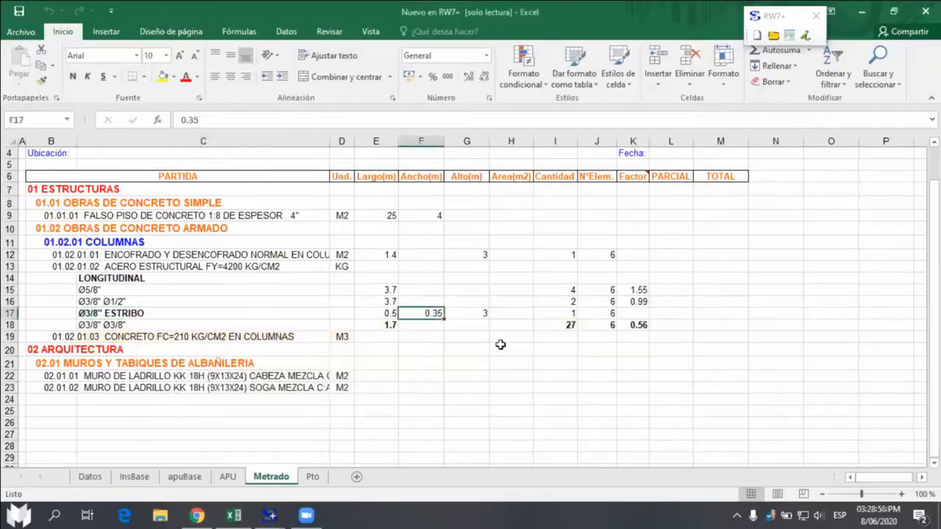
{"action": "key", "text": "Delete"}
{"action": "key", "text": "Left"}
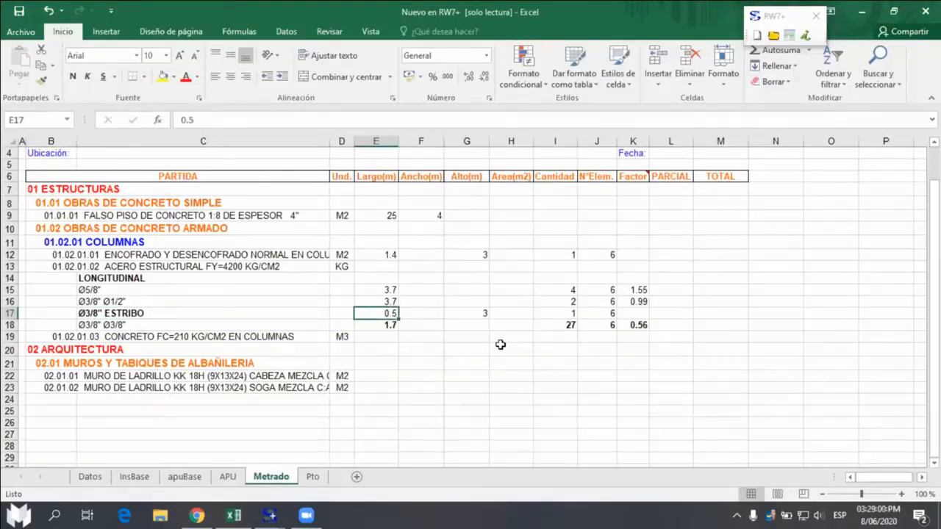
{"action": "key", "text": "Right"}
{"action": "key", "text": "Right"}
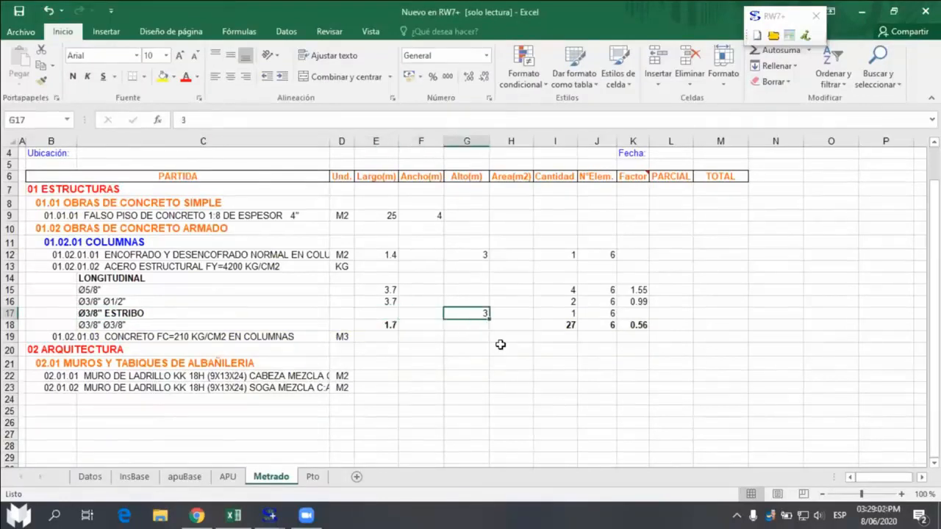
{"action": "key", "text": "Right"}
{"action": "key", "text": "Right"}
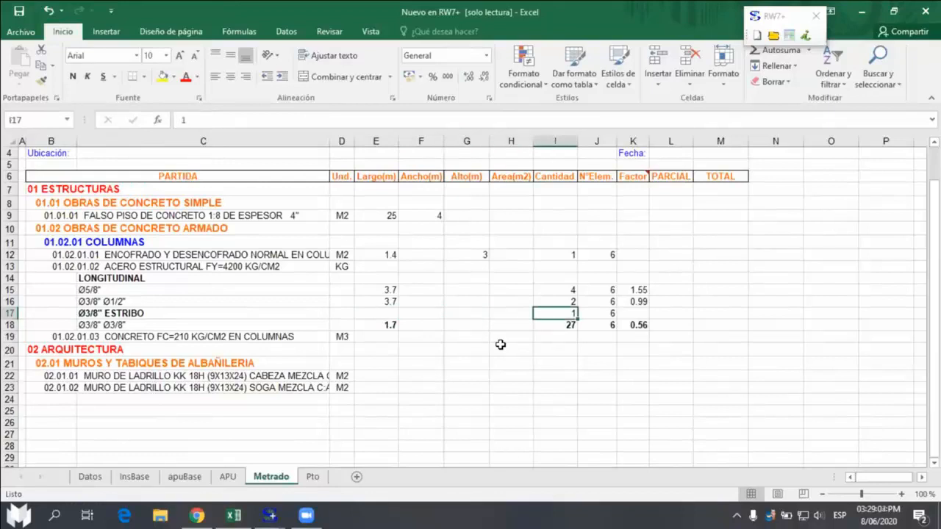
{"action": "key", "text": "Delete"}
{"action": "key", "text": "Delete"}
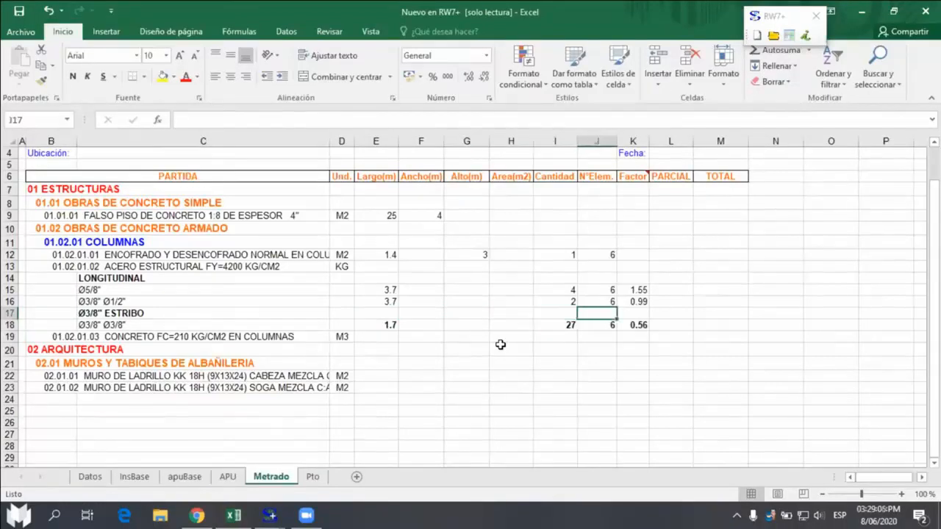
Step: Set the column concrete item 01.02.01.03 to length 0.50, width 0.35 and height 3
{"action": "left_click", "coordinate": [788, 34]}
{"action": "left_click_drag", "start_coordinate": [522, 360], "coordinate": [520, 365]}
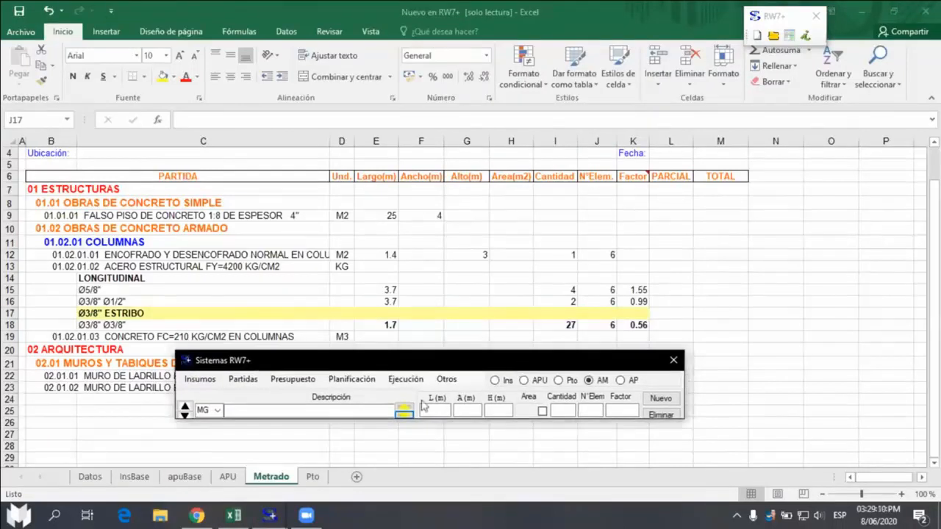
{"action": "left_click", "coordinate": [404, 412]}
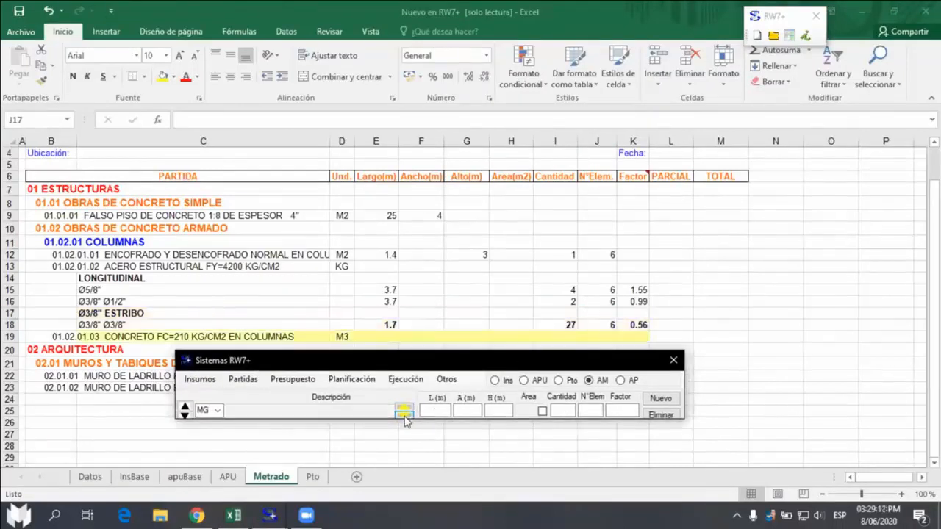
{"action": "left_click", "coordinate": [435, 411]}
{"action": "type", "text": "50"}
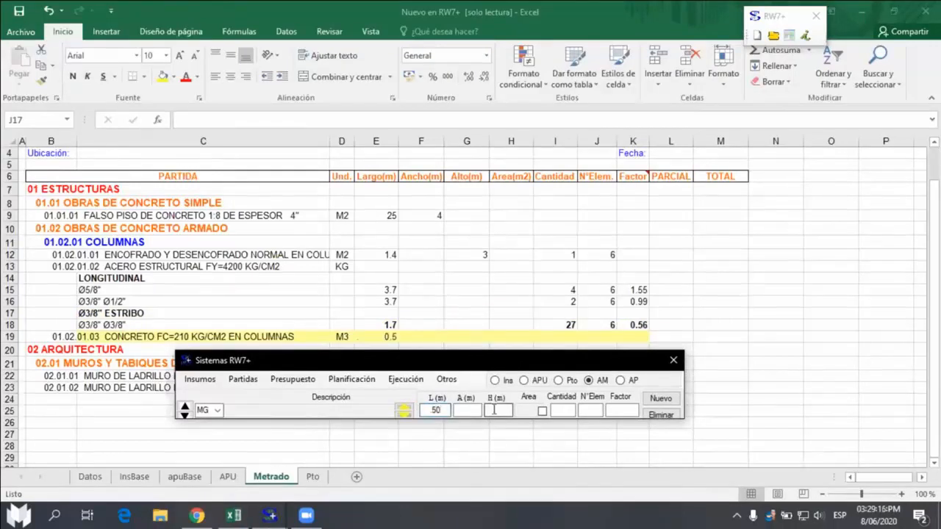
{"action": "left_click", "coordinate": [471, 410]}
{"action": "type", "text": "0.5"}
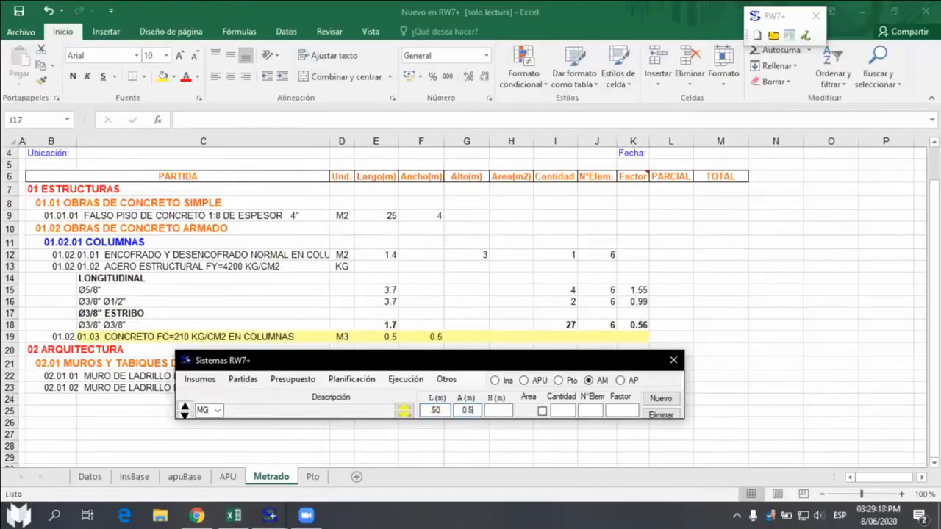
{"action": "key", "text": "BackSpace"}
{"action": "key", "text": "BackSpace"}
{"action": "type", "text": ".35"}
{"action": "left_click", "coordinate": [496, 410]}
{"action": "type", "text": "3"}
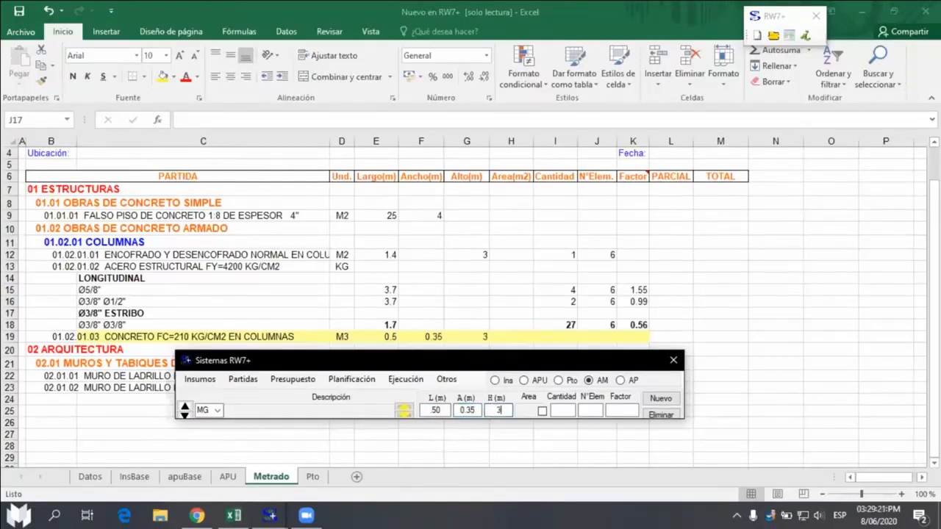
Step: Set the quantity to 1 and the number of elements to 6 for the column concrete item 01.02.01.03
{"action": "left_click", "coordinate": [560, 410]}
{"action": "type", "text": "1"}
{"action": "left_click", "coordinate": [591, 410]}
{"action": "left_click", "coordinate": [592, 410]}
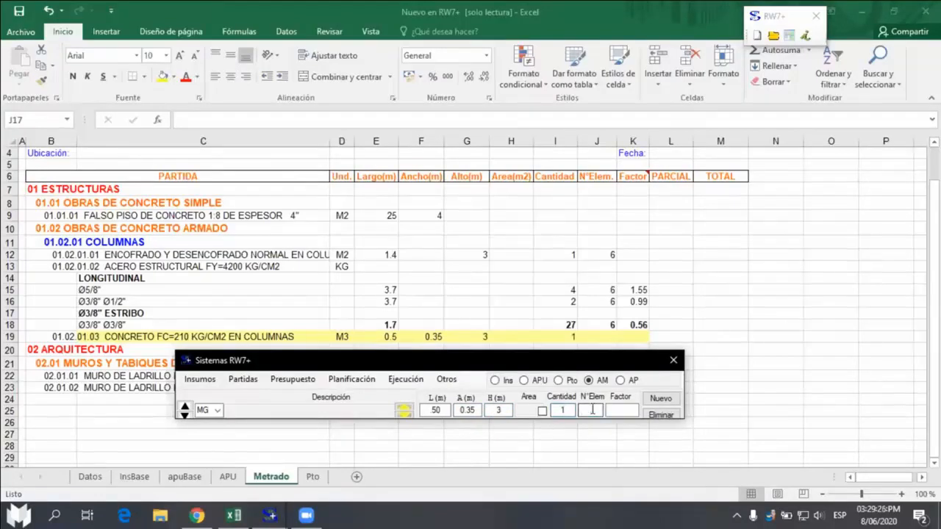
{"action": "type", "text": "6"}
Step: Set the quantity to 42 for the KK brick wall CABEZA item 02.01.01
{"action": "left_click_drag", "start_coordinate": [563, 369], "coordinate": [567, 409]}
{"action": "left_click", "coordinate": [406, 453]}
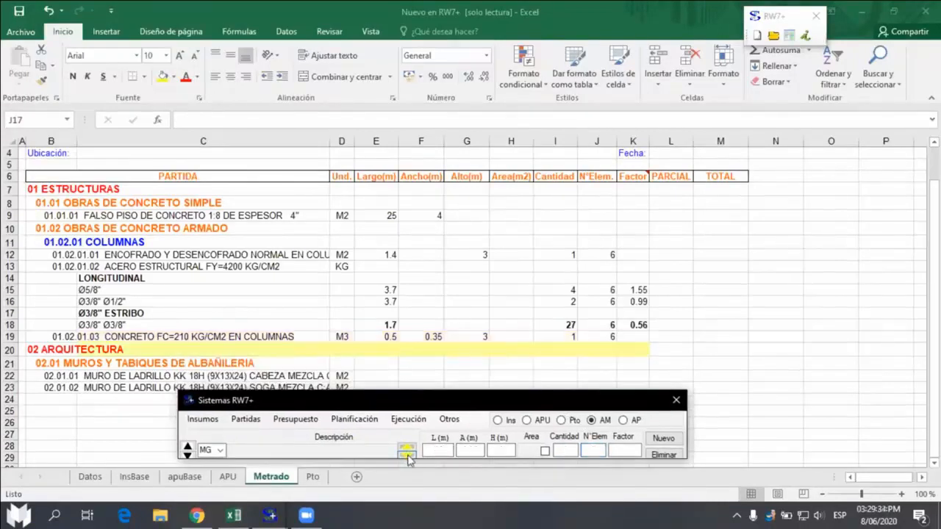
{"action": "left_click", "coordinate": [407, 453]}
{"action": "left_click", "coordinate": [406, 453]}
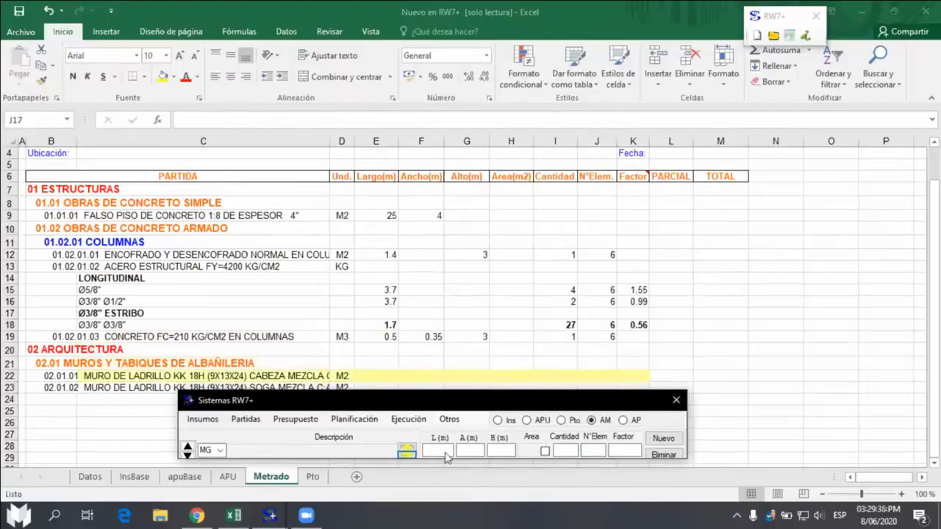
{"action": "left_click", "coordinate": [567, 449]}
{"action": "type", "text": "42"}
Step: Set the quantity to 56 for the KK brick wall SOGA item 02.01.02 and close the RW7+ form
{"action": "left_click", "coordinate": [407, 453]}
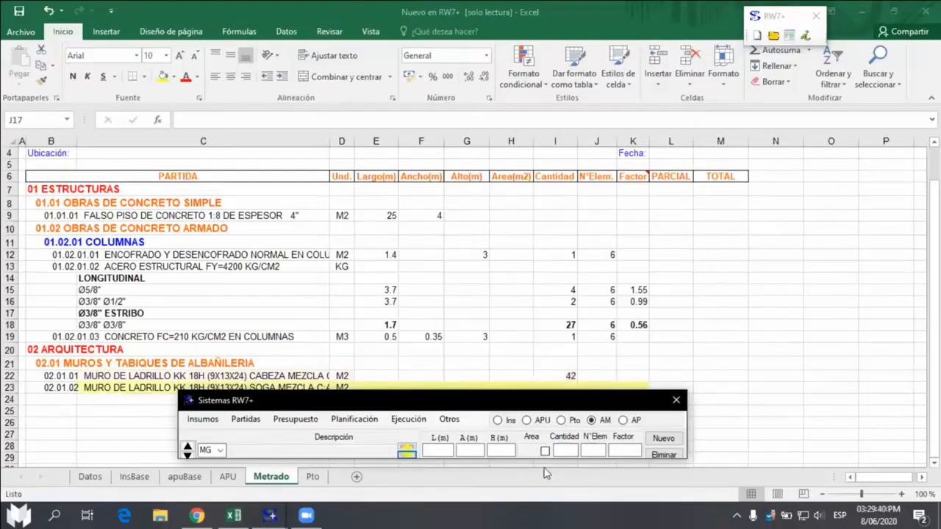
{"action": "left_click", "coordinate": [558, 447]}
{"action": "type", "text": "56"}
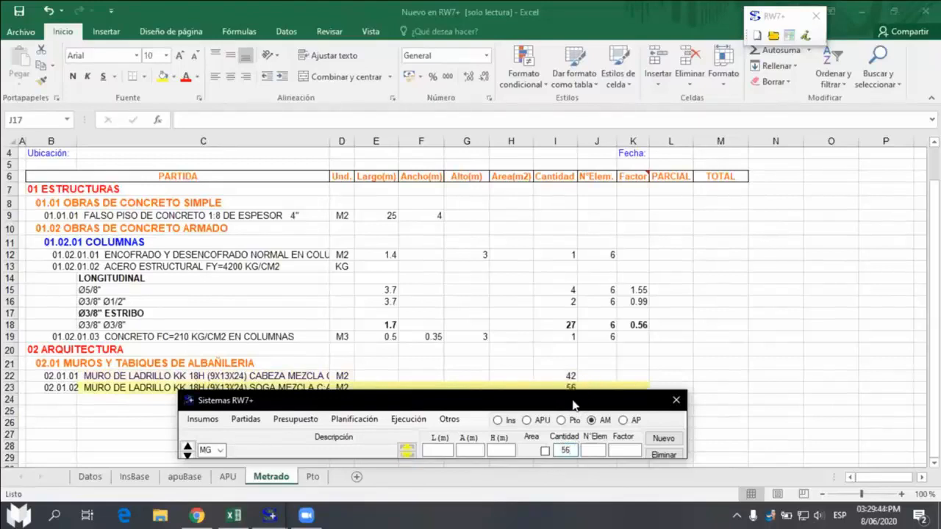
{"action": "left_click", "coordinate": [677, 400]}
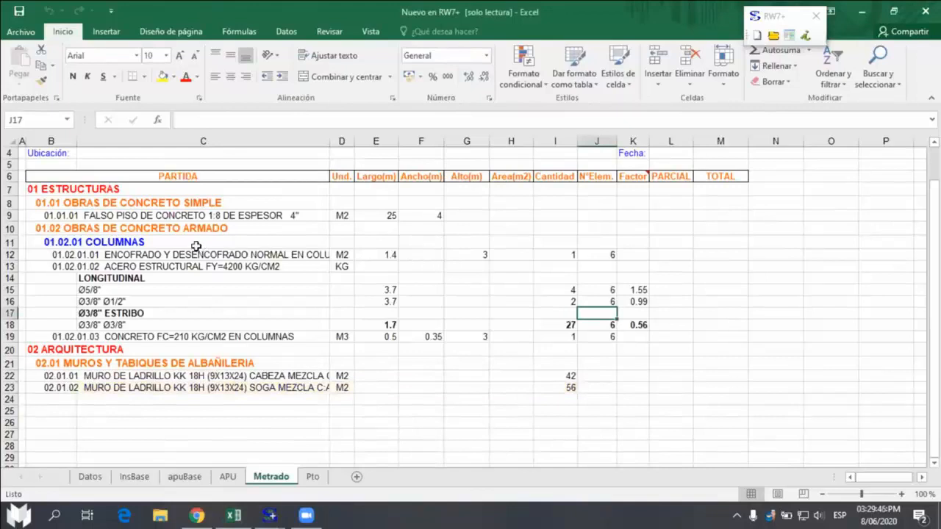
Step: Process the metrados sheet with RW7+ to calculate the PARCIAL and TOTAL columns, and accept the completion message
{"action": "left_click_drag", "start_coordinate": [33, 187], "coordinate": [694, 385]}
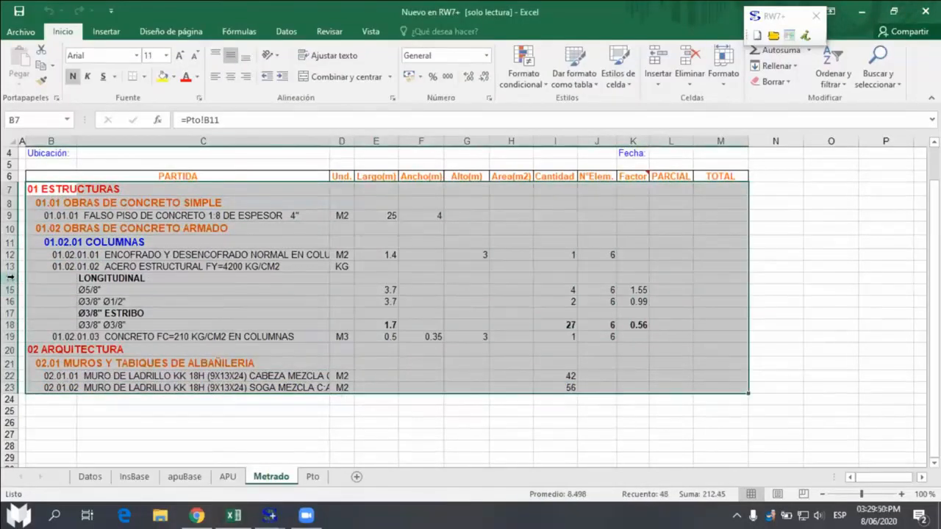
{"action": "left_click_drag", "start_coordinate": [11, 278], "coordinate": [103, 327]}
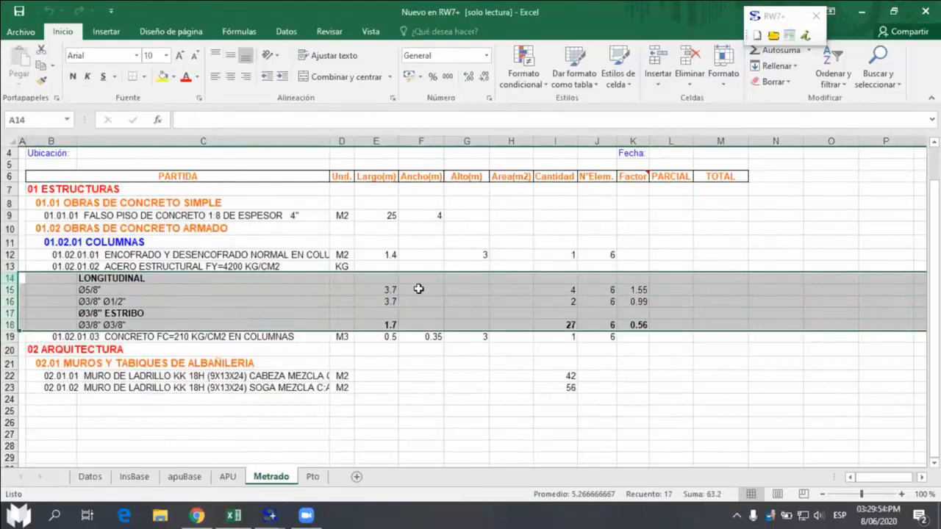
{"action": "left_click", "coordinate": [772, 33]}
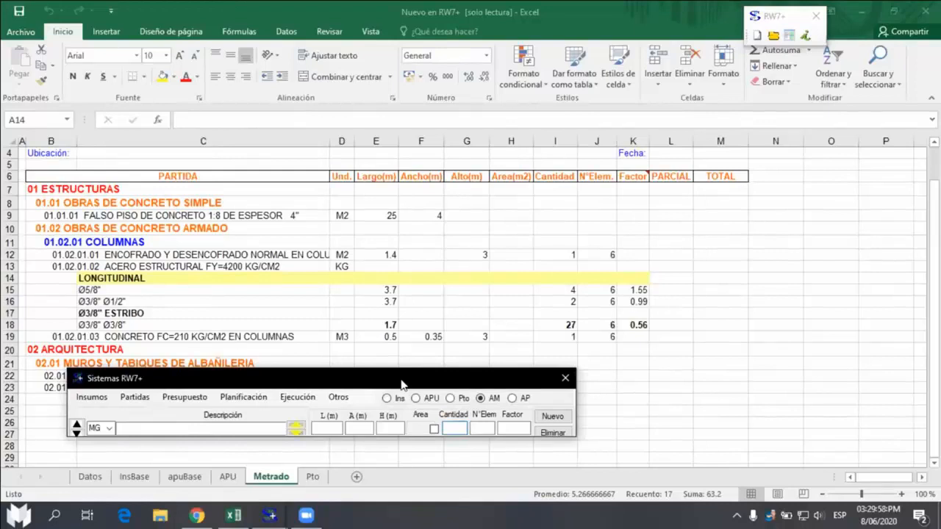
{"action": "left_click_drag", "start_coordinate": [401, 383], "coordinate": [364, 305]}
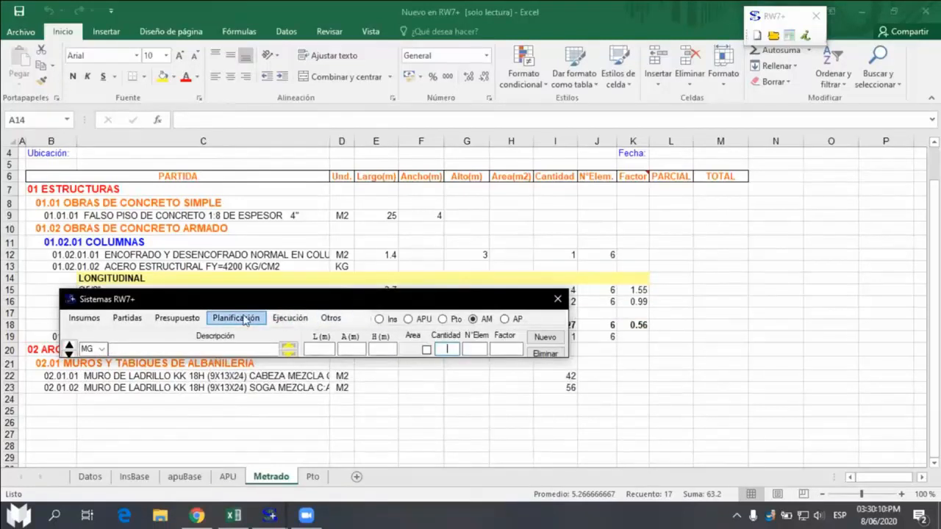
{"action": "left_click", "coordinate": [184, 321]}
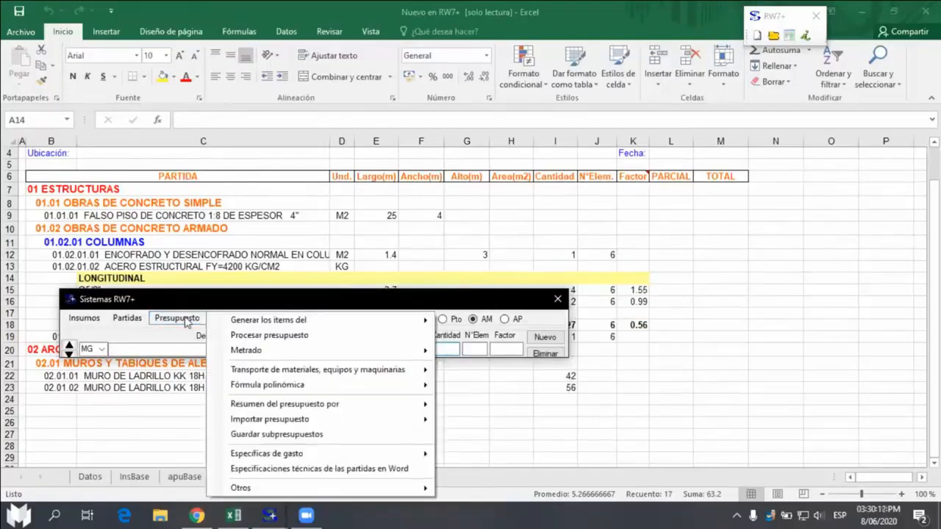
{"action": "mouse_move", "coordinate": [307, 353]}
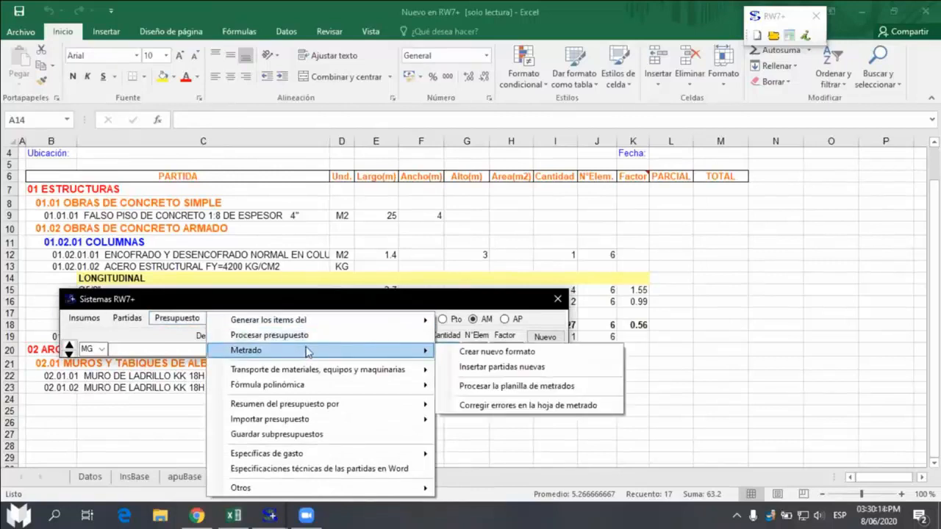
{"action": "left_click", "coordinate": [547, 391]}
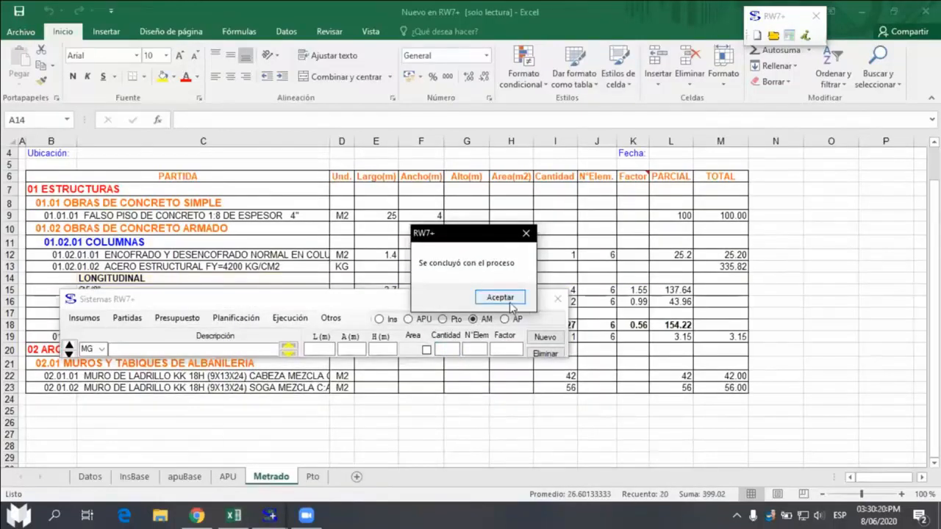
{"action": "left_click", "coordinate": [501, 297]}
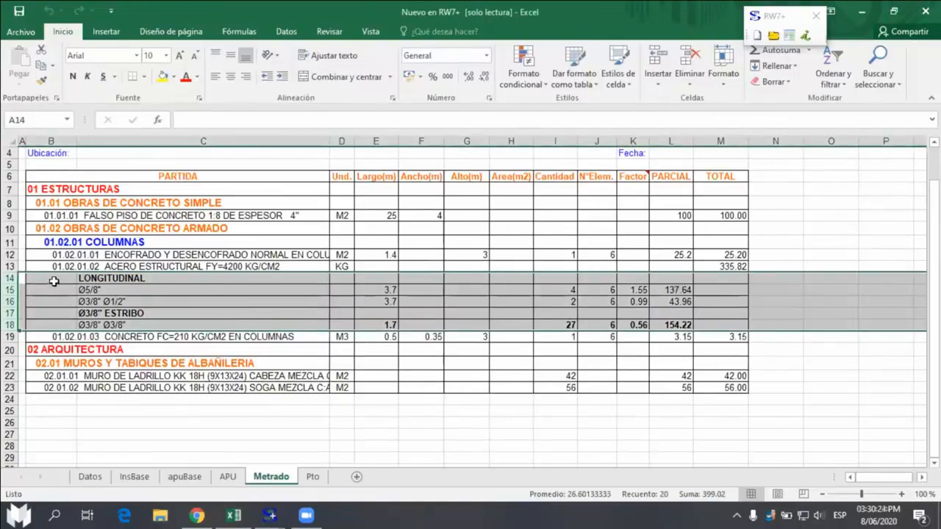
Step: Examine the longitudinal and stirrup partials and the TOTAL formula of the structural steel item 01.02.01.02
{"action": "left_click_drag", "start_coordinate": [53, 282], "coordinate": [687, 324]}
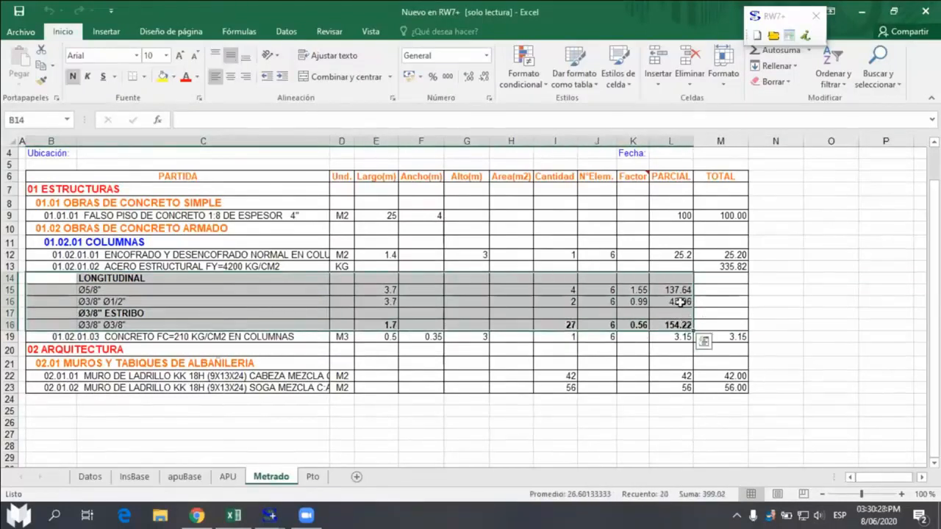
{"action": "left_click", "coordinate": [667, 263]}
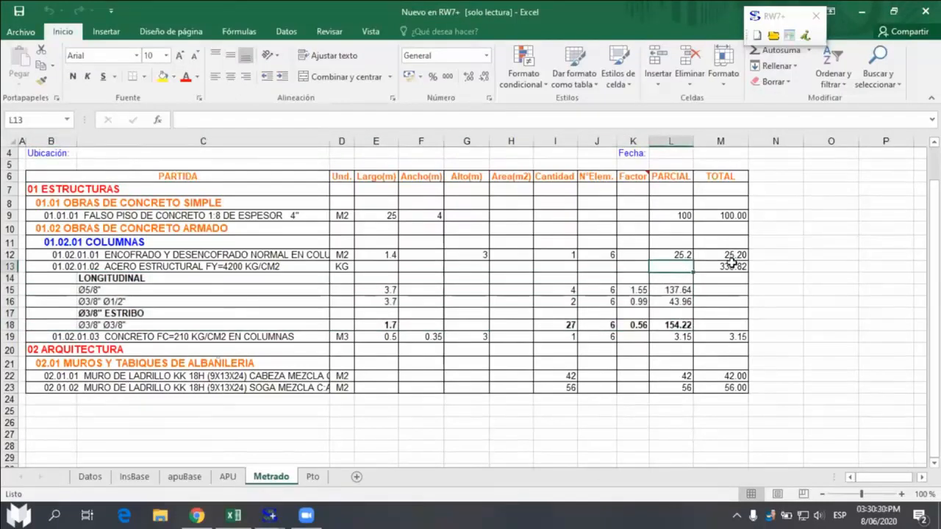
{"action": "left_click", "coordinate": [733, 266]}
{"action": "double_click", "coordinate": [733, 266]}
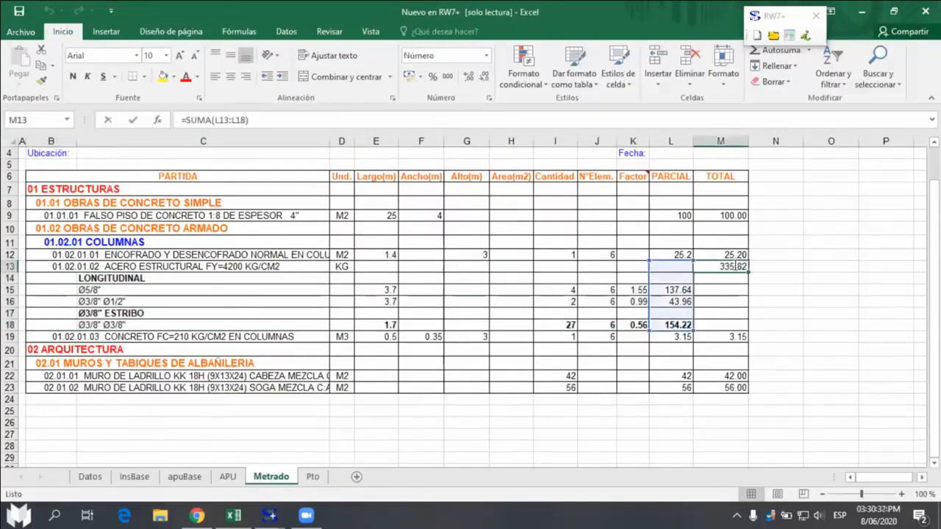
{"action": "left_click", "coordinate": [609, 287]}
Step: Switch to the Pto budget sheet through the RW7+ form and review the METRADO column
{"action": "left_click", "coordinate": [790, 35]}
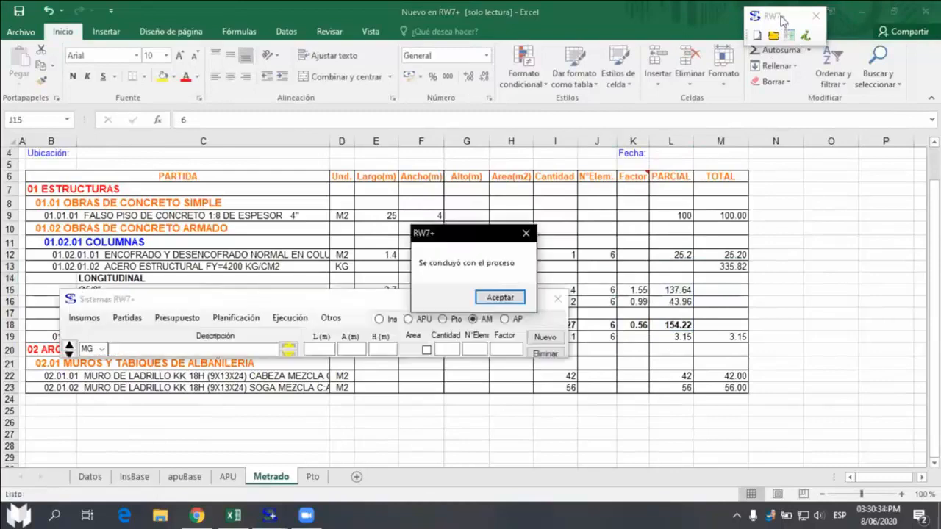
{"action": "left_click", "coordinate": [502, 298]}
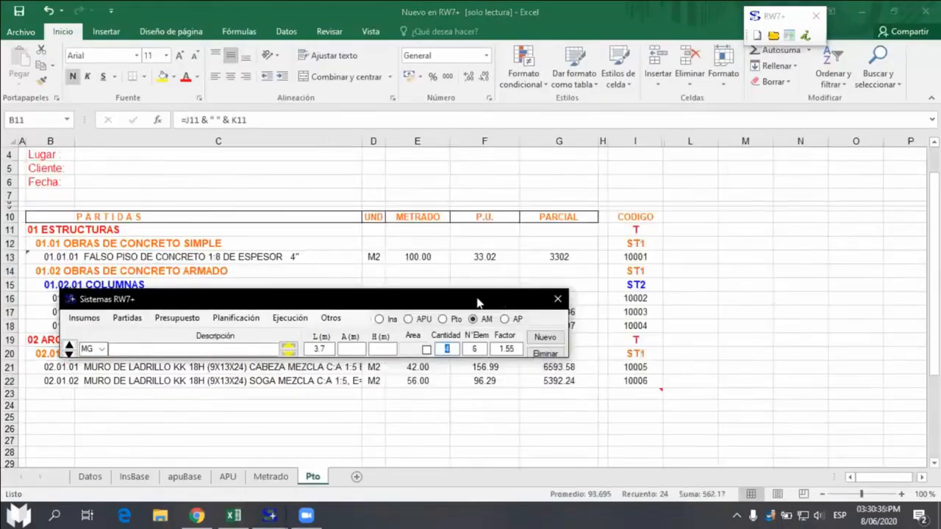
{"action": "left_click", "coordinate": [442, 319]}
{"action": "left_click", "coordinate": [428, 254]}
{"action": "left_click", "coordinate": [390, 286]}
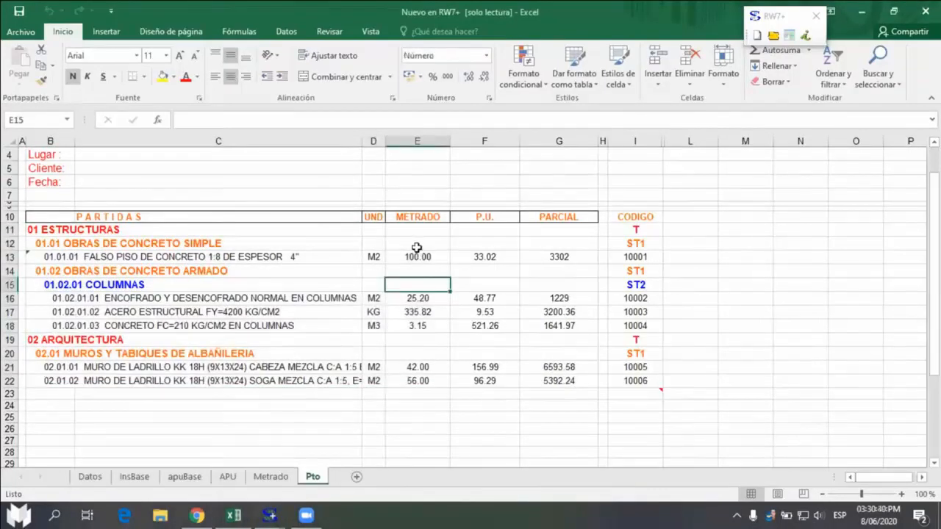
{"action": "left_click_drag", "start_coordinate": [417, 245], "coordinate": [425, 379]}
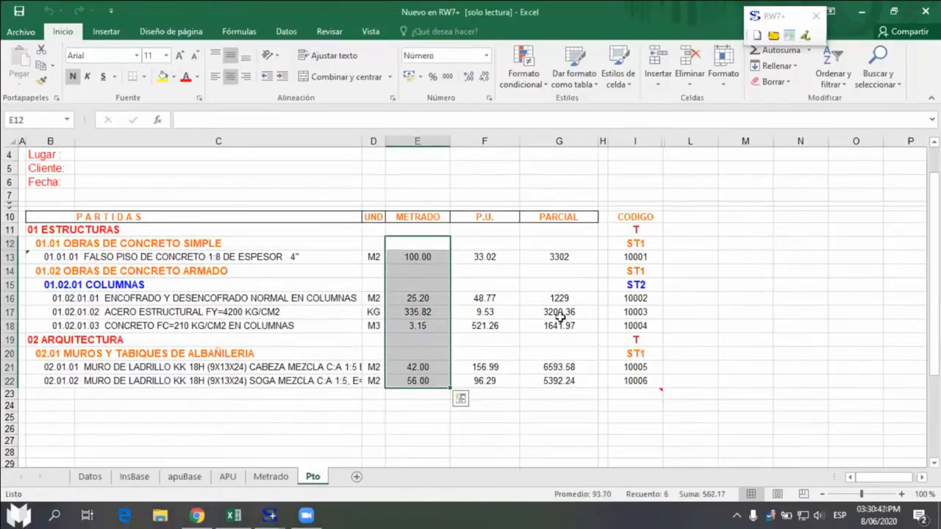
{"action": "left_click", "coordinate": [697, 257]}
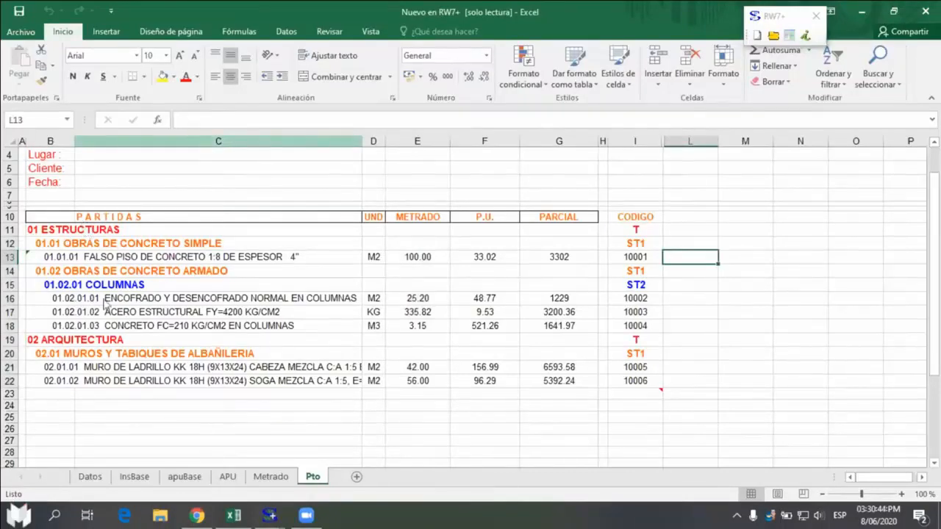
Step: Open the Datos sheet and choose CONTRATA as the execution modality
{"action": "key", "text": "alt+Tab"}
{"action": "left_click_drag", "start_coordinate": [112, 296], "coordinate": [270, 256]}
{"action": "left_click", "coordinate": [98, 491]}
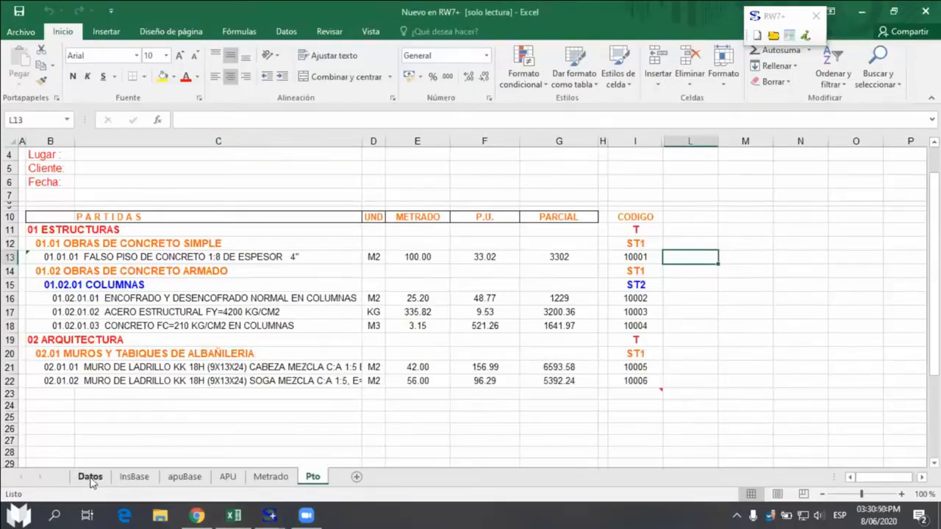
{"action": "left_click", "coordinate": [91, 477]}
{"action": "left_click", "coordinate": [79, 305]}
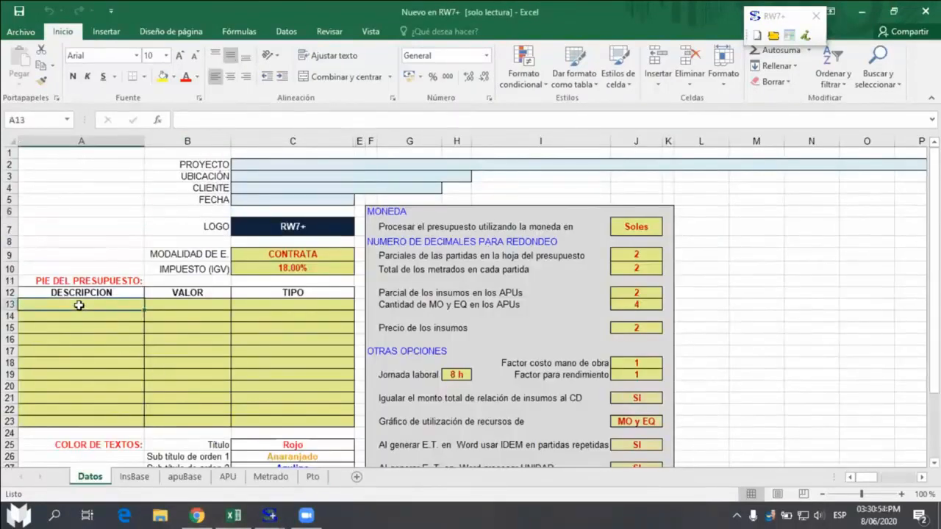
{"action": "left_click", "coordinate": [331, 254]}
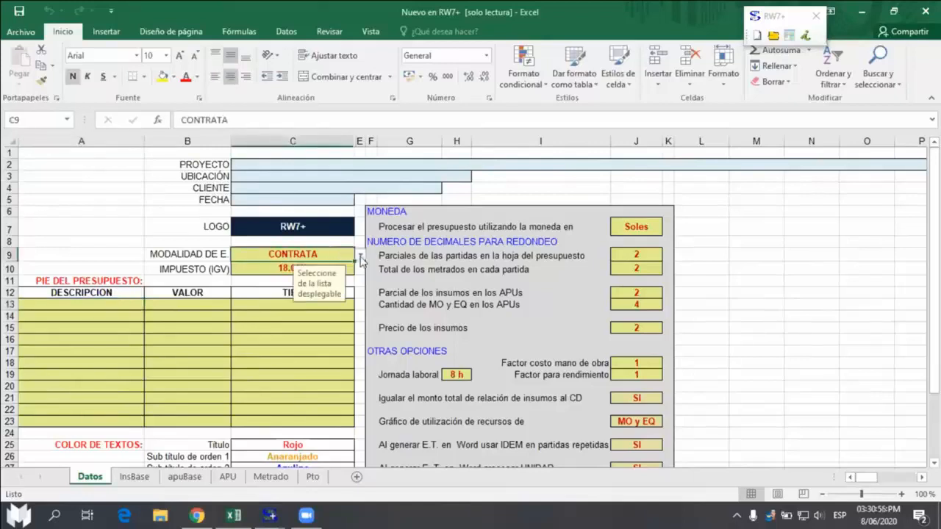
{"action": "left_click", "coordinate": [360, 255]}
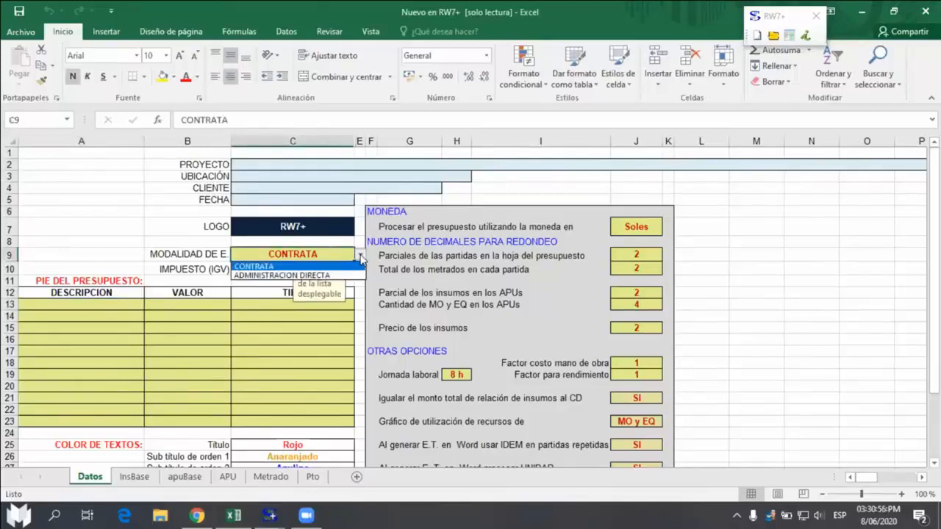
{"action": "left_click", "coordinate": [270, 267]}
Step: Enter GASTOS GENERALES and UTILIDAD as the first two descriptions of the budget footer, starting in A13
{"action": "left_click", "coordinate": [108, 304]}
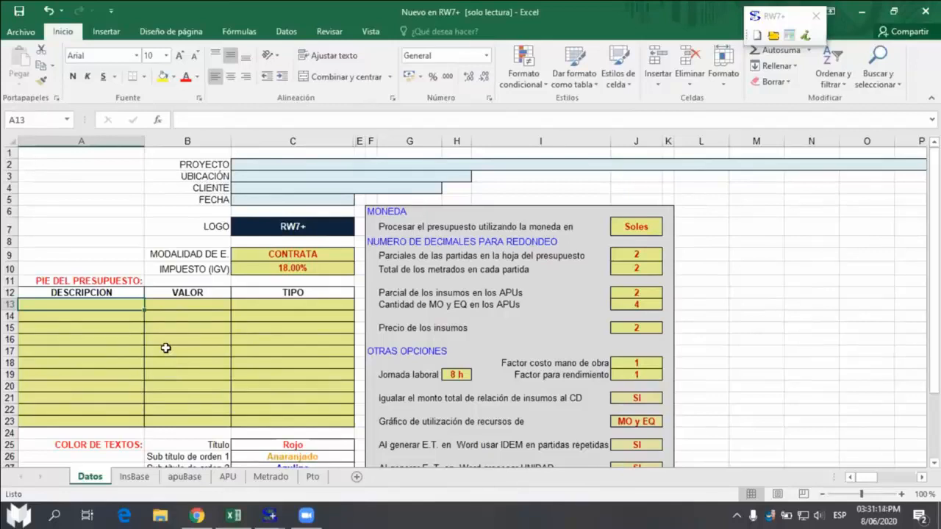
{"action": "type", "text": "GASTOS GENERALES"}
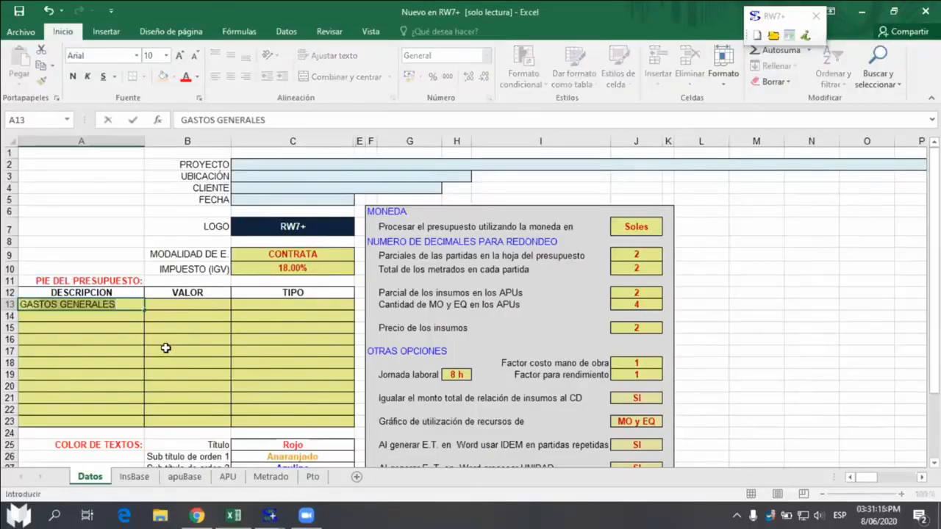
{"action": "key", "text": "Return"}
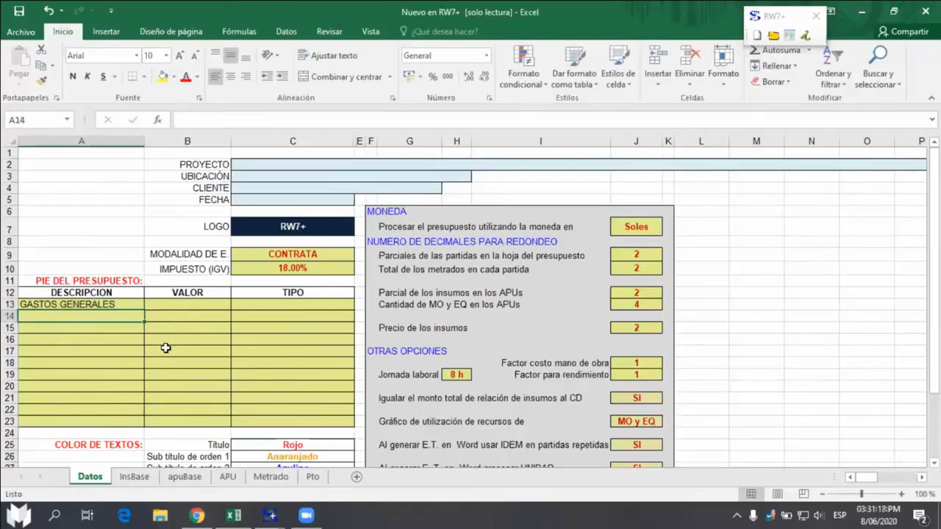
{"action": "type", "text": "UTILIDAD"}
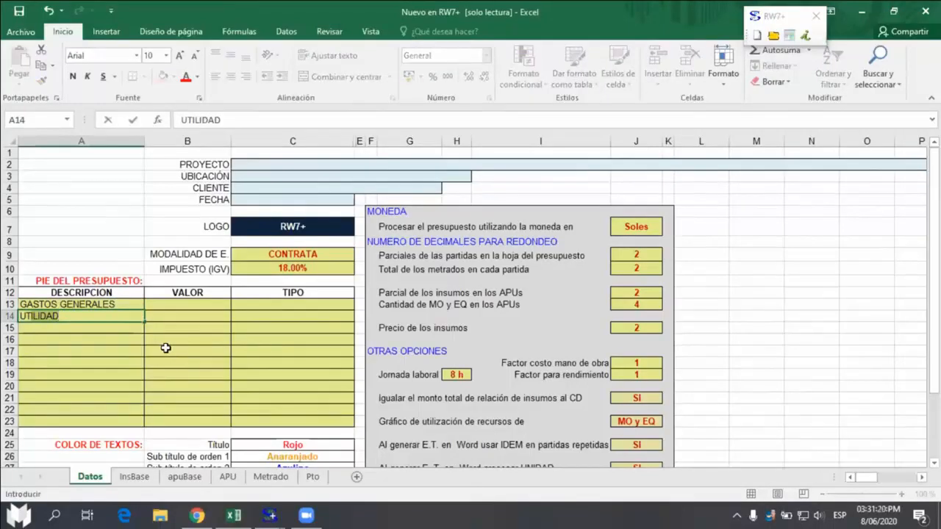
{"action": "key", "text": "Return"}
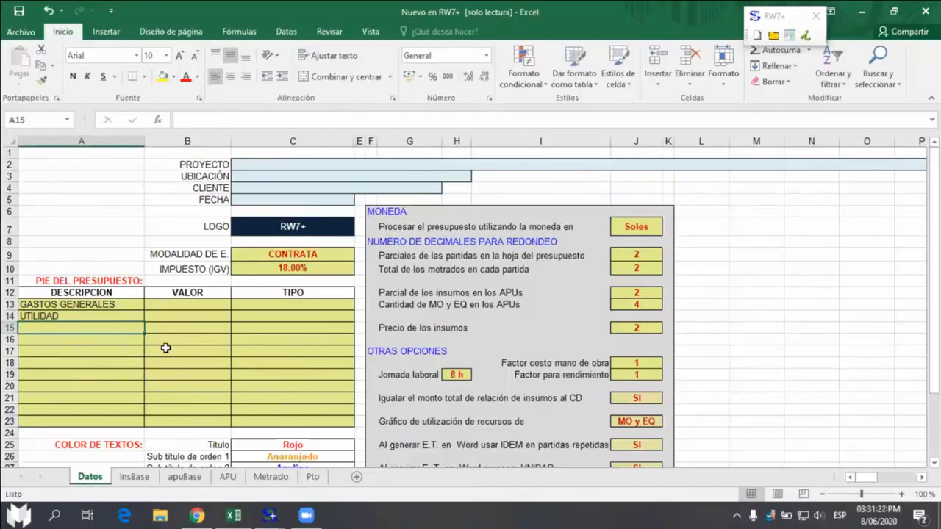
Step: Add the footer descriptions SUBTOTAL (ST), IMPUESTO (IGV) and VALOR REFERENCIAL (VR) in A15 to A17
{"action": "type", "text": "SU"}
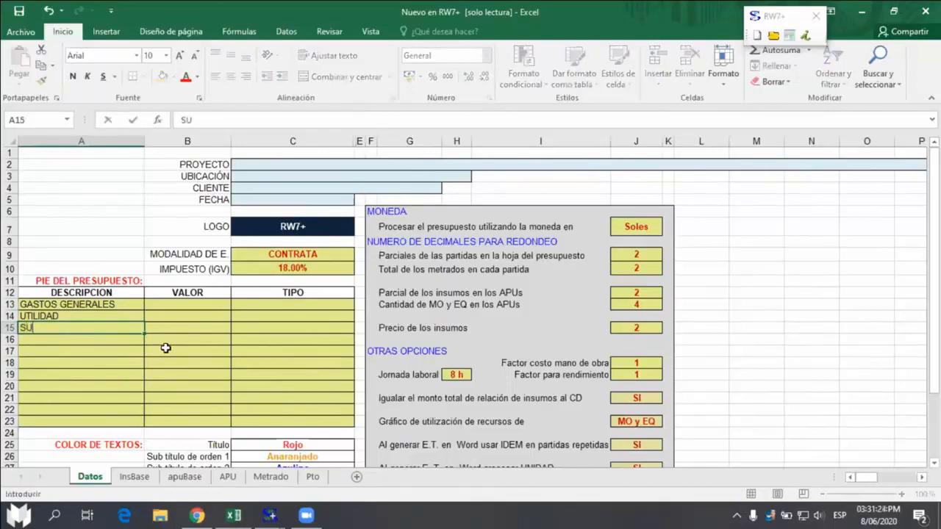
{"action": "type", "text": "BTOTAL (ST)"}
{"action": "key", "text": "Return"}
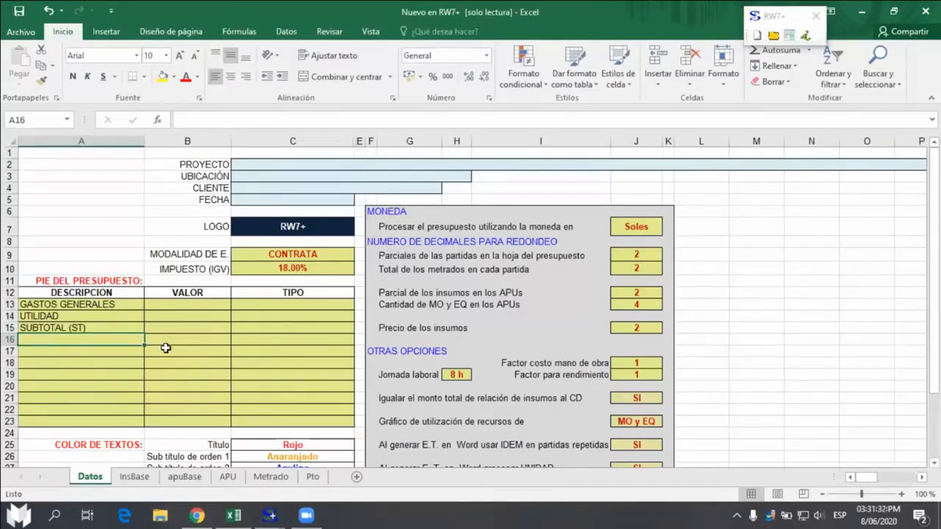
{"action": "type", "text": "IMPUESTO (IGV)"}
{"action": "key", "text": "Return"}
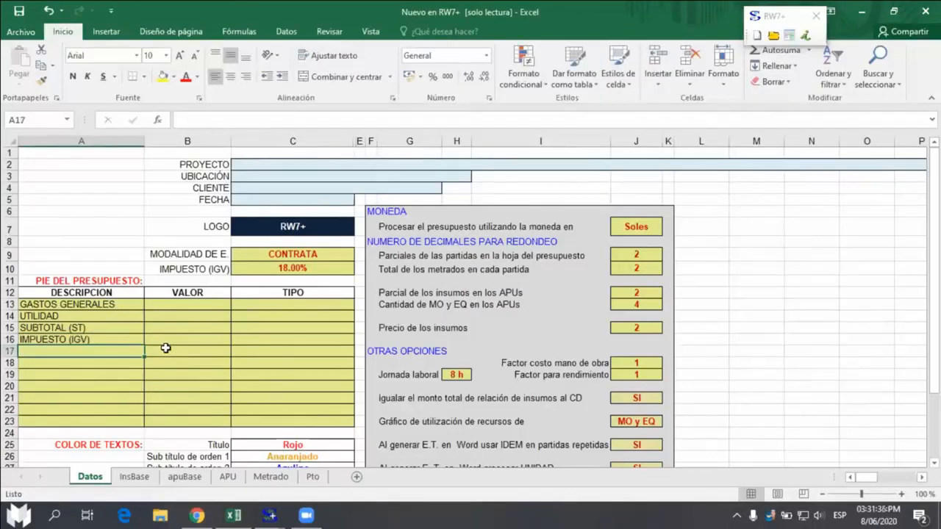
{"action": "type", "text": "VALOR REFERENCIAL (VR)"}
{"action": "key", "text": "Return"}
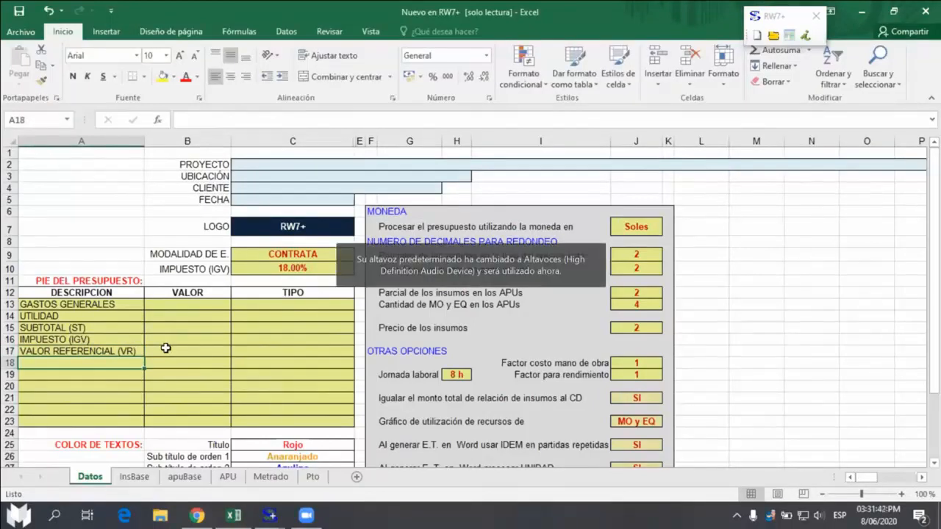
Step: Add the footer descriptions SUPERVISIÓN and EXPEDIENTE TÉCNICO in A18 and A19
{"action": "type", "text": "S"}
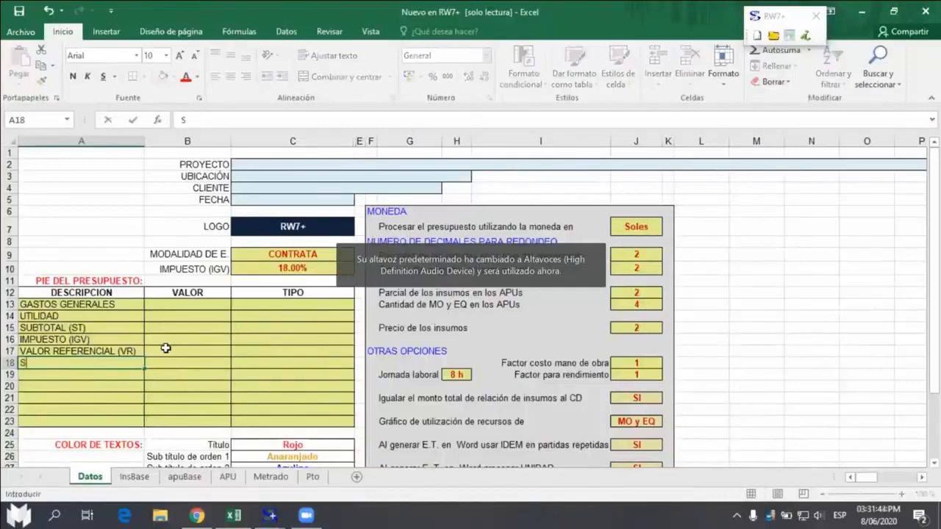
{"action": "type", "text": "UPERVISIÓN"}
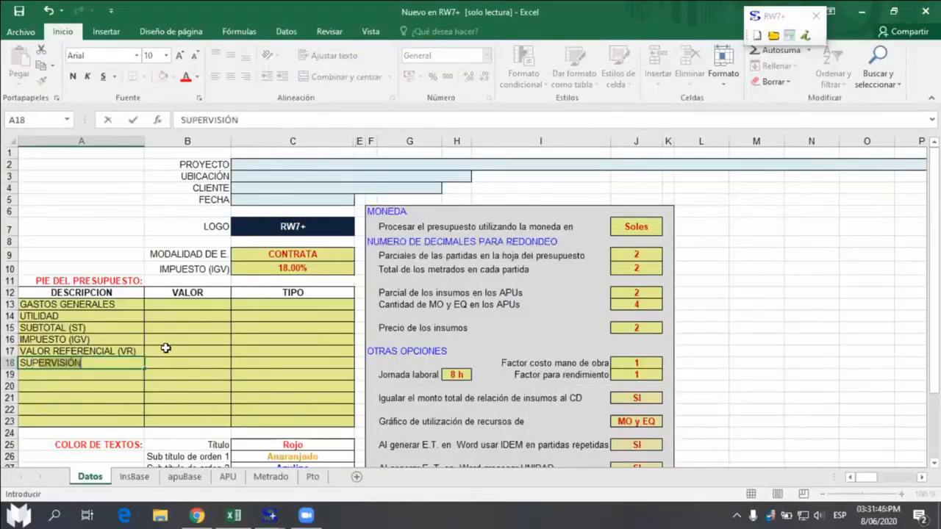
{"action": "key", "text": "Return"}
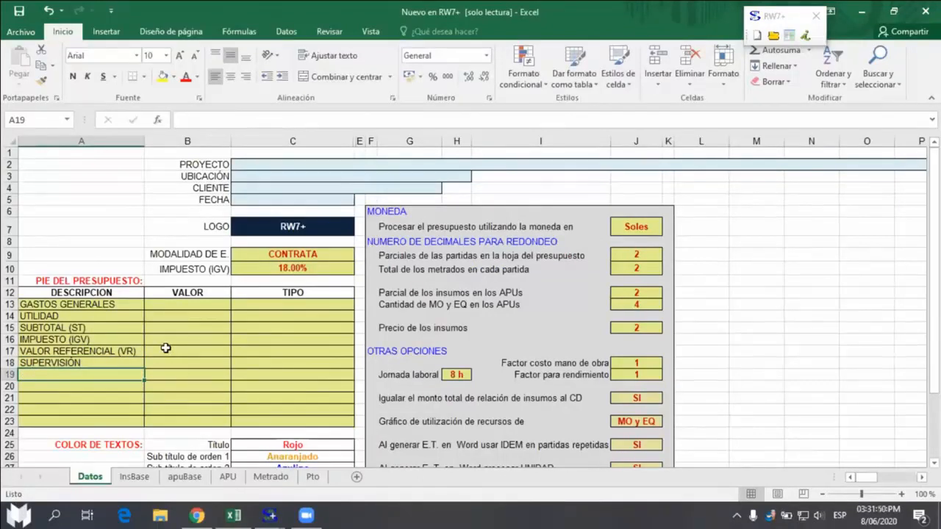
{"action": "type", "text": "EXPEDIENTE TÉCNICO"}
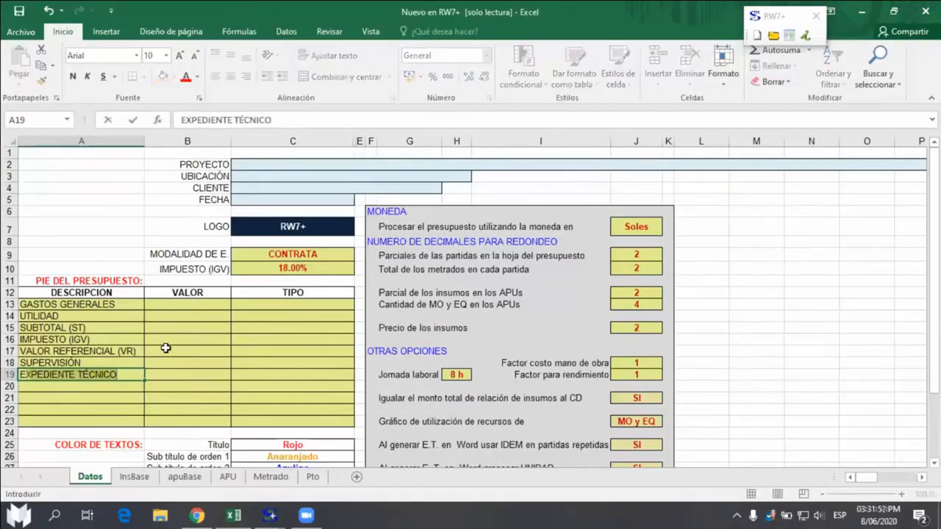
{"action": "key", "text": "Return"}
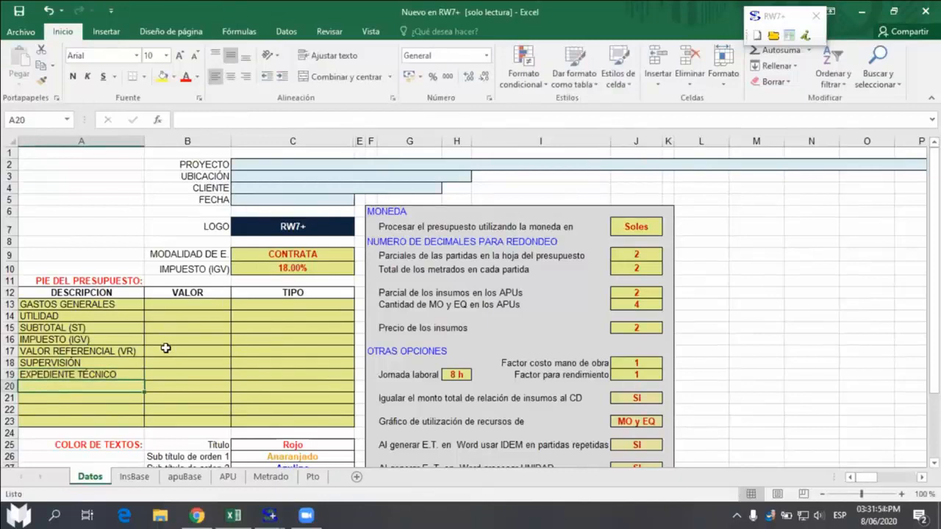
Step: Enter the footer values 14.2 for GASTOS GENERALES in B13 and 10 for UTILIDAD in B14
{"action": "key", "text": "Up"}
{"action": "key", "text": "Right"}
{"action": "key", "text": "Up"}
{"action": "key", "text": "Up"}
{"action": "key", "text": "Up"}
{"action": "key", "text": "Up"}
{"action": "key", "text": "Up"}
{"action": "key", "text": "Up"}
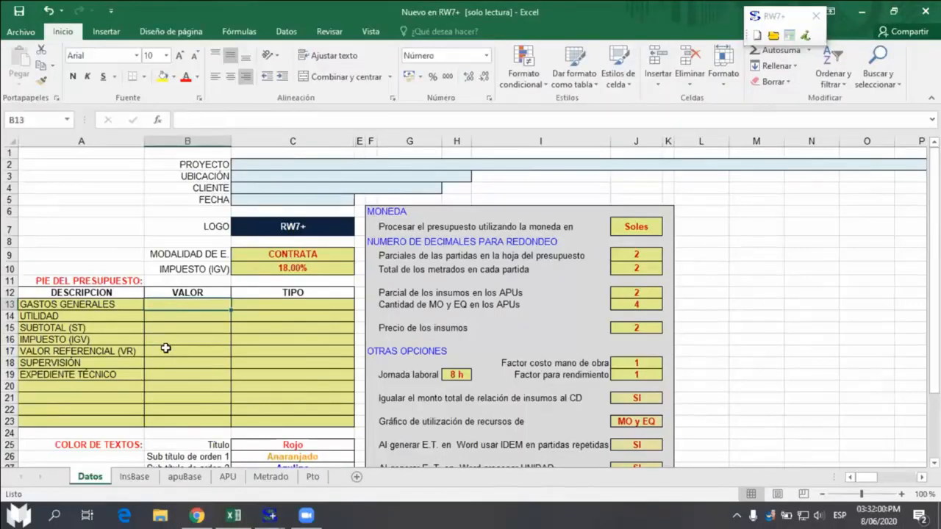
{"action": "type", "text": "14"}
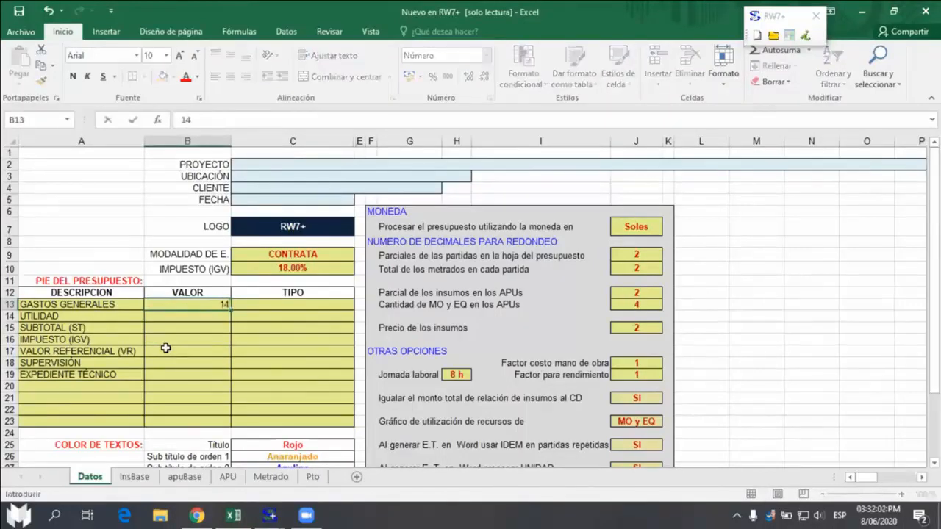
{"action": "type", "text": ".2"}
{"action": "key", "text": "Return"}
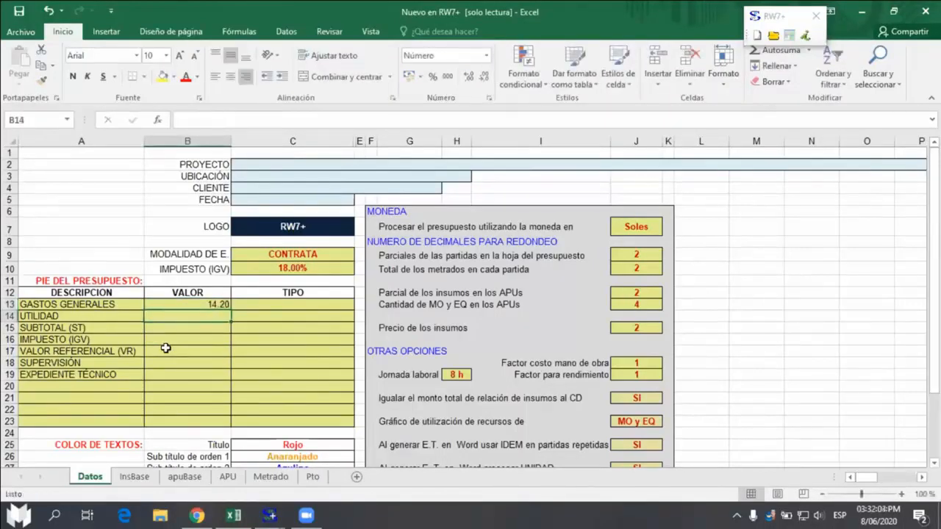
{"action": "type", "text": "10"}
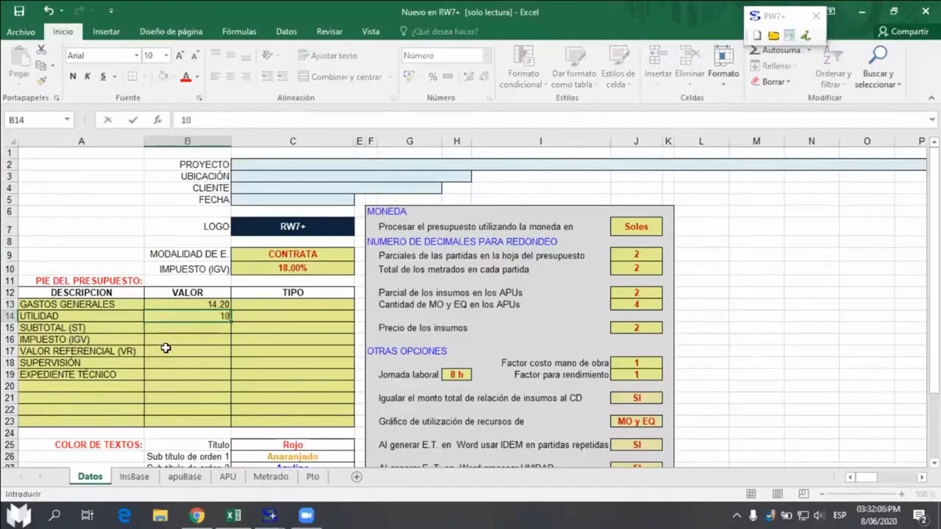
{"action": "key", "text": "Return"}
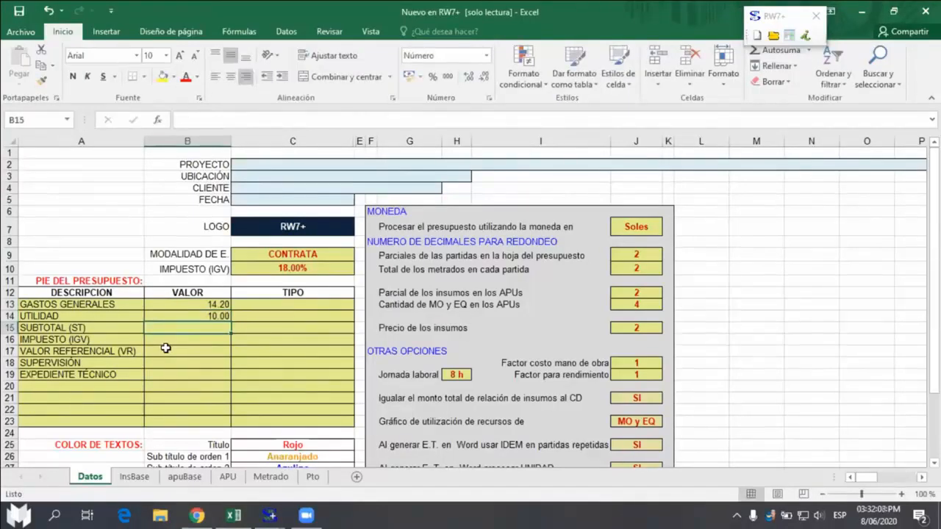
Step: Leaving the SUBTOTAL and VALOR REFERENCIAL values empty, enter 18 for IMPUESTO (IGV), 32500 for SUPERVISIÓN and 28500 for EXPEDIENTE TÉCNICO
{"action": "key", "text": "Return"}
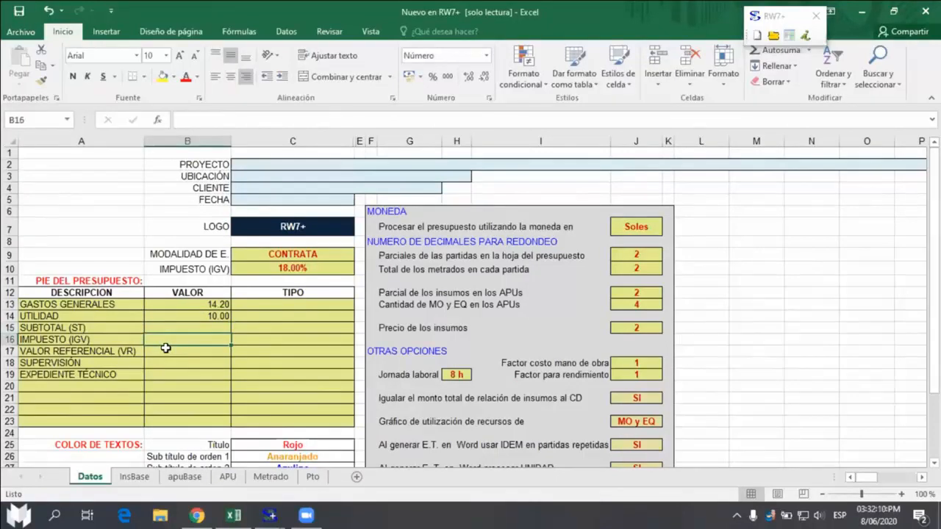
{"action": "type", "text": "18"}
{"action": "key", "text": "Return"}
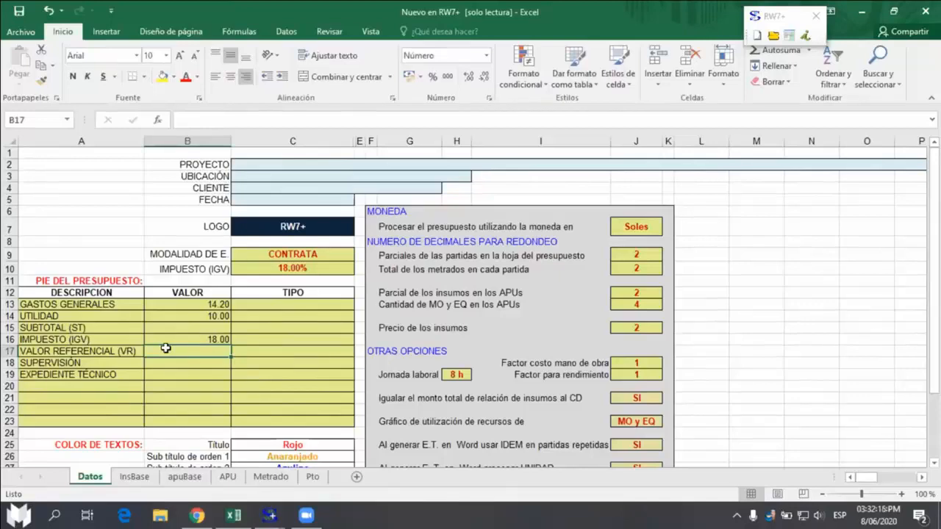
{"action": "key", "text": "Return"}
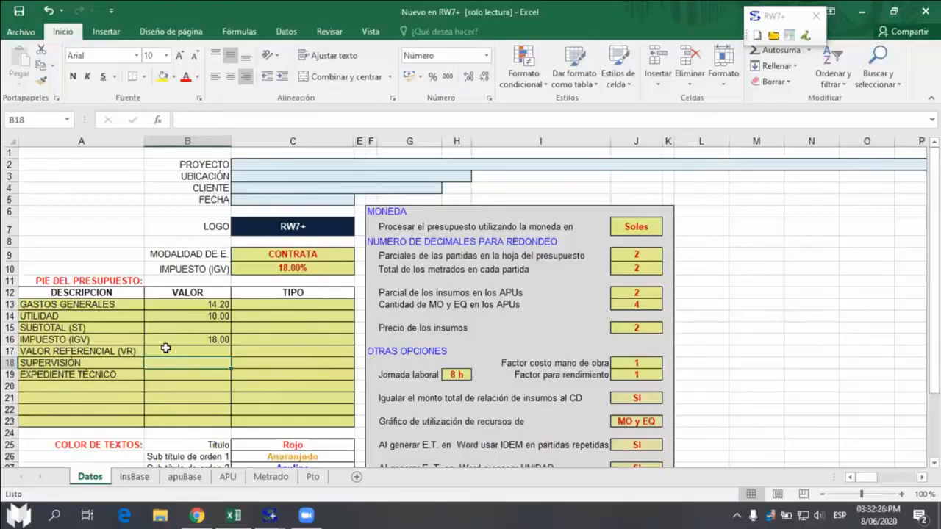
{"action": "type", "text": "32500"}
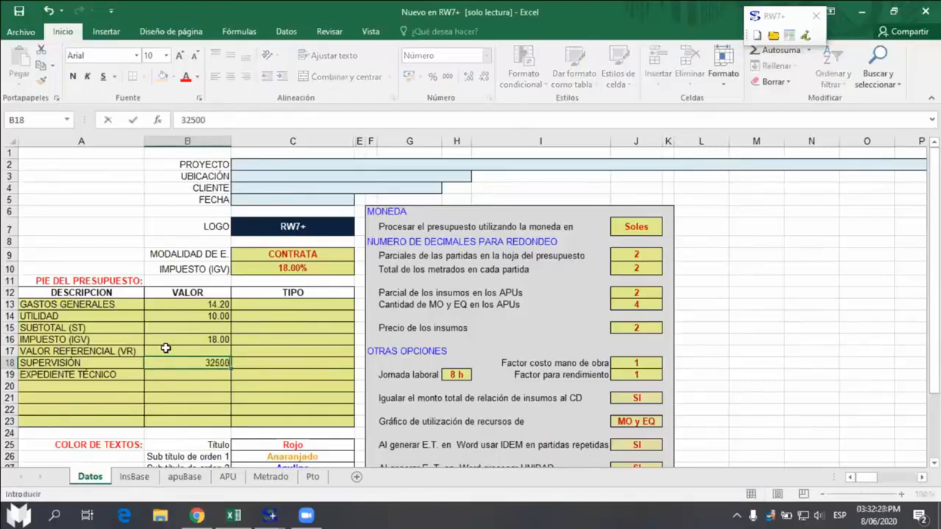
{"action": "key", "text": "Return"}
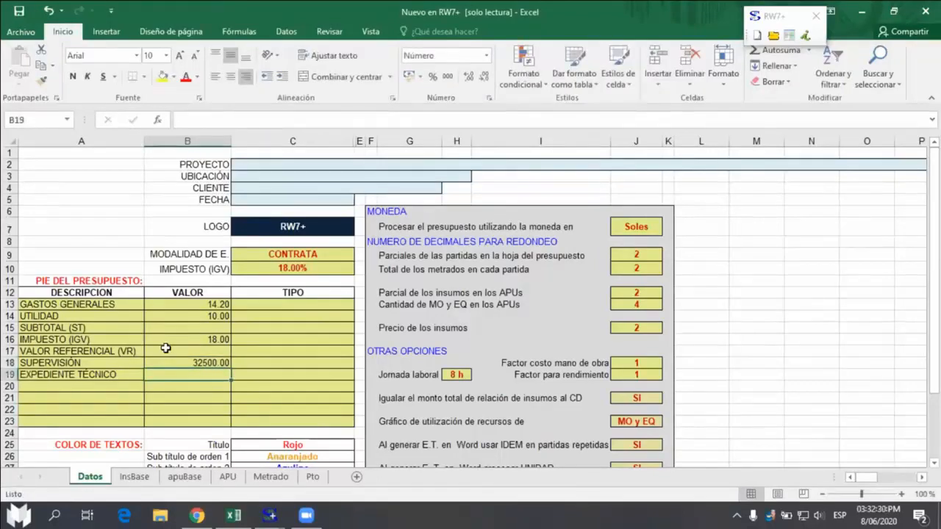
{"action": "type", "text": "28500"}
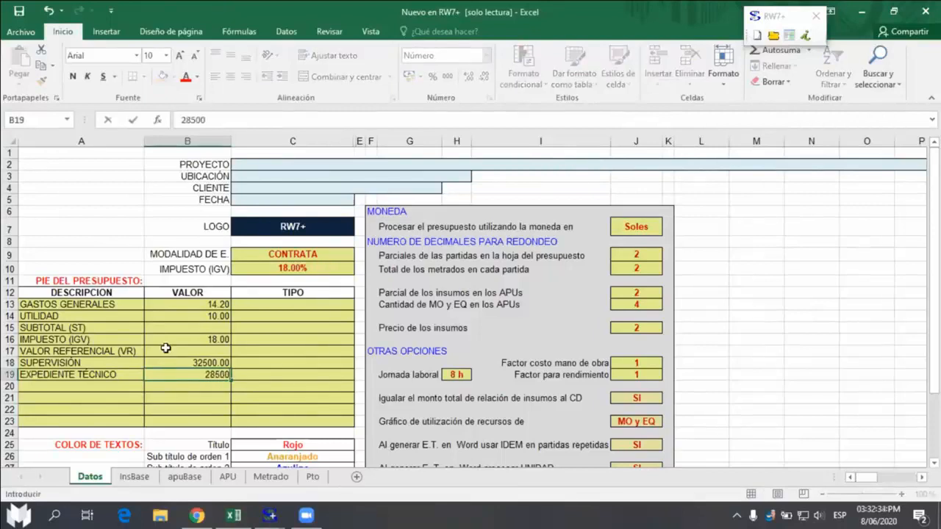
{"action": "key", "text": "Return"}
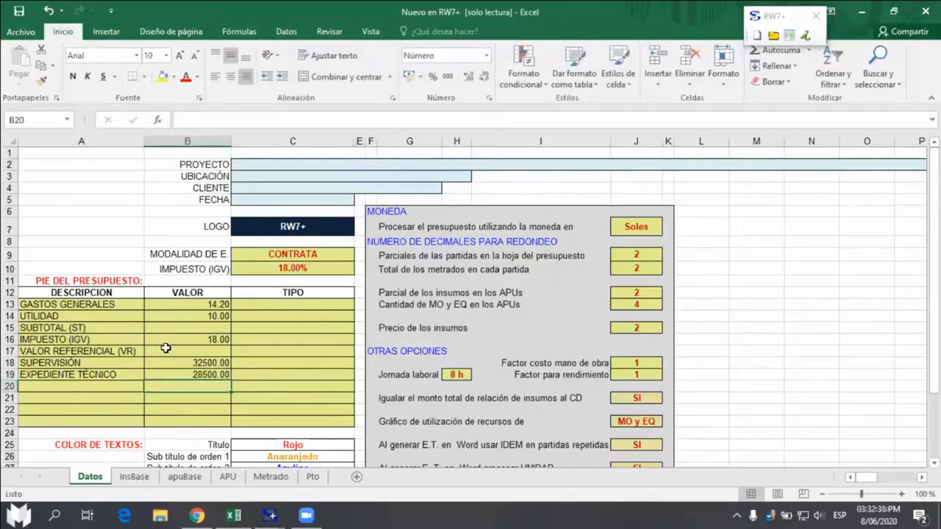
Step: Set the TIPO of GASTOS GENERALES in C13 to % COSTO DIRECTO
{"action": "key", "text": "Up"}
{"action": "key", "text": "Right"}
{"action": "key", "text": "Up"}
{"action": "key", "text": "Up"}
{"action": "key", "text": "Up"}
{"action": "key", "text": "Up"}
{"action": "key", "text": "Up"}
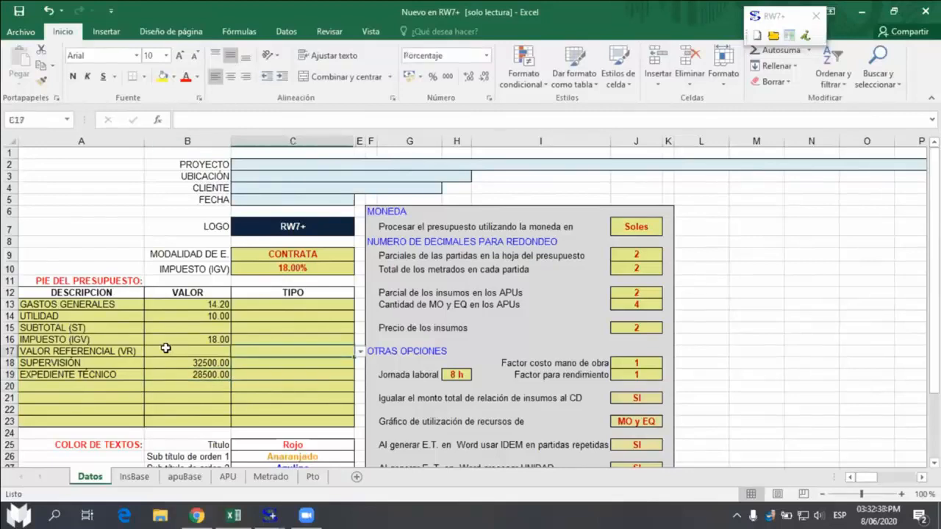
{"action": "key", "text": "Up"}
{"action": "key", "text": "Up"}
{"action": "key", "text": "Down"}
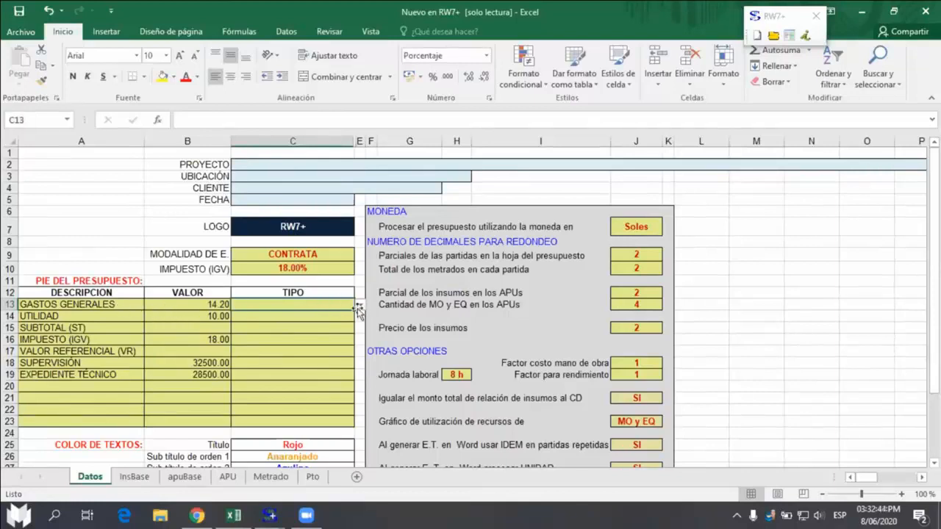
{"action": "left_click", "coordinate": [107, 310]}
{"action": "left_click", "coordinate": [276, 306]}
{"action": "left_click", "coordinate": [360, 306]}
{"action": "left_click", "coordinate": [266, 322]}
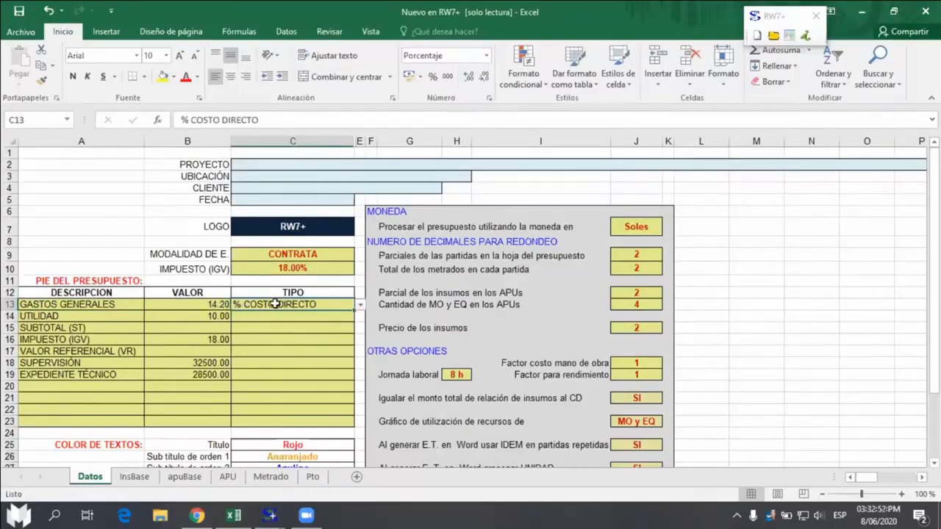
Step: Set the TIPO of UTILIDAD to % COSTO DIRECTO and that of SUBTOTAL (ST) to SUBTOTAL
{"action": "left_click", "coordinate": [333, 316]}
{"action": "left_click", "coordinate": [360, 317]}
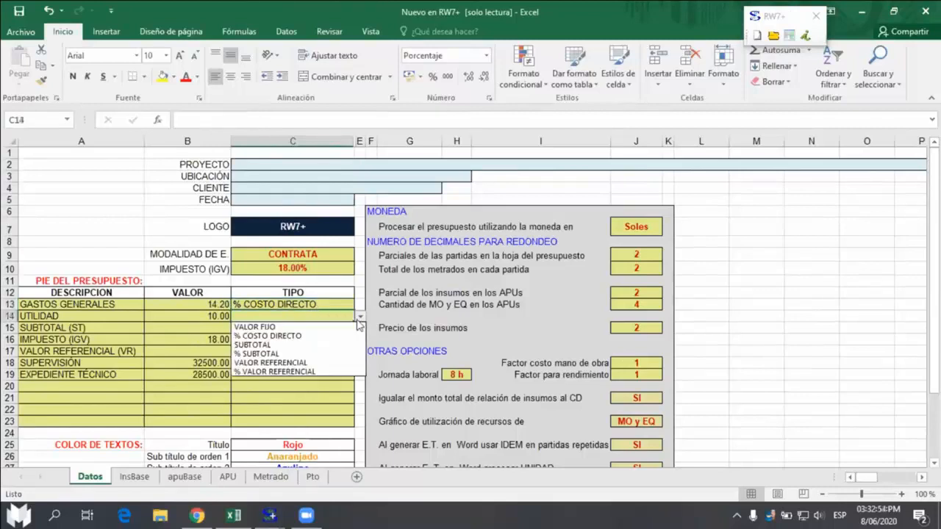
{"action": "left_click", "coordinate": [269, 336]}
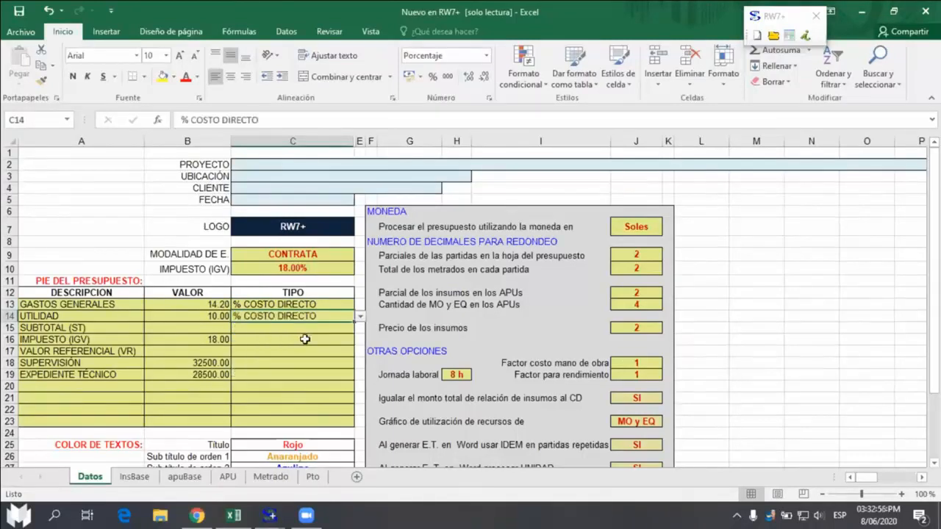
{"action": "left_click", "coordinate": [316, 329]}
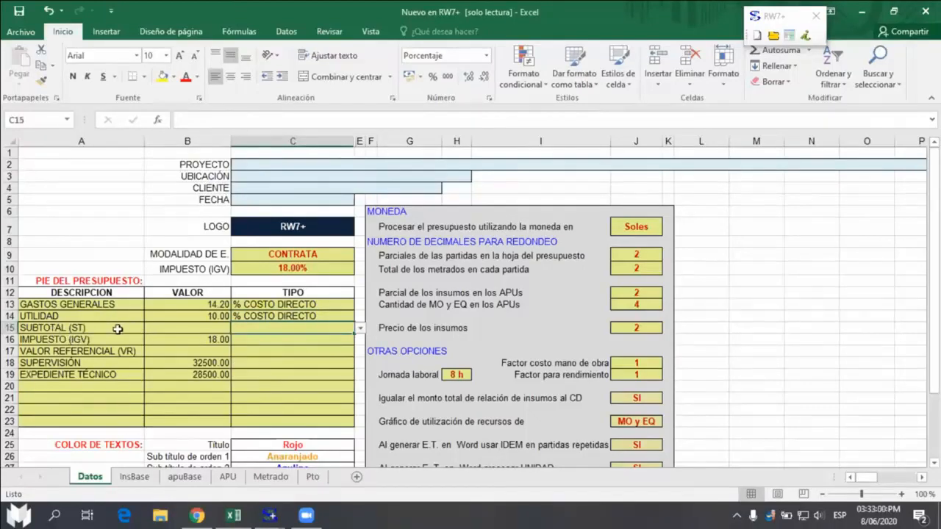
{"action": "left_click", "coordinate": [360, 329]}
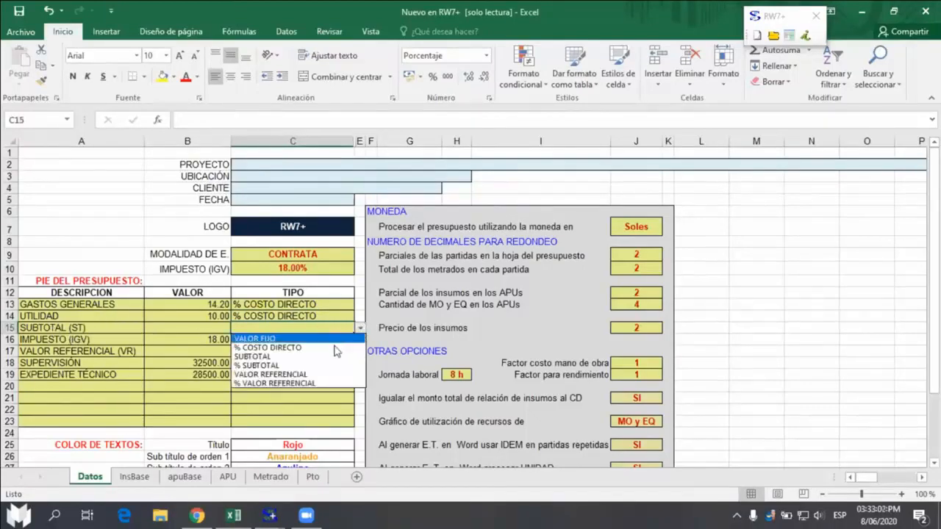
{"action": "left_click", "coordinate": [252, 356]}
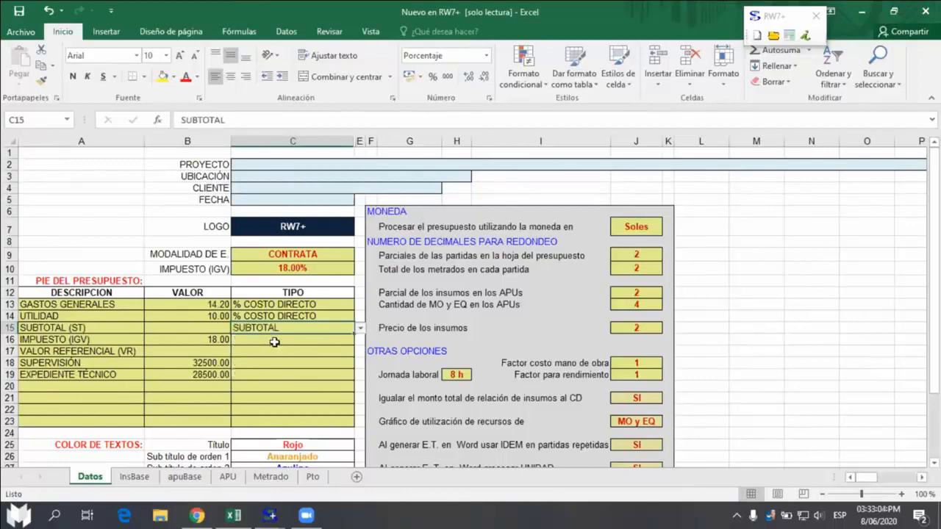
Step: Set the TIPO of IMPUESTO (IGV) to % SUBTOTAL and that of VALOR REFERENCIAL (VR) to VALOR REFERENCIAL
{"action": "left_click", "coordinate": [272, 341]}
{"action": "left_click", "coordinate": [360, 342]}
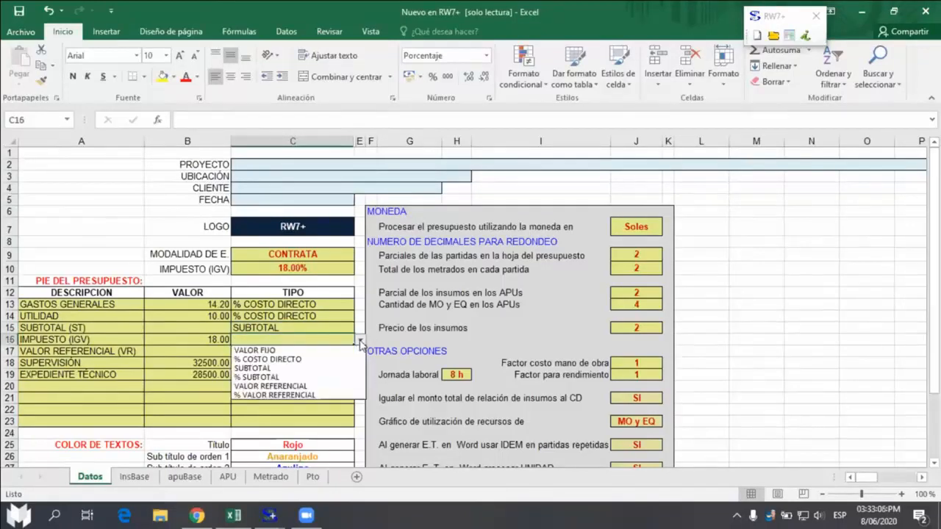
{"action": "left_click", "coordinate": [259, 378]}
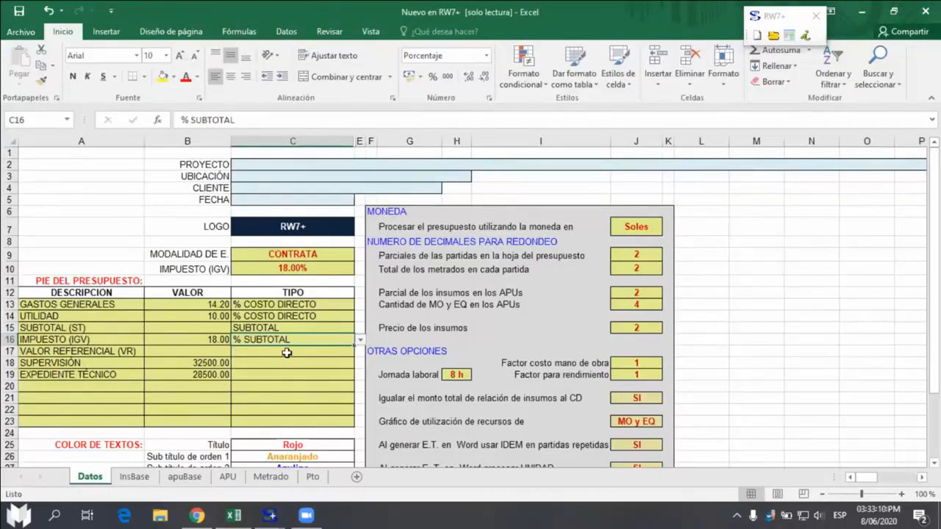
{"action": "left_click", "coordinate": [325, 352]}
{"action": "left_click", "coordinate": [360, 352]}
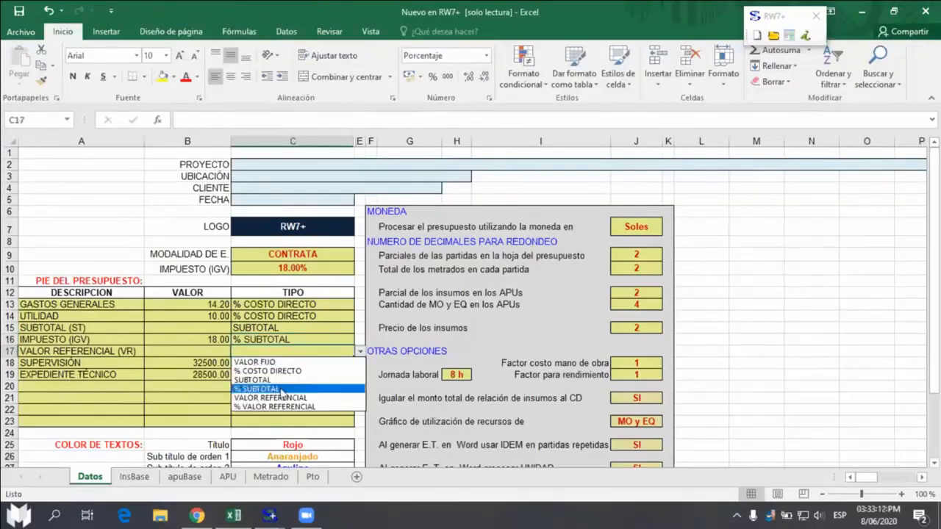
{"action": "left_click", "coordinate": [263, 399]}
Step: Set the TIPO of both SUPERVISIÓN and EXPEDIENTE TÉCNICO to VALOR FIJO
{"action": "left_click", "coordinate": [277, 367]}
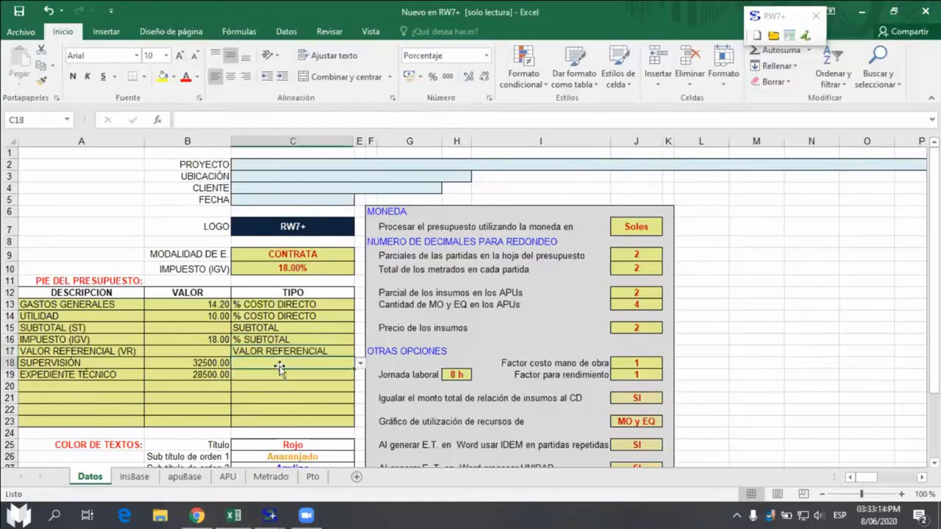
{"action": "left_click", "coordinate": [360, 364]}
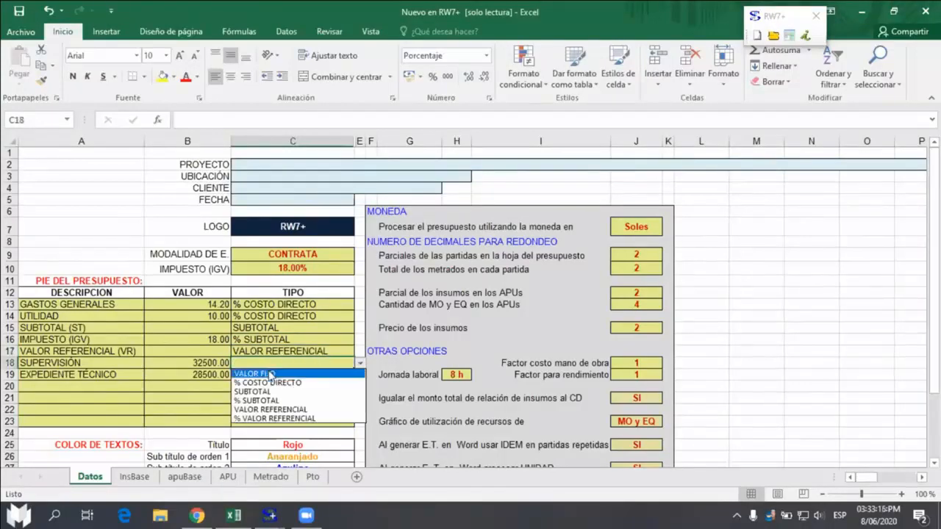
{"action": "left_click", "coordinate": [294, 372]}
{"action": "left_click", "coordinate": [294, 374]}
{"action": "left_click", "coordinate": [361, 375]}
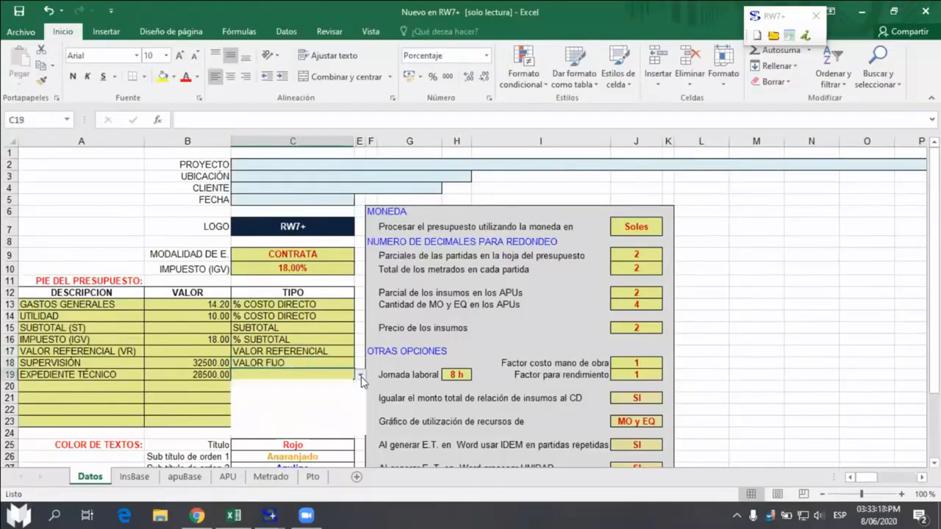
{"action": "left_click", "coordinate": [291, 386]}
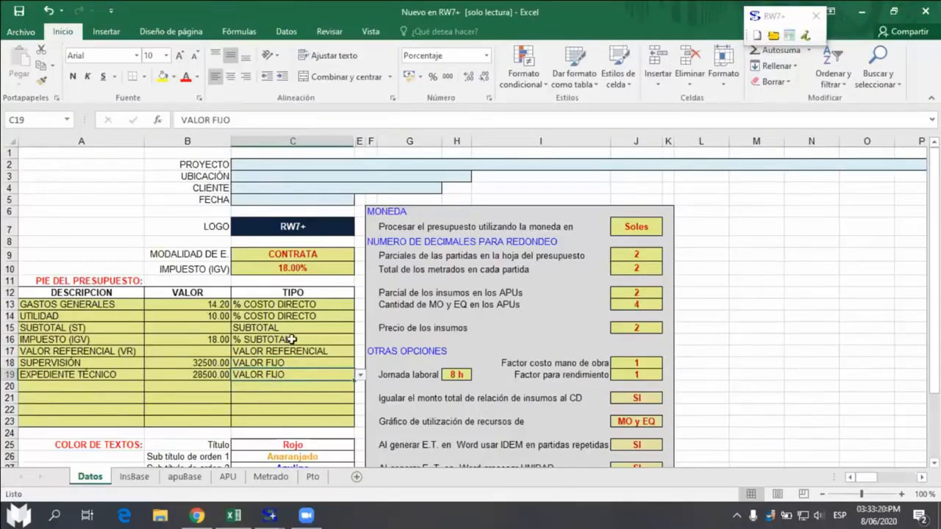
Step: Switch to the Pto budget sheet and open the Sistemas RW7+ form over it
{"action": "left_click", "coordinate": [312, 477]}
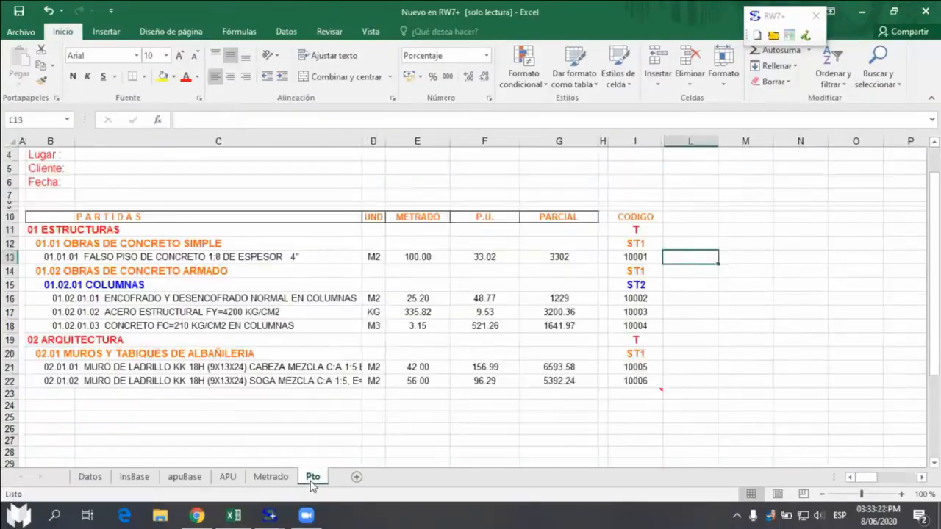
{"action": "scroll", "coordinate": [343, 397], "scroll_direction": "down", "scroll_amount": 2}
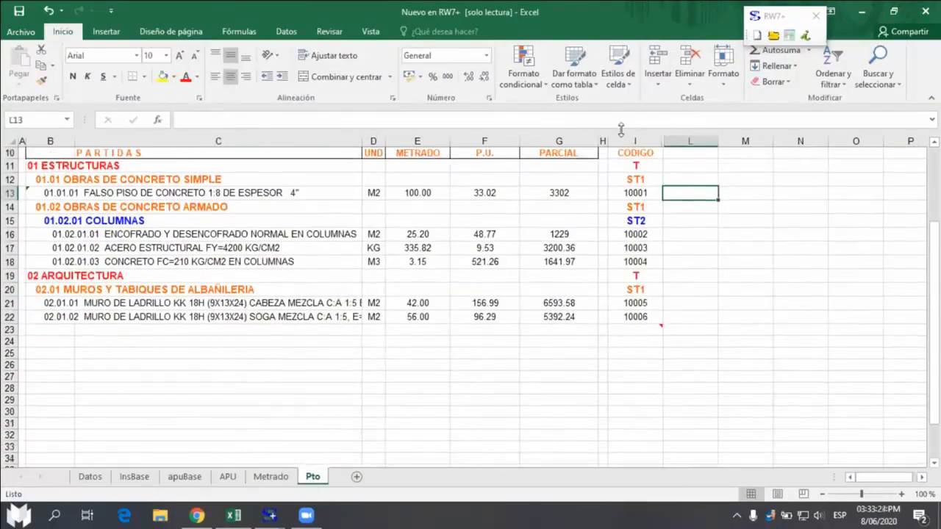
{"action": "left_click", "coordinate": [757, 34]}
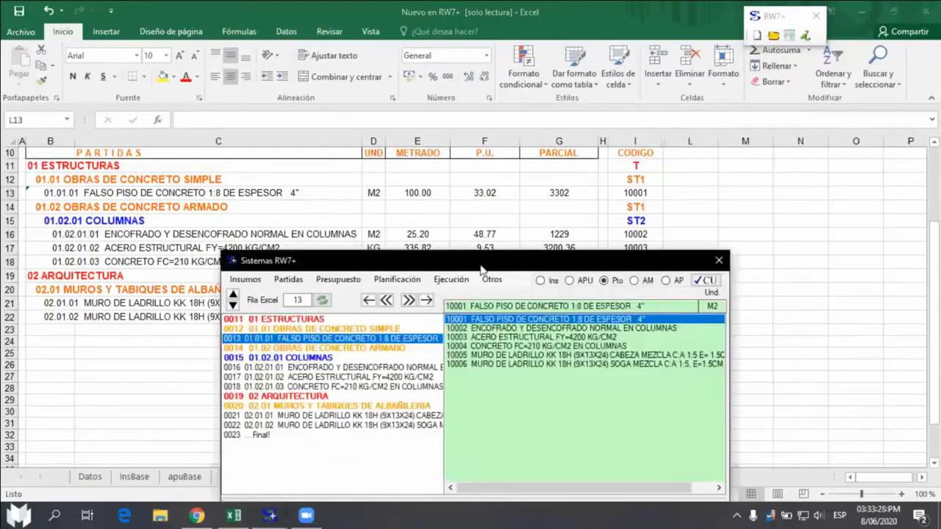
Step: Process the budget in the Pto sheet and look over its item rows and the footer from COSTO DIRECTO to MONTO TOTAL DEL PROYECTO
{"action": "left_click_drag", "start_coordinate": [491, 264], "coordinate": [544, 138]}
{"action": "left_click", "coordinate": [390, 156]}
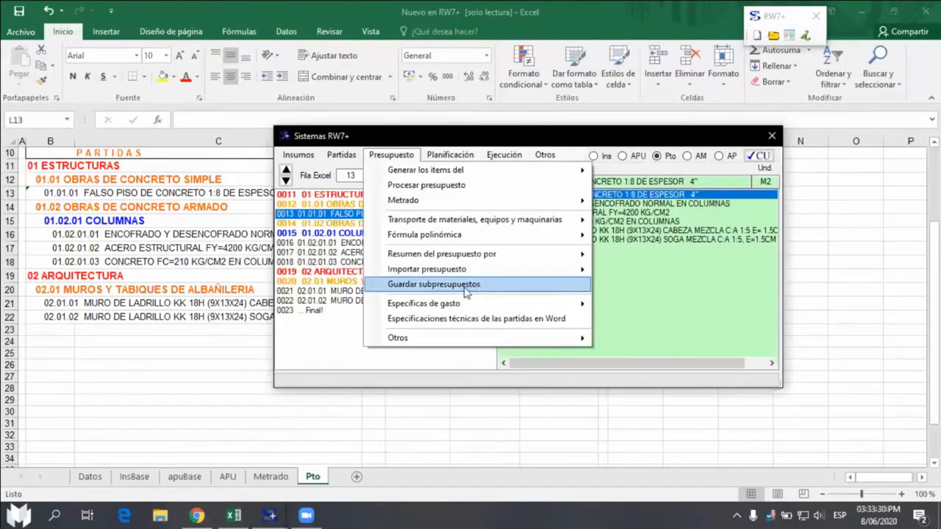
{"action": "left_click", "coordinate": [450, 185]}
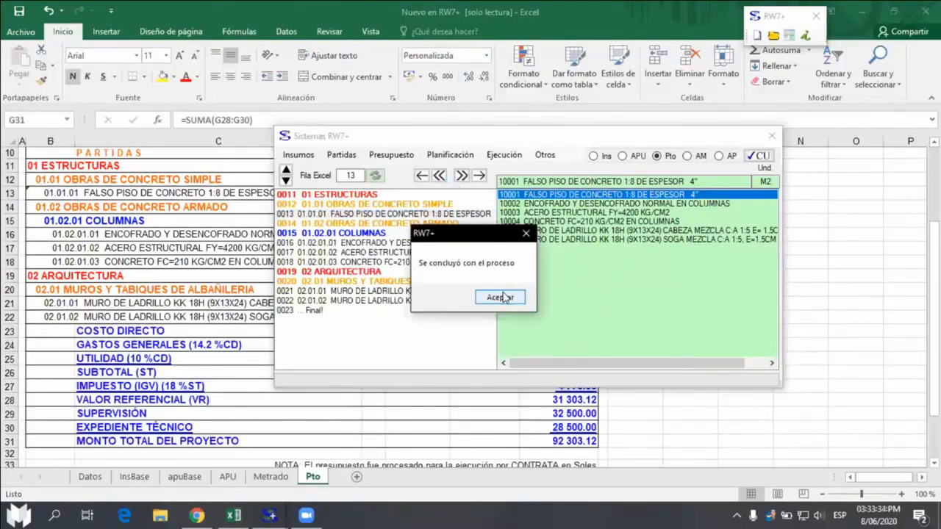
{"action": "left_click", "coordinate": [501, 296]}
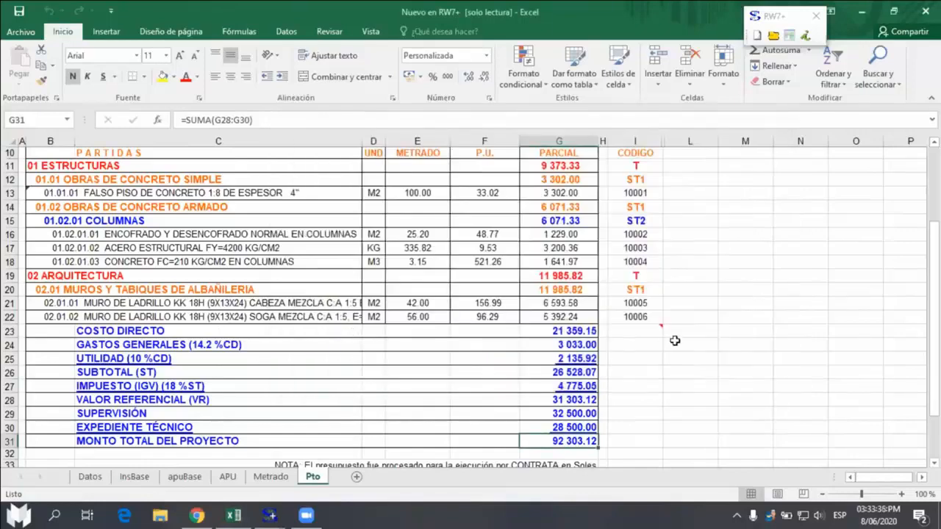
{"action": "scroll", "coordinate": [674, 341], "scroll_direction": "up", "scroll_amount": 1}
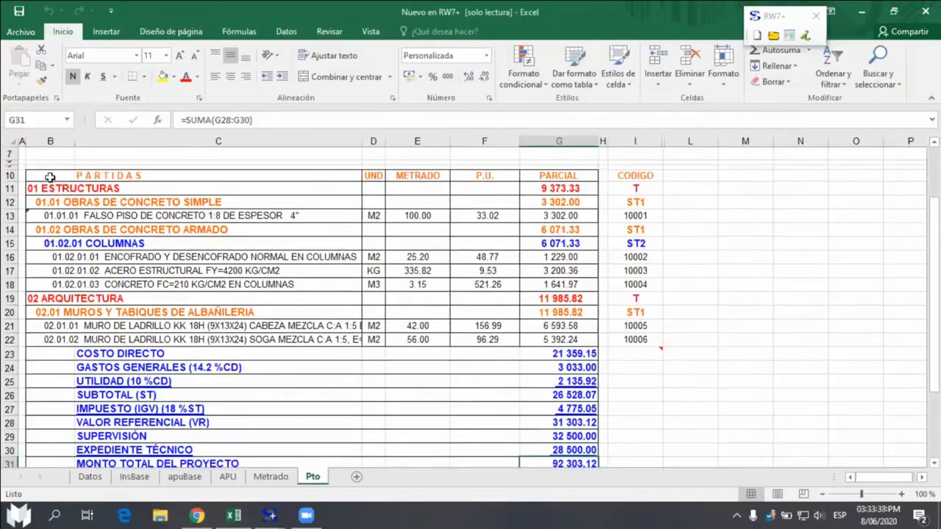
{"action": "left_click_drag", "start_coordinate": [50, 176], "coordinate": [636, 339]}
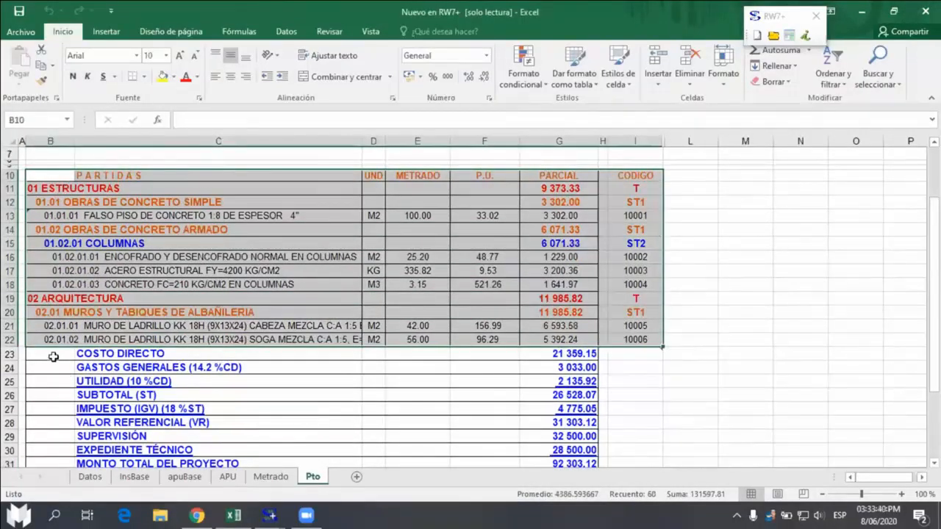
{"action": "left_click_drag", "start_coordinate": [52, 357], "coordinate": [479, 482]}
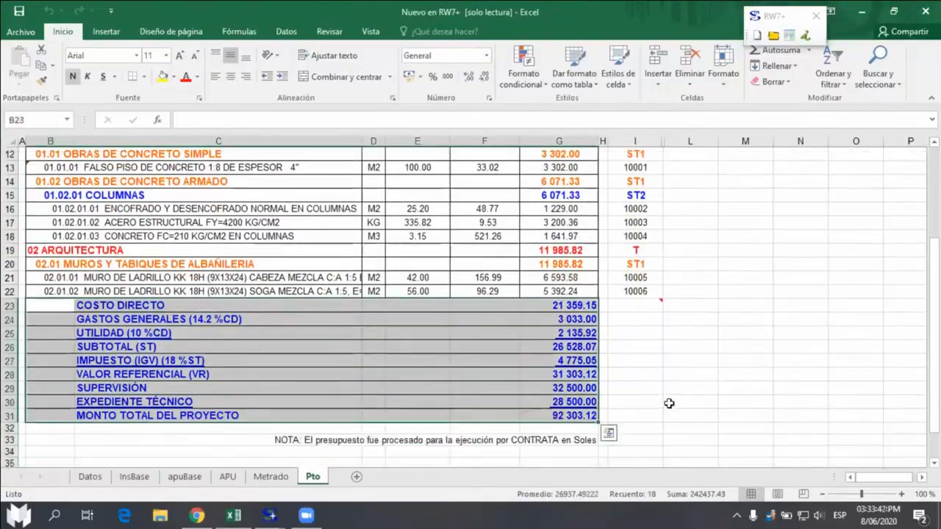
{"action": "left_click", "coordinate": [652, 358]}
{"action": "scroll", "coordinate": [728, 340], "scroll_direction": "up", "scroll_amount": 1}
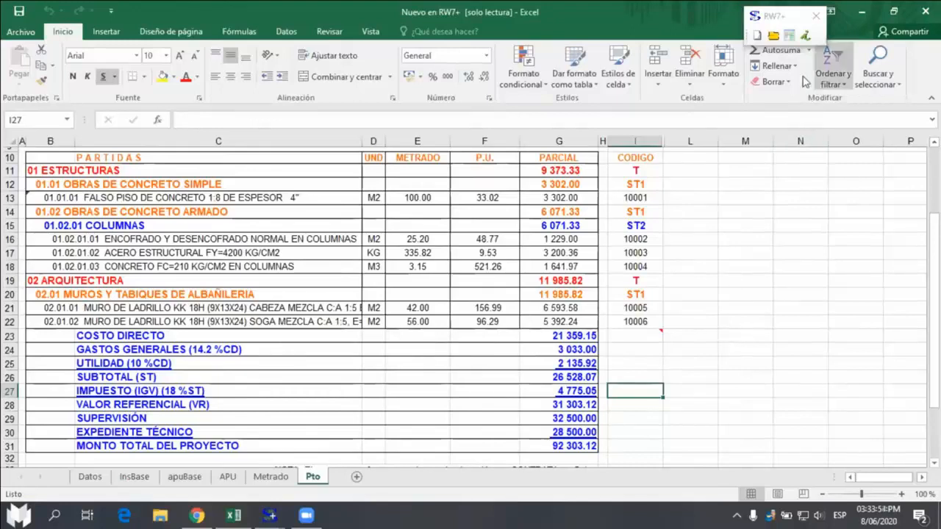
Step: Generate the list of insumos for the whole project and look over its labour, materials and equipment rows
{"action": "left_click", "coordinate": [758, 35]}
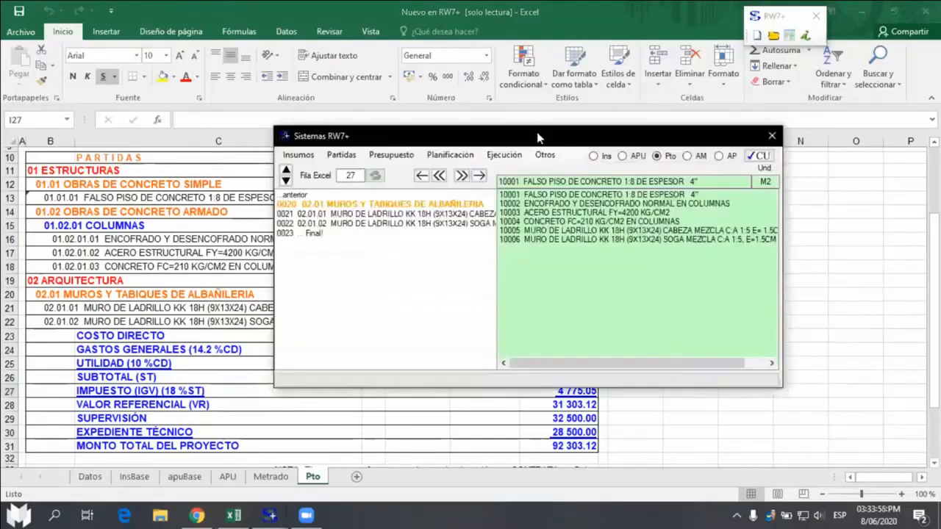
{"action": "left_click_drag", "start_coordinate": [538, 138], "coordinate": [493, 91]}
{"action": "left_click", "coordinate": [259, 112]}
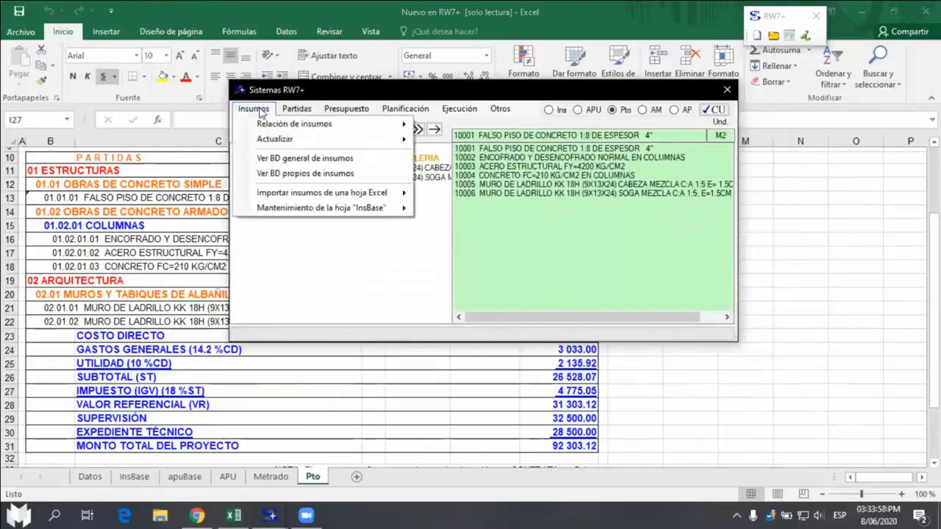
{"action": "mouse_move", "coordinate": [335, 130]}
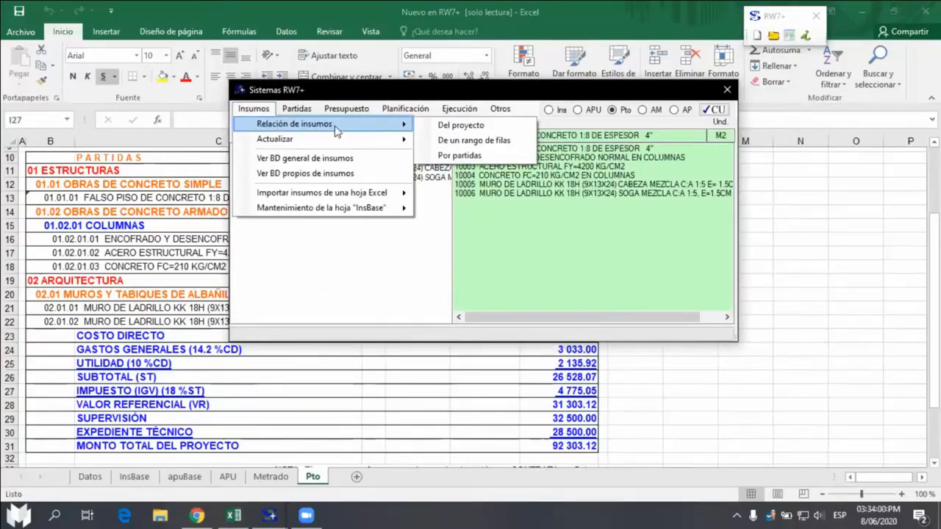
{"action": "left_click", "coordinate": [460, 126]}
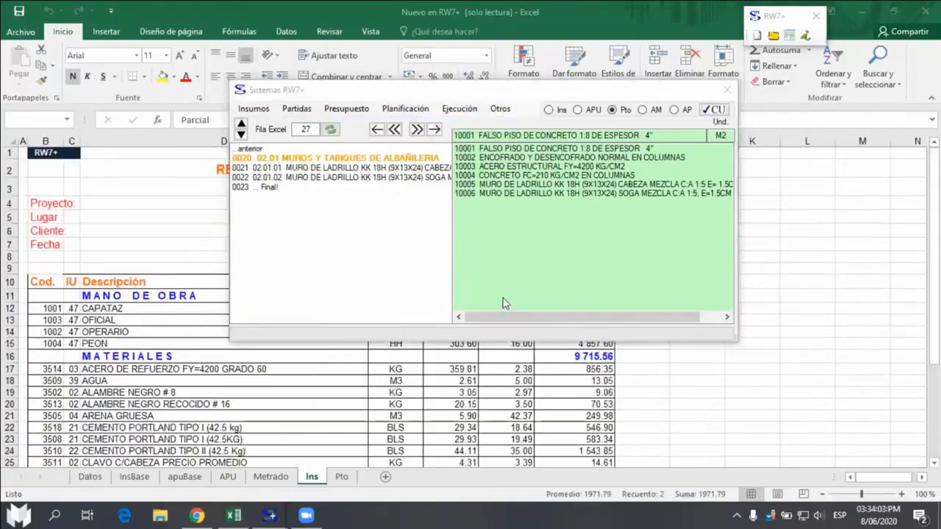
{"action": "key", "text": "Return"}
{"action": "scroll", "coordinate": [346, 301], "scroll_direction": "down", "scroll_amount": 3}
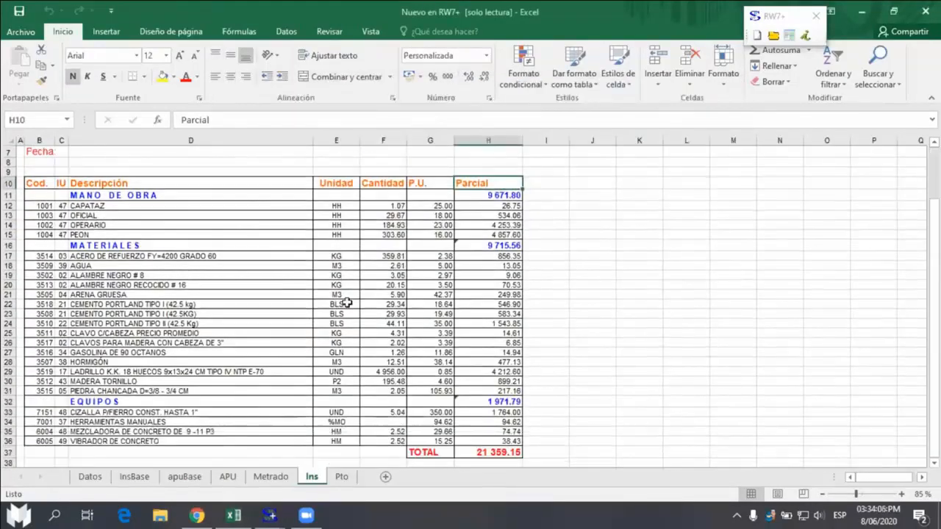
{"action": "left_click_drag", "start_coordinate": [83, 163], "coordinate": [361, 382]}
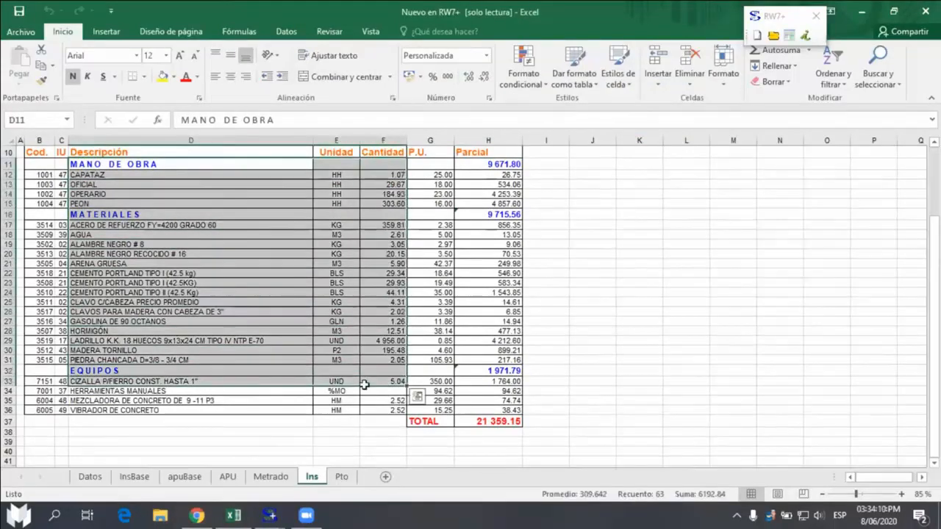
{"action": "left_click", "coordinate": [309, 322]}
Step: Generate the APU report (Reporte de APUs) for the whole project
{"action": "left_click", "coordinate": [773, 33]}
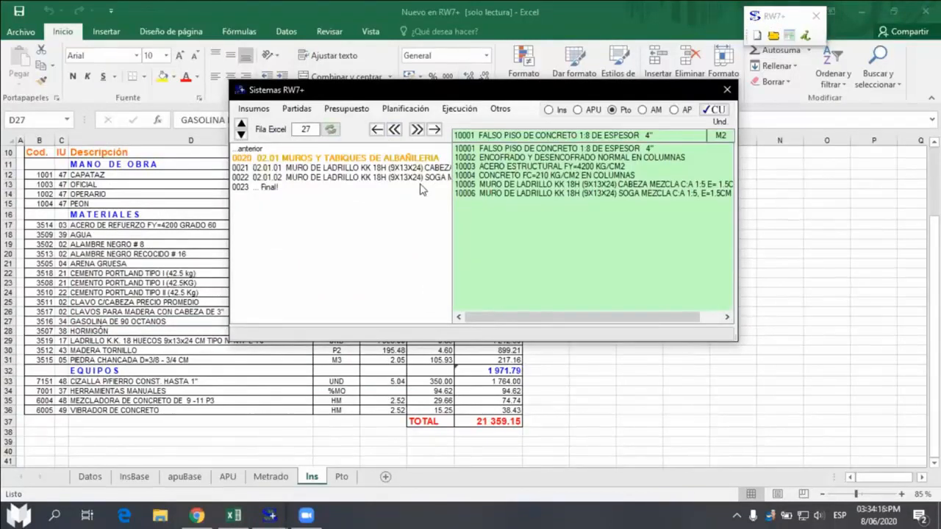
{"action": "left_click", "coordinate": [344, 110]}
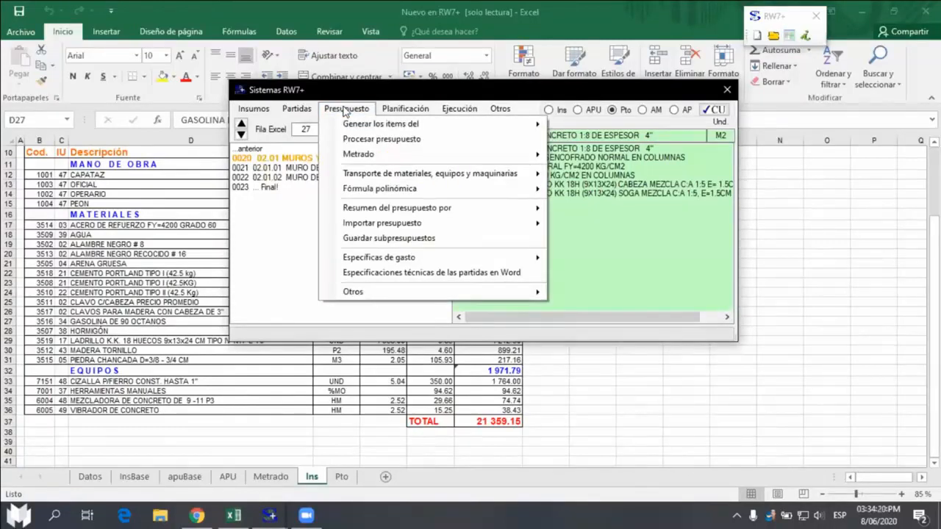
{"action": "mouse_move", "coordinate": [308, 110]}
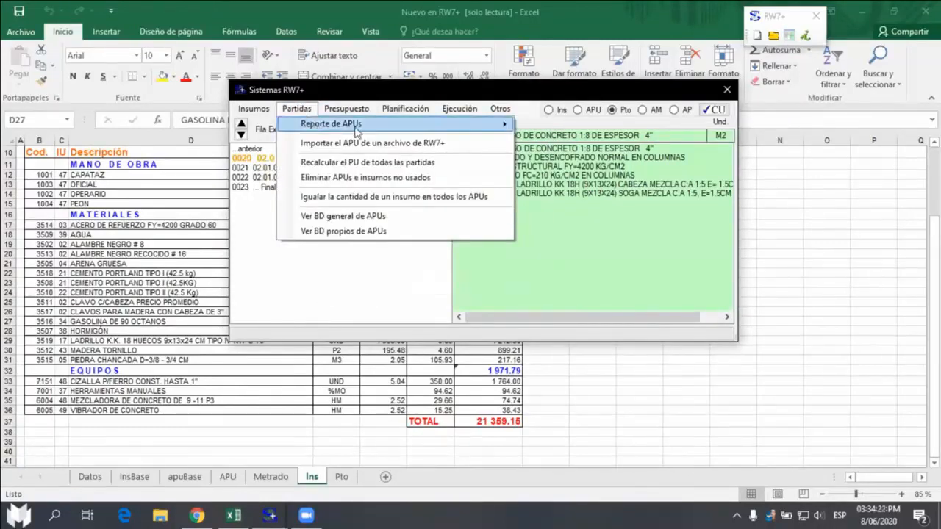
{"action": "mouse_move", "coordinate": [373, 130]}
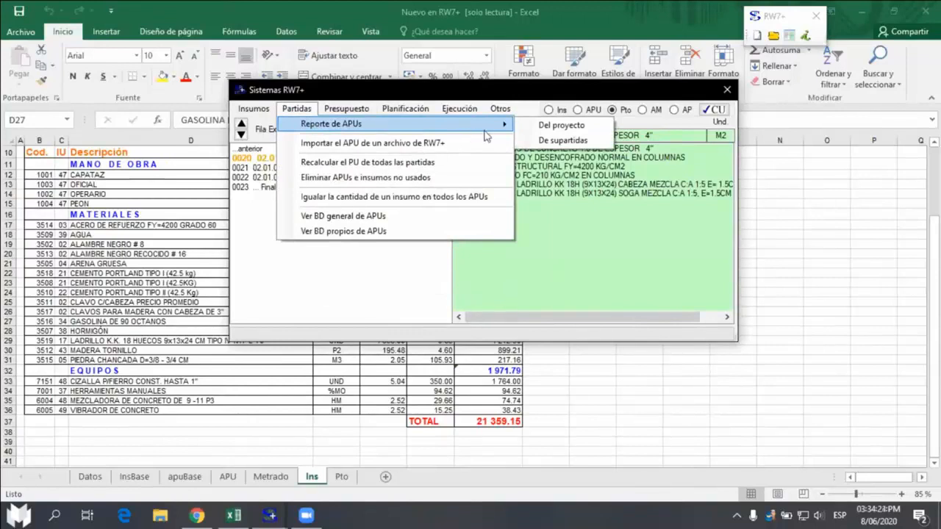
{"action": "left_click", "coordinate": [565, 128]}
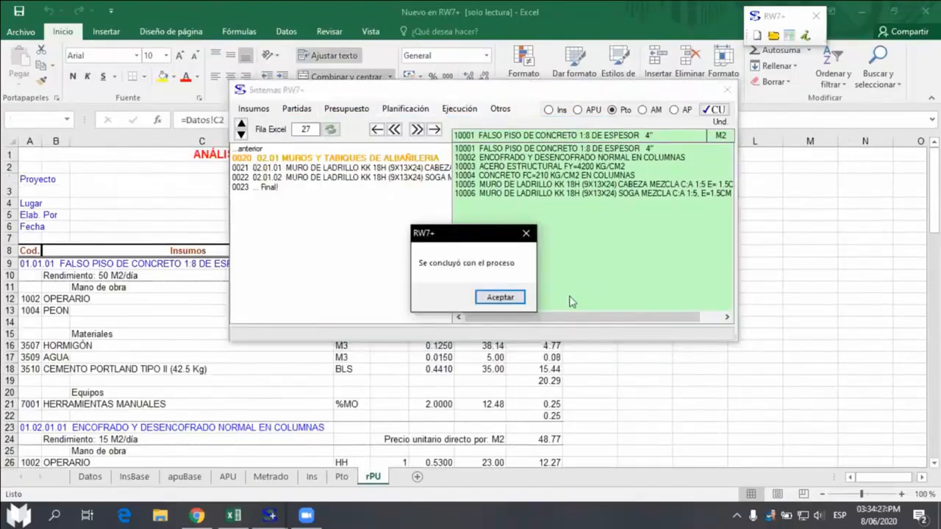
{"action": "left_click", "coordinate": [511, 297]}
Step: Examine the unit price analyses in rPU, the resource list in Ins and the processed budget in Pto
{"action": "scroll", "coordinate": [365, 297], "scroll_direction": "down", "scroll_amount": 10}
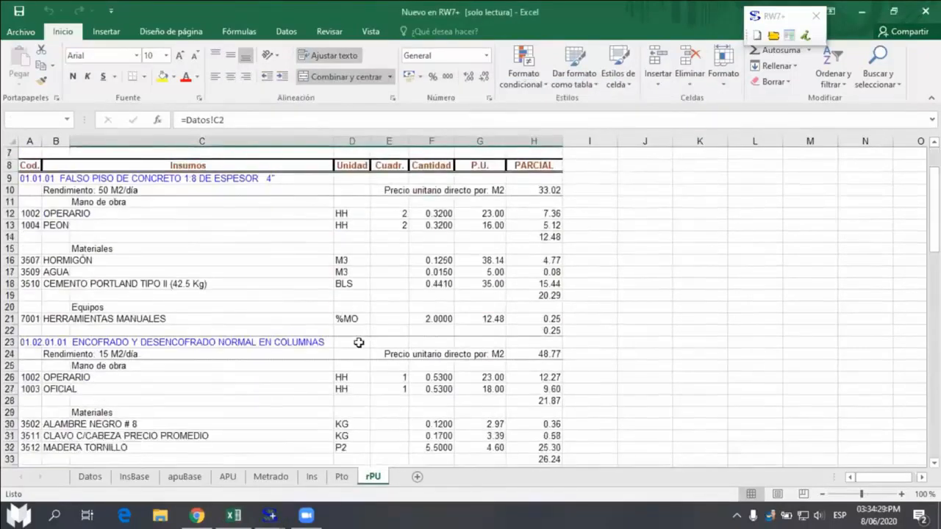
{"action": "scroll", "coordinate": [410, 298], "scroll_direction": "down", "scroll_amount": 8}
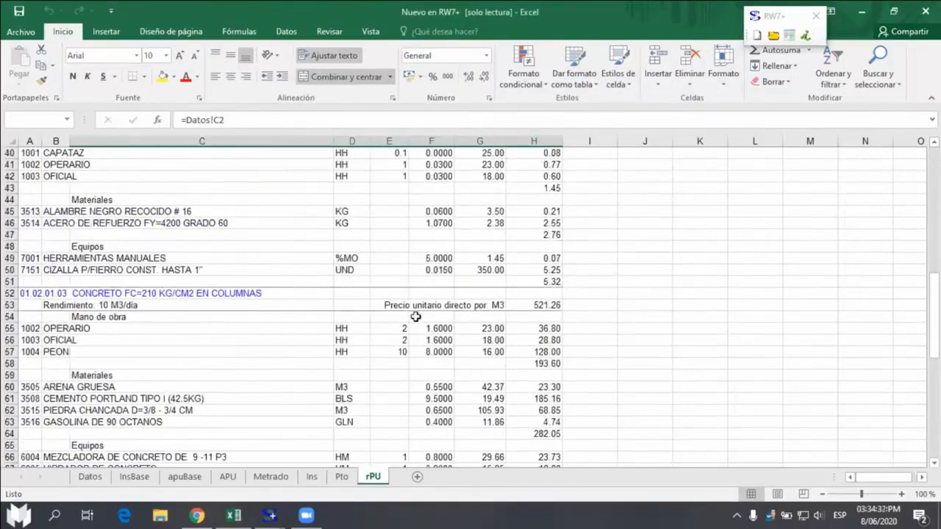
{"action": "scroll", "coordinate": [418, 338], "scroll_direction": "up", "scroll_amount": 10}
{"action": "scroll", "coordinate": [419, 342], "scroll_direction": "up", "scroll_amount": 3}
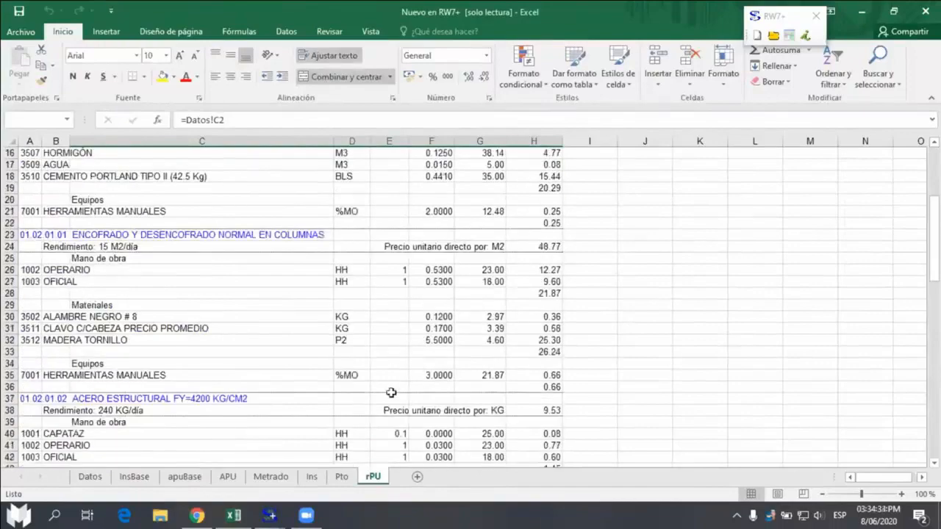
{"action": "left_click", "coordinate": [312, 477]}
{"action": "scroll", "coordinate": [362, 343], "scroll_direction": "down", "scroll_amount": 5}
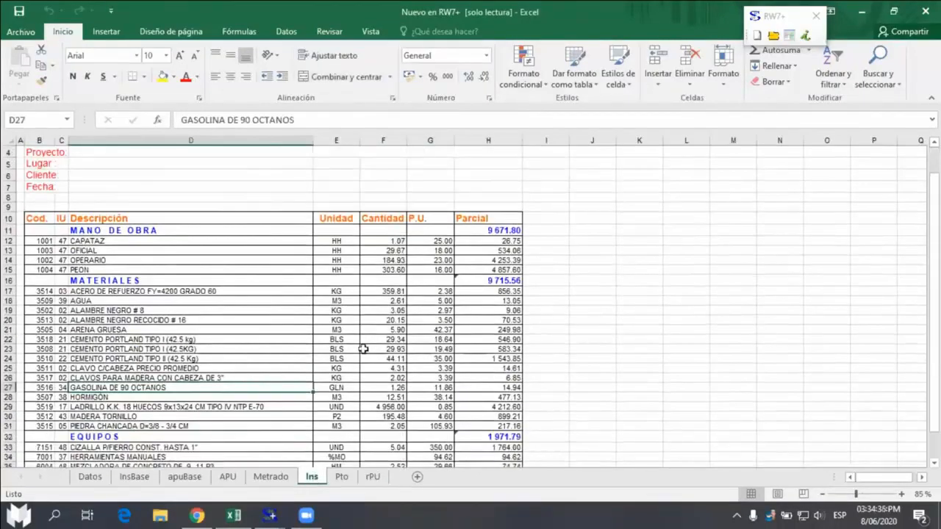
{"action": "left_click", "coordinate": [341, 477]}
{"action": "scroll", "coordinate": [414, 345], "scroll_direction": "down", "scroll_amount": 6}
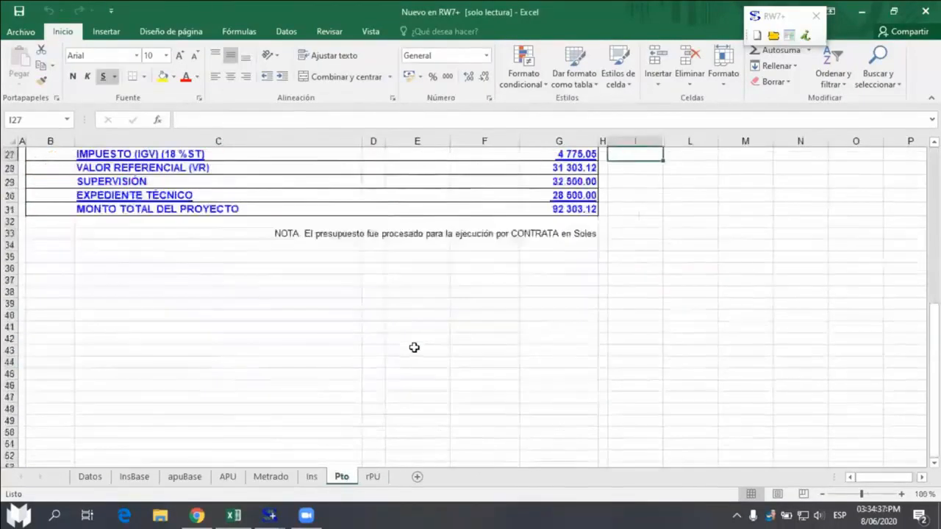
{"action": "scroll", "coordinate": [414, 346], "scroll_direction": "up", "scroll_amount": 9}
{"action": "scroll", "coordinate": [414, 338], "scroll_direction": "down", "scroll_amount": 5}
{"action": "left_click", "coordinate": [373, 477]}
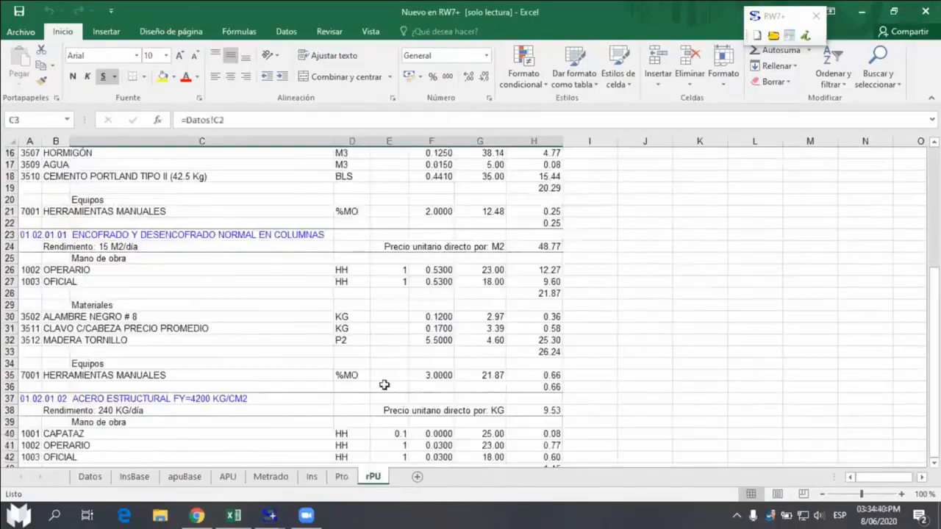
{"action": "scroll", "coordinate": [384, 382], "scroll_direction": "down", "scroll_amount": 12}
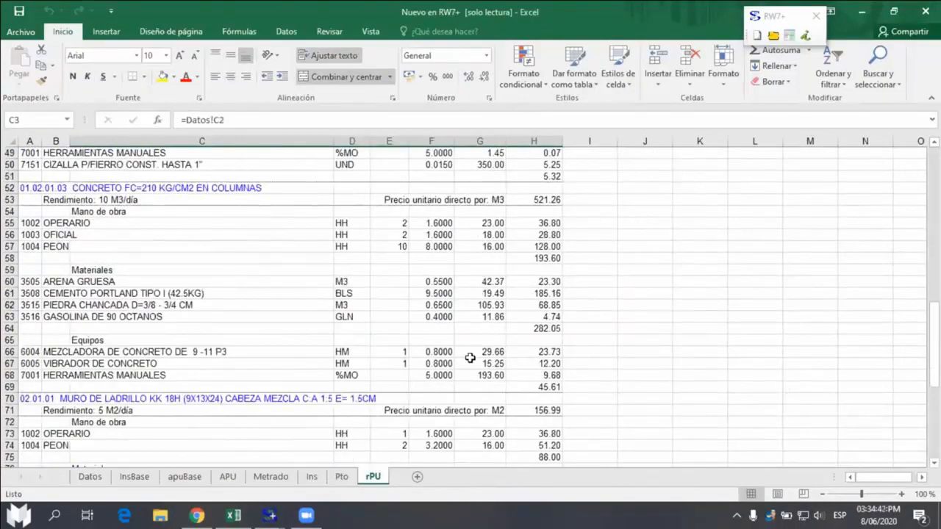
{"action": "scroll", "coordinate": [418, 324], "scroll_direction": "up", "scroll_amount": 15}
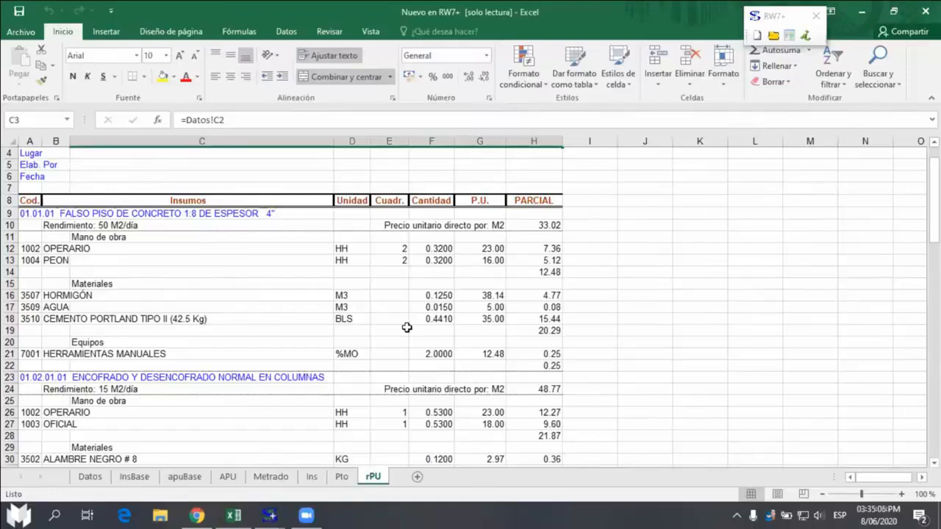
{"action": "left_click", "coordinate": [662, 192]}
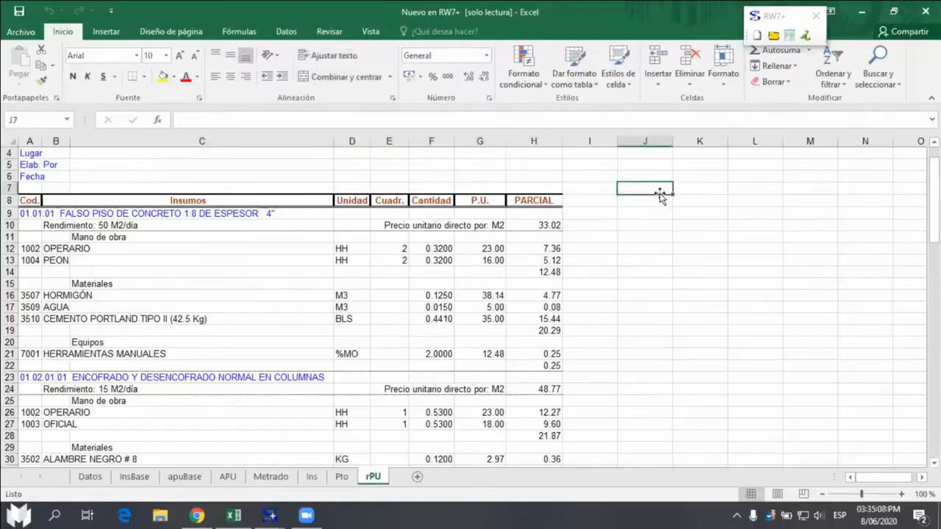
Step: Generate the project's fórmula polinómica automatically and look closely at the resulting formula in the FP sheet
{"action": "left_click", "coordinate": [791, 37]}
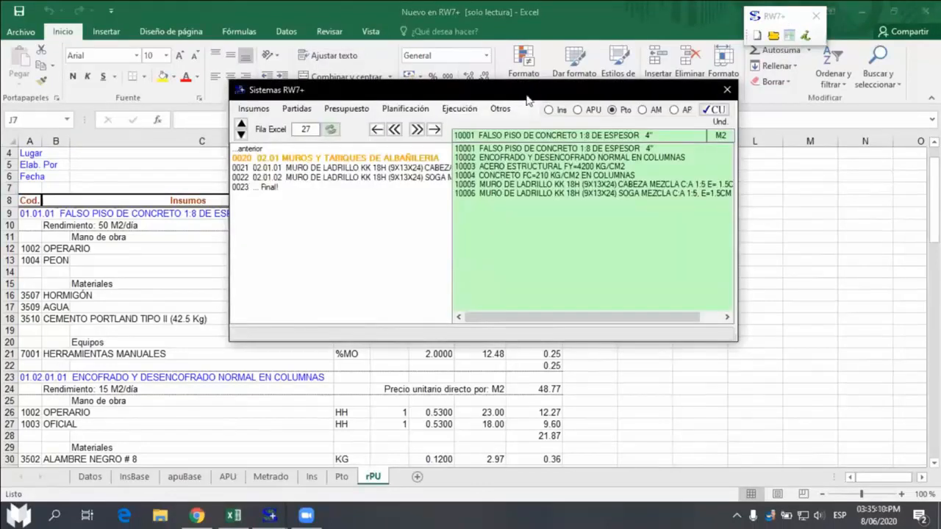
{"action": "left_click_drag", "start_coordinate": [518, 93], "coordinate": [484, 88]}
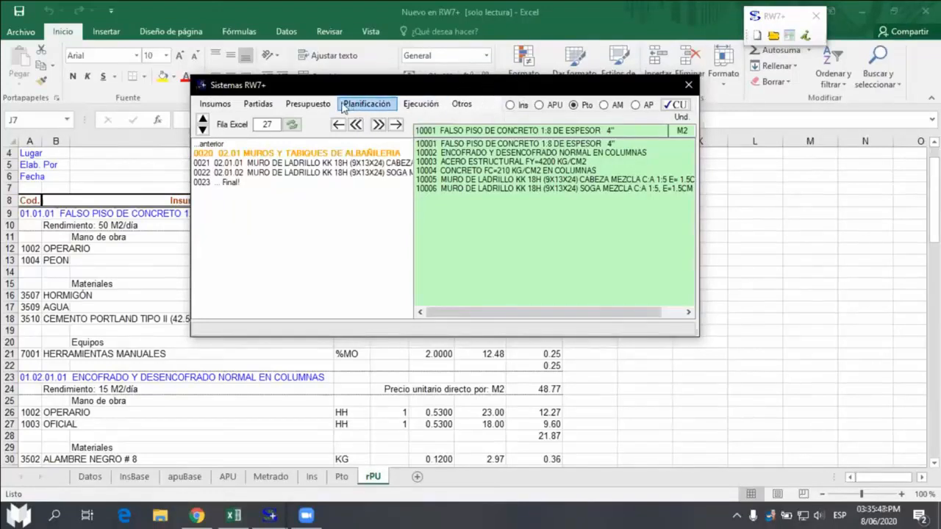
{"action": "left_click", "coordinate": [310, 106]}
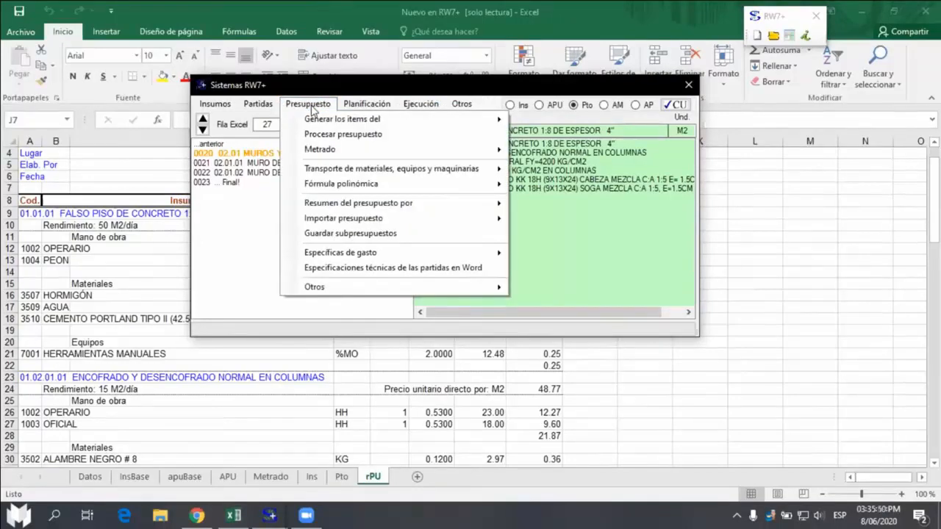
{"action": "mouse_move", "coordinate": [459, 190]}
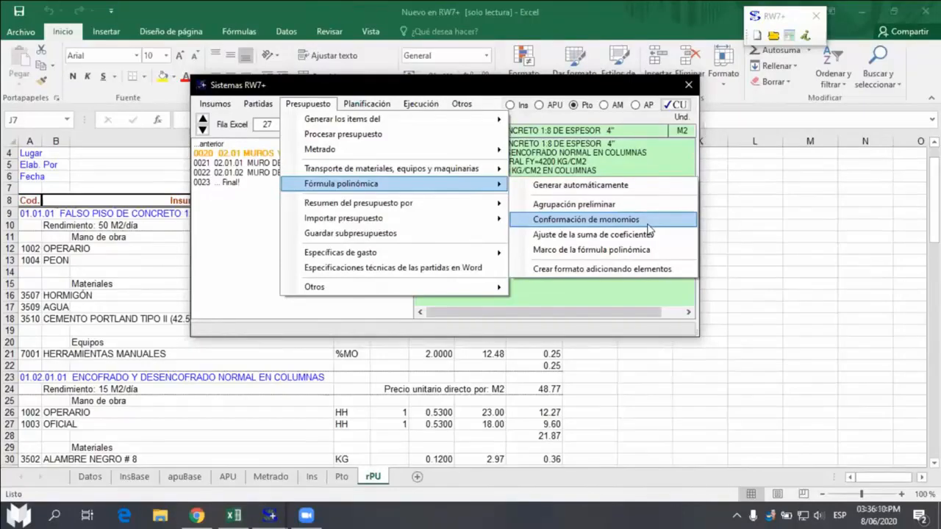
{"action": "left_click", "coordinate": [601, 189]}
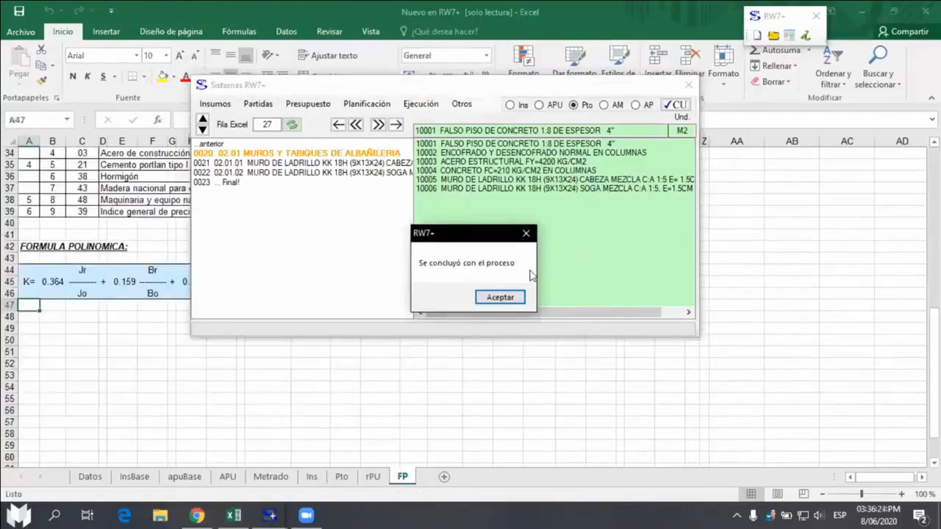
{"action": "left_click", "coordinate": [499, 297]}
{"action": "left_click", "coordinate": [149, 341]}
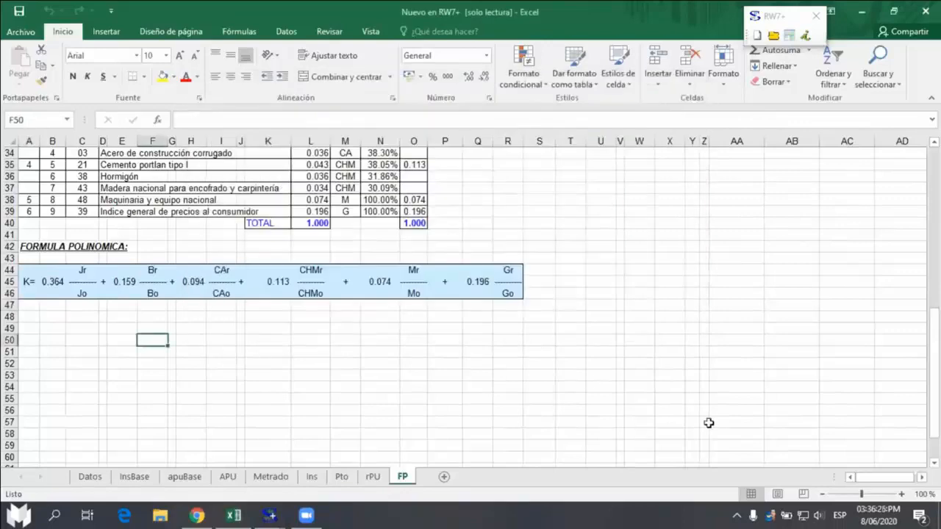
{"action": "left_click", "coordinate": [901, 494]}
{"action": "left_click", "coordinate": [901, 495]}
{"action": "left_click", "coordinate": [901, 495]}
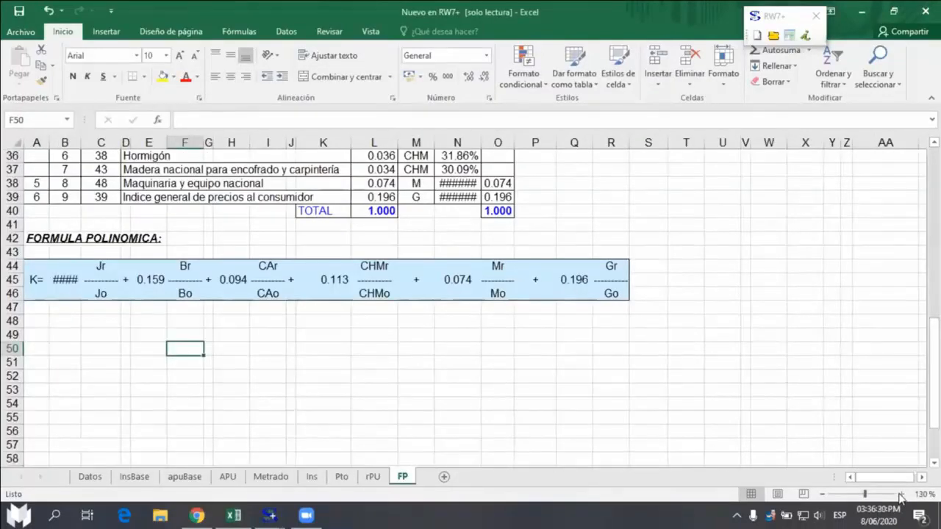
{"action": "left_click", "coordinate": [901, 494]}
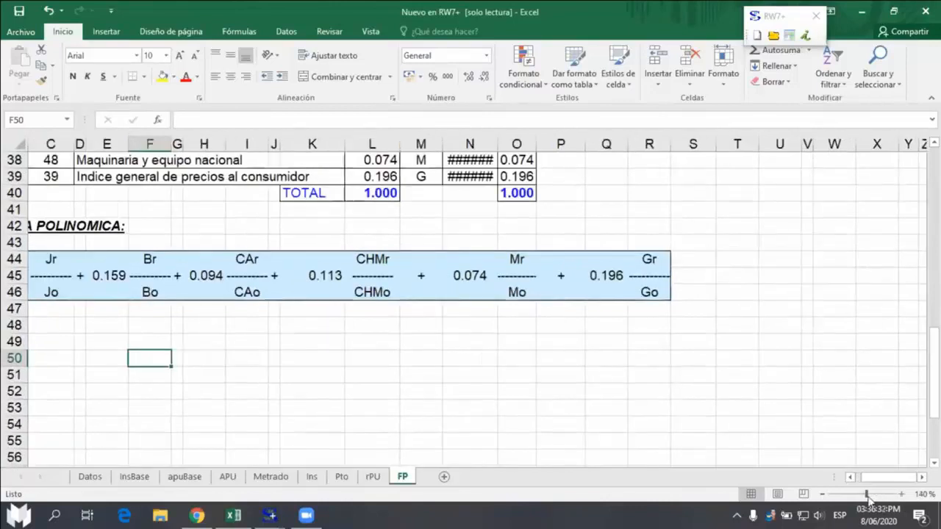
Step: Widen columns B and N of the FP sheet so the polynomial formula's values display in full
{"action": "left_click", "coordinate": [850, 477]}
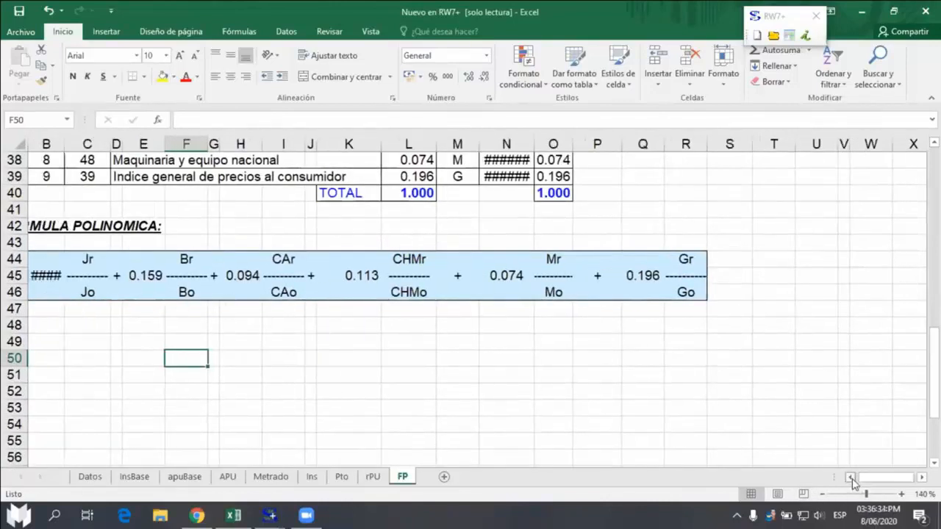
{"action": "left_click", "coordinate": [851, 477]}
{"action": "left_click_drag", "start_coordinate": [97, 145], "coordinate": [100, 145]}
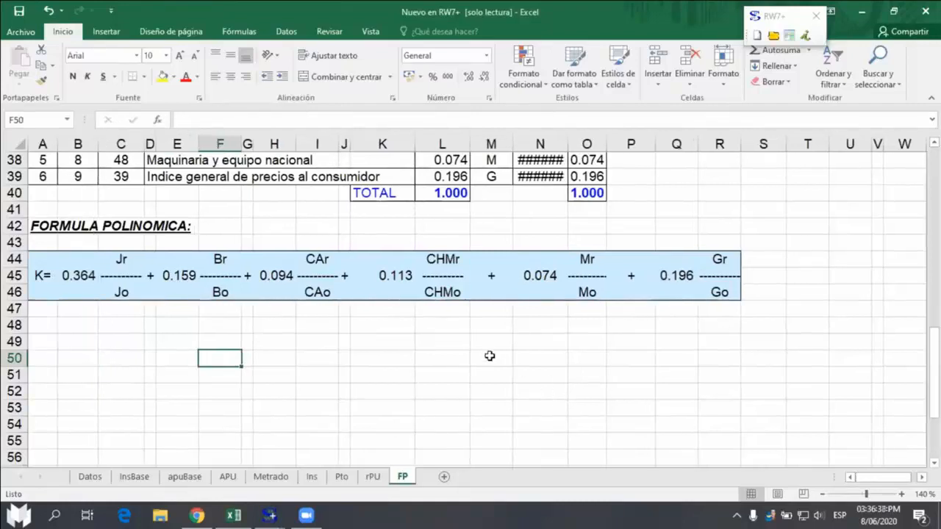
{"action": "left_click_drag", "start_coordinate": [567, 144], "coordinate": [574, 145]}
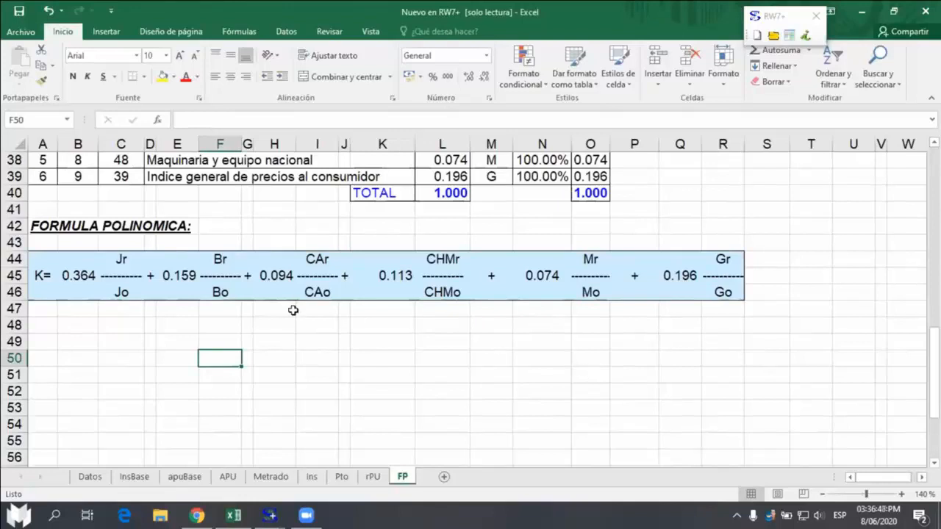
Step: Examine the numerator symbol and the coefficient of each of the six terms in the polynomial formula
{"action": "left_click", "coordinate": [124, 260]}
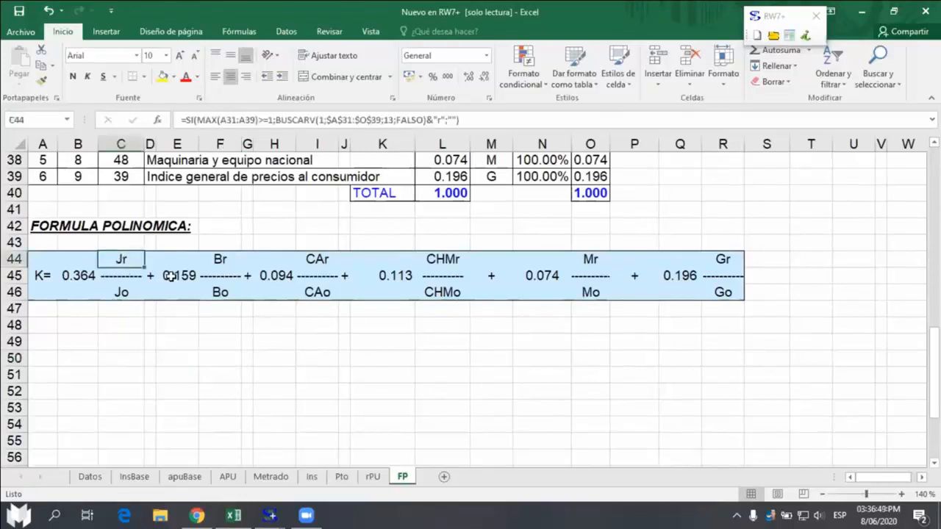
{"action": "left_click", "coordinate": [217, 262]}
{"action": "left_click", "coordinate": [313, 262]}
{"action": "left_click", "coordinate": [435, 258]}
{"action": "left_click", "coordinate": [589, 259]}
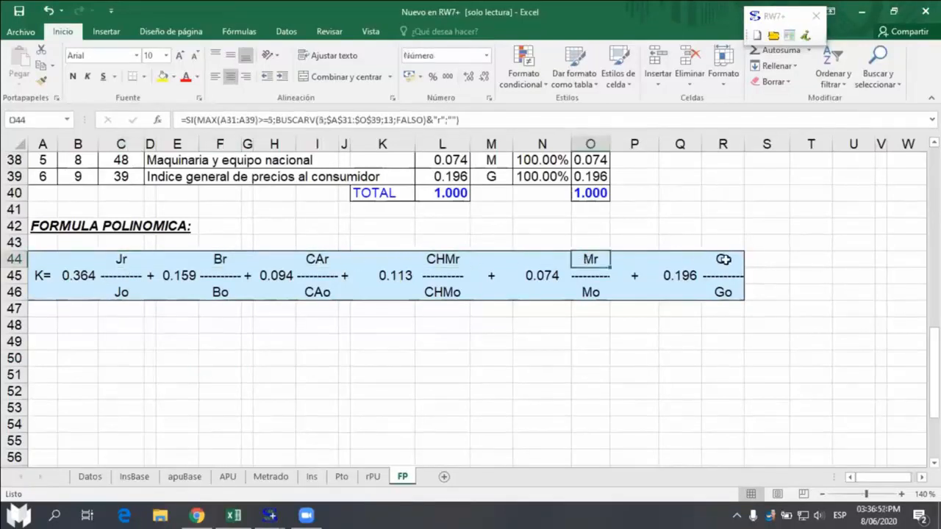
{"action": "left_click", "coordinate": [724, 259]}
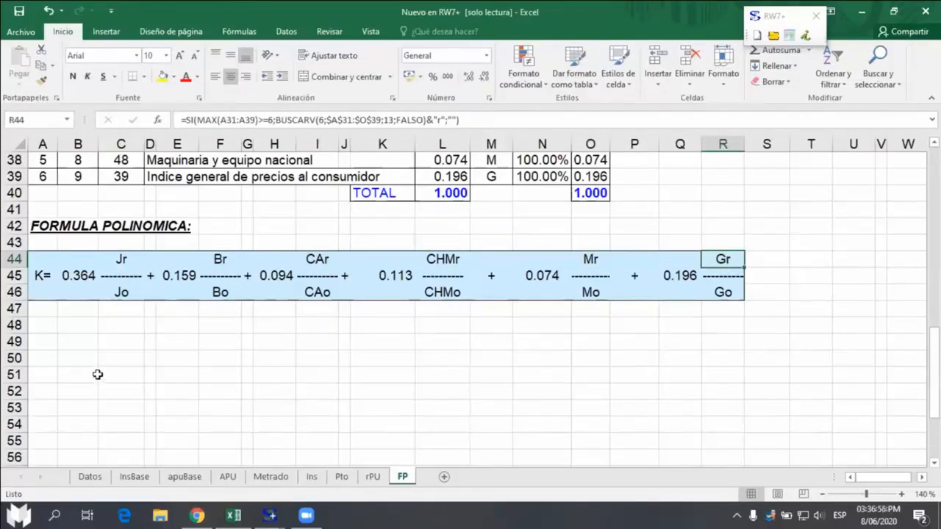
{"action": "left_click", "coordinate": [78, 275]}
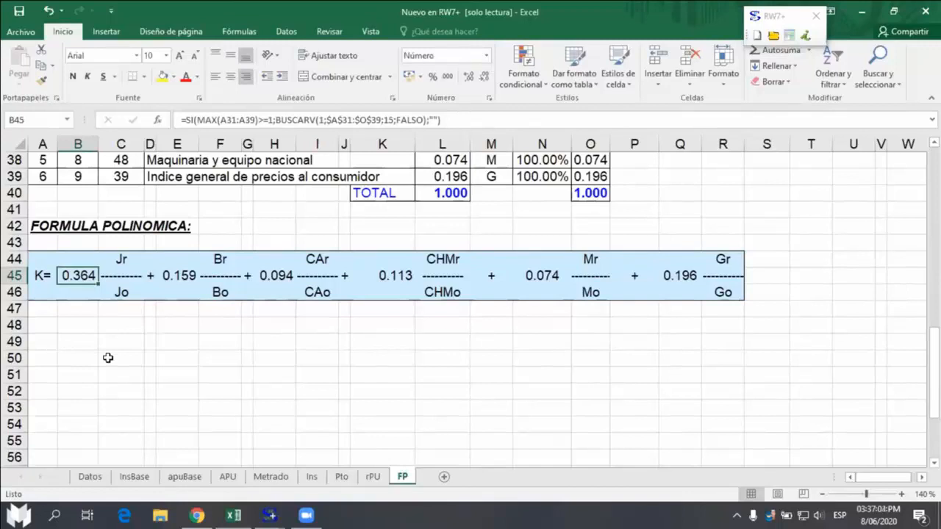
{"action": "left_click", "coordinate": [175, 277]}
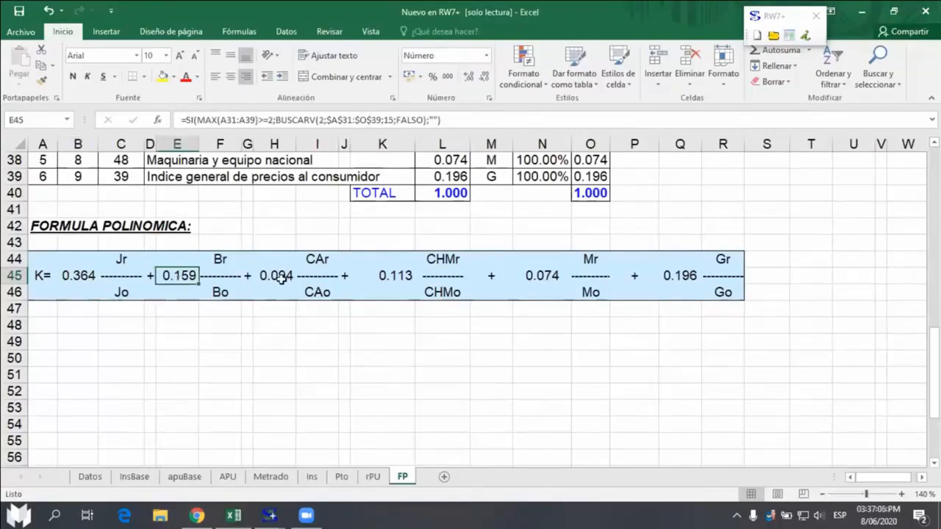
{"action": "left_click", "coordinate": [277, 277]}
{"action": "left_click", "coordinate": [388, 276]}
{"action": "left_click", "coordinate": [543, 276]}
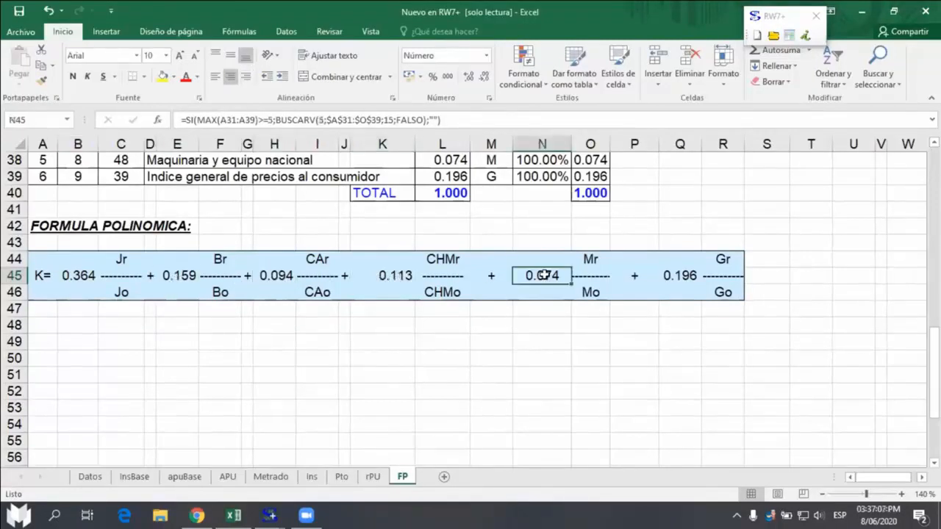
{"action": "left_click", "coordinate": [664, 277]}
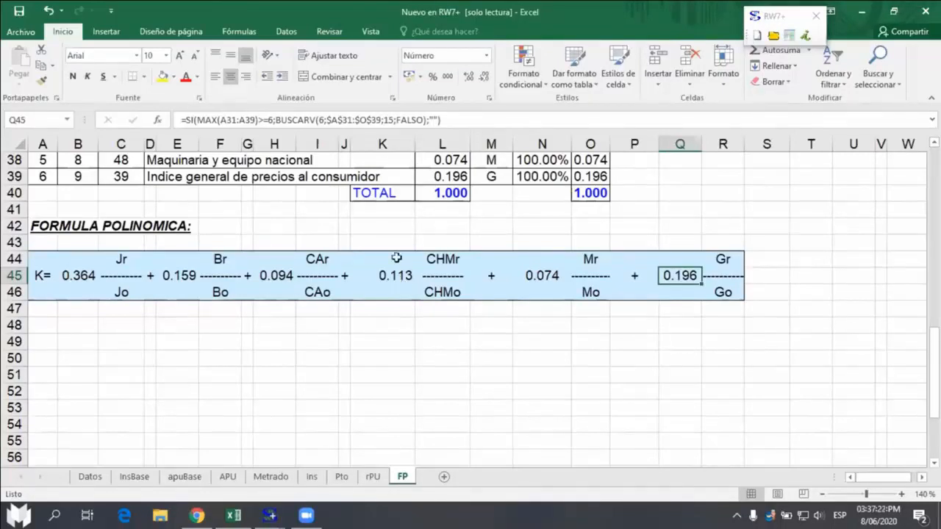
Step: Inspect the CHM and CA index symbols and go over all six coefficients of the polynomial formula again
{"action": "left_click", "coordinate": [439, 258]}
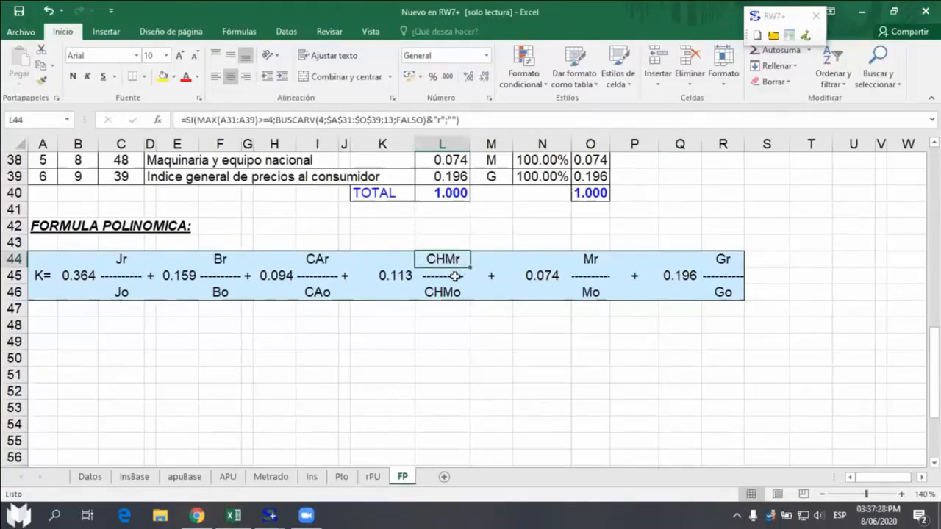
{"action": "left_click", "coordinate": [445, 293]}
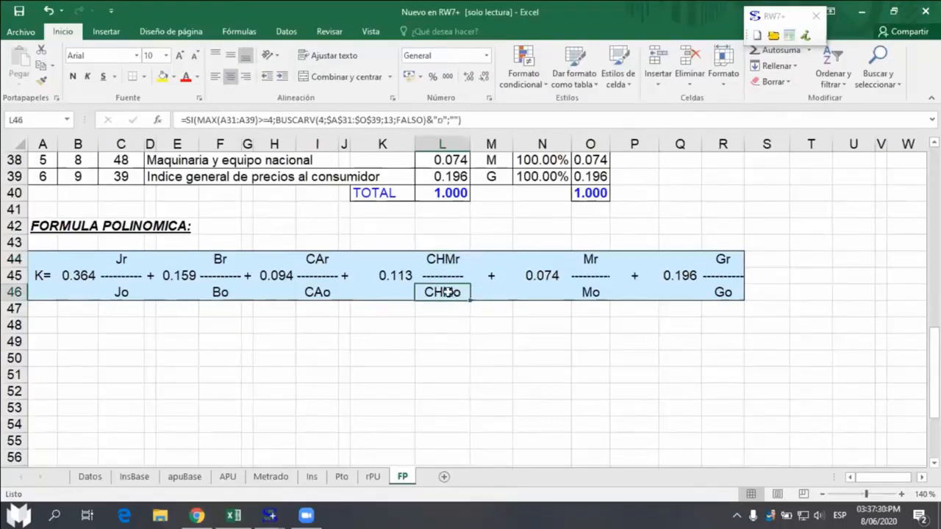
{"action": "left_click", "coordinate": [445, 259]}
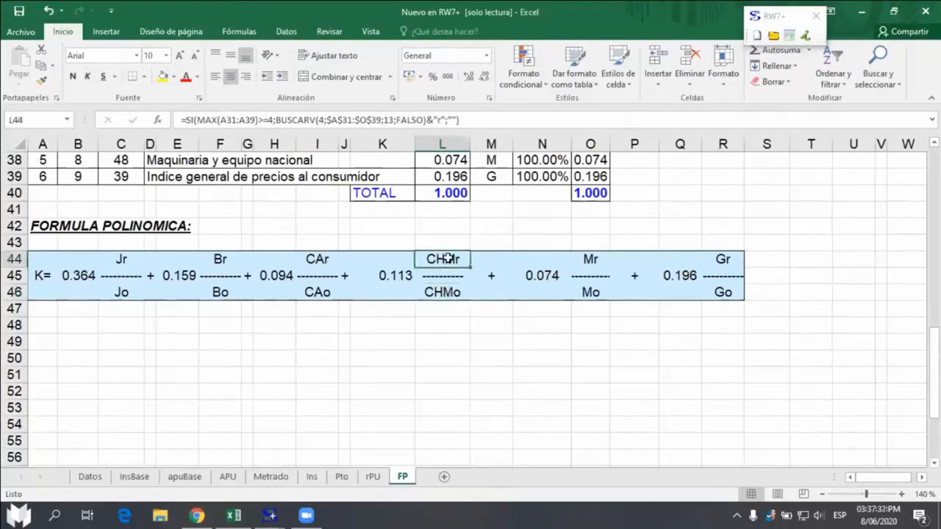
{"action": "left_click", "coordinate": [318, 259]}
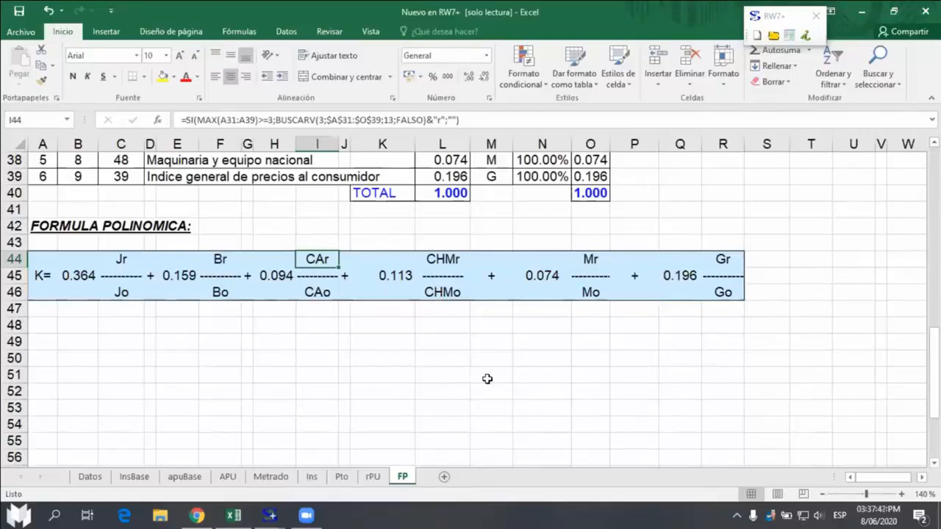
{"action": "left_click", "coordinate": [76, 279]}
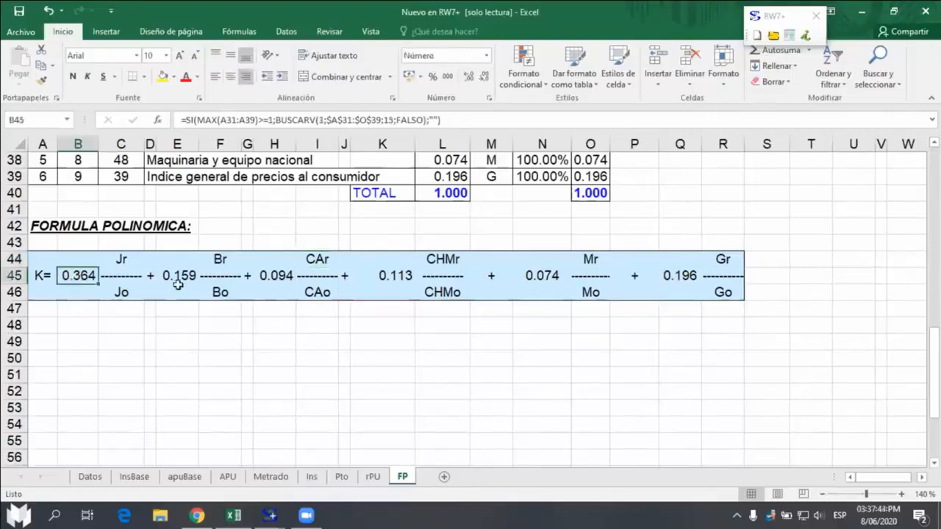
{"action": "left_click", "coordinate": [181, 277]}
{"action": "left_click", "coordinate": [279, 277]}
{"action": "left_click", "coordinate": [393, 276]}
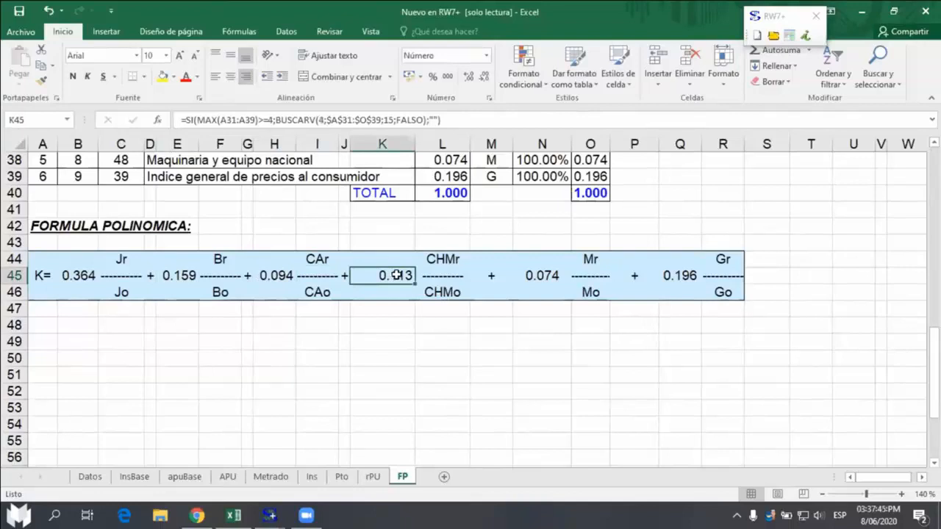
{"action": "left_click", "coordinate": [542, 276]}
{"action": "left_click", "coordinate": [687, 274]}
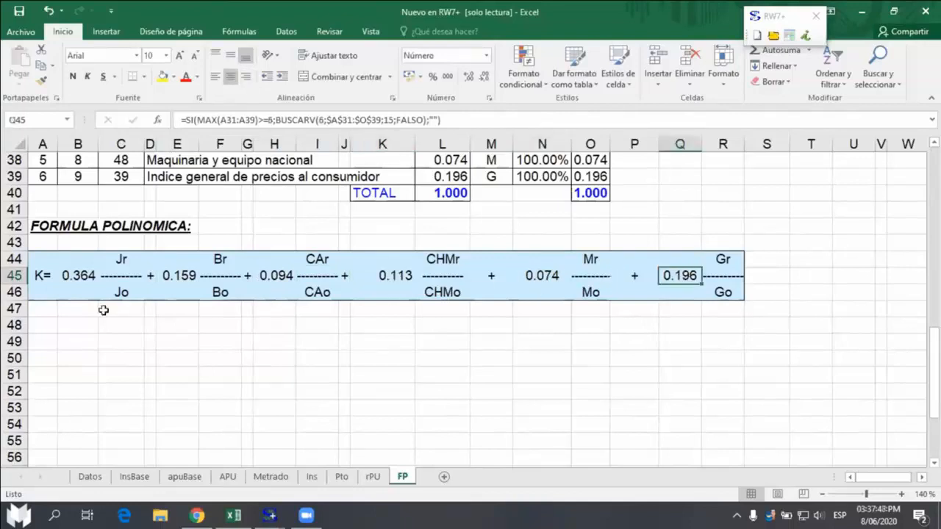
{"action": "left_click", "coordinate": [73, 280]}
{"action": "left_click", "coordinate": [162, 281]}
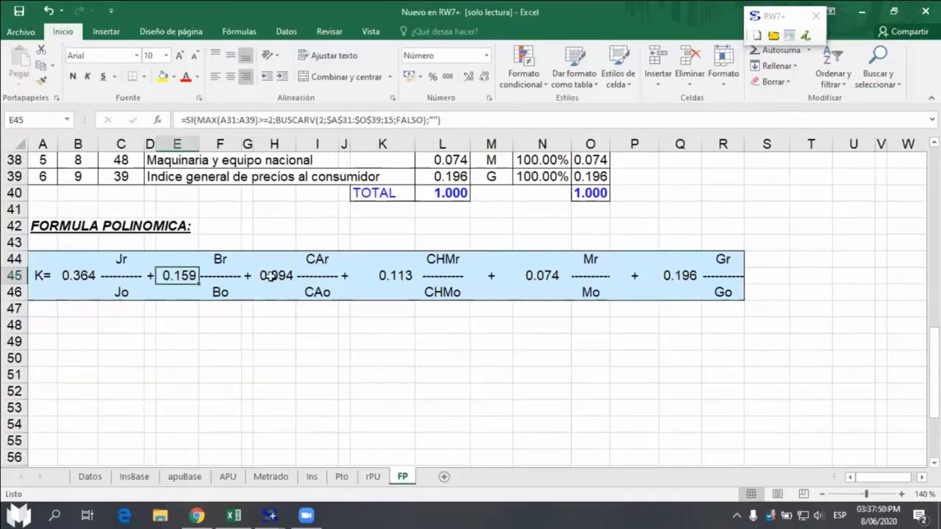
{"action": "left_click", "coordinate": [262, 278]}
{"action": "left_click", "coordinate": [375, 276]}
{"action": "left_click", "coordinate": [542, 278]}
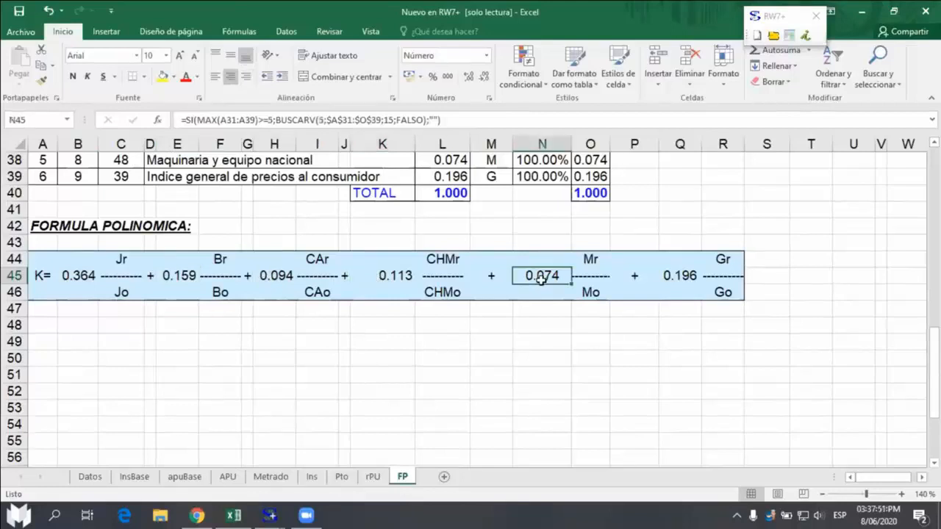
{"action": "left_click", "coordinate": [676, 279]}
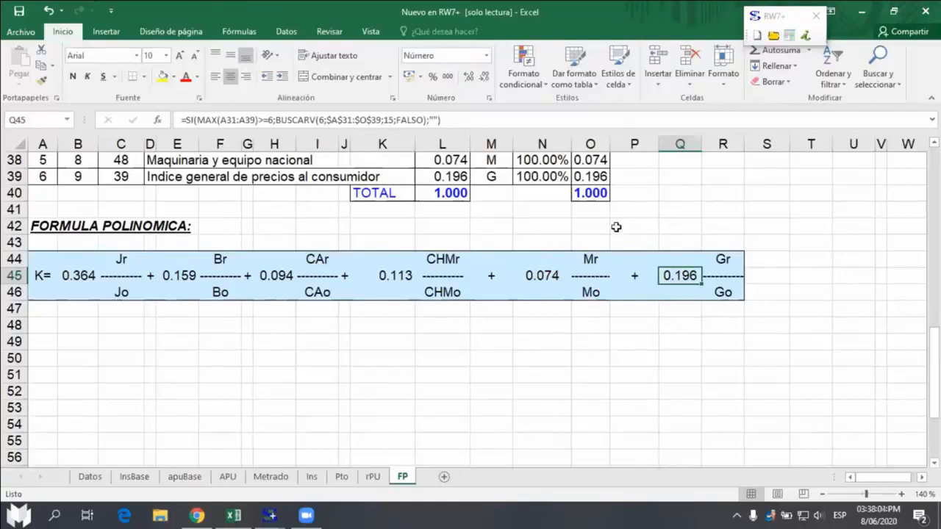
Step: Check the COEF. MON. total in the monomial table against the sum of its coefficients in O31:O39
{"action": "left_click", "coordinate": [592, 194]}
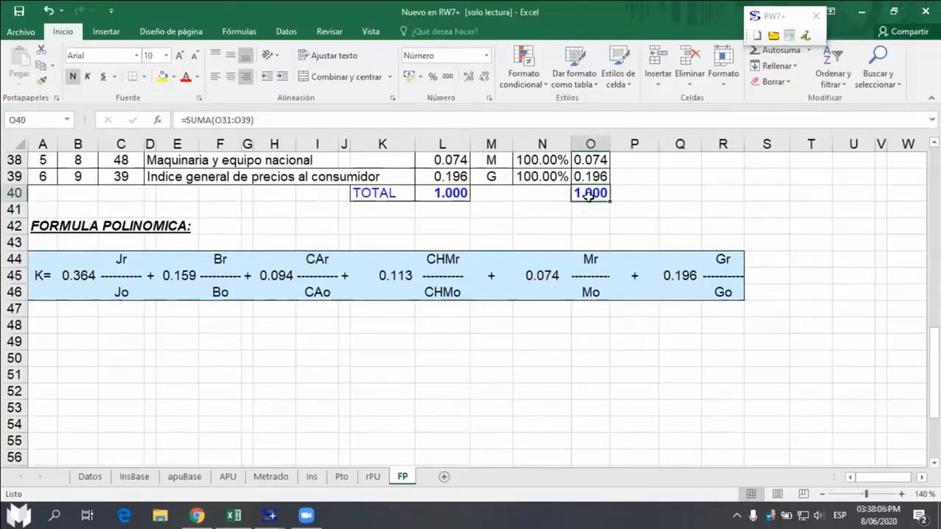
{"action": "scroll", "coordinate": [683, 228], "scroll_direction": "up", "scroll_amount": 2}
{"action": "scroll", "coordinate": [684, 228], "scroll_direction": "up", "scroll_amount": 1}
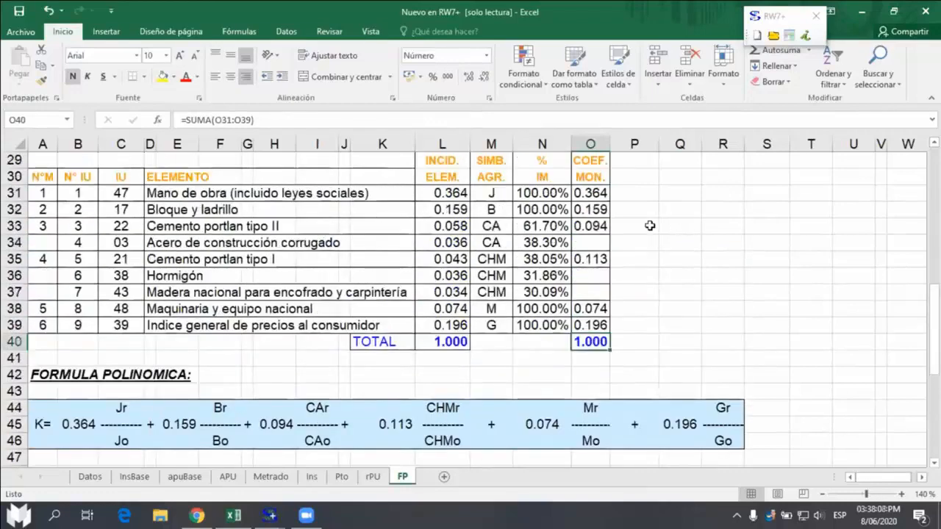
{"action": "left_click_drag", "start_coordinate": [592, 194], "coordinate": [590, 327]}
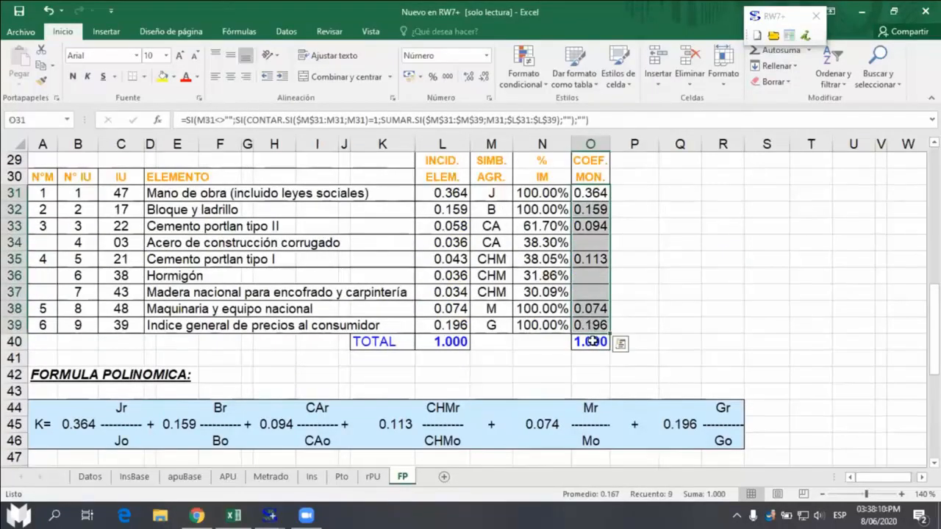
{"action": "left_click", "coordinate": [592, 340]}
{"action": "left_click", "coordinate": [674, 324]}
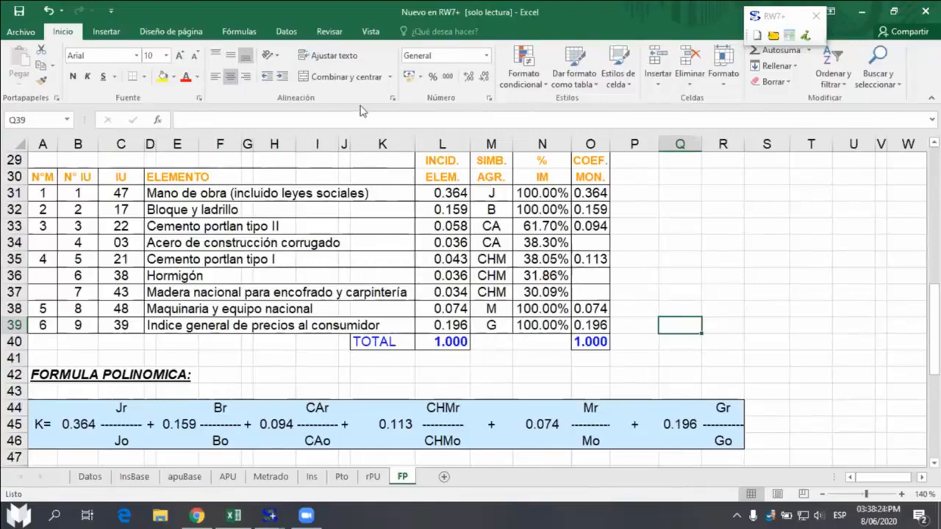
Step: Generate the technical specifications of the partidas in Word with RW7+, checking the ESPECIFICACIONES TECNICAS title in the Word document before continuing
{"action": "left_click", "coordinate": [772, 21]}
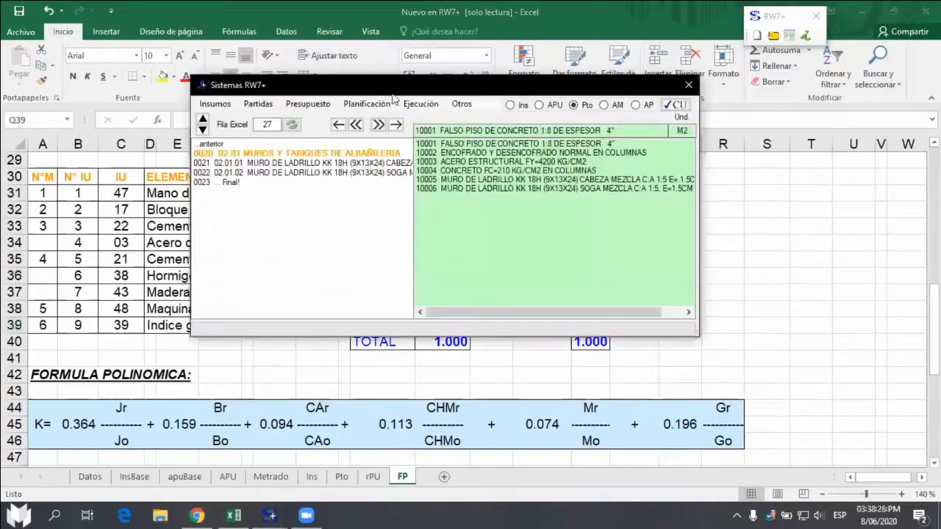
{"action": "left_click_drag", "start_coordinate": [386, 93], "coordinate": [357, 82]}
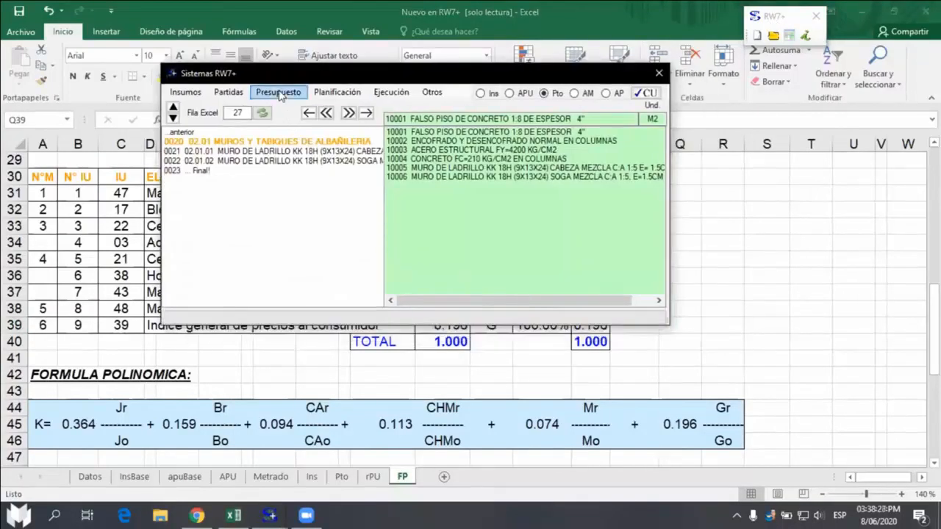
{"action": "left_click", "coordinate": [278, 93]}
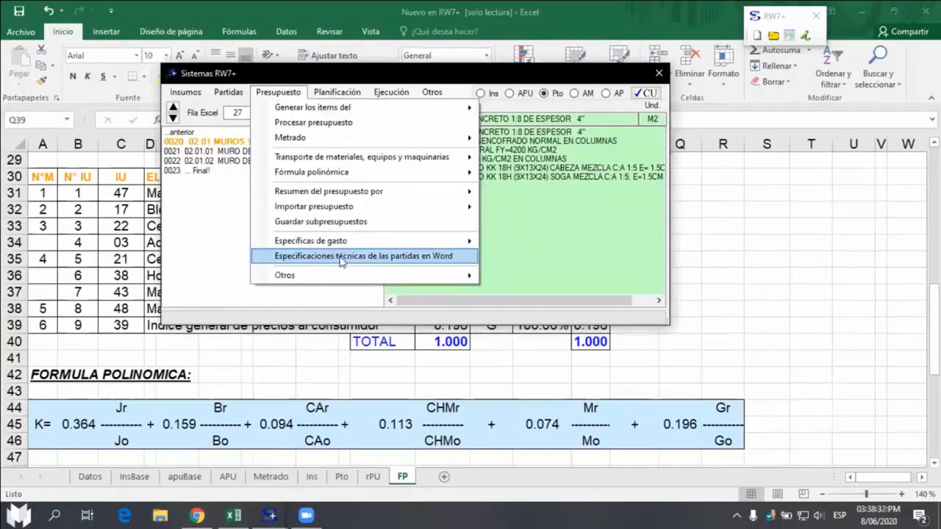
{"action": "left_click", "coordinate": [388, 258]}
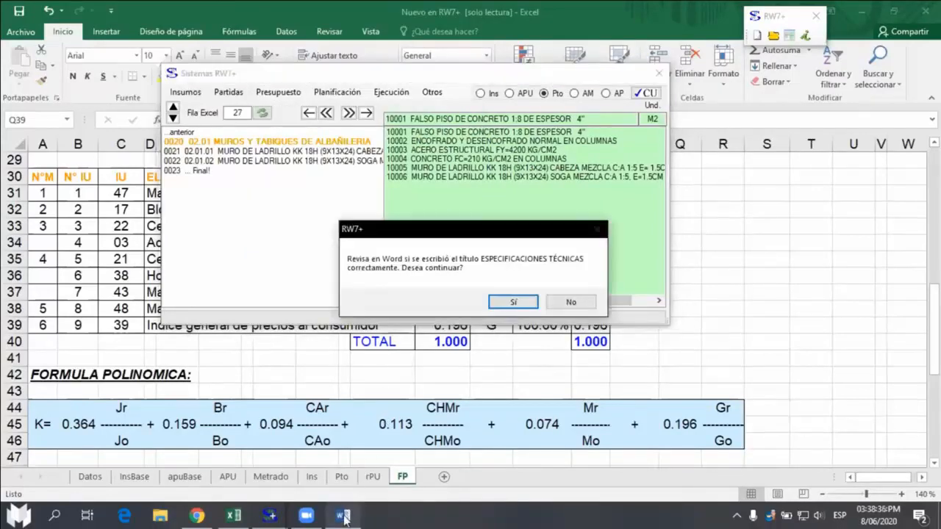
{"action": "left_click", "coordinate": [345, 517]}
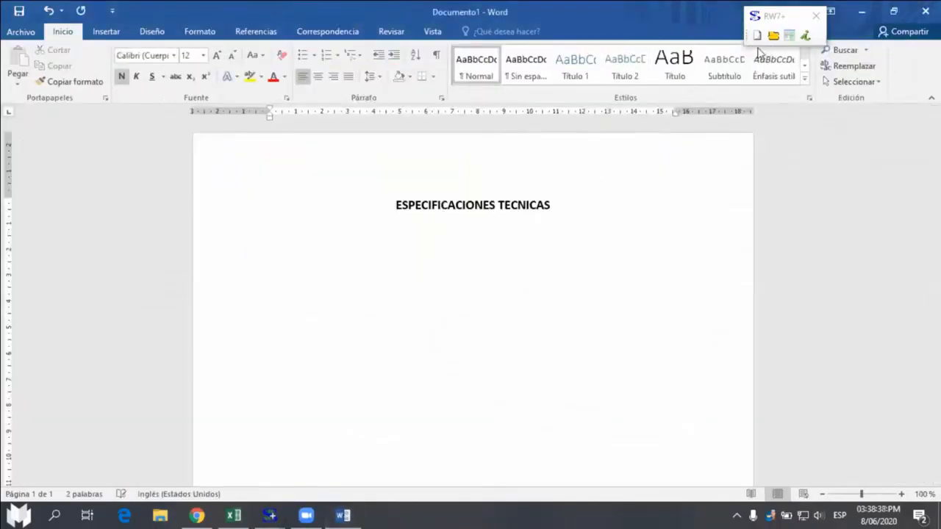
{"action": "left_click", "coordinate": [763, 22]}
{"action": "left_click", "coordinate": [514, 302]}
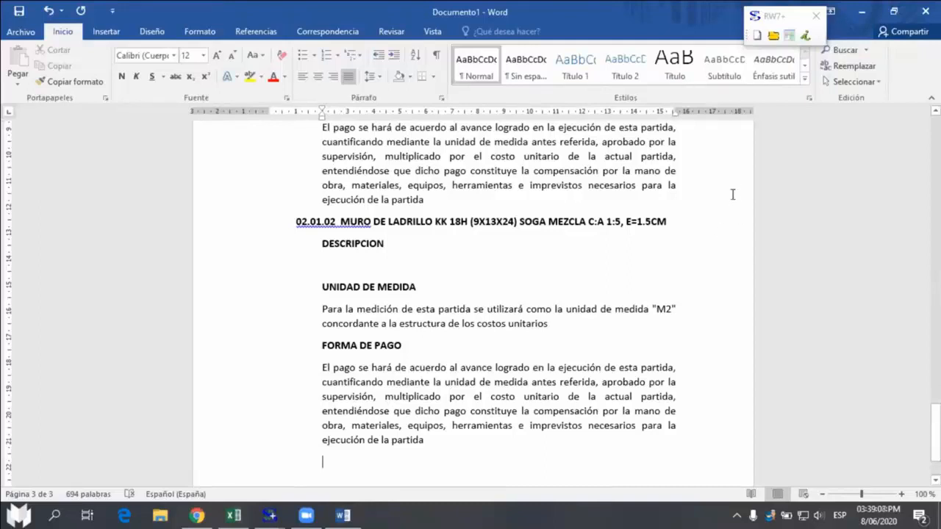
{"action": "left_click", "coordinate": [789, 35]}
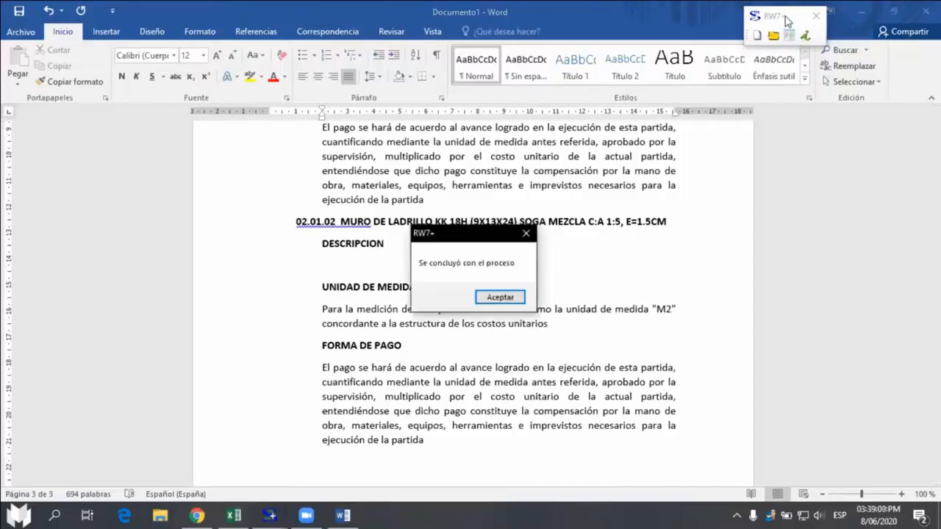
{"action": "left_click", "coordinate": [494, 298]}
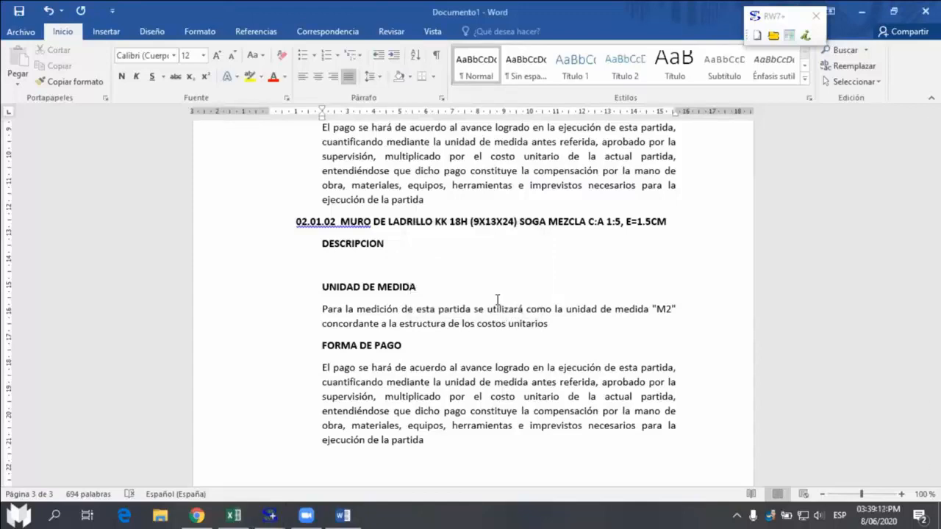
Step: Bring up the Sistemas RW7+ window again and close it together with the floating RW7+ toolbar
{"action": "double_click", "coordinate": [777, 21]}
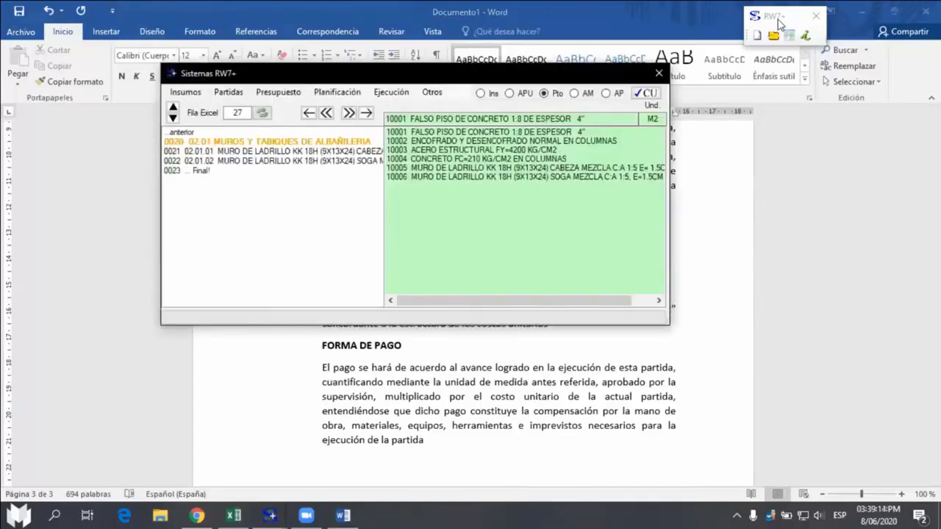
{"action": "left_click", "coordinate": [659, 74]}
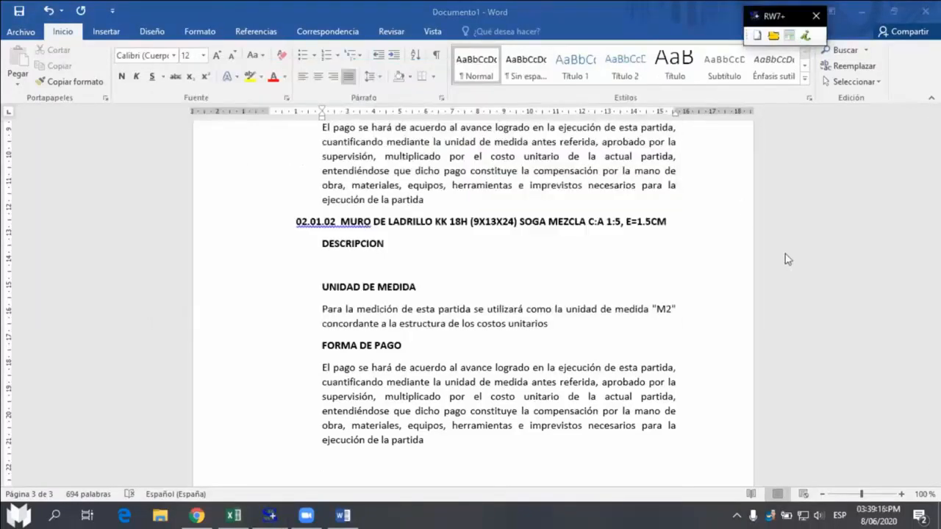
{"action": "left_click", "coordinate": [813, 17]}
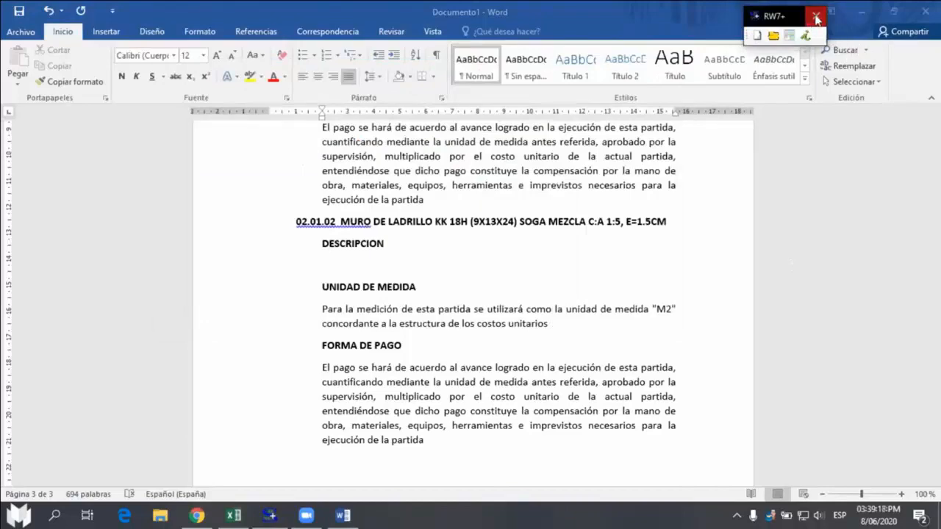
Step: Close the Word document and the Nuevo en RW7+ budget without saving, and relaunch RW7+ from the desktop as administrator
{"action": "left_click", "coordinate": [480, 286]}
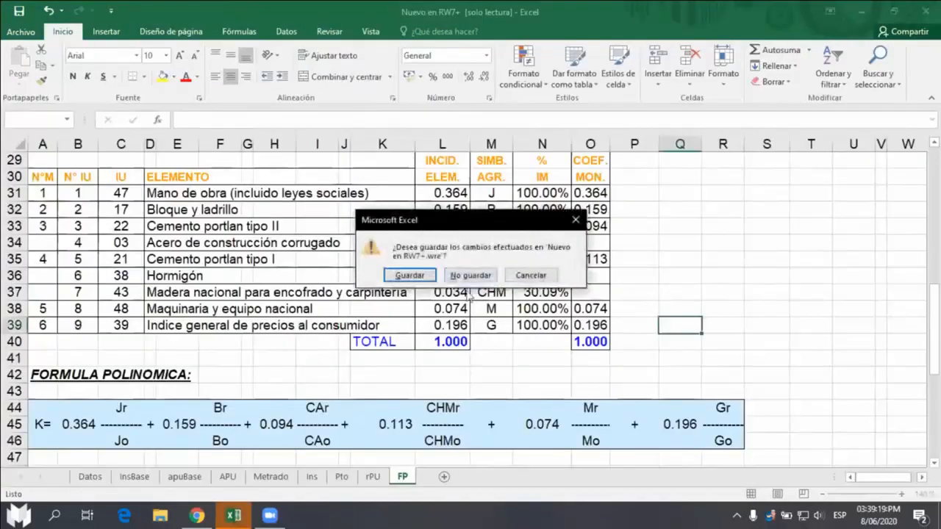
{"action": "left_click", "coordinate": [465, 282]}
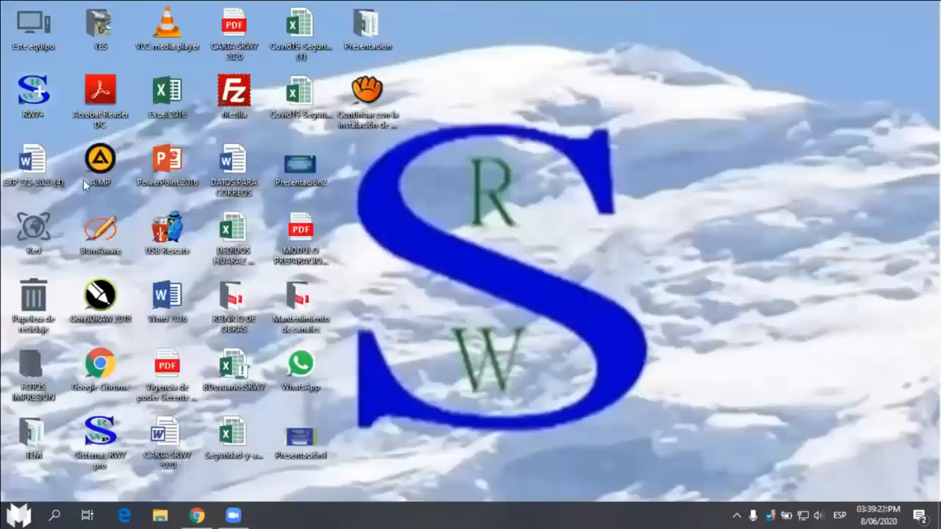
{"action": "right_click", "coordinate": [34, 93]}
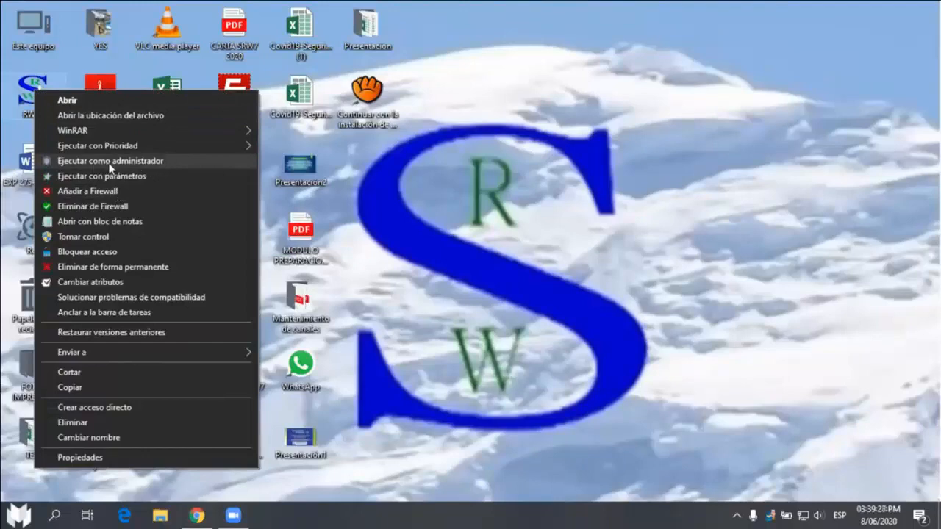
{"action": "left_click", "coordinate": [138, 161]}
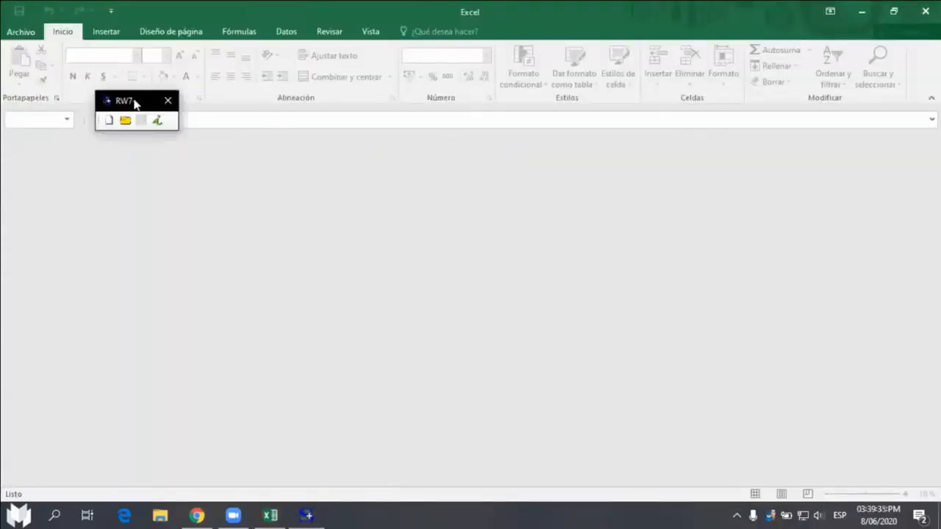
Step: Open the budget file Presupuesto de Inf. hidraulica en RW7+ from the Presentacion folder with RW7+
{"action": "left_click_drag", "start_coordinate": [136, 104], "coordinate": [798, 19]}
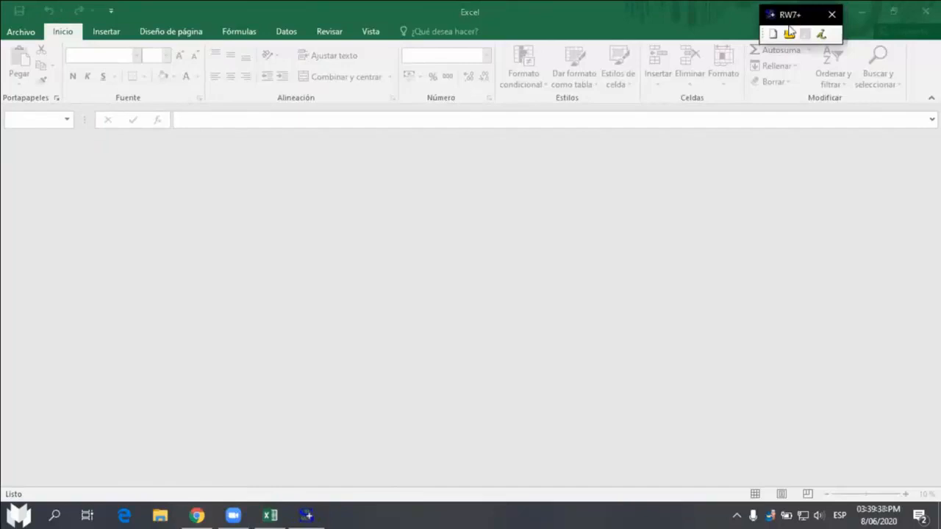
{"action": "left_click", "coordinate": [789, 34]}
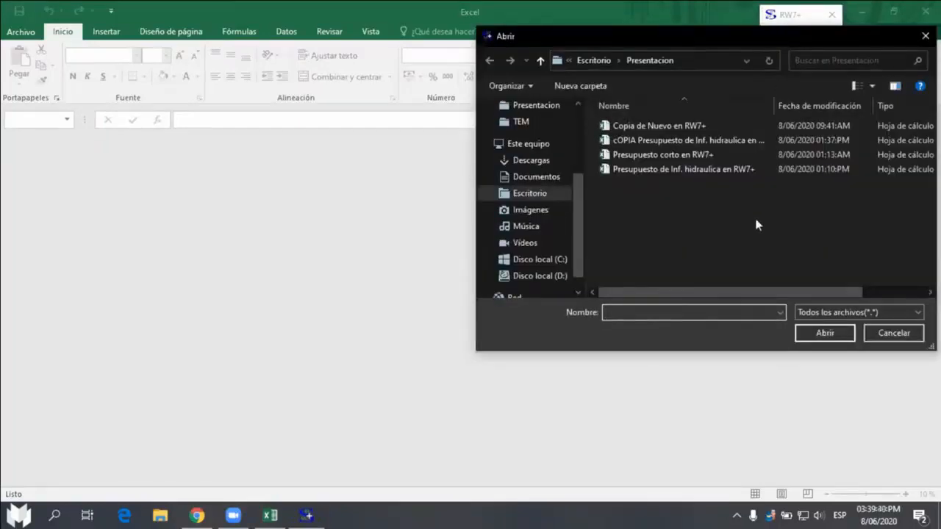
{"action": "left_click", "coordinate": [683, 170]}
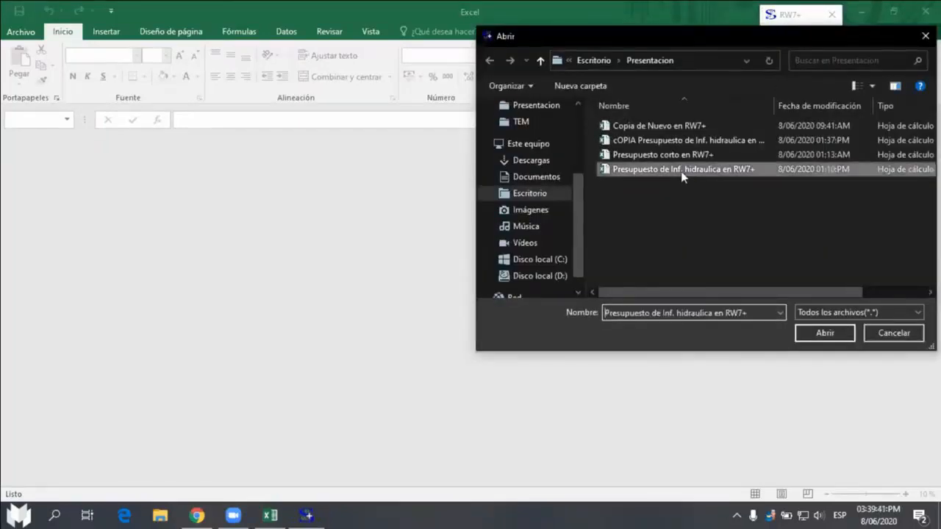
{"action": "left_click", "coordinate": [830, 331]}
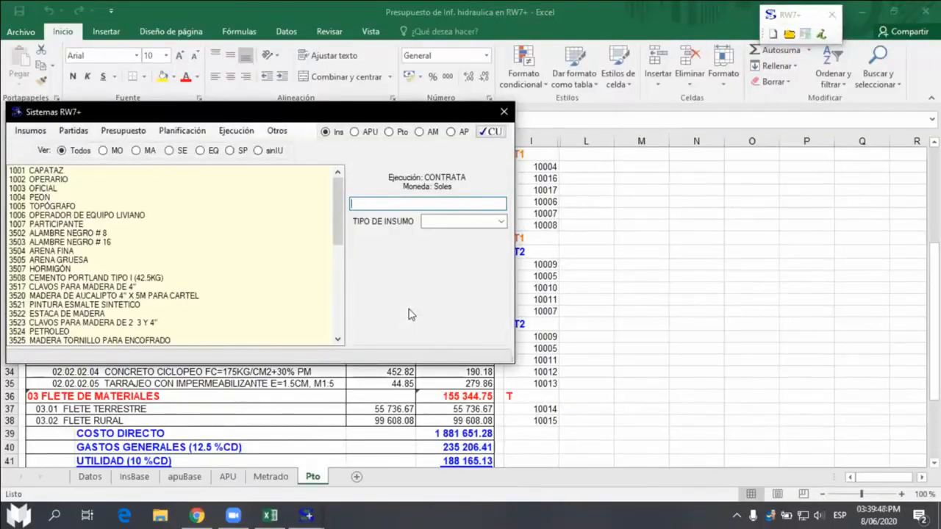
Step: Look over the partidas on the Pto sheet and go through the Datos, InsBase, apuBase, APU and Metrado sheets
{"action": "left_click", "coordinate": [681, 306]}
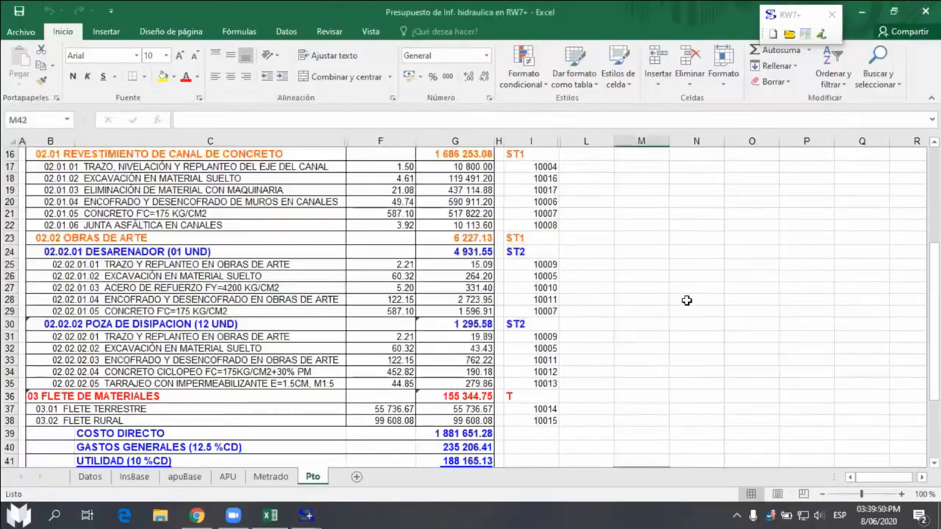
{"action": "scroll", "coordinate": [220, 353], "scroll_direction": "up", "scroll_amount": 1}
{"action": "scroll", "coordinate": [220, 353], "scroll_direction": "up", "scroll_amount": 4}
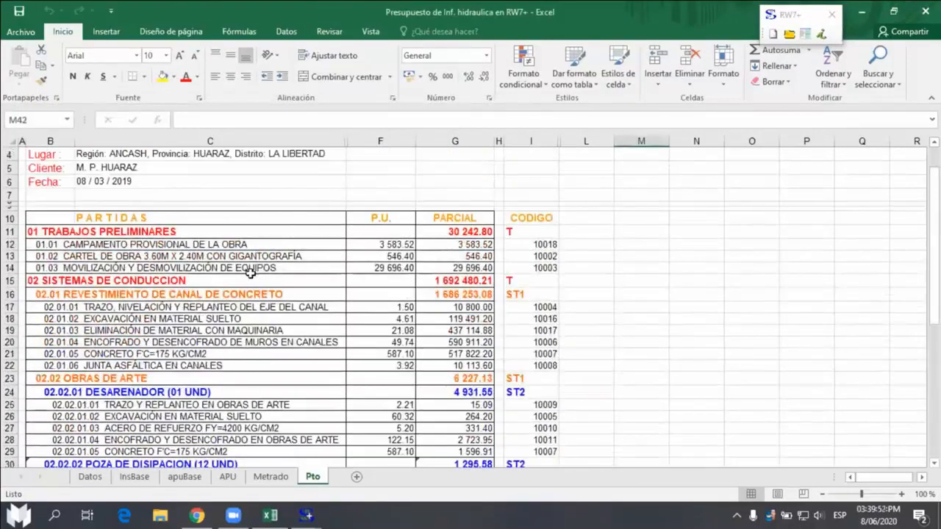
{"action": "scroll", "coordinate": [248, 272], "scroll_direction": "down", "scroll_amount": 4}
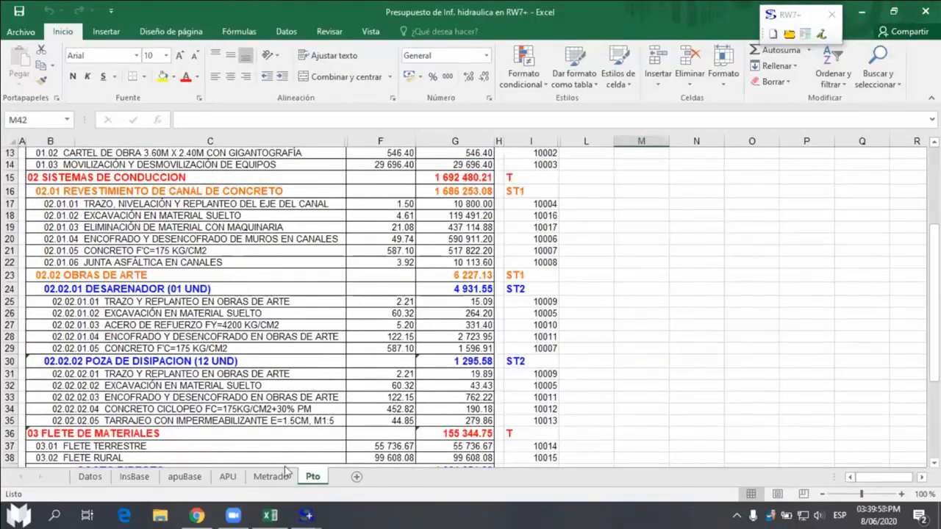
{"action": "left_click", "coordinate": [90, 477]}
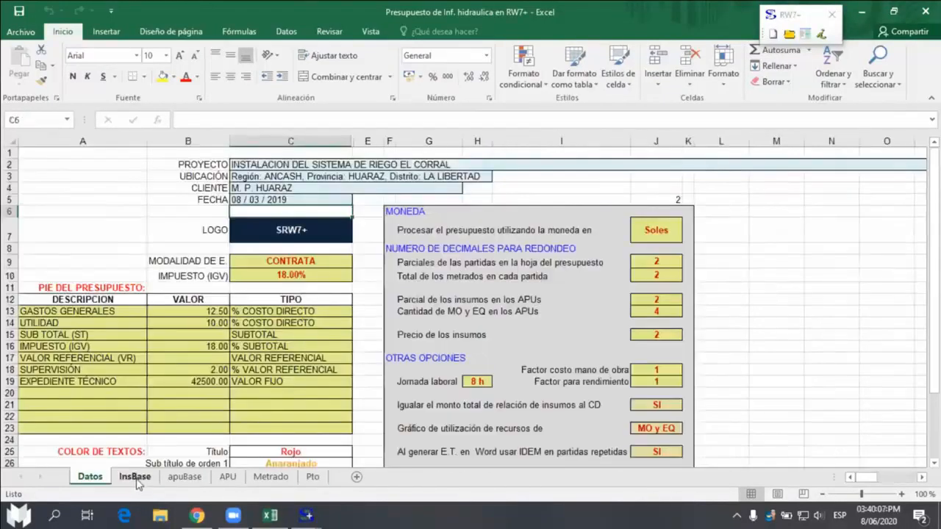
{"action": "left_click", "coordinate": [135, 477]}
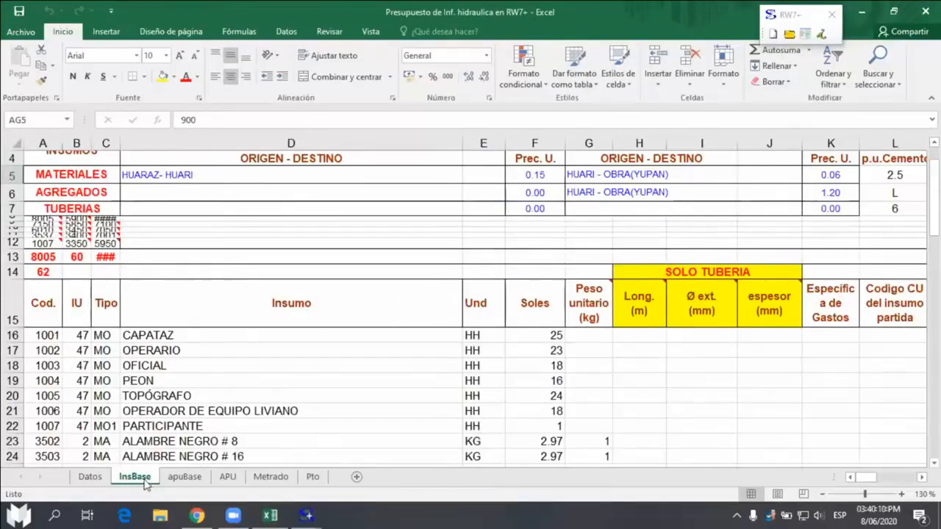
{"action": "left_click", "coordinate": [185, 477]}
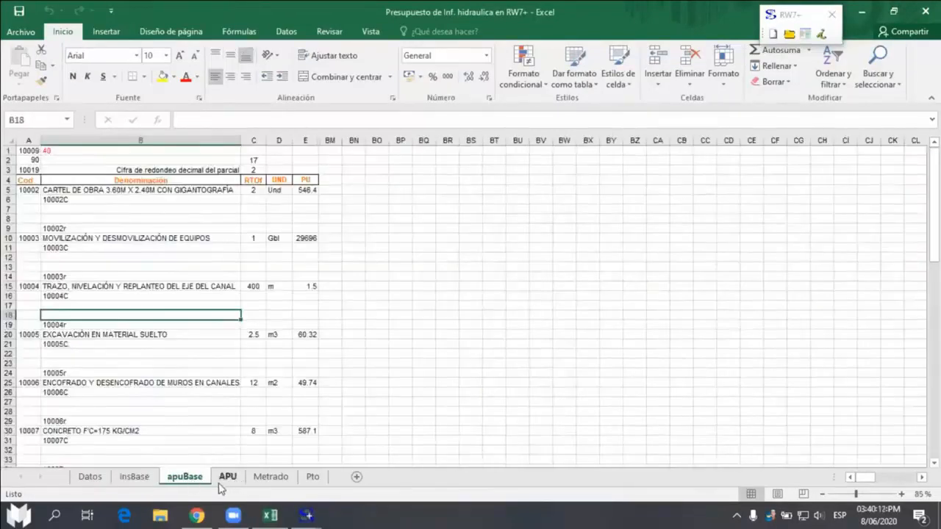
{"action": "left_click", "coordinate": [227, 477]}
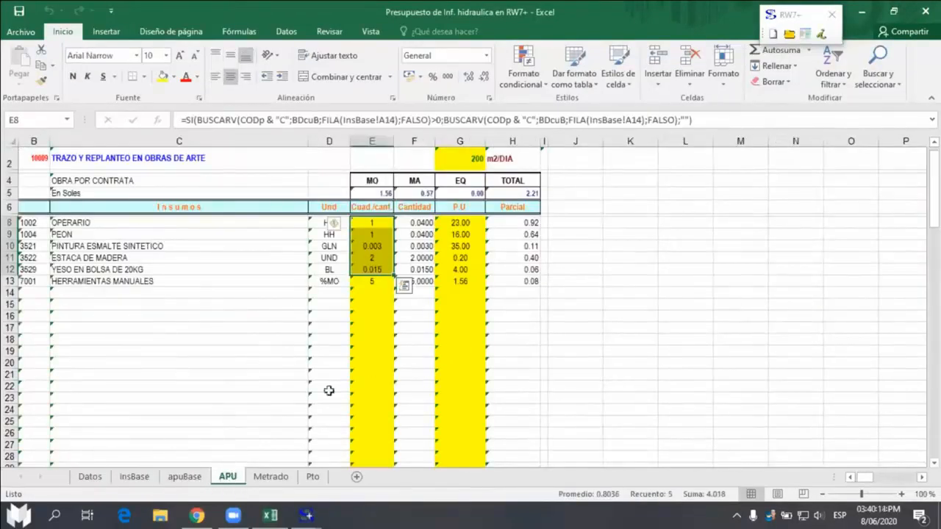
{"action": "left_click", "coordinate": [271, 477]}
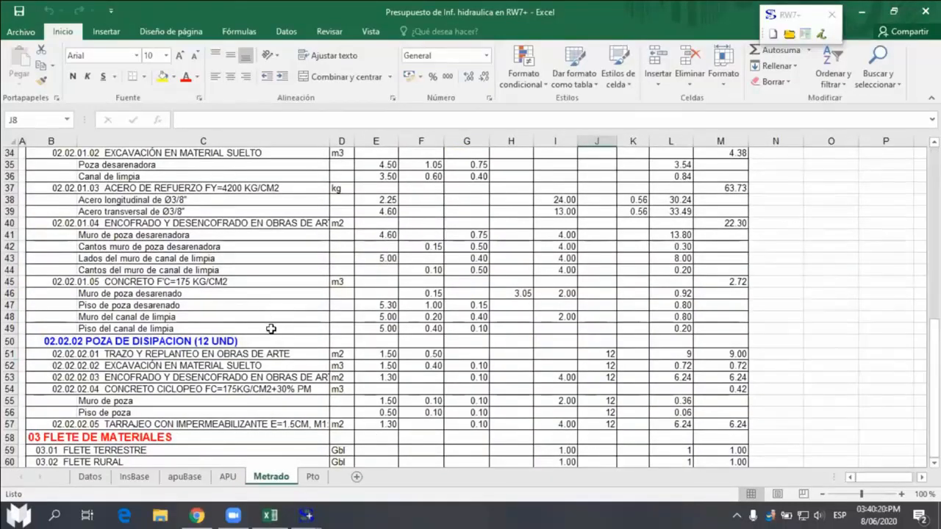
Step: Review the general budget on the Pto sheet, from the project header and partidas to MONTO TOTAL DEL PROYECTO
{"action": "left_click", "coordinate": [313, 478]}
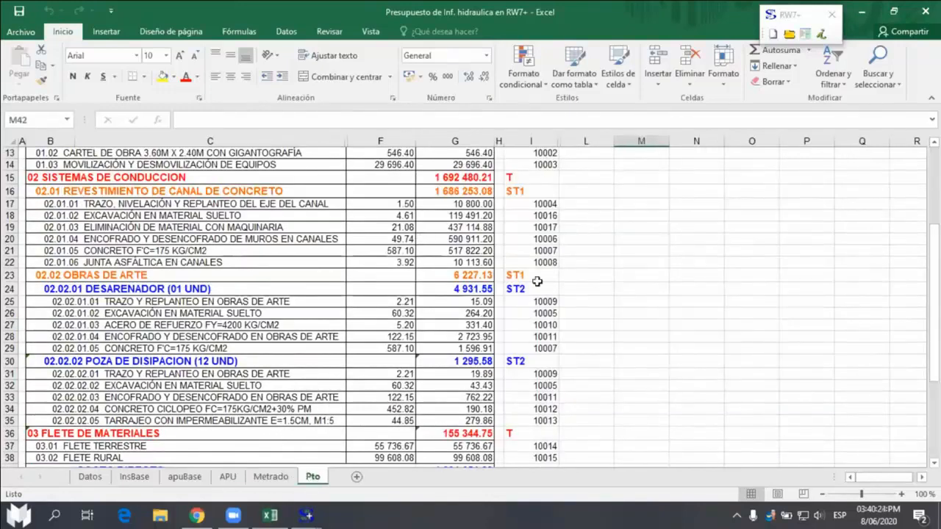
{"action": "scroll", "coordinate": [652, 302], "scroll_direction": "down", "scroll_amount": 4}
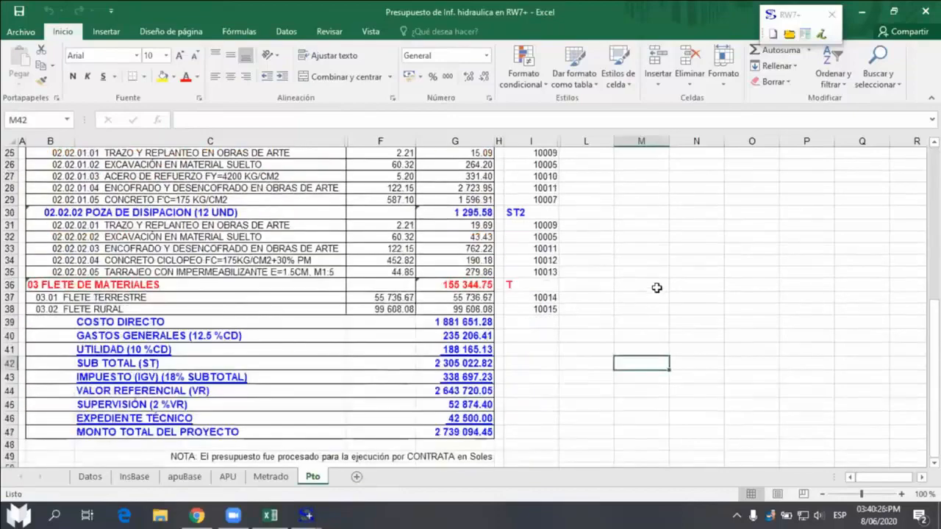
{"action": "scroll", "coordinate": [665, 304], "scroll_direction": "down", "scroll_amount": 1}
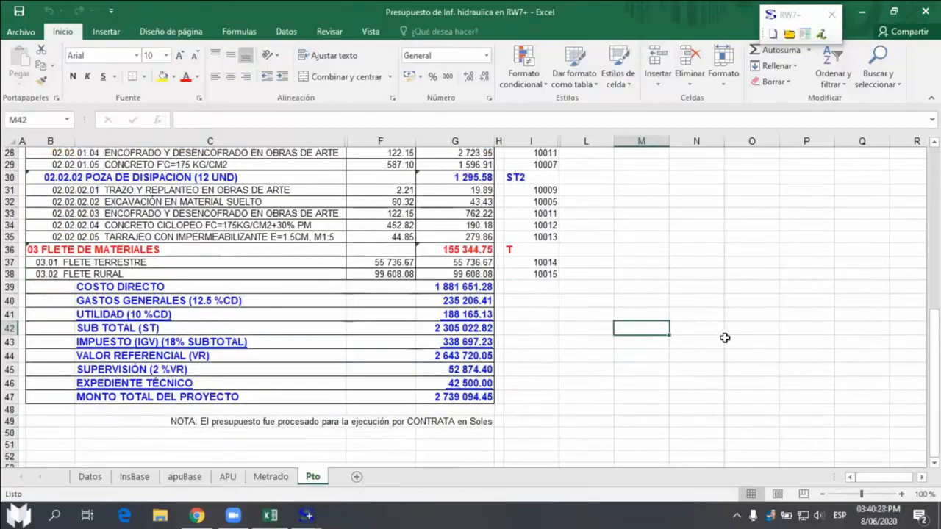
{"action": "scroll", "coordinate": [725, 338], "scroll_direction": "up", "scroll_amount": 5}
{"action": "scroll", "coordinate": [724, 339], "scroll_direction": "up", "scroll_amount": 4}
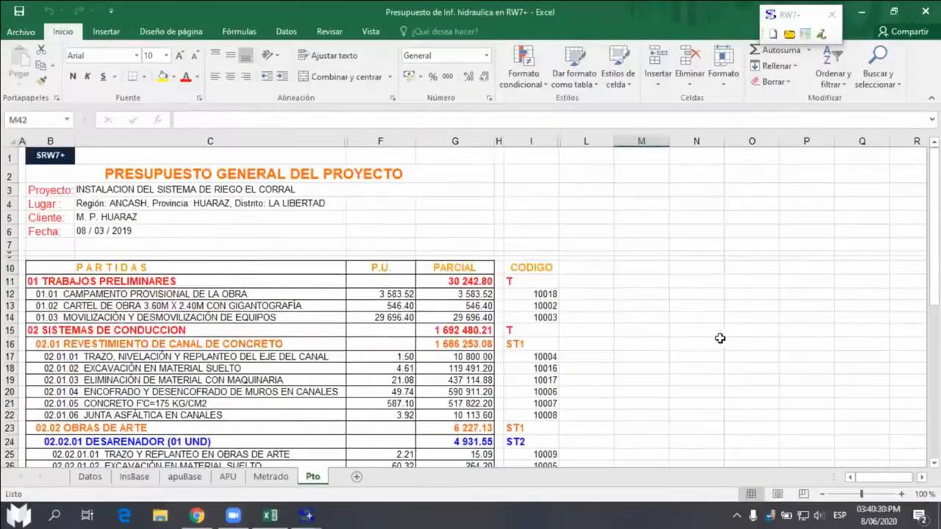
{"action": "scroll", "coordinate": [663, 331], "scroll_direction": "down", "scroll_amount": 1}
{"action": "scroll", "coordinate": [663, 331], "scroll_direction": "down", "scroll_amount": 3}
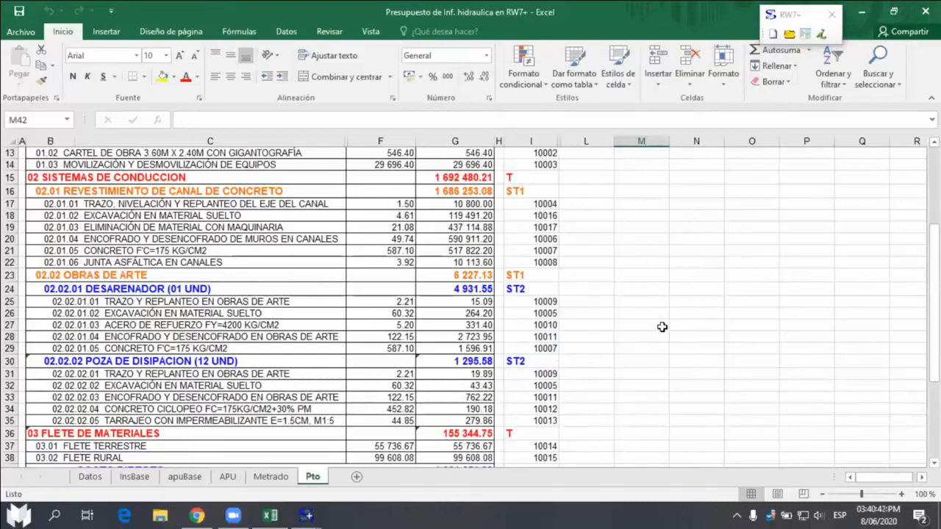
Step: Examine the 03 FLETE DE MATERIALES rows 36 to 38 and the unit price and partial cells of FLETE TERRESTRE and FLETE RURAL
{"action": "left_click", "coordinate": [365, 361]}
{"action": "scroll", "coordinate": [294, 339], "scroll_direction": "down", "scroll_amount": 3}
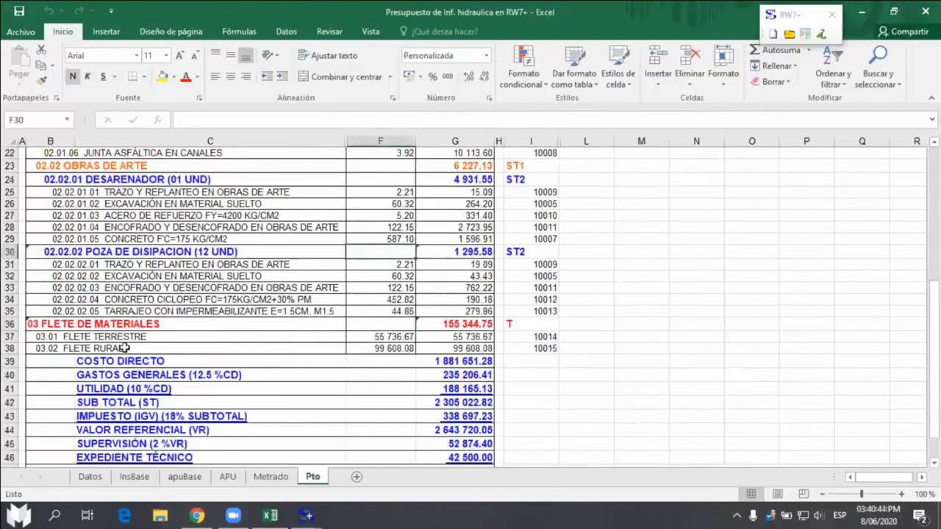
{"action": "left_click_drag", "start_coordinate": [11, 323], "coordinate": [118, 343]}
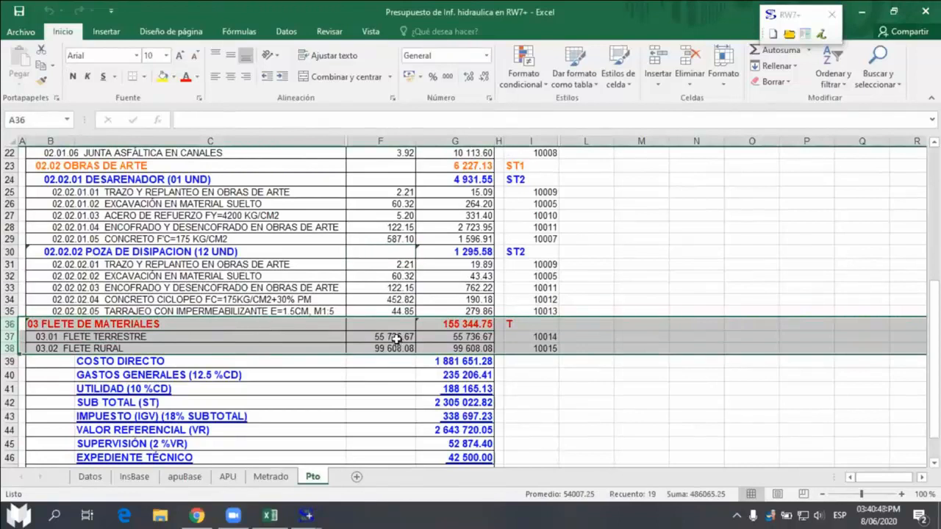
{"action": "left_click_drag", "start_coordinate": [395, 338], "coordinate": [453, 351]}
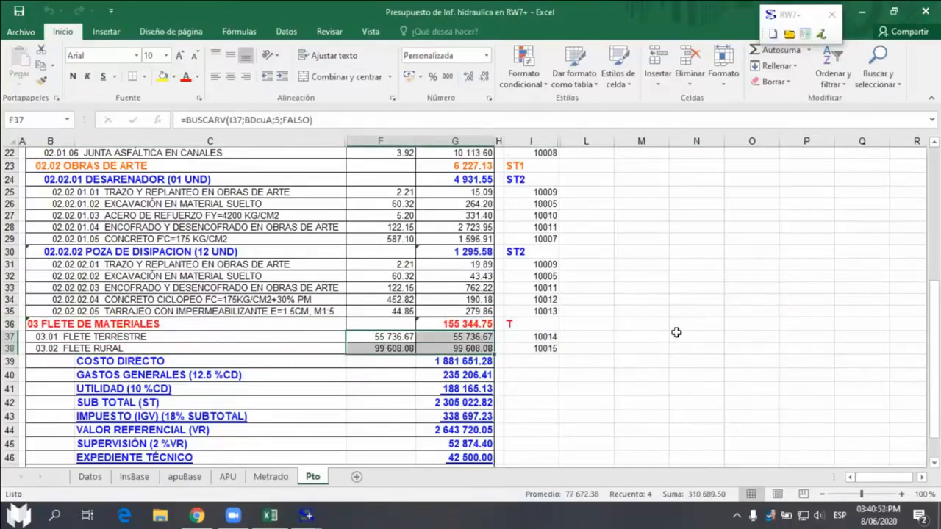
{"action": "left_click", "coordinate": [393, 337]}
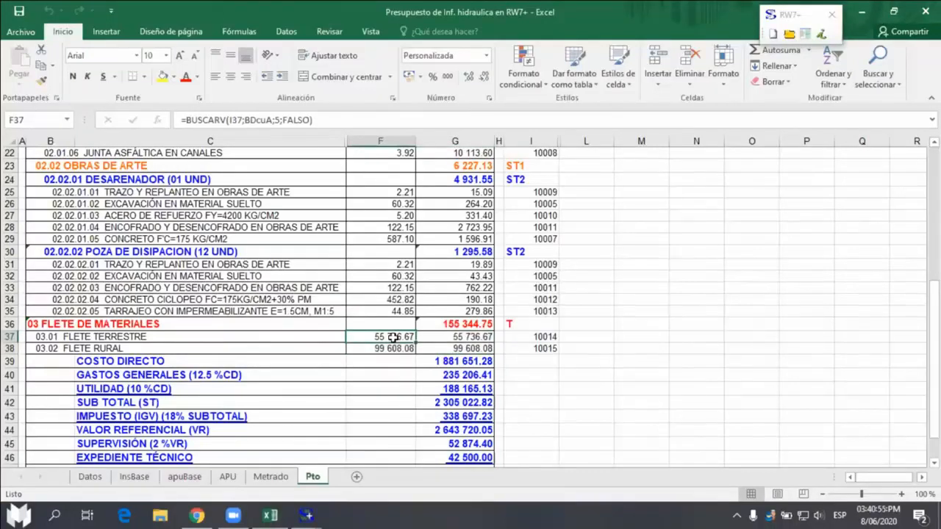
Step: Generate the Flete terrestre y rural calculation with RW7+, keeping the unit prices and routes already entered in the freight data
{"action": "left_click", "coordinate": [791, 17]}
{"action": "left_click_drag", "start_coordinate": [300, 117], "coordinate": [408, 75]}
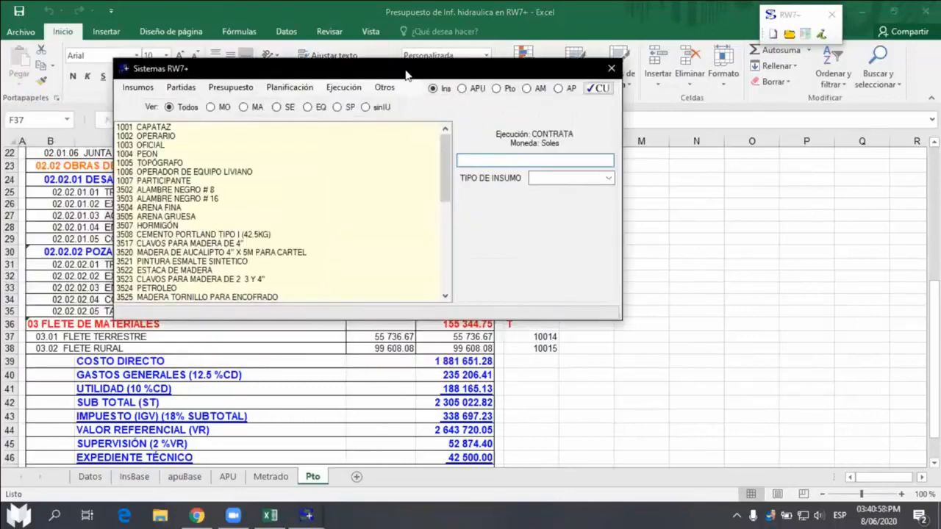
{"action": "left_click", "coordinate": [228, 89]}
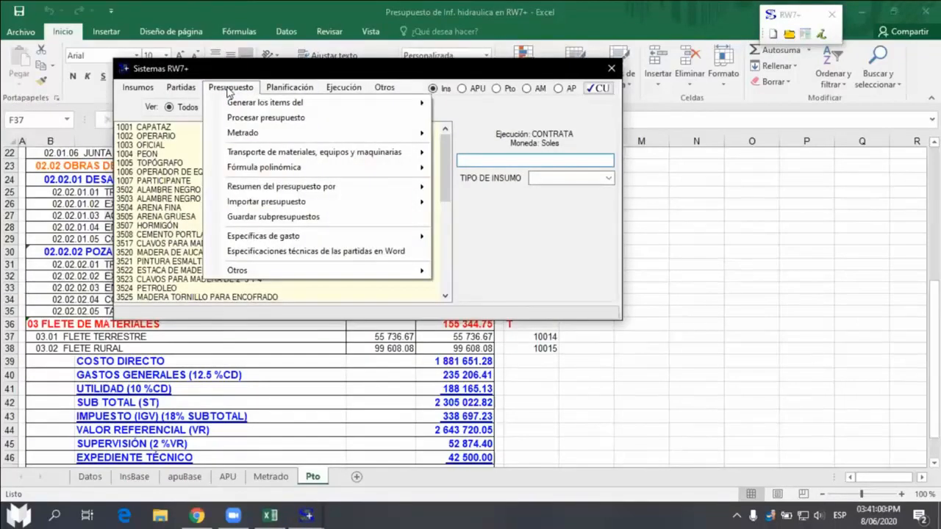
{"action": "mouse_move", "coordinate": [334, 158]}
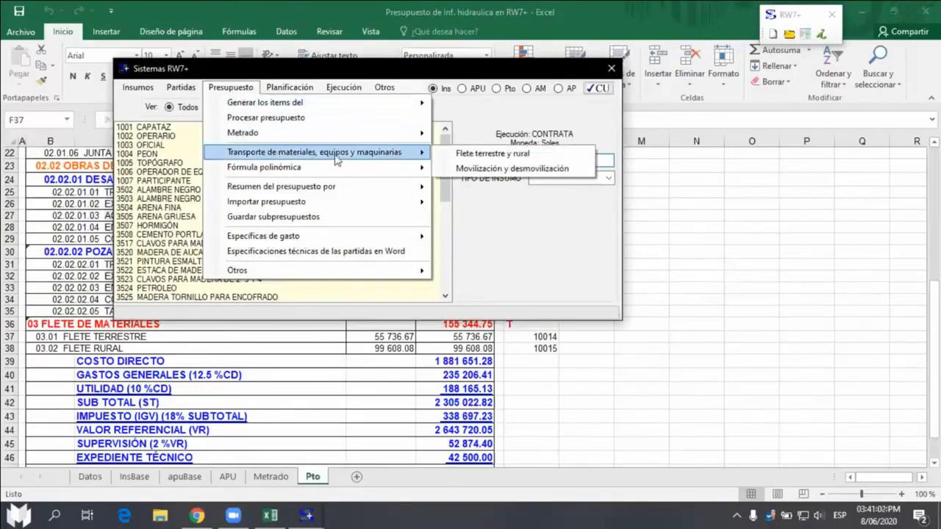
{"action": "left_click", "coordinate": [514, 155]}
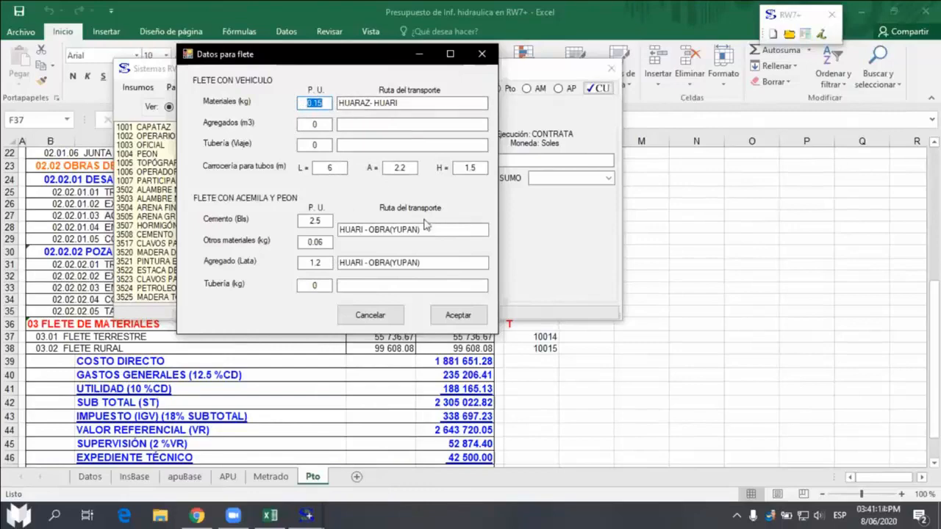
{"action": "left_click", "coordinate": [457, 314]}
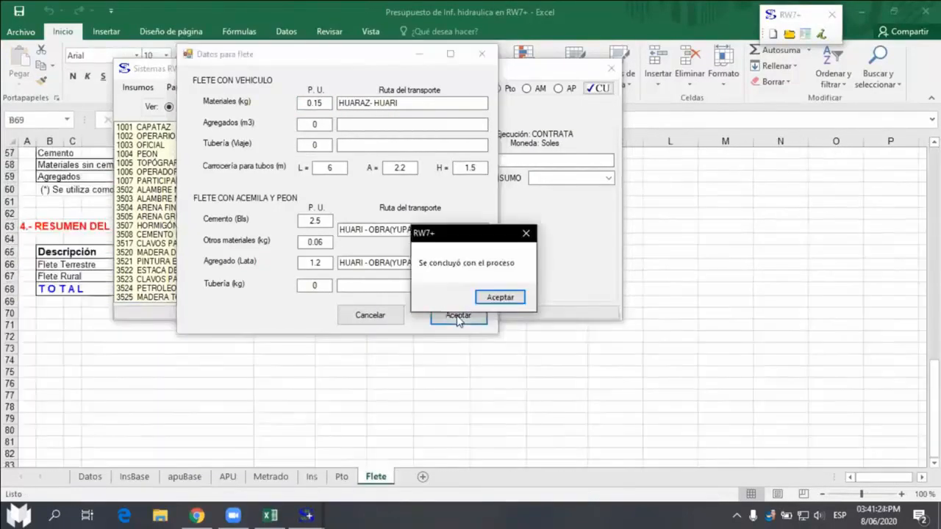
{"action": "left_click", "coordinate": [500, 298]}
Step: Inspect the load data and RESUMEN DEL FLETE on the Flete sheet and compare the amounts with the freight partidas in Pto
{"action": "left_click", "coordinate": [330, 318]}
{"action": "scroll", "coordinate": [329, 319], "scroll_direction": "up", "scroll_amount": 19}
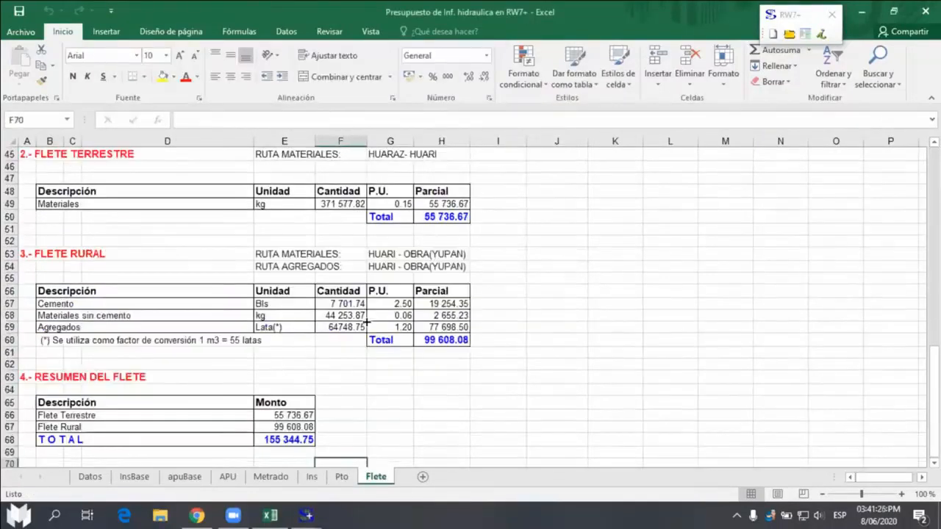
{"action": "scroll", "coordinate": [475, 253], "scroll_direction": "down", "scroll_amount": 8}
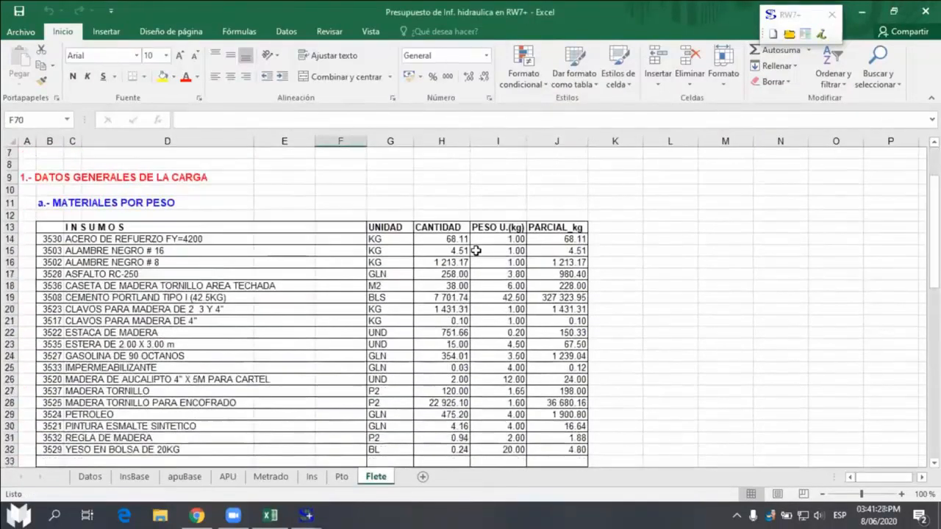
{"action": "scroll", "coordinate": [479, 250], "scroll_direction": "down", "scroll_amount": 9}
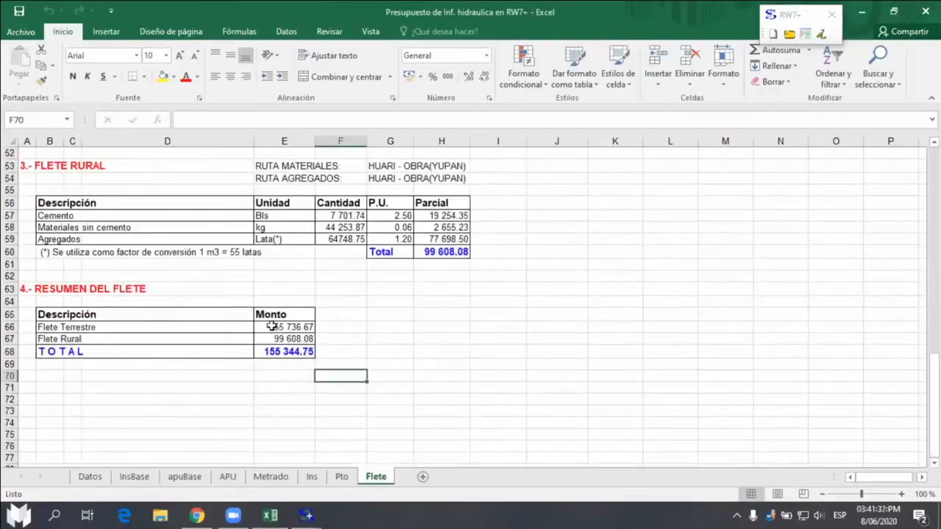
{"action": "left_click_drag", "start_coordinate": [268, 328], "coordinate": [305, 351]}
{"action": "left_click", "coordinate": [351, 323]}
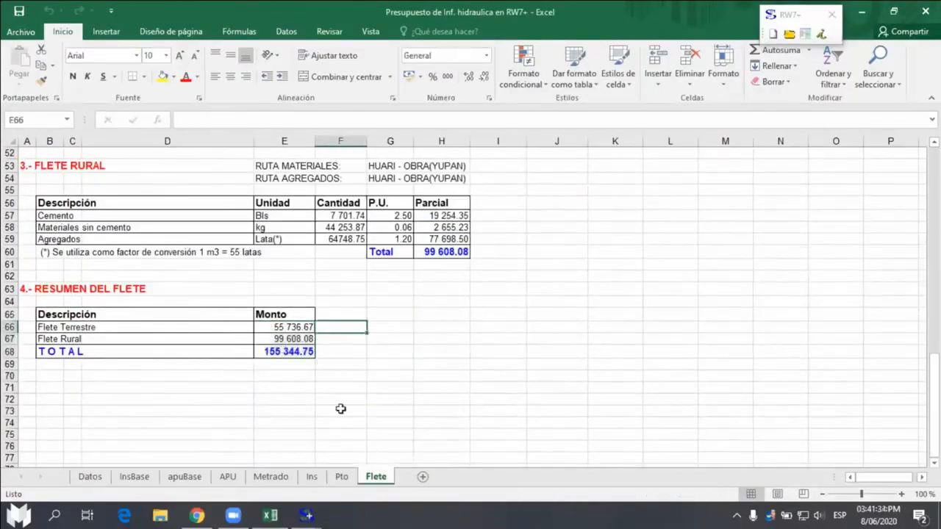
{"action": "left_click", "coordinate": [342, 478]}
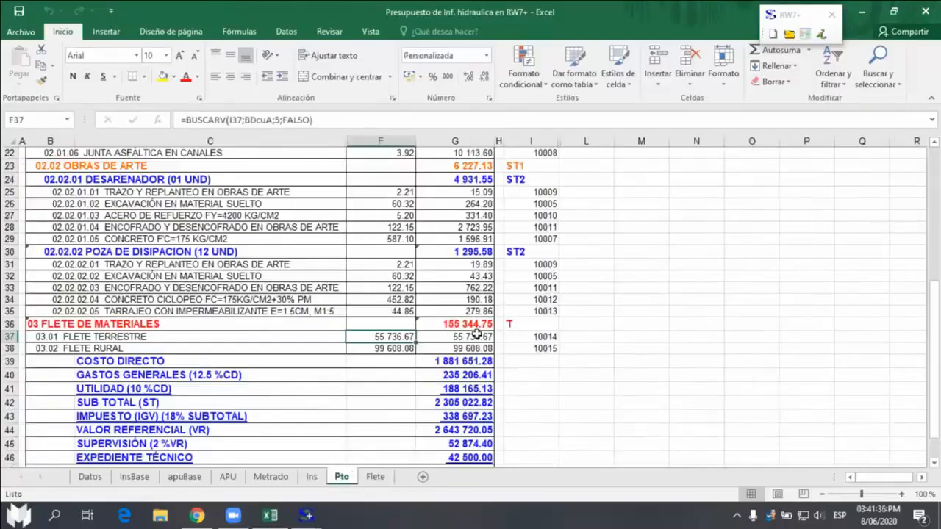
Step: Review the partial amounts of 03 FLETE DE MATERIALES on Pto and the RW7+ transport options for freight and Movilización y desmovilización
{"action": "left_click_drag", "start_coordinate": [452, 324], "coordinate": [452, 349]}
{"action": "left_click", "coordinate": [633, 324]}
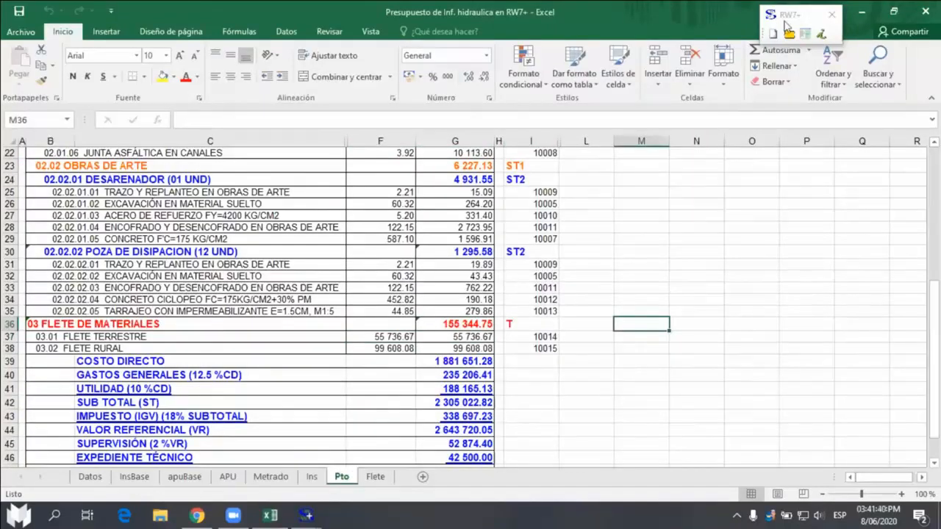
{"action": "left_click", "coordinate": [805, 11]}
{"action": "left_click", "coordinate": [231, 88]}
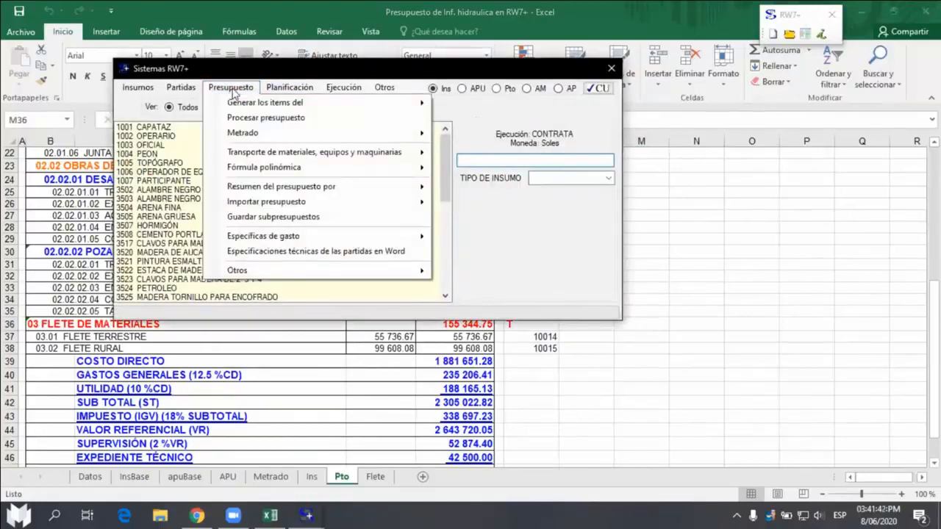
{"action": "mouse_move", "coordinate": [394, 158]}
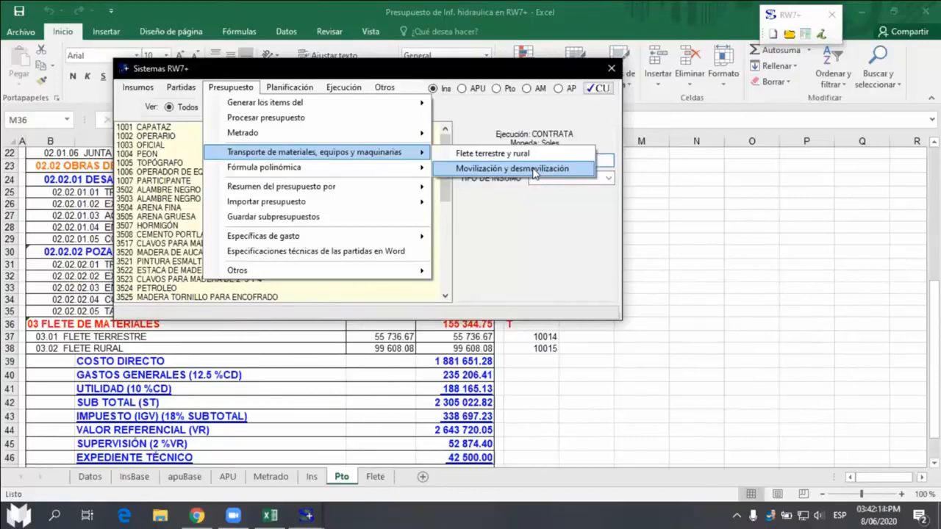
{"action": "left_click", "coordinate": [234, 88]}
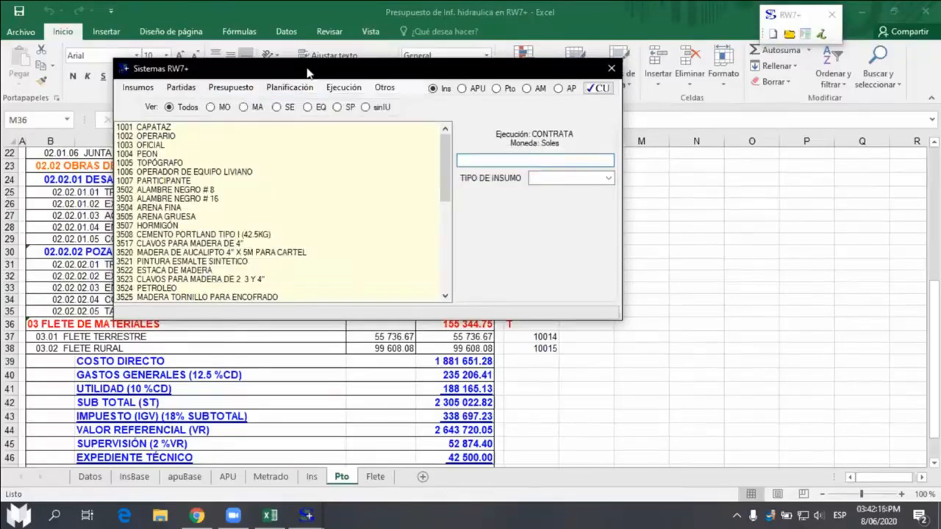
Step: Start an automatic preliminary weekly schedule of the budget with the RW7+ planning function Programación Semanal, Preliminar automático
{"action": "left_click", "coordinate": [290, 88]}
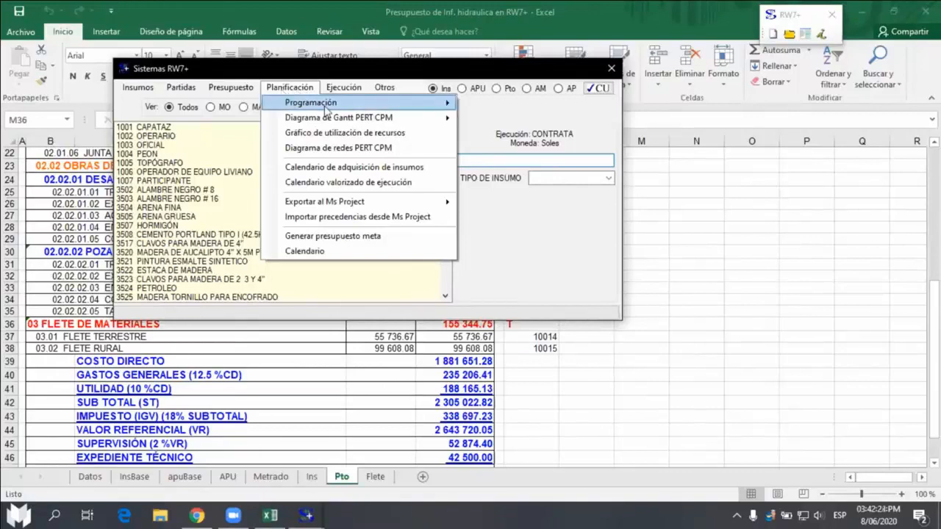
{"action": "mouse_move", "coordinate": [323, 103]}
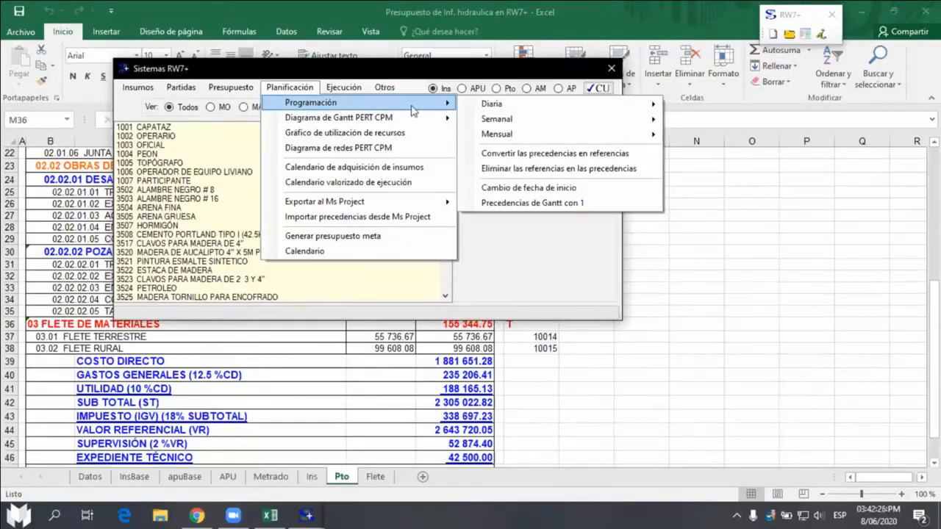
{"action": "mouse_move", "coordinate": [508, 113]}
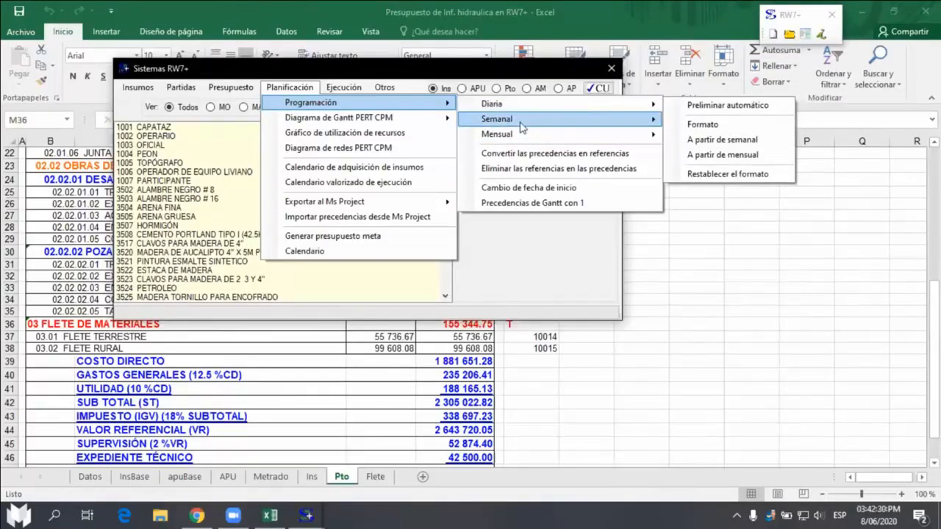
{"action": "mouse_move", "coordinate": [524, 140]}
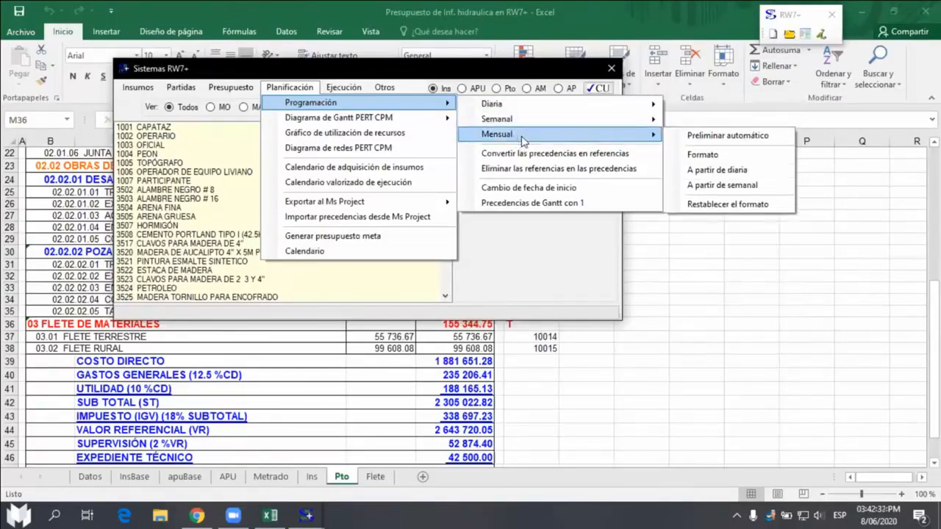
{"action": "mouse_move", "coordinate": [544, 123]}
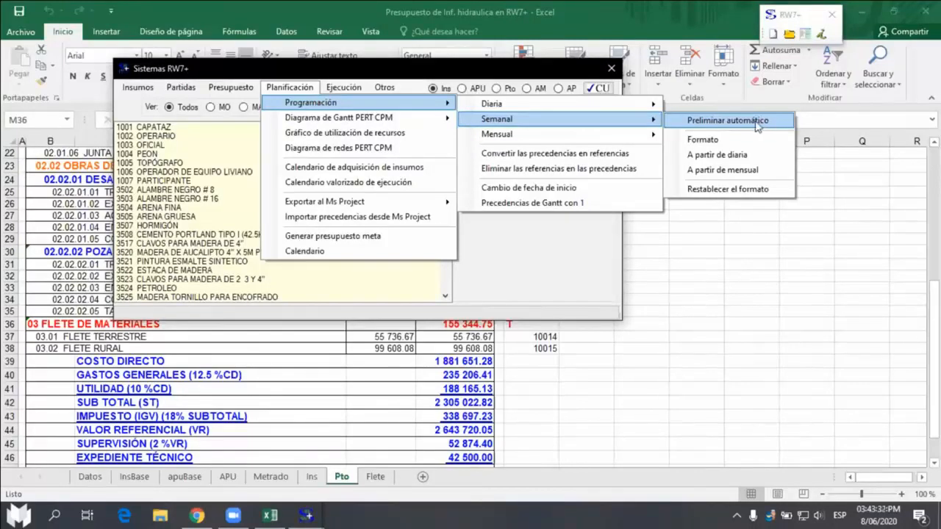
{"action": "left_click", "coordinate": [738, 125]}
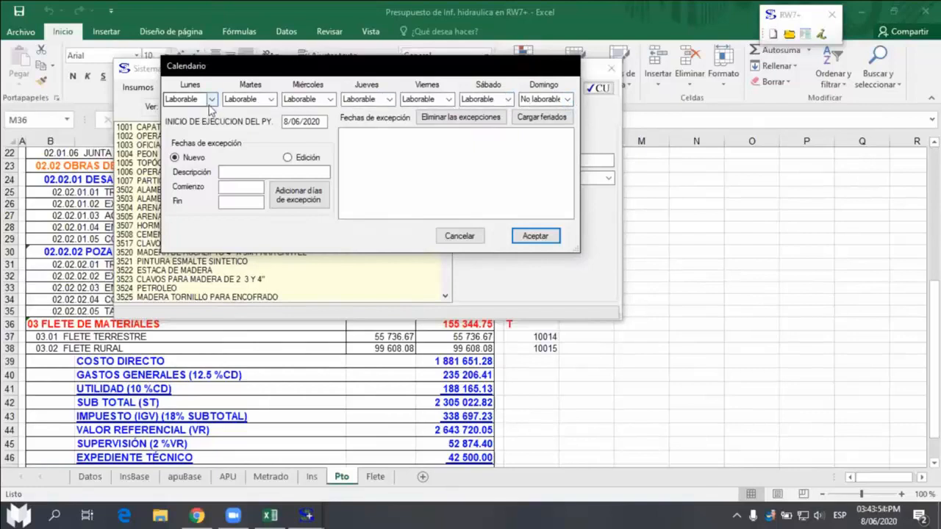
Step: In the work calendar, keep Sábado as Laborable and Domingo as No laborable, and set the project's execution start date to 1/07/2020
{"action": "left_click", "coordinate": [569, 100]}
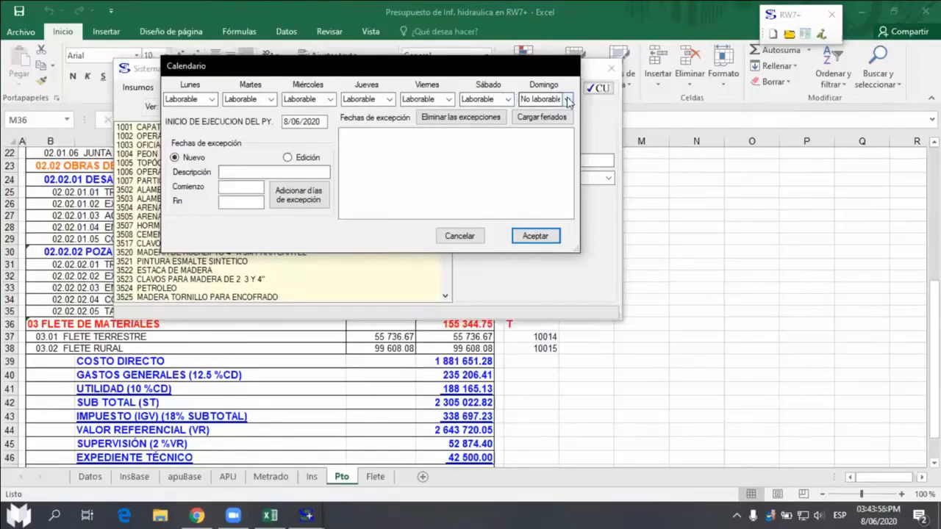
{"action": "left_click", "coordinate": [568, 101]}
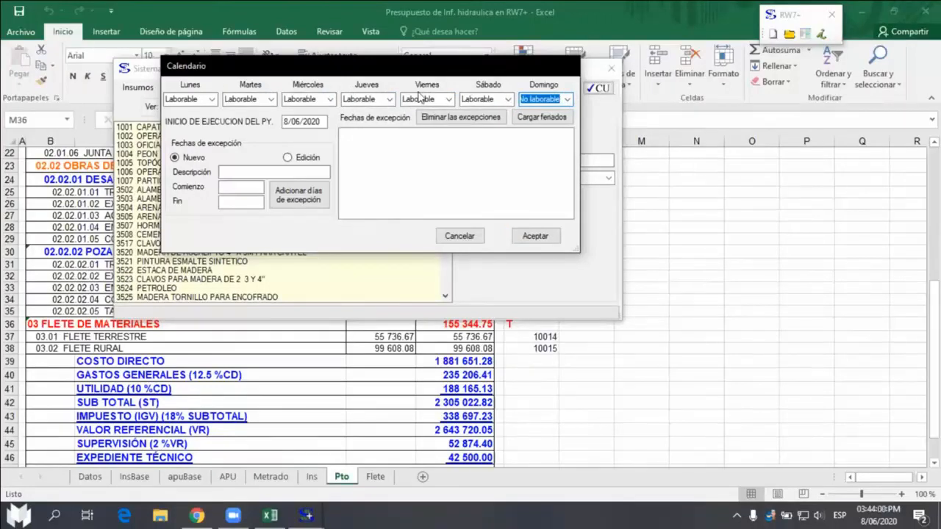
{"action": "left_click", "coordinate": [509, 100]}
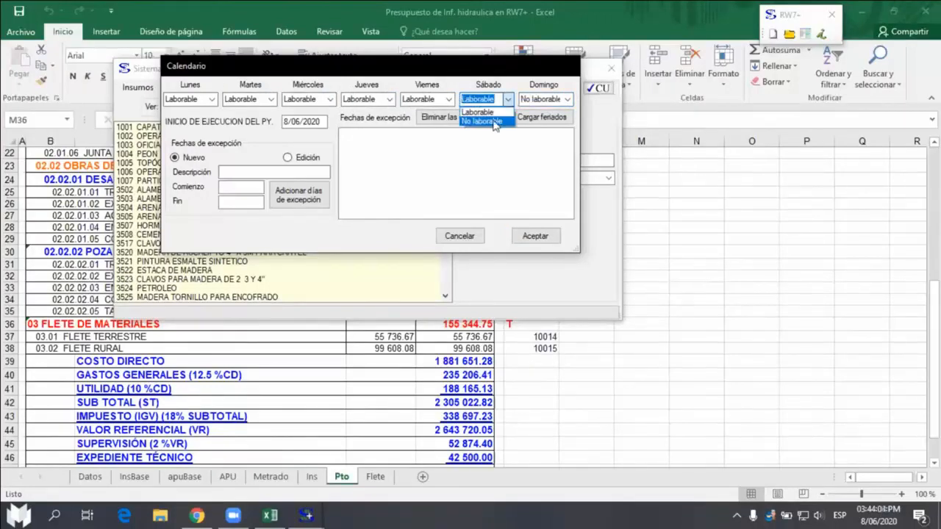
{"action": "left_click", "coordinate": [507, 101]}
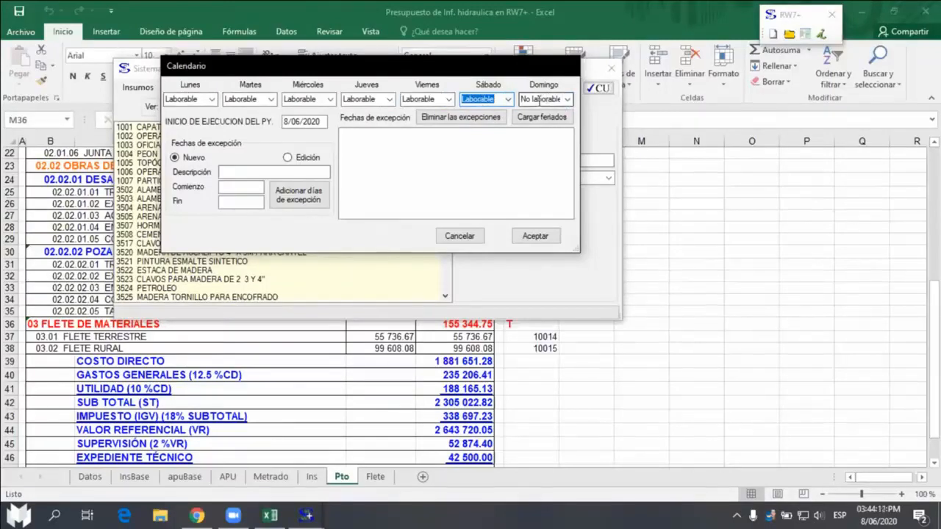
{"action": "left_click", "coordinate": [304, 121]}
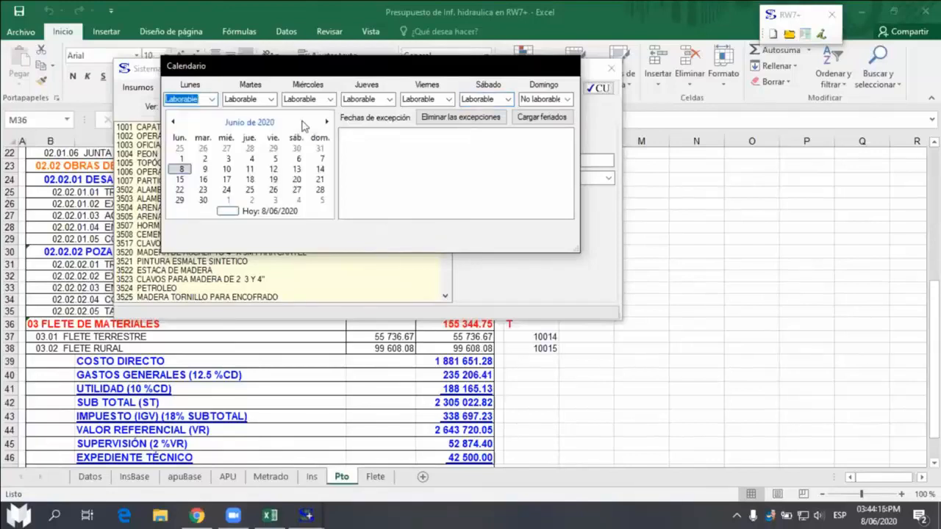
{"action": "left_click", "coordinate": [327, 122]}
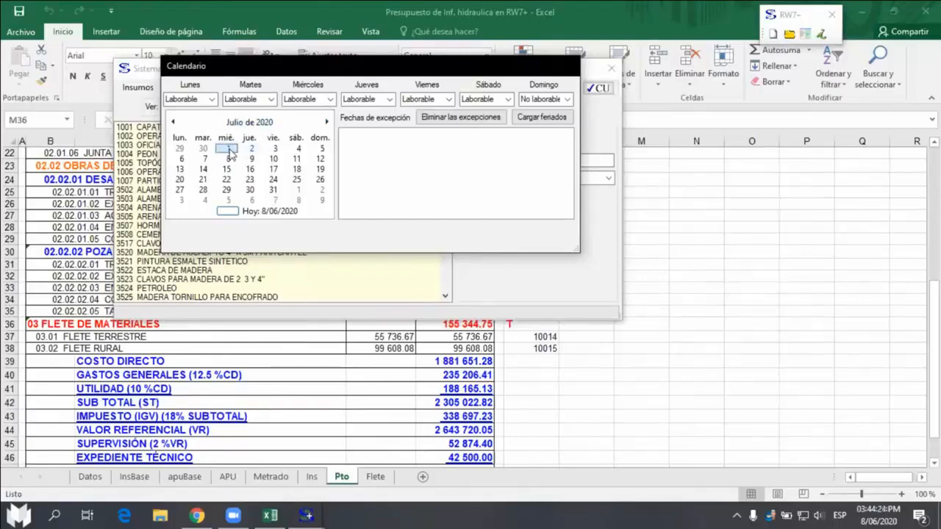
{"action": "left_click", "coordinate": [228, 149]}
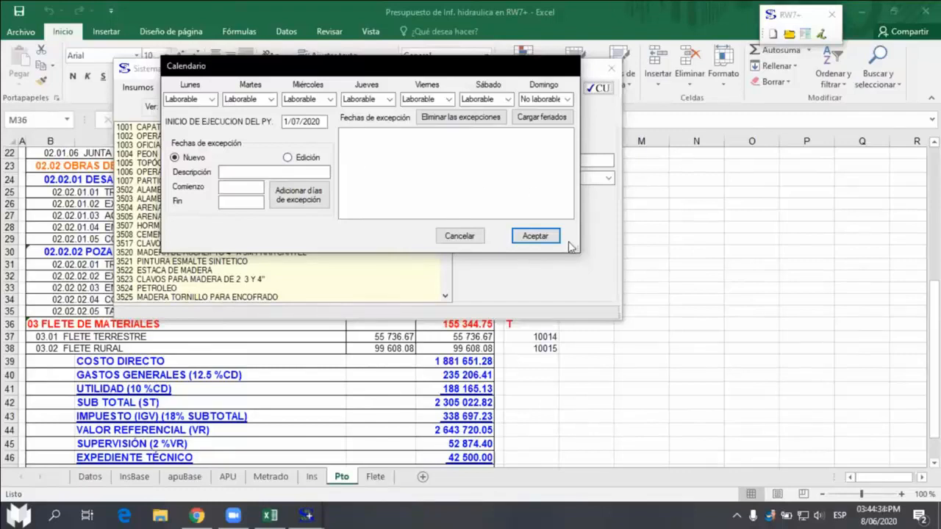
Step: Accept the work calendar and generate the schedule with an execution period of 120 calendar days, declining the deadline adjustment
{"action": "left_click", "coordinate": [537, 239]}
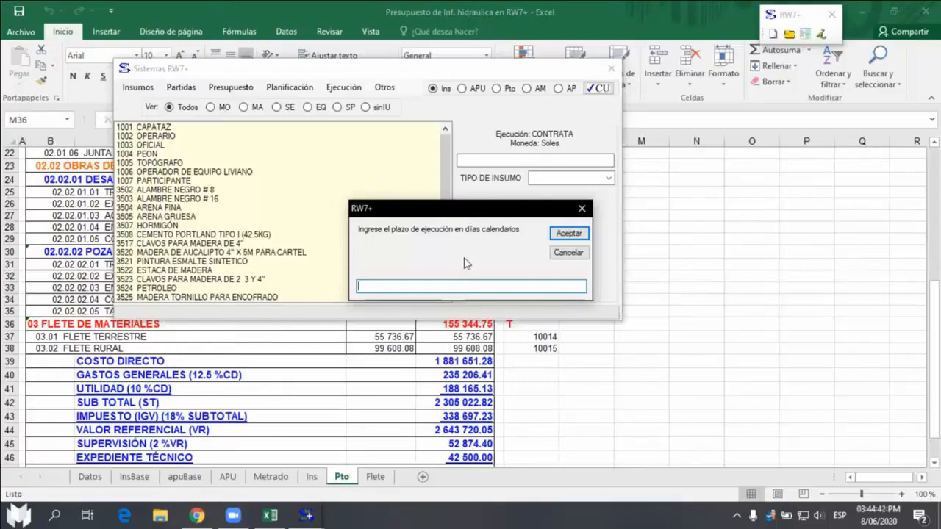
{"action": "type", "text": "120"}
{"action": "key", "text": "Return"}
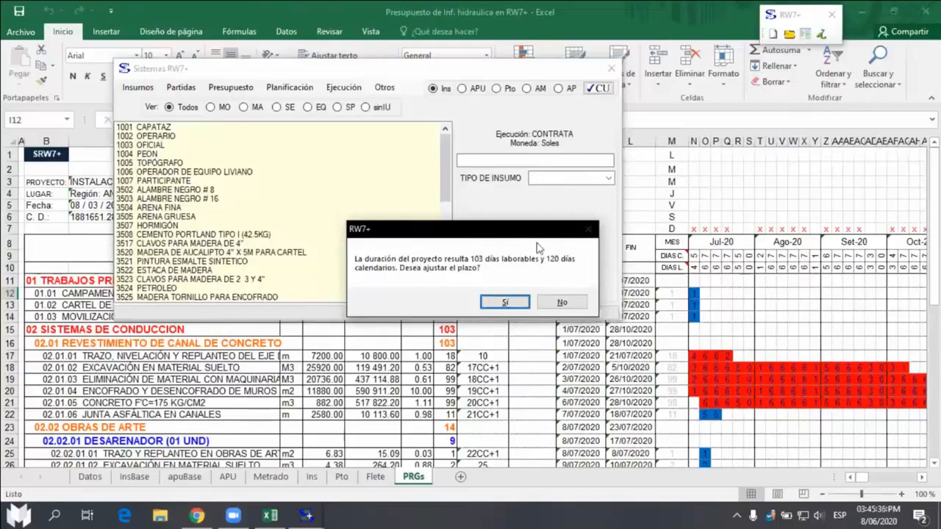
{"action": "left_click", "coordinate": [567, 304]}
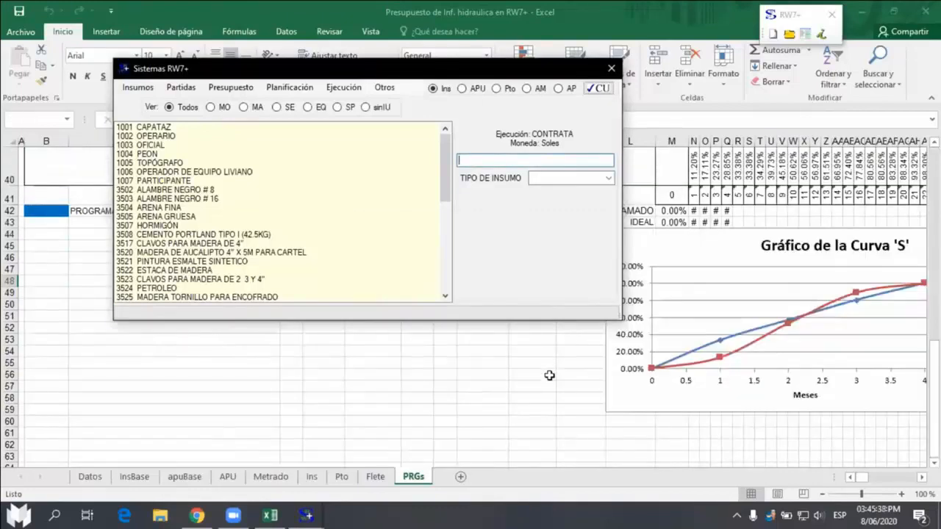
Step: Examine the S-curve chart and the weekly Gantt bars of the generated PRGs schedule
{"action": "left_click", "coordinate": [528, 373]}
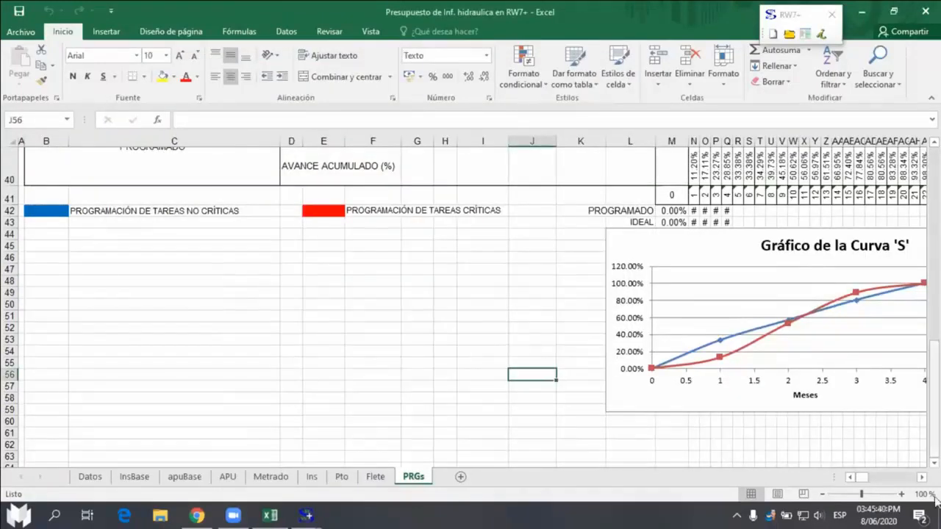
{"action": "left_click", "coordinate": [921, 477]}
{"action": "left_click", "coordinate": [922, 477]}
{"action": "left_click", "coordinate": [922, 477]}
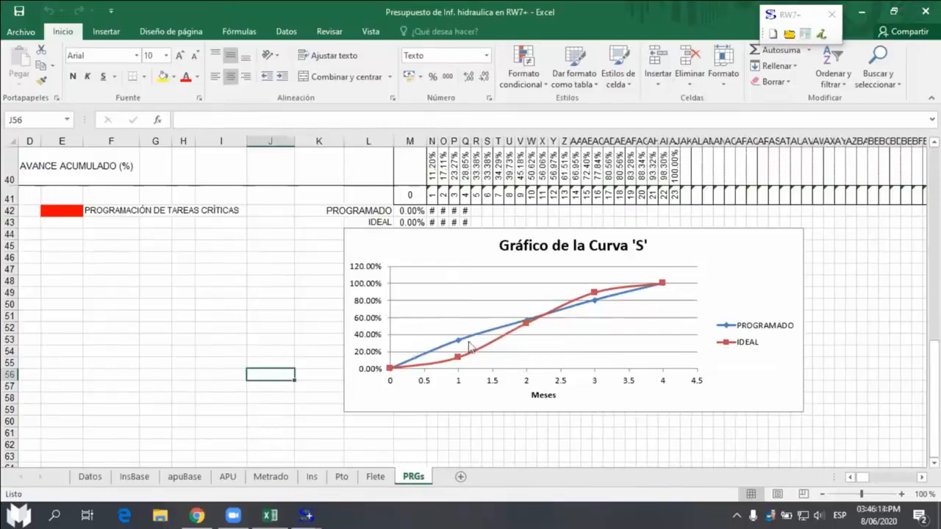
{"action": "left_click", "coordinate": [849, 338]}
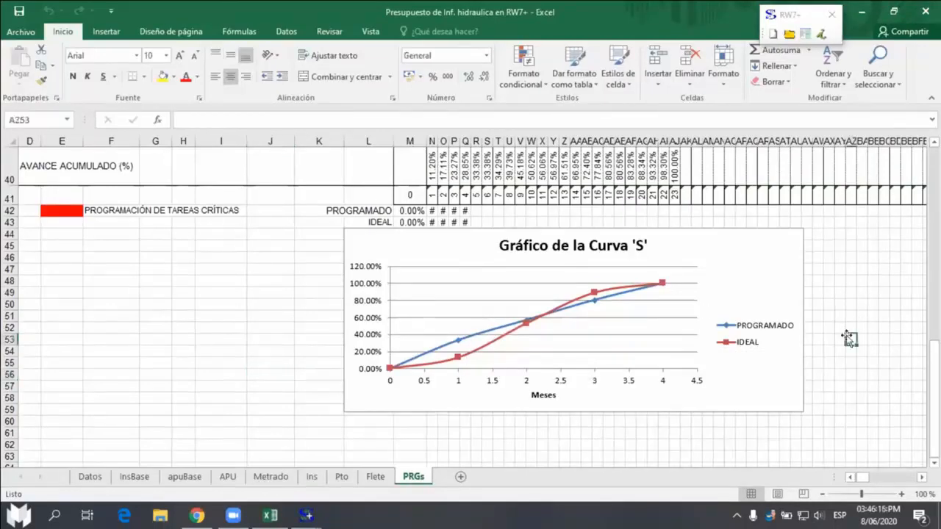
{"action": "scroll", "coordinate": [849, 338], "scroll_direction": "up", "scroll_amount": 7}
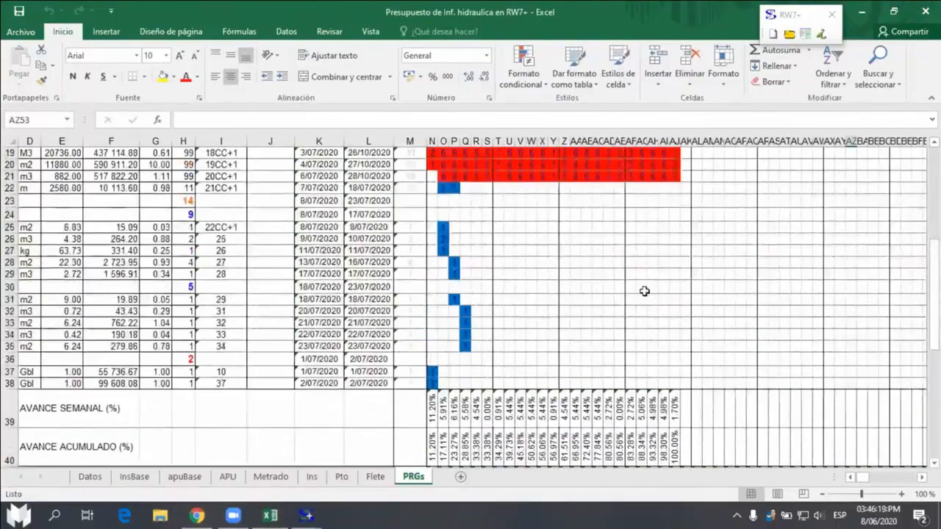
{"action": "left_click", "coordinate": [850, 477]}
{"action": "scroll", "coordinate": [771, 342], "scroll_direction": "up", "scroll_amount": 2}
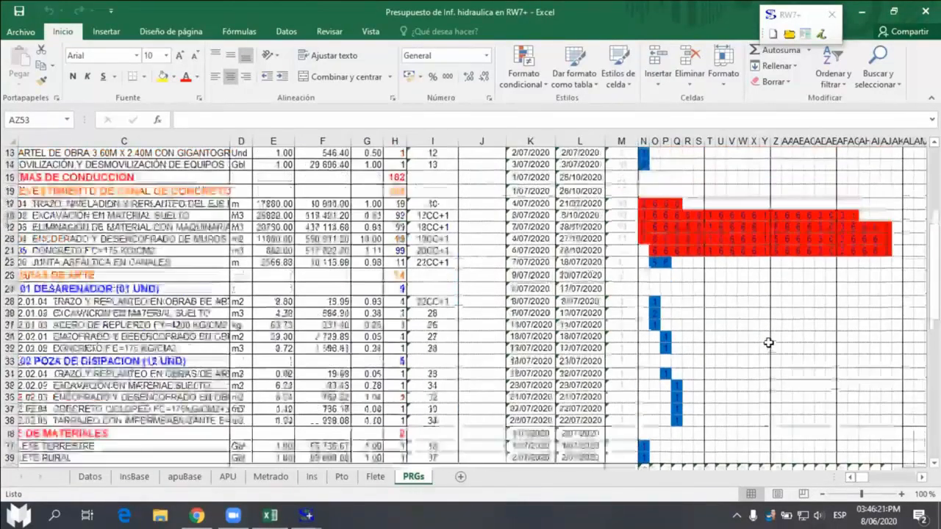
{"action": "scroll", "coordinate": [768, 343], "scroll_direction": "up", "scroll_amount": 2}
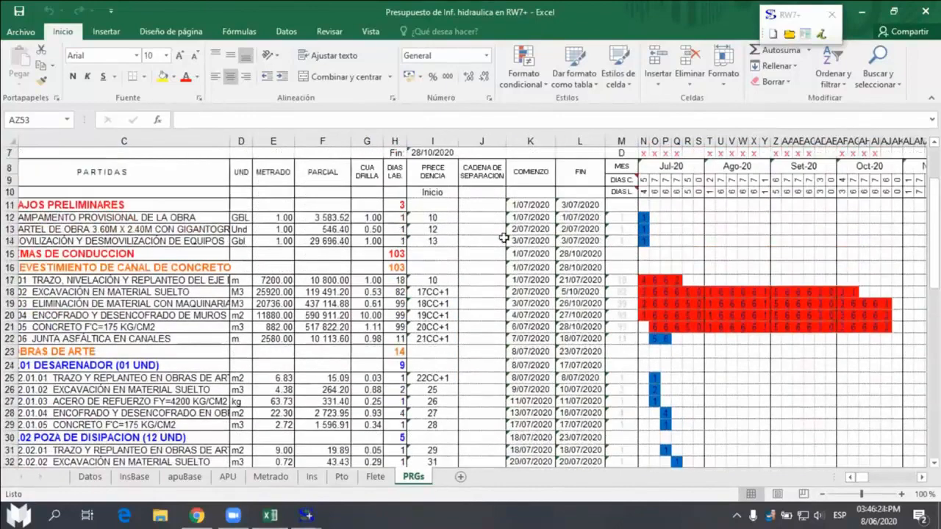
Step: Change the precedence formula in I25 to reference row 17 instead of row 22, keeping the CC+1 suffix
{"action": "scroll", "coordinate": [455, 347], "scroll_direction": "down", "scroll_amount": 2}
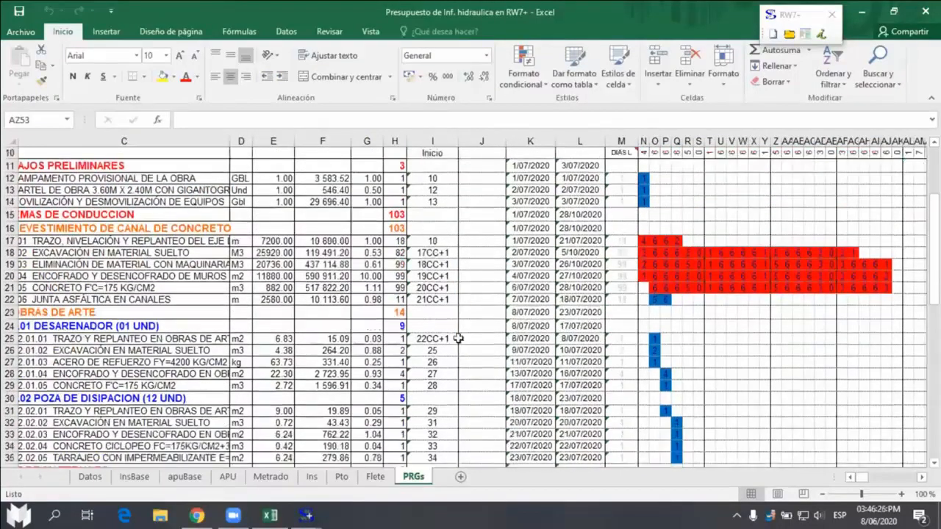
{"action": "double_click", "coordinate": [435, 303]}
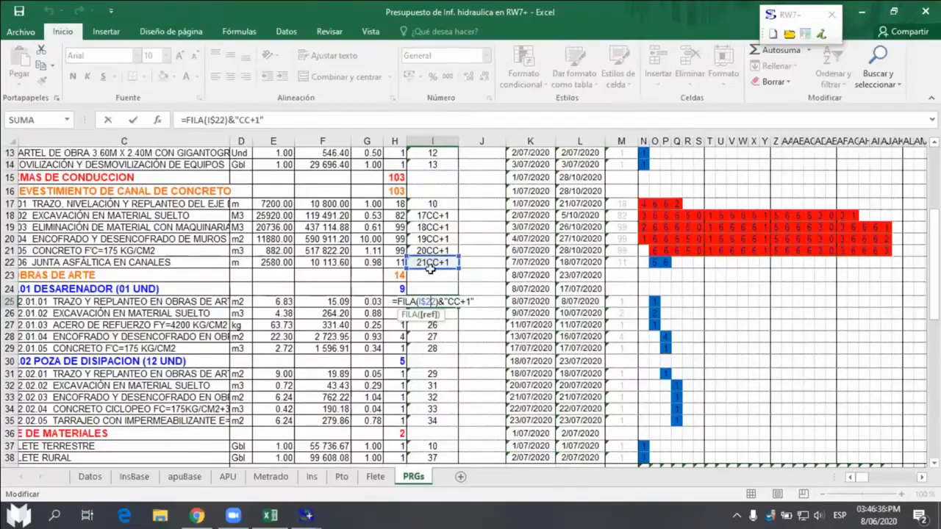
{"action": "key", "text": "ctrl+Return"}
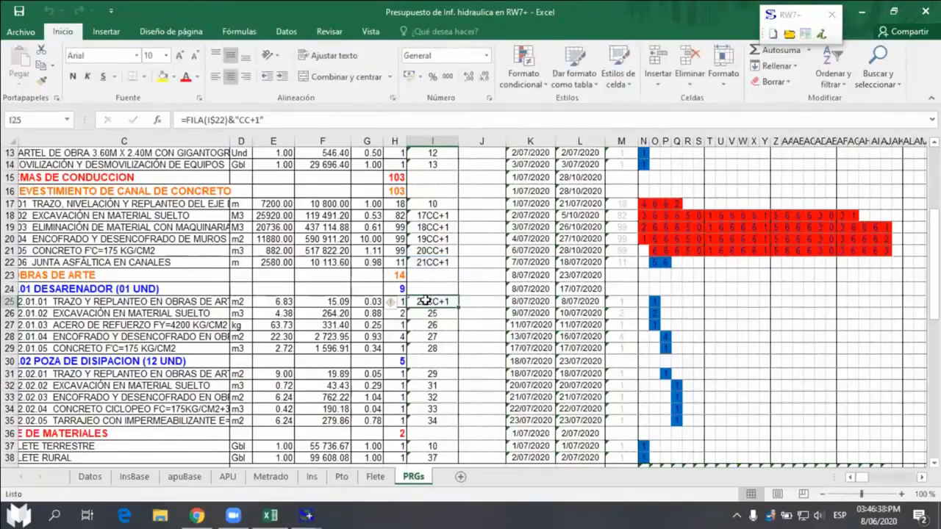
{"action": "double_click", "coordinate": [430, 301]}
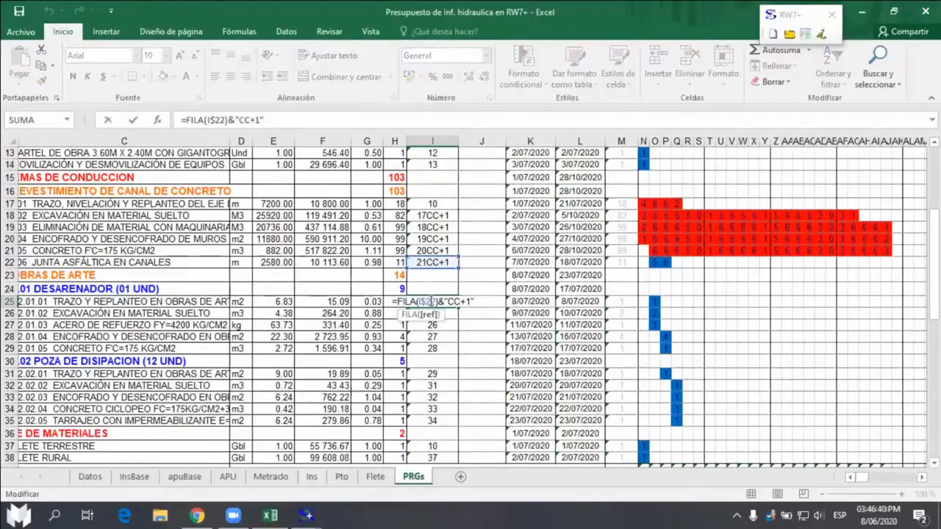
{"action": "key", "text": "ctrl+Return"}
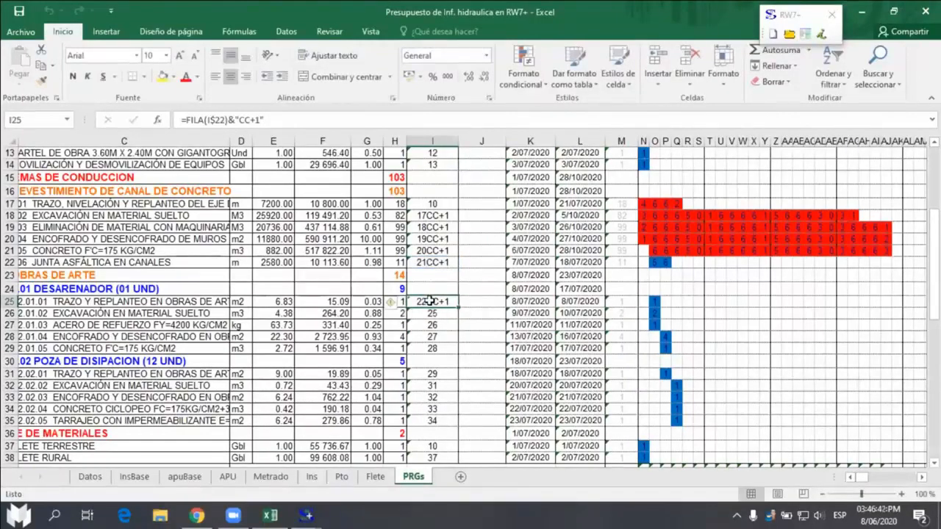
{"action": "double_click", "coordinate": [430, 301]}
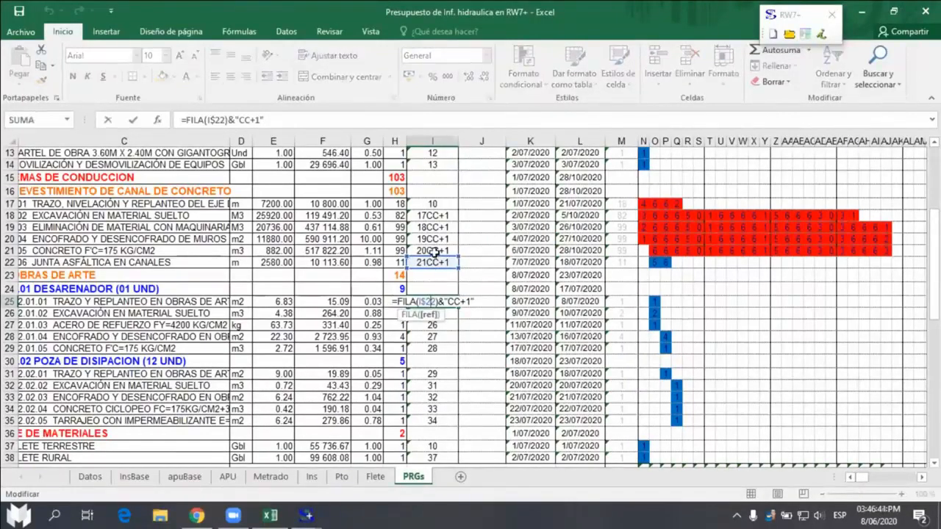
{"action": "left_click_drag", "start_coordinate": [436, 262], "coordinate": [443, 208]}
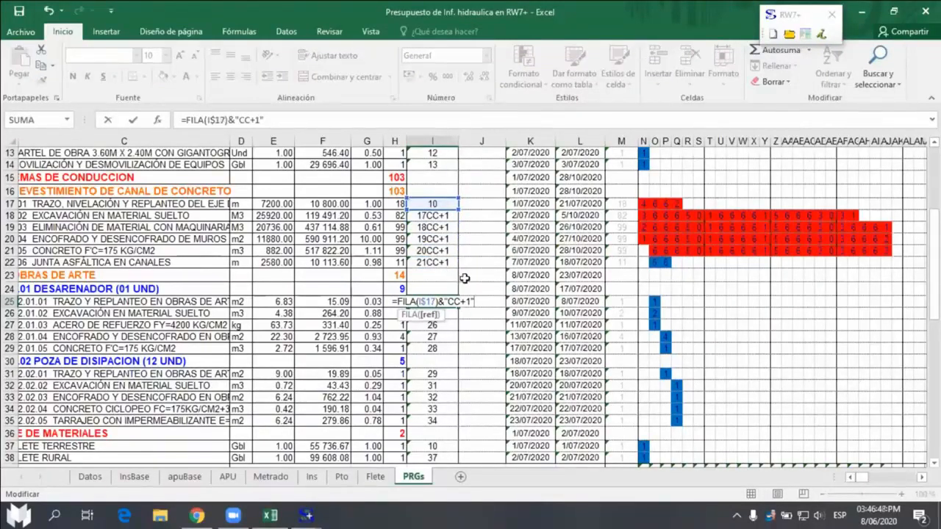
{"action": "key", "text": "Return"}
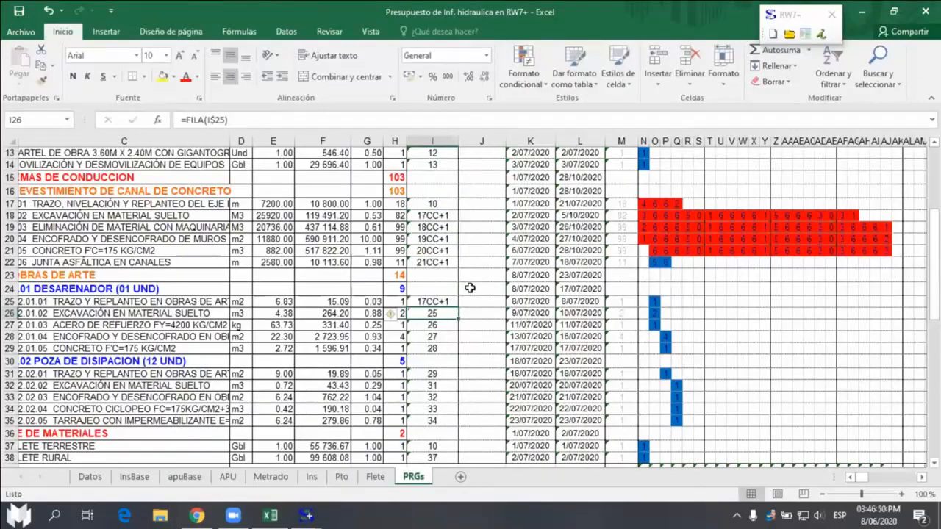
{"action": "key", "text": "Up"}
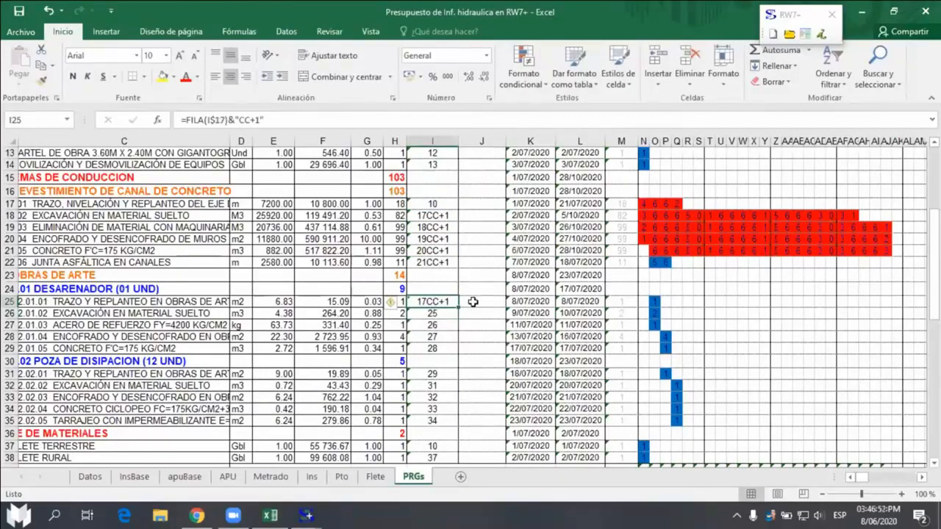
Step: Eliminate the cell references in the schedule's precedences with RW7+ and check the contents of I20
{"action": "scroll", "coordinate": [472, 301], "scroll_direction": "up", "scroll_amount": 2}
{"action": "double_click", "coordinate": [432, 303]}
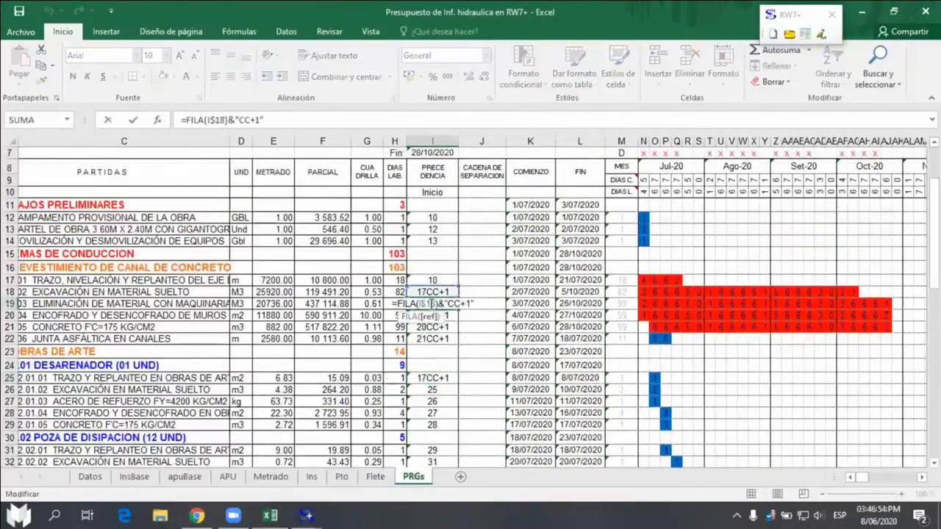
{"action": "key", "text": "Escape"}
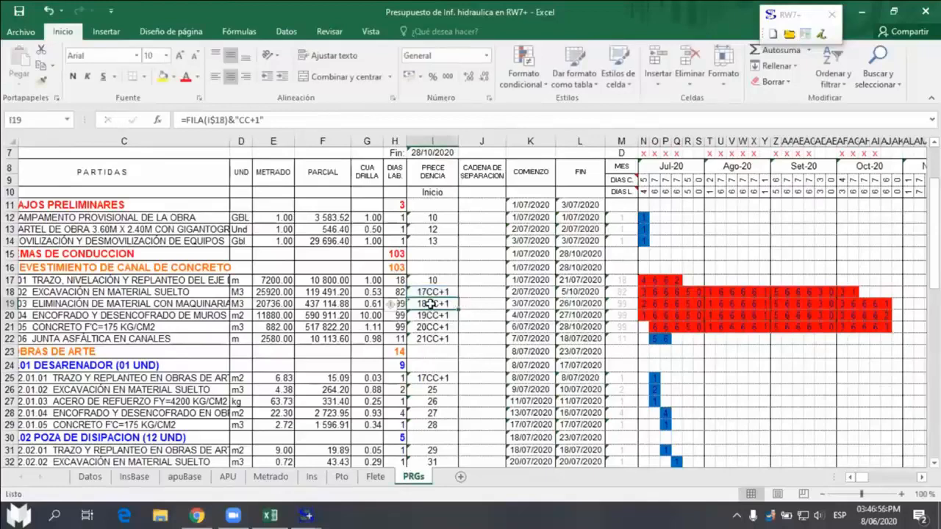
{"action": "left_click", "coordinate": [792, 15]}
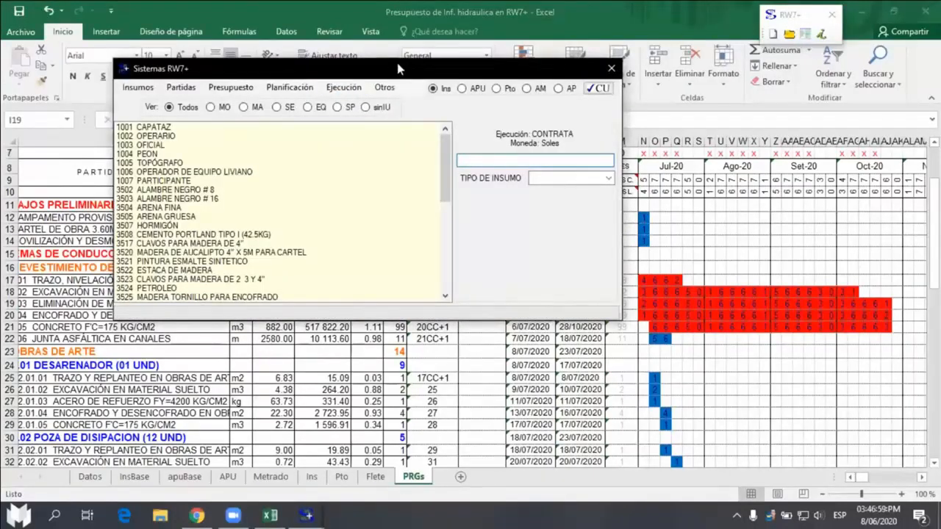
{"action": "left_click_drag", "start_coordinate": [398, 65], "coordinate": [406, 49]}
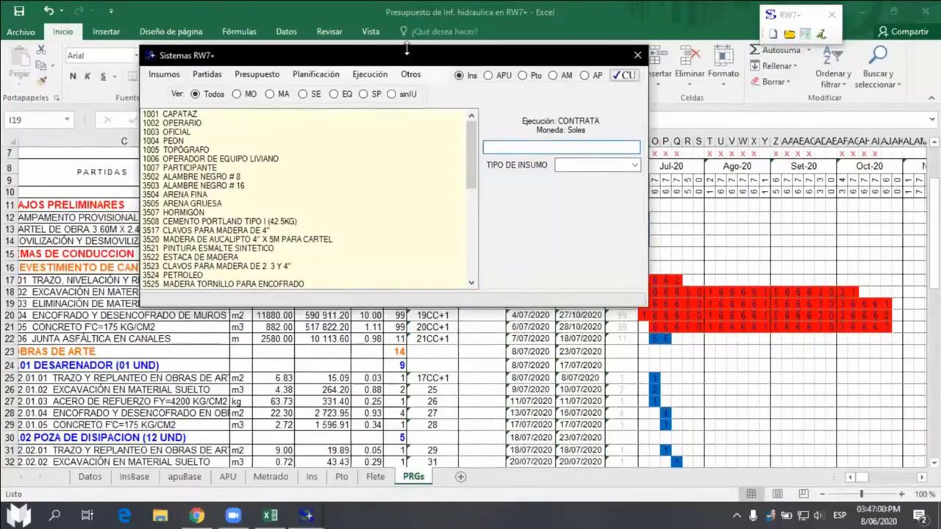
{"action": "left_click", "coordinate": [317, 76]}
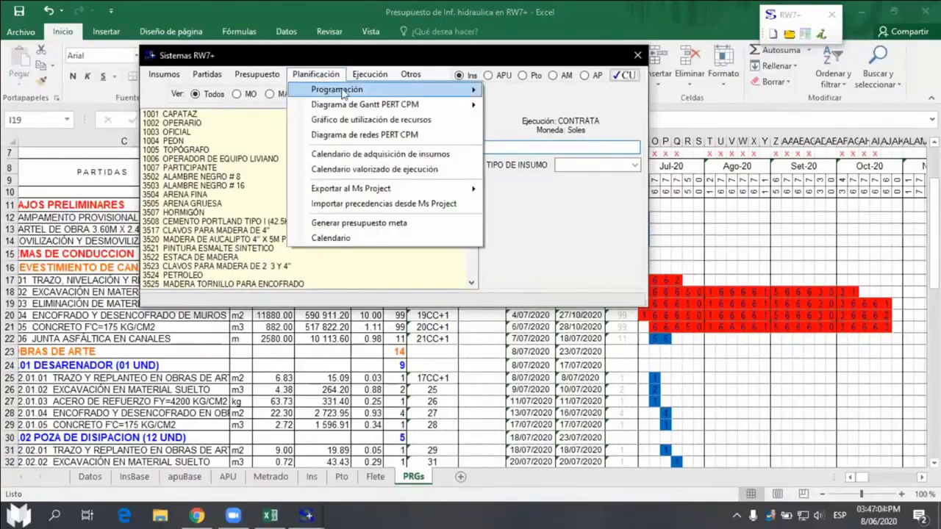
{"action": "mouse_move", "coordinate": [344, 92]}
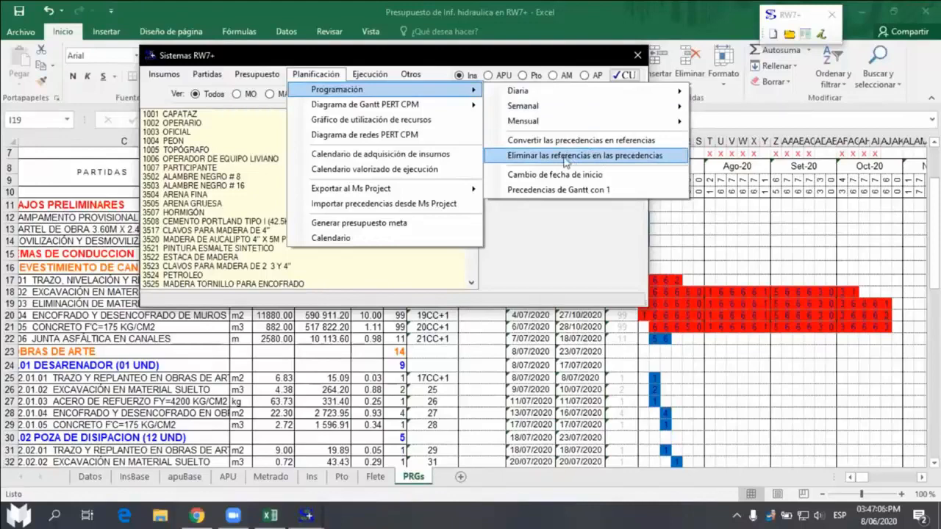
{"action": "left_click", "coordinate": [616, 161]}
{"action": "left_click", "coordinate": [496, 302]}
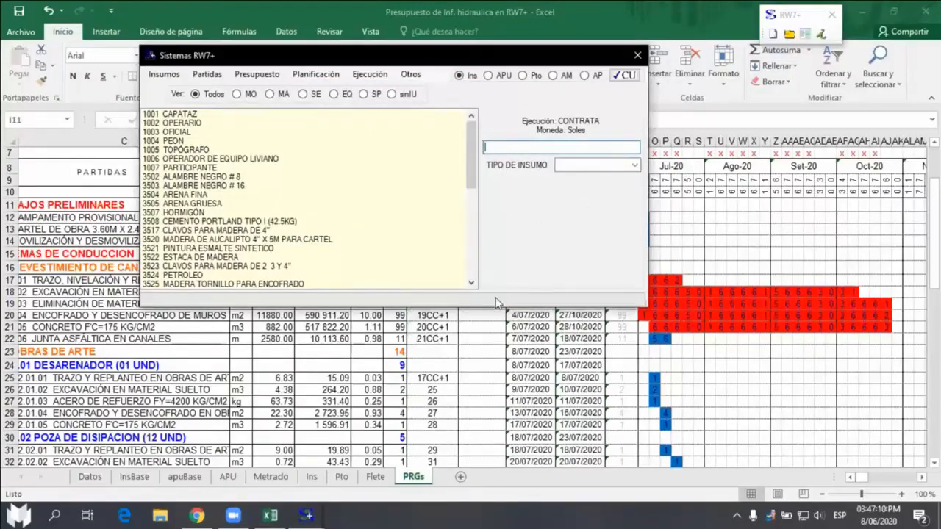
{"action": "left_click", "coordinate": [451, 341]}
{"action": "left_click", "coordinate": [435, 324]}
{"action": "double_click", "coordinate": [434, 314]}
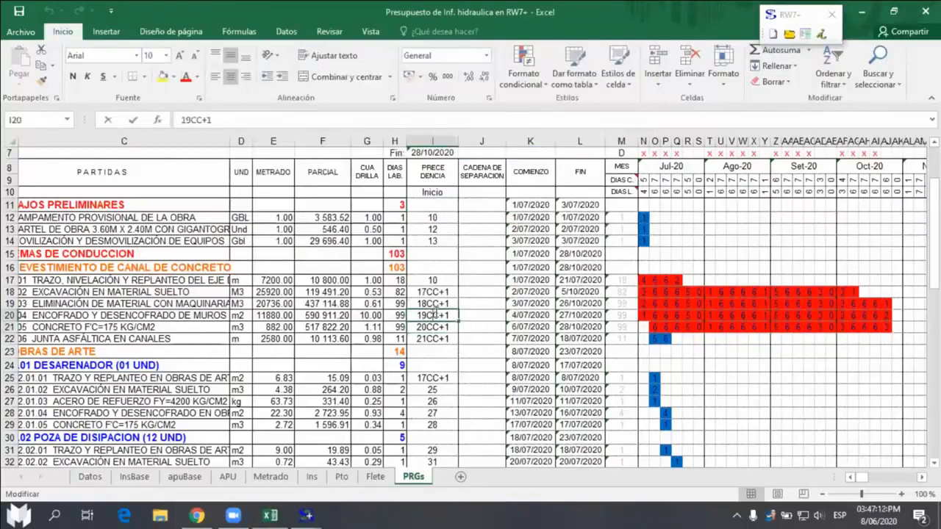
{"action": "key", "text": "Escape"}
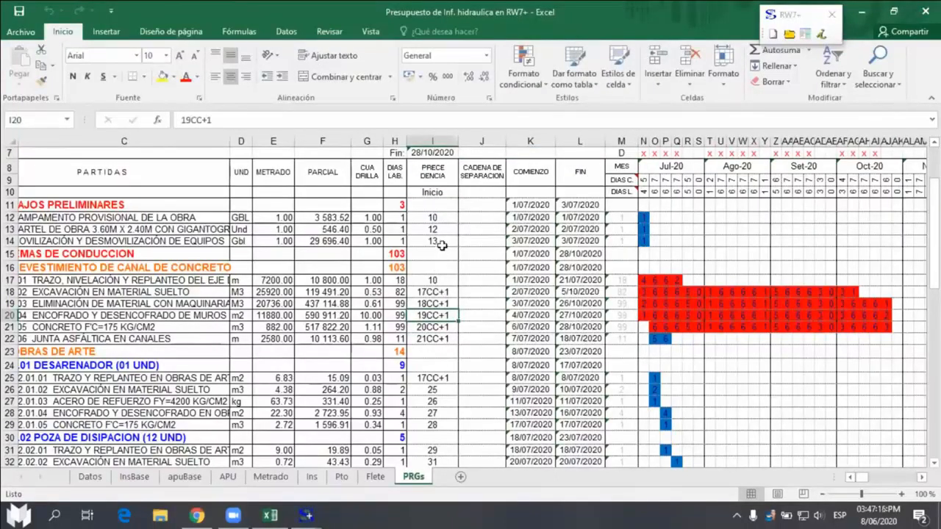
Step: Set the working days of item 01.03, mobilization and demobilization of equipment, to 4
{"action": "left_click", "coordinate": [10, 241]}
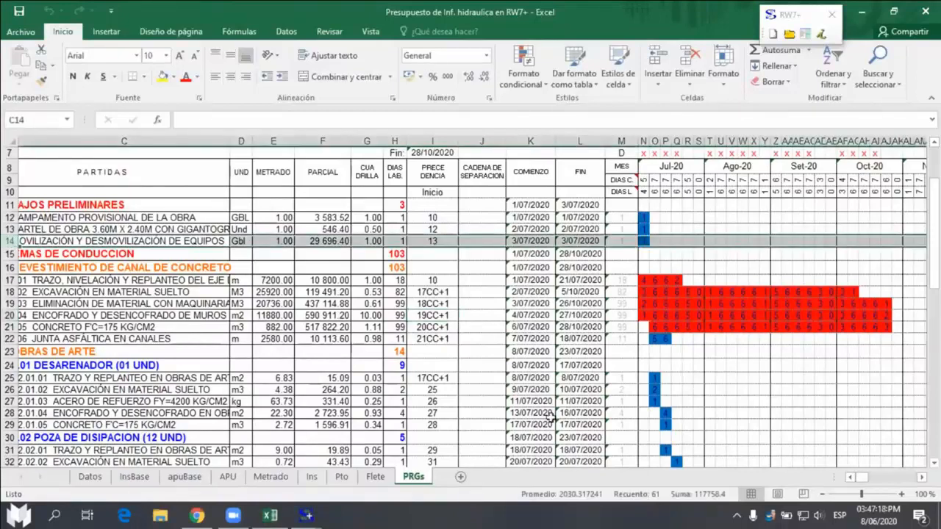
{"action": "left_click", "coordinate": [850, 478]}
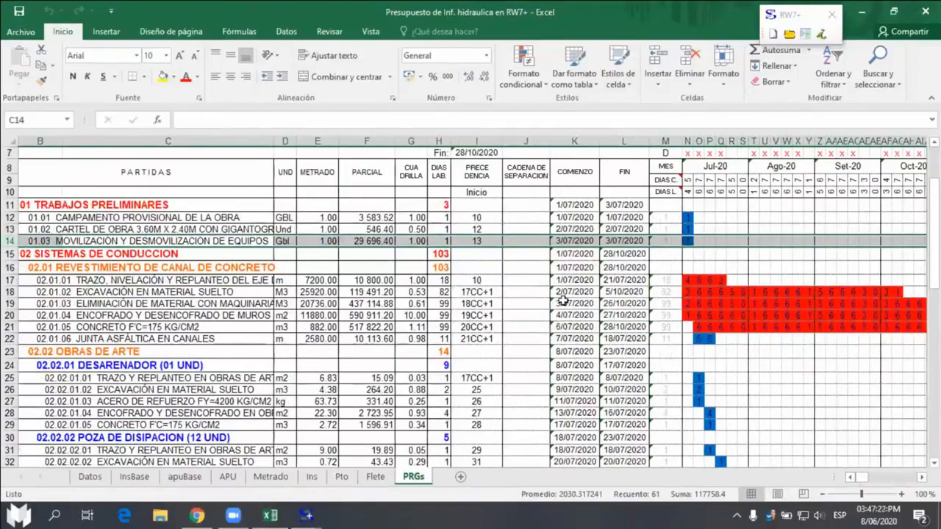
{"action": "left_click", "coordinate": [443, 241]}
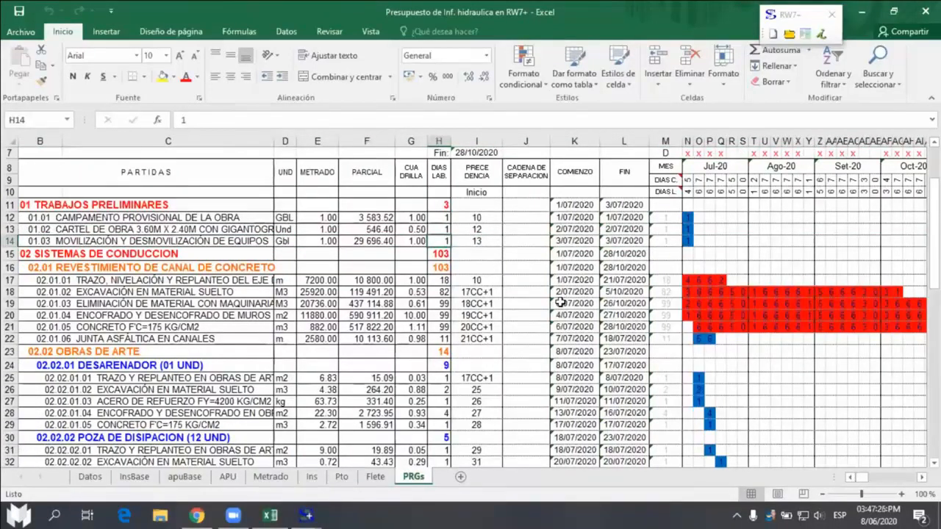
{"action": "type", "text": "4"}
{"action": "key", "text": "Return"}
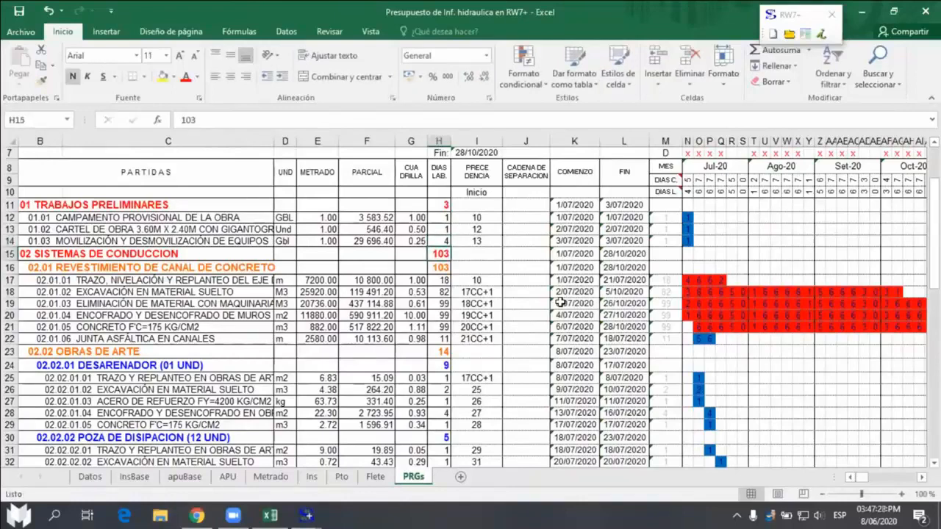
Step: Enter 2S98 as the separation chain of item 01.03, mobilization and demobilization of equipment
{"action": "key", "text": "Up"}
{"action": "key", "text": "Right"}
{"action": "key", "text": "Right"}
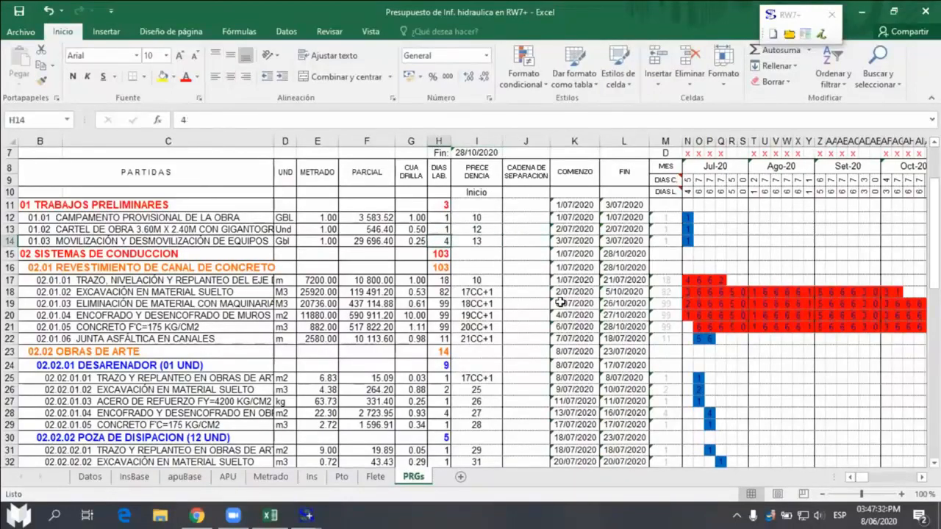
{"action": "type", "text": "2"}
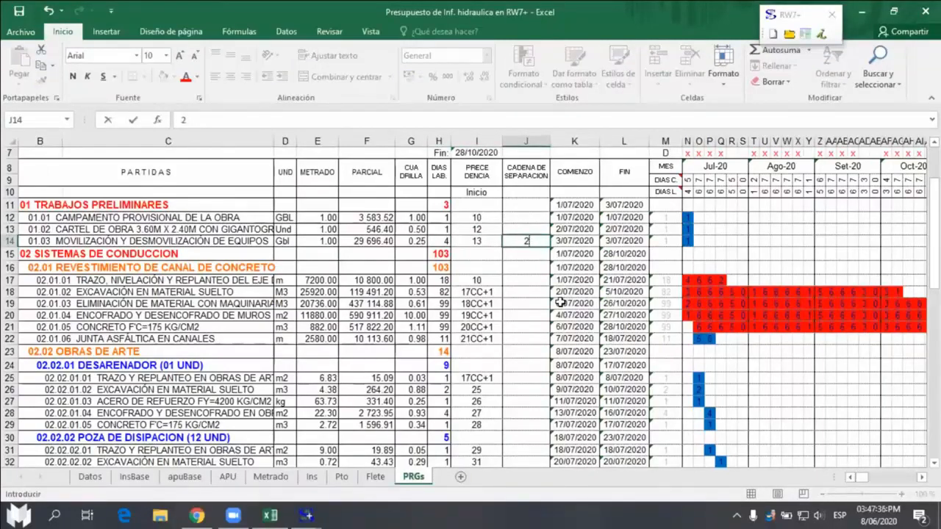
{"action": "type", "text": "S98"}
{"action": "key", "text": "Return"}
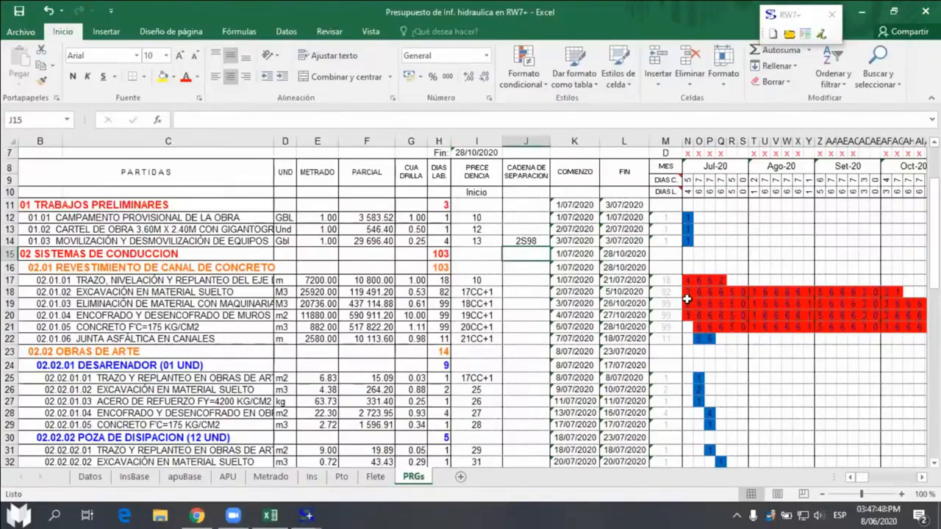
Step: Change the precedence of item 02.01.03, material removal with machinery, in I19 to 18CC+10
{"action": "left_click_drag", "start_coordinate": [685, 279], "coordinate": [666, 327]}
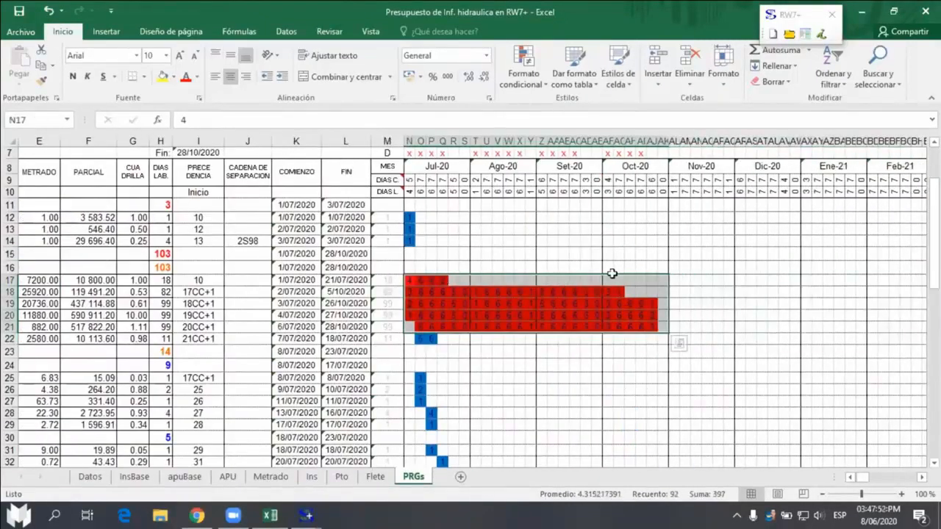
{"action": "left_click", "coordinate": [851, 478]}
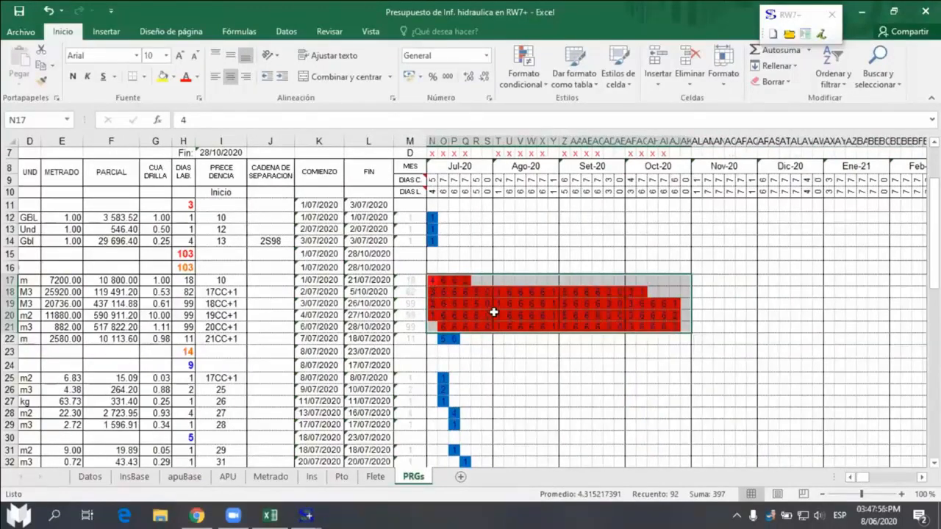
{"action": "left_click", "coordinate": [851, 477]}
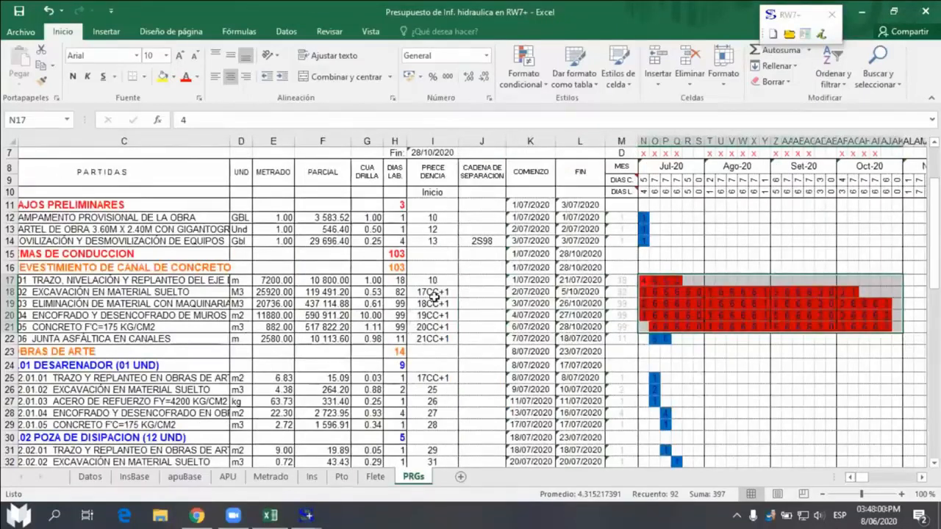
{"action": "left_click_drag", "start_coordinate": [10, 292], "coordinate": [14, 303]}
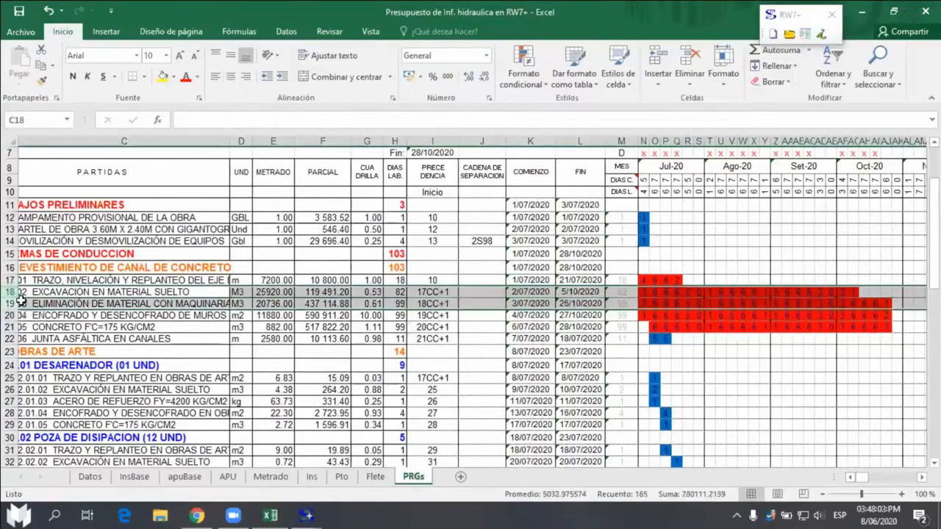
{"action": "left_click", "coordinate": [424, 304]}
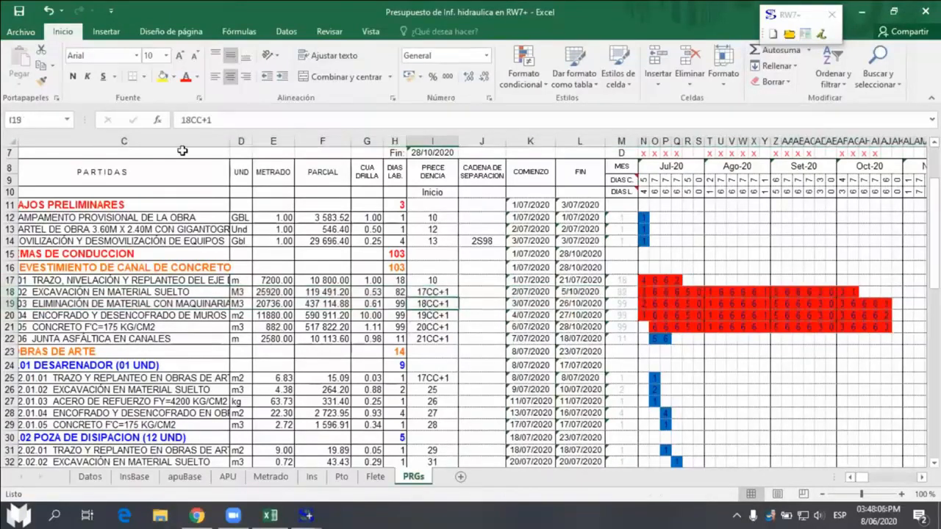
{"action": "left_click", "coordinate": [205, 120]}
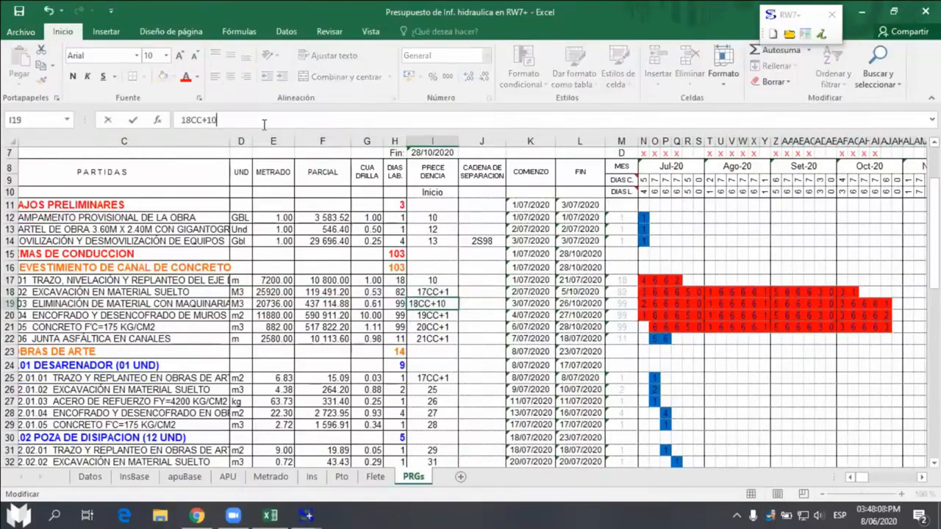
{"action": "type", "text": "0"}
{"action": "key", "text": "Return"}
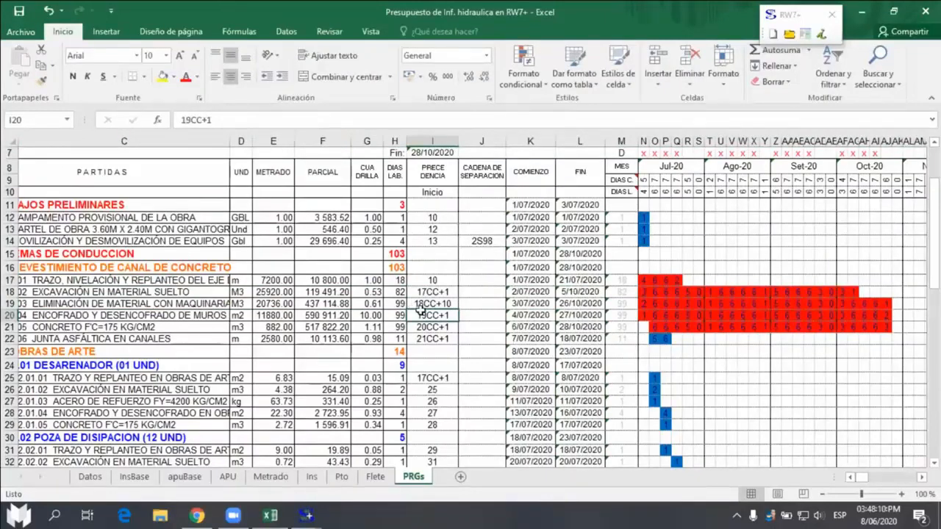
Step: Change the precedence of item 02.01.04, wall formwork and stripping, in I20 to 19CC+10
{"action": "left_click", "coordinate": [237, 121]}
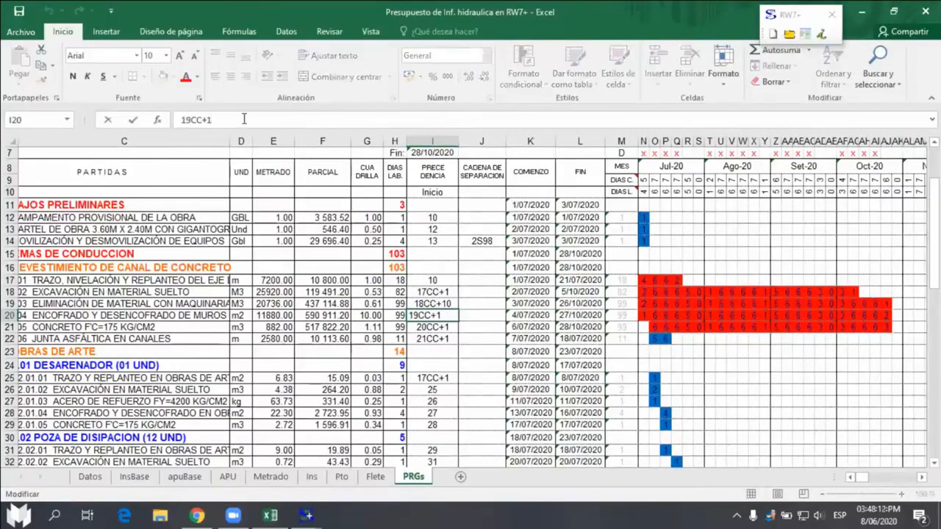
{"action": "type", "text": "0"}
{"action": "key", "text": "Return"}
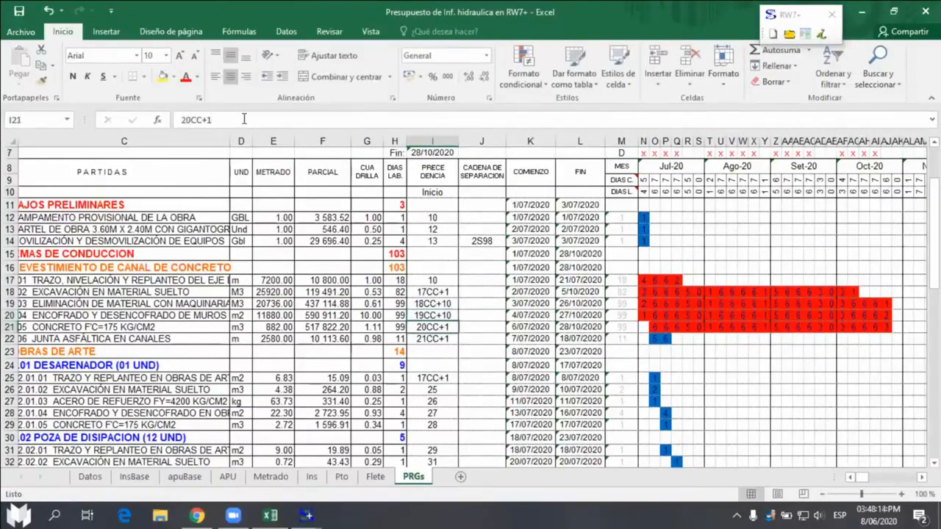
{"action": "left_click", "coordinate": [13, 316]}
{"action": "left_click_drag", "start_coordinate": [12, 316], "coordinate": [13, 327]}
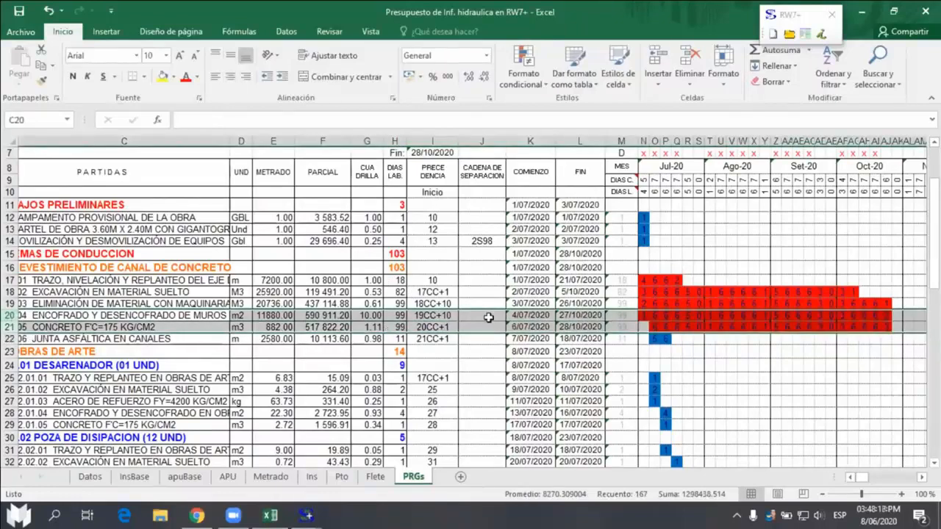
{"action": "left_click", "coordinate": [429, 315]}
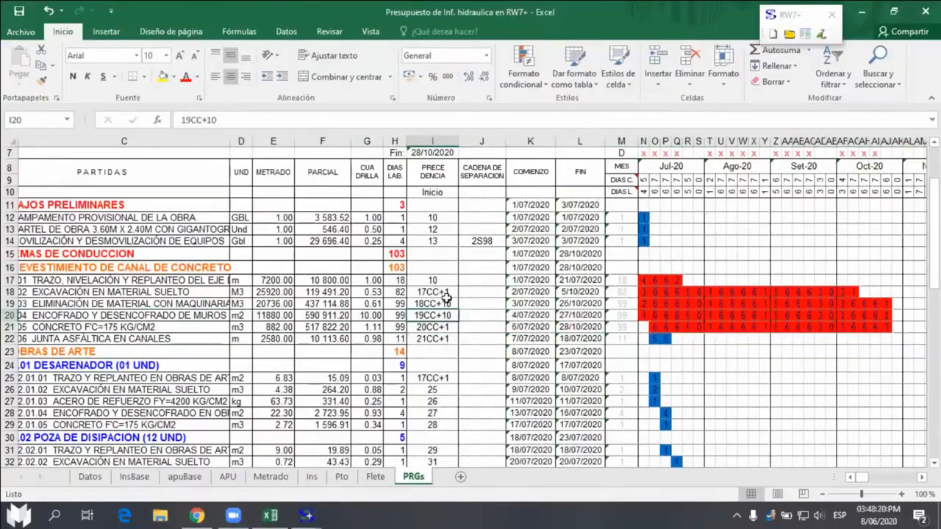
Step: Set the working days of items 02.01.03, 02.01.04 and 02.01.05 to 89 each
{"action": "left_click", "coordinate": [397, 303]}
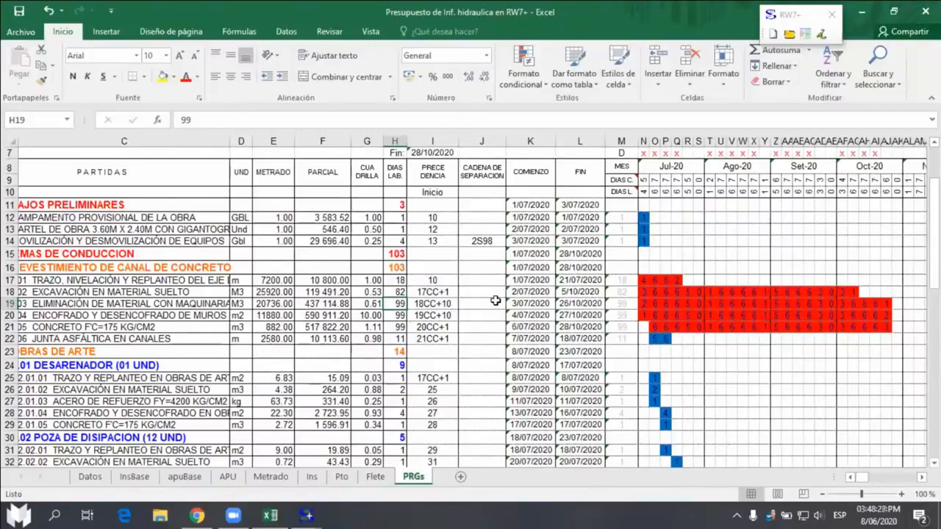
{"action": "type", "text": "89"}
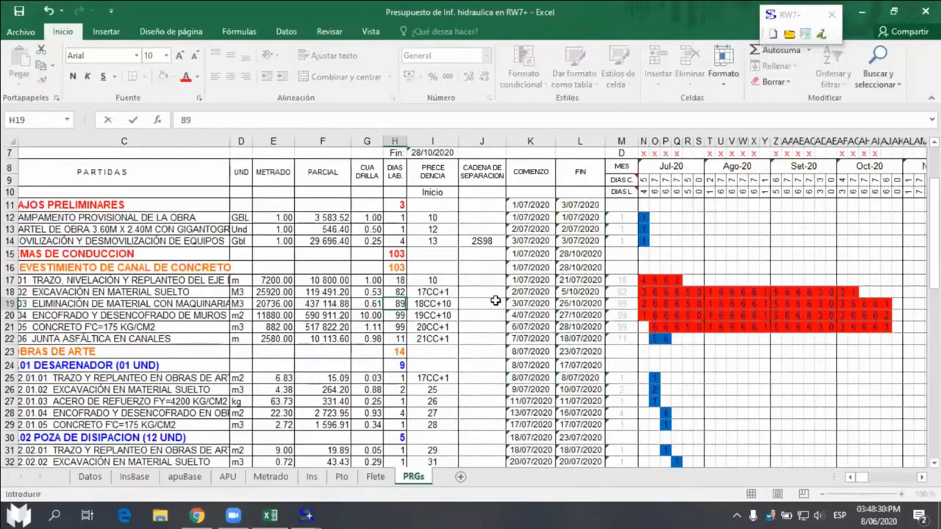
{"action": "key", "text": "Return"}
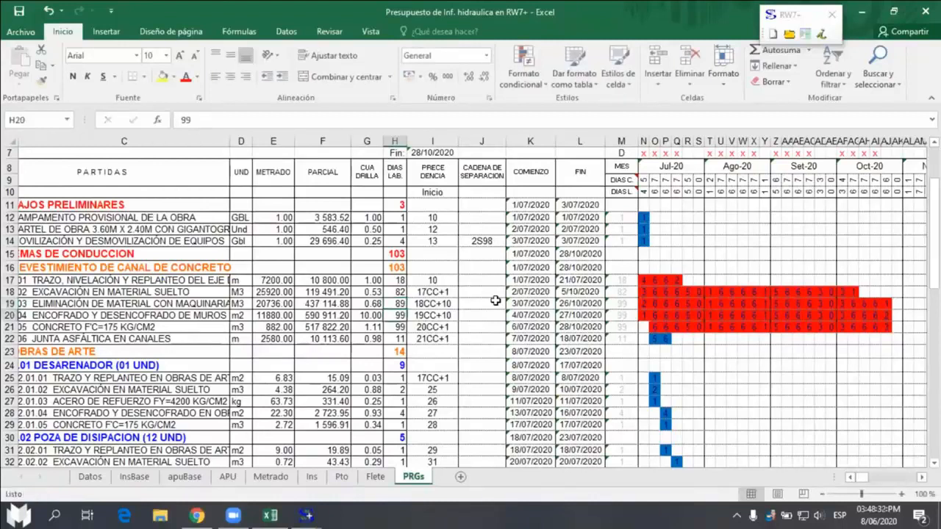
{"action": "type", "text": "89"}
{"action": "key", "text": "Return"}
{"action": "type", "text": "89"}
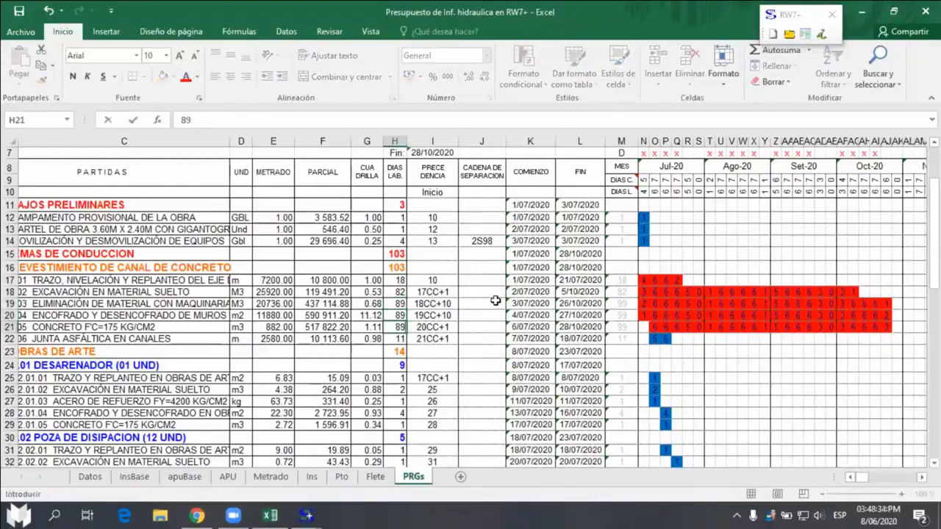
{"action": "key", "text": "Return"}
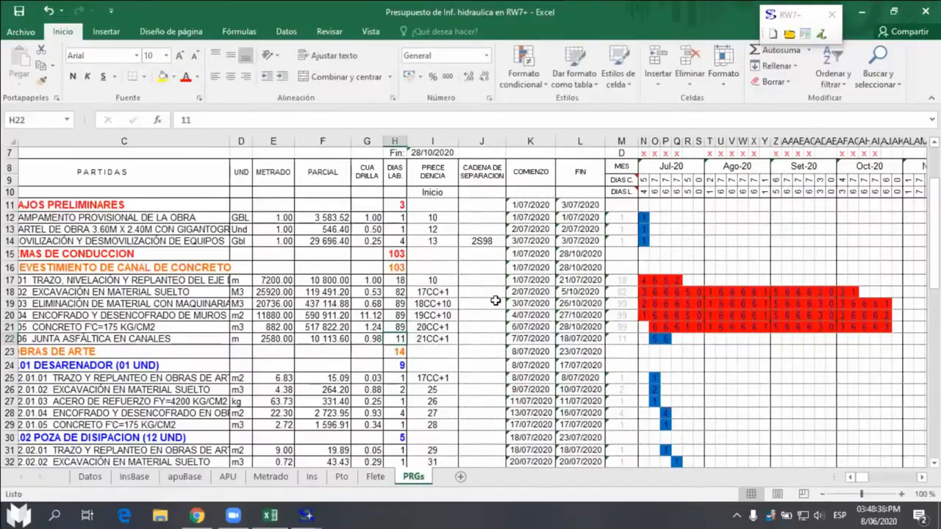
Step: Set item 02.01.06, asphalt joint in canals, to 10 working days and its precedence to 21FF+1
{"action": "type", "text": "10"}
{"action": "key", "text": "Tab"}
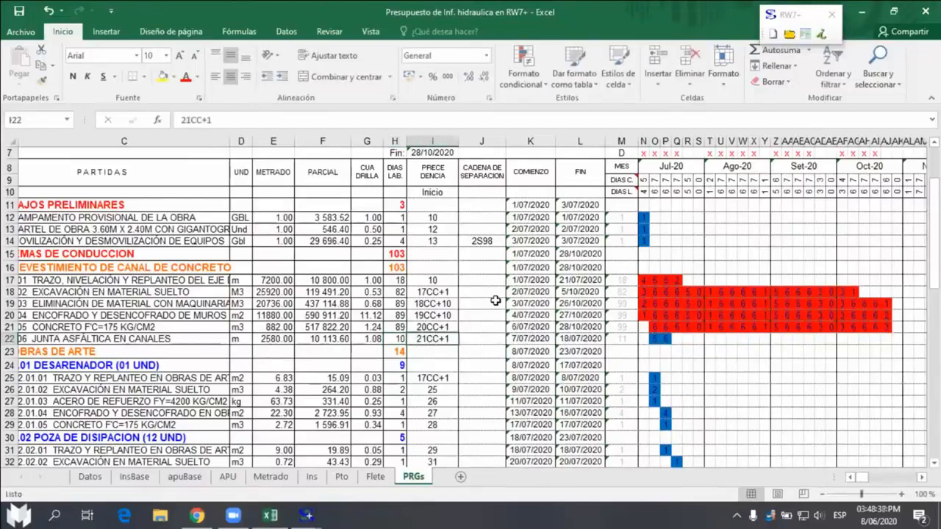
{"action": "left_click", "coordinate": [8, 339]}
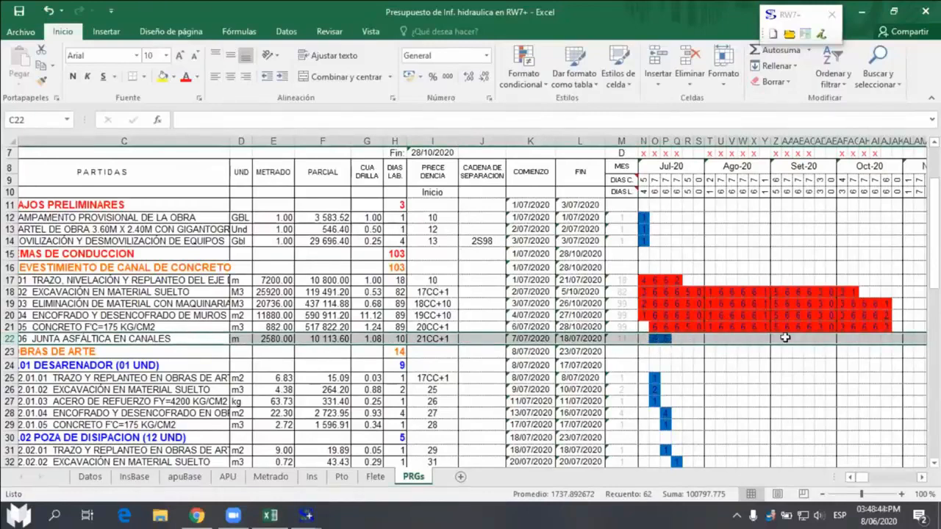
{"action": "left_click", "coordinate": [427, 338]}
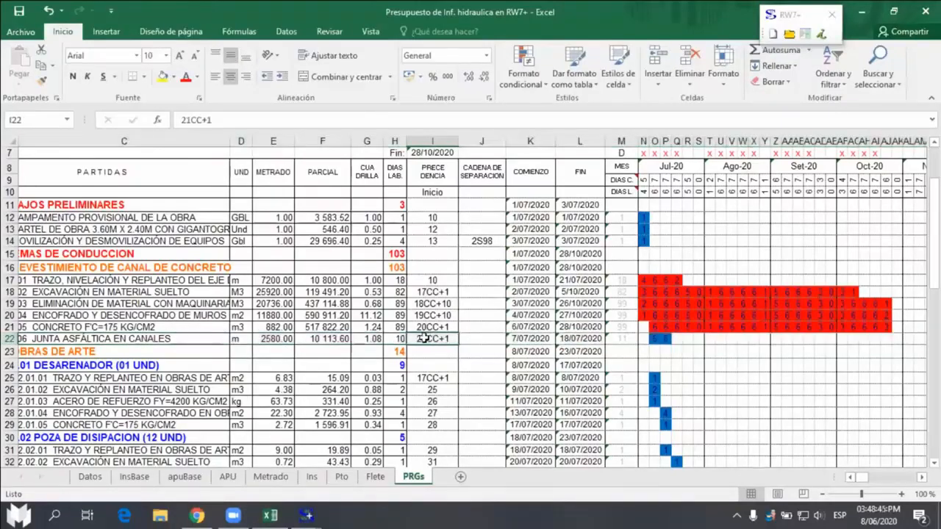
{"action": "left_click", "coordinate": [196, 120]}
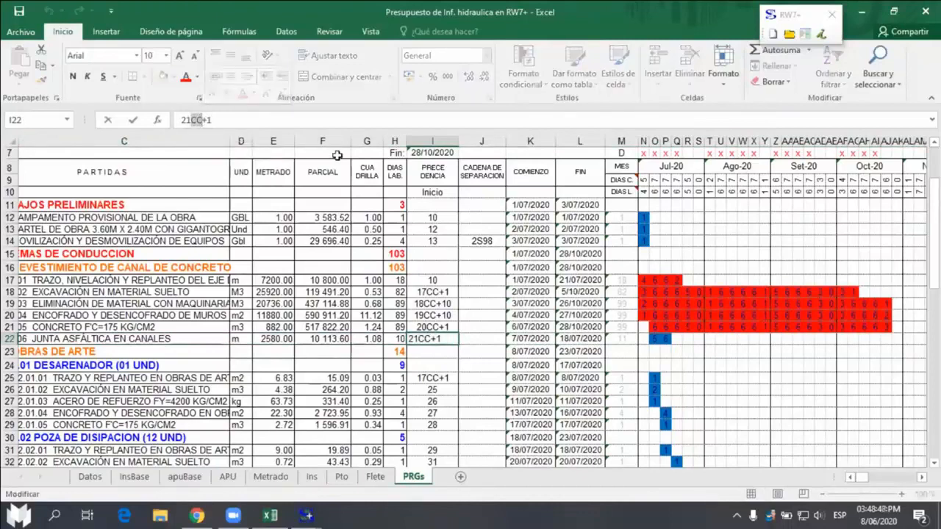
{"action": "type", "text": "FF"}
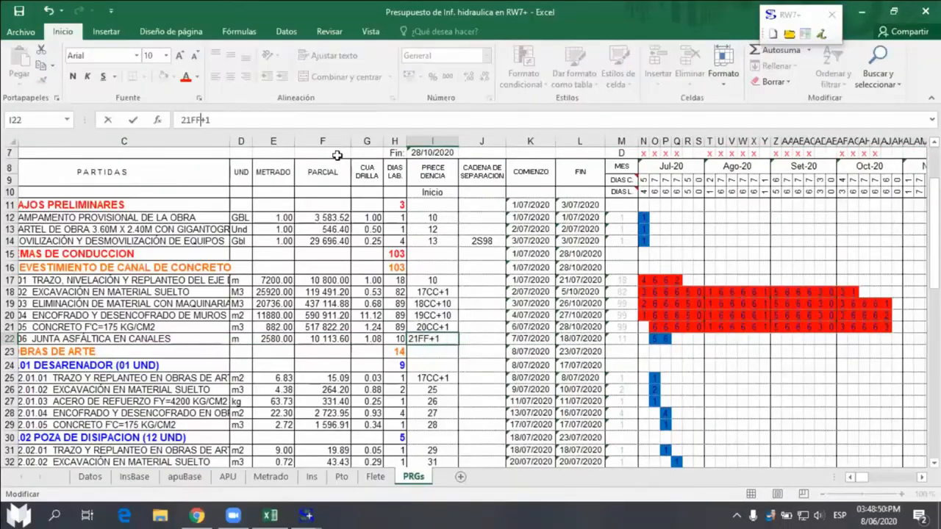
{"action": "key", "text": "Return"}
Step: Review the row entries of the concrete item 02.01.05 and the asphalt joint item 02.01.06
{"action": "key", "text": "Up"}
{"action": "key", "text": "Left"}
{"action": "key", "text": "Left"}
{"action": "key", "text": "Left"}
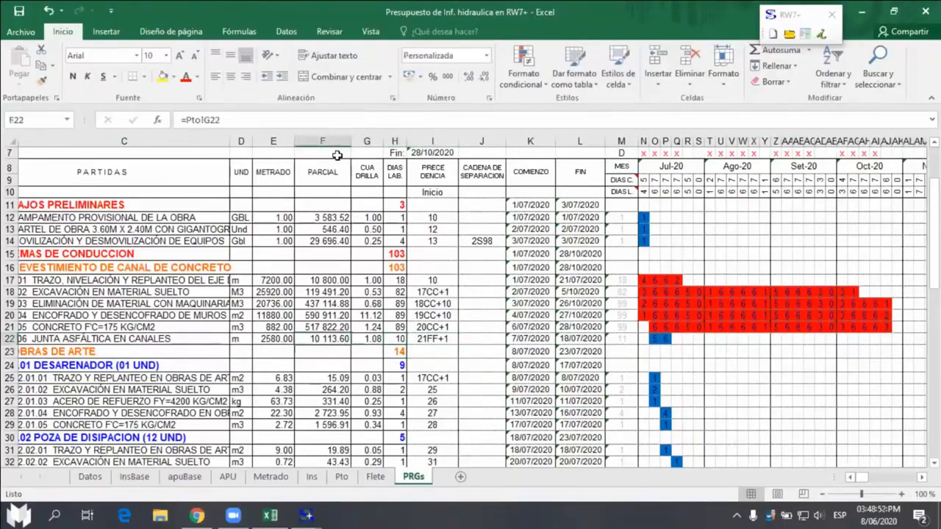
{"action": "key", "text": "Right"}
{"action": "key", "text": "Right"}
{"action": "key", "text": "Right"}
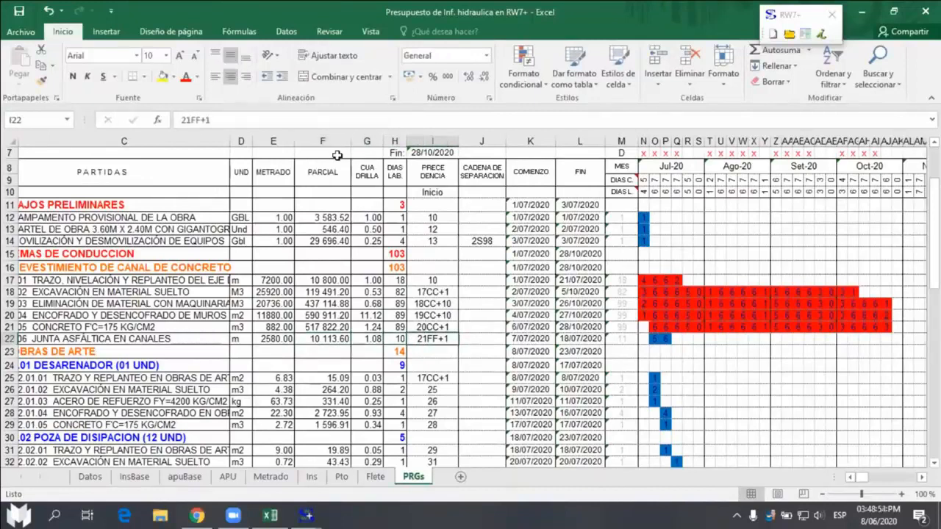
{"action": "key", "text": "Up"}
{"action": "key", "text": "Left"}
{"action": "key", "text": "Left"}
{"action": "key", "text": "Left"}
{"action": "key", "text": "Left"}
{"action": "key", "text": "Left"}
{"action": "key", "text": "Left"}
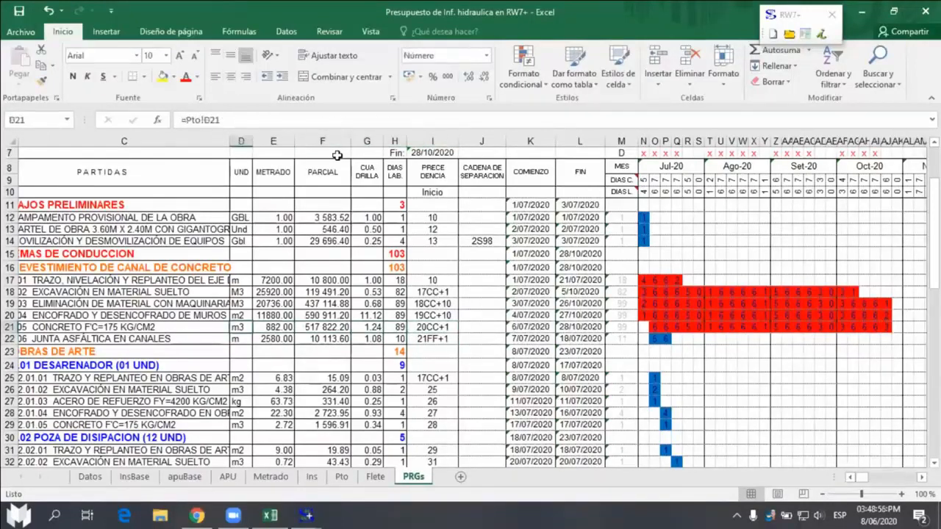
{"action": "key", "text": "Right"}
{"action": "key", "text": "Right"}
{"action": "key", "text": "Right"}
{"action": "key", "text": "Right"}
{"action": "key", "text": "Right"}
{"action": "key", "text": "Right"}
{"action": "key", "text": "Down"}
{"action": "key", "text": "Down"}
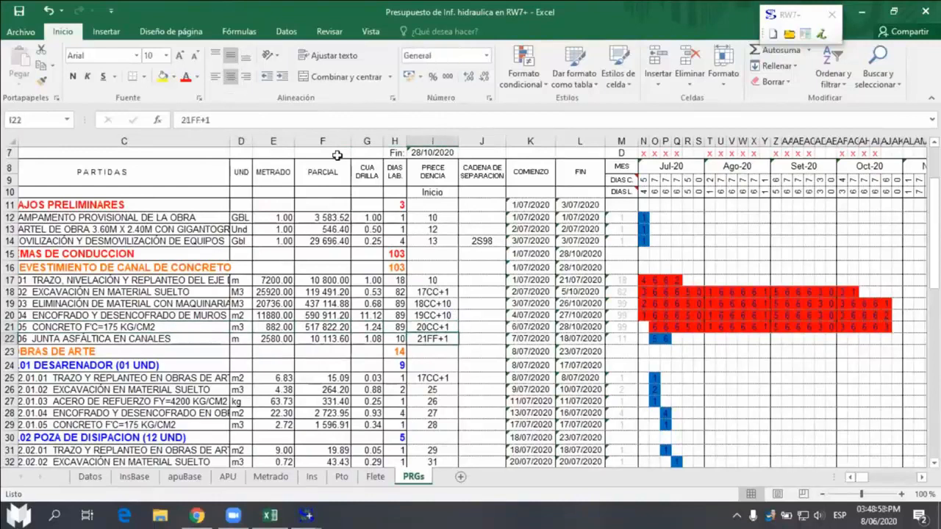
Step: Change the precedence of item 02.02.01.01, layout and staking of the desander, in I25 to 17CC+28
{"action": "key", "text": "Down"}
{"action": "key", "text": "Down"}
{"action": "key", "text": "Down"}
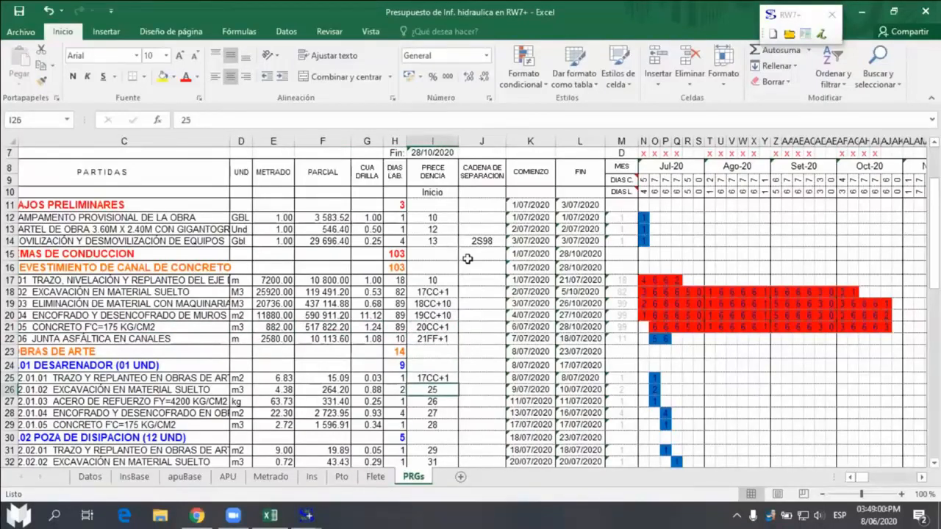
{"action": "left_click", "coordinate": [434, 378]}
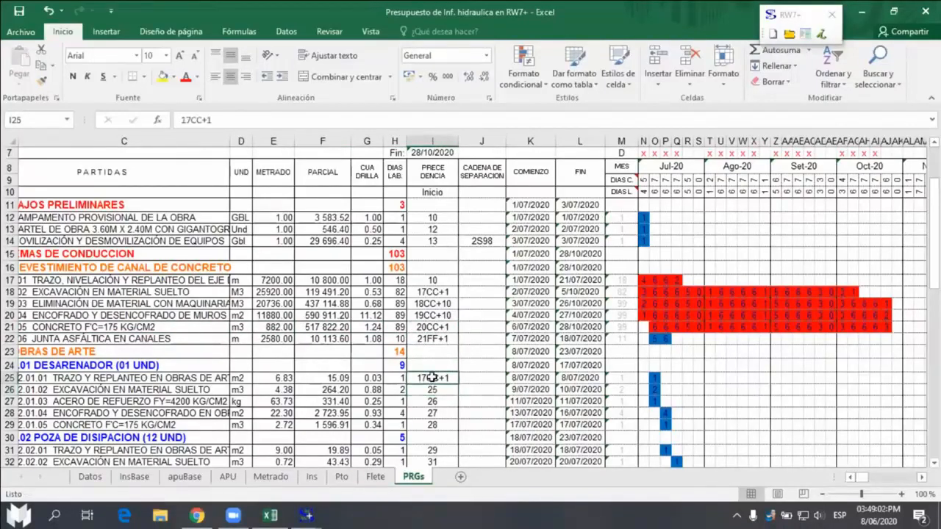
{"action": "left_click", "coordinate": [211, 119]}
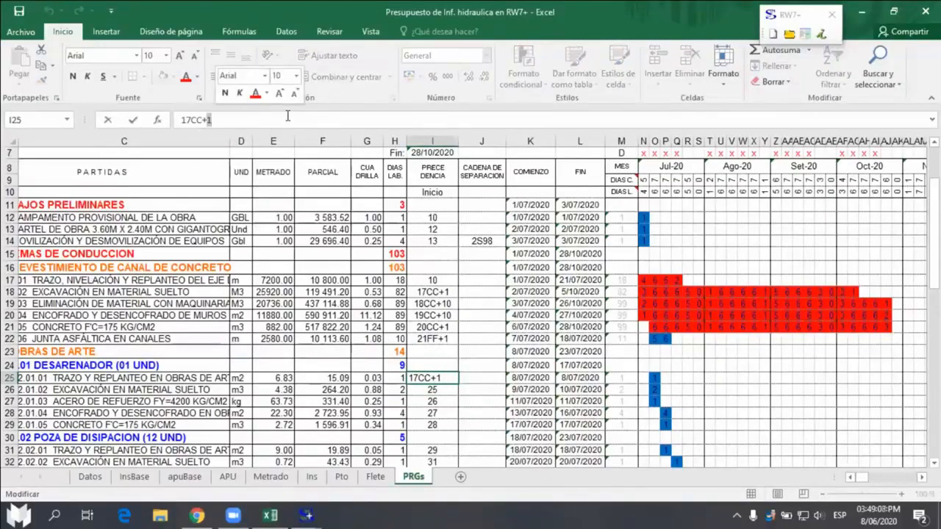
{"action": "type", "text": "8"}
{"action": "key", "text": "Return"}
Step: Set the working days of item 03.01, land freight, to 8 and of item 03.02, rural freight, to 24
{"action": "scroll", "coordinate": [472, 310], "scroll_direction": "down", "scroll_amount": 4}
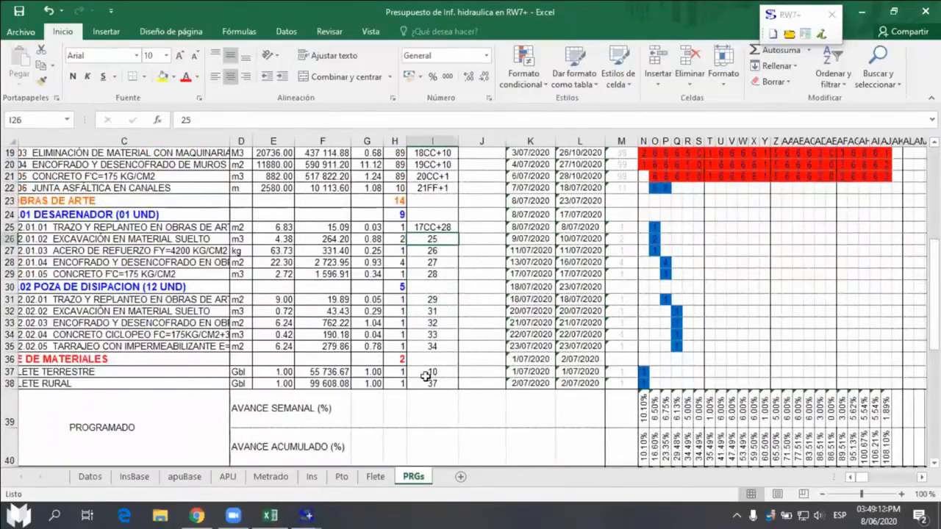
{"action": "left_click", "coordinate": [398, 372]}
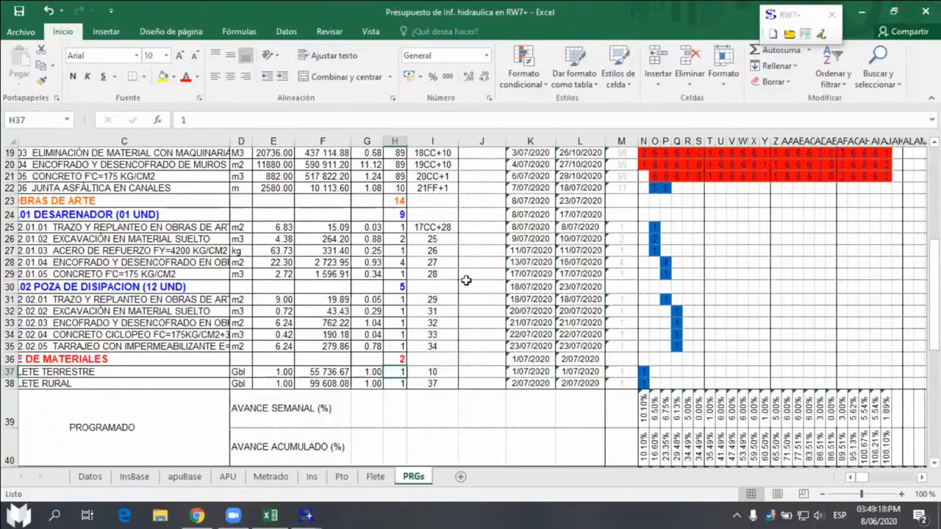
{"action": "left_click", "coordinate": [850, 477]}
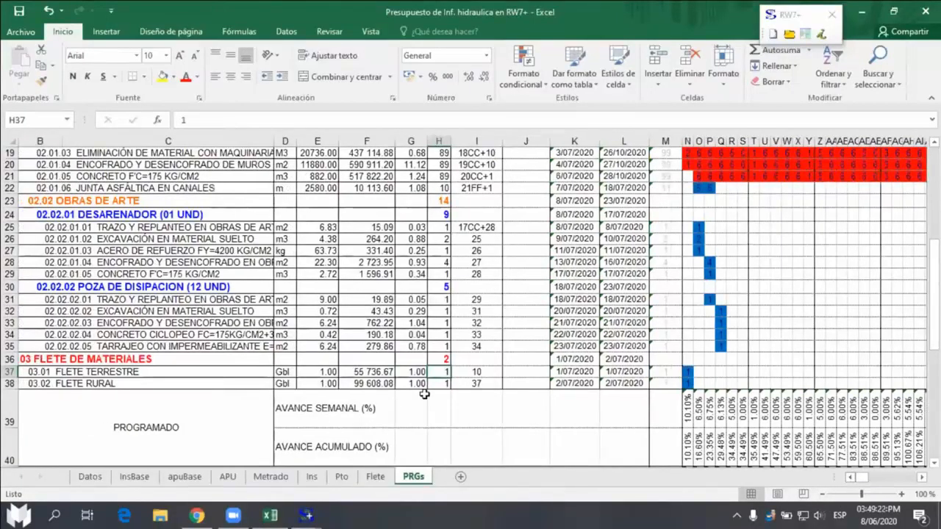
{"action": "type", "text": "8"}
{"action": "key", "text": "Return"}
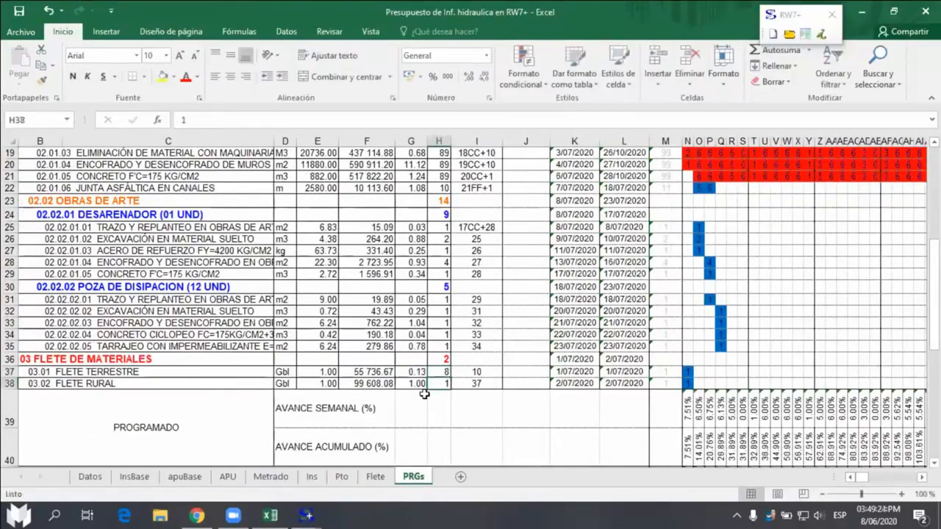
{"action": "type", "text": "24"}
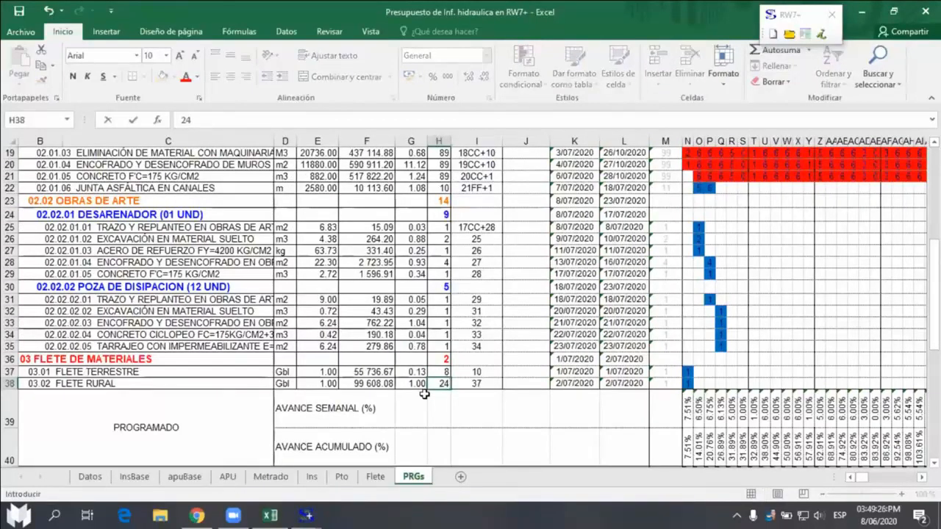
{"action": "key", "text": "Tab"}
{"action": "key", "text": "Up"}
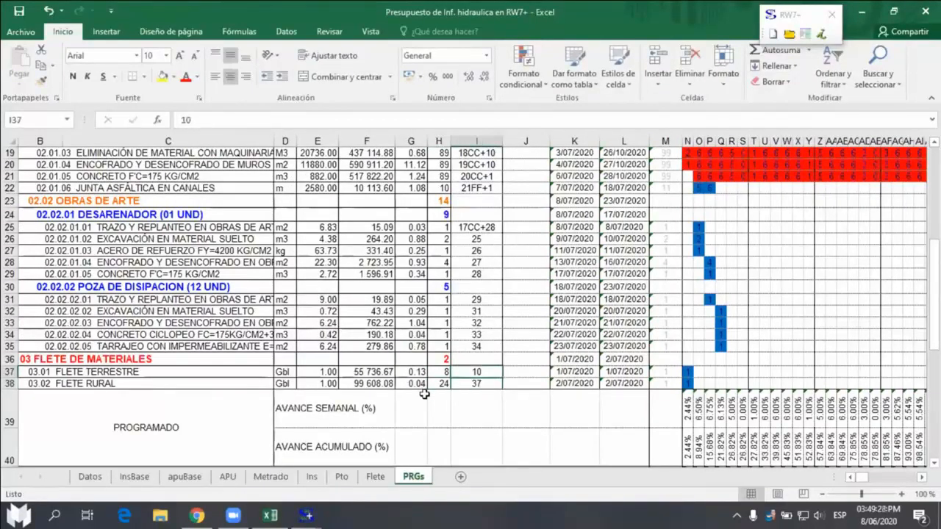
{"action": "key", "text": "Down"}
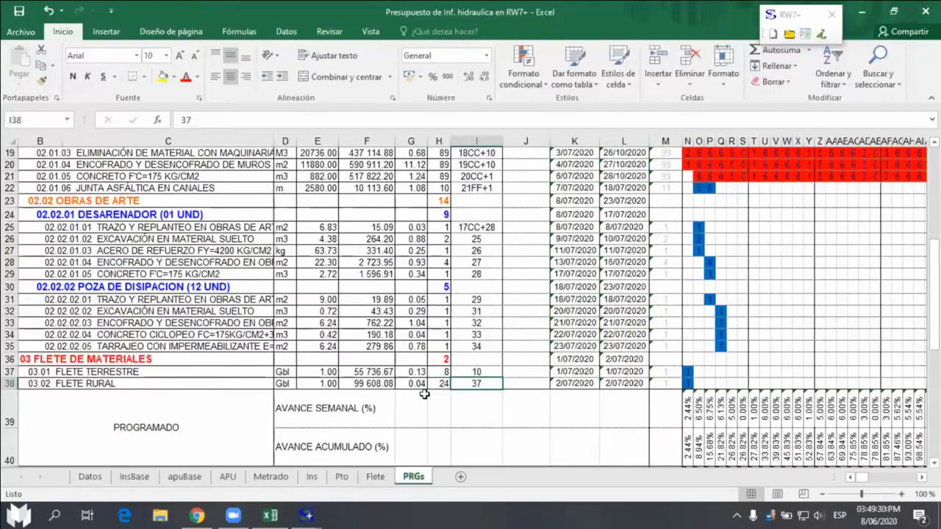
Step: Change the precedence of item 03.02, rural freight, in I38 to 37CC+1
{"action": "type", "text": "37C"}
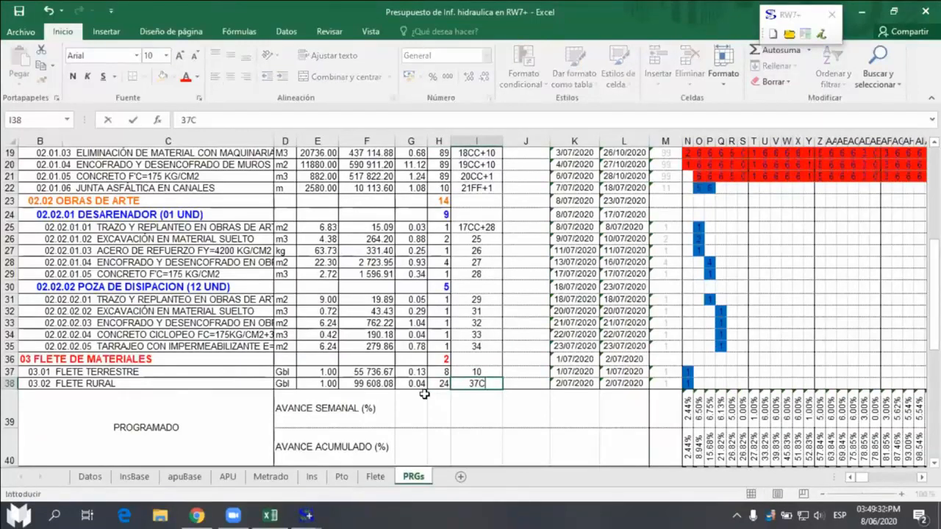
{"action": "type", "text": "C+1"}
{"action": "key", "text": "Return"}
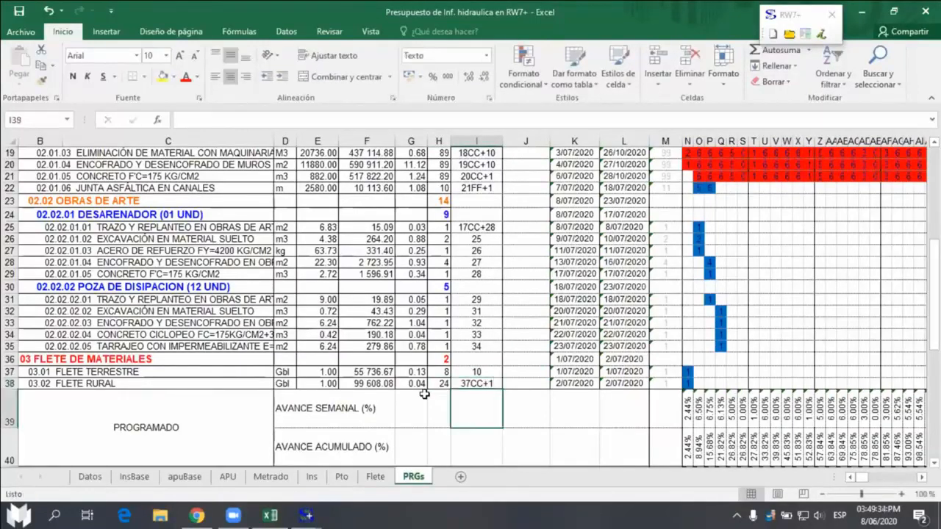
Step: Enter the task separation 2S25,2S25,2S25 for item 03.01, land freight, in J37
{"action": "key", "text": "Up"}
{"action": "key", "text": "Right"}
{"action": "key", "text": "Up"}
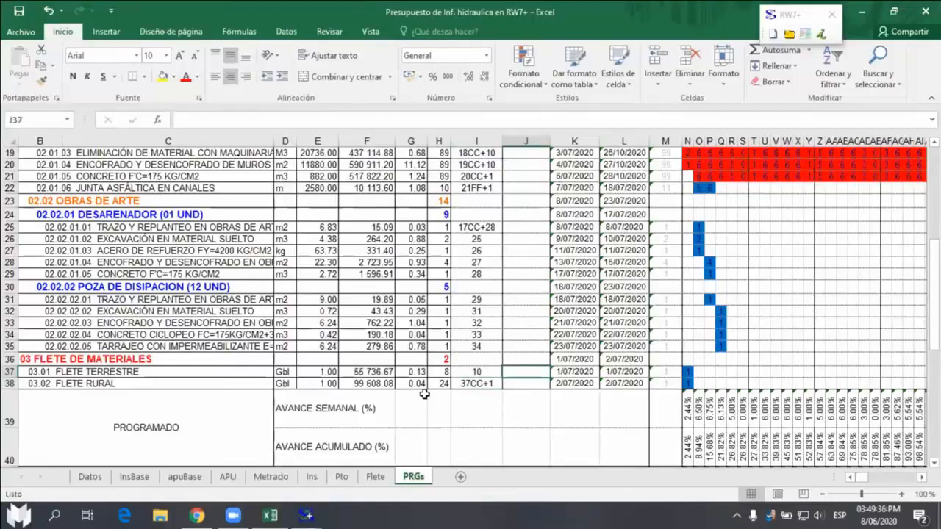
{"action": "type", "text": "2S98"}
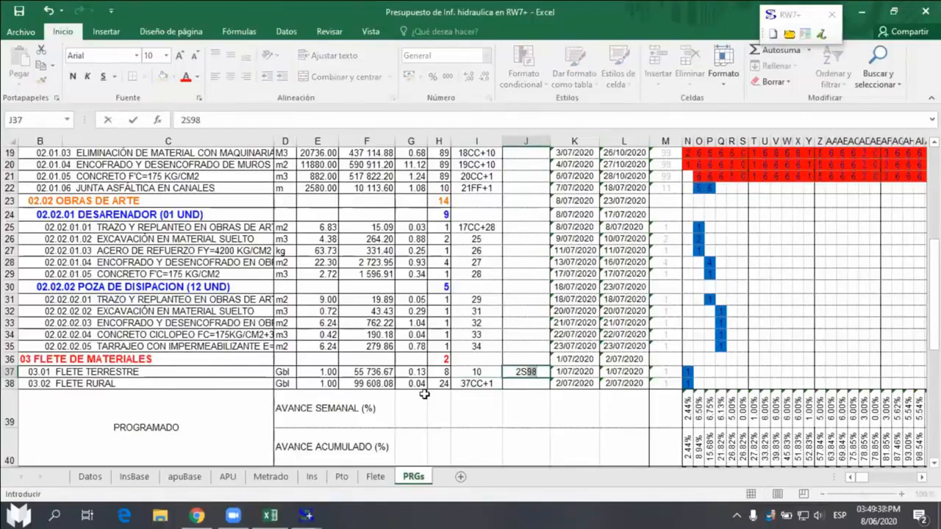
{"action": "key", "text": "BackSpace"}
{"action": "key", "text": "BackSpace"}
{"action": "type", "text": "25,"}
{"action": "type", "text": "2S2"}
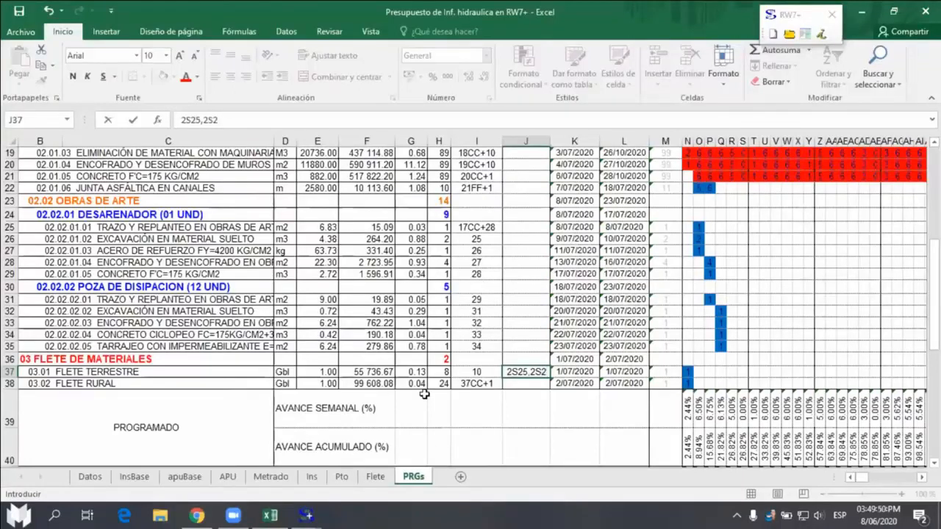
{"action": "type", "text": "5,"}
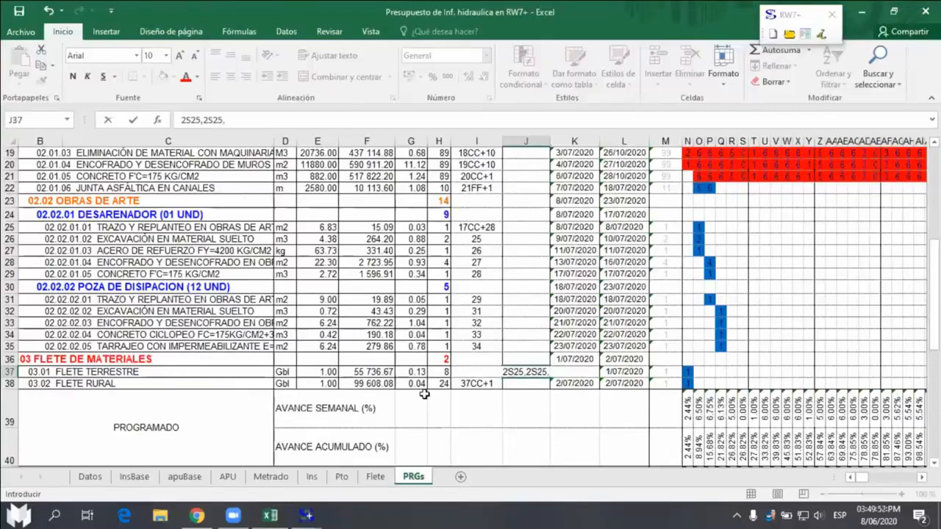
{"action": "type", "text": "2"}
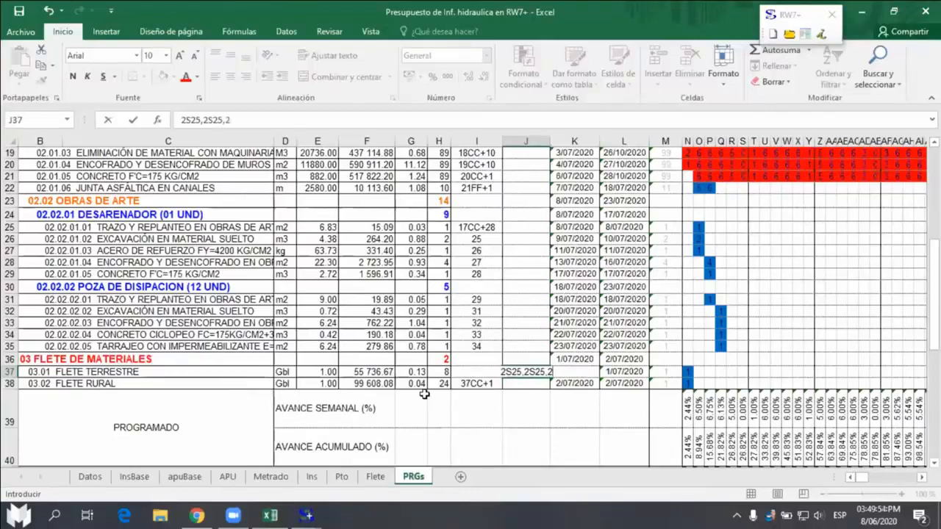
{"action": "type", "text": "S"}
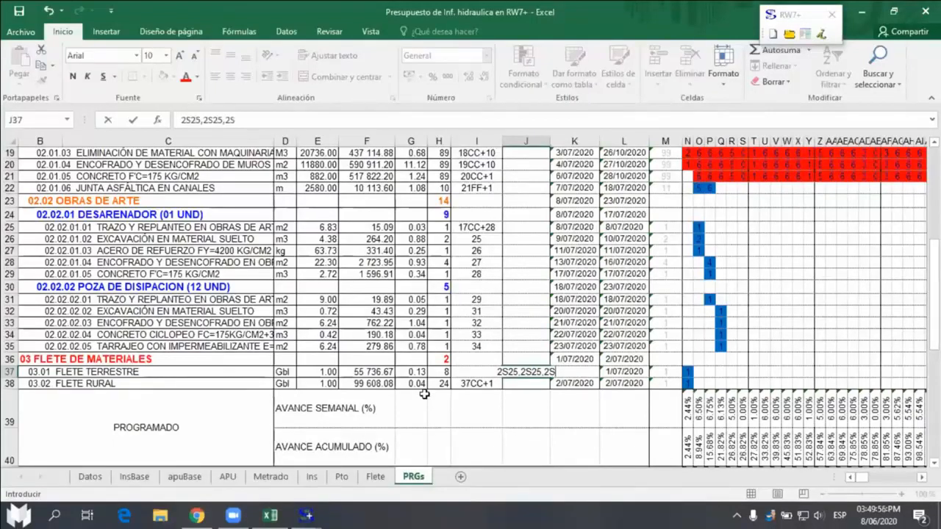
{"action": "type", "text": "25"}
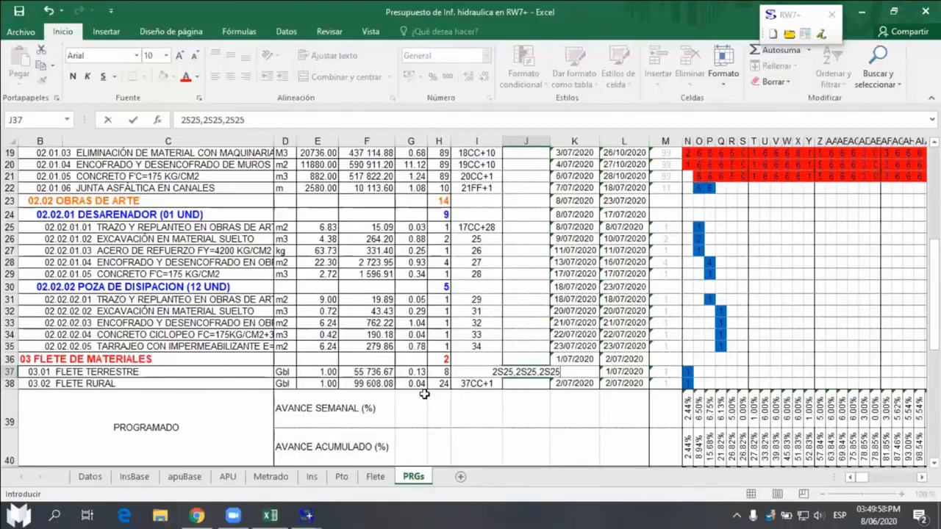
{"action": "key", "text": "Return"}
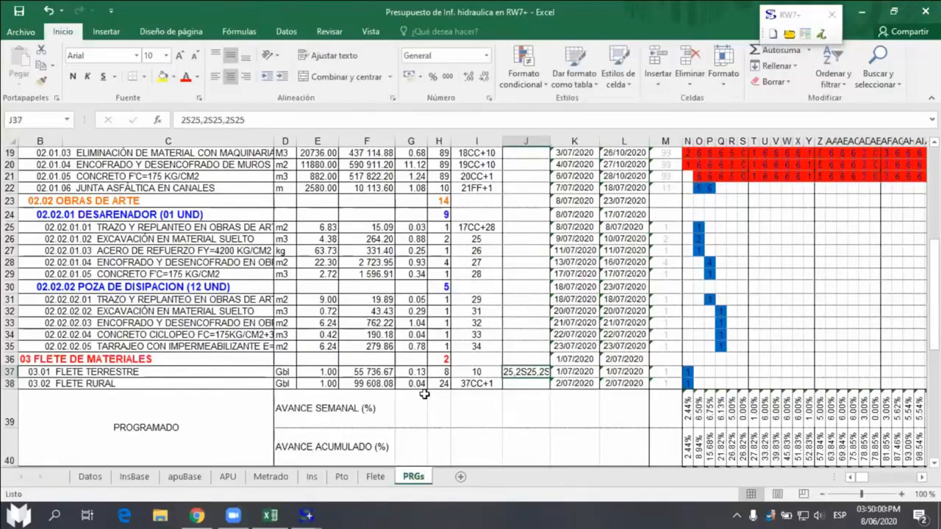
Step: Copy the land freight separation to item 03.02, rural freight, in J38 and edit it to 6S25,6S25,6S25
{"action": "key", "text": "ctrl+c"}
{"action": "key", "text": "Down"}
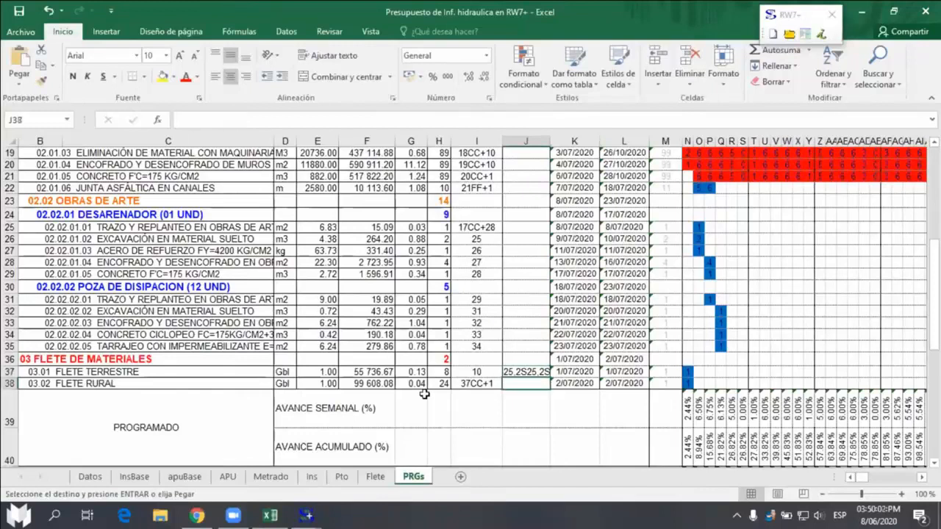
{"action": "key", "text": "Return"}
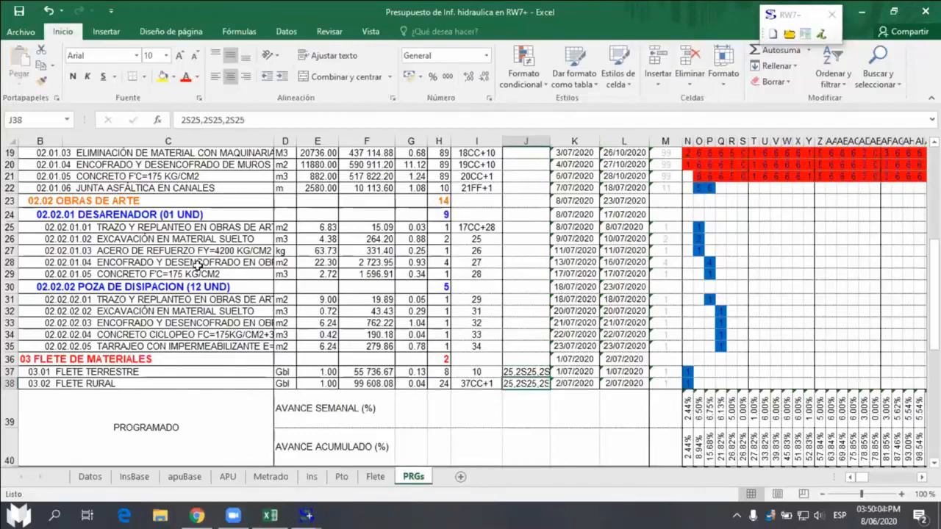
{"action": "double_click", "coordinate": [519, 383]}
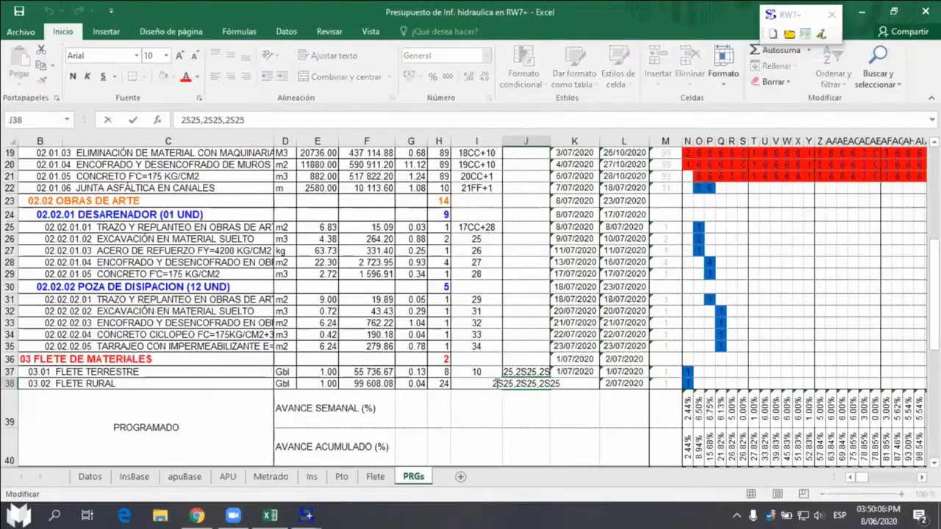
{"action": "key", "text": "Delete"}
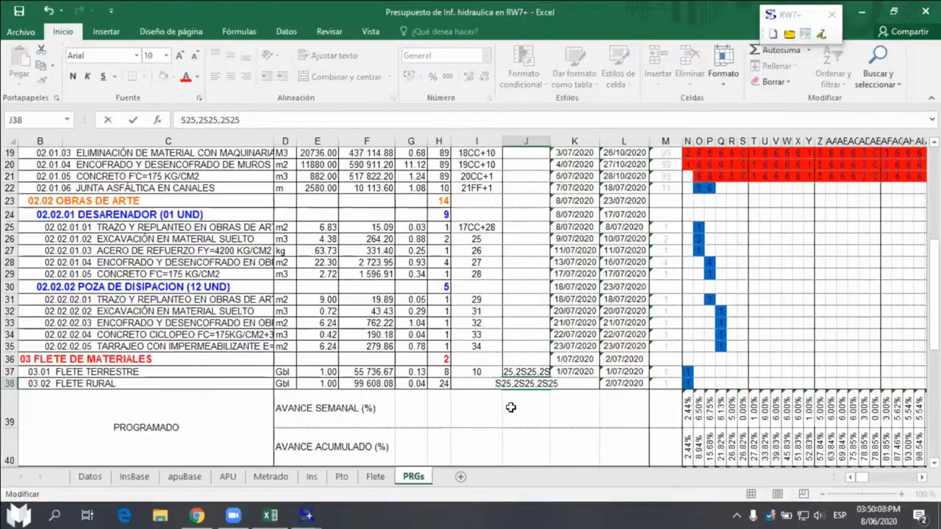
{"action": "type", "text": "6"}
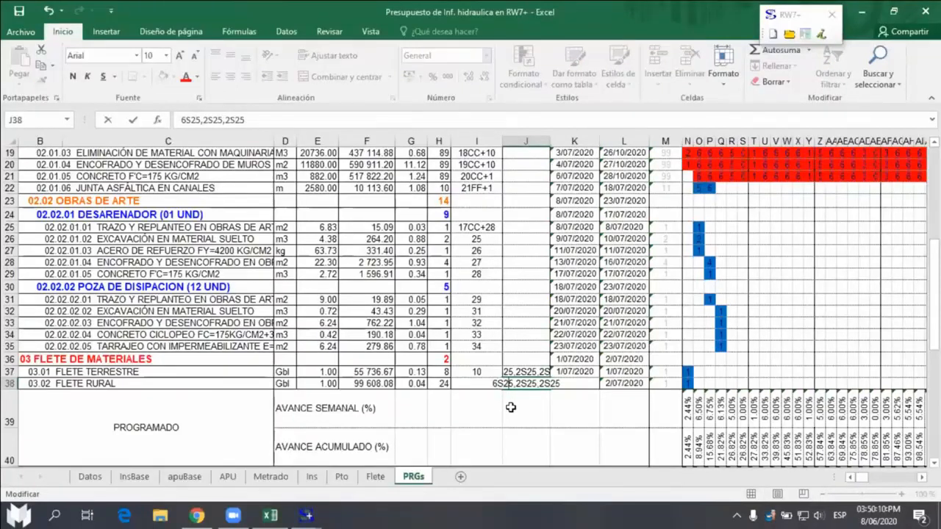
{"action": "key", "text": "Delete"}
{"action": "type", "text": "6"}
{"action": "key", "text": "Delete"}
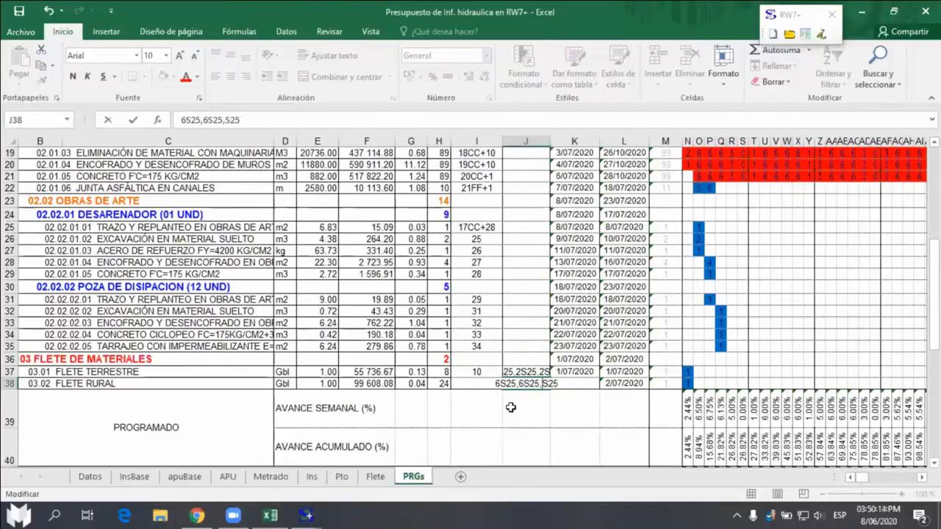
{"action": "type", "text": "6"}
{"action": "key", "text": "Return"}
{"action": "key", "text": "Up"}
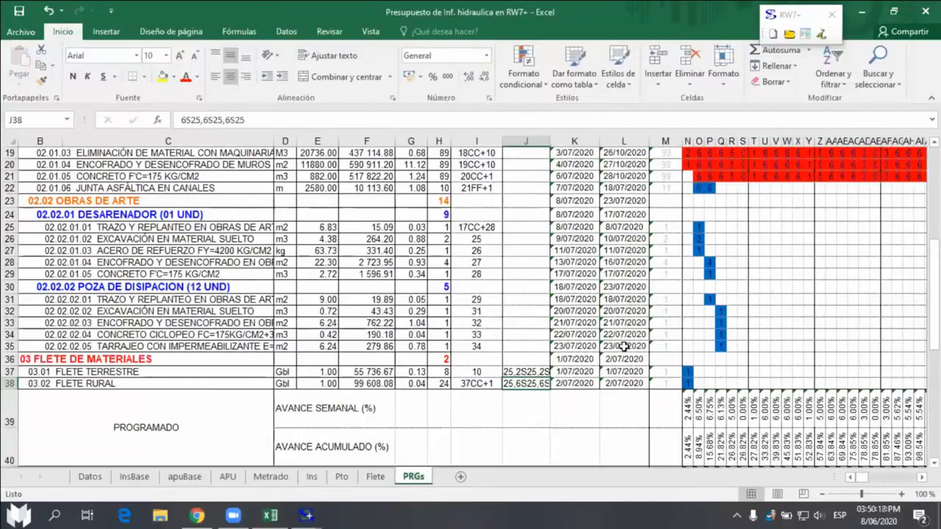
Step: Regenerate the Gantt PERT CPM diagram with RW7+ and decline adjusting the project term
{"action": "scroll", "coordinate": [581, 309], "scroll_direction": "up", "scroll_amount": 6}
{"action": "scroll", "coordinate": [632, 221], "scroll_direction": "down", "scroll_amount": 3}
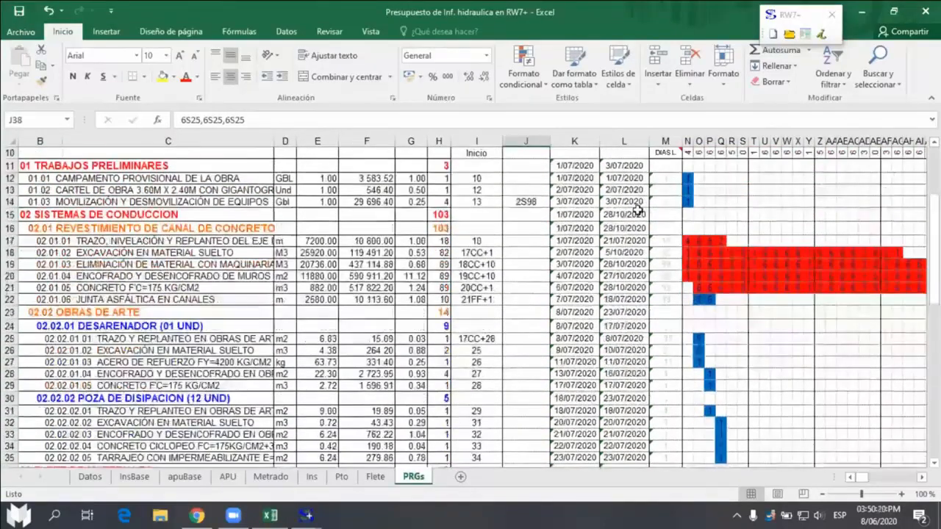
{"action": "scroll", "coordinate": [553, 265], "scroll_direction": "down", "scroll_amount": 2}
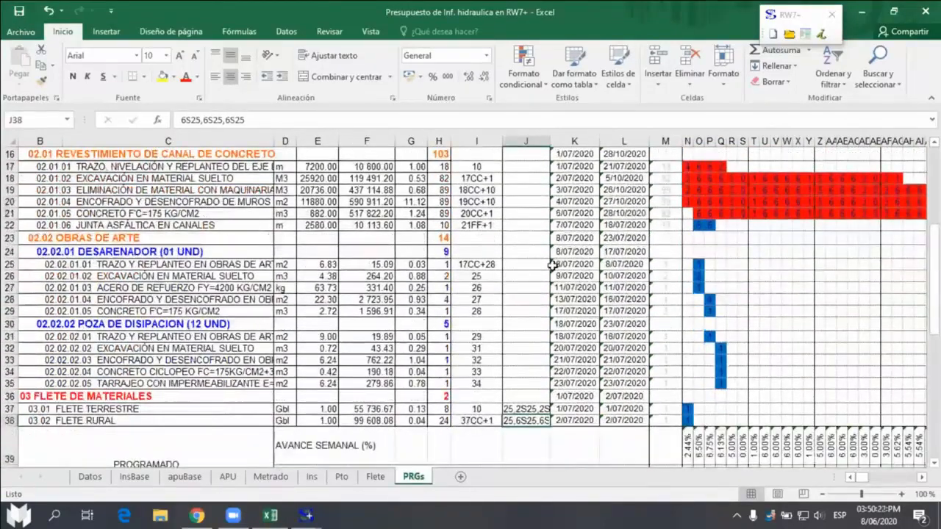
{"action": "left_click", "coordinate": [531, 224]}
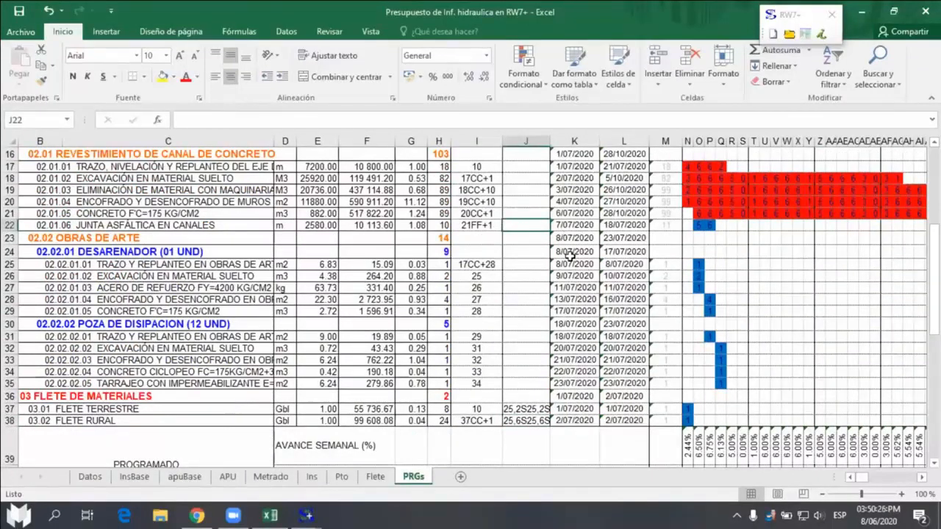
{"action": "left_click", "coordinate": [792, 15]}
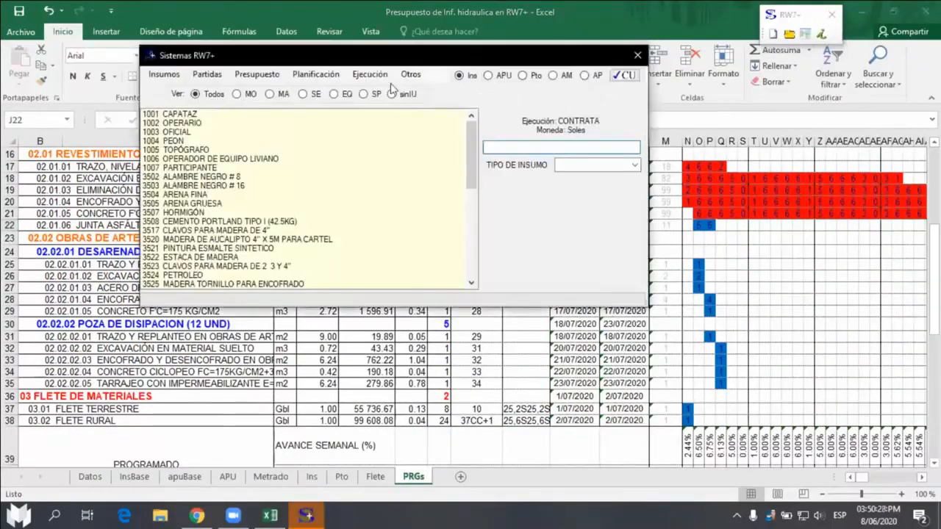
{"action": "left_click", "coordinate": [223, 68]}
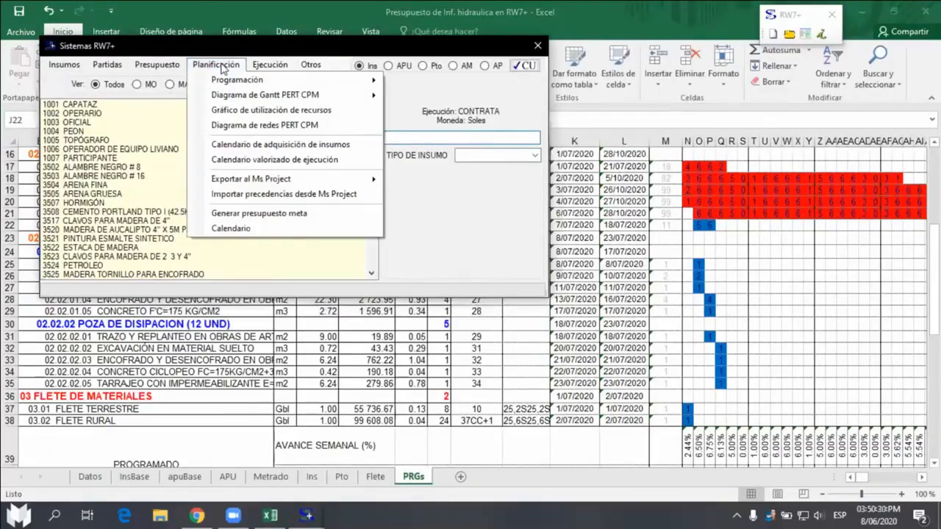
{"action": "mouse_move", "coordinate": [289, 97]}
{"action": "left_click", "coordinate": [417, 96]}
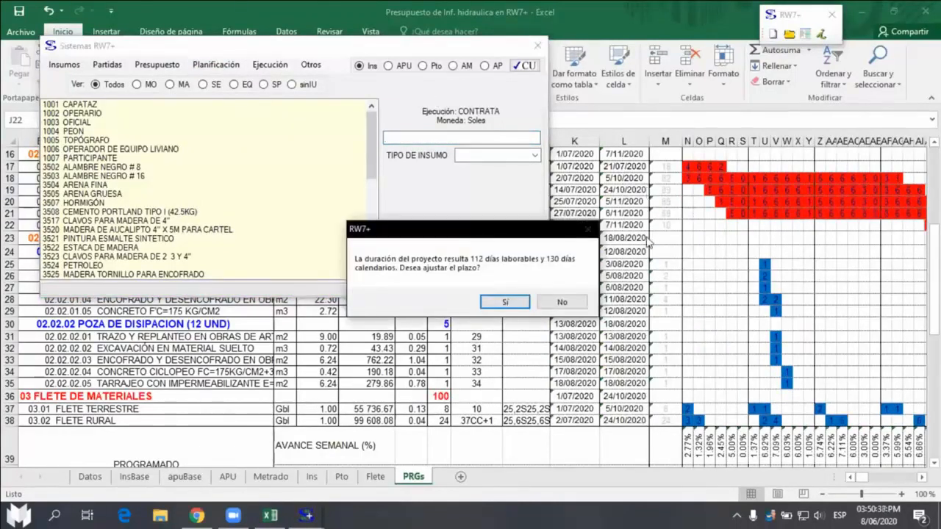
{"action": "left_click", "coordinate": [562, 301]}
Step: Review the S-curve chart below the schedule and the recalculated task dates and bars
{"action": "scroll", "coordinate": [603, 294], "scroll_direction": "down", "scroll_amount": 8}
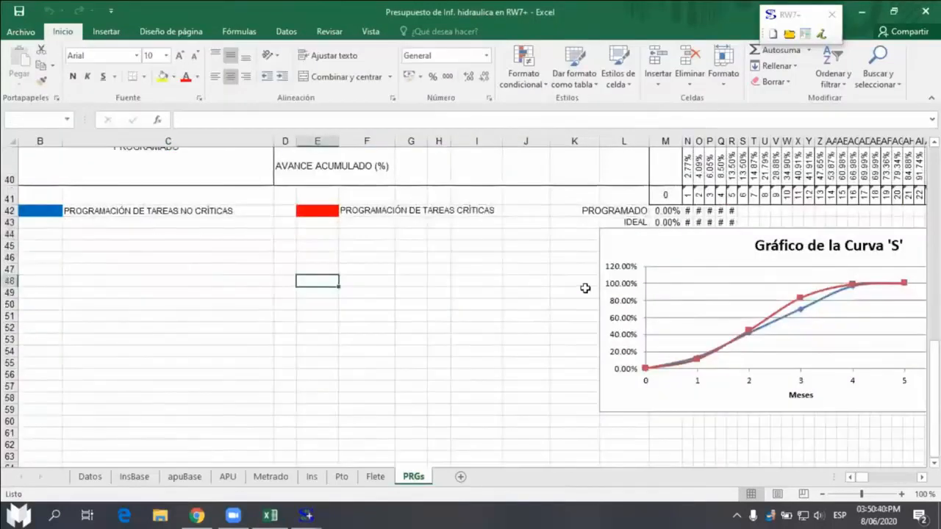
{"action": "scroll", "coordinate": [524, 296], "scroll_direction": "up", "scroll_amount": 1}
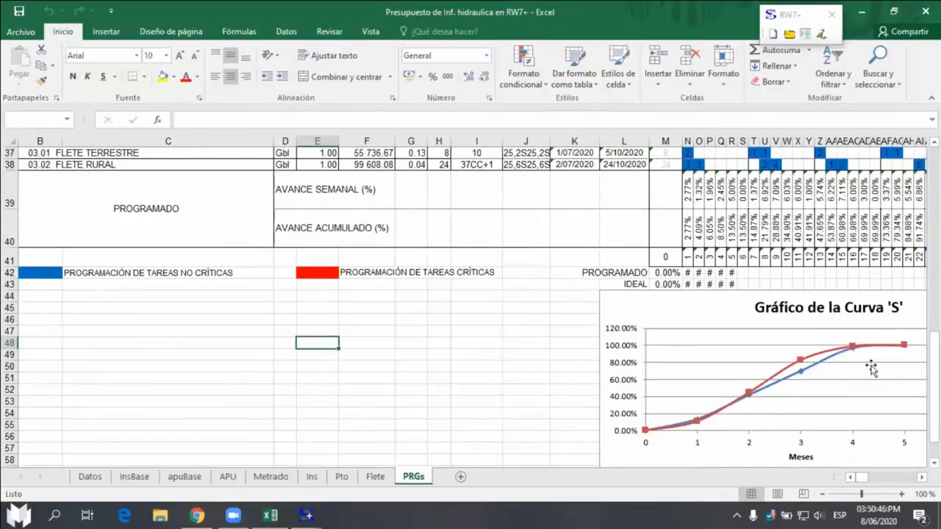
{"action": "left_click", "coordinate": [528, 353]}
{"action": "scroll", "coordinate": [556, 340], "scroll_direction": "up", "scroll_amount": 4}
{"action": "scroll", "coordinate": [557, 340], "scroll_direction": "up", "scroll_amount": 5}
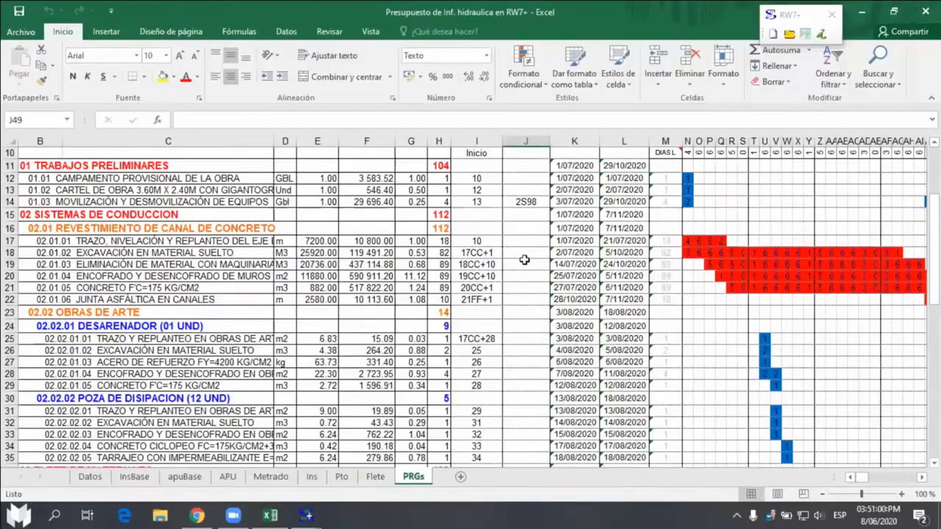
Step: Export the schedule with resources to MS Project from RW7+ and switch to Microsoft Project
{"action": "left_click", "coordinate": [791, 17]}
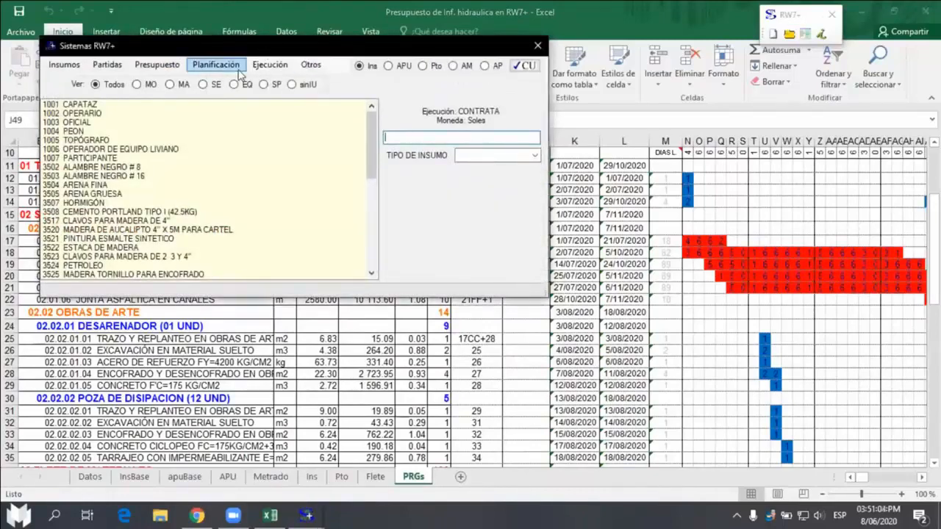
{"action": "left_click", "coordinate": [216, 65]}
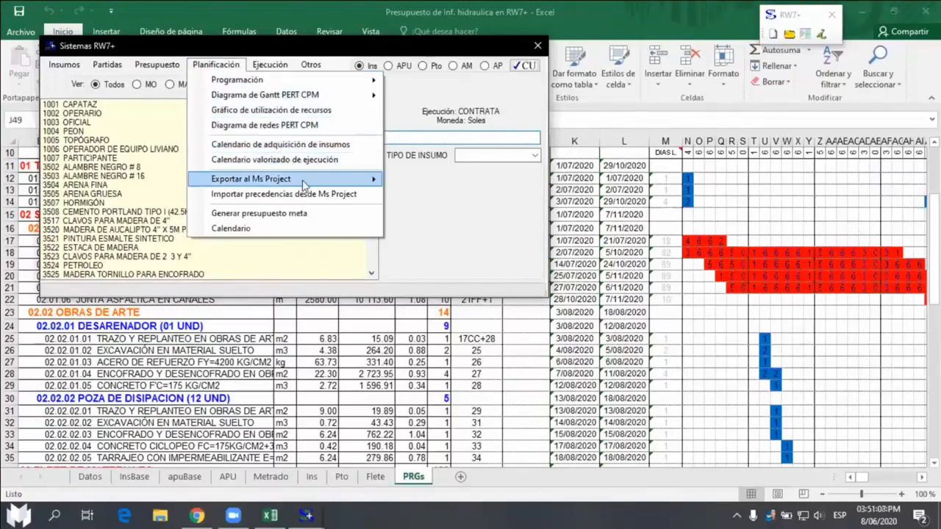
{"action": "mouse_move", "coordinate": [348, 184]}
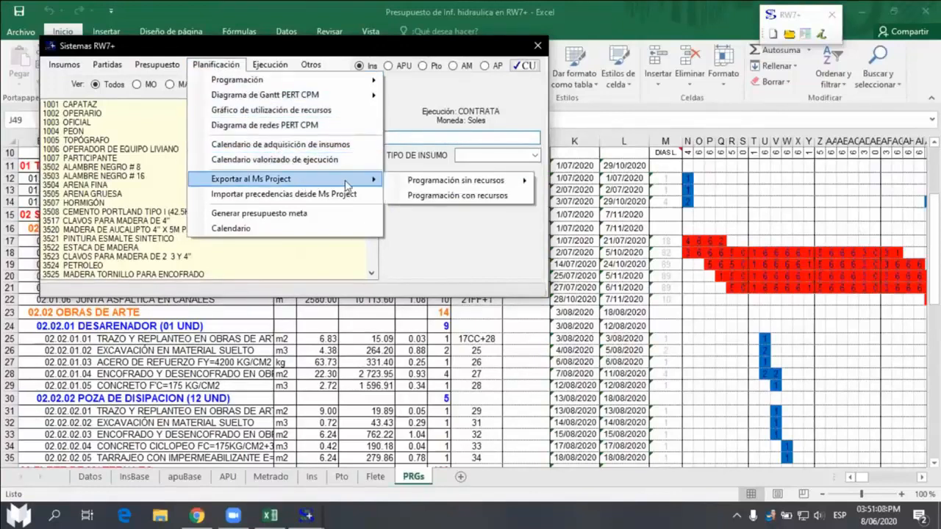
{"action": "left_click", "coordinate": [470, 197]}
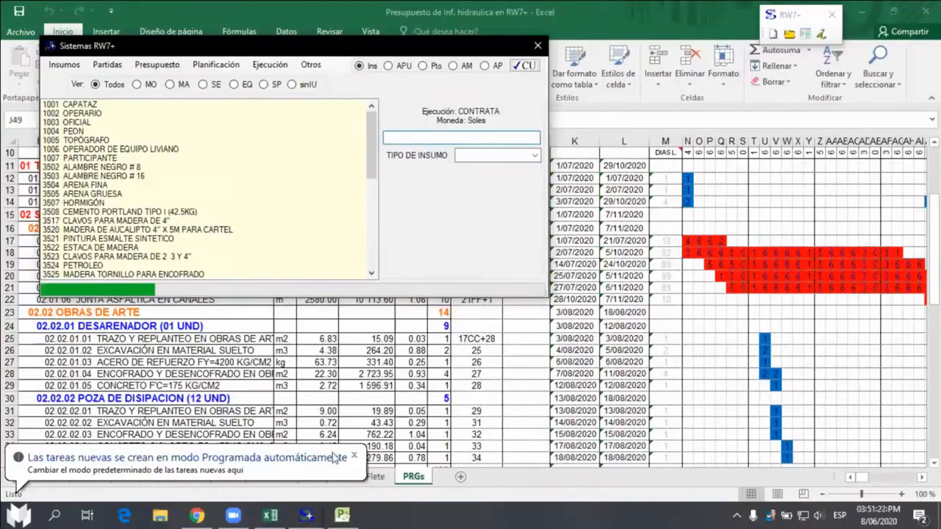
{"action": "left_click", "coordinate": [345, 515]}
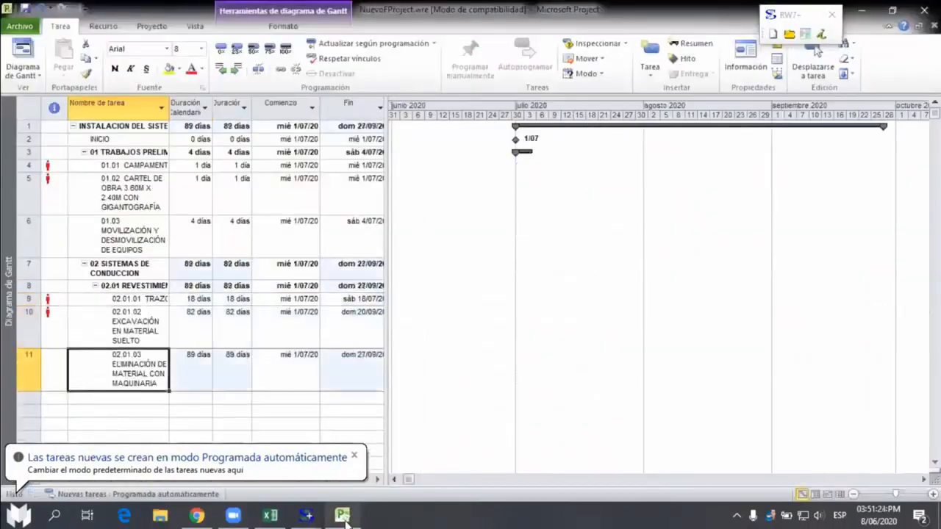
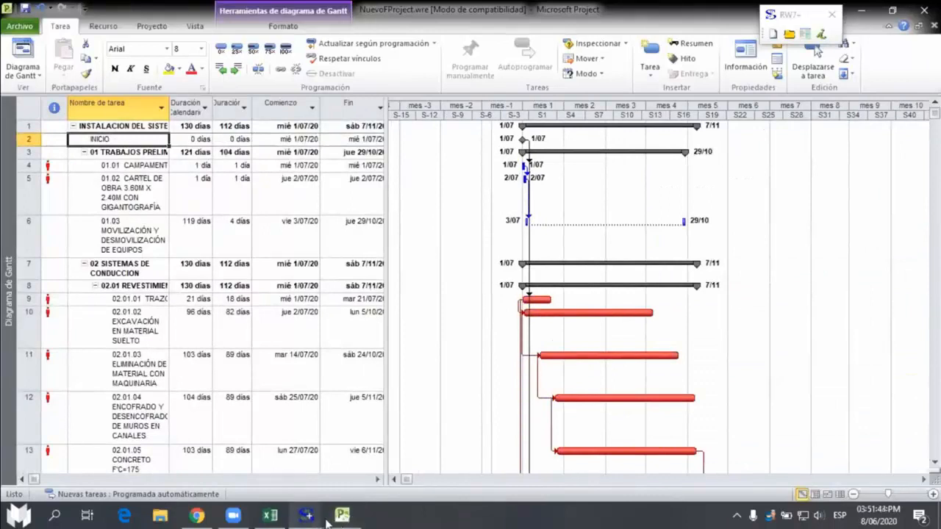
Step: Widen the task name column to show full names and open the task form for 02.01.02, excavation in loose material
{"action": "left_click", "coordinate": [134, 322]}
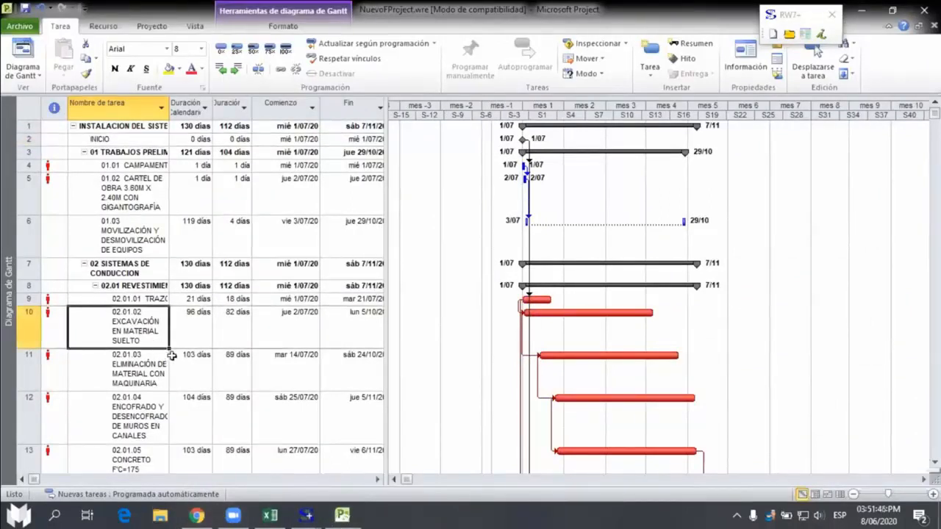
{"action": "left_click_drag", "start_coordinate": [170, 115], "coordinate": [293, 115]}
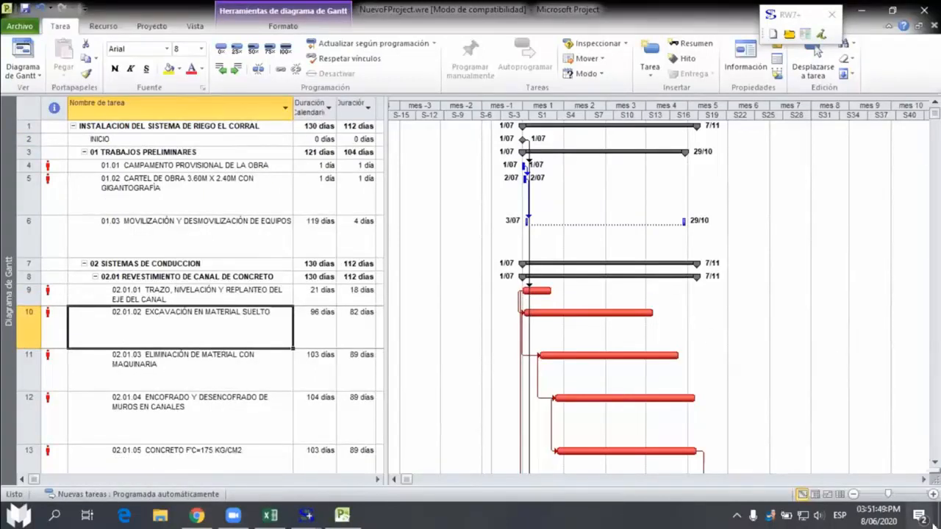
{"action": "double_click", "coordinate": [931, 471]}
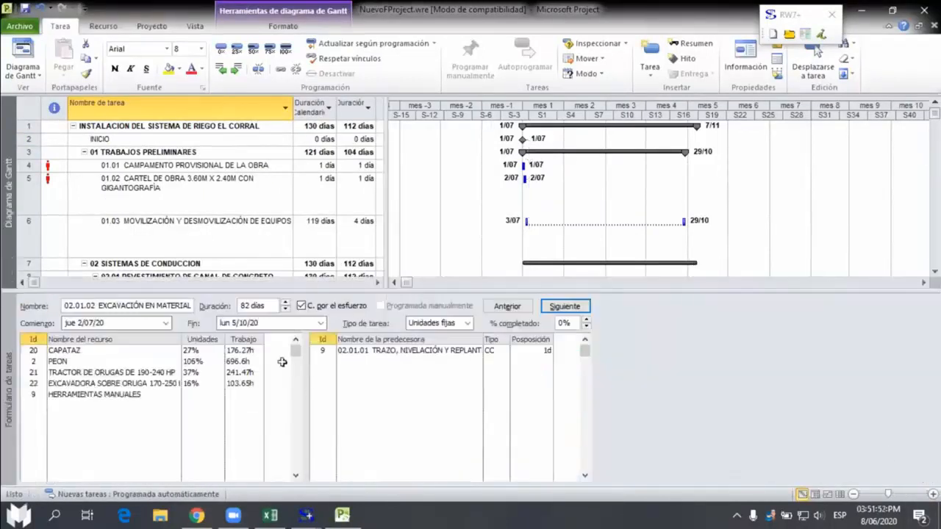
Step: Examine the resources and predecessors of tasks 01.02, 02.01.02, 02.02.01.02 and 02.02.02.05 in the task form
{"action": "left_click", "coordinate": [176, 184]}
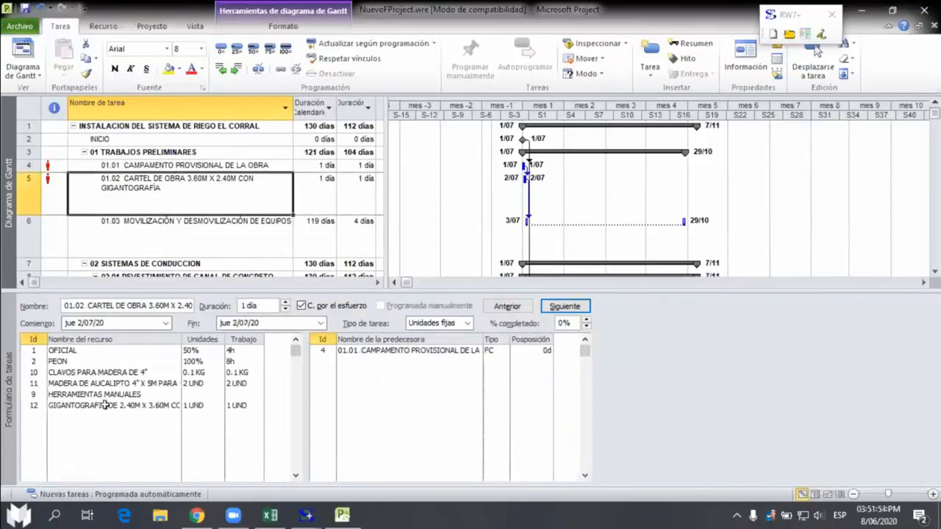
{"action": "scroll", "coordinate": [200, 193], "scroll_direction": "down", "scroll_amount": 2}
{"action": "left_click", "coordinate": [195, 187]}
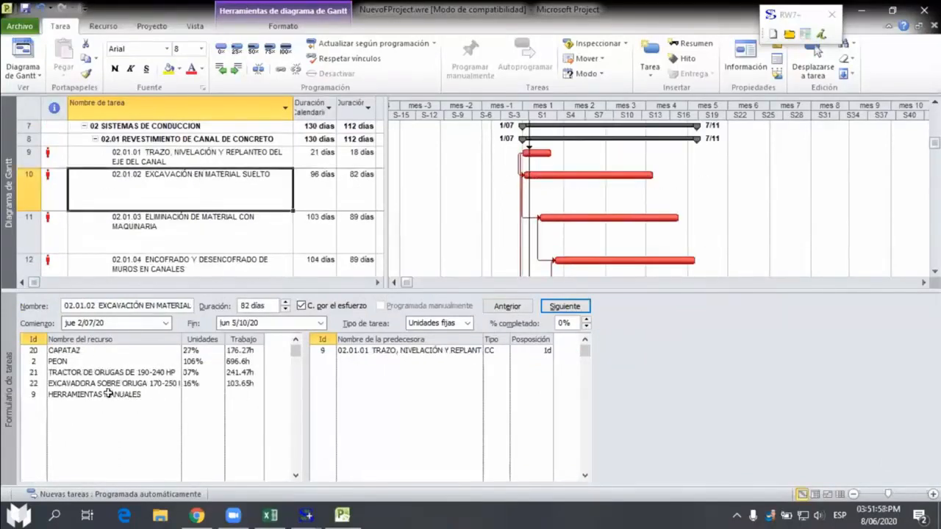
{"action": "scroll", "coordinate": [269, 227], "scroll_direction": "down", "scroll_amount": 2}
{"action": "left_click", "coordinate": [209, 248]}
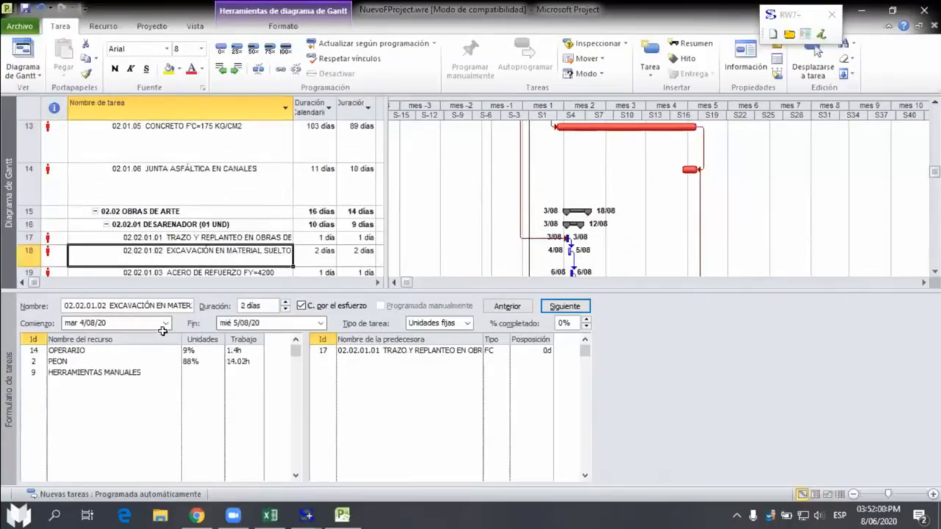
{"action": "scroll", "coordinate": [126, 376], "scroll_direction": "down", "scroll_amount": 2}
{"action": "scroll", "coordinate": [222, 238], "scroll_direction": "down", "scroll_amount": 2}
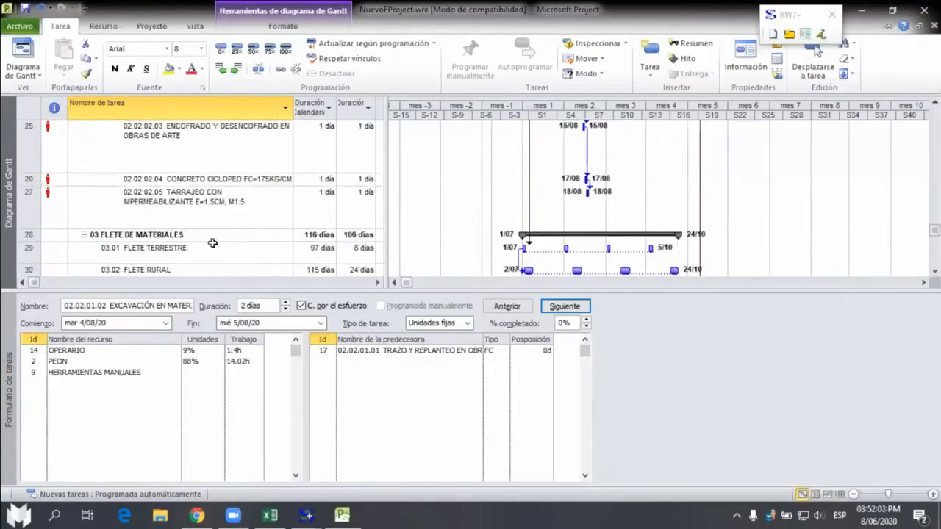
{"action": "left_click", "coordinate": [199, 200]}
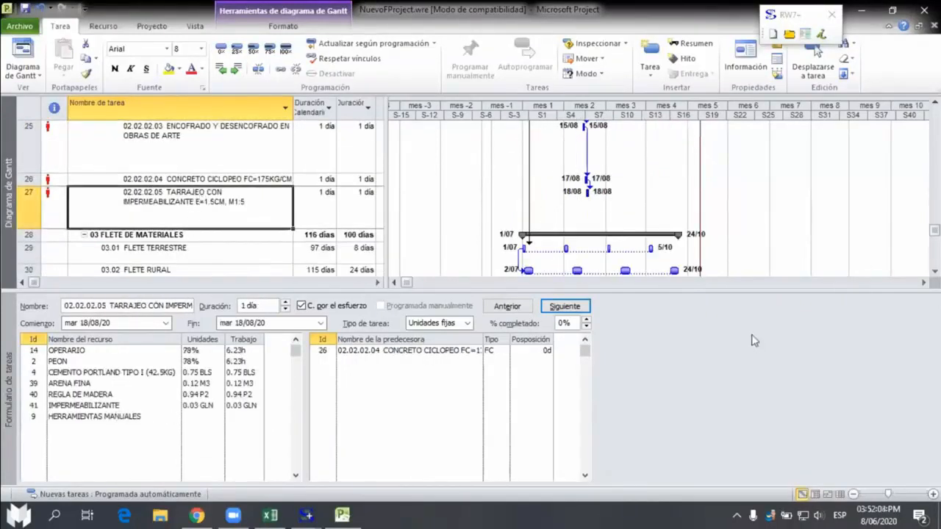
Step: Close the task form and review the full Gantt chart from the project start to the FIN milestone
{"action": "double_click", "coordinate": [915, 290]}
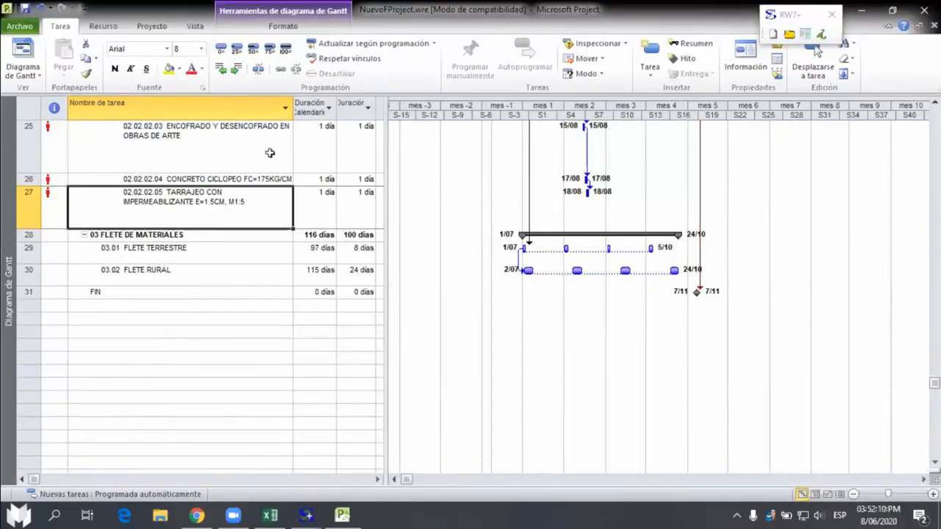
{"action": "scroll", "coordinate": [562, 265], "scroll_direction": "up", "scroll_amount": 4}
{"action": "scroll", "coordinate": [627, 297], "scroll_direction": "up", "scroll_amount": 4}
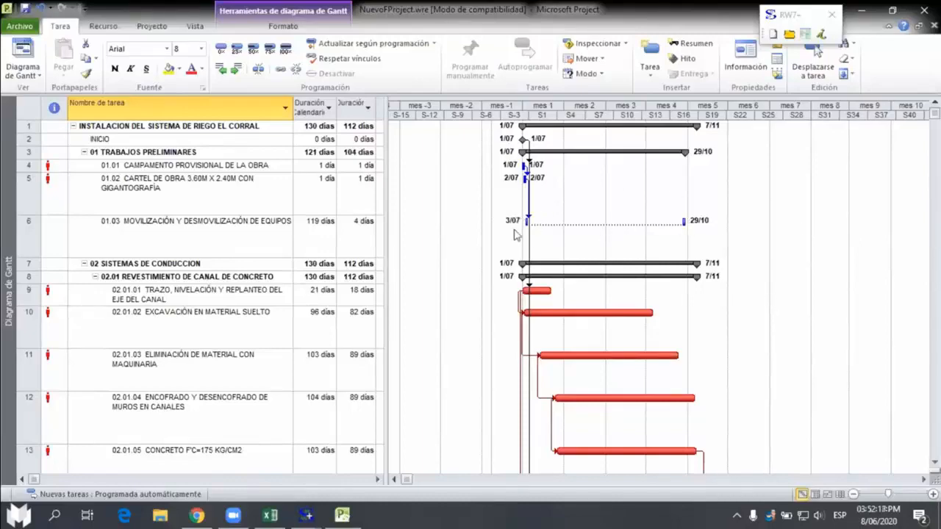
{"action": "scroll", "coordinate": [791, 250], "scroll_direction": "down", "scroll_amount": 9}
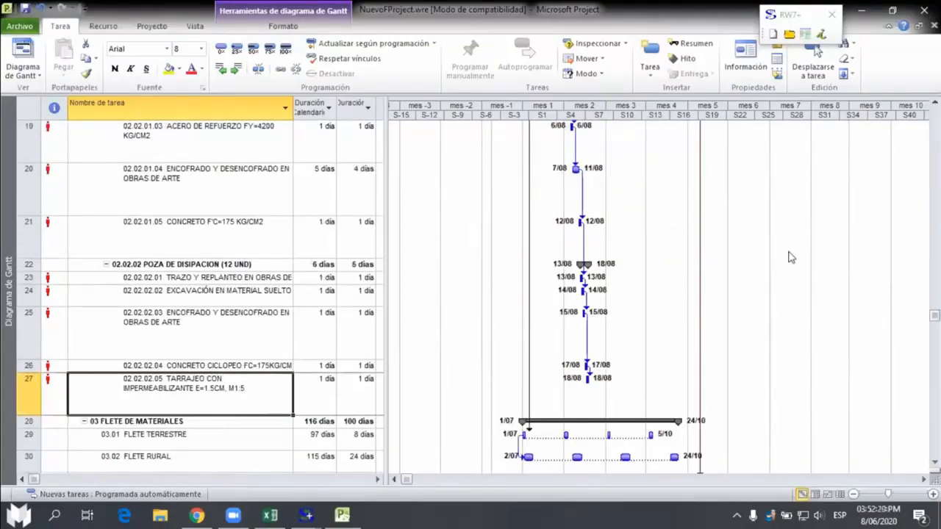
{"action": "scroll", "coordinate": [741, 257], "scroll_direction": "up", "scroll_amount": 2}
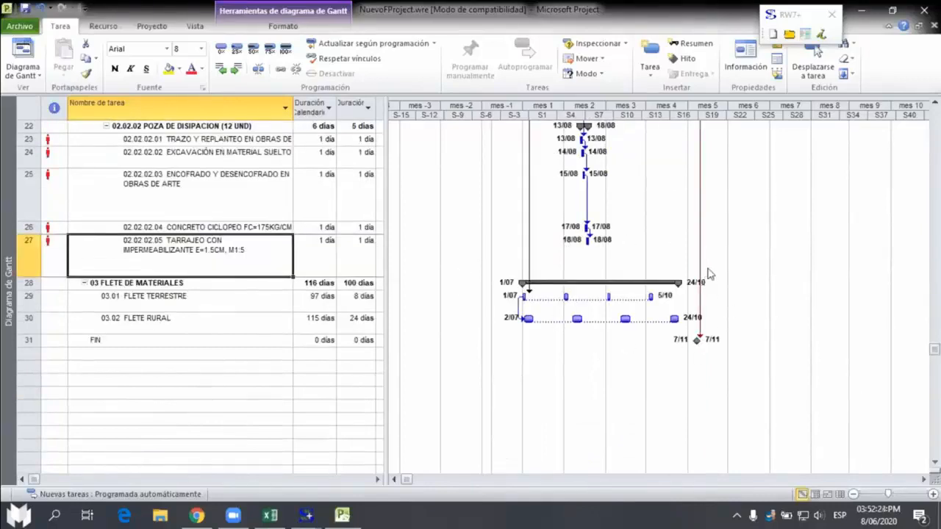
Step: Switch to the Excel budget and generate the resource utilization chart with RW7+, confirming that the Gantt scheduling is done
{"action": "left_click", "coordinate": [271, 520]}
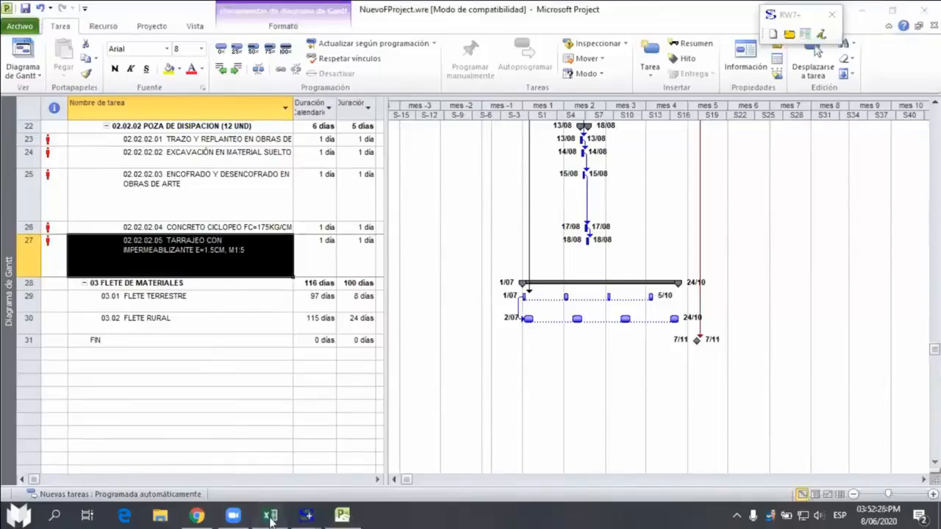
{"action": "left_click", "coordinate": [486, 410]}
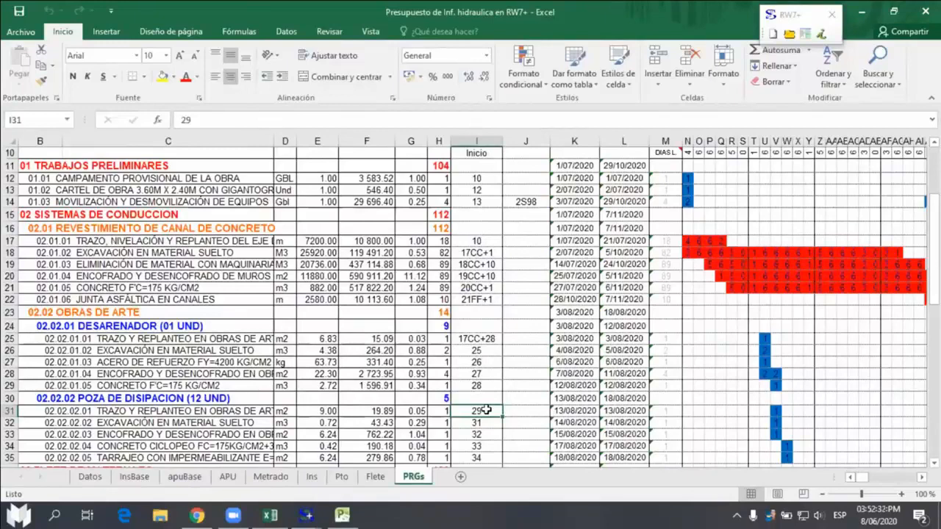
{"action": "left_click", "coordinate": [797, 16]}
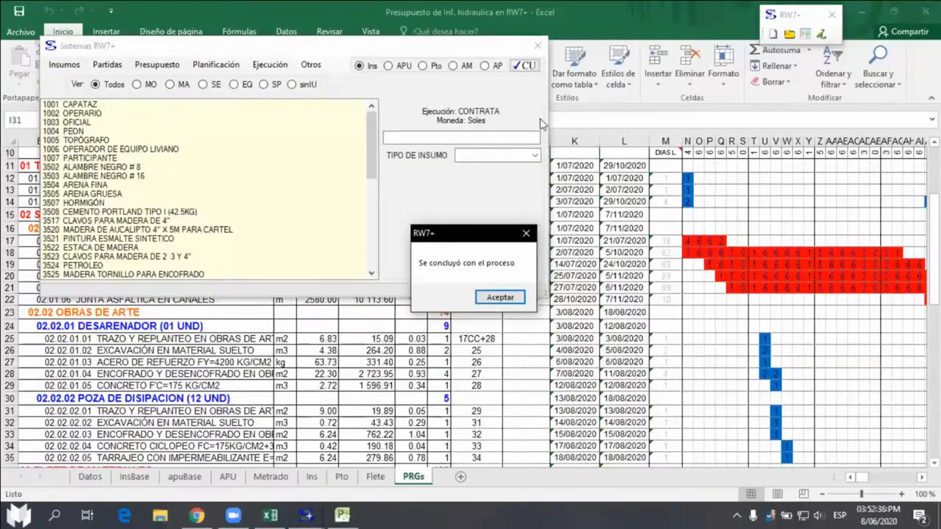
{"action": "left_click", "coordinate": [500, 298]}
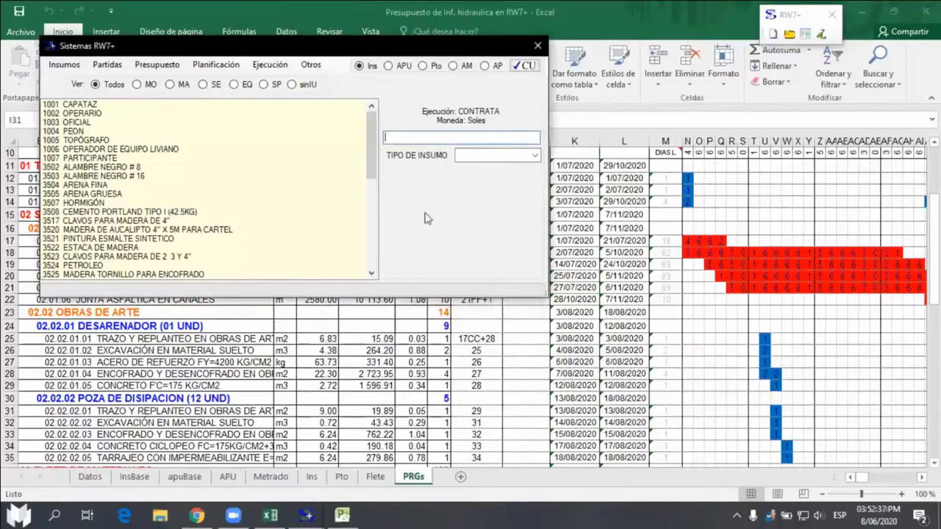
{"action": "left_click", "coordinate": [215, 66]}
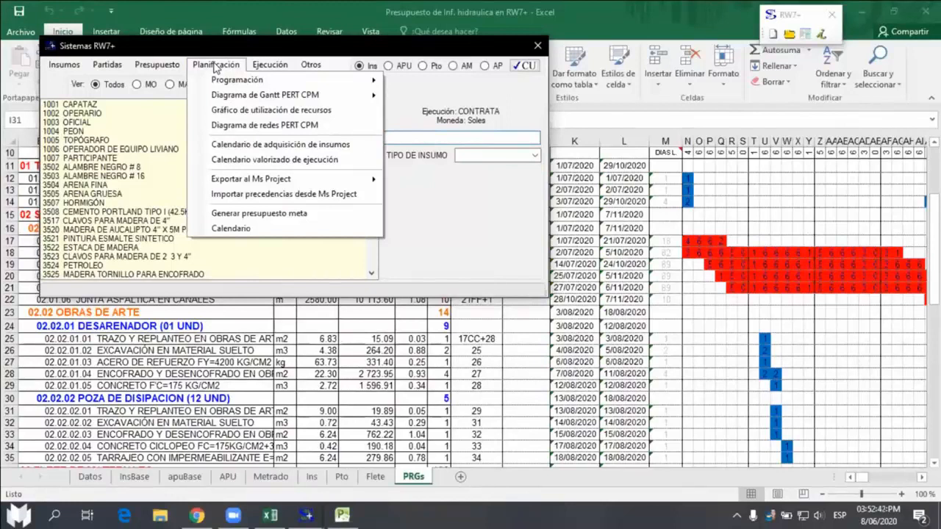
{"action": "left_click", "coordinate": [277, 111]}
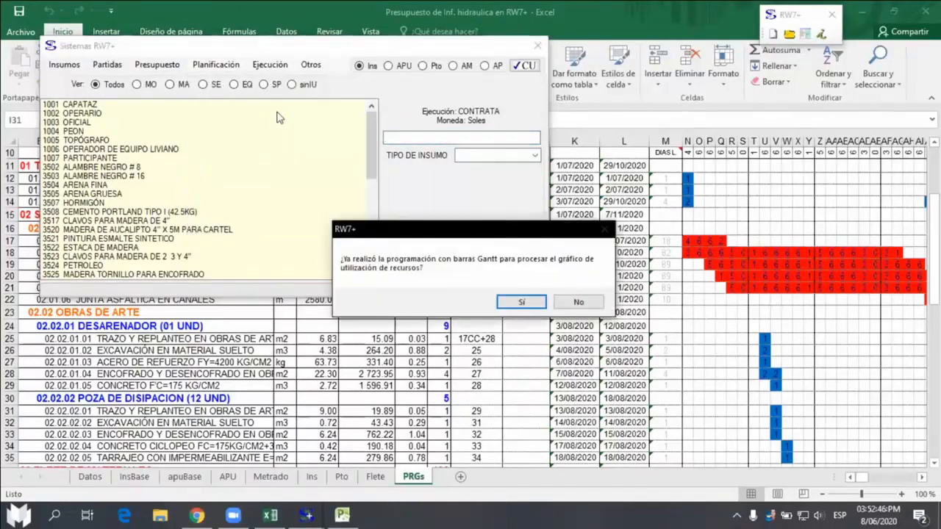
{"action": "left_click", "coordinate": [525, 306]}
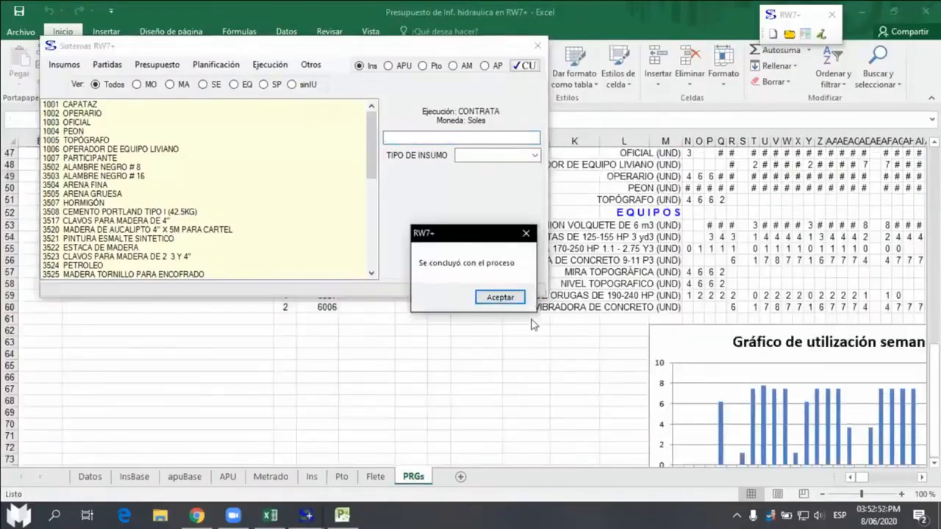
{"action": "left_click", "coordinate": [499, 297]}
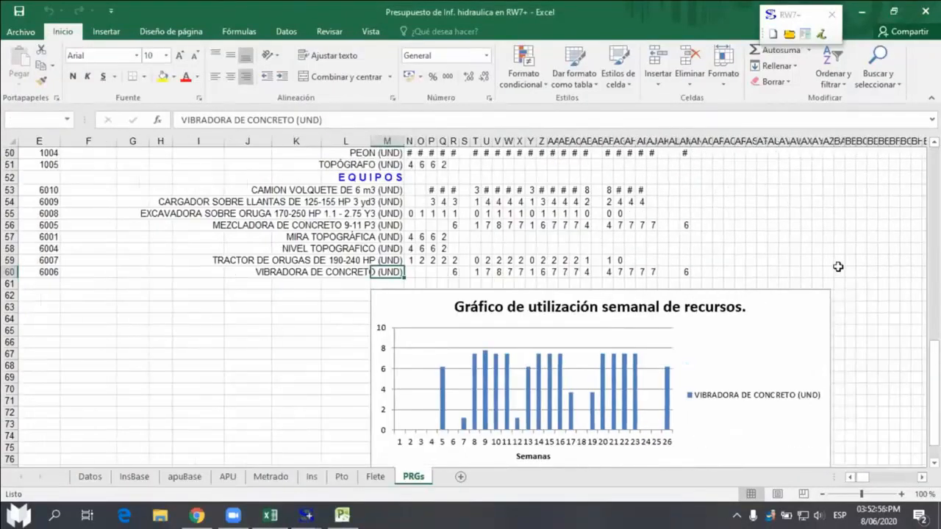
Step: Shift the weekly resource utilization chart's data range to the NIVEL TOPOGRAFICO row
{"action": "left_click", "coordinate": [777, 434]}
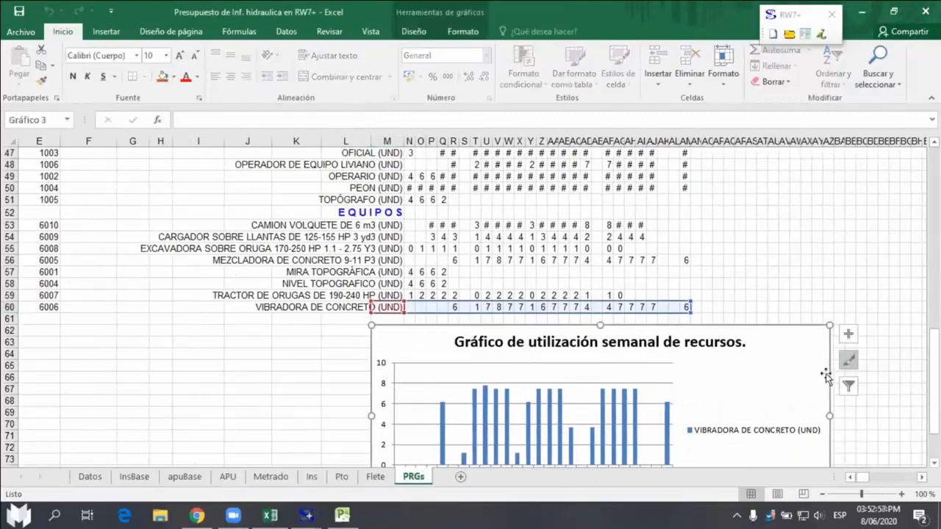
{"action": "scroll", "coordinate": [809, 386], "scroll_direction": "down", "scroll_amount": 1}
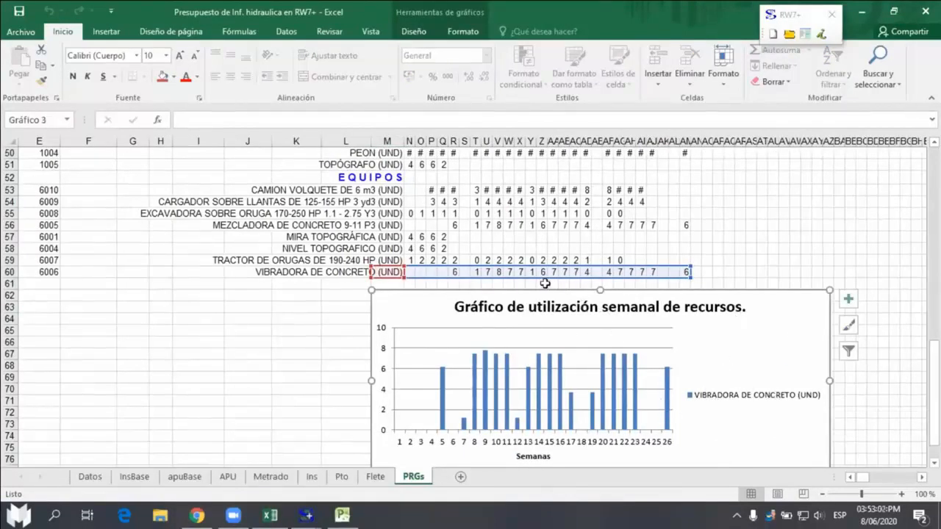
{"action": "left_click_drag", "start_coordinate": [565, 271], "coordinate": [565, 251]}
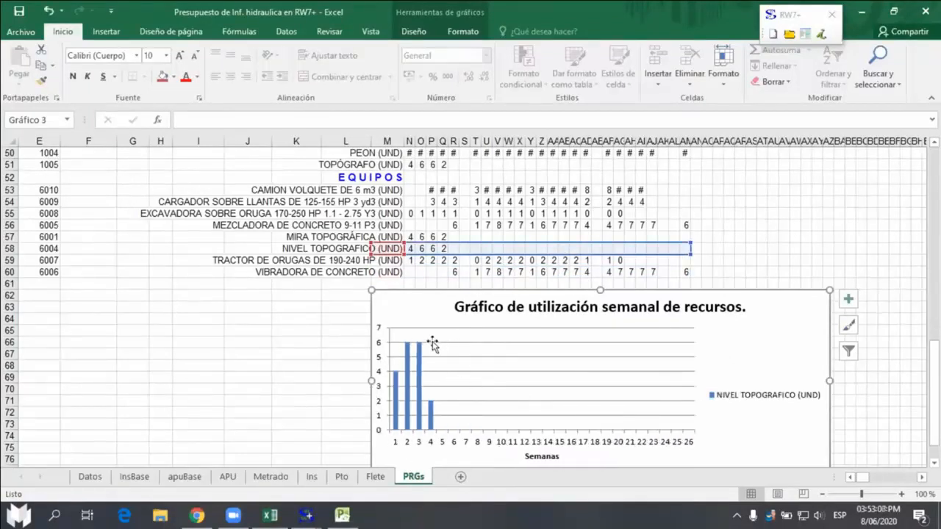
{"action": "left_click", "coordinate": [760, 237]}
Step: Examine the labor and equipment list and the daily maximum quantities for the equipment rows
{"action": "scroll", "coordinate": [714, 252], "scroll_direction": "up", "scroll_amount": 3}
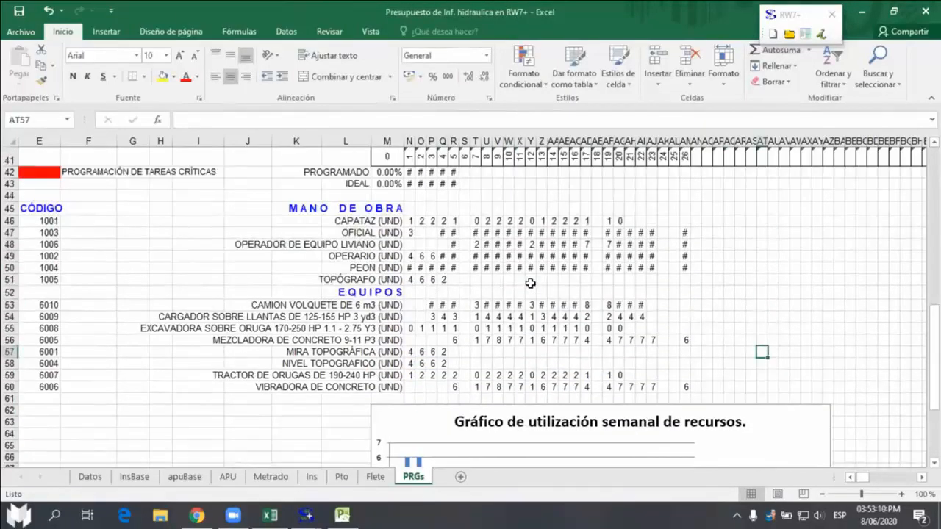
{"action": "left_click_drag", "start_coordinate": [362, 208], "coordinate": [382, 388]}
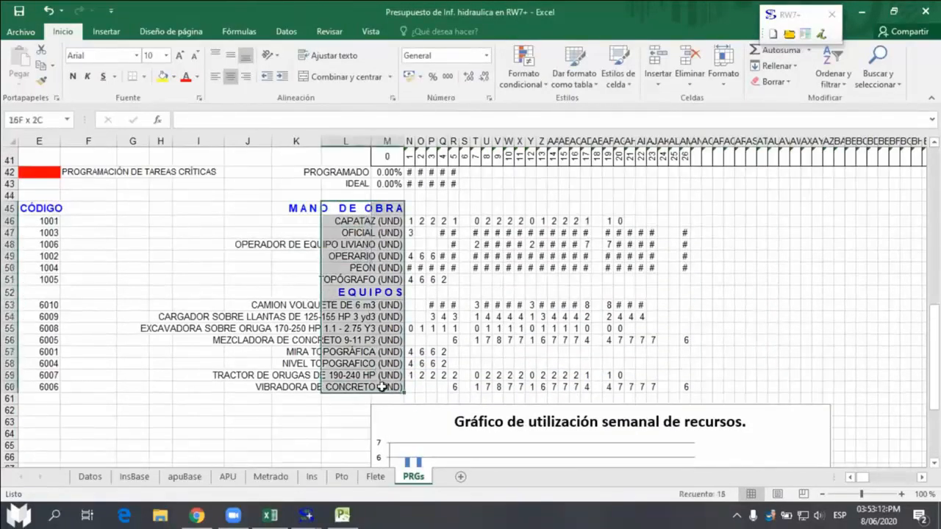
{"action": "left_click", "coordinate": [850, 477]}
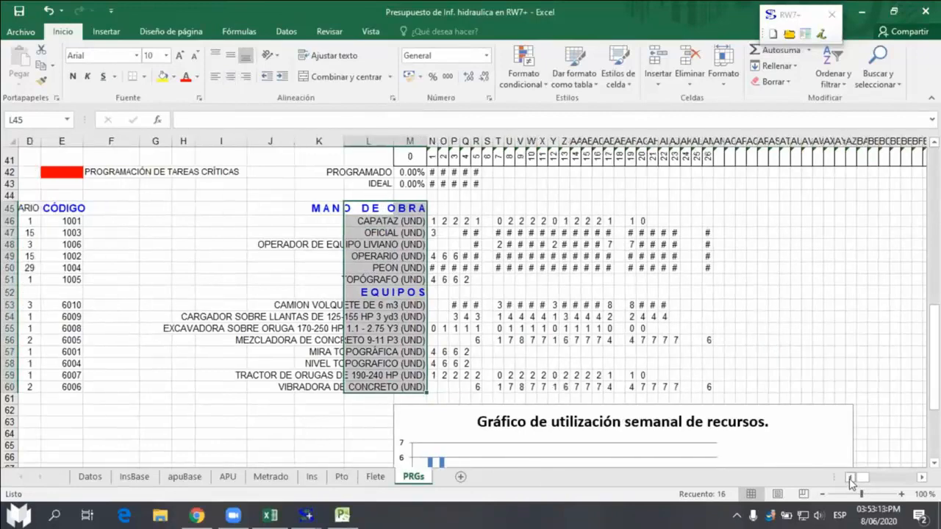
{"action": "left_click", "coordinate": [850, 477]}
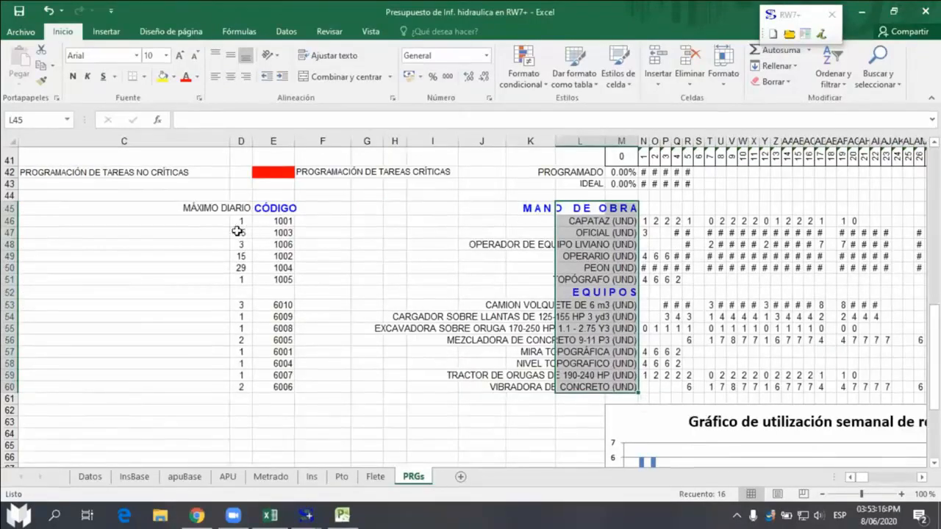
{"action": "left_click", "coordinate": [241, 208]}
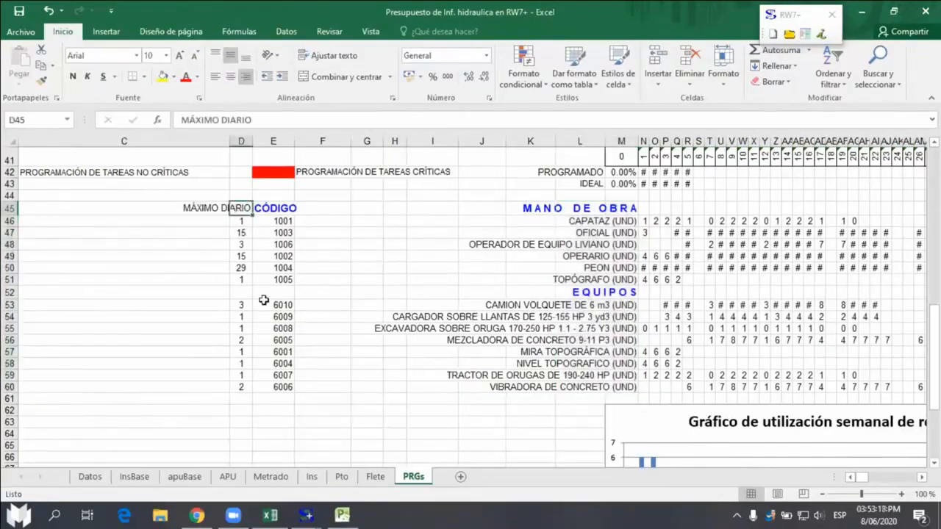
{"action": "mouse_move", "coordinate": [243, 305]}
{"action": "left_mouse_down"}
{"action": "mouse_move", "coordinate": [246, 386]}
{"action": "mouse_move", "coordinate": [616, 383]}
{"action": "left_mouse_up"}
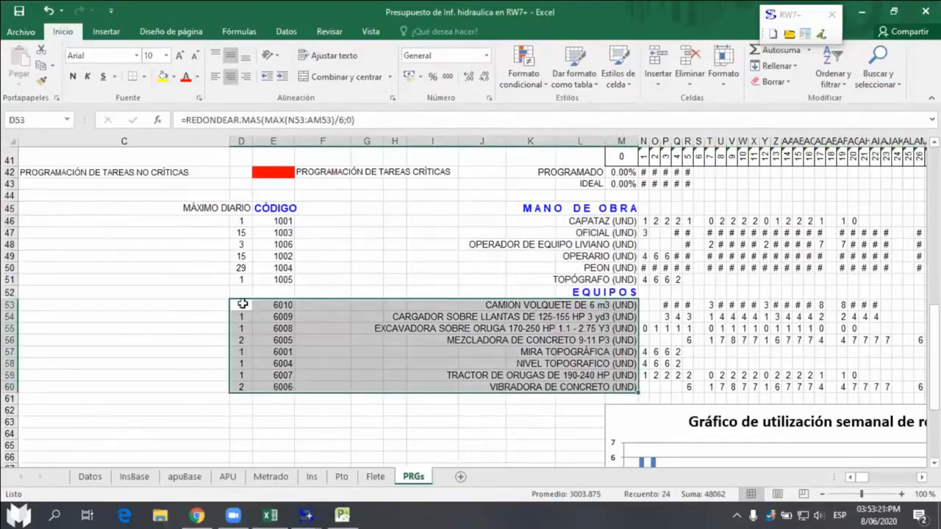
{"action": "left_click_drag", "start_coordinate": [243, 304], "coordinate": [251, 391]}
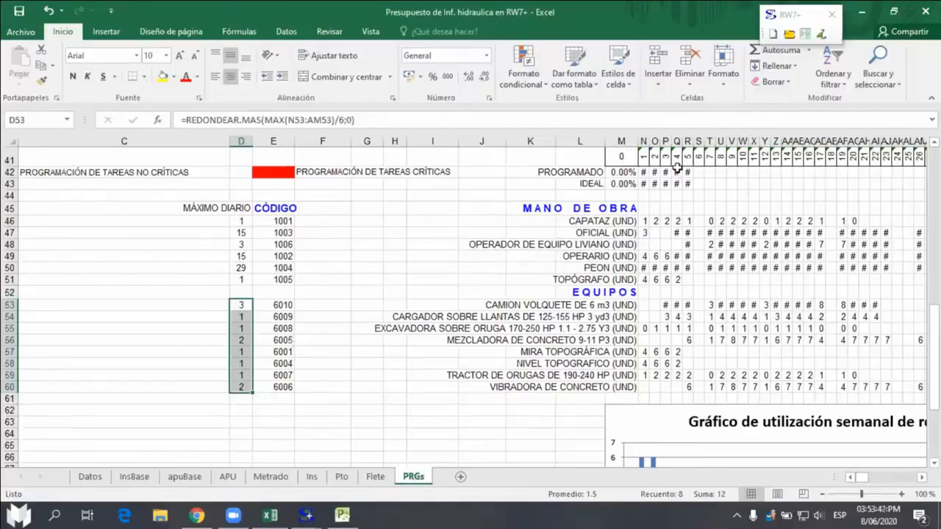
Step: Open RW7+'s equipment mobilization and demobilization form, confirming that the resource utilization process was run on the selected schedule sheet
{"action": "left_click", "coordinate": [775, 18]}
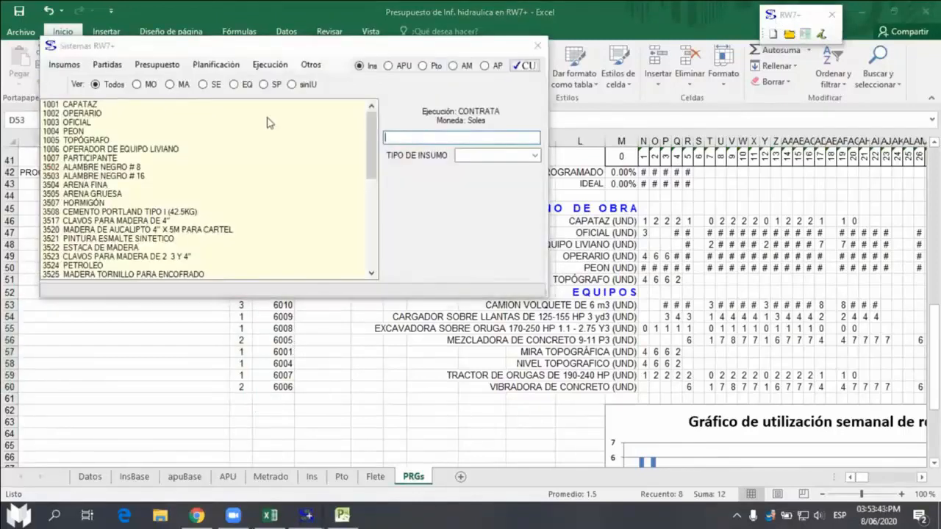
{"action": "left_click", "coordinate": [158, 66]}
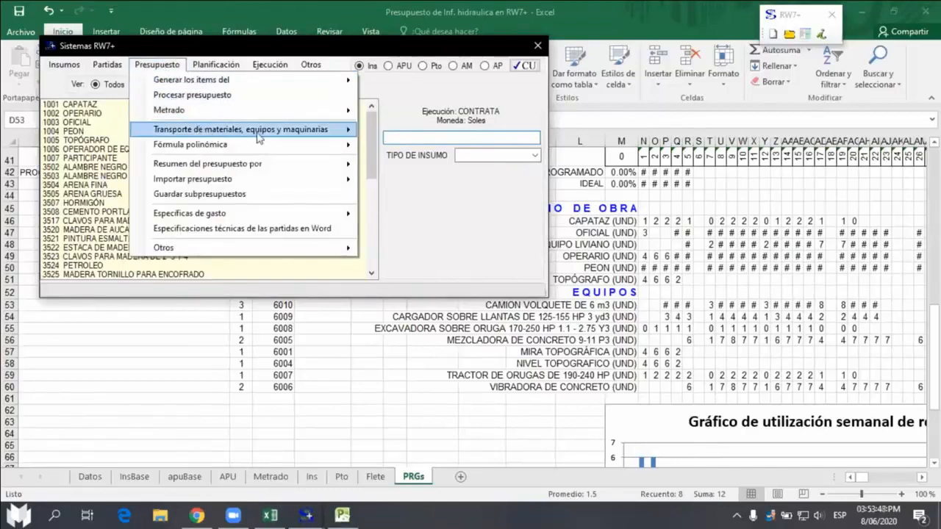
{"action": "mouse_move", "coordinate": [294, 132]}
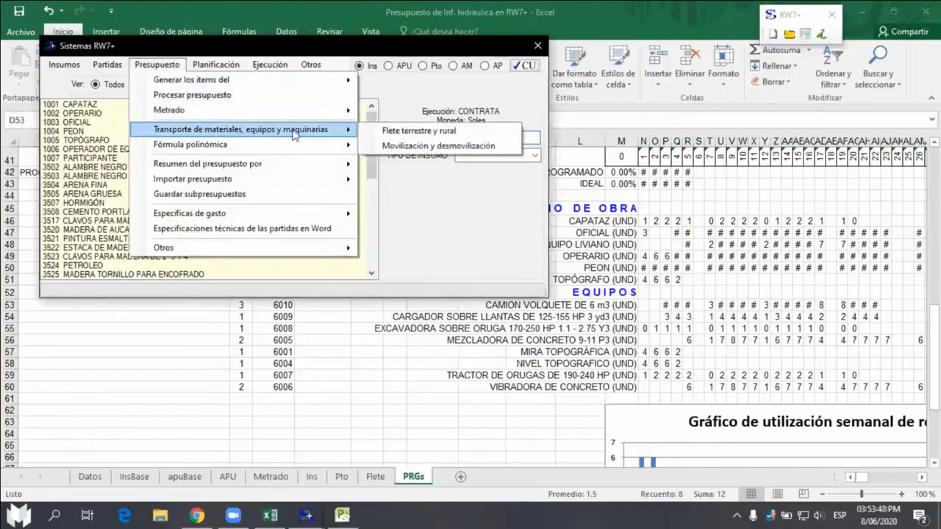
{"action": "left_click", "coordinate": [444, 146]}
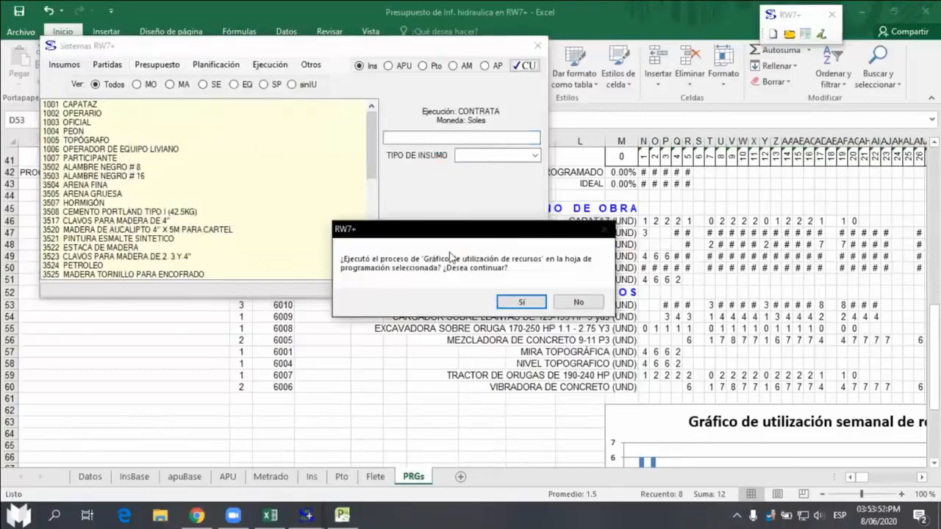
{"action": "left_click", "coordinate": [522, 304]}
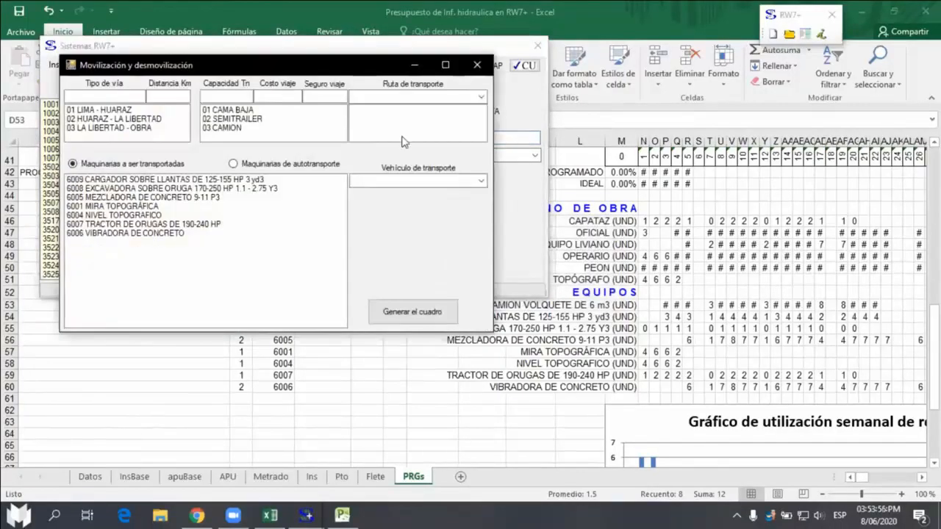
{"action": "left_click_drag", "start_coordinate": [315, 69], "coordinate": [309, 65]}
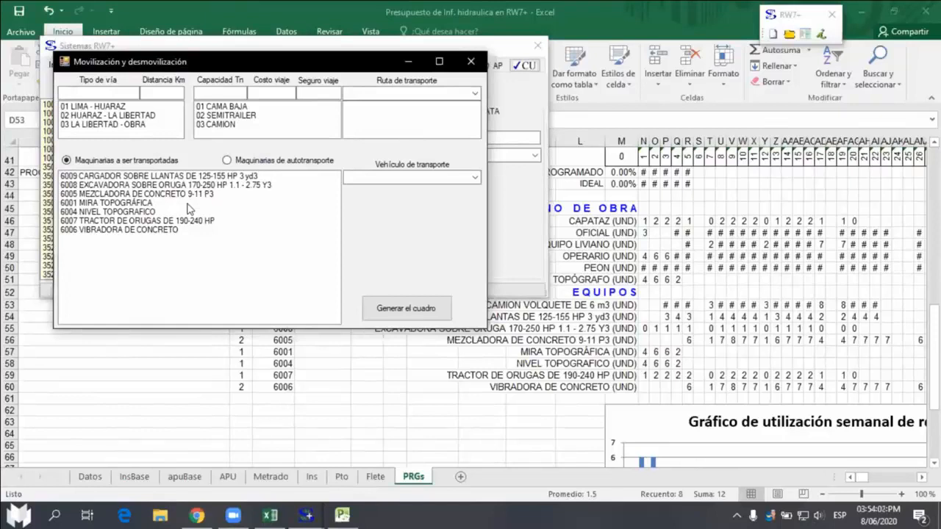
Step: Check the road type and distance of the LIMA - HUARAZ, HUARAZ - LA LIBERTAD and LA LIBERTAD - OBRA routes
{"action": "left_click", "coordinate": [101, 116]}
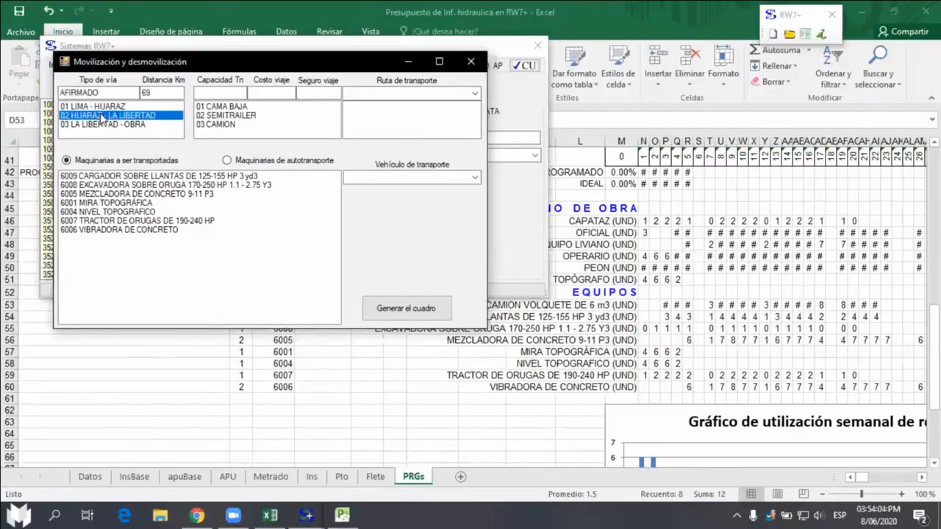
{"action": "left_click", "coordinate": [106, 107]}
{"action": "left_click", "coordinate": [122, 116]}
{"action": "left_click", "coordinate": [127, 125]}
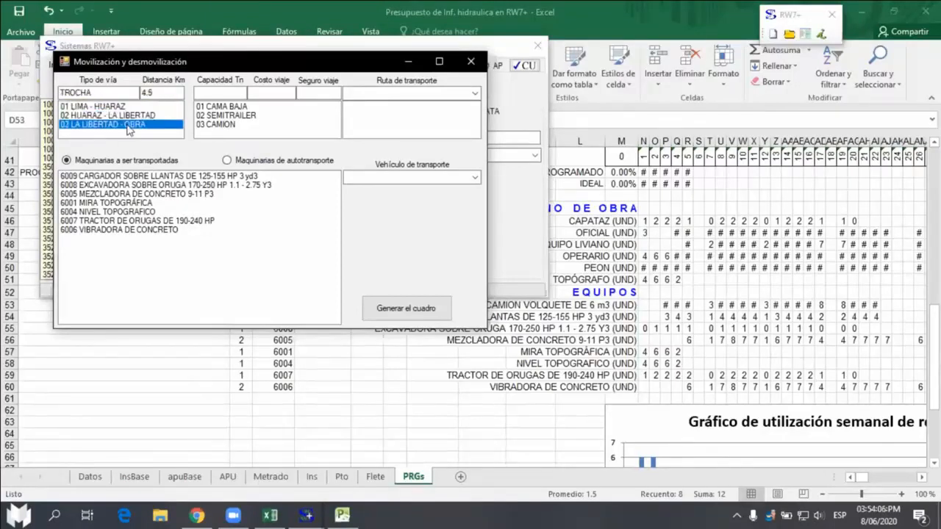
Step: Check the LIMA - HUARAZ and HUARAZ - LA LIBERTAD routes, and the capacity, trip cost and insurance of the CAMA BAJA, SEMITRAILER and CAMION vehicles
{"action": "left_click", "coordinate": [127, 116]}
{"action": "left_click", "coordinate": [115, 108]}
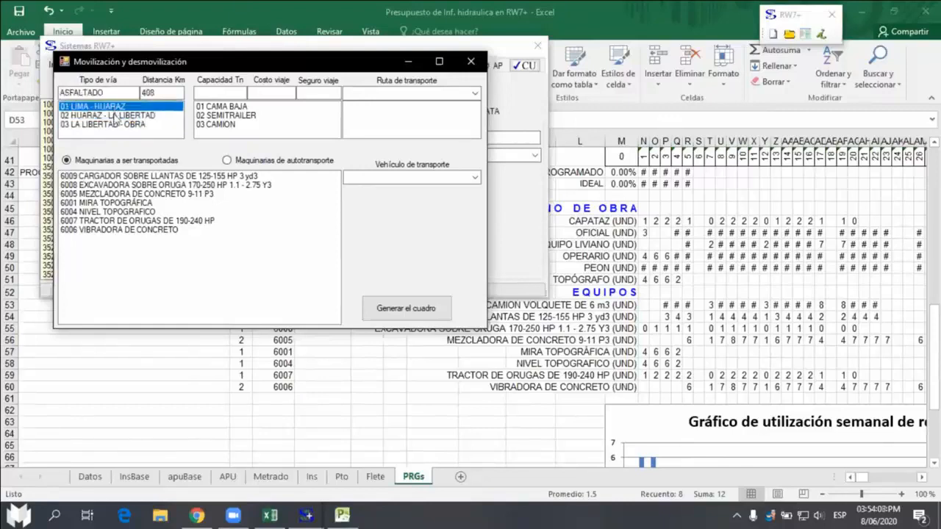
{"action": "left_click", "coordinate": [118, 118]}
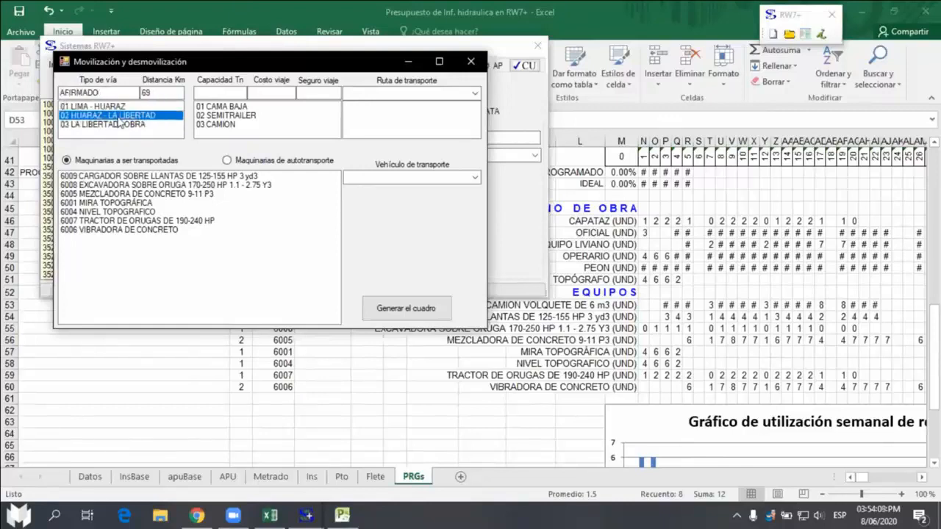
{"action": "left_click", "coordinate": [231, 116]}
{"action": "left_click", "coordinate": [230, 107]}
{"action": "left_click", "coordinate": [232, 117]}
{"action": "left_click", "coordinate": [231, 125]}
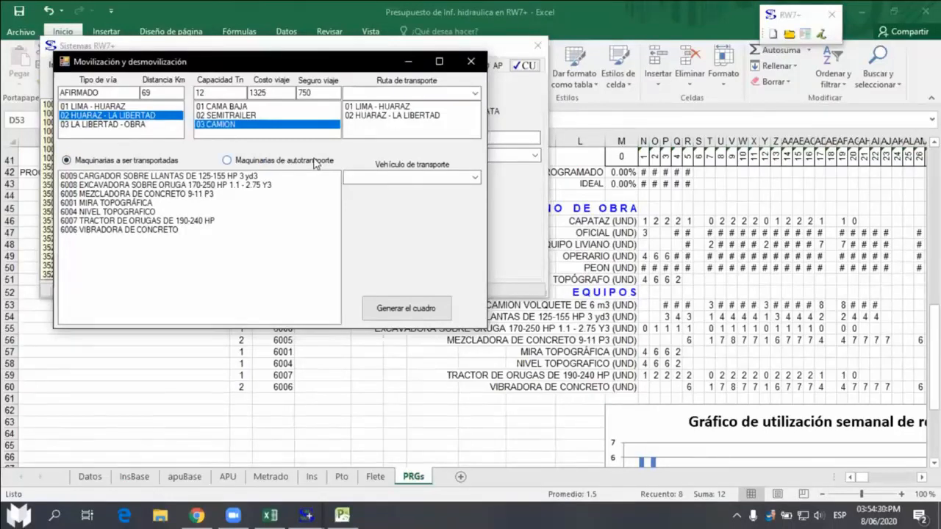
Step: Check the transport settings of the transported machines and the self-transported CAMION VOLQUETE DE 6 m3, and generate the mobilization and demobilization table
{"action": "left_click", "coordinate": [133, 193]}
{"action": "left_click", "coordinate": [133, 212]}
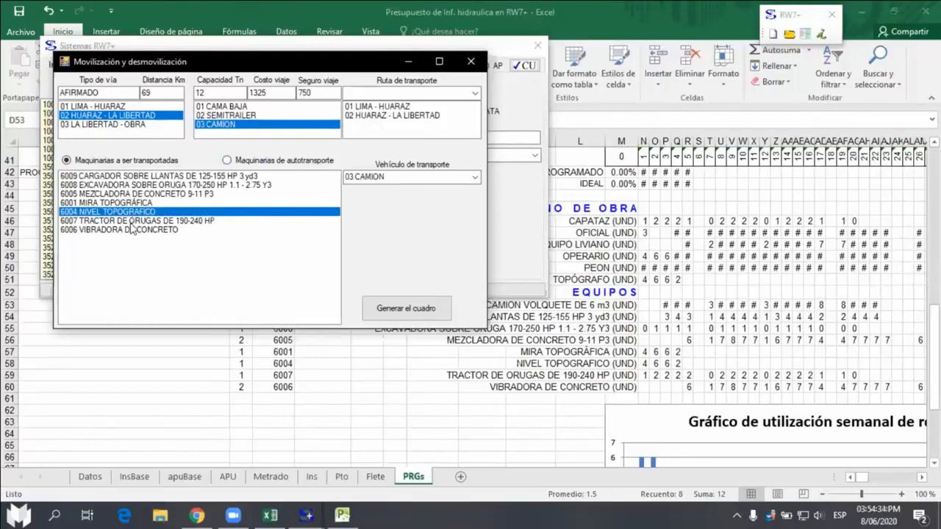
{"action": "left_click", "coordinate": [131, 230]}
{"action": "left_click", "coordinate": [228, 161]}
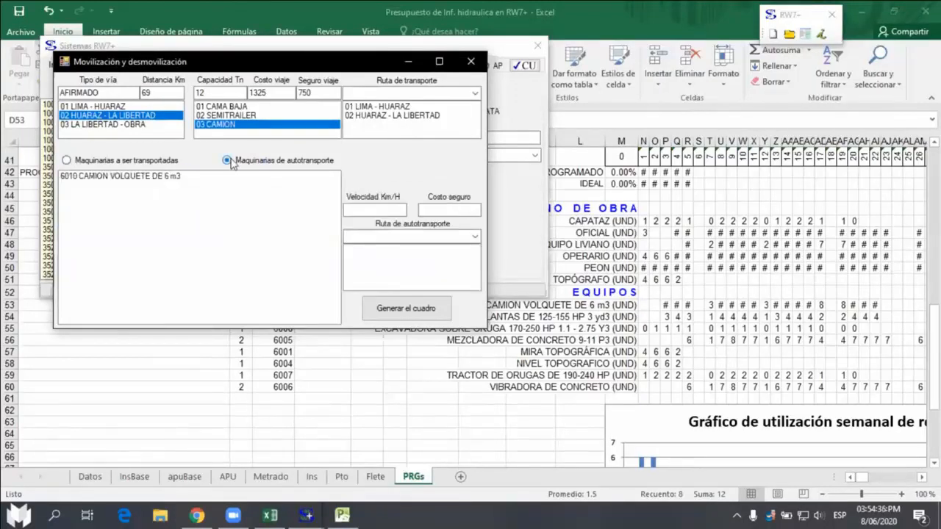
{"action": "left_click", "coordinate": [114, 177]}
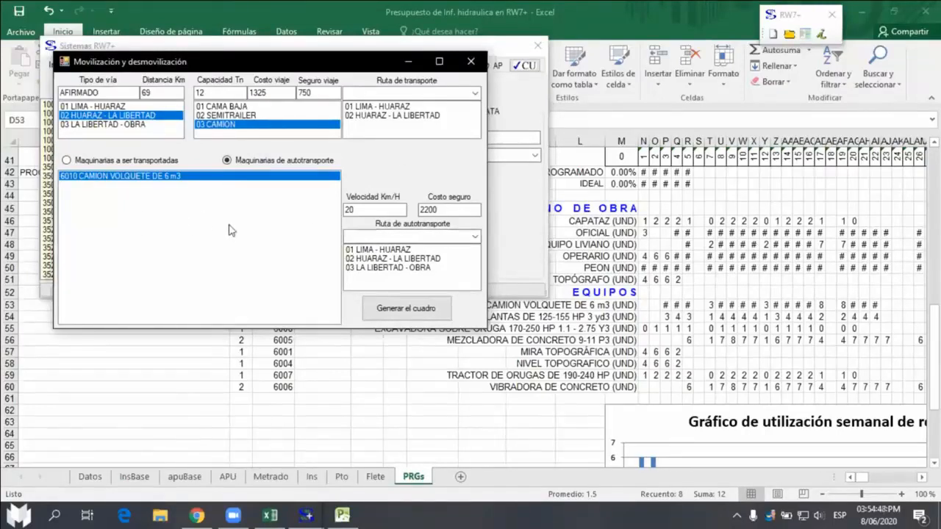
{"action": "left_click", "coordinate": [409, 312]}
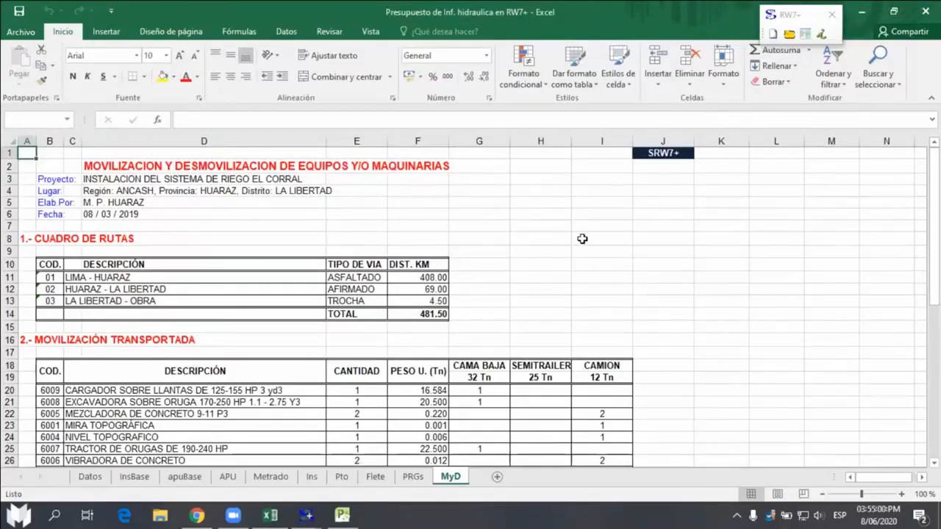
Step: Examine the route table and the transported mobilization section, including its trips and costs by vehicle type, on the MyD sheet
{"action": "scroll", "coordinate": [582, 239], "scroll_direction": "down", "scroll_amount": 4}
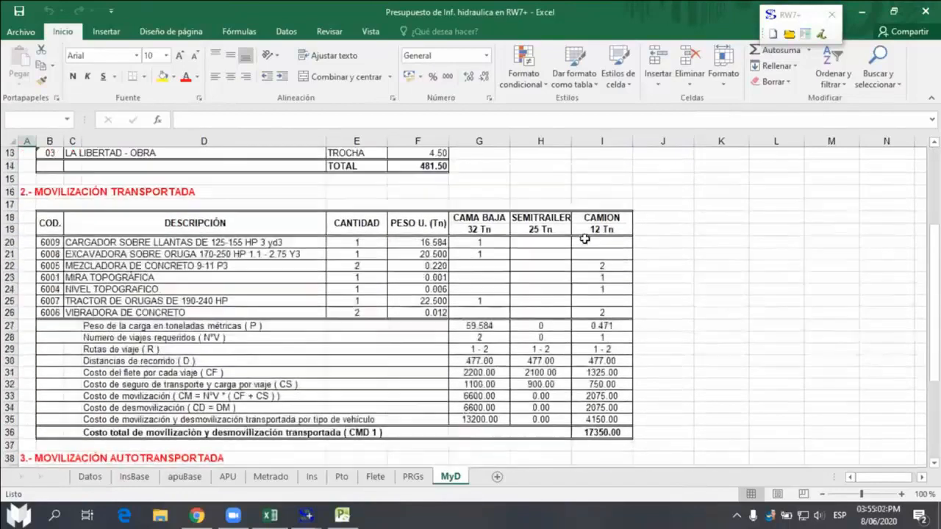
{"action": "scroll", "coordinate": [582, 239], "scroll_direction": "up", "scroll_amount": 3}
{"action": "left_click_drag", "start_coordinate": [17, 200], "coordinate": [358, 273]}
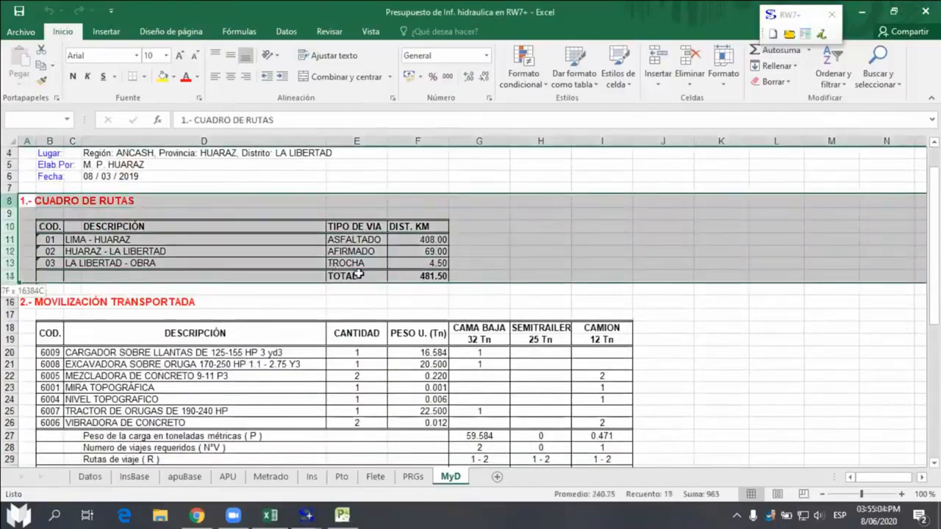
{"action": "scroll", "coordinate": [472, 266], "scroll_direction": "down", "scroll_amount": 2}
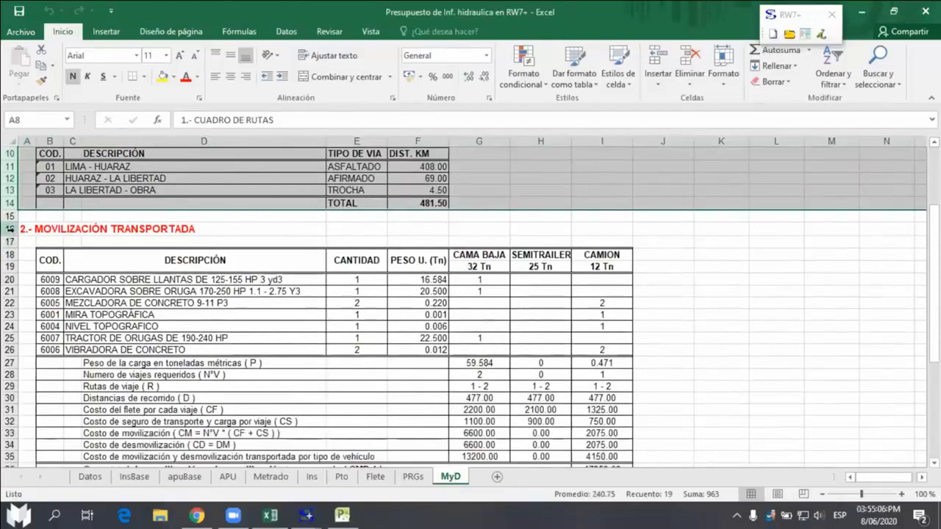
{"action": "left_click_drag", "start_coordinate": [12, 228], "coordinate": [627, 424]}
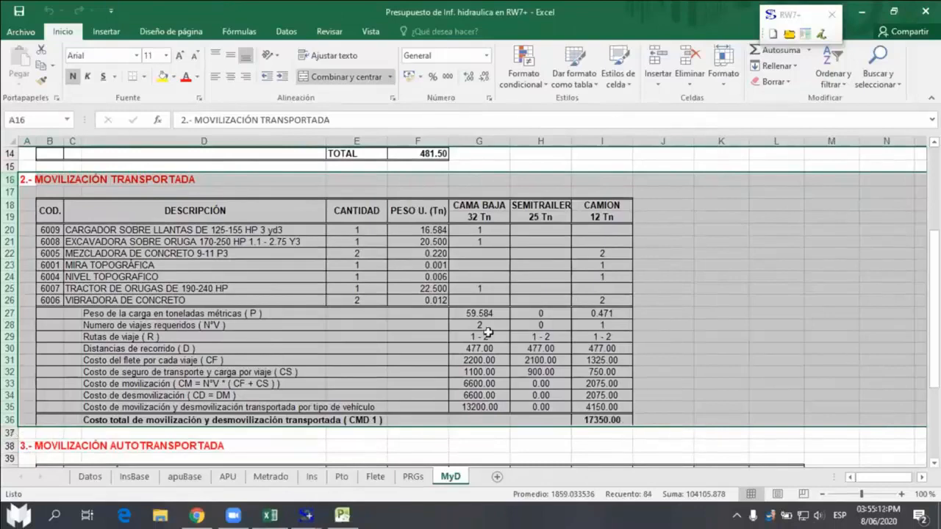
{"action": "scroll", "coordinate": [609, 302], "scroll_direction": "down", "scroll_amount": 1}
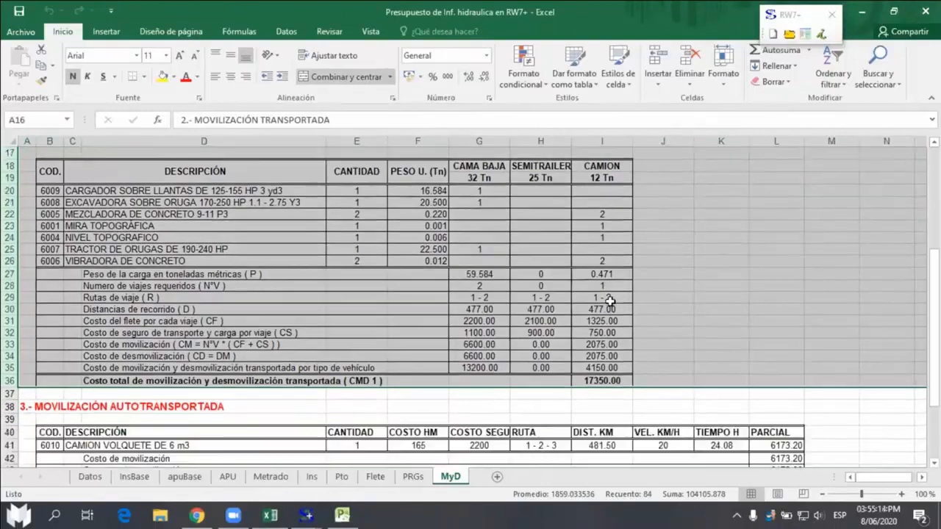
Step: Examine the self-transported mobilization of the CAMION VOLQUETE DE 6 m3 and the total mobilization and demobilization cost
{"action": "scroll", "coordinate": [609, 302], "scroll_direction": "down", "scroll_amount": 2}
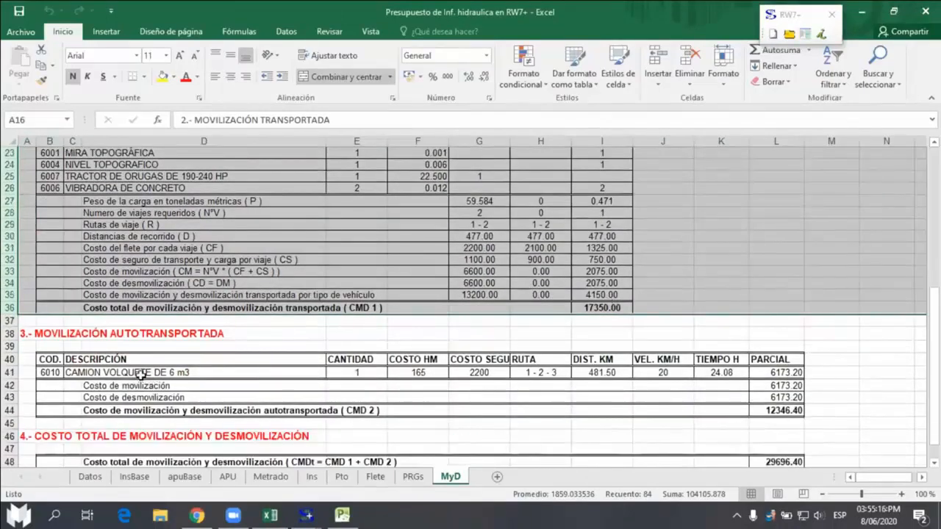
{"action": "scroll", "coordinate": [64, 350], "scroll_direction": "down", "scroll_amount": 1}
{"action": "left_click_drag", "start_coordinate": [10, 310], "coordinate": [433, 381]}
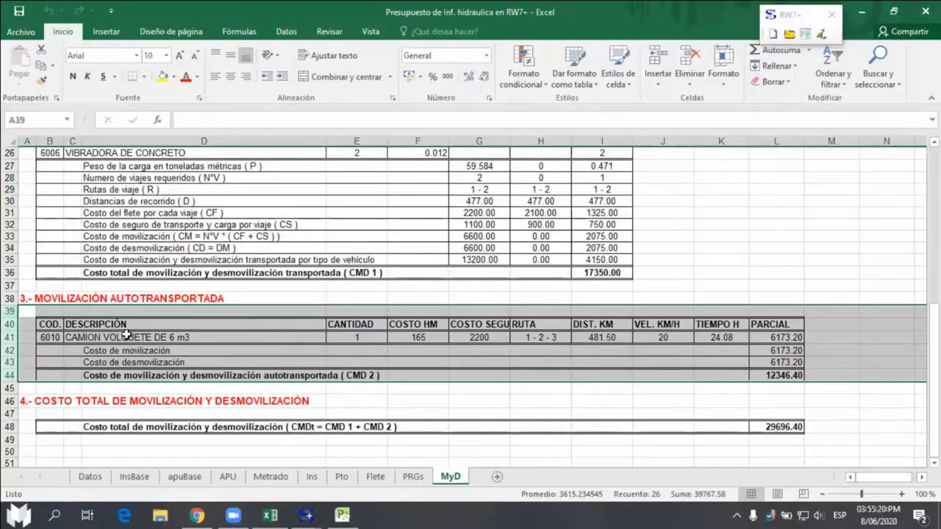
{"action": "left_click", "coordinate": [107, 338]}
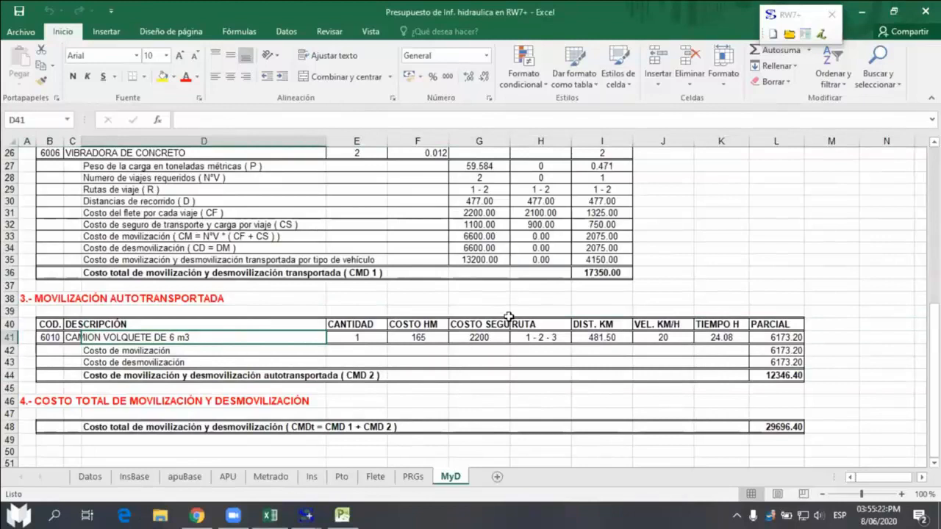
{"action": "scroll", "coordinate": [509, 317], "scroll_direction": "down", "scroll_amount": 1}
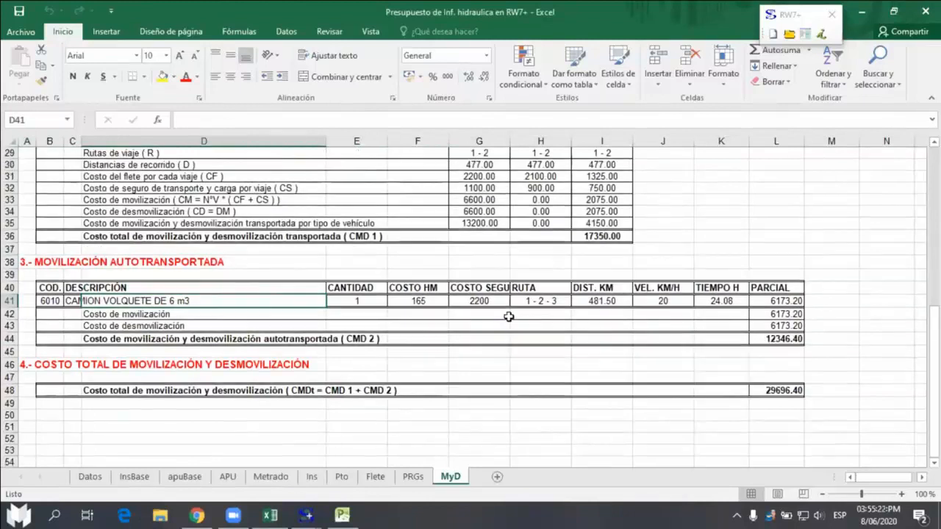
{"action": "left_click", "coordinate": [776, 390]}
{"action": "left_click", "coordinate": [837, 375]}
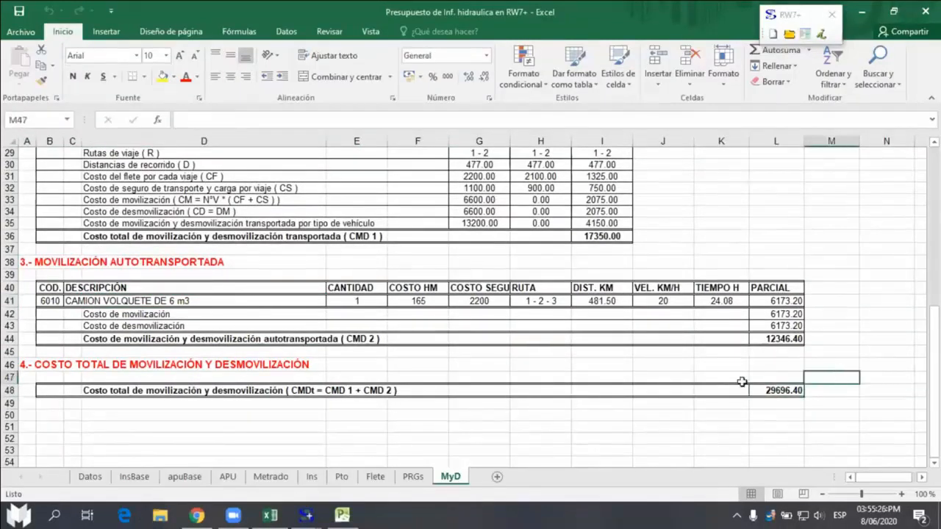
Step: Check the unit price of item 01.03 MOVILIZACIÓN Y DESMOVILIZACIÓN DE EQUIPOS on the Pto budget sheet
{"action": "left_click", "coordinate": [342, 477]}
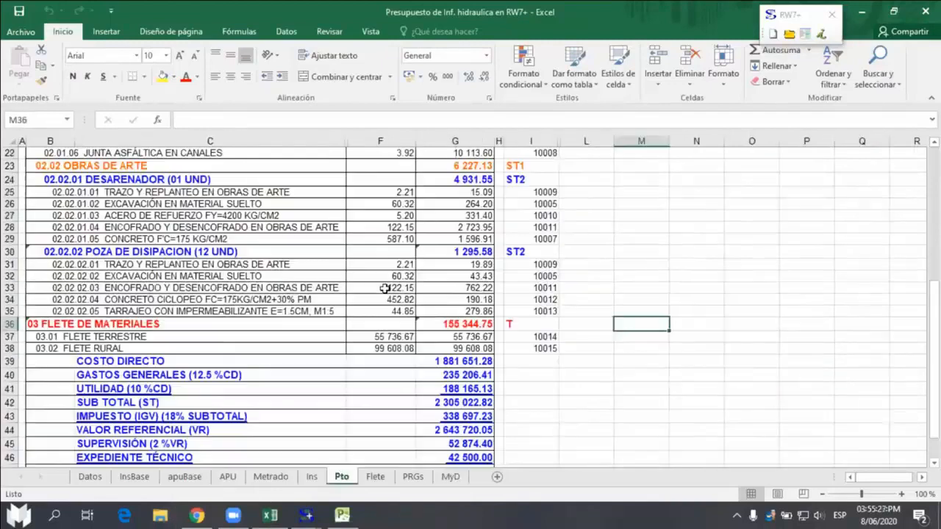
{"action": "scroll", "coordinate": [384, 288], "scroll_direction": "up", "scroll_amount": 5}
{"action": "left_click", "coordinate": [11, 226]}
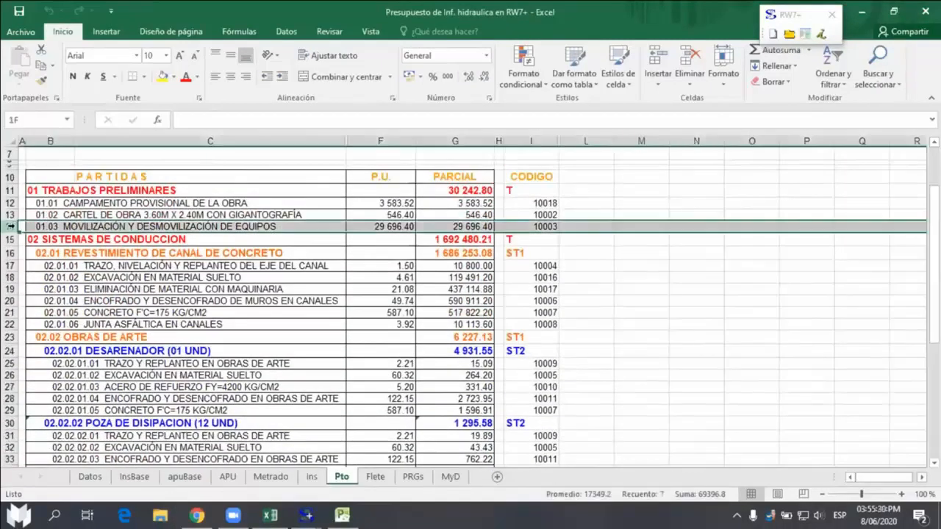
{"action": "left_click", "coordinate": [385, 228]}
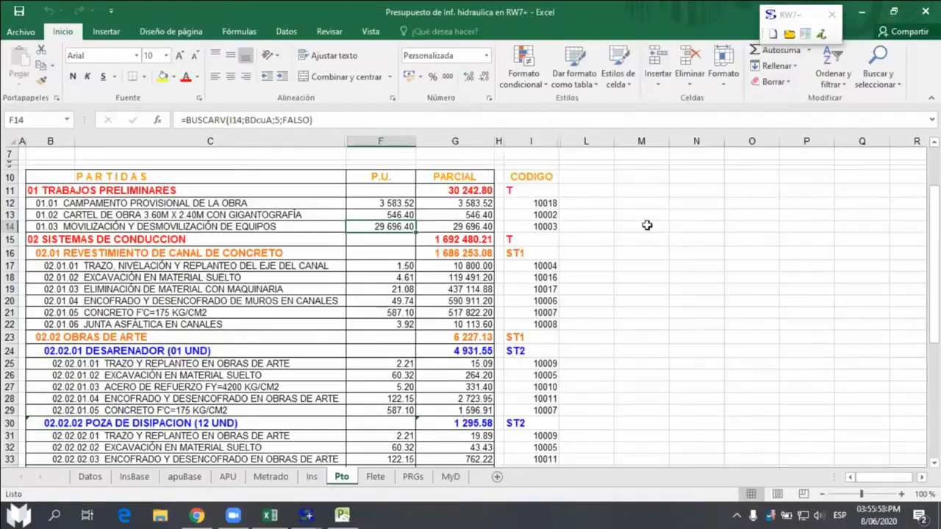
Step: Open the RW7+ systems form and generate the budget's polynomial formula automatically
{"action": "left_click", "coordinate": [789, 34]}
{"action": "left_click_drag", "start_coordinate": [327, 53], "coordinate": [392, 46]}
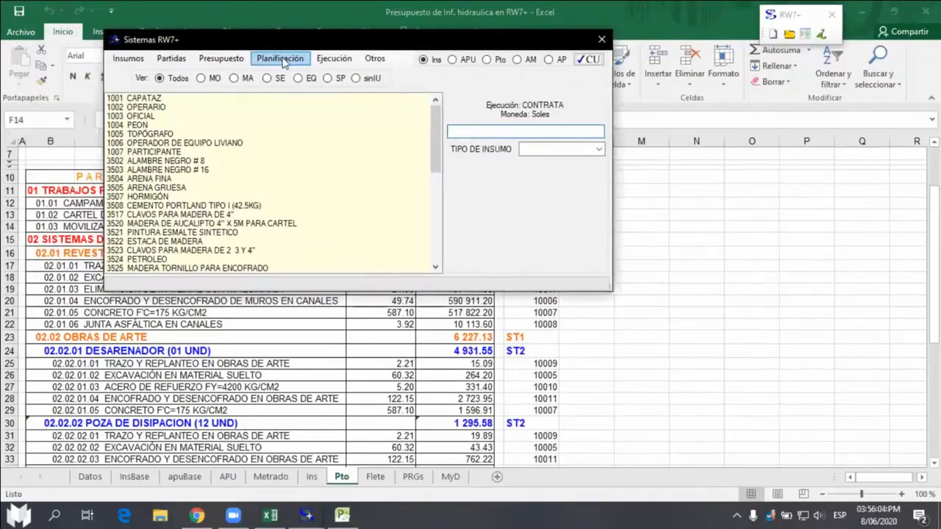
{"action": "left_click", "coordinate": [217, 60]}
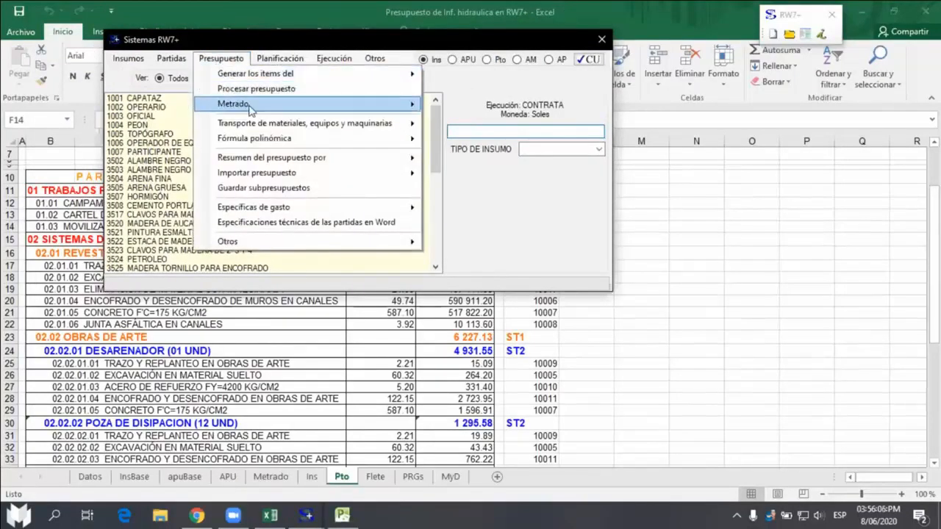
{"action": "mouse_move", "coordinate": [352, 139]}
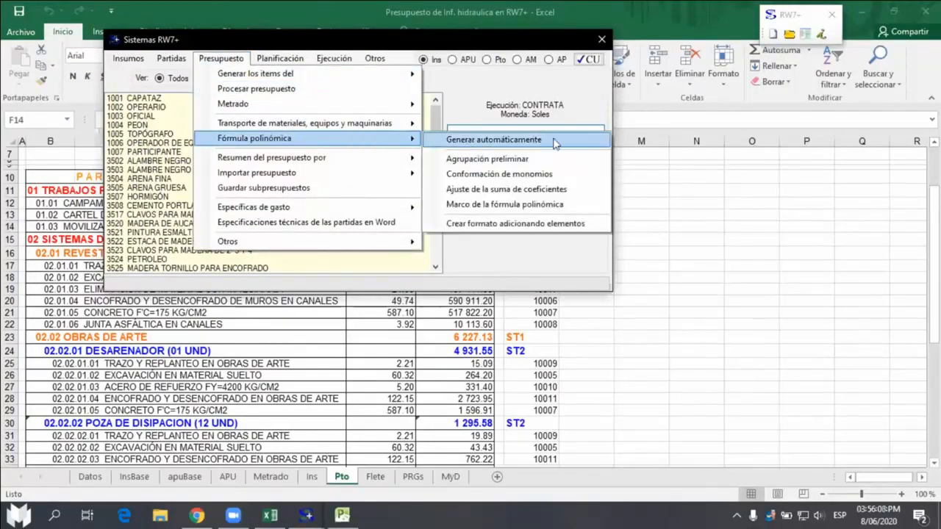
{"action": "left_click", "coordinate": [492, 140]}
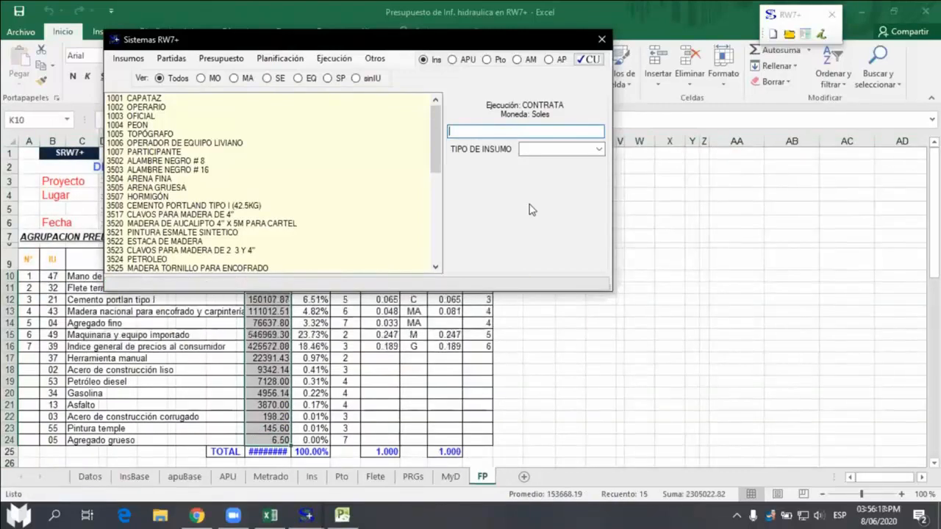
Step: Examine the monomials and their coefficients in the FORMULA POLINOMICA section of the FP sheet at 150% zoom
{"action": "left_click", "coordinate": [500, 297]}
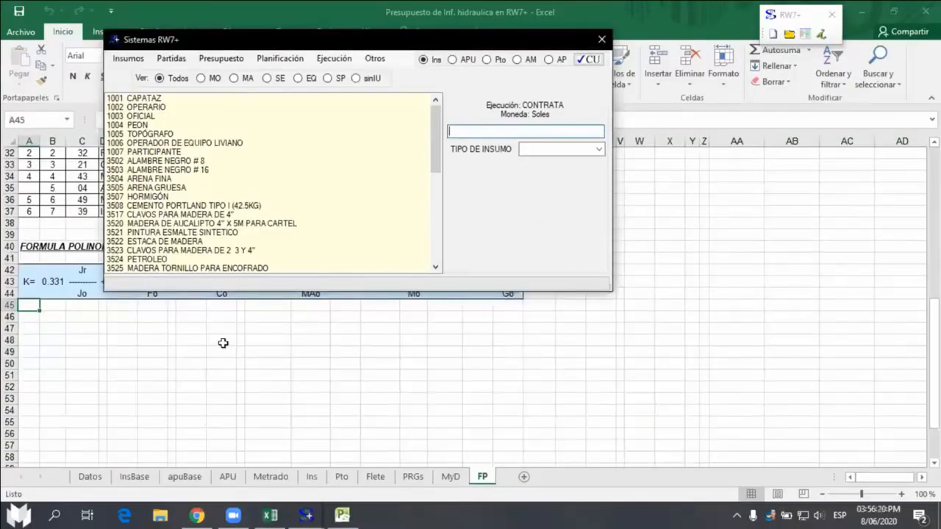
{"action": "left_click", "coordinate": [221, 340]}
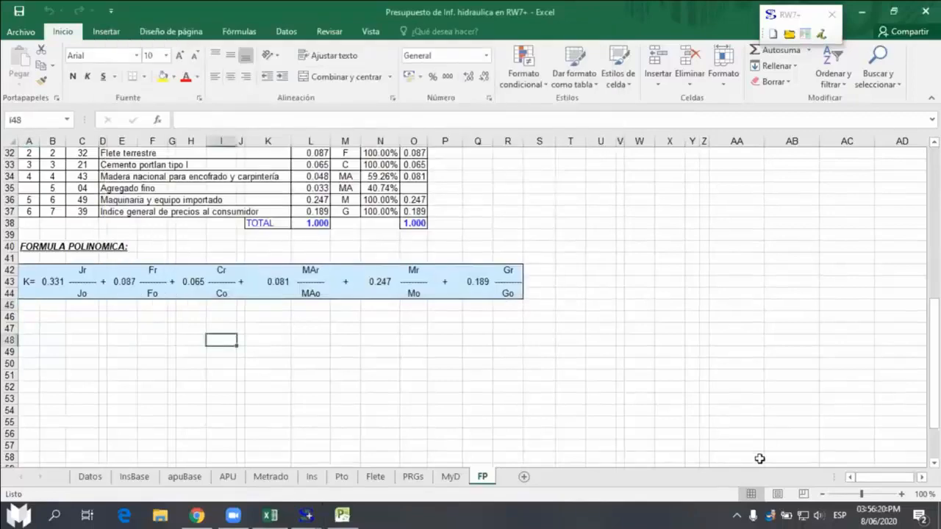
{"action": "left_click", "coordinate": [902, 495]}
{"action": "left_click", "coordinate": [901, 495]}
{"action": "left_click", "coordinate": [901, 495]}
{"action": "left_click", "coordinate": [902, 495]}
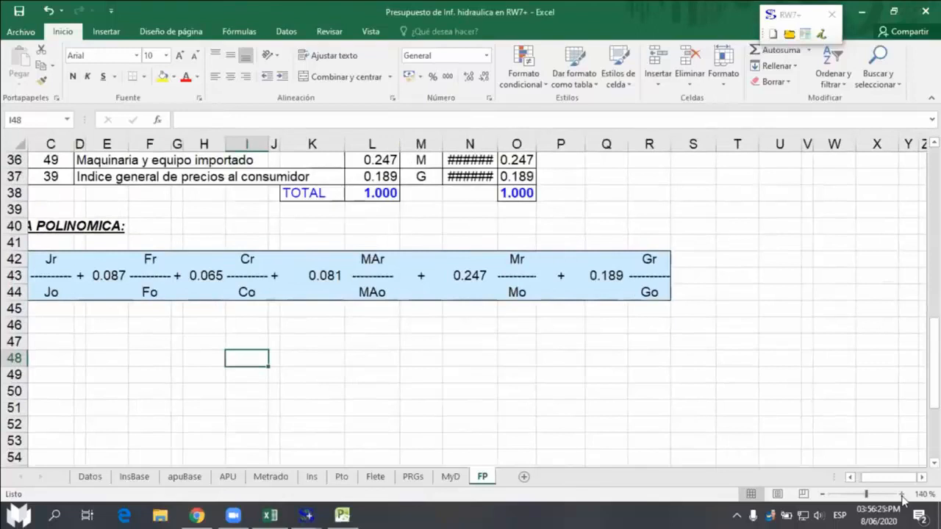
{"action": "left_click", "coordinate": [851, 478]}
{"action": "left_click", "coordinate": [850, 478]}
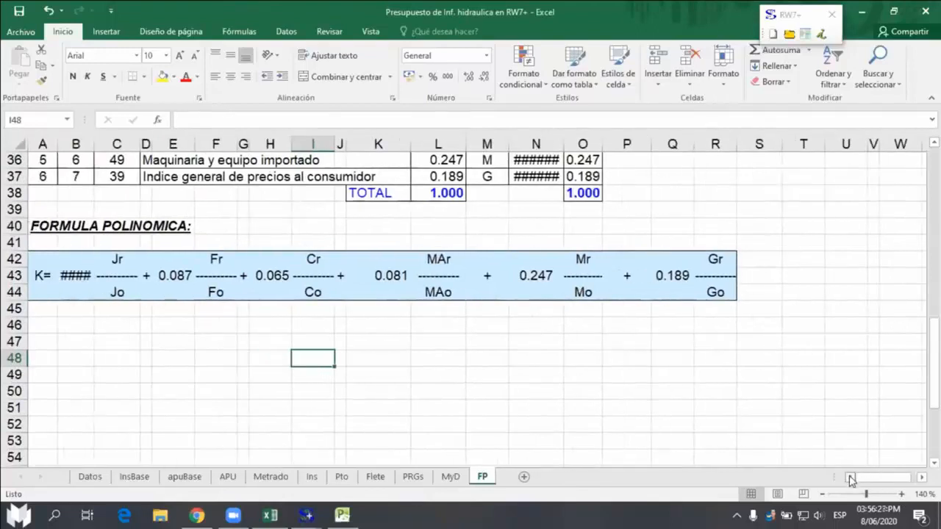
{"action": "left_click", "coordinate": [902, 495]}
{"action": "left_click", "coordinate": [851, 478]}
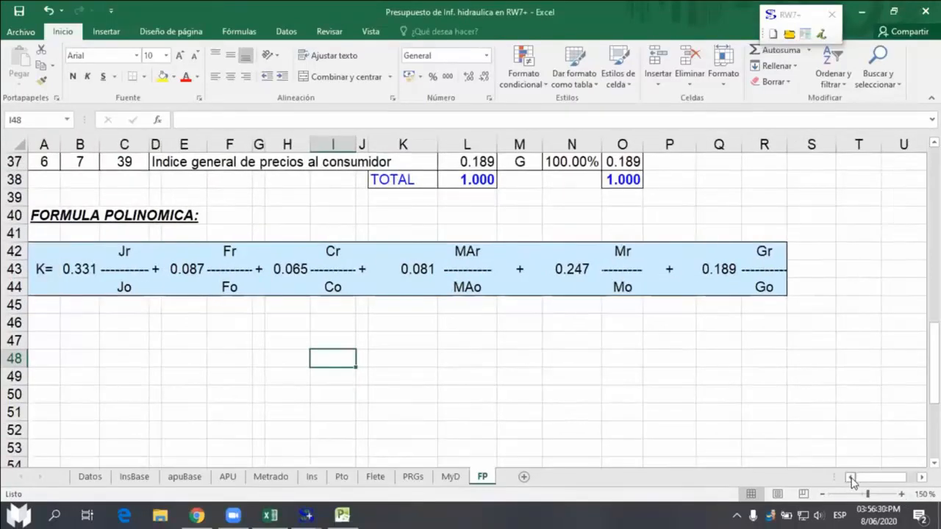
{"action": "left_click", "coordinate": [285, 327]}
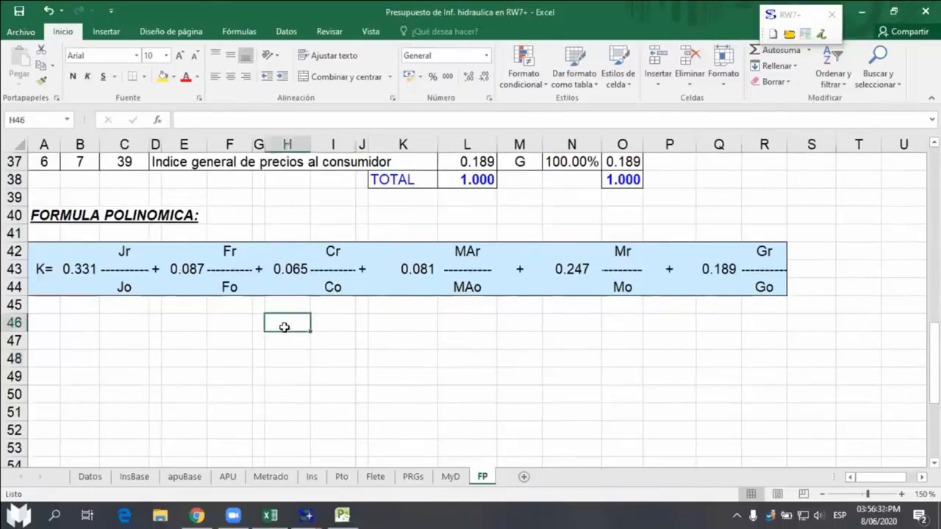
{"action": "scroll", "coordinate": [490, 370], "scroll_direction": "up", "scroll_amount": 1}
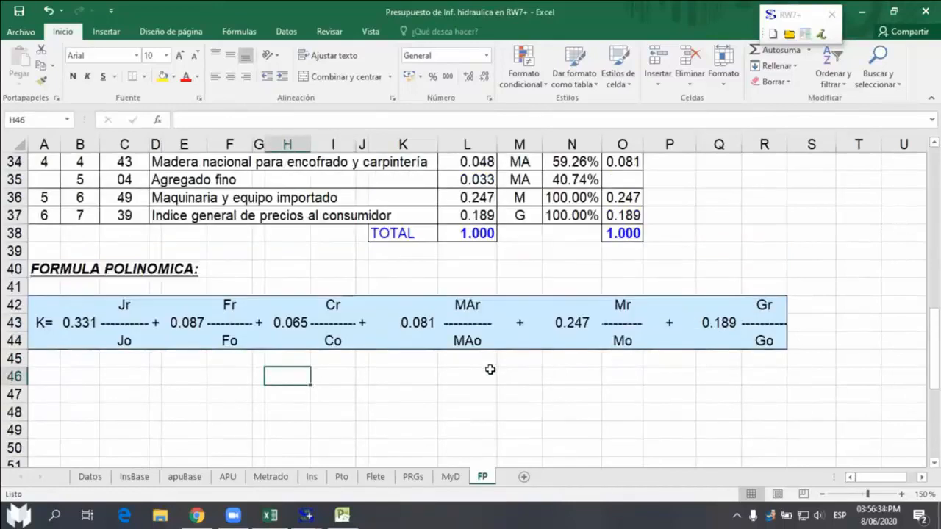
{"action": "left_click", "coordinate": [394, 378]}
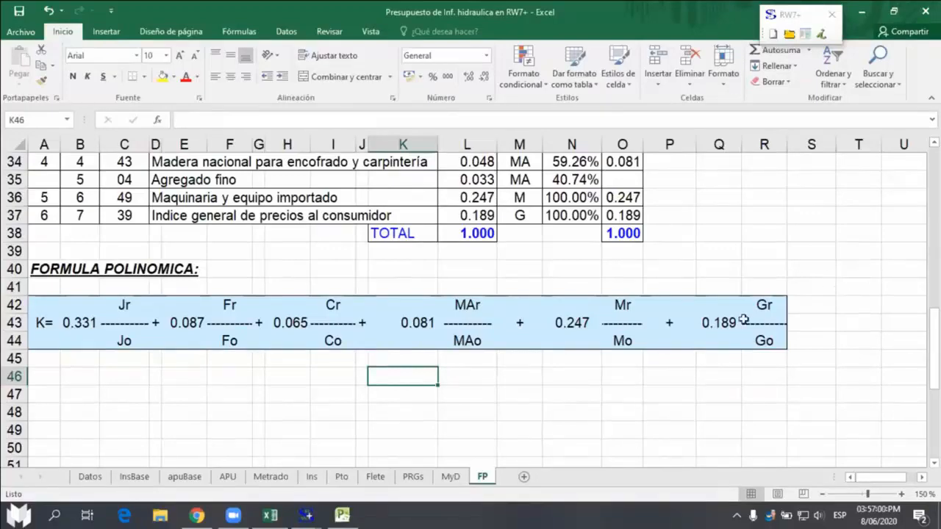
Step: Return to the PRGs schedule sheet and check the start date of the works in cell I4
{"action": "left_click", "coordinate": [413, 477]}
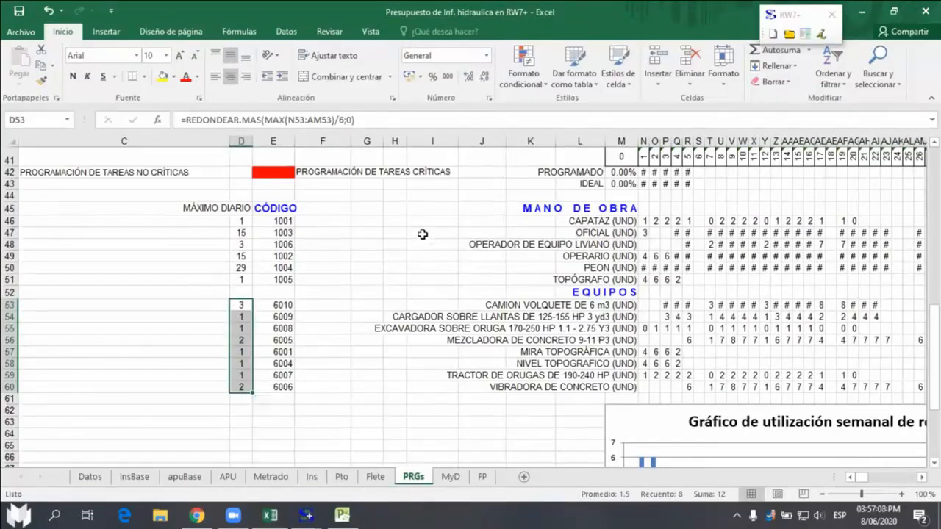
{"action": "scroll", "coordinate": [422, 234], "scroll_direction": "up", "scroll_amount": 11}
{"action": "scroll", "coordinate": [421, 235], "scroll_direction": "up", "scroll_amount": 3}
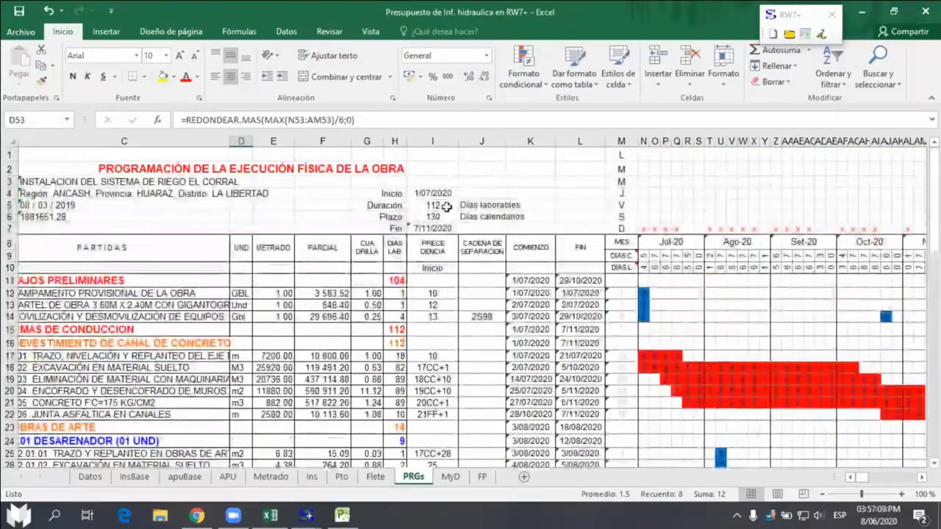
{"action": "left_click", "coordinate": [426, 194]}
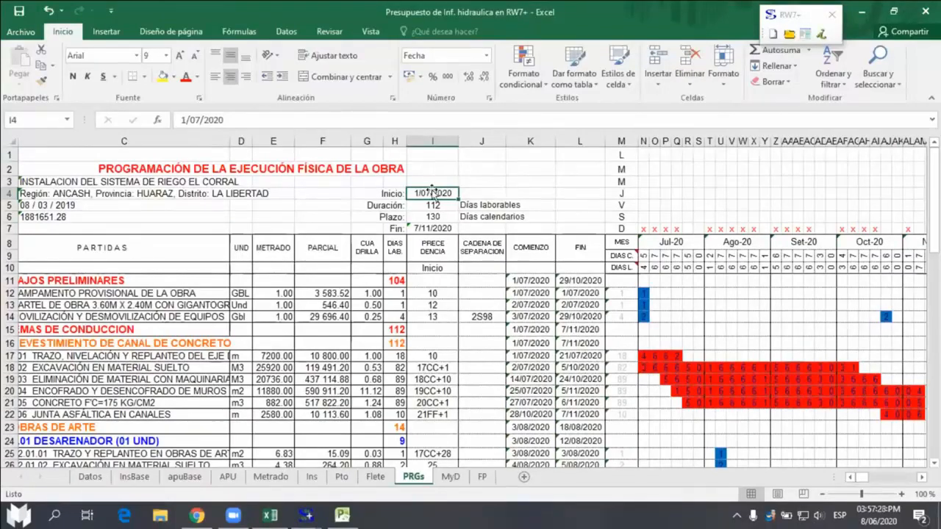
Step: Open the RW7+ work calendar and set the project's execution start date to 8/07/2019
{"action": "left_click", "coordinate": [787, 35]}
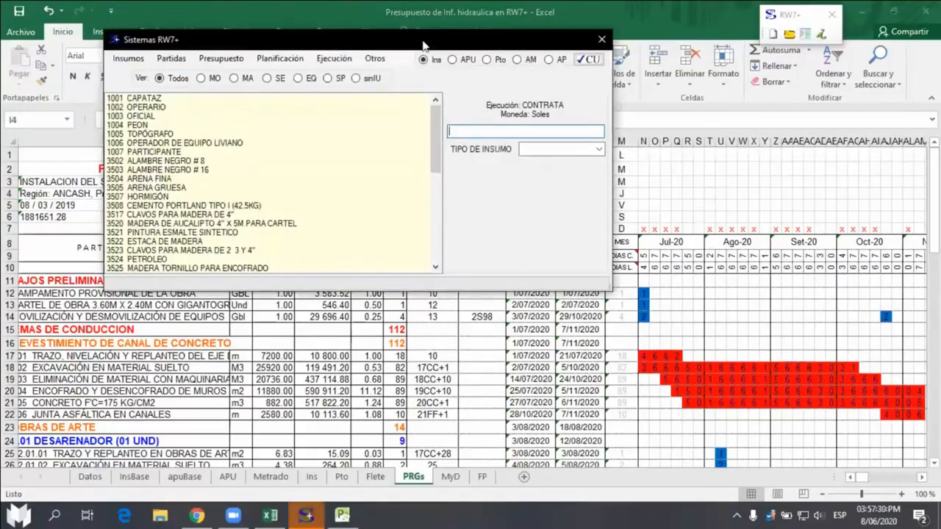
{"action": "left_click", "coordinate": [378, 50]}
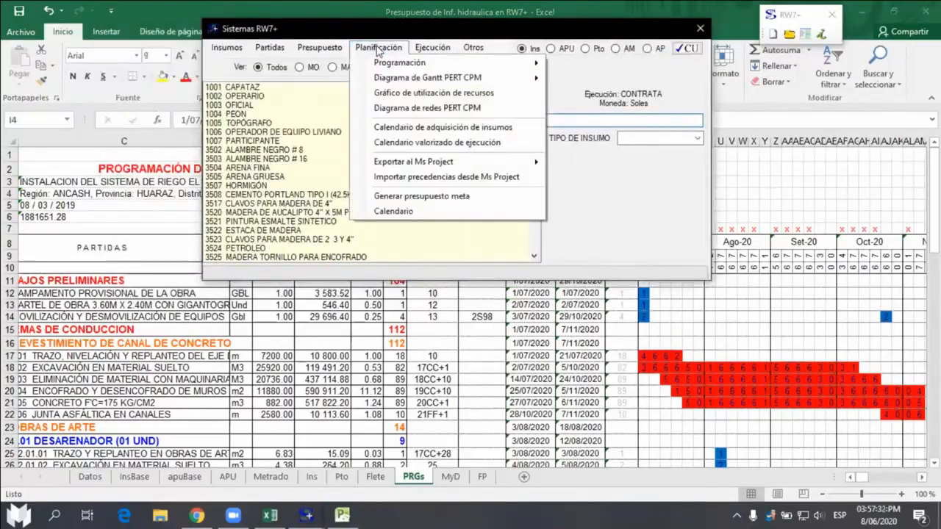
{"action": "left_click", "coordinate": [405, 214]}
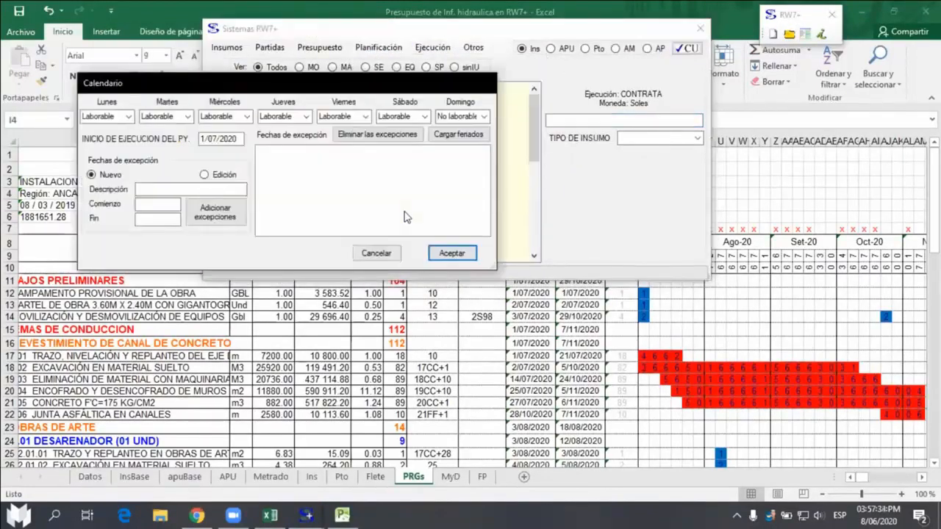
{"action": "left_click_drag", "start_coordinate": [314, 86], "coordinate": [371, 89]}
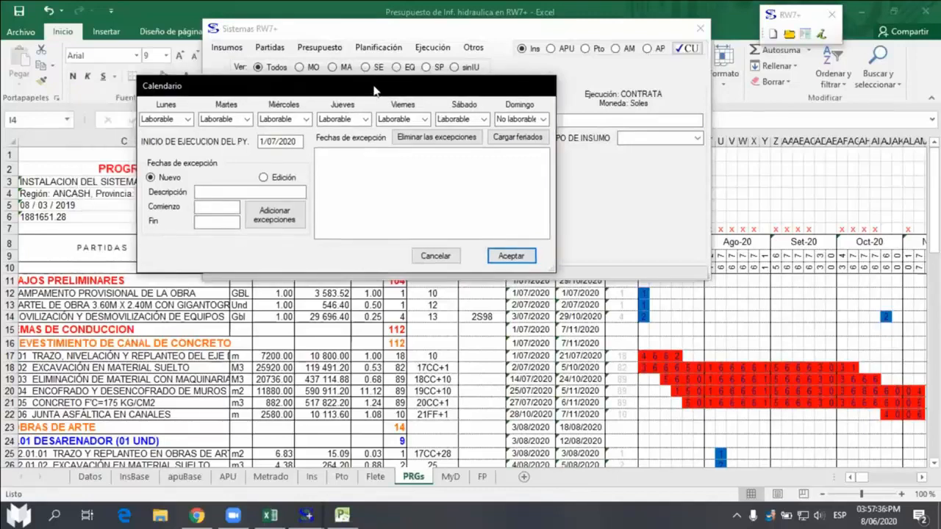
{"action": "left_click", "coordinate": [282, 145]}
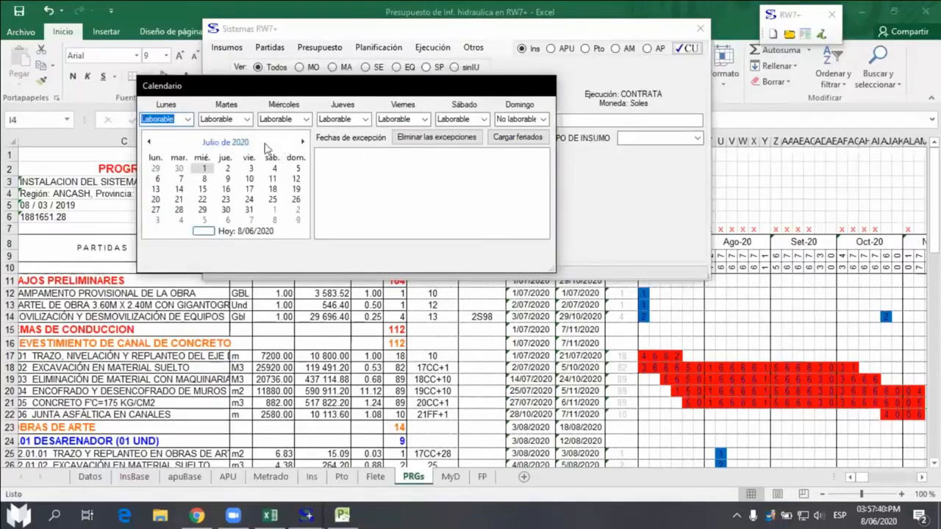
{"action": "left_click", "coordinate": [224, 143]}
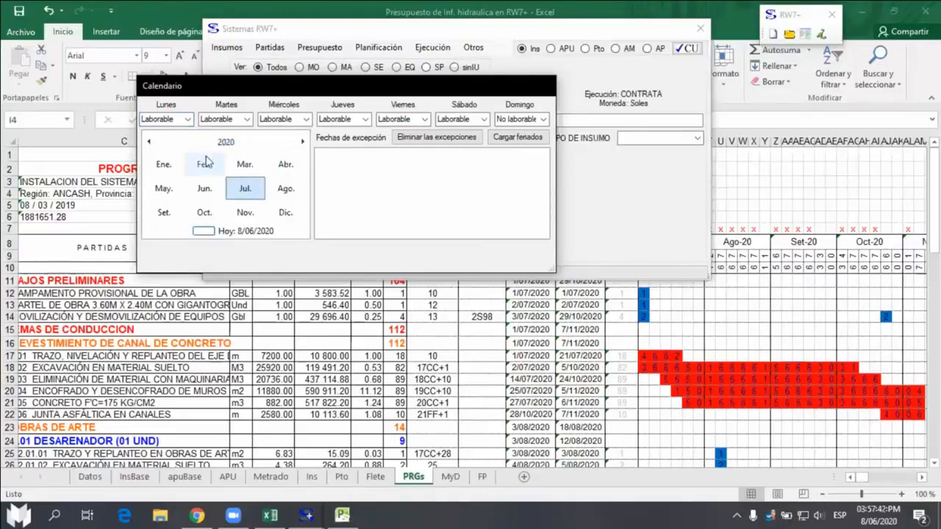
{"action": "left_click", "coordinate": [225, 142]}
{"action": "left_click", "coordinate": [163, 167]}
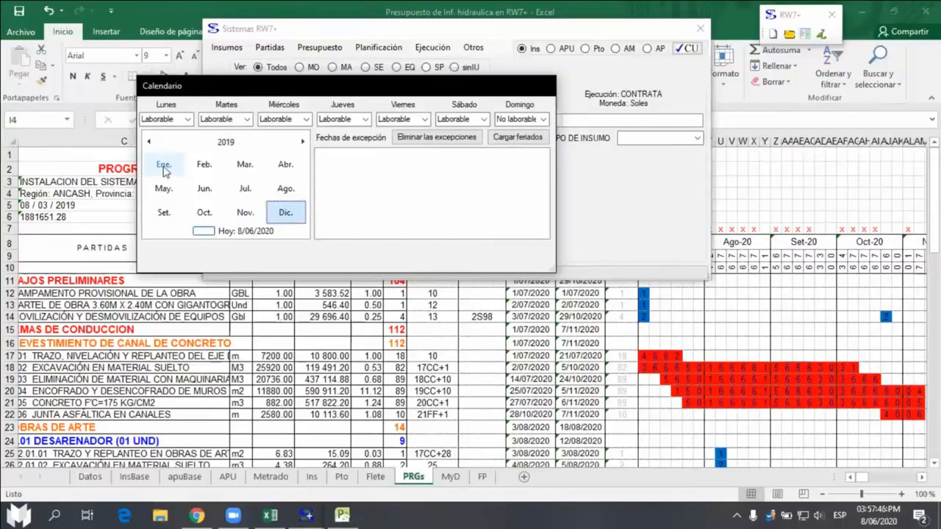
{"action": "left_click", "coordinate": [245, 190]}
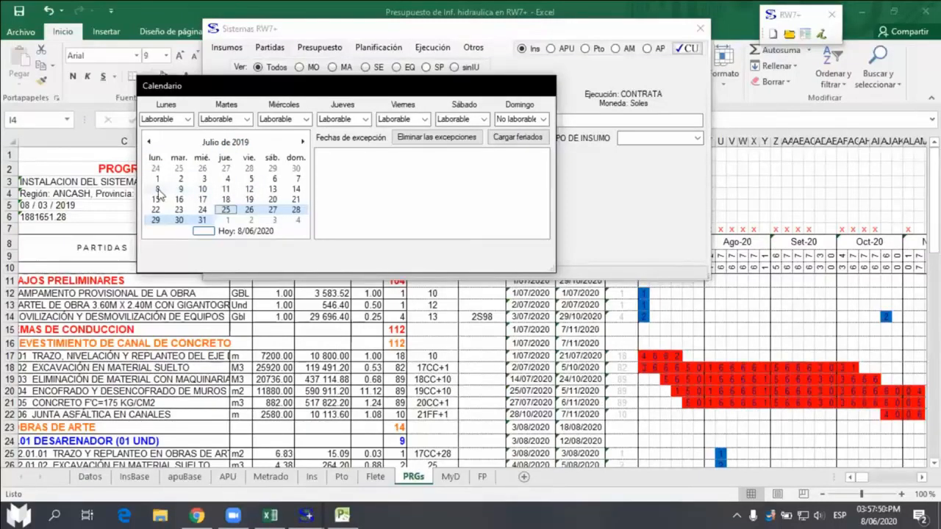
{"action": "left_click", "coordinate": [156, 190]}
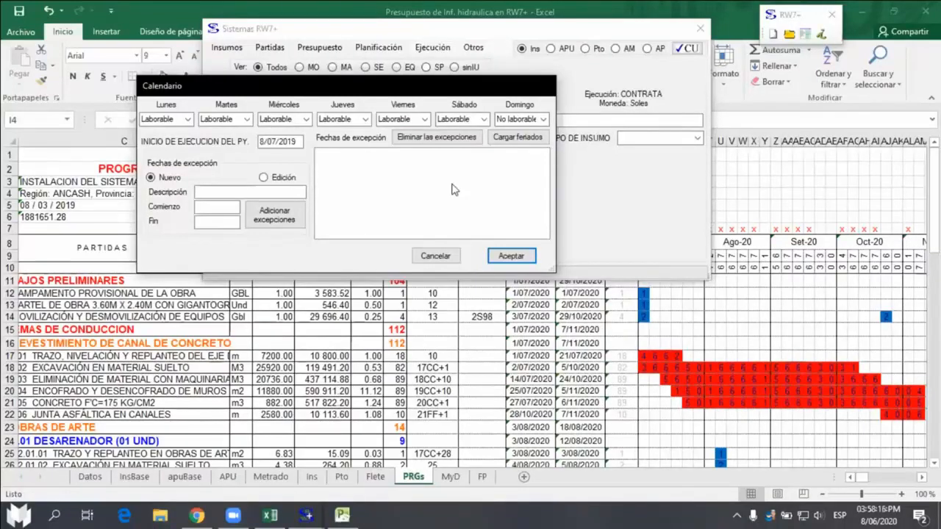
Step: Load the public holidays as exception dates and apply the calendar to the schedule without adjusting the deadline
{"action": "left_click", "coordinate": [518, 140]}
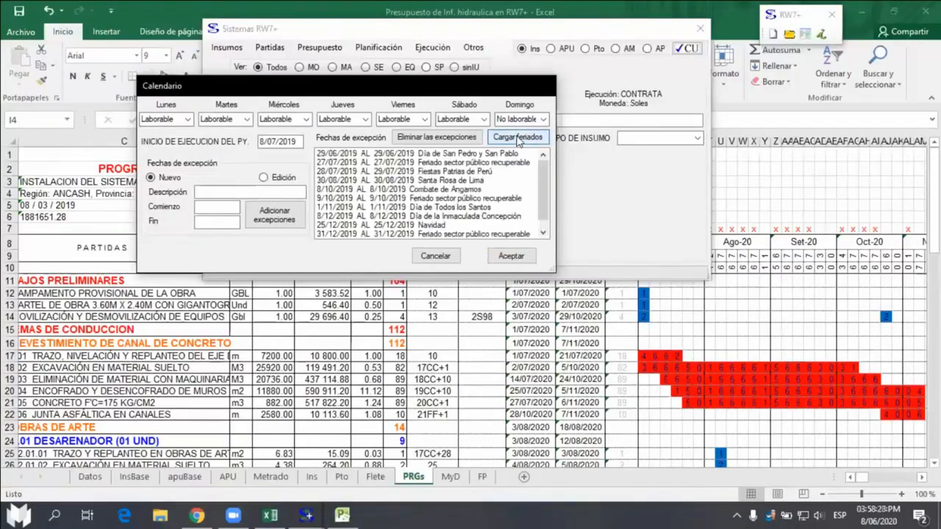
{"action": "scroll", "coordinate": [542, 218], "scroll_direction": "down", "scroll_amount": 1}
{"action": "scroll", "coordinate": [542, 217], "scroll_direction": "up", "scroll_amount": 1}
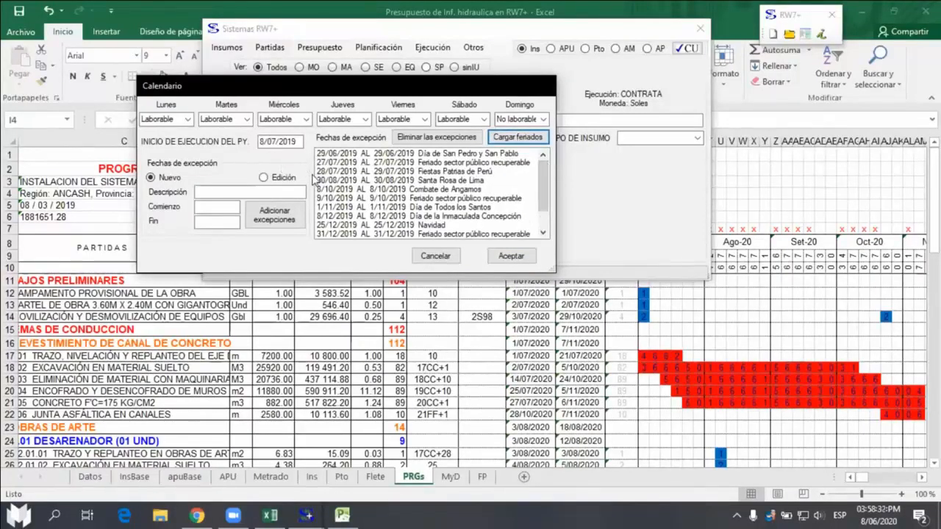
{"action": "left_click", "coordinate": [273, 213]}
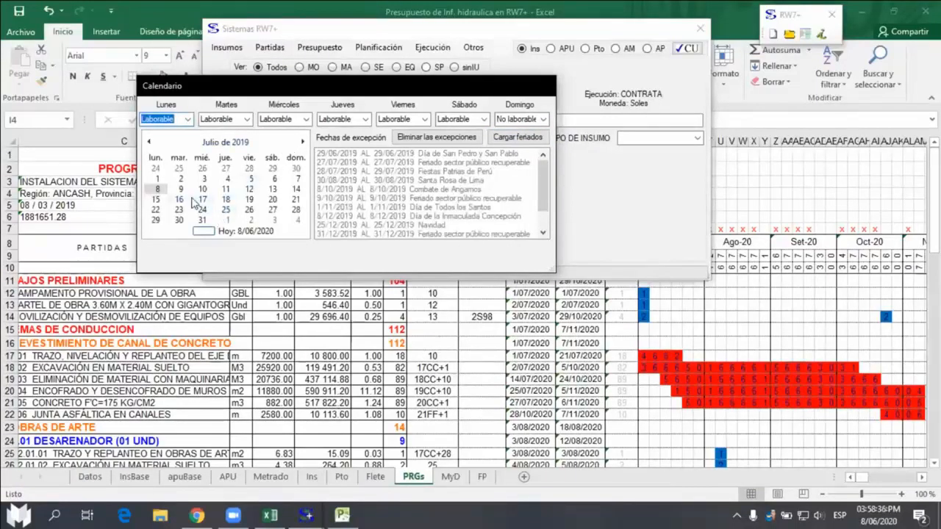
{"action": "left_click", "coordinate": [157, 189]}
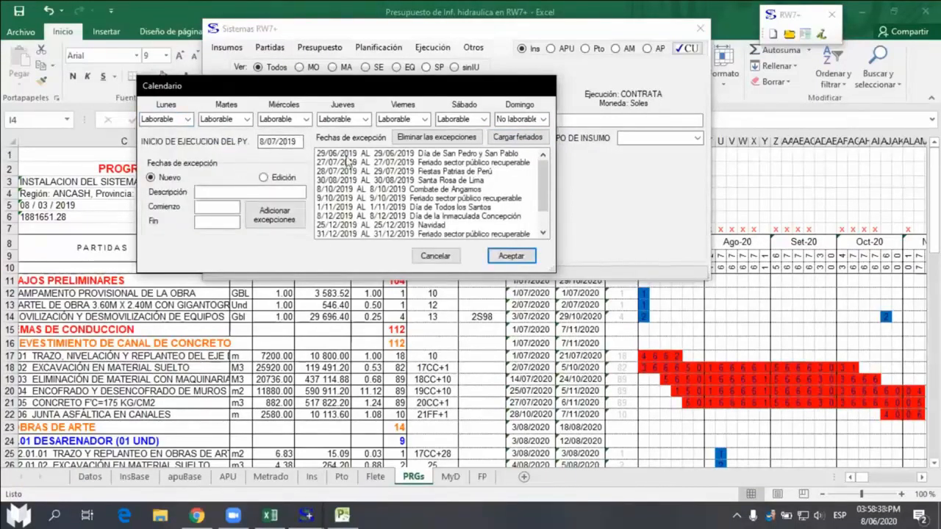
{"action": "left_click", "coordinate": [513, 256]}
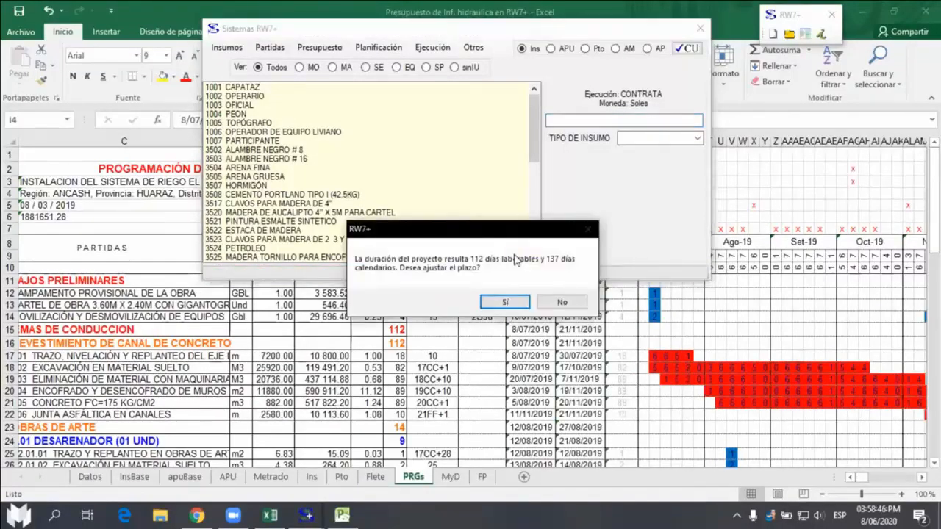
{"action": "left_click", "coordinate": [562, 301]}
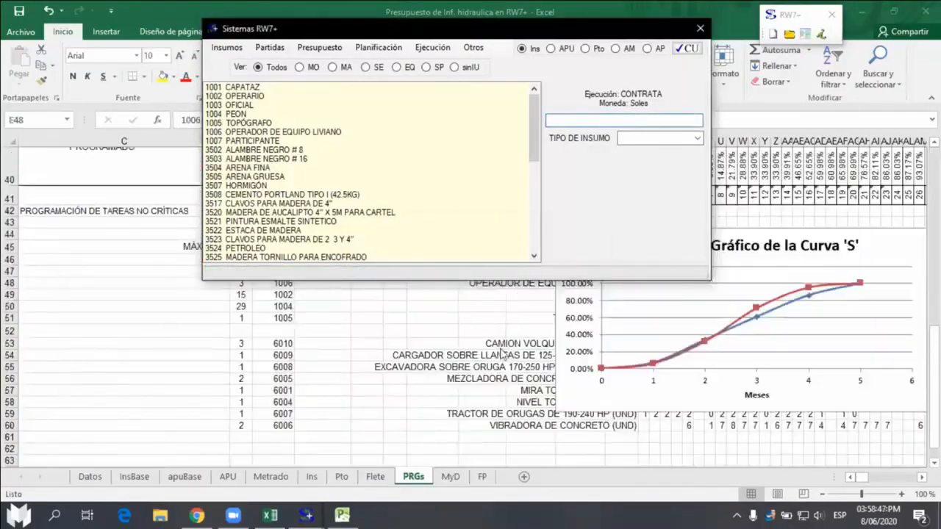
{"action": "key", "text": "Escape"}
Step: Review the start date in cell I4 and the rescheduled item dates and Gantt bars on the PRGs sheet
{"action": "scroll", "coordinate": [466, 320], "scroll_direction": "up", "scroll_amount": 13}
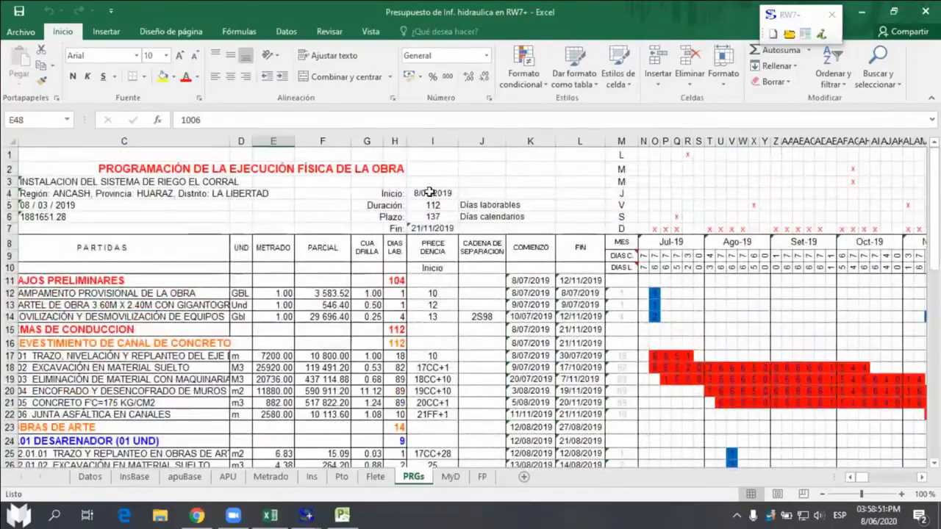
{"action": "left_click", "coordinate": [433, 194]}
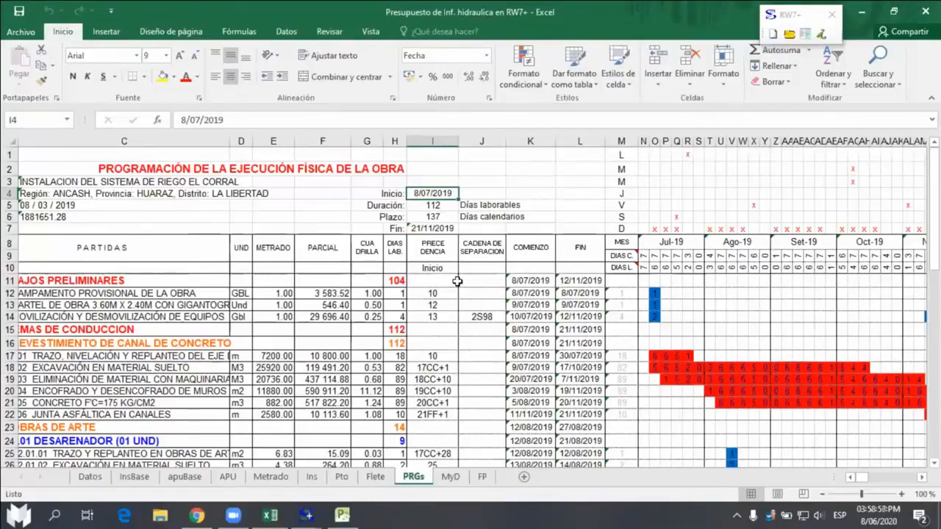
{"action": "left_click", "coordinate": [486, 326]}
{"action": "scroll", "coordinate": [541, 263], "scroll_direction": "down", "scroll_amount": 2}
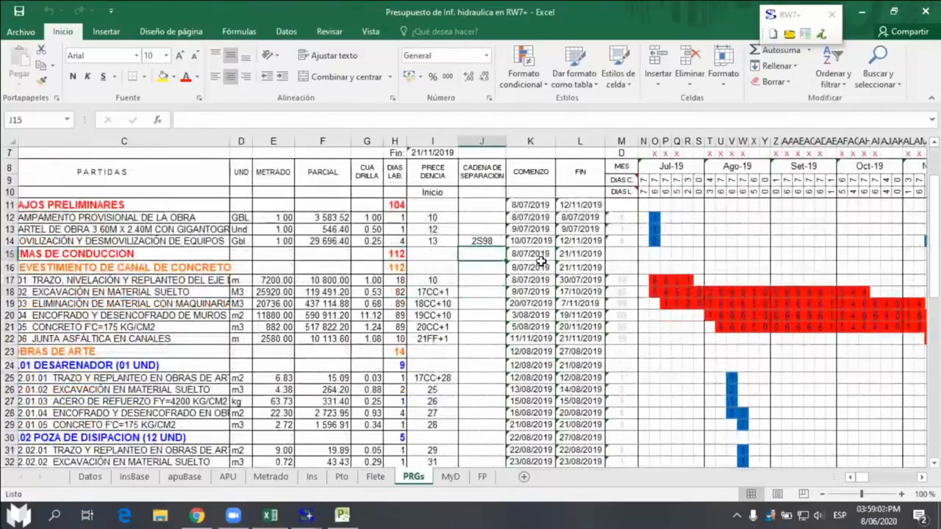
{"action": "scroll", "coordinate": [540, 262], "scroll_direction": "down", "scroll_amount": 1}
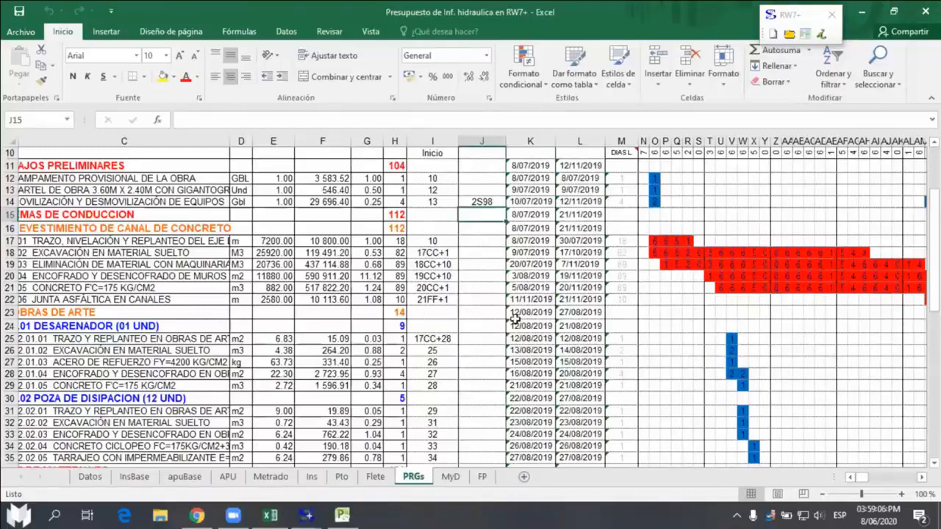
{"action": "scroll", "coordinate": [516, 316], "scroll_direction": "up", "scroll_amount": 1}
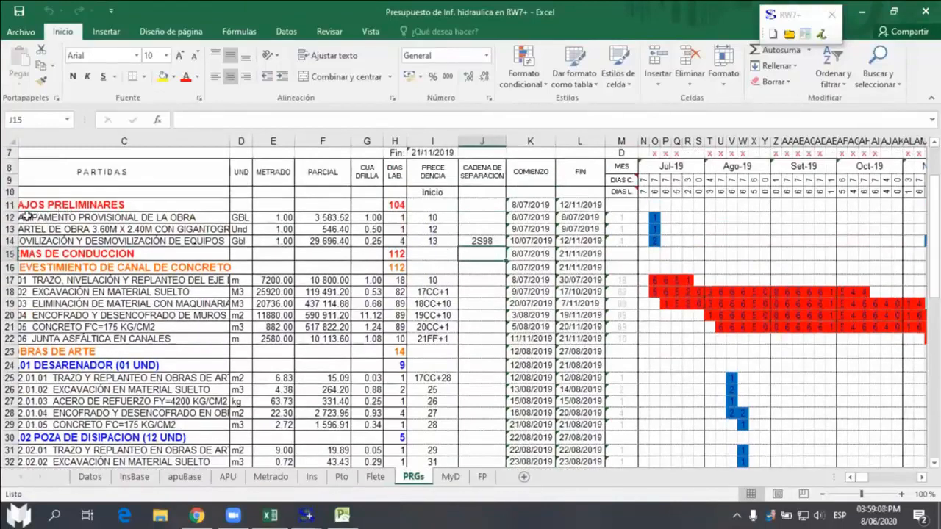
{"action": "left_click_drag", "start_coordinate": [9, 205], "coordinate": [9, 320]}
{"action": "left_click_drag", "start_coordinate": [412, 324], "coordinate": [714, 440]}
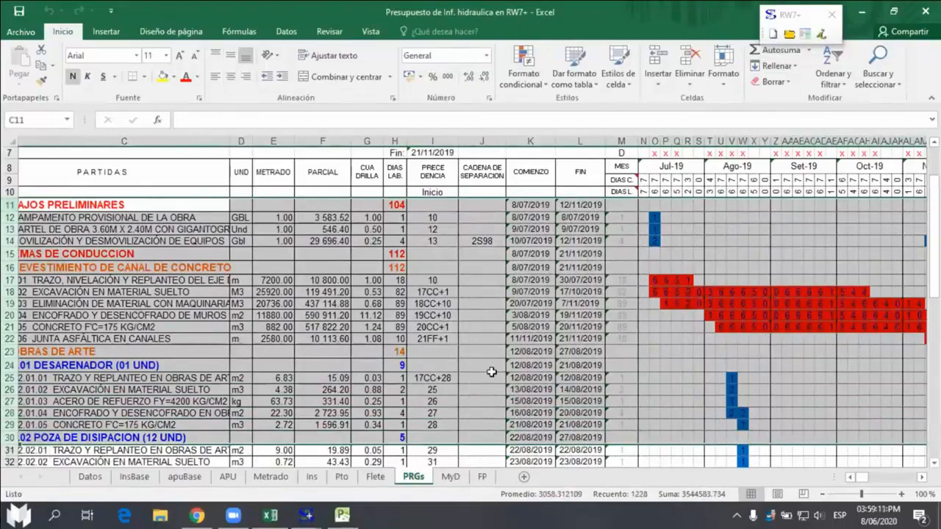
{"action": "left_click", "coordinate": [485, 301]}
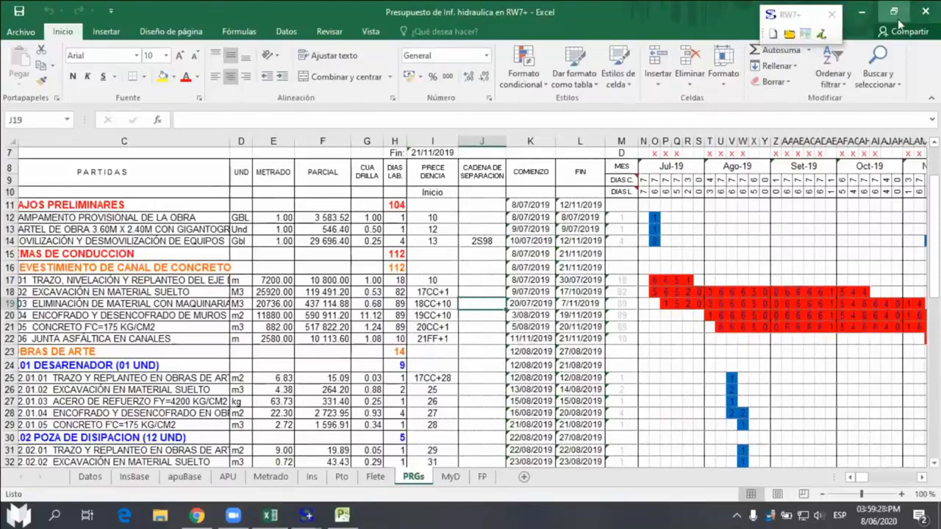
Step: Generate the PERT CPM network diagram of the schedule from the RW7+ systems form
{"action": "left_click", "coordinate": [805, 33]}
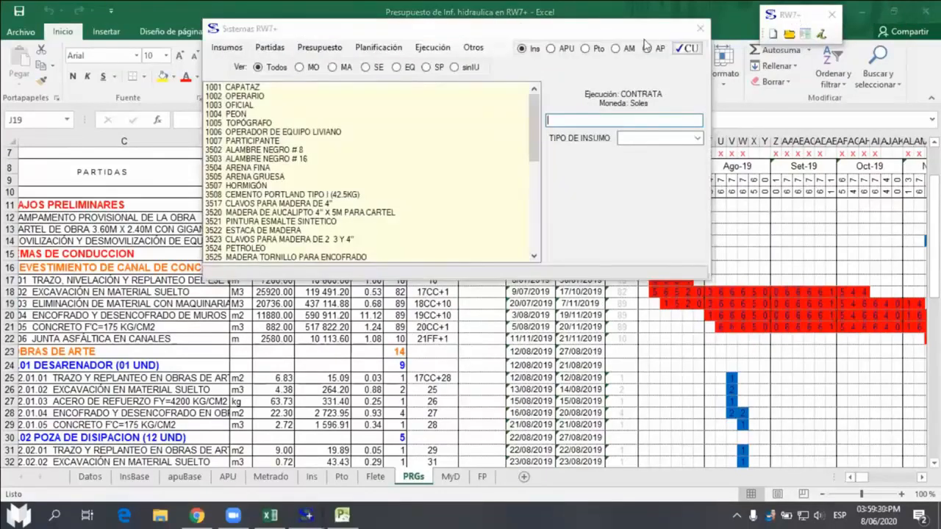
{"action": "left_click", "coordinate": [388, 51]}
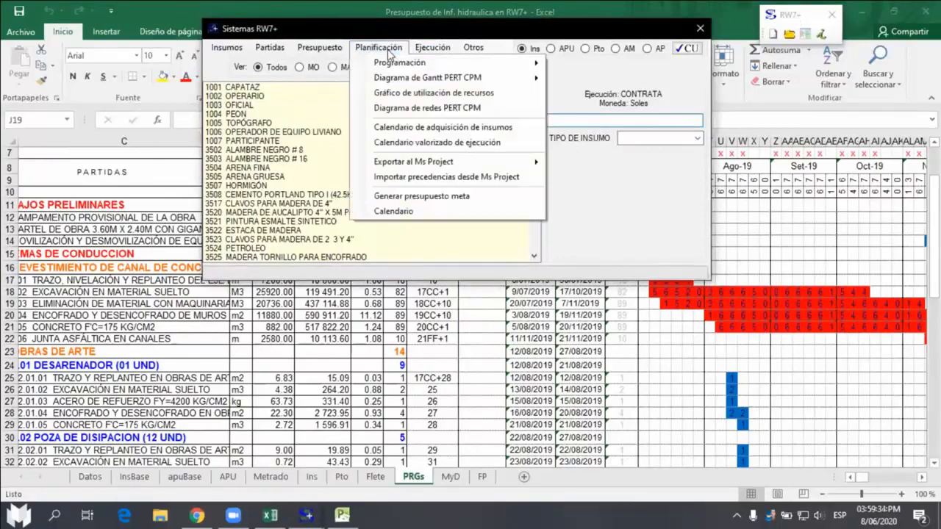
{"action": "left_click", "coordinate": [433, 109]}
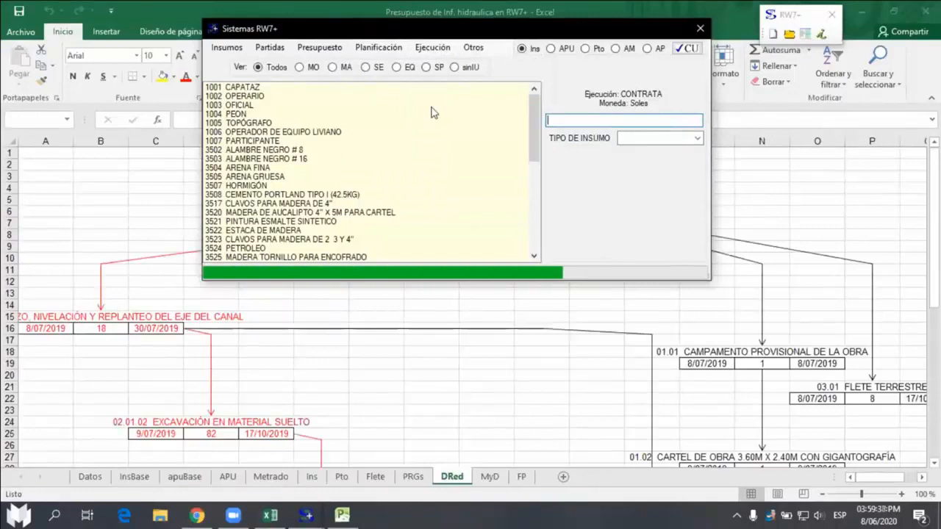
{"action": "left_click", "coordinate": [483, 297]}
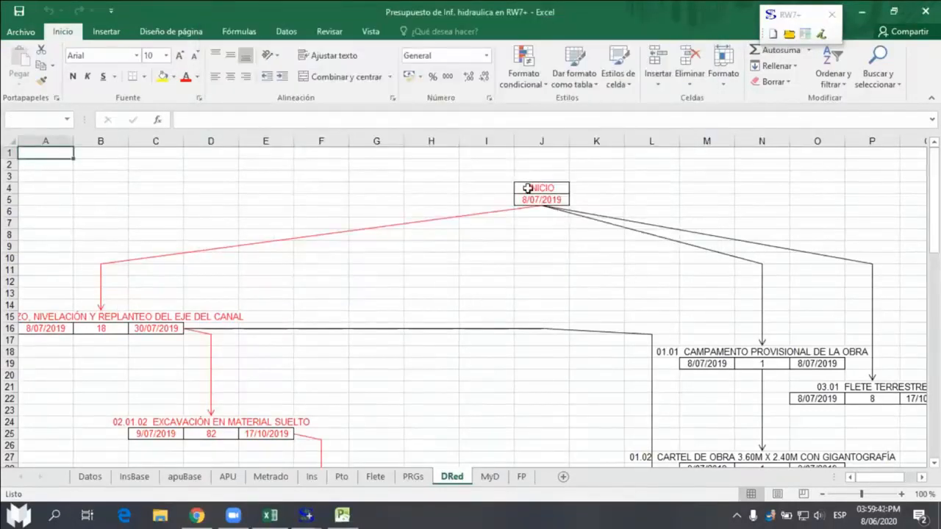
Step: Examine the DRed network diagram from the INICIO node, following the red critical path and the black non-critical branches
{"action": "left_click_drag", "start_coordinate": [534, 191], "coordinate": [542, 200]}
{"action": "scroll", "coordinate": [134, 252], "scroll_direction": "down", "scroll_amount": 7}
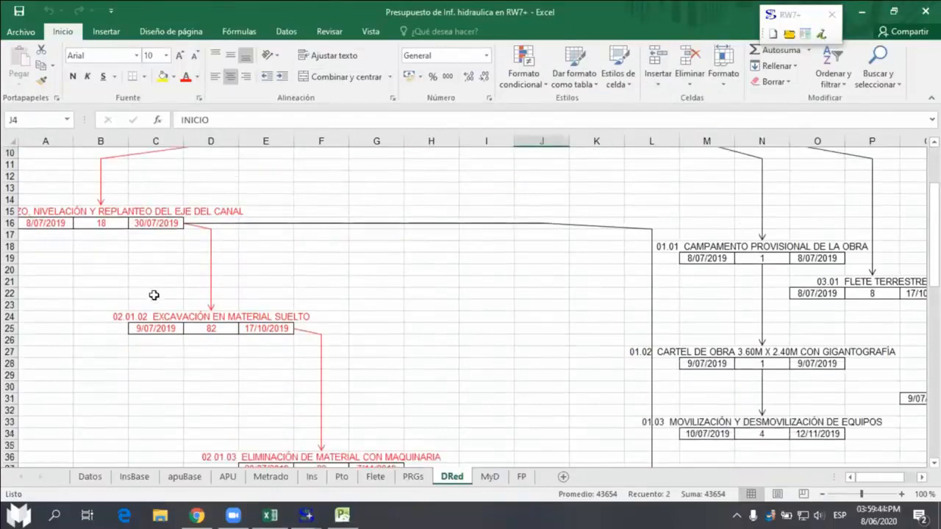
{"action": "scroll", "coordinate": [434, 320], "scroll_direction": "down", "scroll_amount": 13}
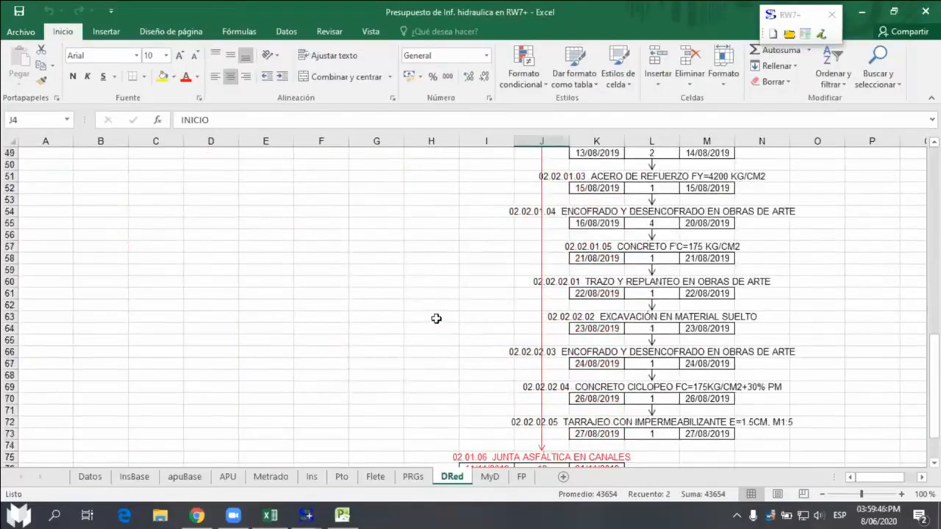
{"action": "scroll", "coordinate": [544, 368], "scroll_direction": "up", "scroll_amount": 13}
{"action": "scroll", "coordinate": [588, 351], "scroll_direction": "up", "scroll_amount": 4}
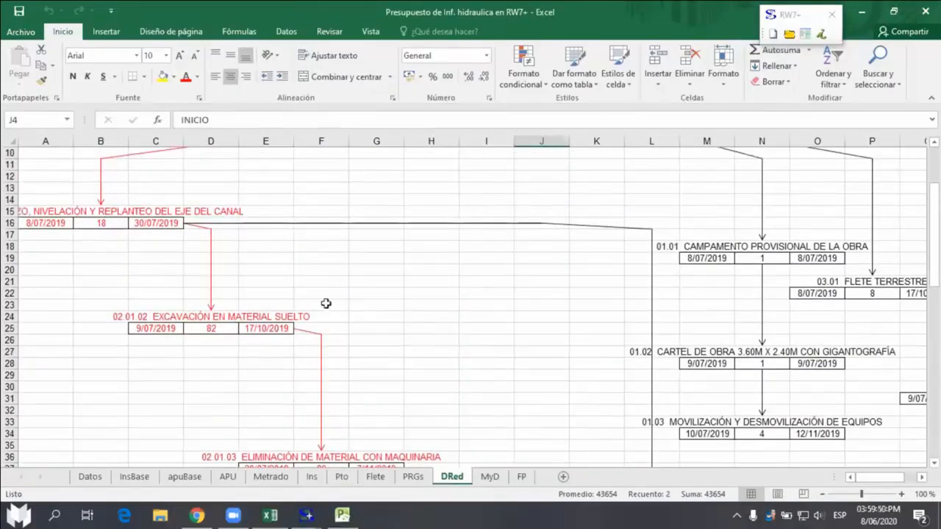
{"action": "left_click_drag", "start_coordinate": [56, 204], "coordinate": [453, 463]}
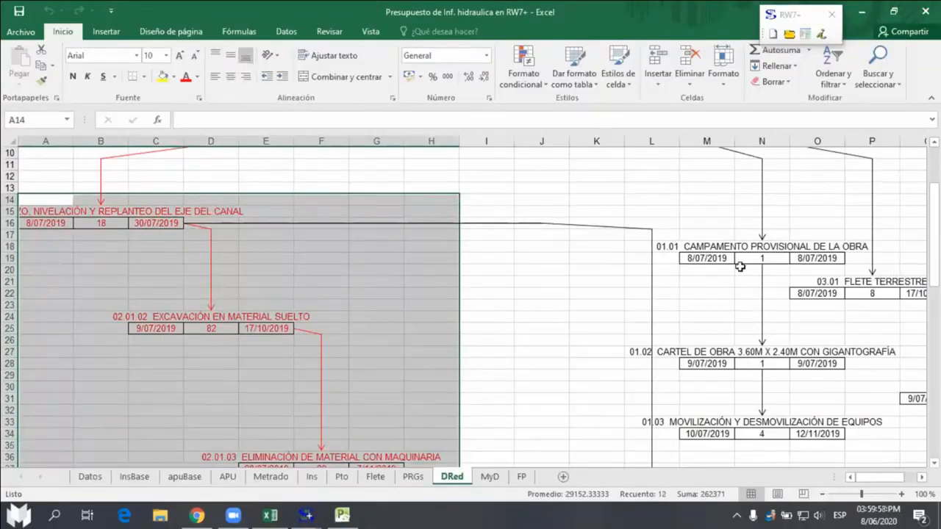
{"action": "scroll", "coordinate": [644, 283], "scroll_direction": "down", "scroll_amount": 9}
{"action": "left_click_drag", "start_coordinate": [652, 246], "coordinate": [665, 466]}
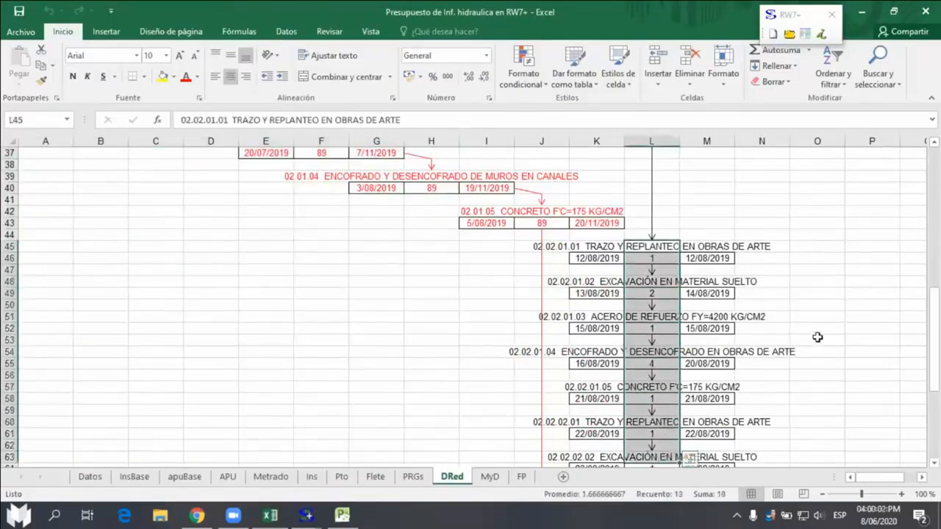
{"action": "scroll", "coordinate": [849, 316], "scroll_direction": "down", "scroll_amount": 2}
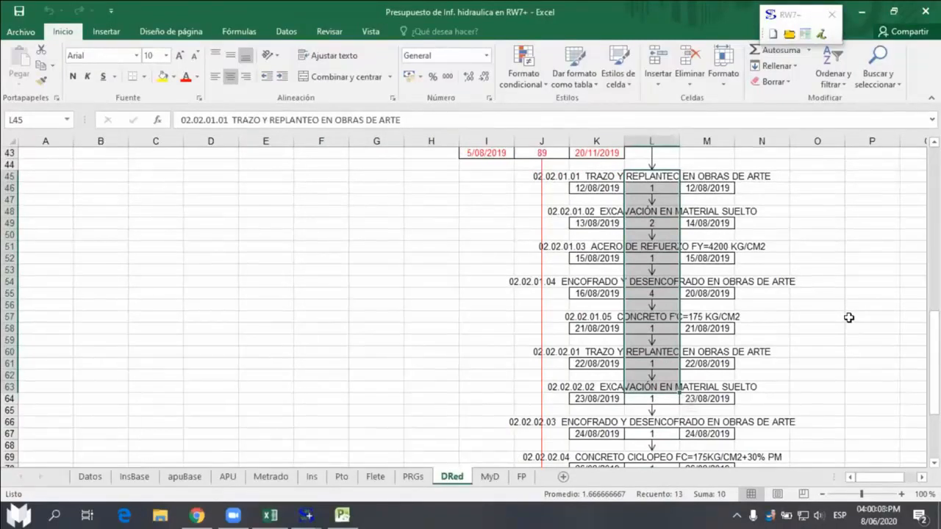
{"action": "scroll", "coordinate": [847, 317], "scroll_direction": "up", "scroll_amount": 2}
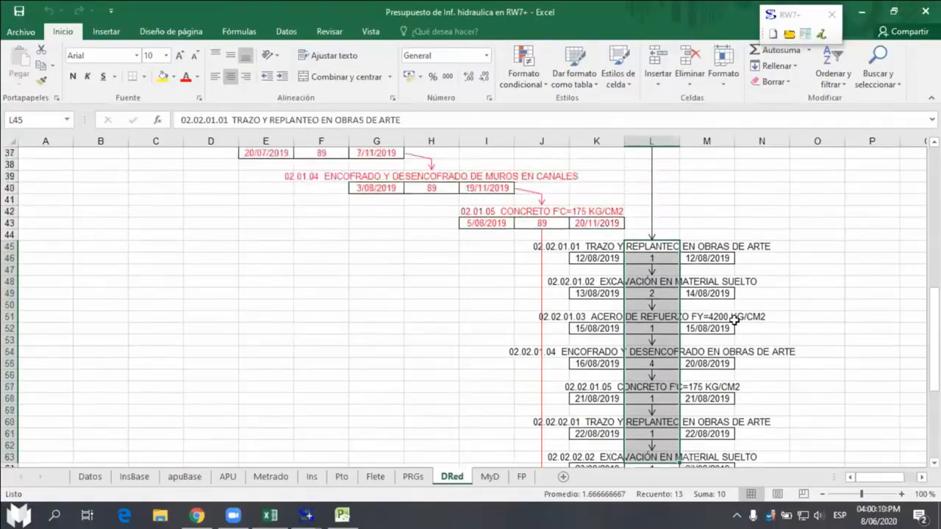
{"action": "scroll", "coordinate": [809, 318], "scroll_direction": "down", "scroll_amount": 4}
{"action": "scroll", "coordinate": [772, 317], "scroll_direction": "up", "scroll_amount": 5}
{"action": "scroll", "coordinate": [743, 316], "scroll_direction": "up", "scroll_amount": 11}
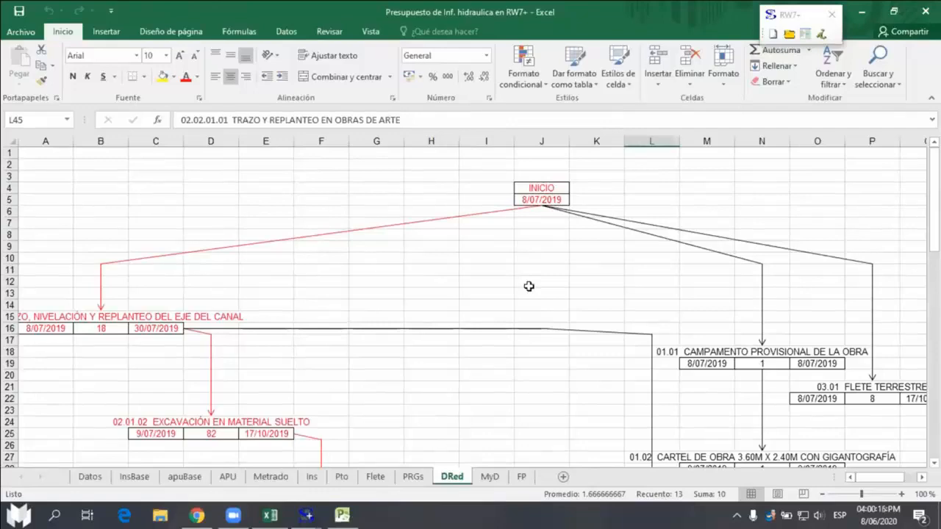
{"action": "scroll", "coordinate": [550, 299], "scroll_direction": "down", "scroll_amount": 3}
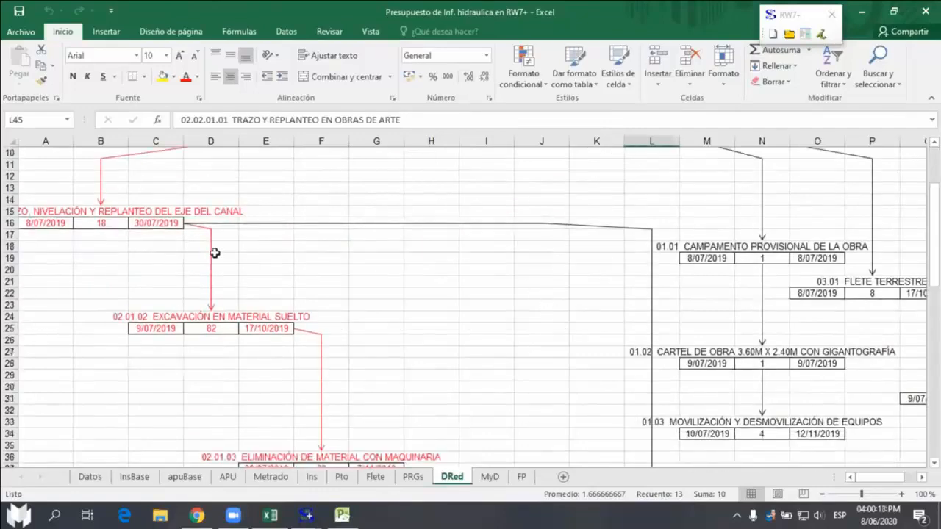
Step: Compare the critical activity chain with the non-critical OBRAS DE ARTE activities on the DRed network diagram
{"action": "left_click_drag", "start_coordinate": [72, 198], "coordinate": [562, 454]}
{"action": "scroll", "coordinate": [718, 397], "scroll_direction": "up", "scroll_amount": 15}
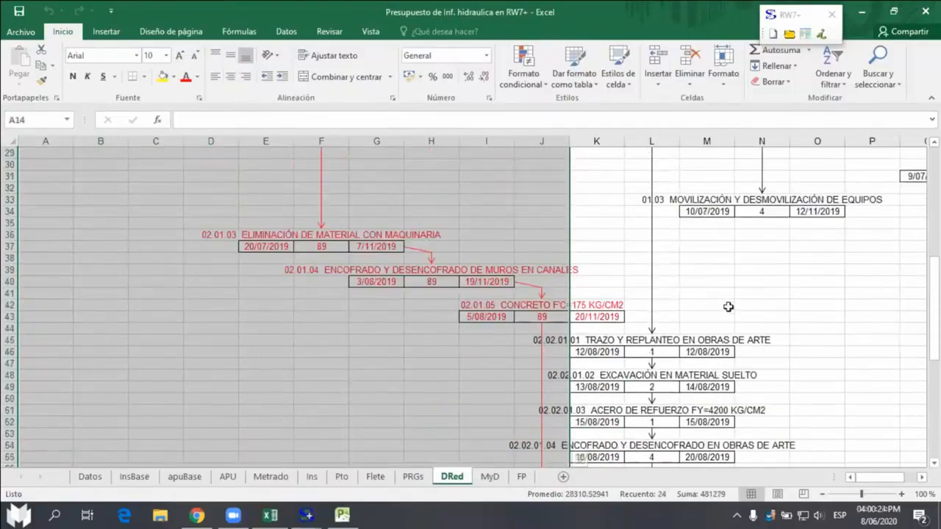
{"action": "scroll", "coordinate": [726, 306], "scroll_direction": "up", "scroll_amount": 2}
{"action": "left_click_drag", "start_coordinate": [563, 223], "coordinate": [866, 455]}
{"action": "left_click", "coordinate": [807, 255]}
{"action": "scroll", "coordinate": [424, 275], "scroll_direction": "up", "scroll_amount": 10}
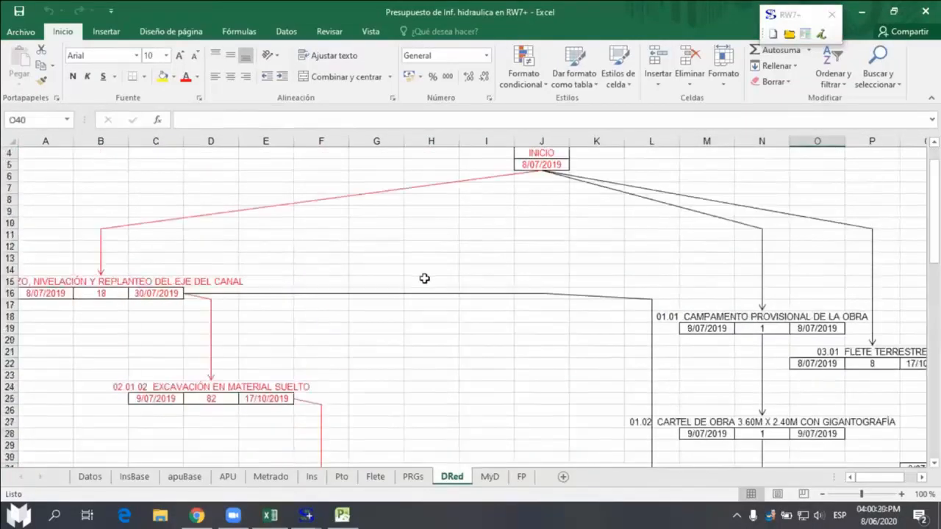
Step: Generate a daily schedule from the weekly one on the PRGs sheet without adjusting the deadline, and continue past the application exception
{"action": "left_click", "coordinate": [420, 478]}
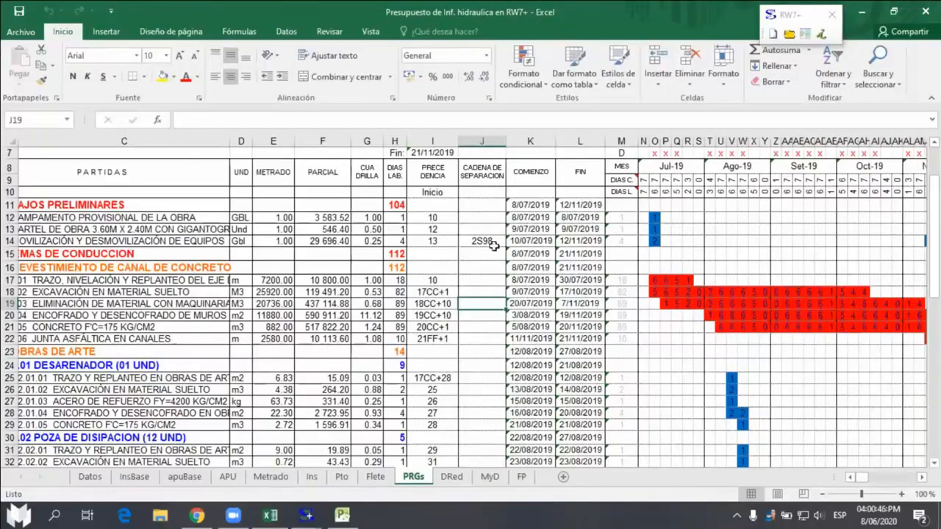
{"action": "left_click_drag", "start_coordinate": [428, 194], "coordinate": [794, 388]}
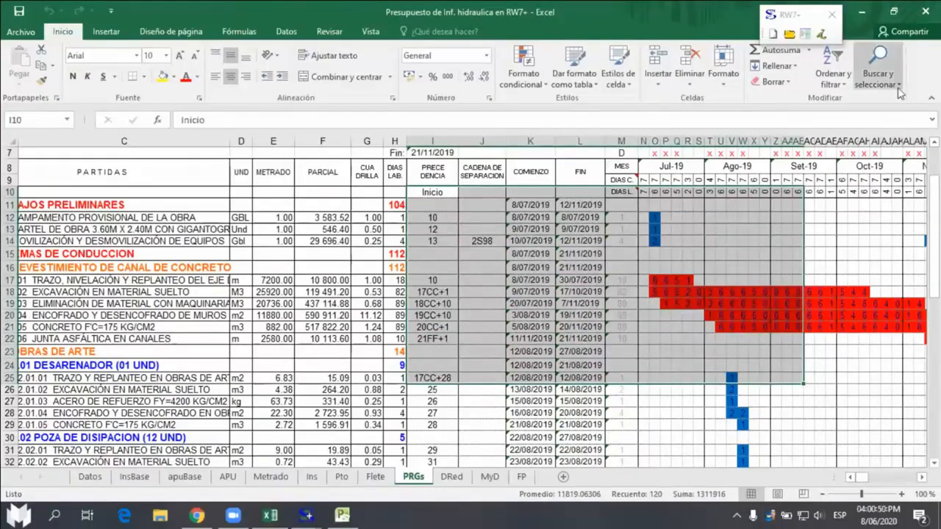
{"action": "left_click", "coordinate": [794, 15]}
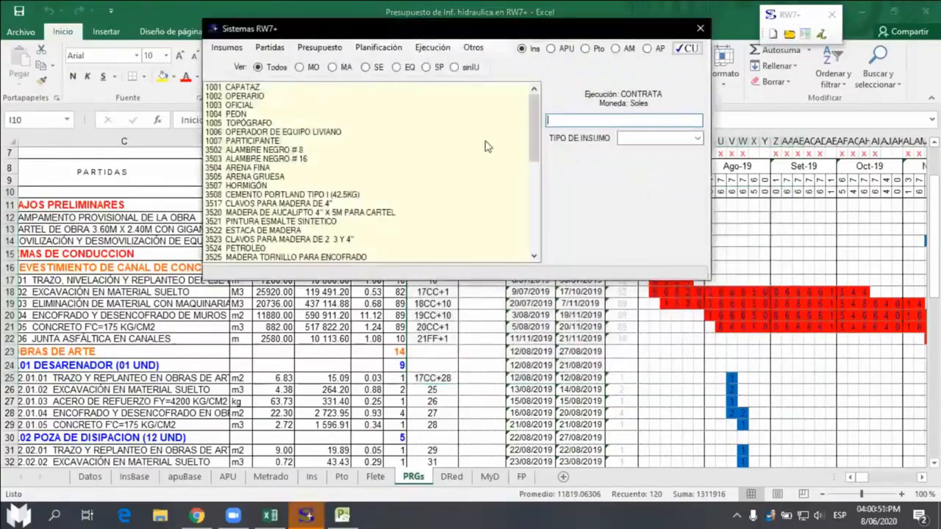
{"action": "left_click", "coordinate": [377, 48]}
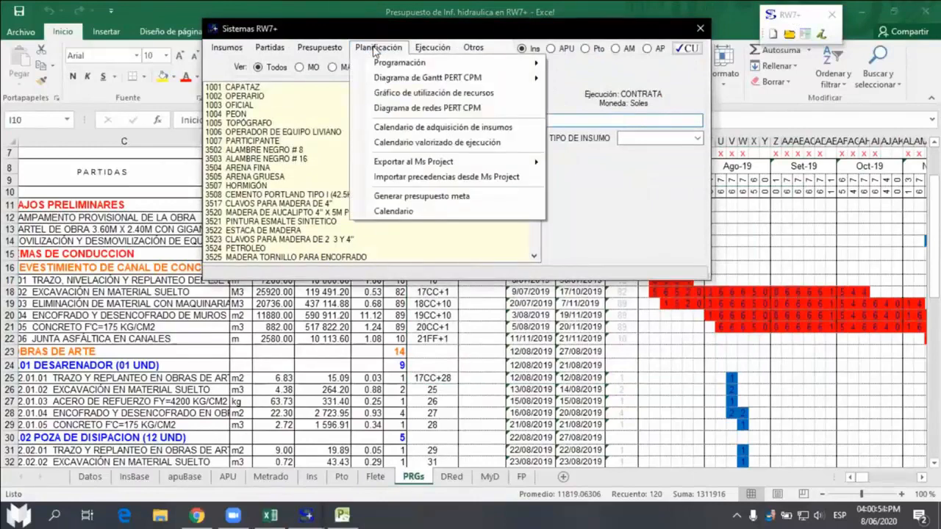
{"action": "mouse_move", "coordinate": [475, 167]}
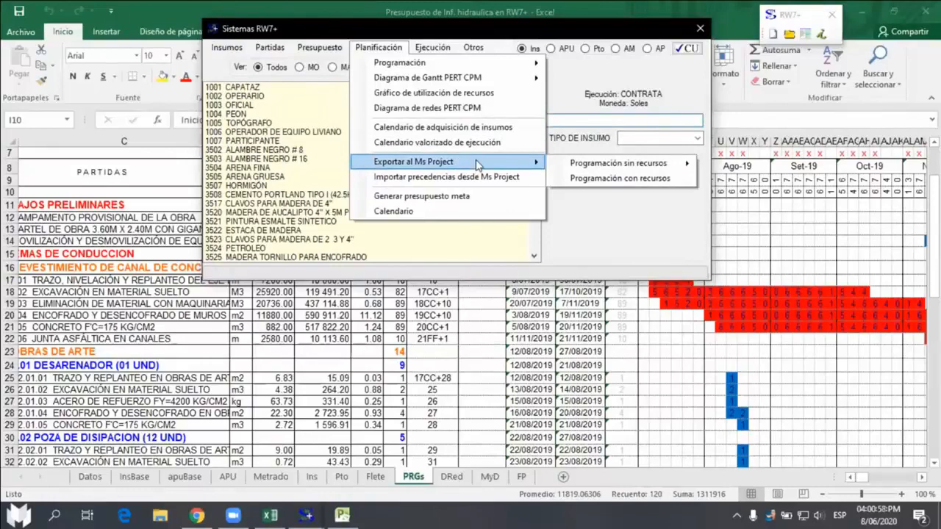
{"action": "mouse_move", "coordinate": [454, 68]}
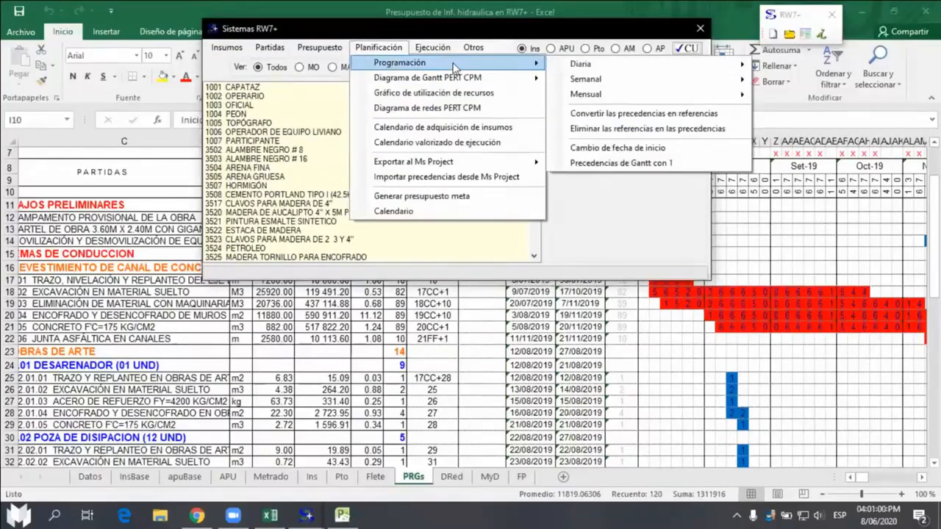
{"action": "mouse_move", "coordinate": [637, 66]}
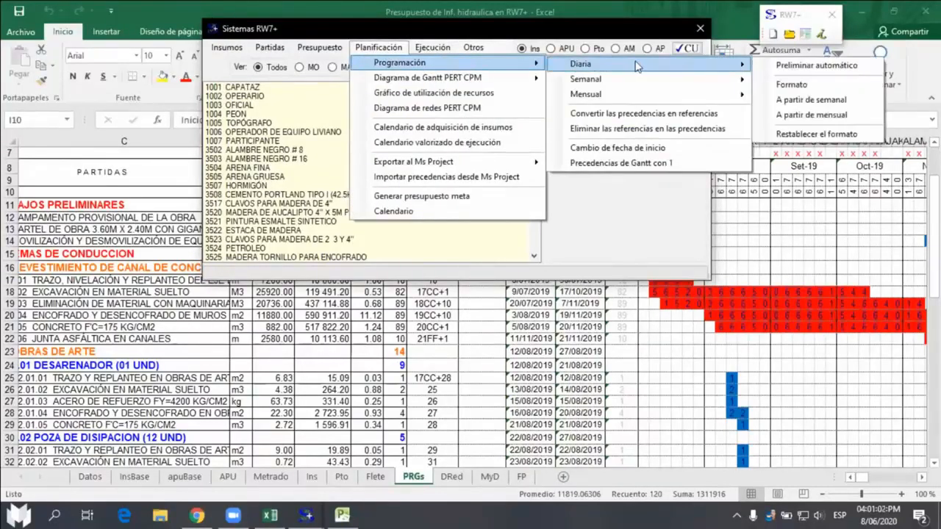
{"action": "left_click", "coordinate": [831, 102]}
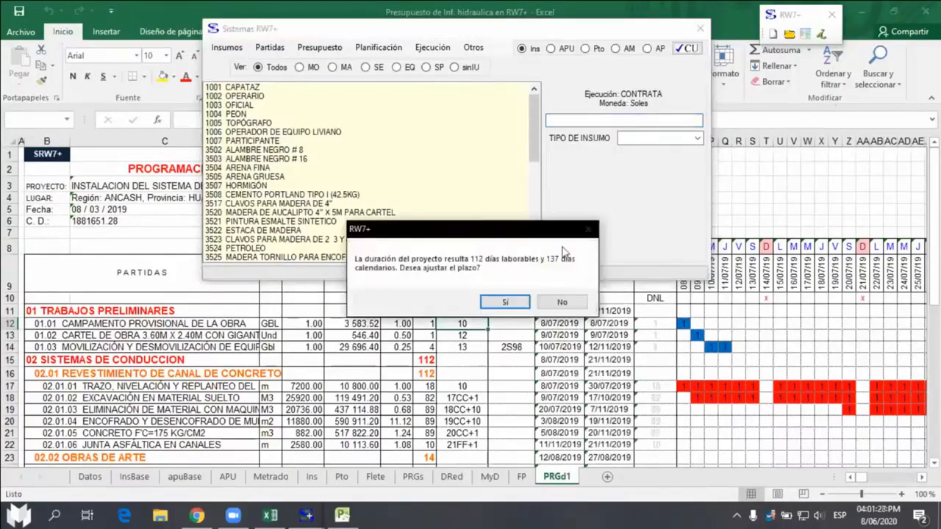
{"action": "left_click", "coordinate": [562, 303]}
{"action": "left_click", "coordinate": [513, 395]}
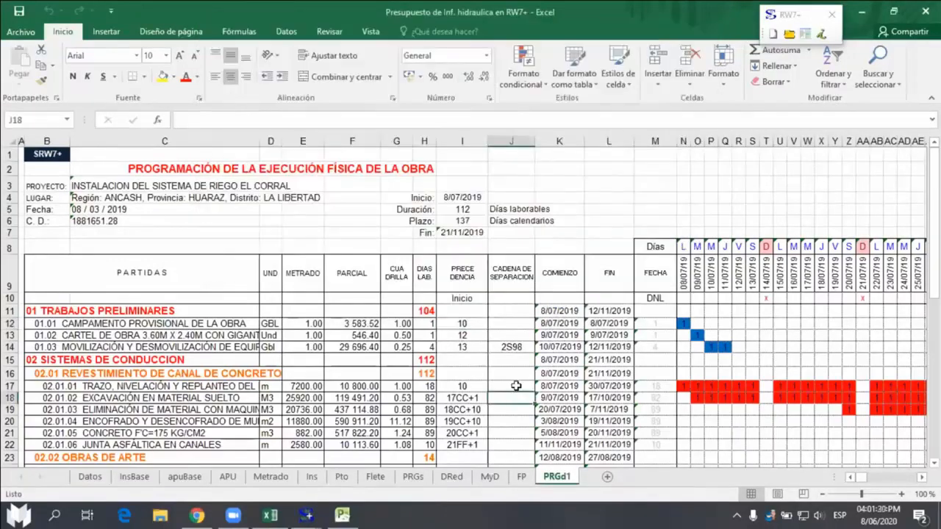
{"action": "scroll", "coordinate": [525, 280], "scroll_direction": "down", "scroll_amount": 2}
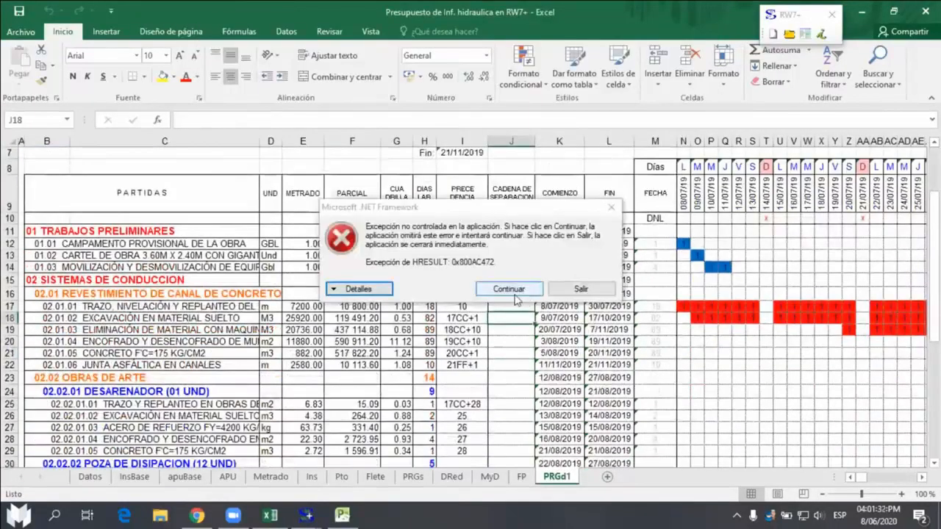
{"action": "left_click", "coordinate": [511, 294]}
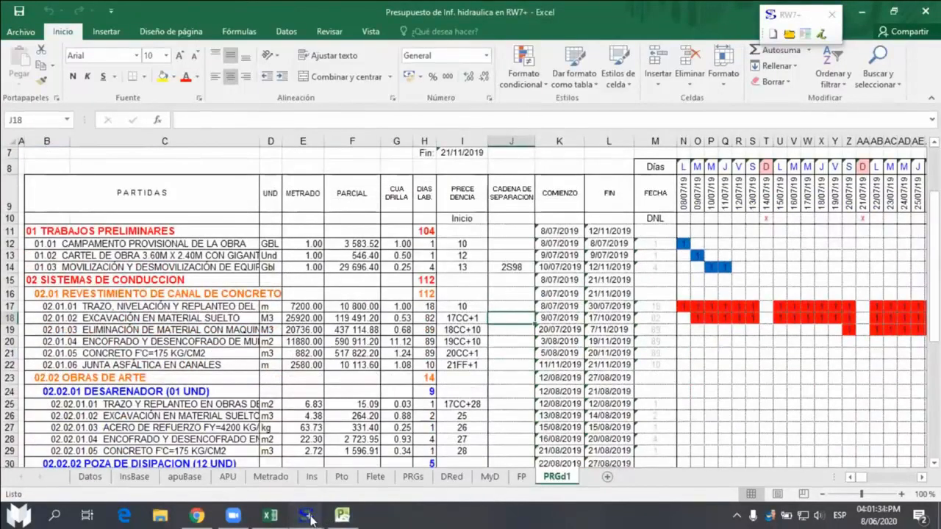
{"action": "mouse_move", "coordinate": [306, 515]}
{"action": "left_click", "coordinate": [338, 455]}
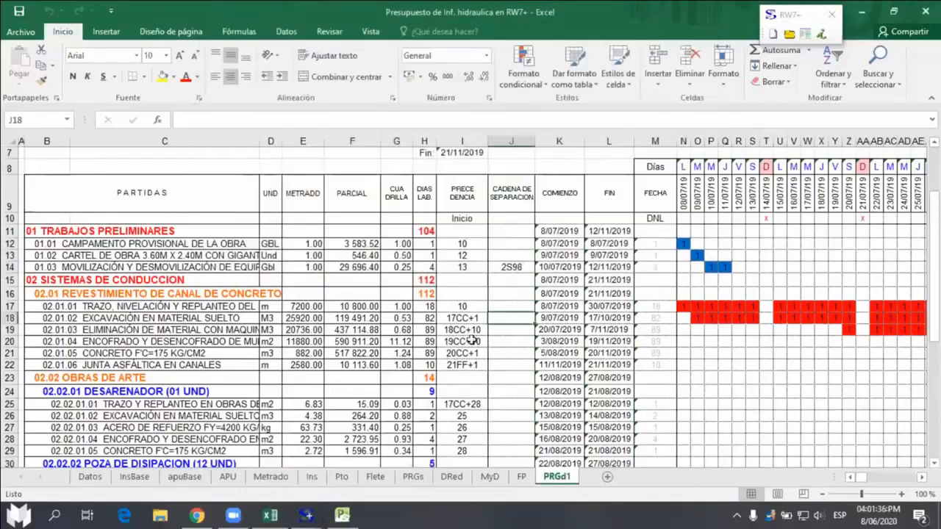
Step: Review the PRGd1 daily schedule: task start and finish dates, Gantt bars, and non-working days such as Sunday 28/07/19
{"action": "left_click", "coordinate": [511, 232]}
{"action": "scroll", "coordinate": [577, 286], "scroll_direction": "down", "scroll_amount": 5}
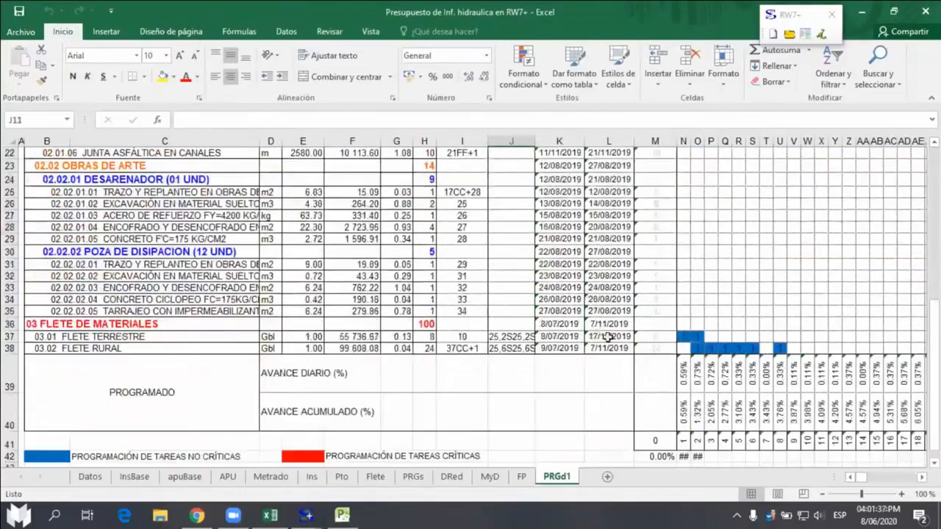
{"action": "scroll", "coordinate": [623, 401], "scroll_direction": "up", "scroll_amount": 5}
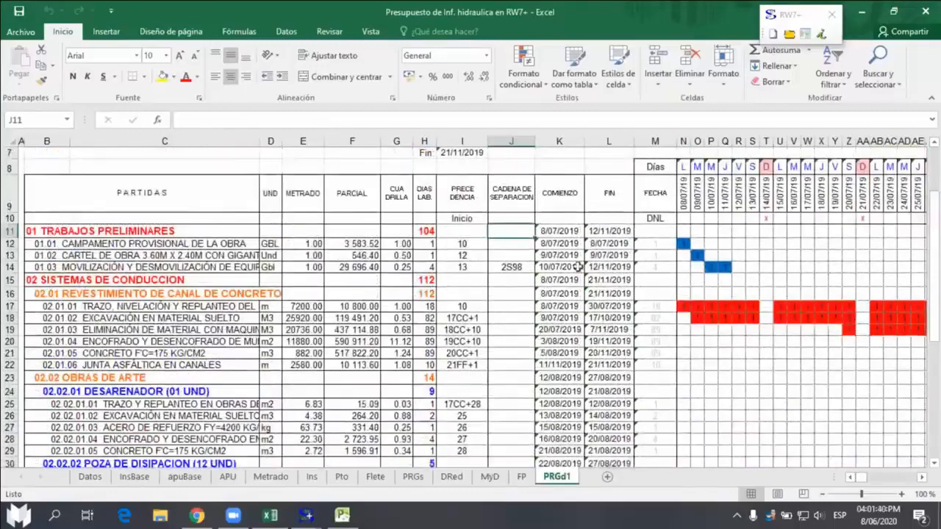
{"action": "left_click", "coordinate": [560, 255]}
{"action": "left_click", "coordinate": [616, 257]}
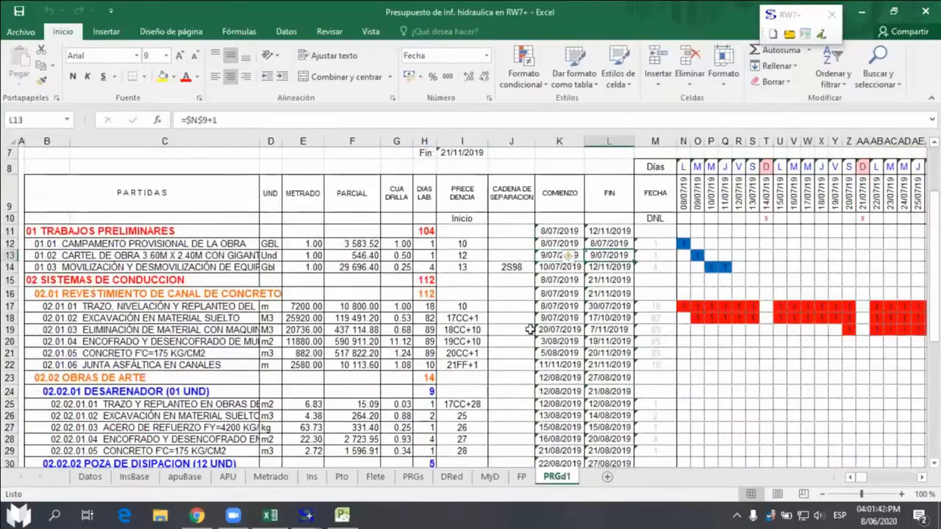
{"action": "left_click", "coordinate": [922, 477]}
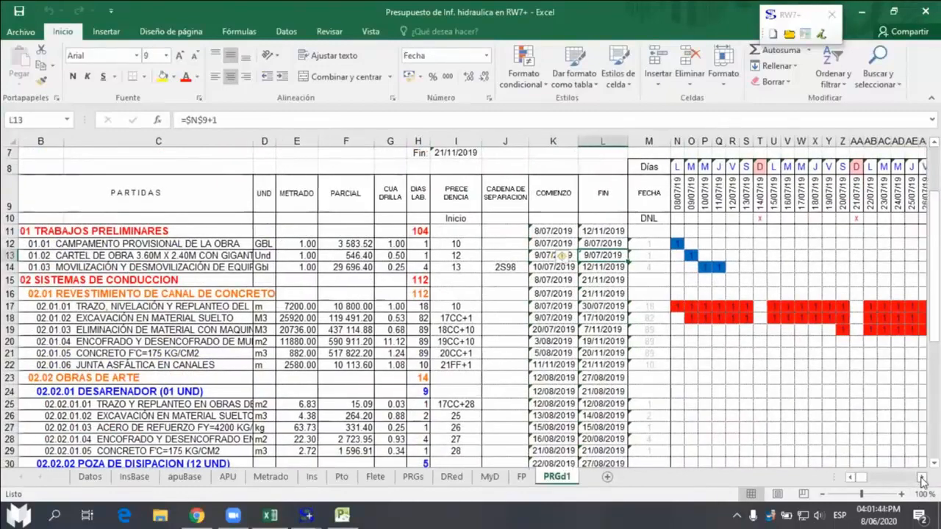
{"action": "left_click", "coordinate": [922, 477]}
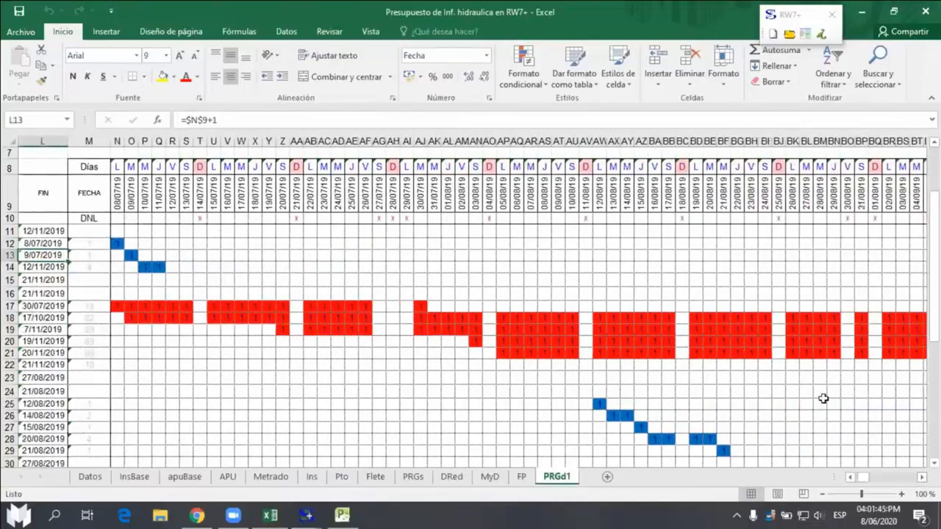
{"action": "scroll", "coordinate": [819, 392], "scroll_direction": "down", "scroll_amount": 5}
{"action": "scroll", "coordinate": [819, 401], "scroll_direction": "up", "scroll_amount": 7}
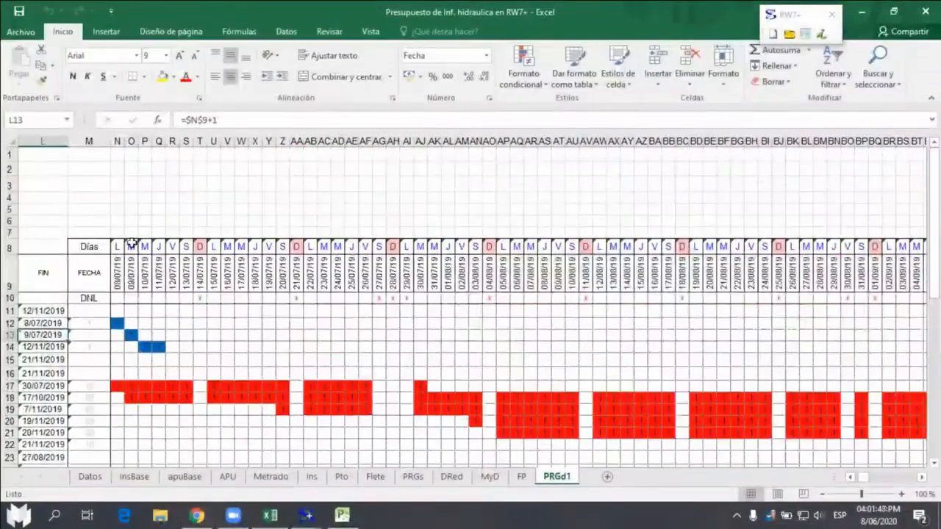
{"action": "left_click_drag", "start_coordinate": [117, 247], "coordinate": [673, 279]}
{"action": "left_click", "coordinate": [393, 245]}
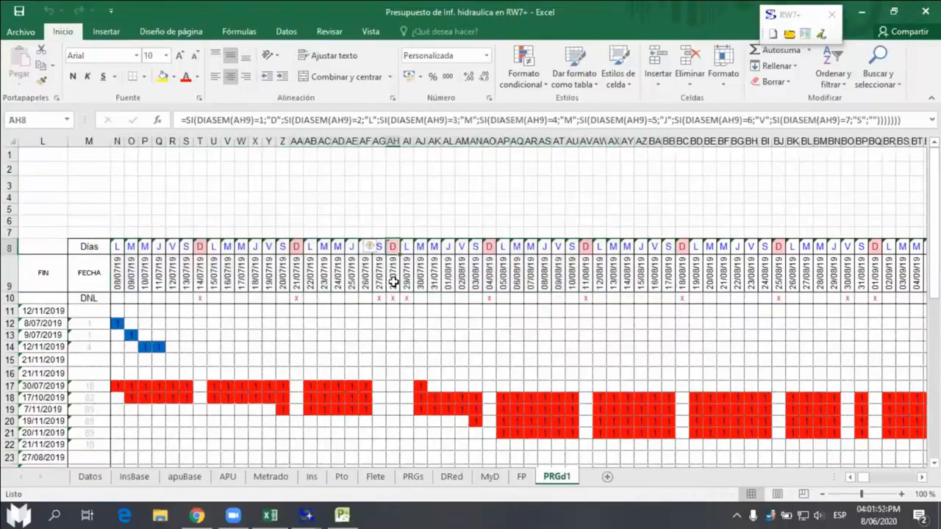
{"action": "left_click", "coordinate": [392, 280]}
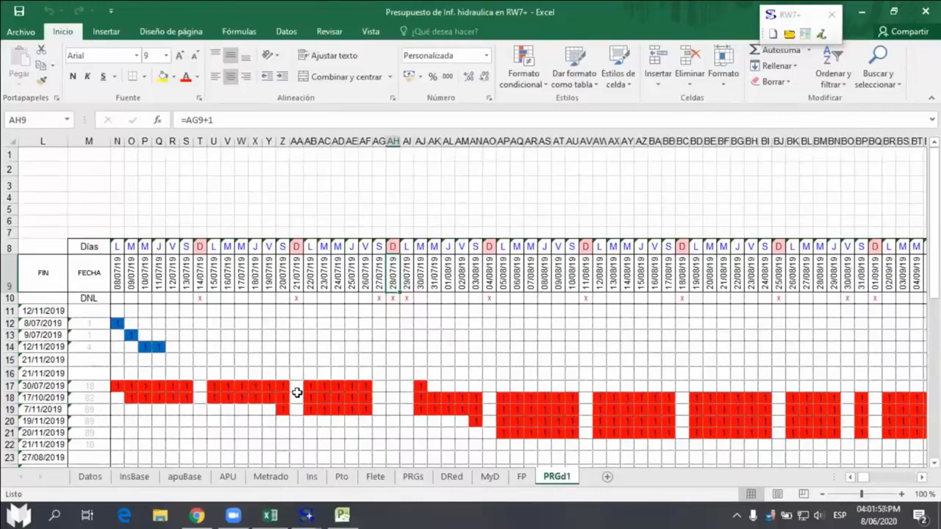
Step: Generate the valued execution calendar from the PRGs schedule, choosing the monthly version
{"action": "left_click", "coordinate": [414, 477]}
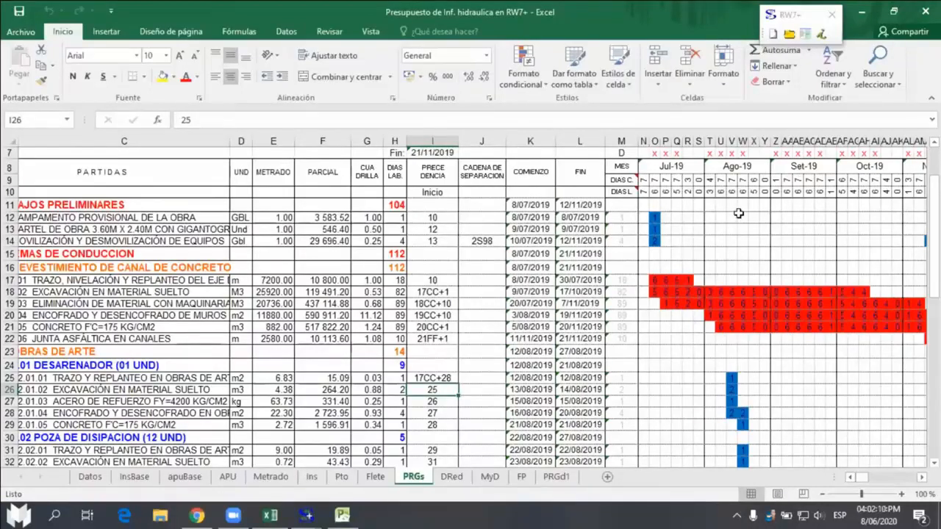
{"action": "double_click", "coordinate": [788, 14]}
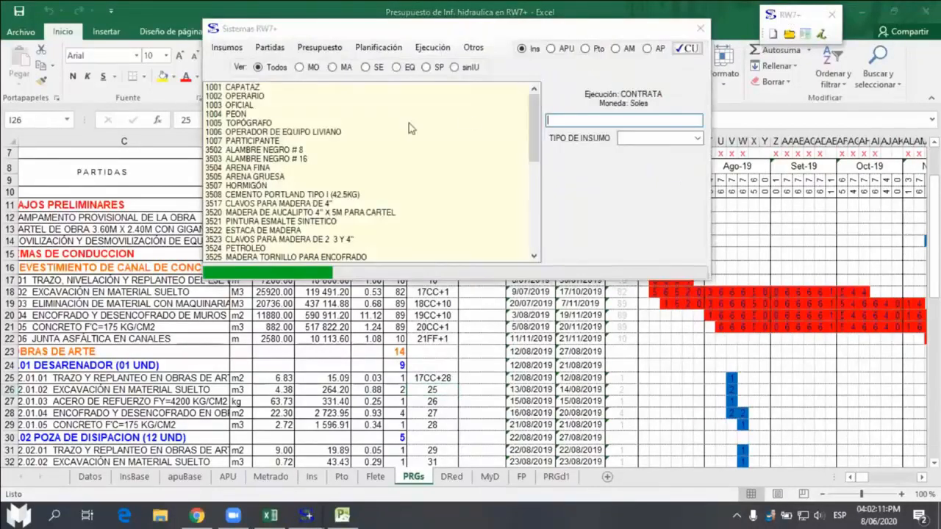
{"action": "left_click", "coordinate": [382, 50]}
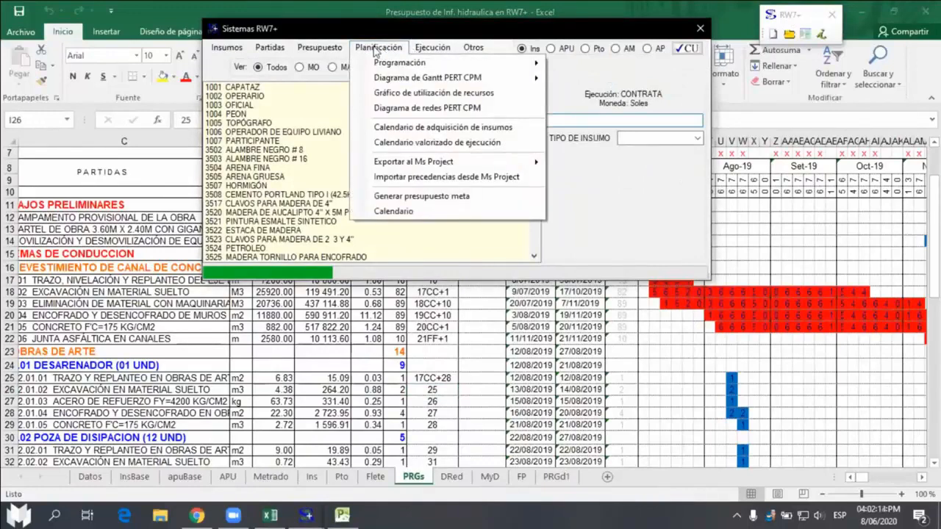
{"action": "left_click", "coordinate": [435, 147]}
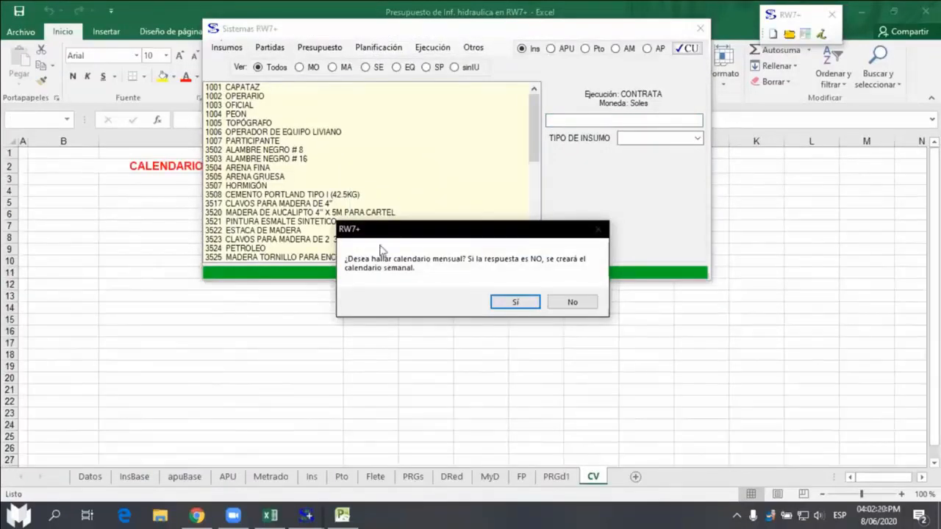
{"action": "left_click", "coordinate": [519, 302]}
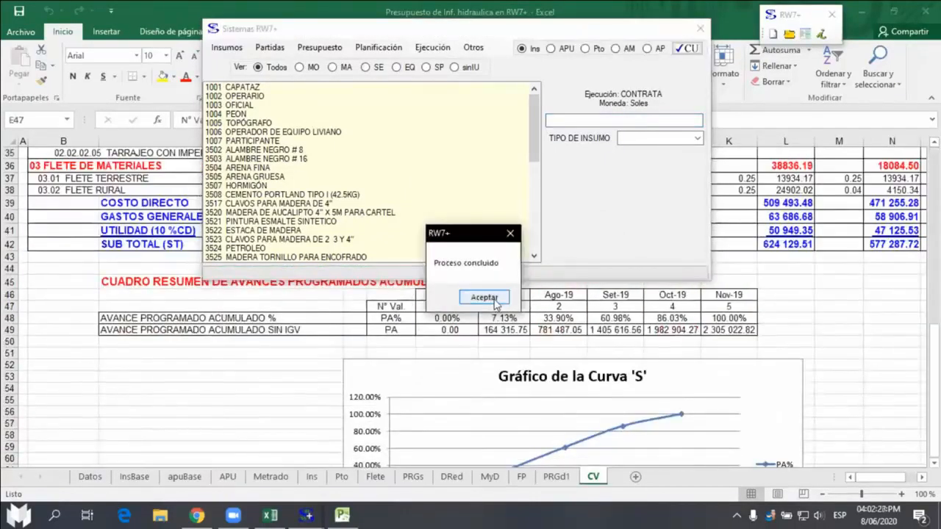
{"action": "left_click", "coordinate": [495, 299]}
Step: Review the CV sheet's S-curve chart, cumulative progress summary and monthly METRADO and PARCIAL columns for each item
{"action": "scroll", "coordinate": [830, 311], "scroll_direction": "down", "scroll_amount": 7}
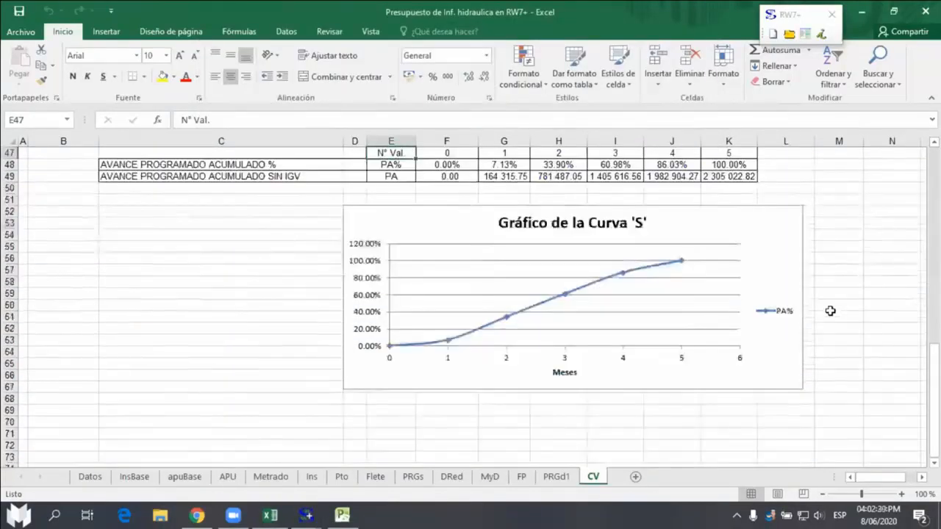
{"action": "scroll", "coordinate": [886, 321], "scroll_direction": "up", "scroll_amount": 3}
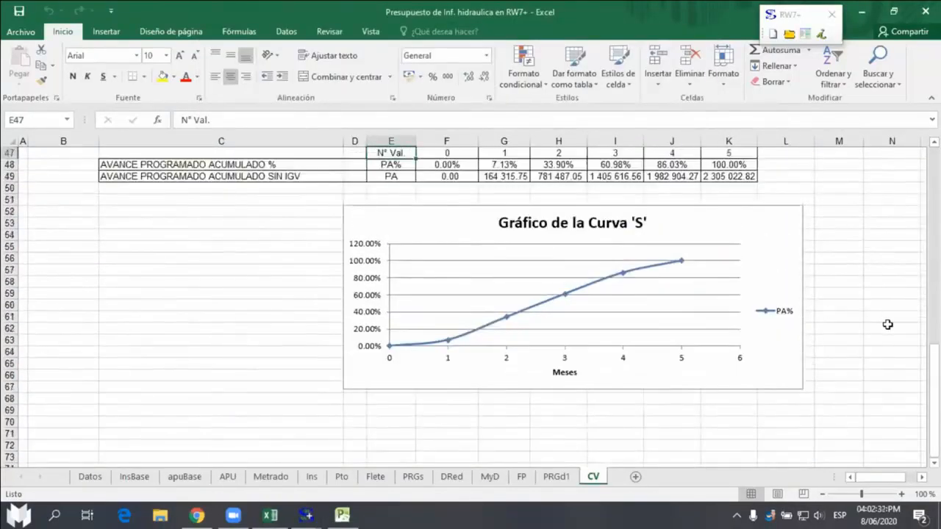
{"action": "scroll", "coordinate": [888, 325], "scroll_direction": "up", "scroll_amount": 2}
{"action": "scroll", "coordinate": [887, 324], "scroll_direction": "up", "scroll_amount": 5}
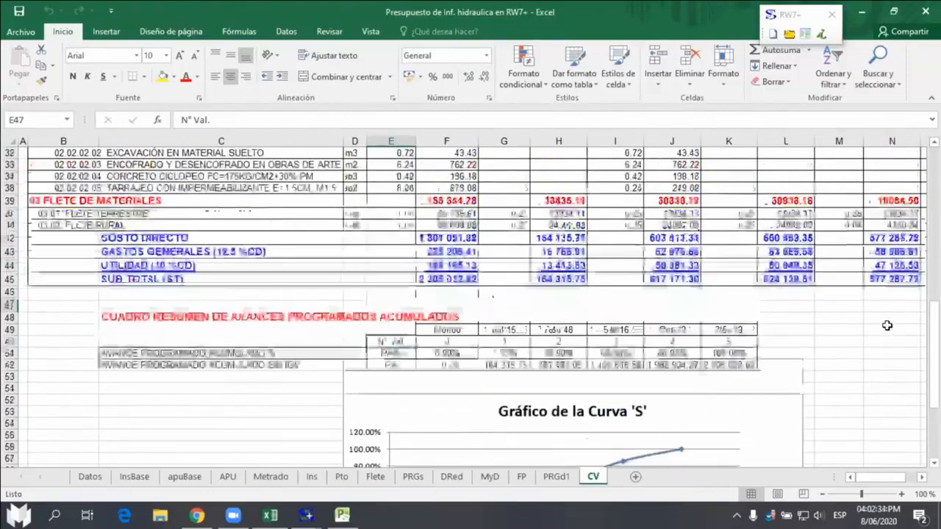
{"action": "scroll", "coordinate": [888, 324], "scroll_direction": "up", "scroll_amount": 7}
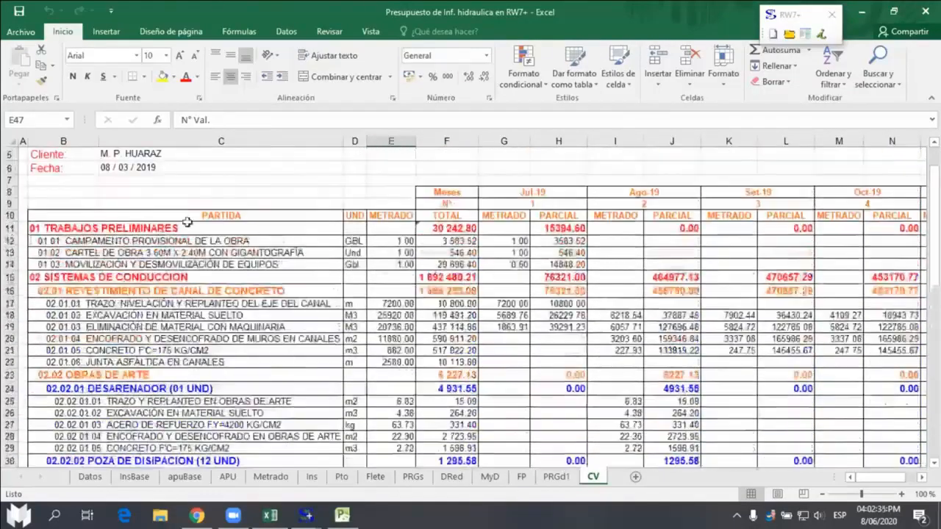
{"action": "left_click_drag", "start_coordinate": [125, 241], "coordinate": [911, 320]}
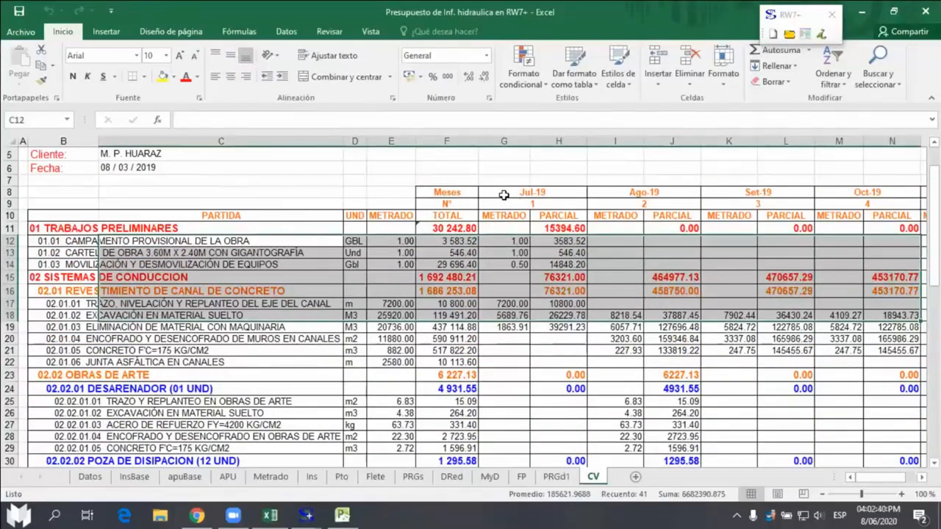
{"action": "left_click_drag", "start_coordinate": [504, 193], "coordinate": [575, 400]}
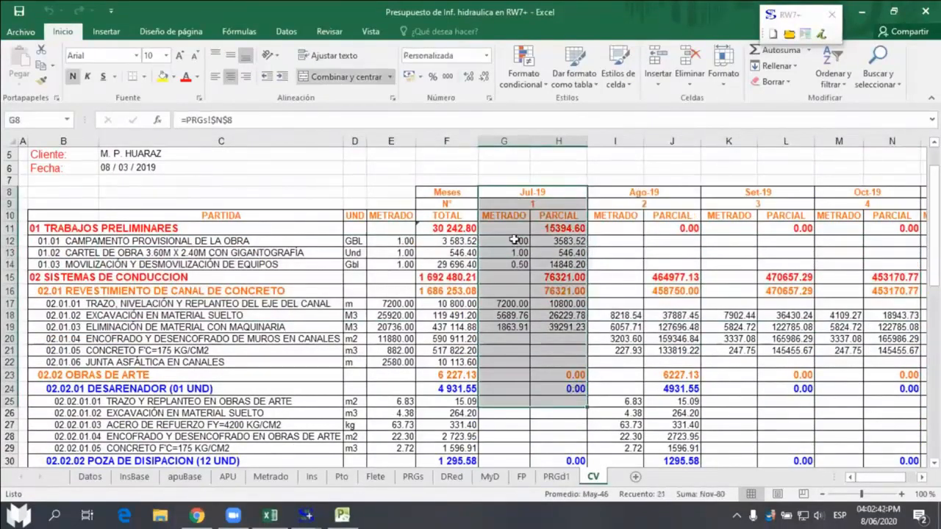
{"action": "left_click", "coordinate": [503, 217]}
{"action": "left_click", "coordinate": [562, 216]}
{"action": "scroll", "coordinate": [717, 306], "scroll_direction": "down", "scroll_amount": 2}
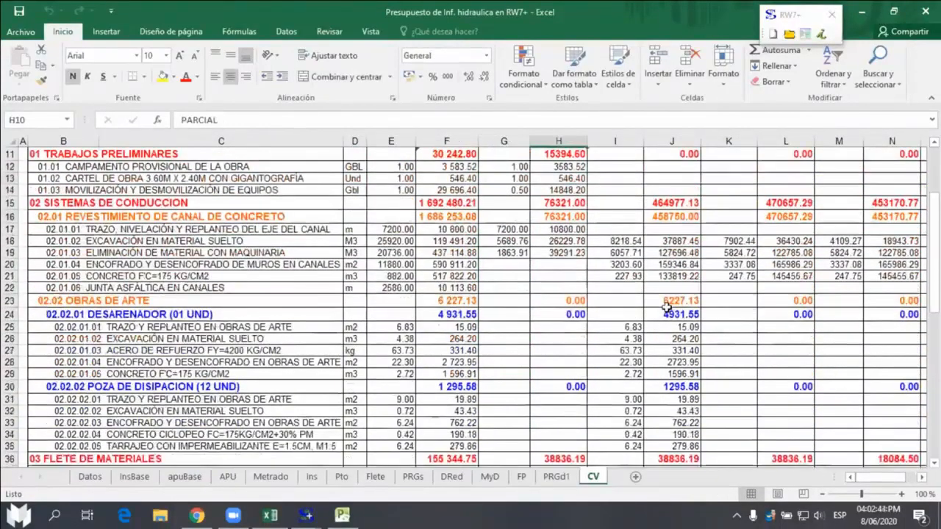
{"action": "scroll", "coordinate": [721, 179], "scroll_direction": "down", "scroll_amount": 9}
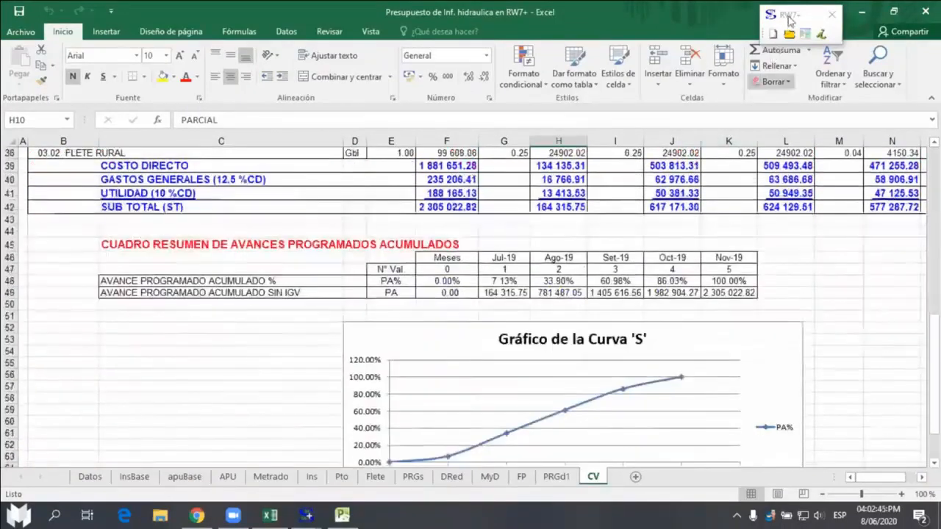
Step: Generate the input acquisition calendar (Calendario de adquisición de insumos) from the PRGs schedule sheet
{"action": "left_click", "coordinate": [806, 34]}
{"action": "left_click", "coordinate": [376, 48]}
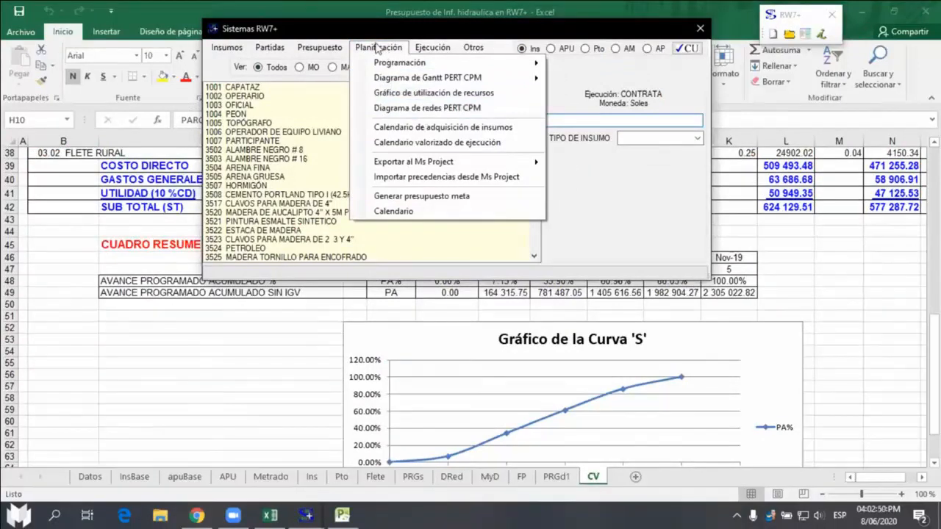
{"action": "left_click", "coordinate": [453, 130]}
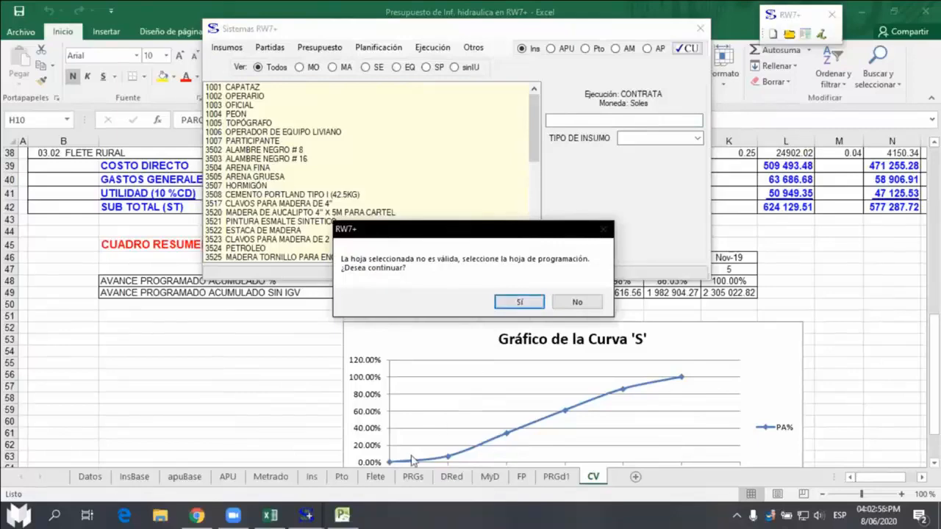
{"action": "left_click", "coordinate": [413, 478]}
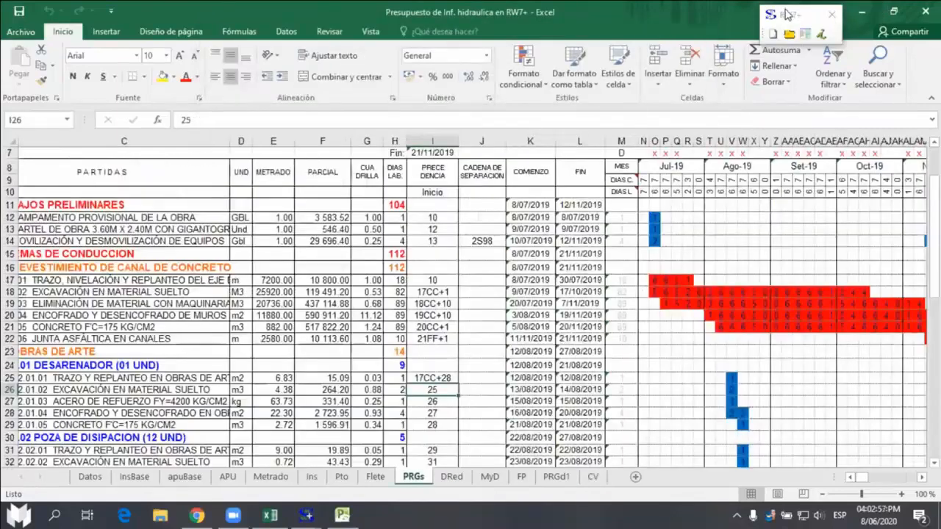
{"action": "left_click", "coordinate": [775, 26]}
{"action": "left_click", "coordinate": [516, 302]}
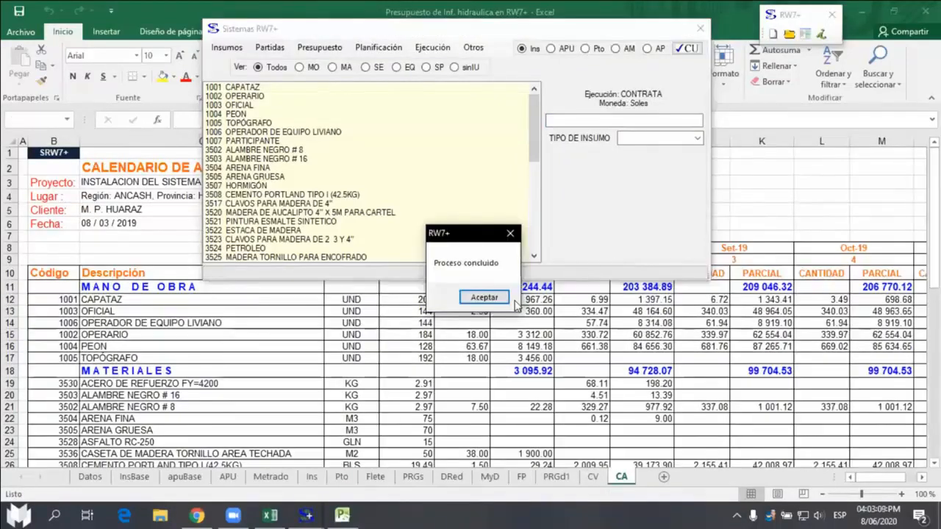
{"action": "left_click", "coordinate": [483, 297]}
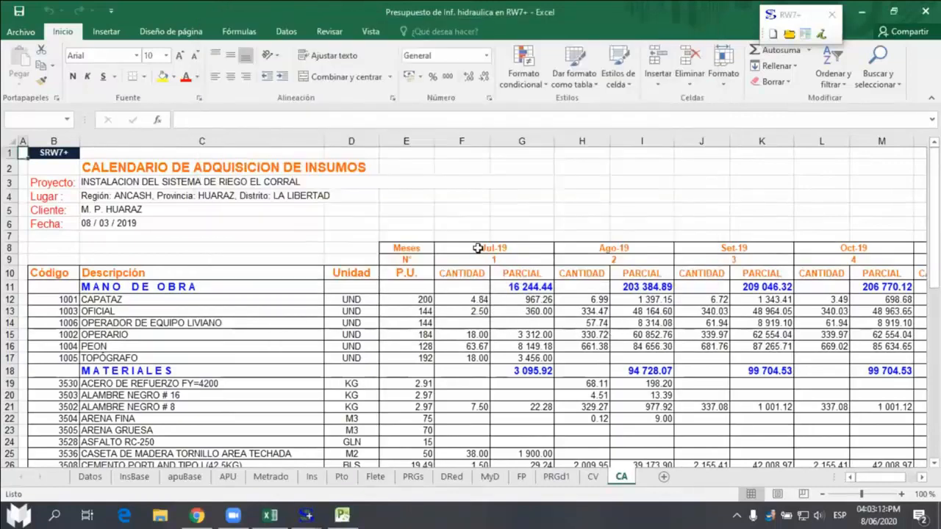
Step: Review the CA sheet's monthly CANTIDAD and PARCIAL columns for labour, materials, equipment and services, including the monthly totals
{"action": "left_click_drag", "start_coordinate": [478, 248], "coordinate": [525, 430]}
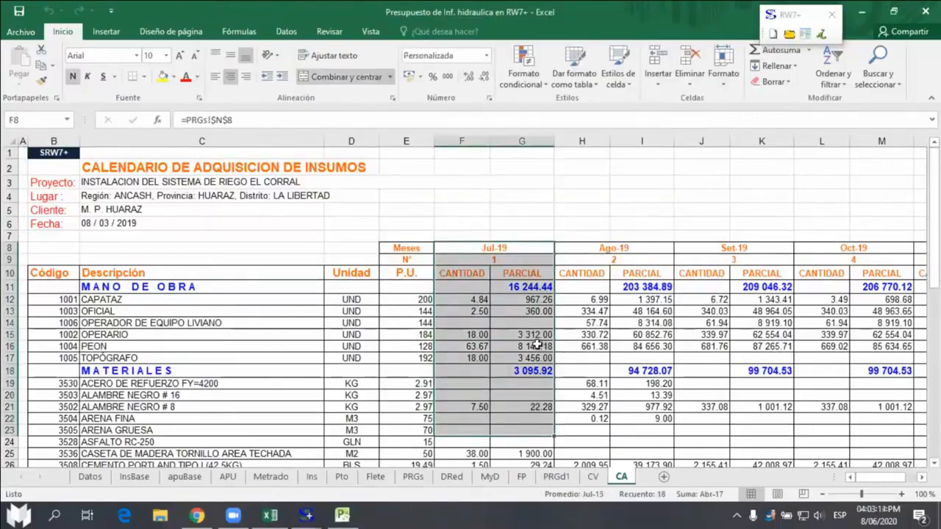
{"action": "scroll", "coordinate": [465, 191], "scroll_direction": "down", "scroll_amount": 2}
{"action": "left_click_drag", "start_coordinate": [464, 191], "coordinate": [470, 395]}
{"action": "left_click_drag", "start_coordinate": [522, 190], "coordinate": [535, 336]}
{"action": "scroll", "coordinate": [672, 263], "scroll_direction": "down", "scroll_amount": 13}
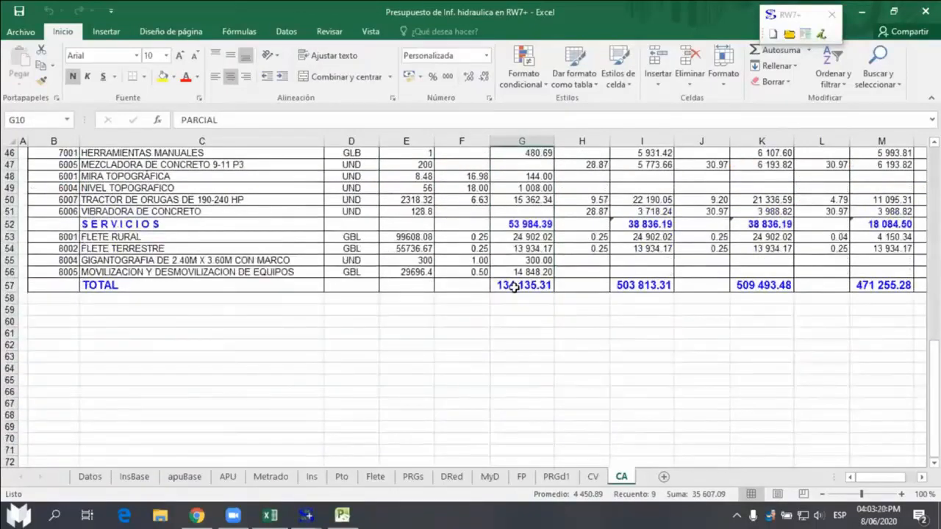
{"action": "left_click_drag", "start_coordinate": [549, 285], "coordinate": [846, 294]}
{"action": "left_click", "coordinate": [921, 477]}
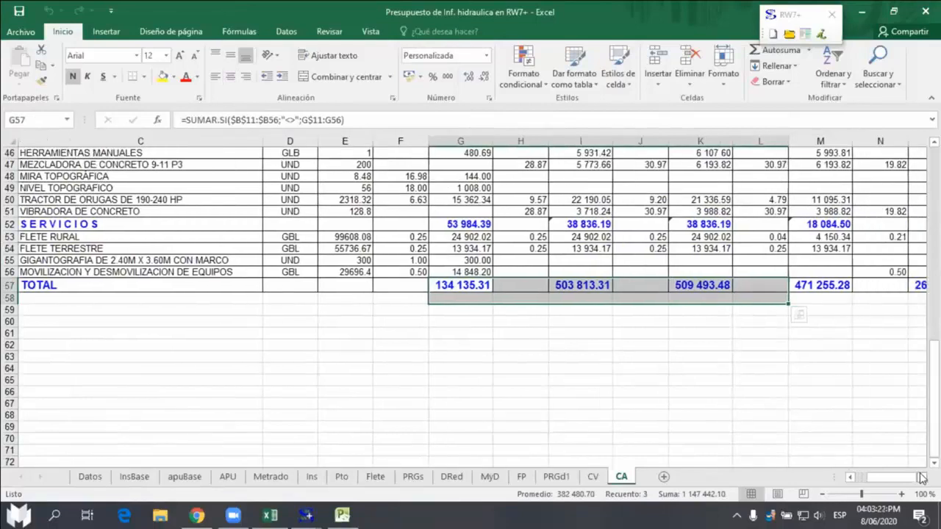
{"action": "scroll", "coordinate": [848, 372], "scroll_direction": "up", "scroll_amount": 15}
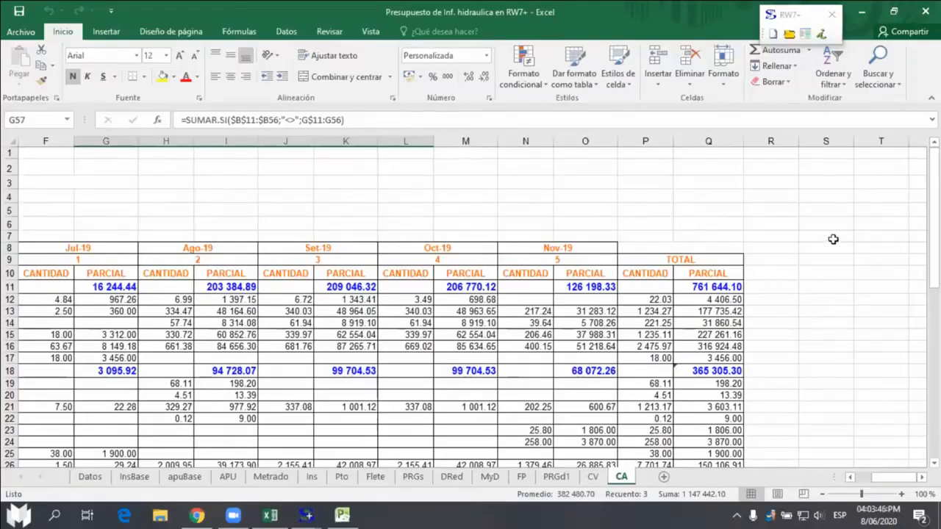
Step: Start creating the material advance format and set the IU geographic area to 2 by choosing Ancash in the departments catalogue
{"action": "left_click", "coordinate": [799, 20]}
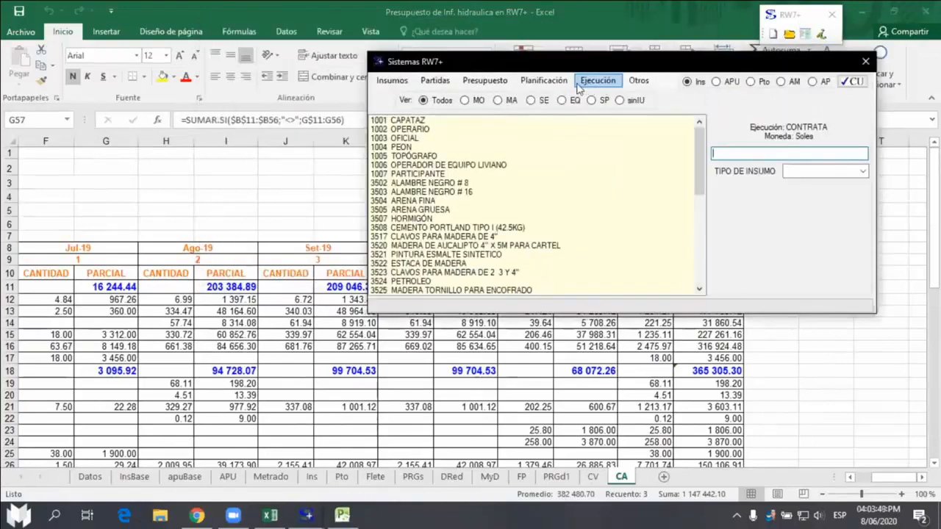
{"action": "left_click", "coordinate": [598, 83]}
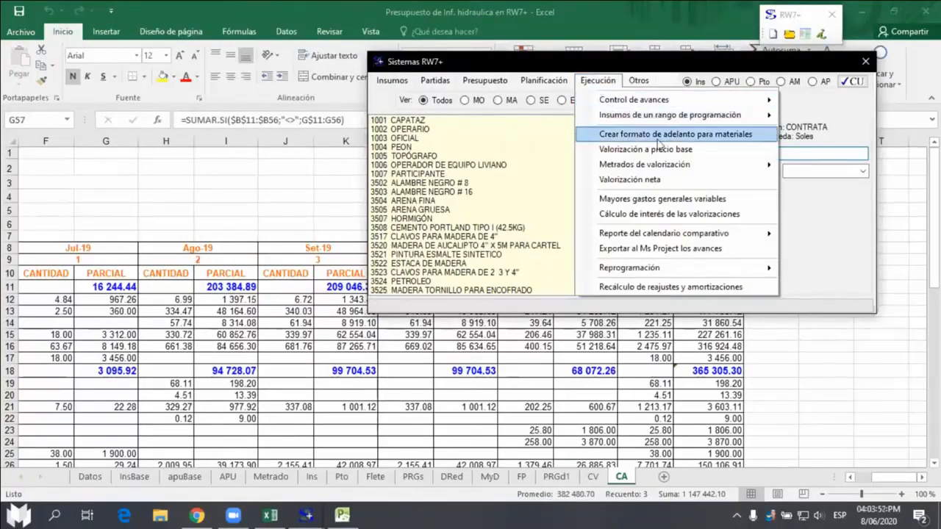
{"action": "left_click", "coordinate": [725, 140]}
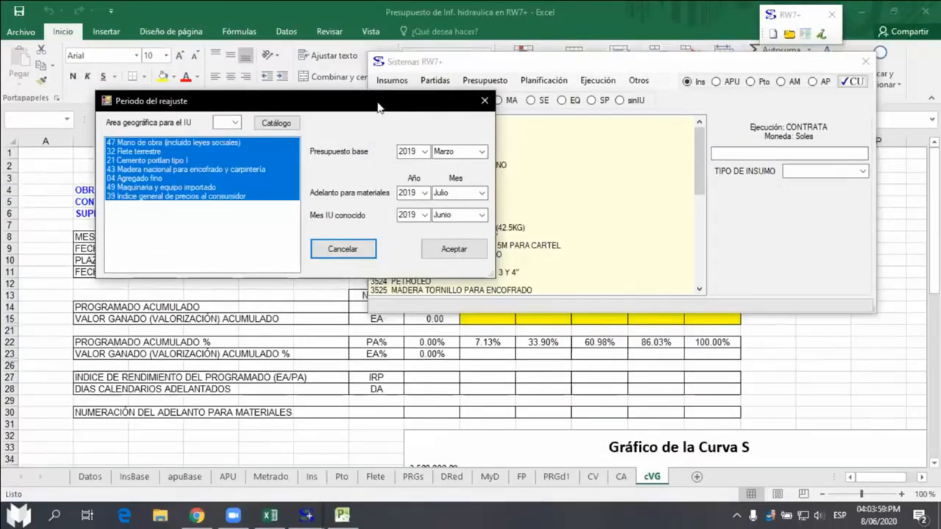
{"action": "left_click_drag", "start_coordinate": [378, 107], "coordinate": [551, 106]}
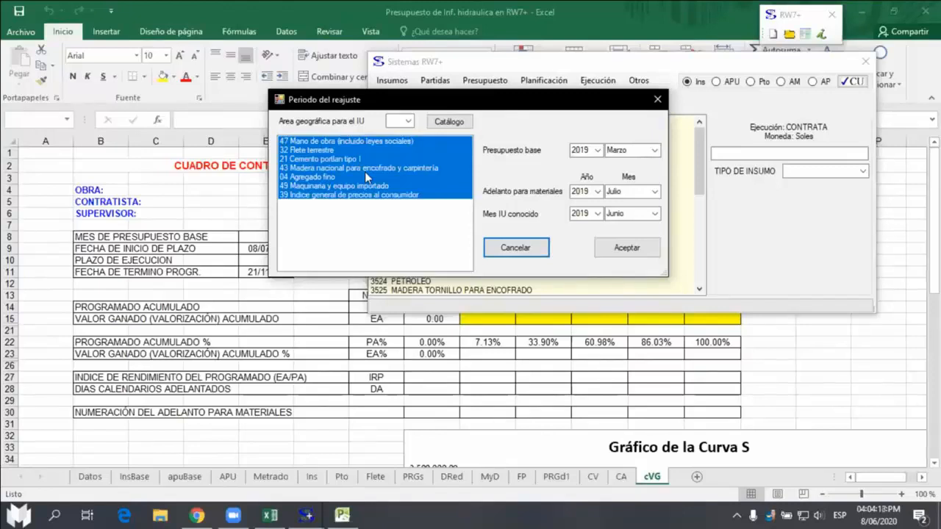
{"action": "left_click", "coordinate": [409, 122]}
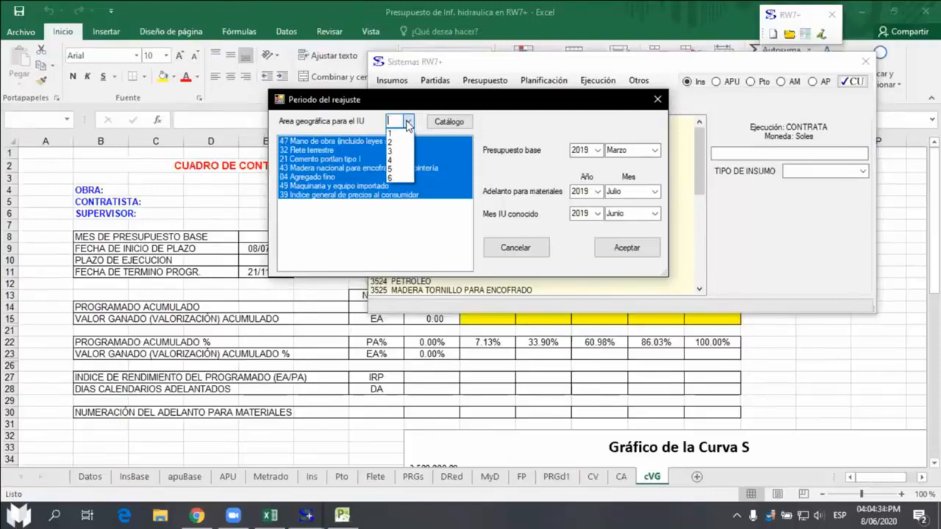
{"action": "left_click", "coordinate": [508, 101]}
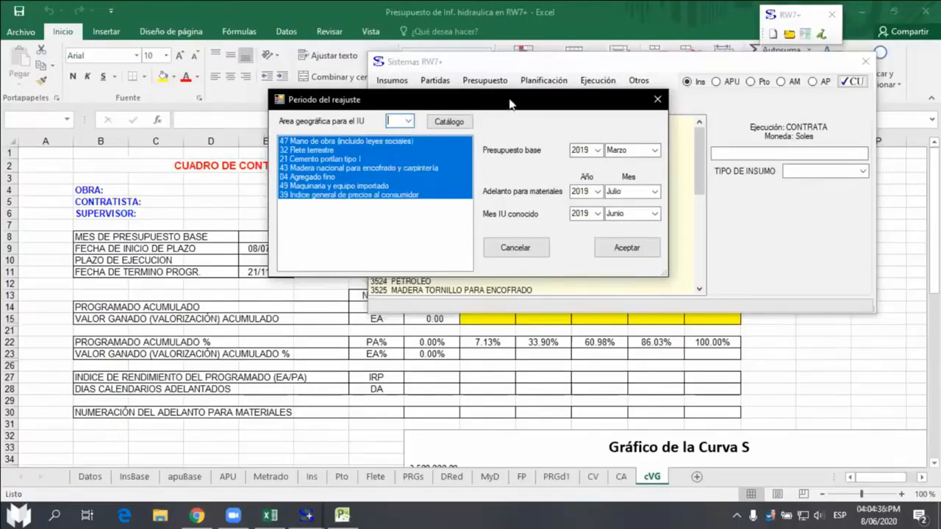
{"action": "left_click", "coordinate": [450, 122]}
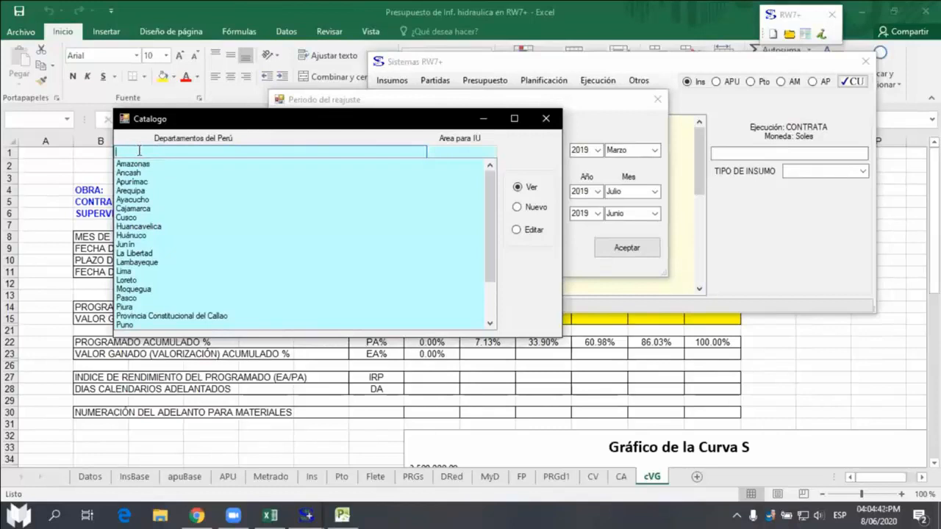
{"action": "type", "text": "AN"}
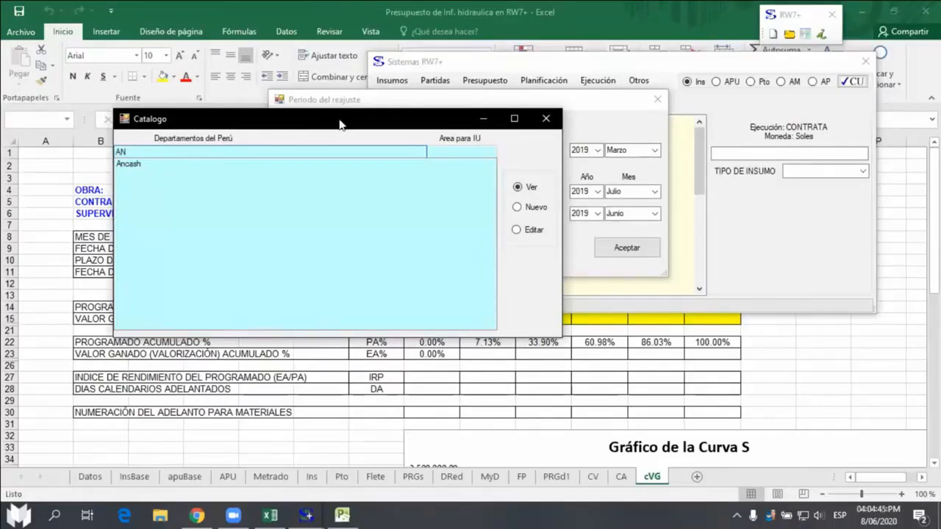
{"action": "left_click_drag", "start_coordinate": [340, 121], "coordinate": [509, 178]}
{"action": "left_click", "coordinate": [306, 222]}
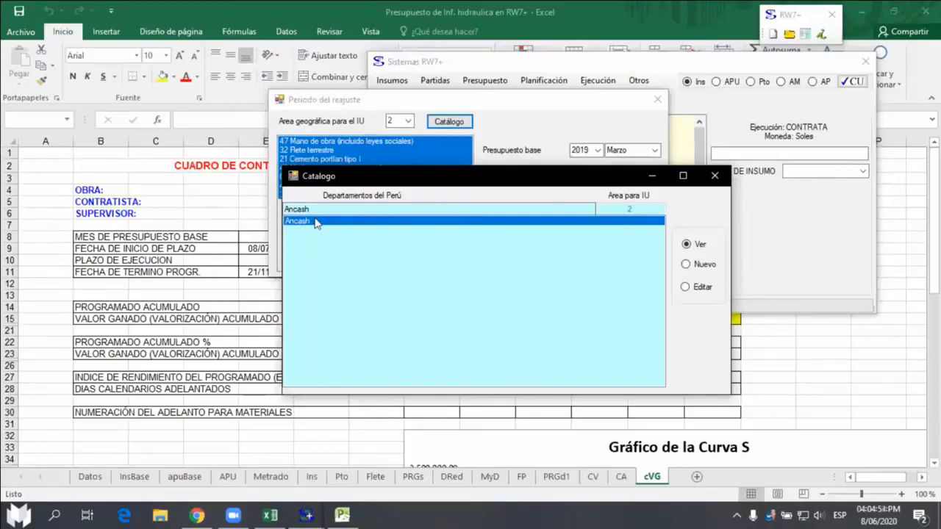
{"action": "left_click", "coordinate": [715, 176]}
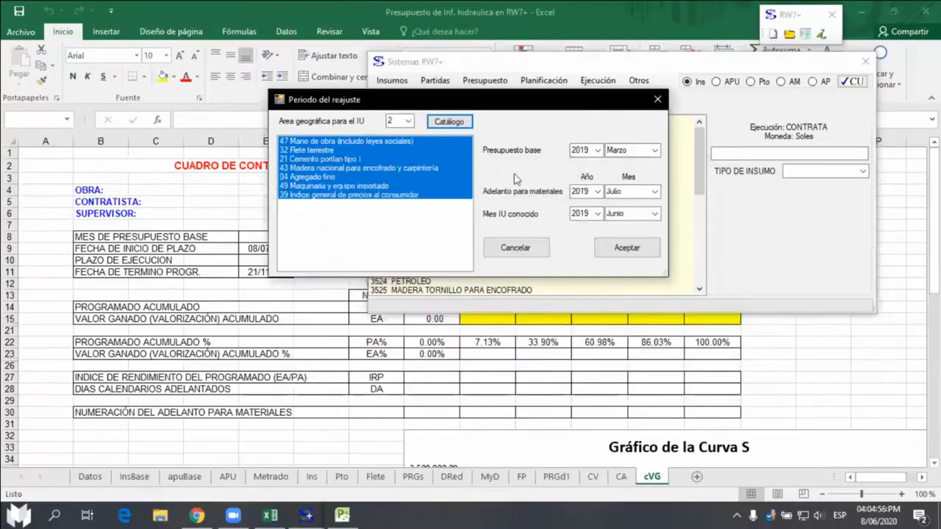
Step: Select 21 Cemento portlan tipo I in the readjustment period's index list, keeping geographic area 2
{"action": "left_click", "coordinate": [331, 167]}
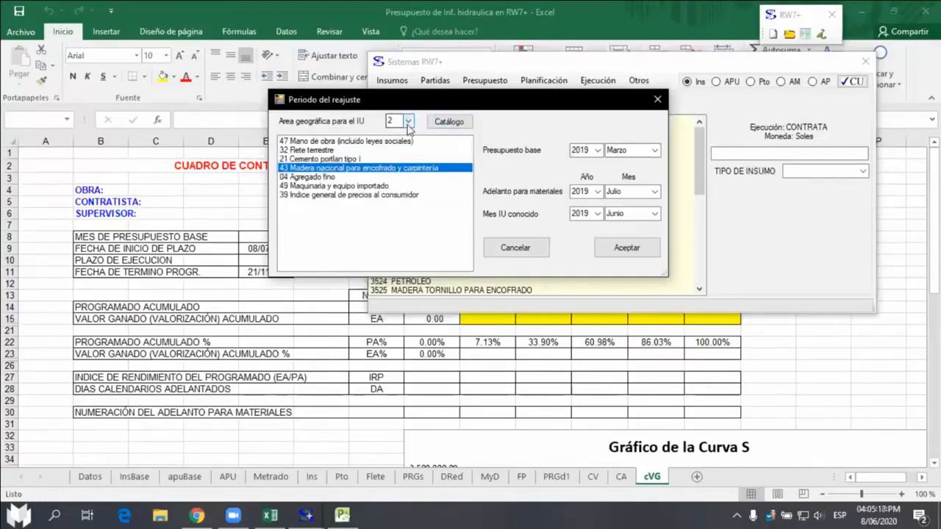
{"action": "left_click", "coordinate": [408, 121]}
{"action": "left_click", "coordinate": [409, 125]}
{"action": "left_click", "coordinate": [360, 159]}
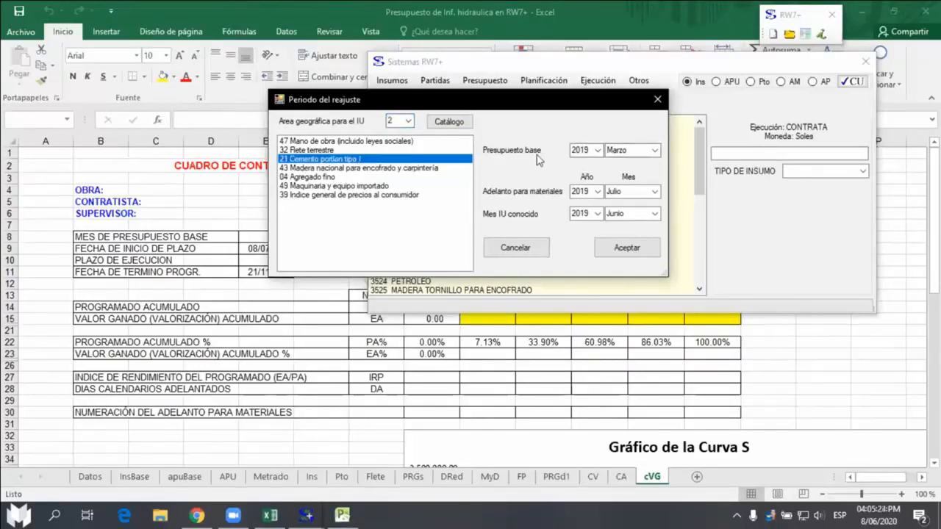
Step: Generate the material advance format with base budget Marzo 2019, advance Julio 2019 and known IU month Junio 2019
{"action": "left_click", "coordinate": [580, 151]}
{"action": "double_click", "coordinate": [639, 151]}
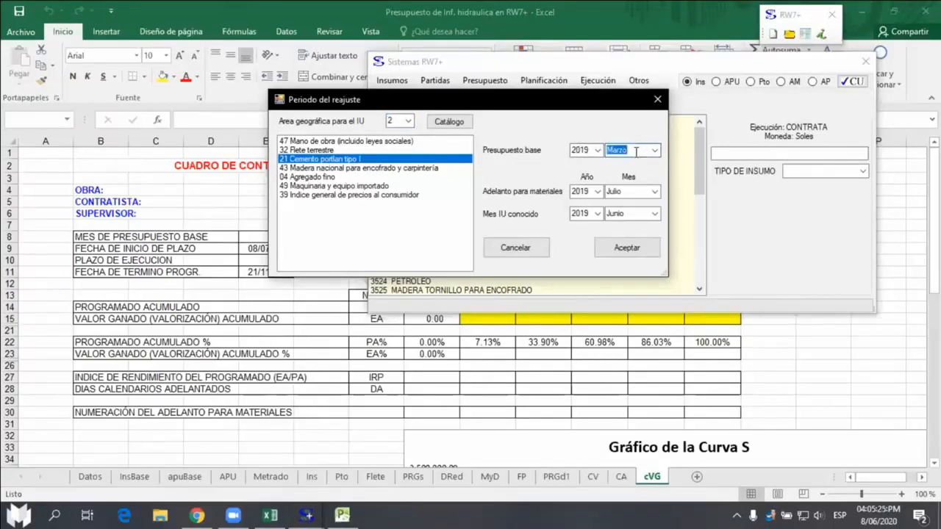
{"action": "double_click", "coordinate": [578, 150]}
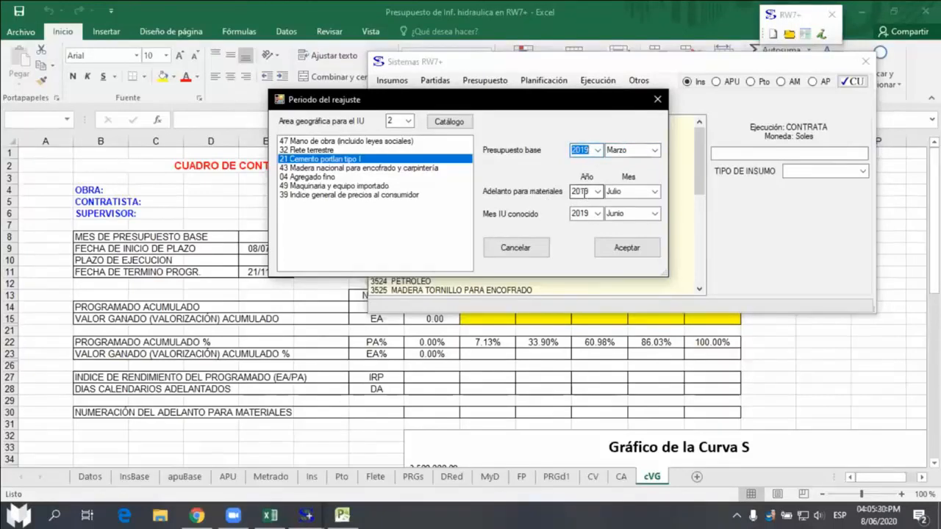
{"action": "double_click", "coordinate": [624, 192]}
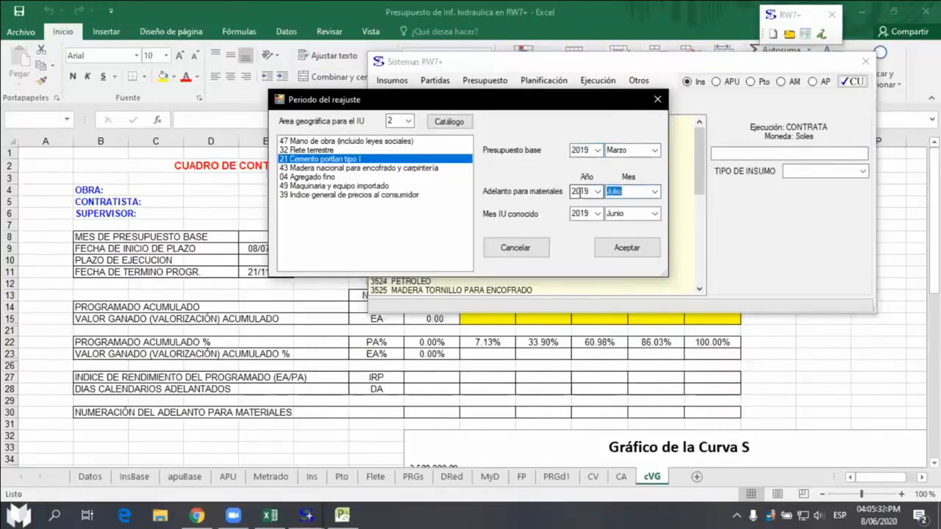
{"action": "double_click", "coordinate": [580, 191]}
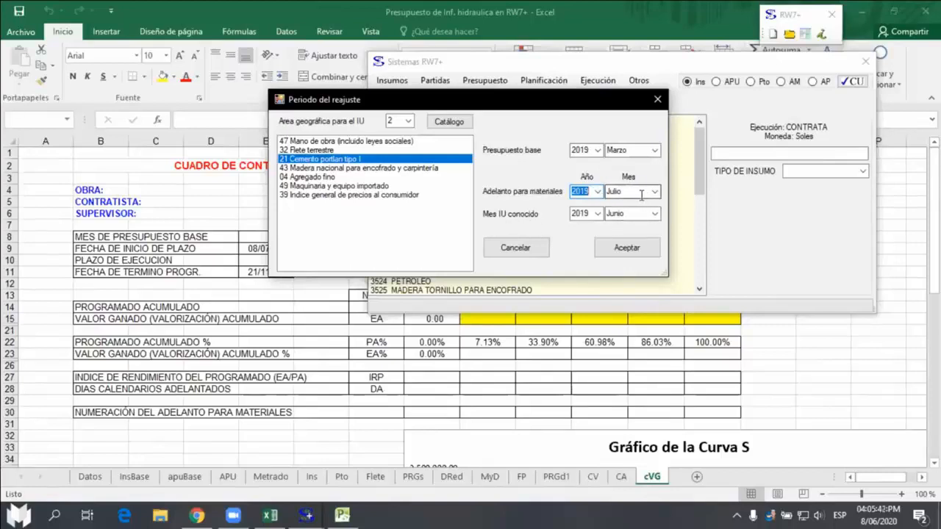
{"action": "left_click", "coordinate": [622, 213]}
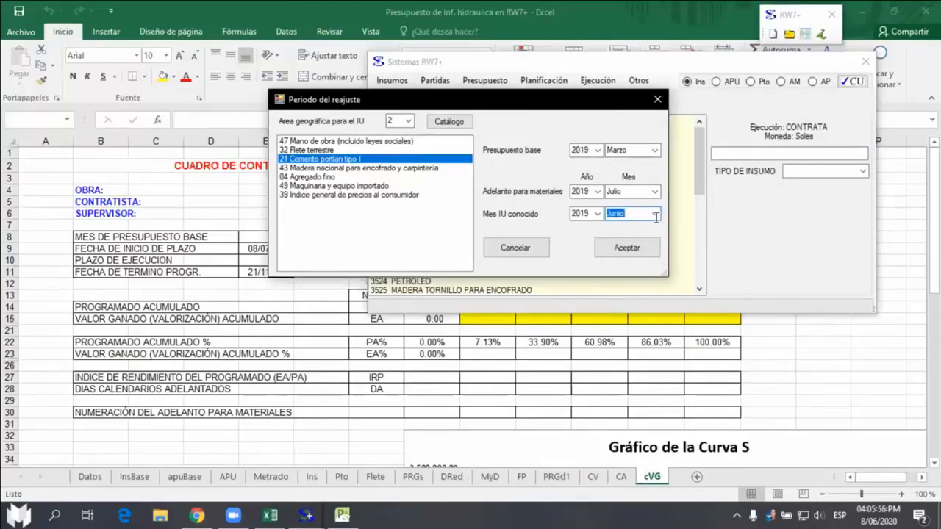
{"action": "left_click", "coordinate": [656, 215]}
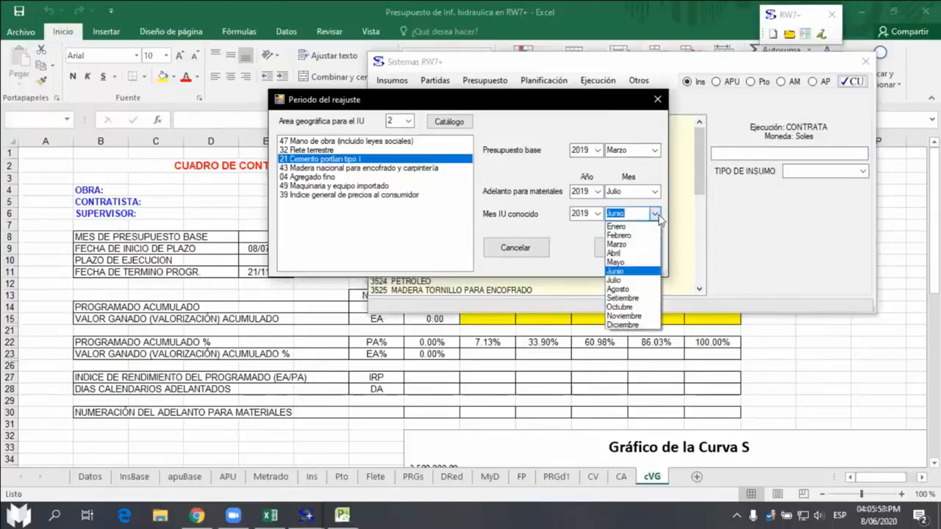
{"action": "left_click", "coordinate": [634, 272]}
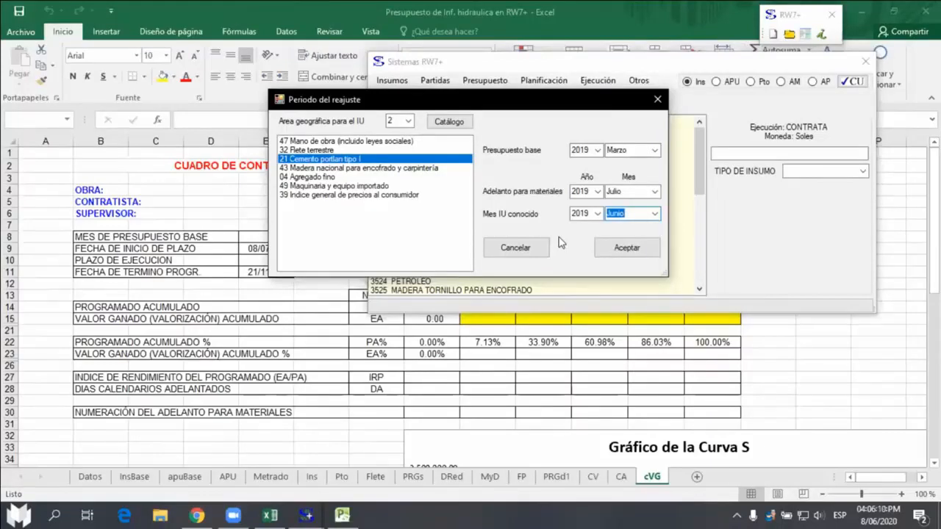
{"action": "left_click", "coordinate": [628, 250]}
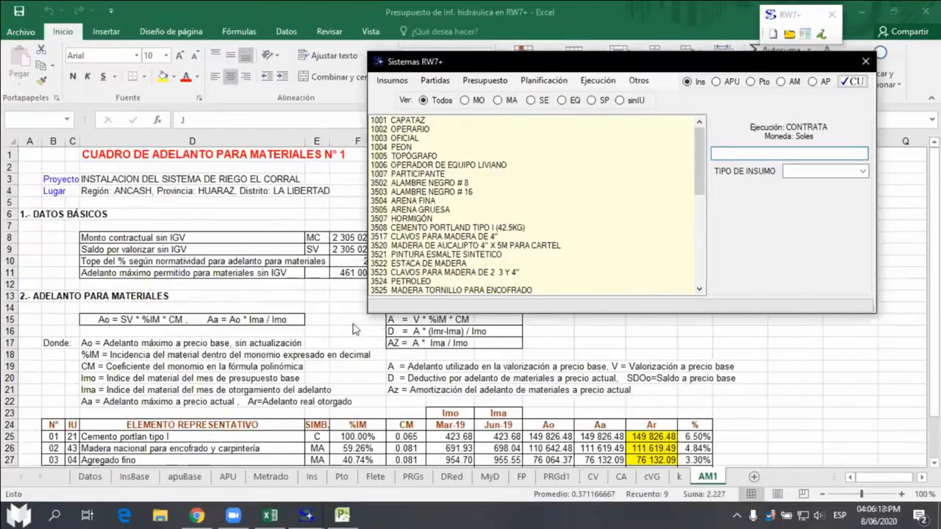
Step: Review the AM1 sheet's basic data, advance and amortization formulas, and the Ao, Aa and Ar amounts per representative element
{"action": "left_click", "coordinate": [352, 324]}
{"action": "scroll", "coordinate": [635, 276], "scroll_direction": "down", "scroll_amount": 4}
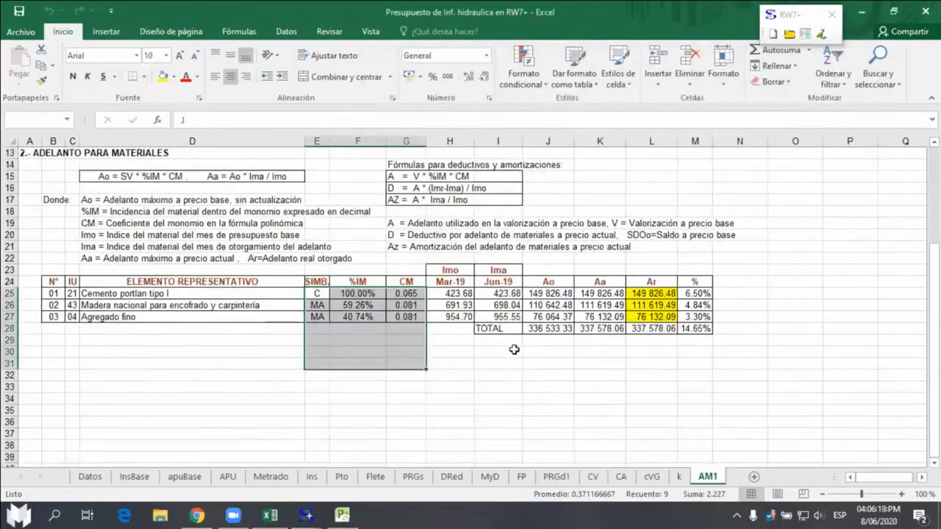
{"action": "left_click", "coordinate": [460, 351]}
{"action": "scroll", "coordinate": [654, 361], "scroll_direction": "up", "scroll_amount": 4}
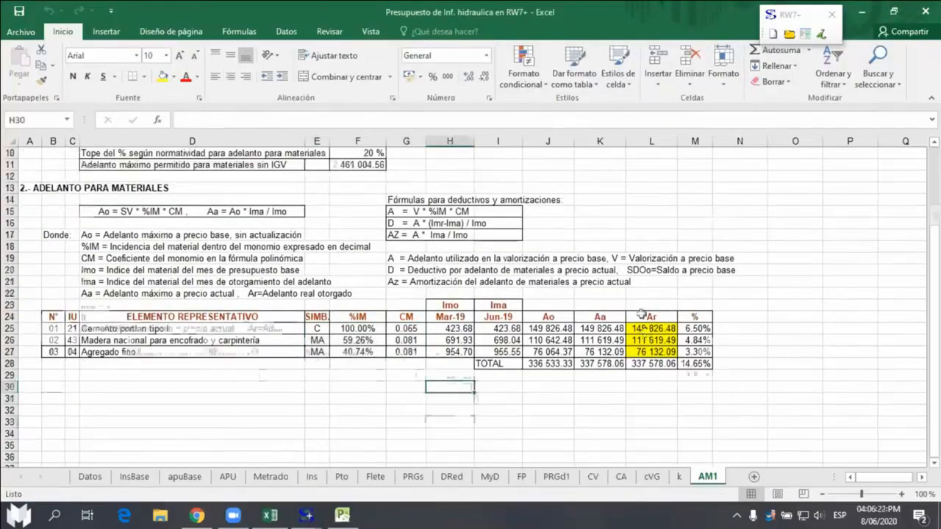
{"action": "scroll", "coordinate": [623, 250], "scroll_direction": "down", "scroll_amount": 1}
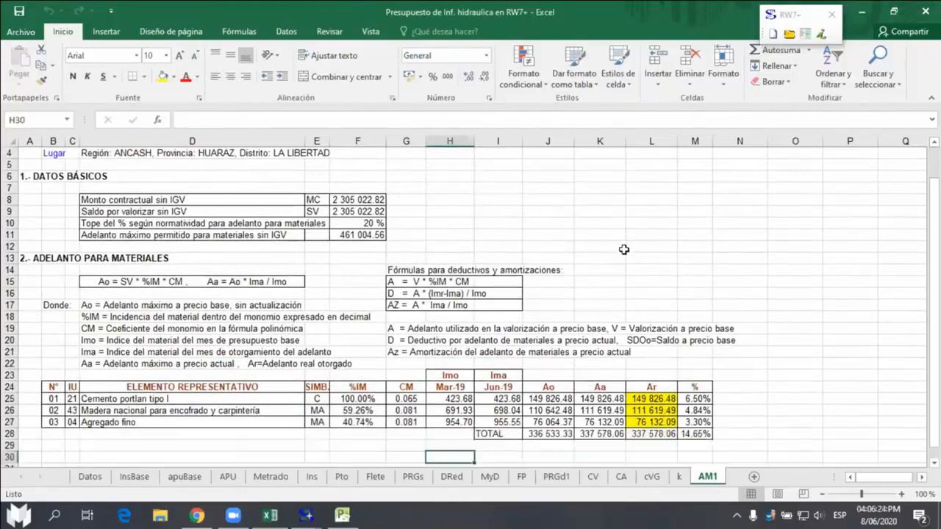
{"action": "left_click_drag", "start_coordinate": [78, 271], "coordinate": [747, 360]}
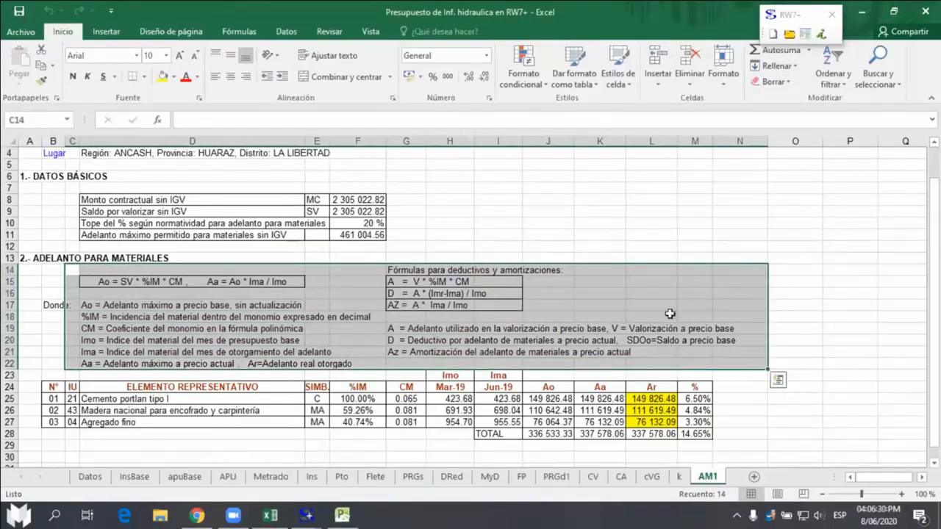
{"action": "left_click", "coordinate": [627, 280]}
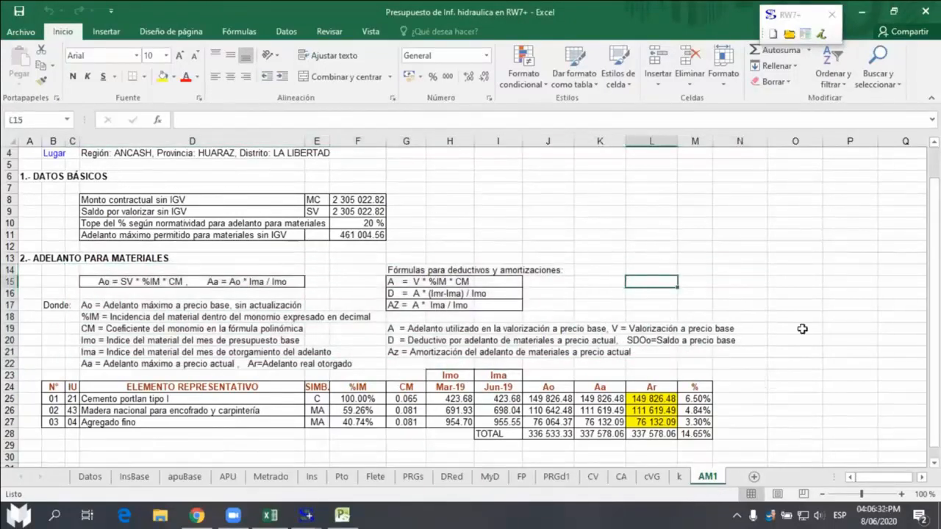
{"action": "scroll", "coordinate": [816, 321], "scroll_direction": "down", "scroll_amount": 2}
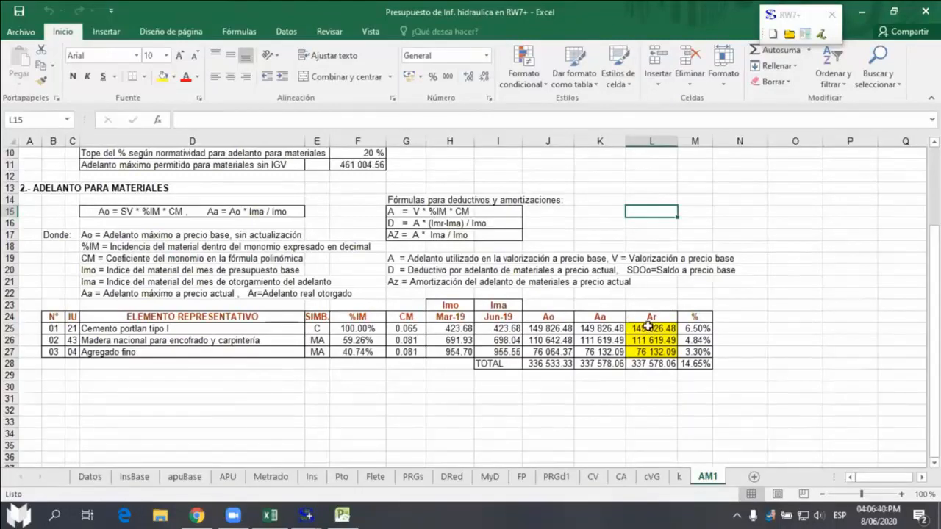
Step: Examine the Ar amounts' formula on the AM1 sheet against the regulatory percentage cap and the Ao and Aa advance formulas
{"action": "scroll", "coordinate": [645, 328], "scroll_direction": "down", "scroll_amount": 1}
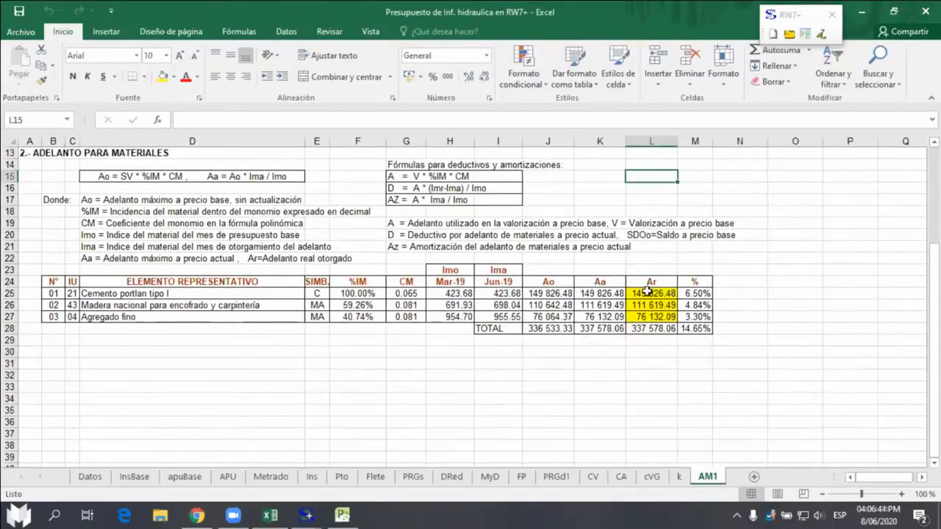
{"action": "left_click_drag", "start_coordinate": [647, 292], "coordinate": [651, 316]}
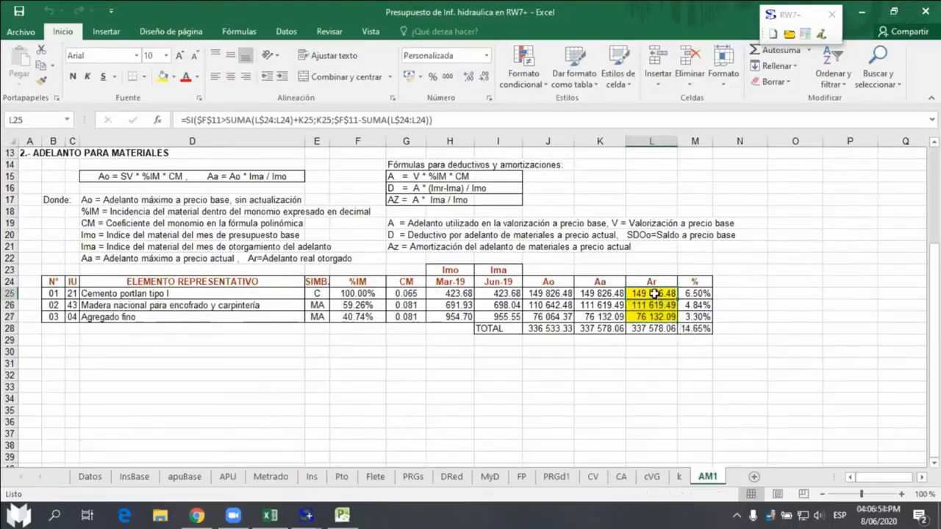
{"action": "scroll", "coordinate": [675, 331], "scroll_direction": "up", "scroll_amount": 3}
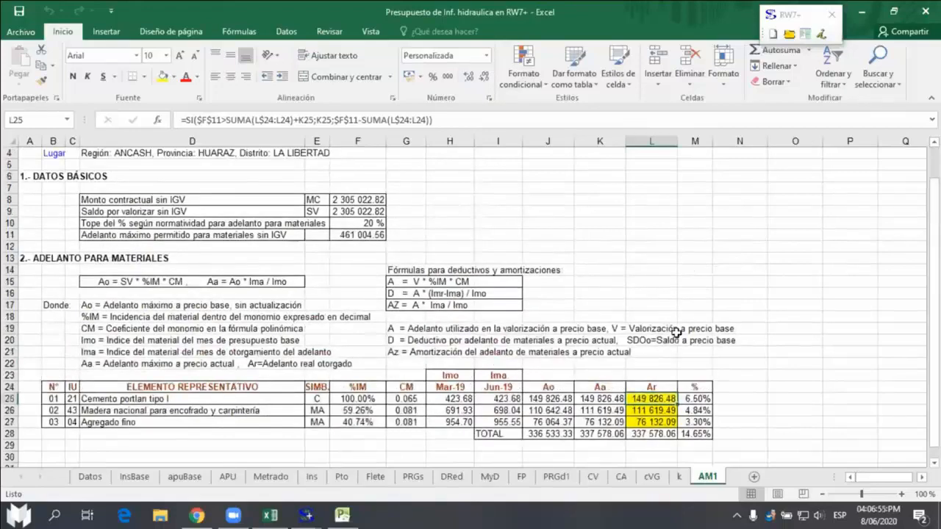
{"action": "left_click", "coordinate": [353, 223]}
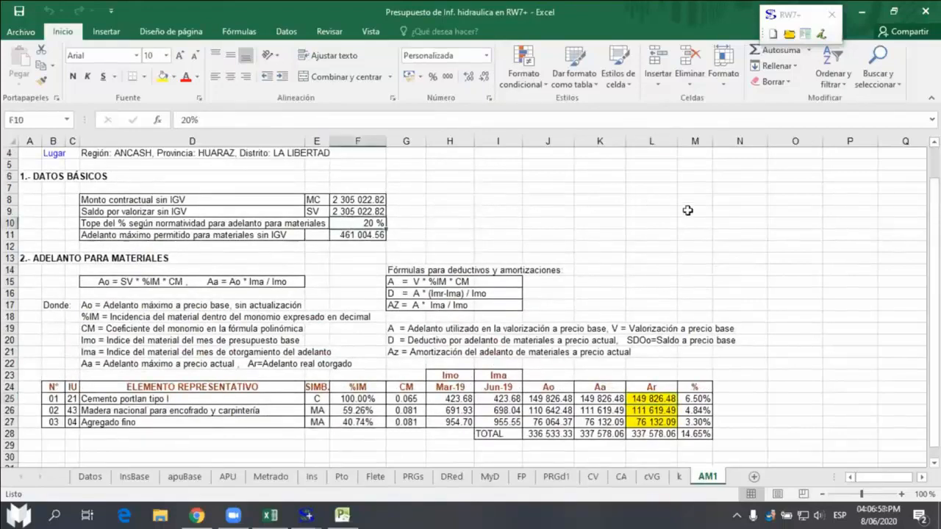
{"action": "scroll", "coordinate": [660, 220], "scroll_direction": "down", "scroll_amount": 1}
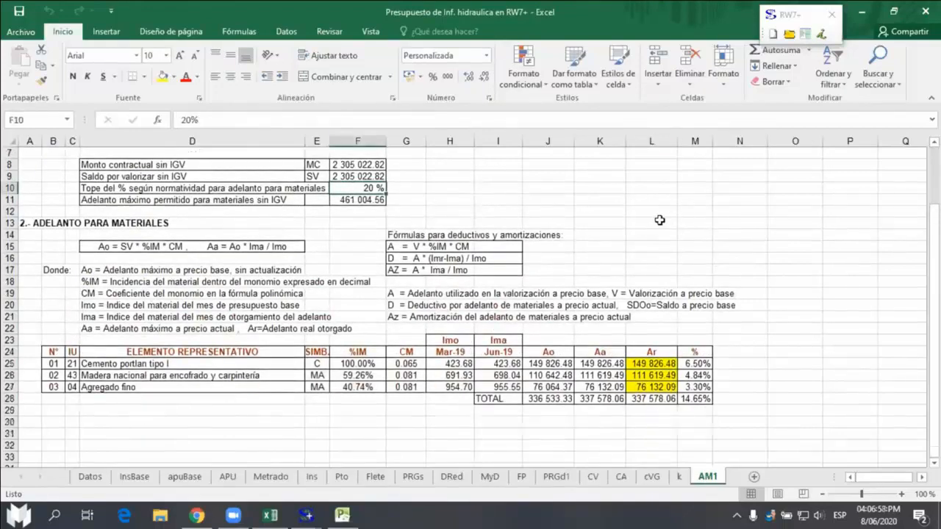
{"action": "left_click", "coordinate": [652, 363]}
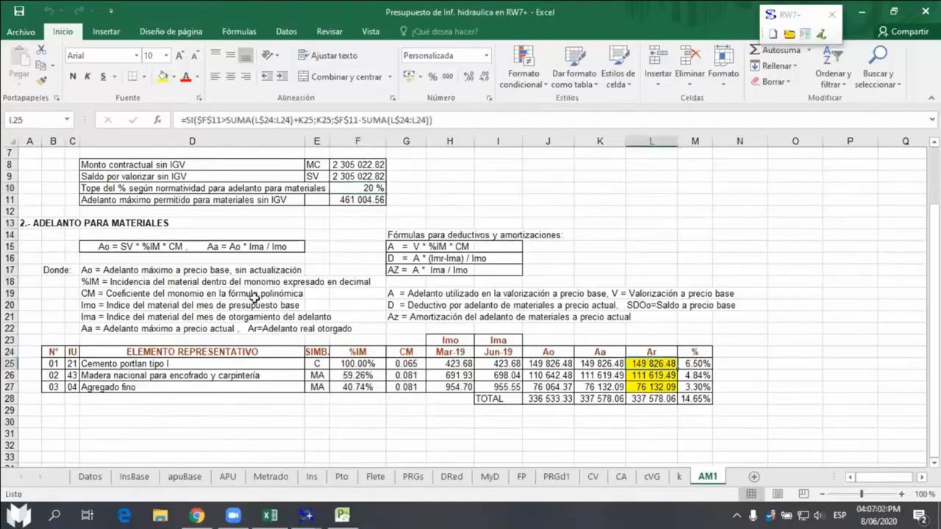
{"action": "left_click", "coordinate": [101, 248]}
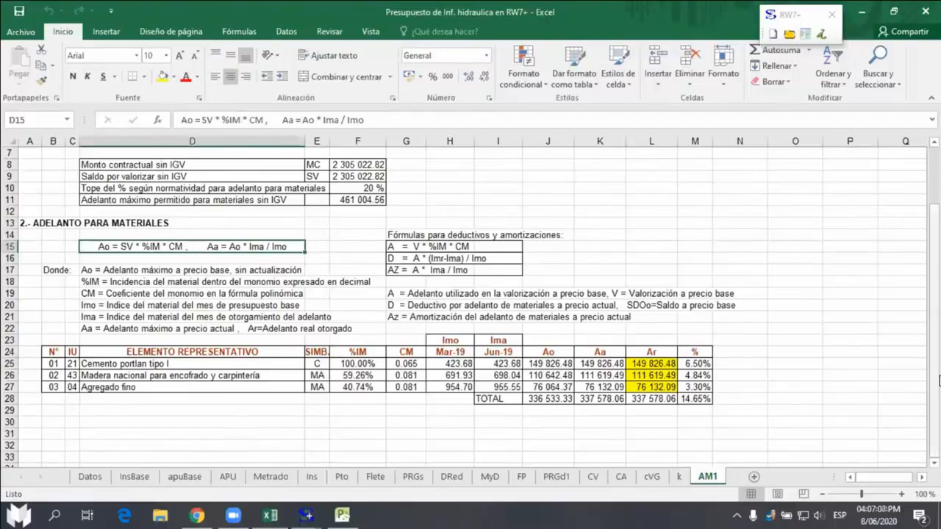
{"action": "left_click", "coordinate": [750, 360]}
{"action": "left_click", "coordinate": [809, 364]}
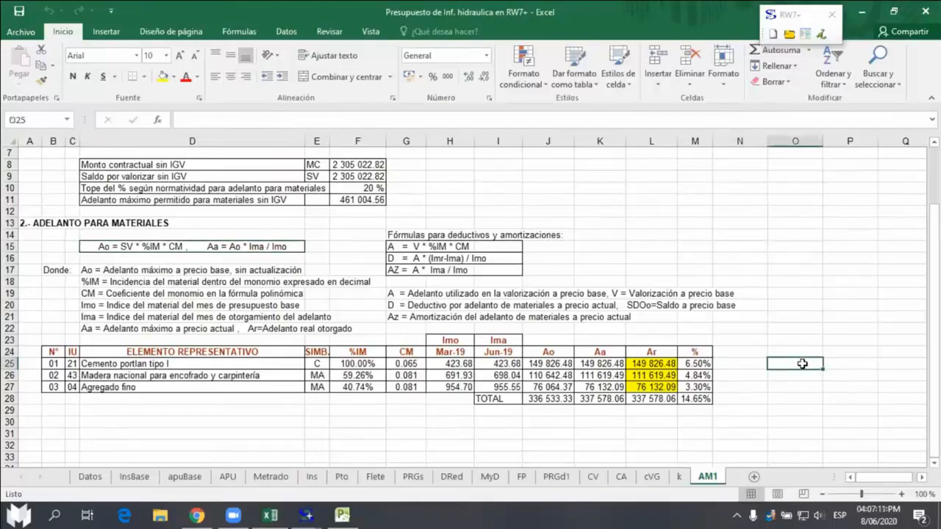
Step: Set the actual granted advance (Ar) to 85000 for Cemento portlan tipo I, 0 for Madera nacional and 45800 for Agregado fino
{"action": "left_click", "coordinate": [649, 365]}
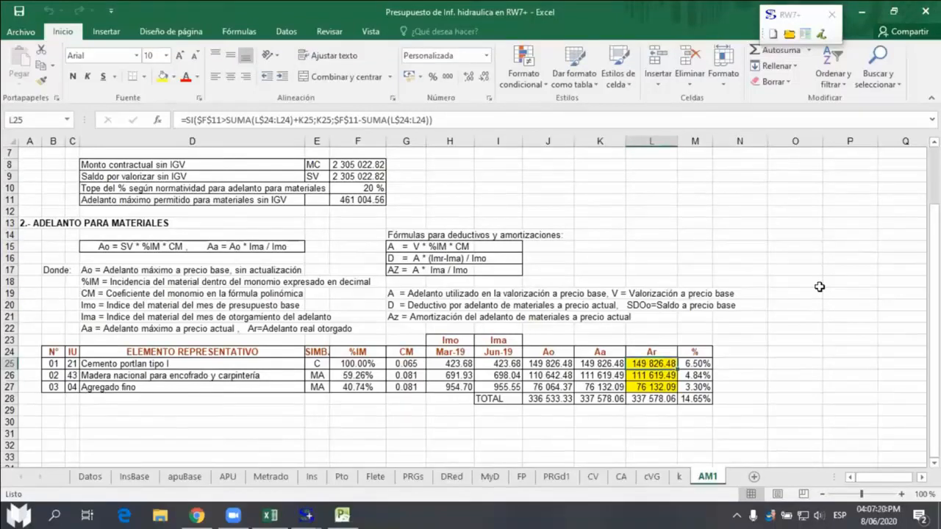
{"action": "type", "text": "85 000"}
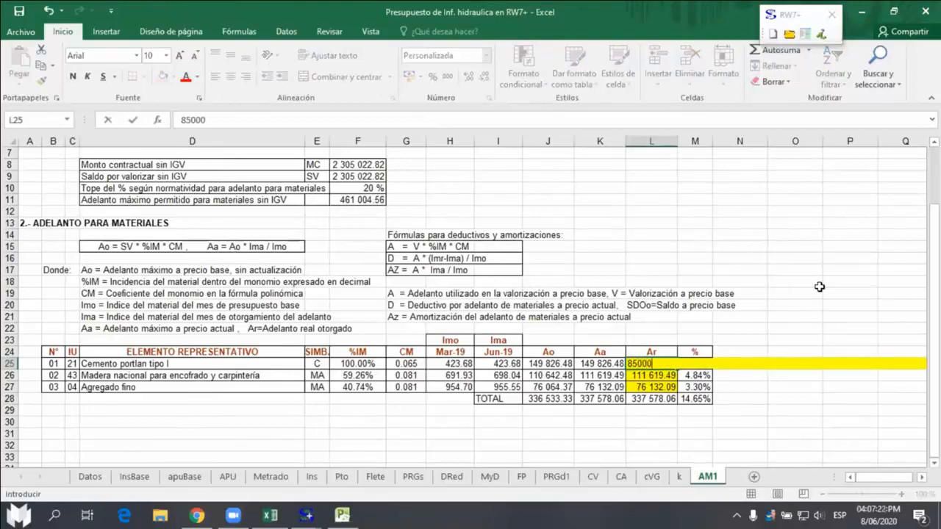
{"action": "key", "text": "Return"}
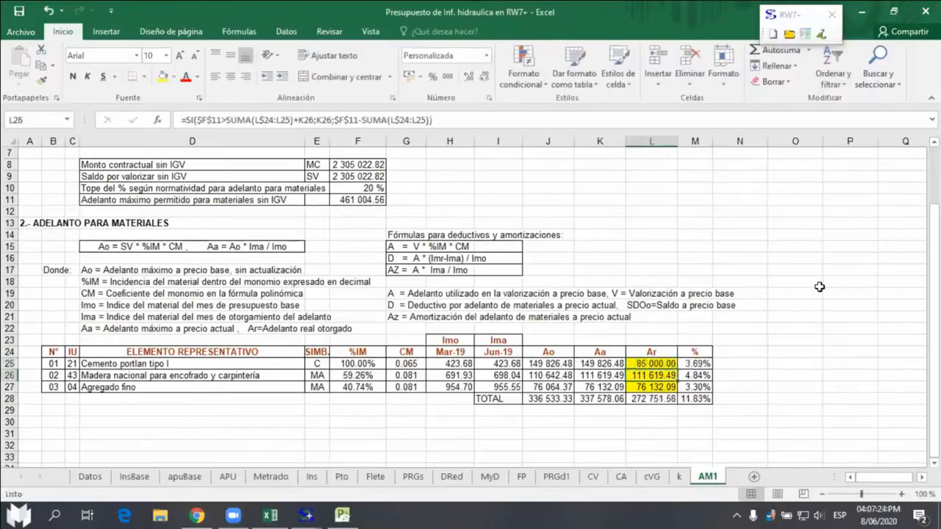
{"action": "type", "text": "0"}
{"action": "key", "text": "Return"}
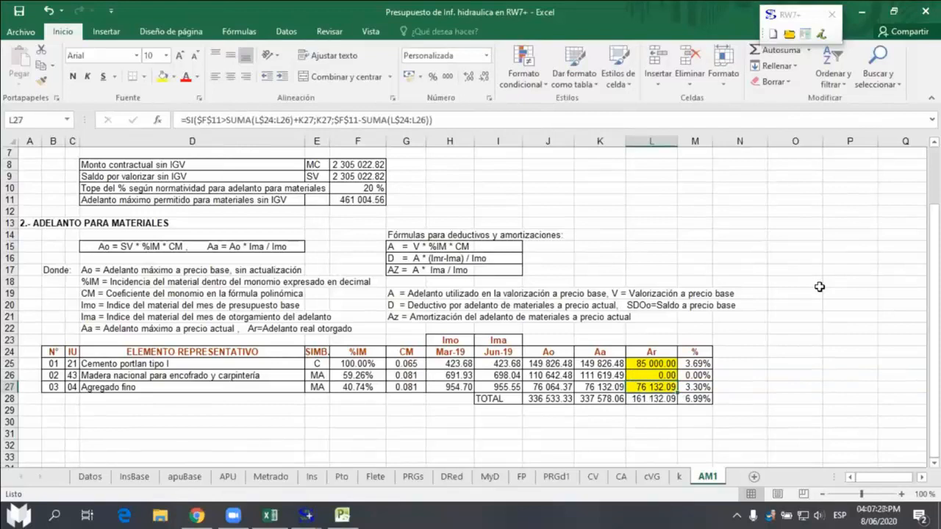
{"action": "type", "text": "45800"}
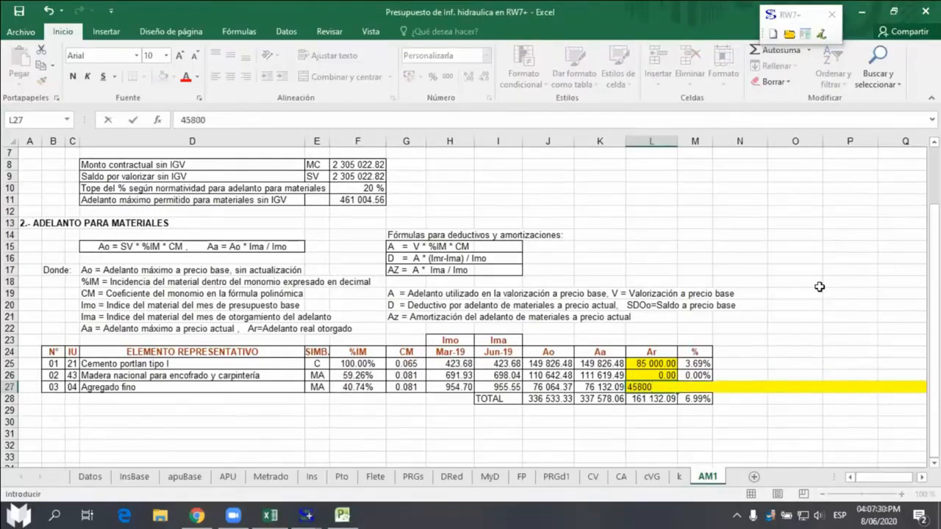
{"action": "key", "text": "Return"}
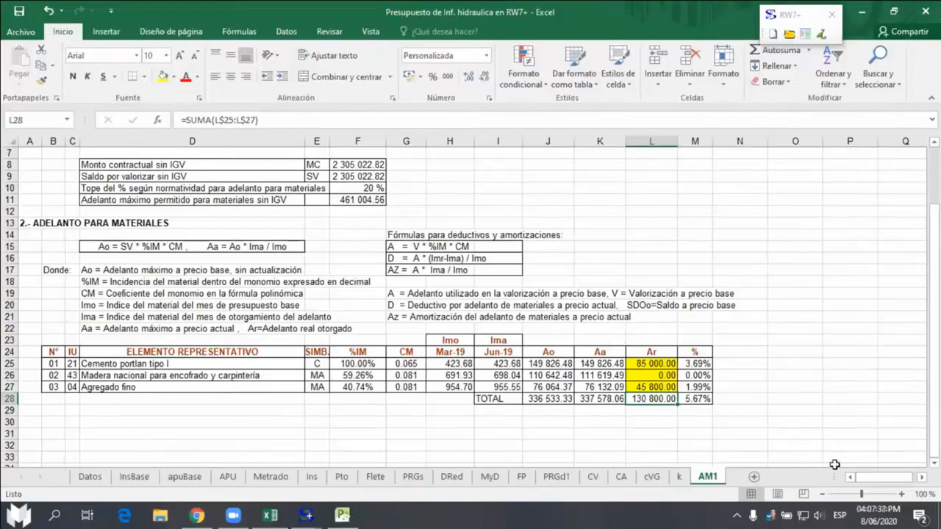
{"action": "scroll", "coordinate": [831, 389], "scroll_direction": "down", "scroll_amount": 1}
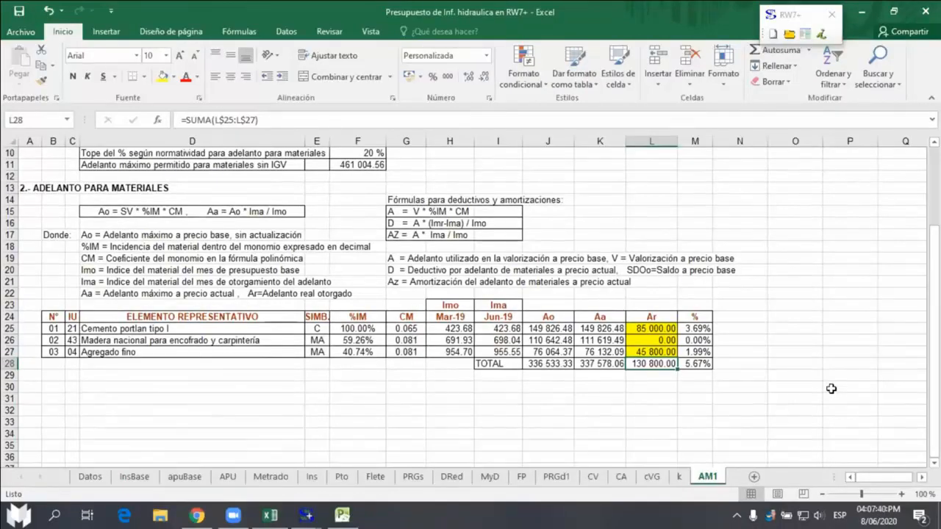
{"action": "scroll", "coordinate": [803, 308], "scroll_direction": "up", "scroll_amount": 3}
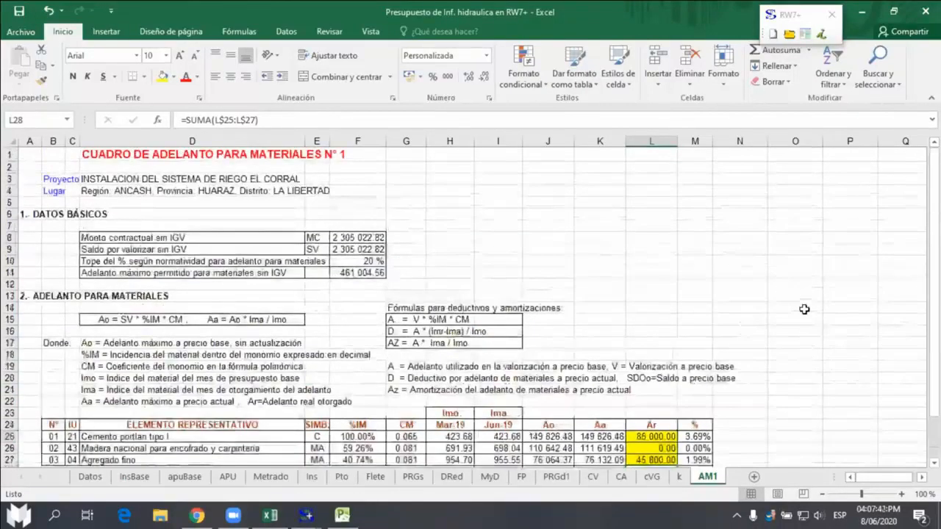
{"action": "scroll", "coordinate": [813, 312], "scroll_direction": "down", "scroll_amount": 2}
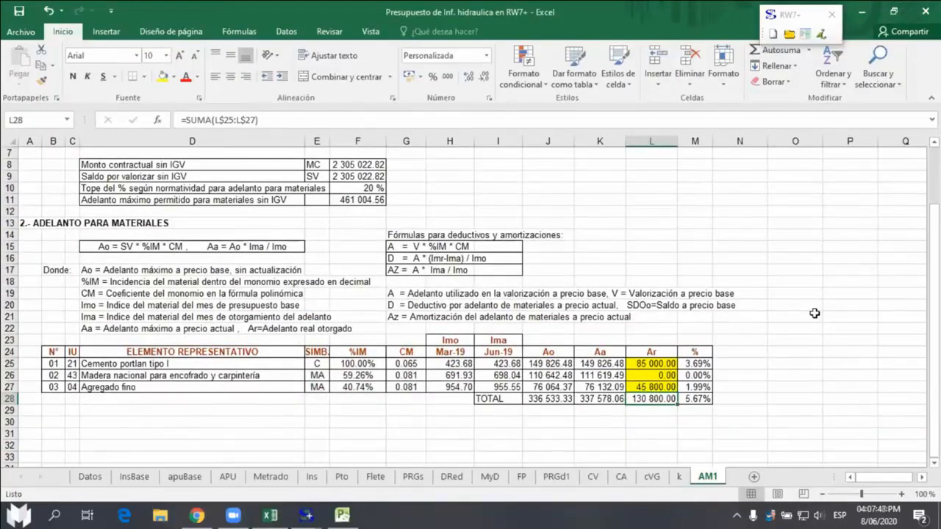
Step: Generate the execution-phase valuation at base price (Valorización a precio base) in RW7+
{"action": "left_click", "coordinate": [614, 246]}
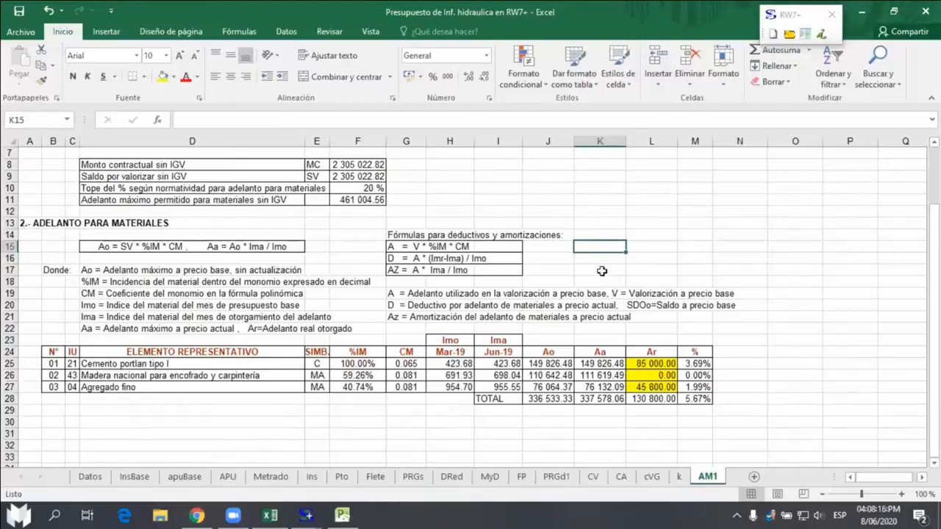
{"action": "left_click", "coordinate": [790, 33]}
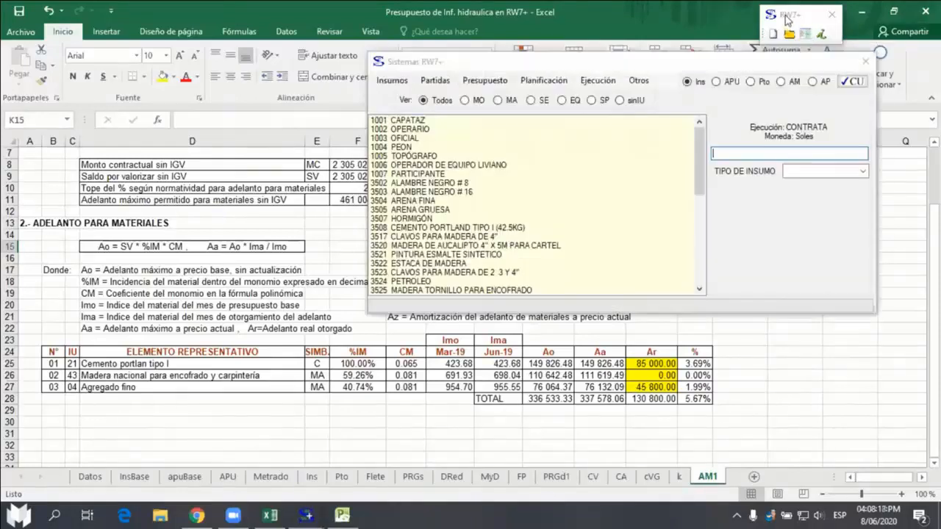
{"action": "left_click_drag", "start_coordinate": [668, 68], "coordinate": [633, 71]}
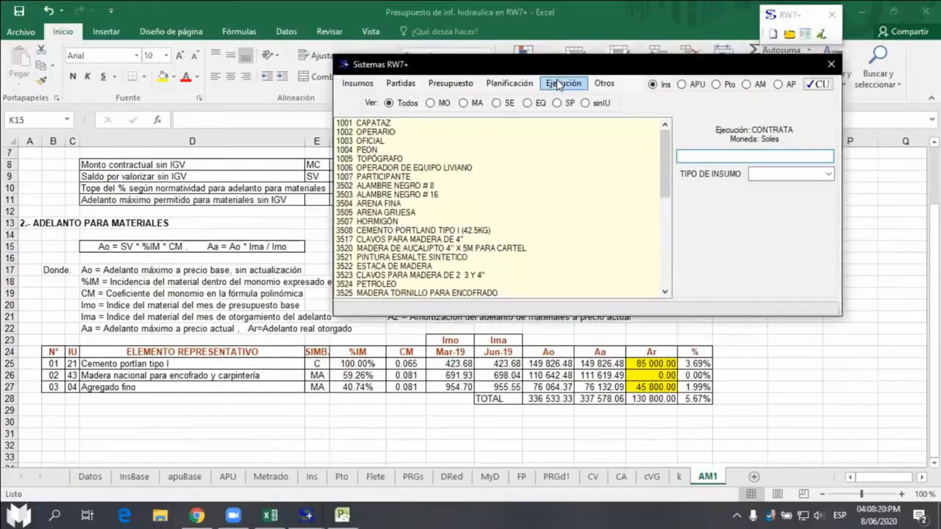
{"action": "left_click", "coordinate": [559, 85]}
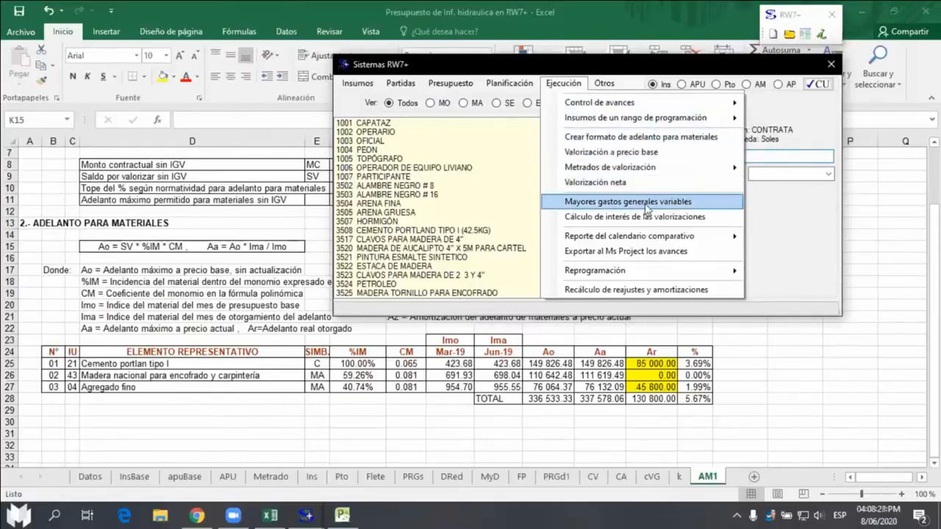
{"action": "left_click", "coordinate": [635, 157]}
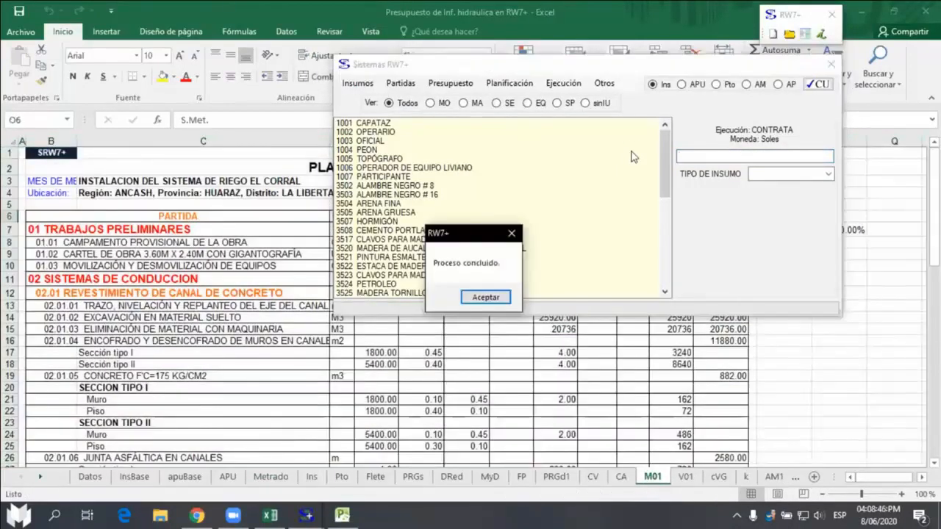
{"action": "left_click", "coordinate": [486, 296]}
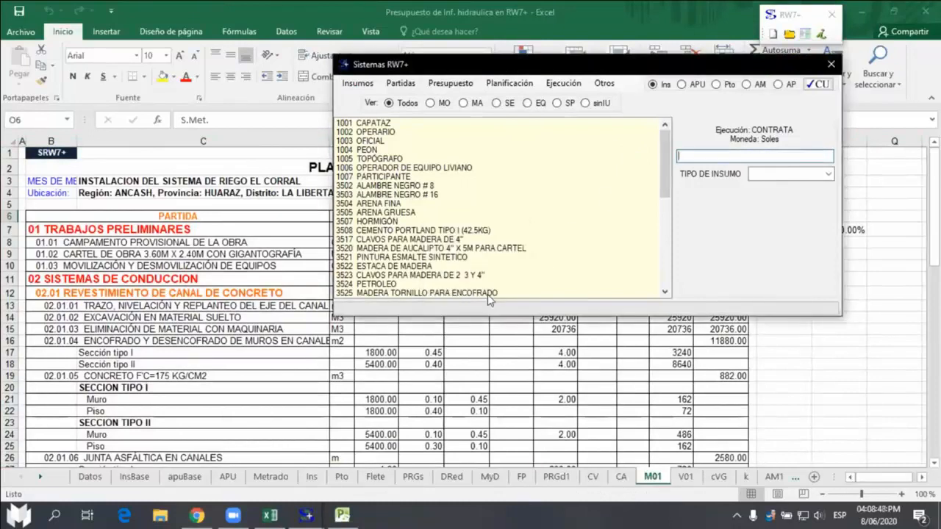
Step: Review the M01 Planilla de Metrado from the preliminary works to the freight items, including the partial-quantity formula and wall quantities
{"action": "left_click", "coordinate": [278, 282]}
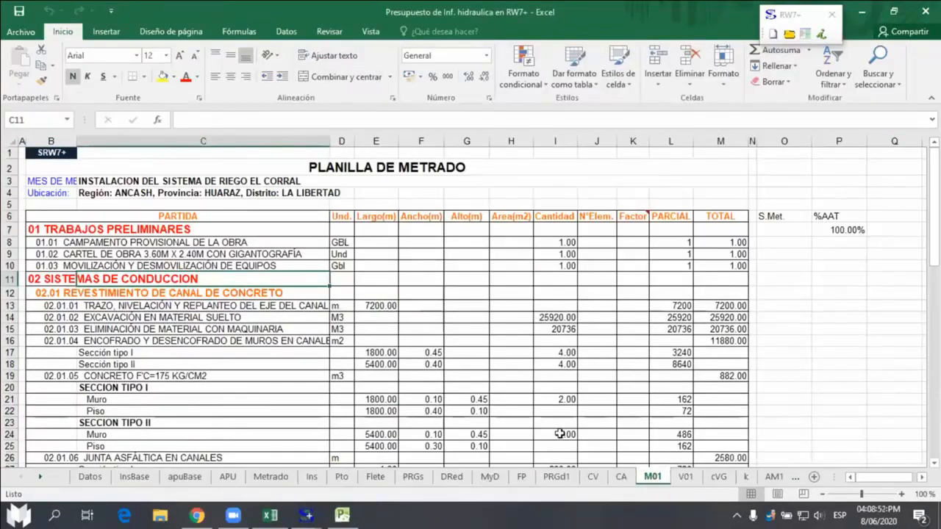
{"action": "left_click", "coordinate": [482, 295]}
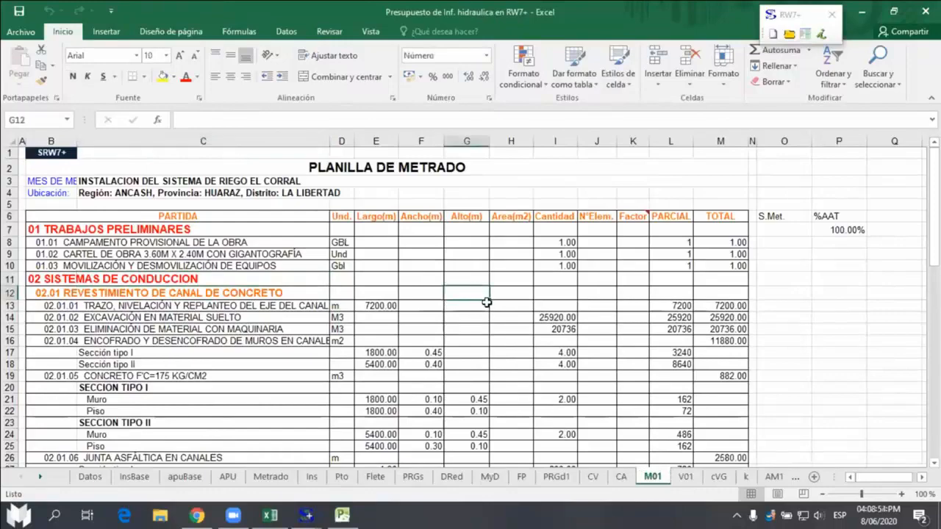
{"action": "scroll", "coordinate": [493, 305], "scroll_direction": "down", "scroll_amount": 5}
{"action": "scroll", "coordinate": [603, 324], "scroll_direction": "down", "scroll_amount": 7}
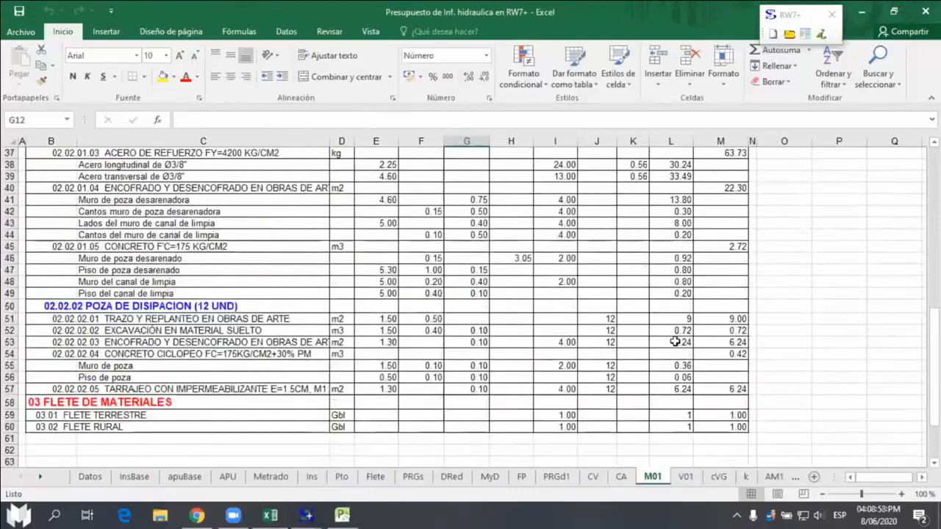
{"action": "left_click", "coordinate": [682, 331]}
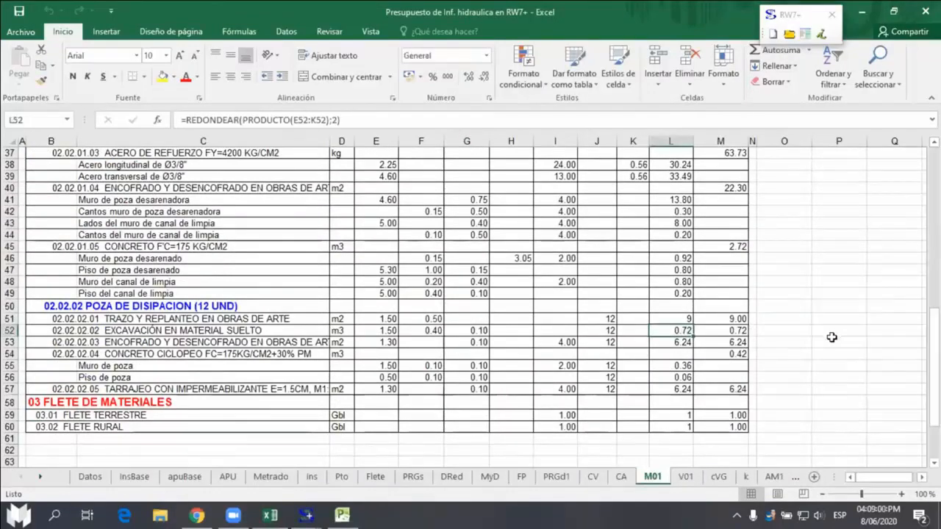
{"action": "scroll", "coordinate": [835, 334], "scroll_direction": "up", "scroll_amount": 8}
{"action": "scroll", "coordinate": [667, 312], "scroll_direction": "up", "scroll_amount": 4}
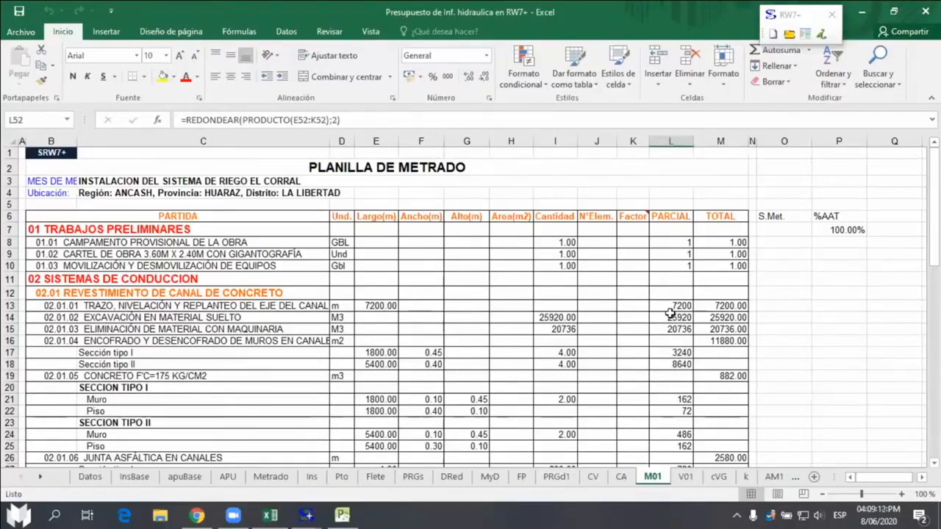
{"action": "scroll", "coordinate": [610, 367], "scroll_direction": "down", "scroll_amount": 3}
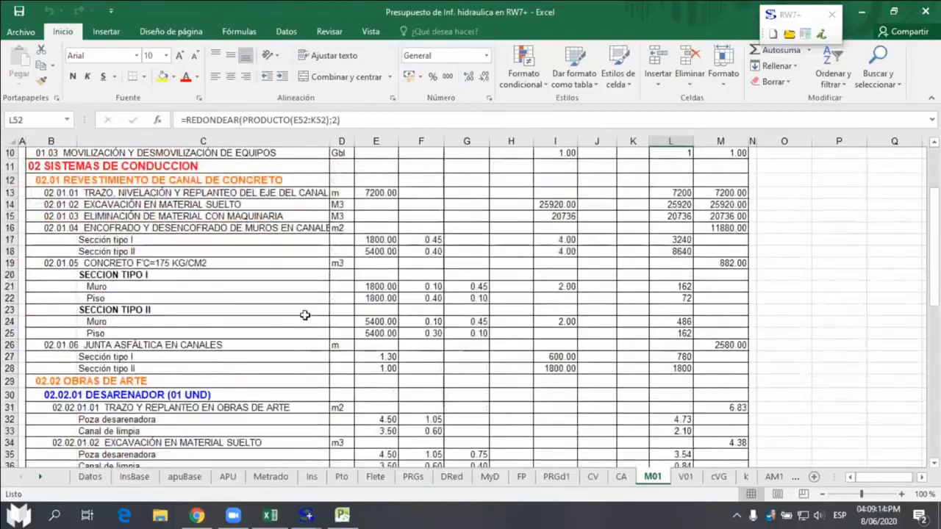
{"action": "left_click", "coordinate": [569, 288]}
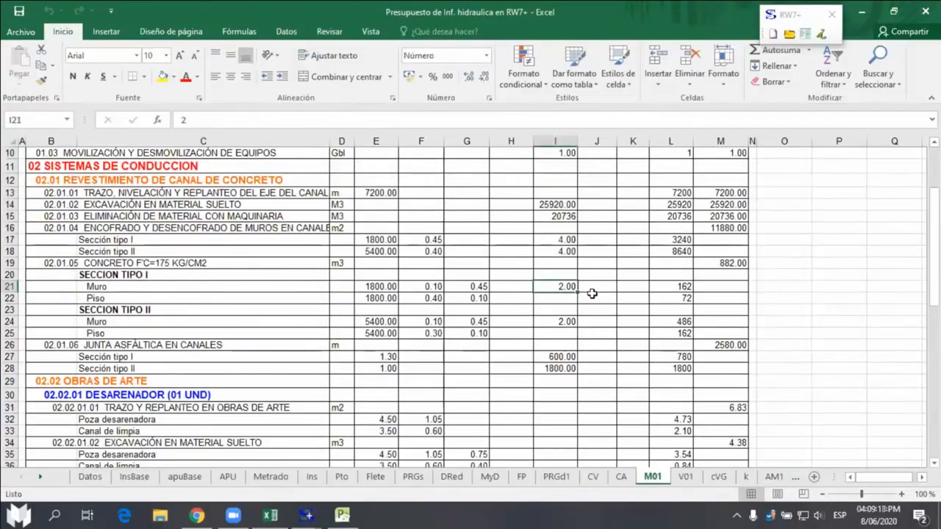
{"action": "scroll", "coordinate": [592, 295], "scroll_direction": "up", "scroll_amount": 3}
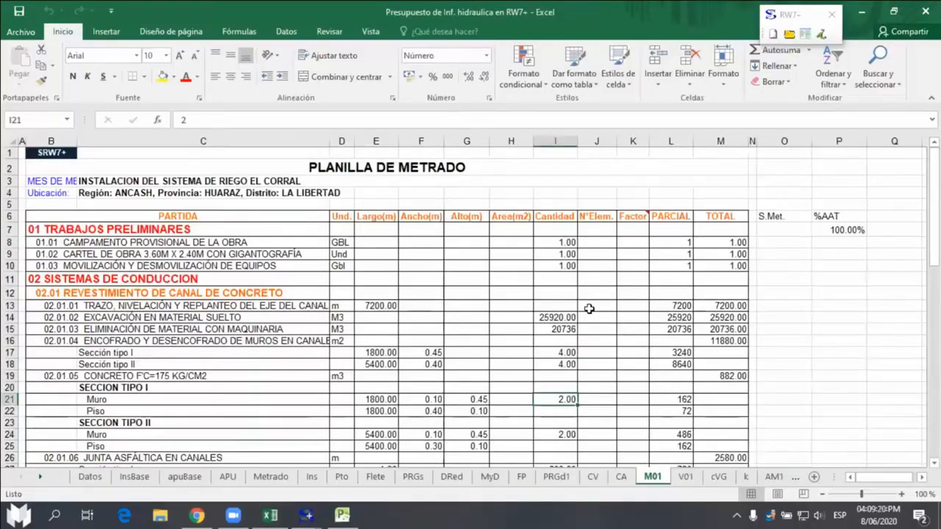
Step: Set the executed quantity of item 01.03 Movilización y desmovilización de equipos to 0.5 on the M01 sheet
{"action": "left_click", "coordinate": [563, 268]}
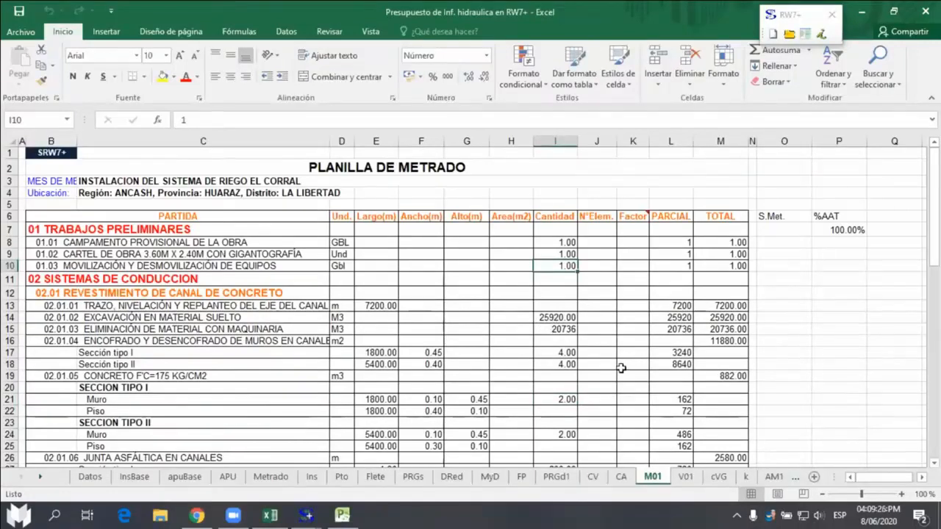
{"action": "left_click", "coordinate": [11, 266]}
{"action": "left_click", "coordinate": [568, 267]}
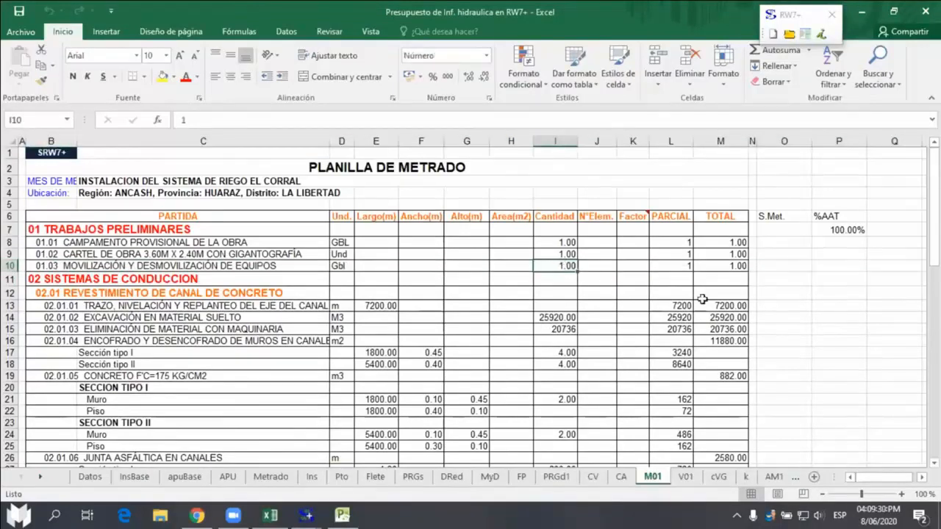
{"action": "type", "text": "0.5"}
{"action": "key", "text": "Return"}
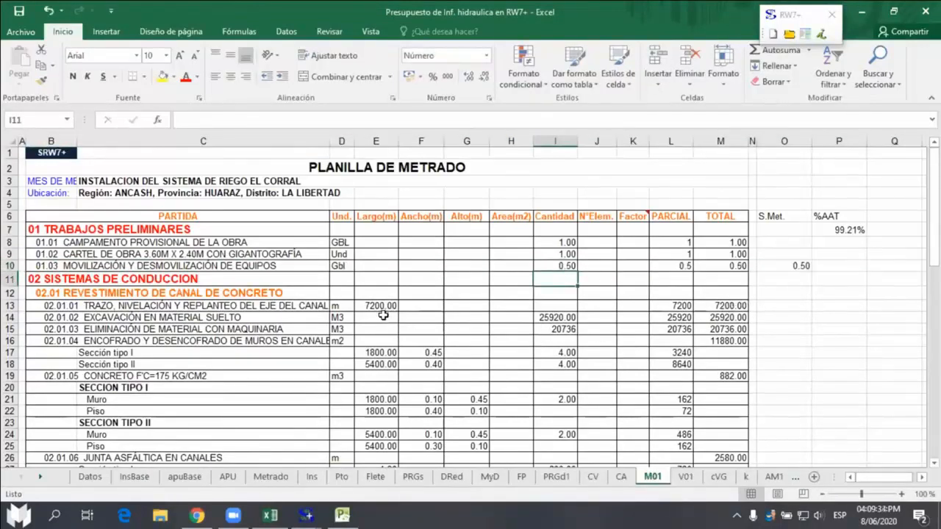
Step: Clear the executed measurements on the M01 sheet from item 02.01.02 Excavación en material suelto through item 02.02.02.05 Tarrajeo con impermeabilizante
{"action": "left_click_drag", "start_coordinate": [381, 316], "coordinate": [635, 331]}
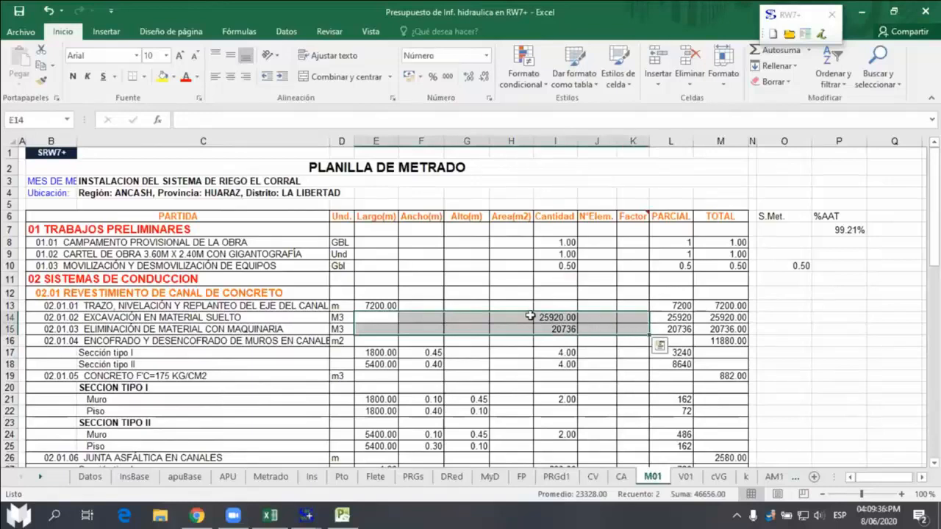
{"action": "left_click_drag", "start_coordinate": [382, 317], "coordinate": [422, 318]}
{"action": "left_click_drag", "start_coordinate": [551, 336], "coordinate": [638, 402]}
{"action": "key", "text": "Delete"}
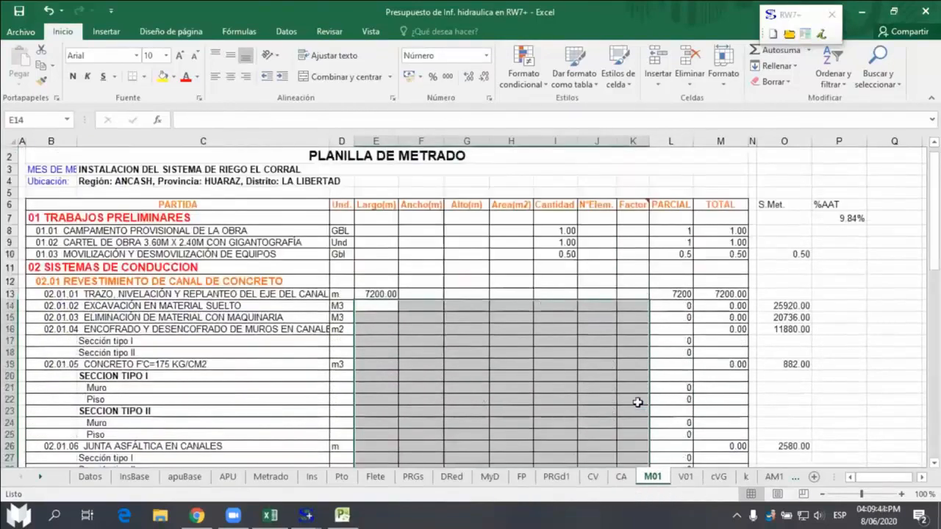
{"action": "scroll", "coordinate": [640, 399], "scroll_direction": "down", "scroll_amount": 2}
{"action": "scroll", "coordinate": [643, 390], "scroll_direction": "up", "scroll_amount": 2}
Step: Set the executed quantities of items 03.01 Flete terrestre and 03.02 Flete rural to 0.1 each on the M01 sheet
{"action": "scroll", "coordinate": [642, 386], "scroll_direction": "down", "scroll_amount": 13}
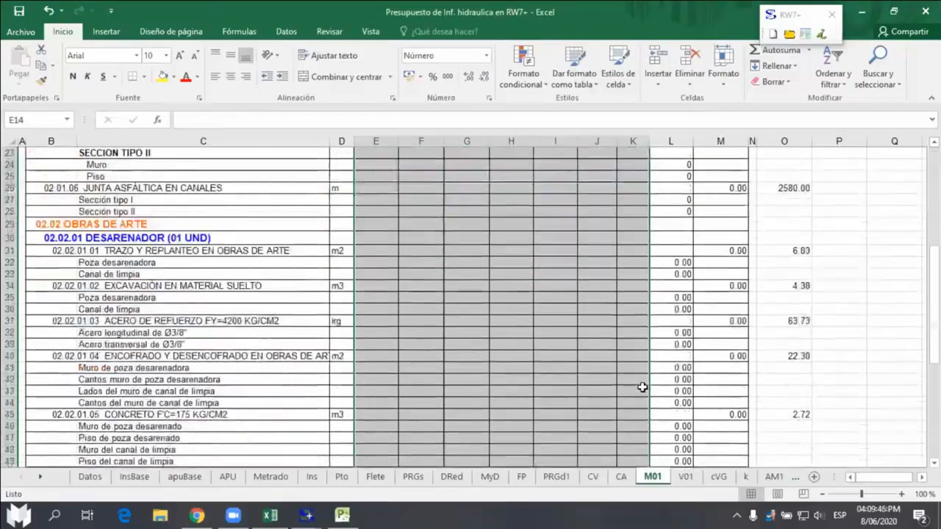
{"action": "left_click", "coordinate": [560, 369]}
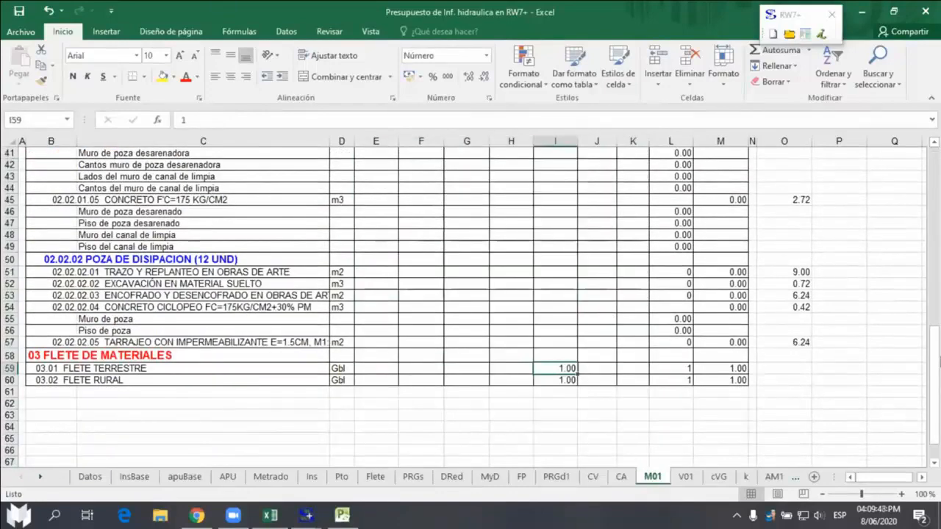
{"action": "type", "text": "."}
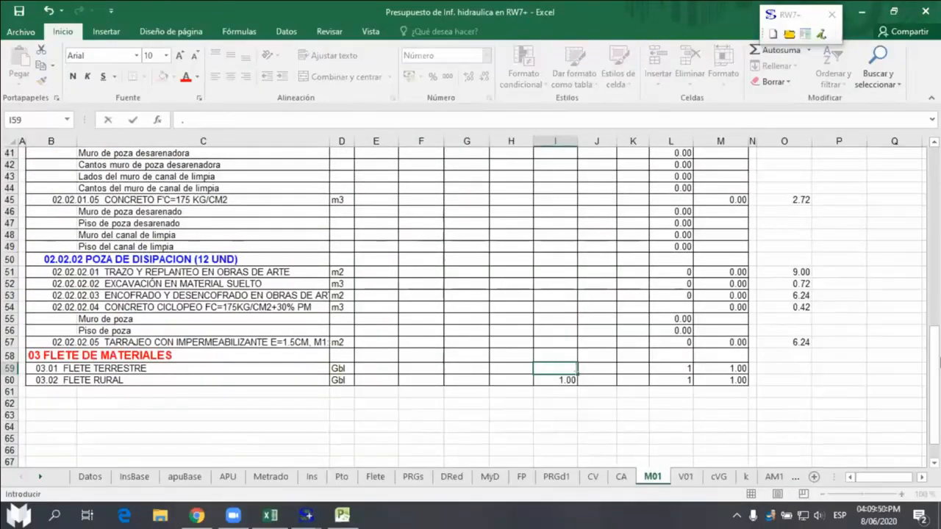
{"action": "key", "text": "Return"}
{"action": "type", "text": ".1"}
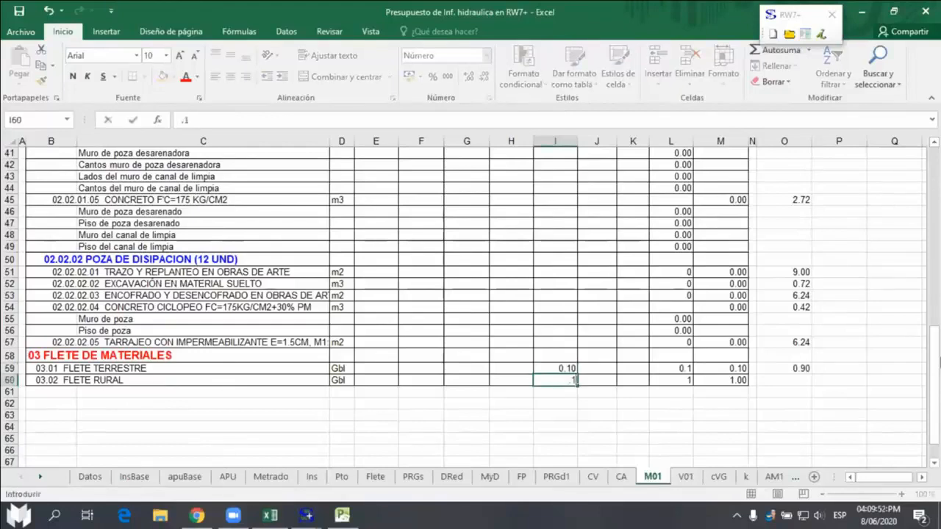
{"action": "key", "text": "Return"}
{"action": "scroll", "coordinate": [934, 361], "scroll_direction": "up", "scroll_amount": 13}
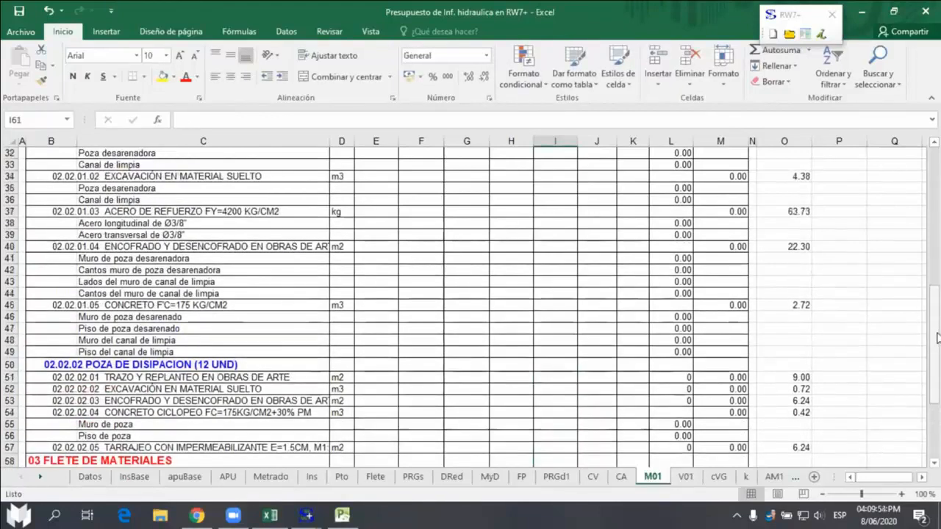
{"action": "scroll", "coordinate": [524, 304], "scroll_direction": "down", "scroll_amount": 5}
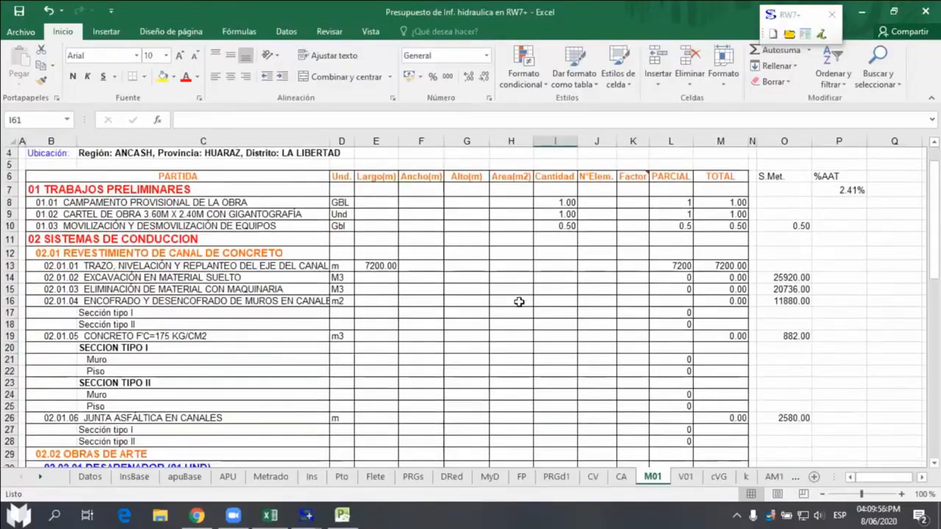
{"action": "scroll", "coordinate": [524, 304], "scroll_direction": "down", "scroll_amount": 4}
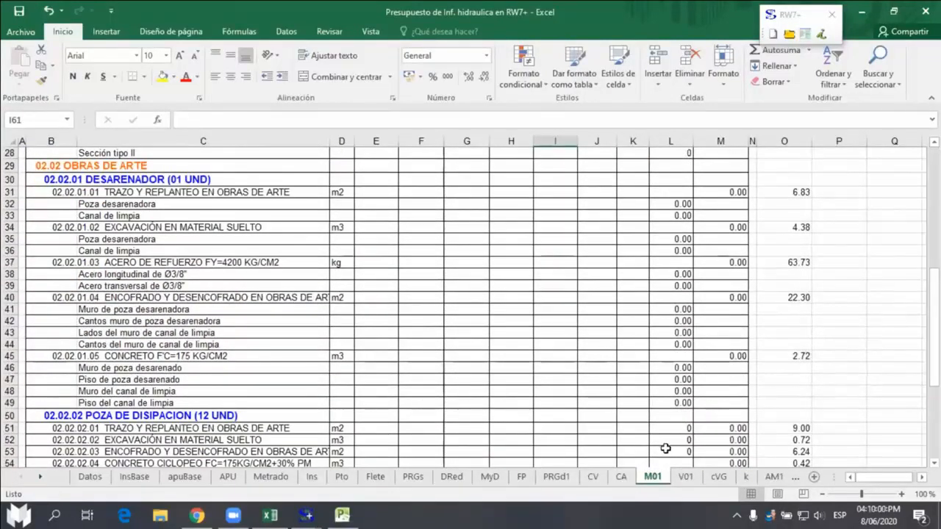
Step: Move the Gráfico de la Curva S chart on the cVG sheet to start at about column E, beneath the progress table
{"action": "left_click", "coordinate": [719, 478]}
{"action": "scroll", "coordinate": [741, 461], "scroll_direction": "down", "scroll_amount": 2}
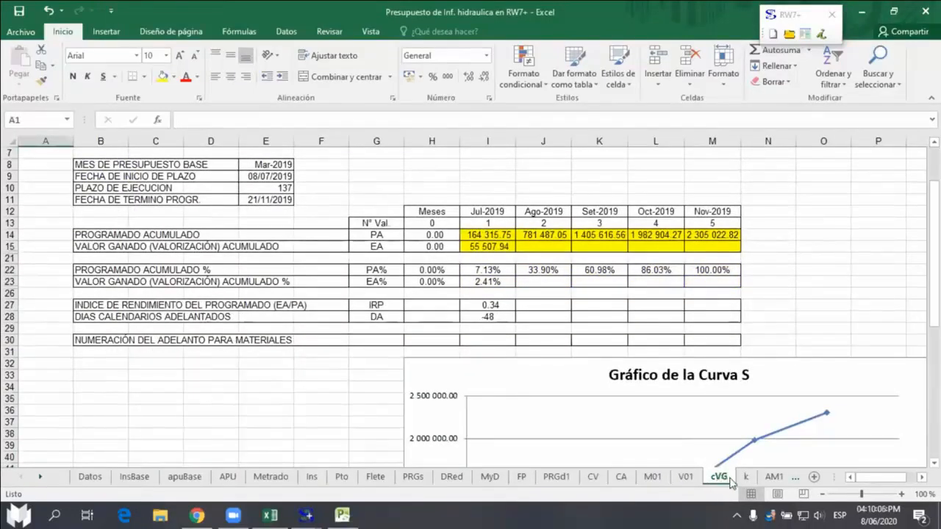
{"action": "scroll", "coordinate": [834, 185], "scroll_direction": "down", "scroll_amount": 3}
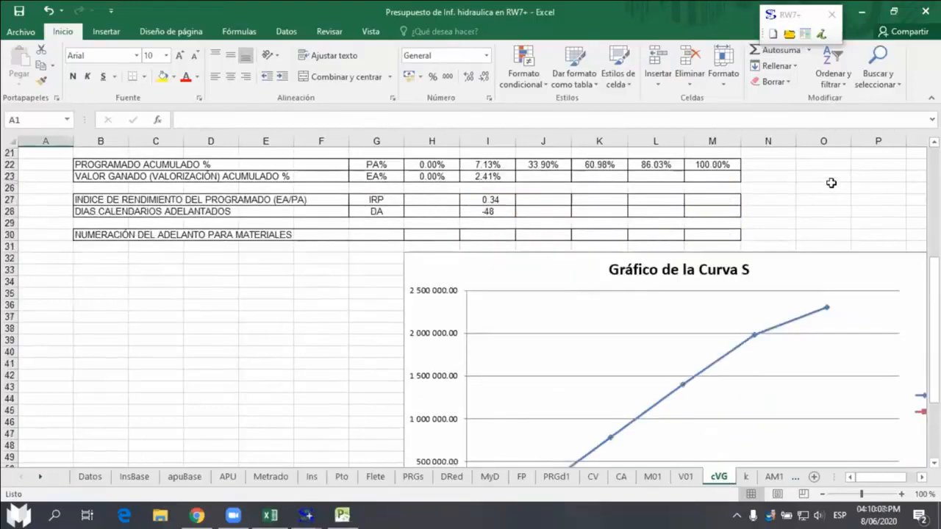
{"action": "scroll", "coordinate": [831, 183], "scroll_direction": "down", "scroll_amount": 3}
{"action": "left_click_drag", "start_coordinate": [819, 202], "coordinate": [662, 199]}
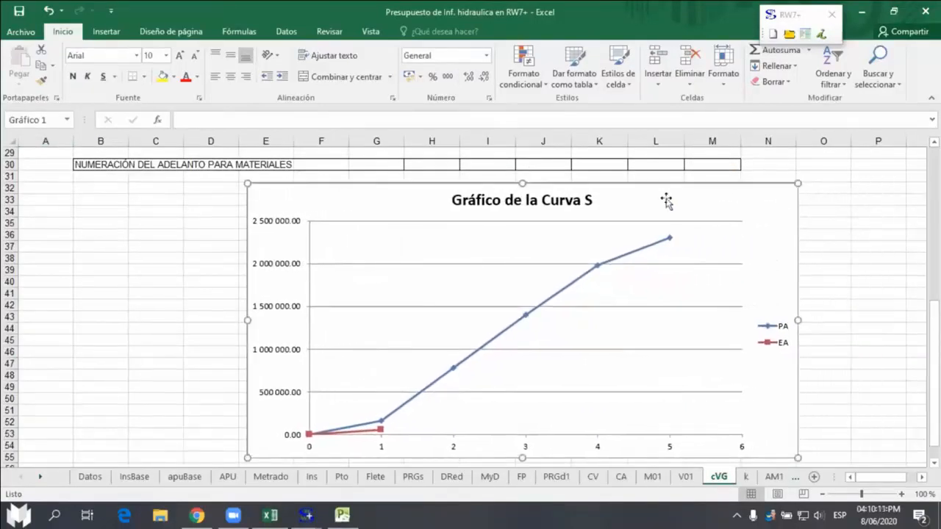
{"action": "left_click", "coordinate": [848, 239]}
Step: Compare the Programado acumulado row on the cVG sheet with the accumulated programmed progress summary on the CV sheet
{"action": "scroll", "coordinate": [849, 239], "scroll_direction": "down", "scroll_amount": 2}
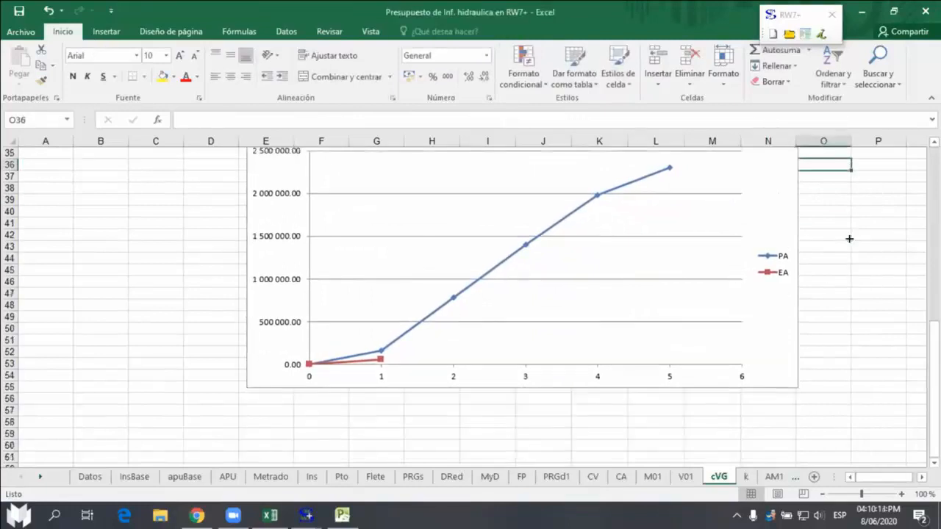
{"action": "scroll", "coordinate": [849, 237], "scroll_direction": "up", "scroll_amount": 9}
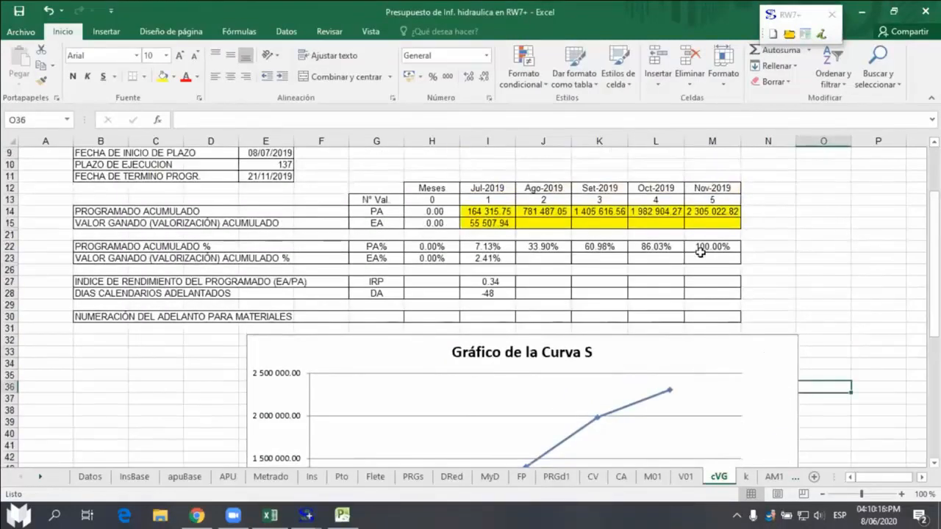
{"action": "left_click", "coordinate": [9, 211]}
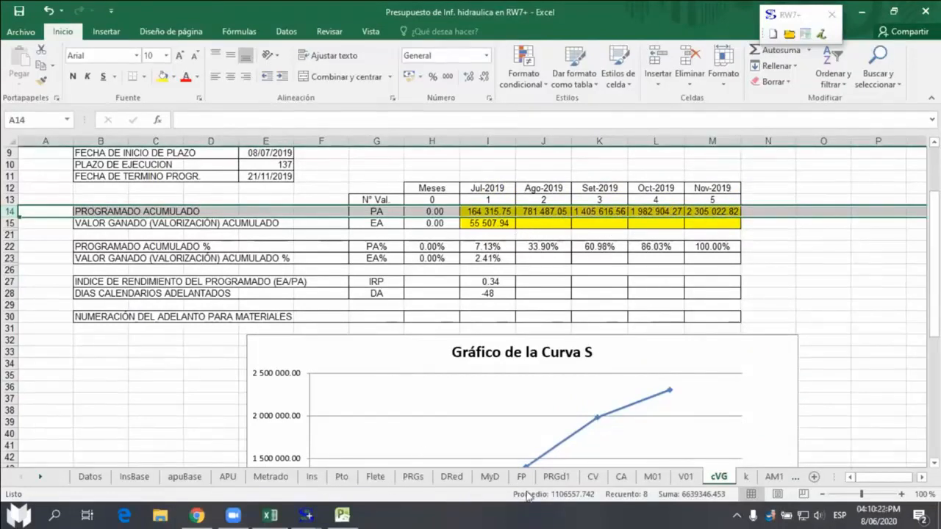
{"action": "left_click", "coordinate": [594, 478]}
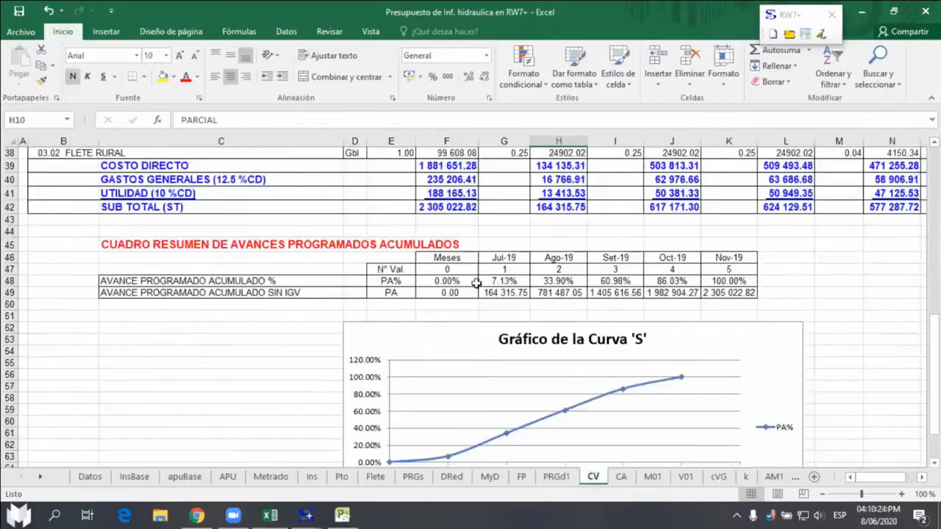
{"action": "left_click", "coordinate": [719, 478]}
Step: Examine the July 2019 earned value's source formula, the performance index, the advanced calendar days and the S-curve on cVG
{"action": "left_click", "coordinate": [550, 222]}
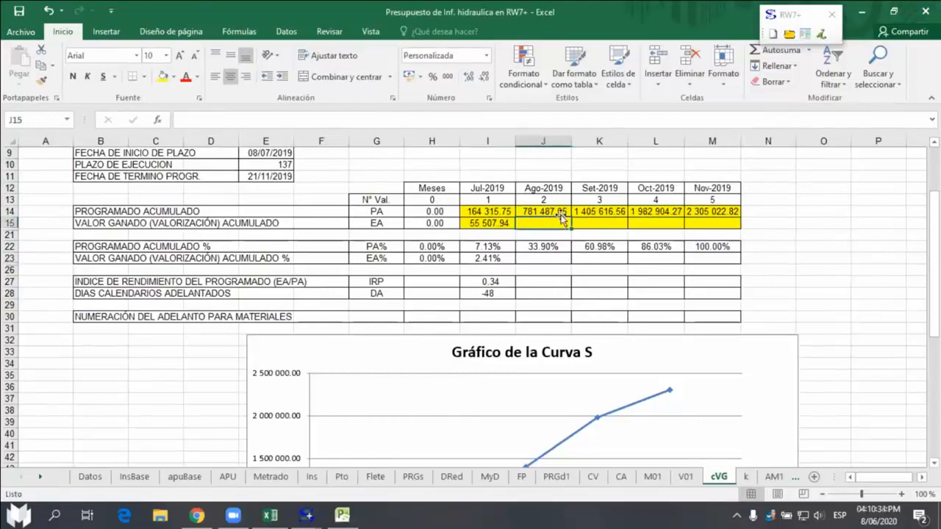
{"action": "left_click", "coordinate": [488, 222]}
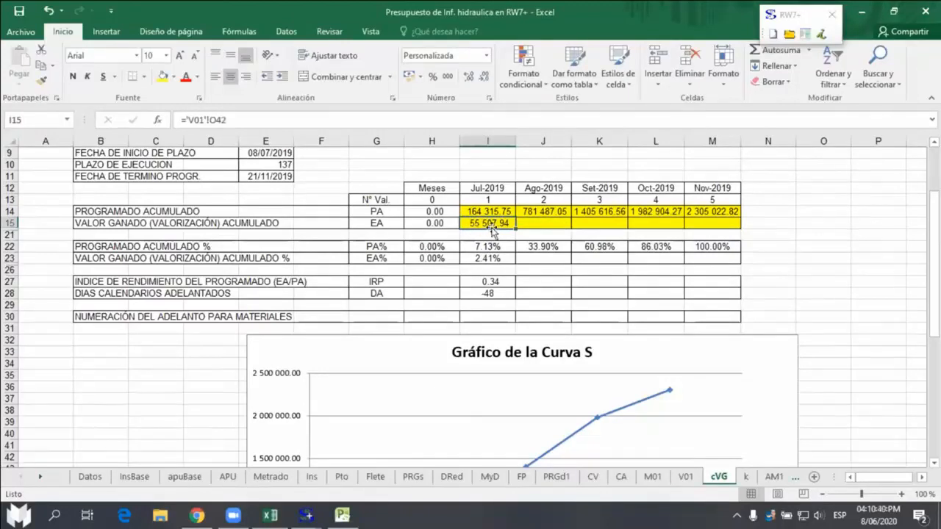
{"action": "scroll", "coordinate": [491, 230], "scroll_direction": "down", "scroll_amount": 1}
{"action": "scroll", "coordinate": [502, 311], "scroll_direction": "down", "scroll_amount": 4}
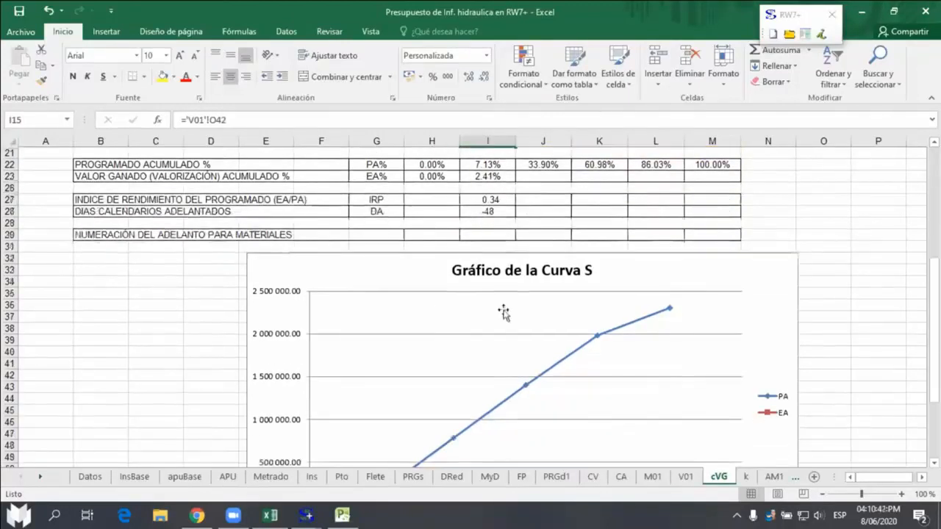
{"action": "scroll", "coordinate": [544, 257], "scroll_direction": "up", "scroll_amount": 4}
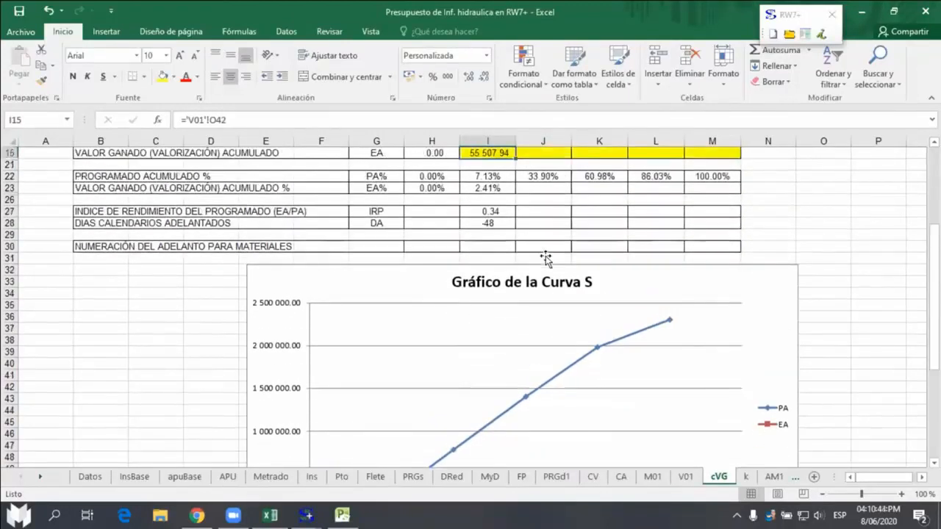
{"action": "scroll", "coordinate": [514, 203], "scroll_direction": "up", "scroll_amount": 1}
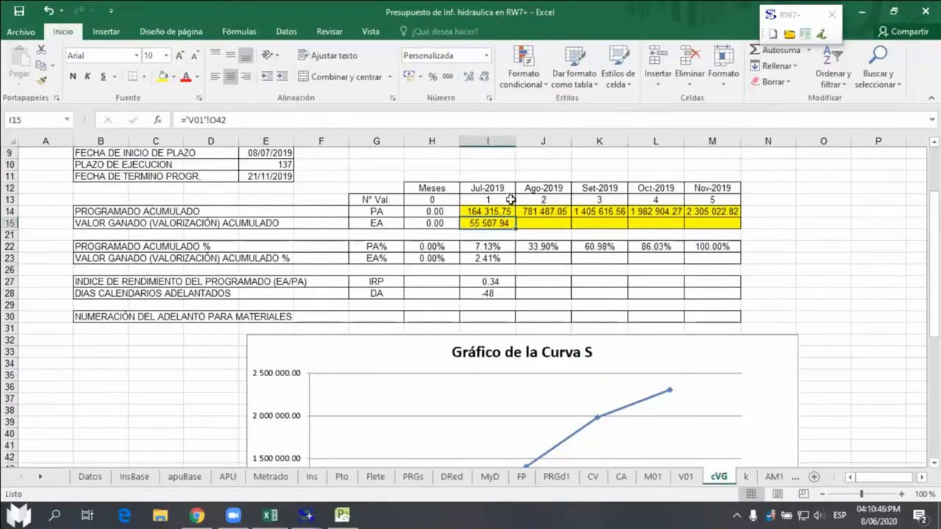
{"action": "scroll", "coordinate": [510, 199], "scroll_direction": "up", "scroll_amount": 2}
{"action": "scroll", "coordinate": [510, 200], "scroll_direction": "down", "scroll_amount": 2}
{"action": "scroll", "coordinate": [507, 203], "scroll_direction": "down", "scroll_amount": 1}
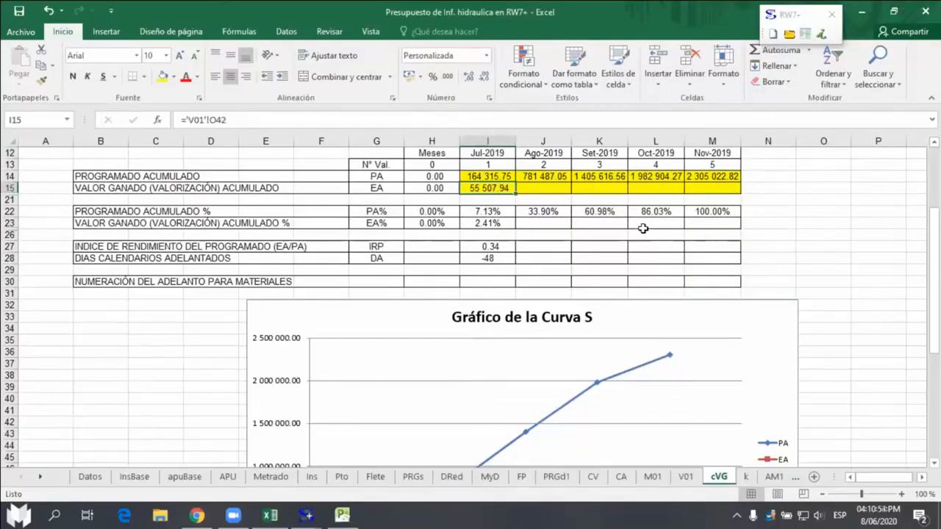
{"action": "left_click", "coordinate": [792, 211]}
{"action": "scroll", "coordinate": [816, 235], "scroll_direction": "up", "scroll_amount": 2}
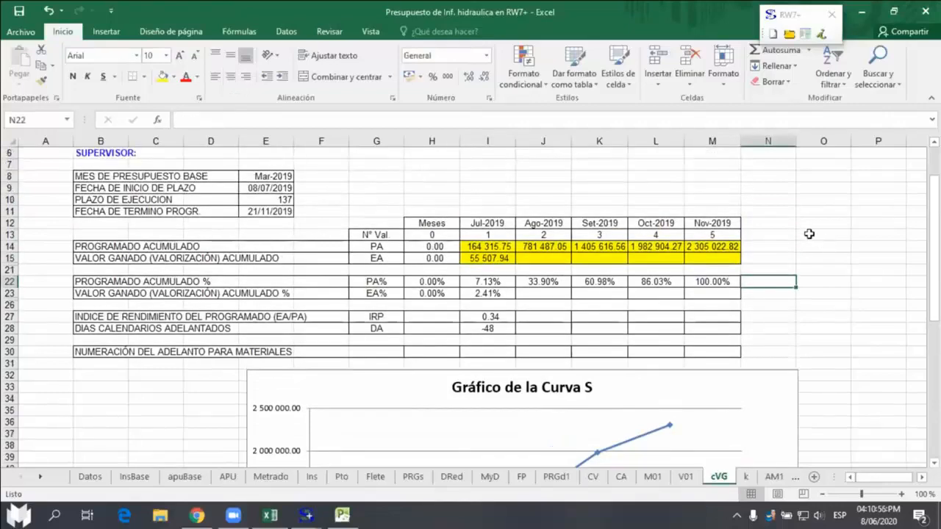
{"action": "scroll", "coordinate": [461, 254], "scroll_direction": "down", "scroll_amount": 2}
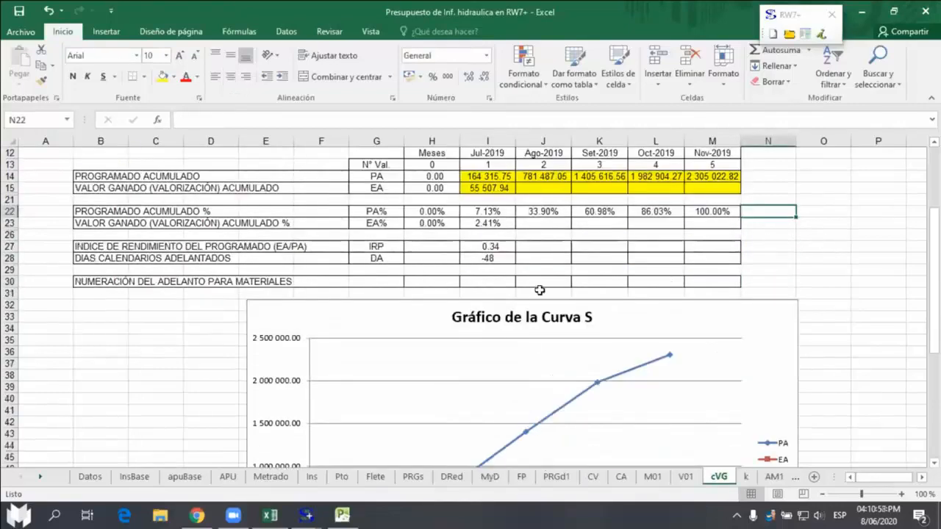
Step: Widen the base budget's C.U. column on the V01 sheet so the unit cost of item 01.03 fits
{"action": "left_click", "coordinate": [685, 476]}
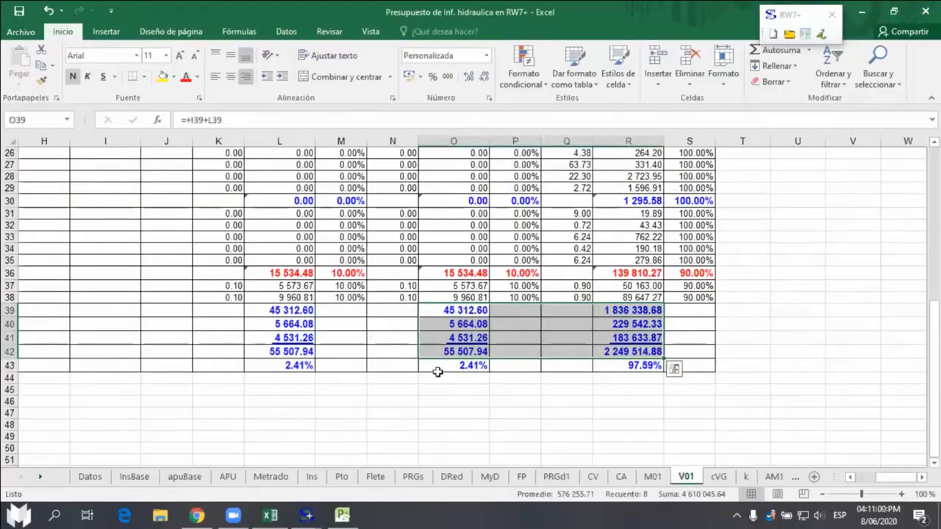
{"action": "left_click", "coordinate": [422, 387]}
{"action": "scroll", "coordinate": [449, 184], "scroll_direction": "up", "scroll_amount": 2}
{"action": "scroll", "coordinate": [450, 185], "scroll_direction": "up", "scroll_amount": 6}
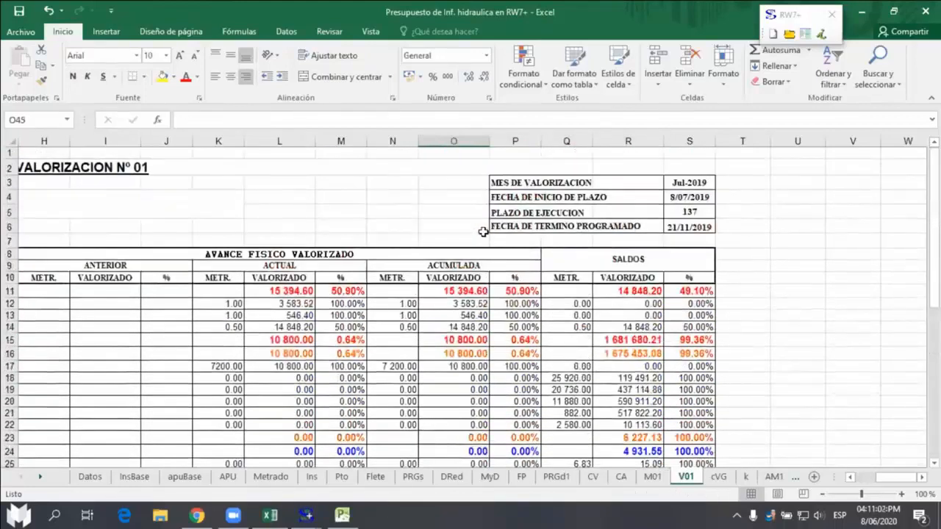
{"action": "scroll", "coordinate": [764, 316], "scroll_direction": "down", "scroll_amount": 1}
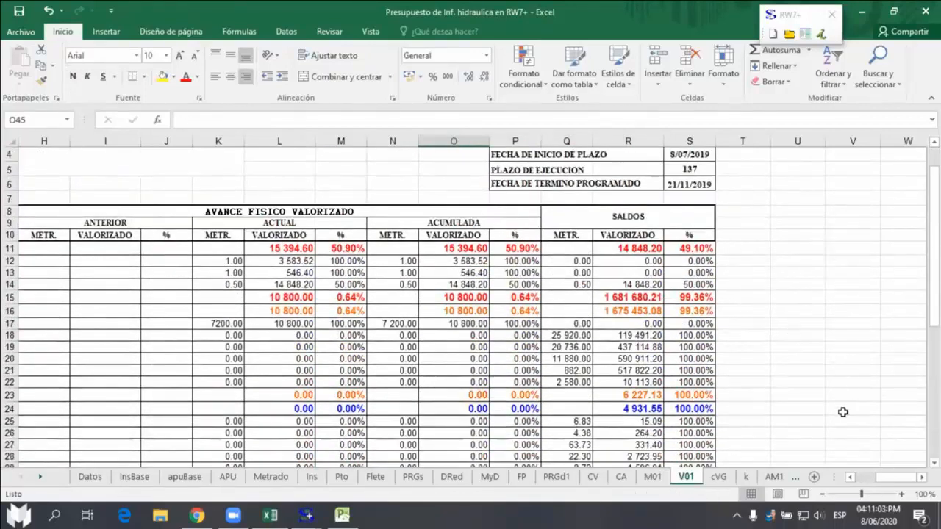
{"action": "left_click", "coordinate": [851, 477]}
{"action": "left_click", "coordinate": [852, 478]}
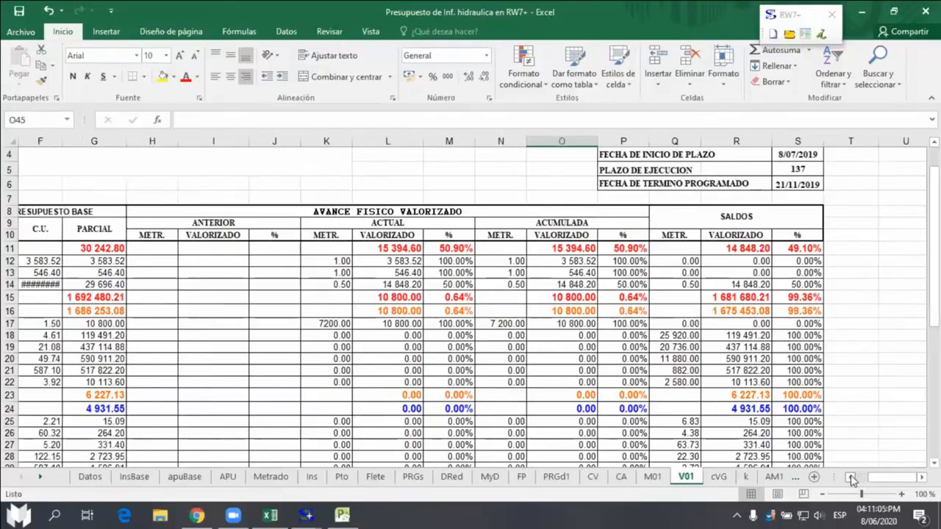
{"action": "left_click", "coordinate": [853, 477]}
{"action": "left_click", "coordinate": [853, 477]}
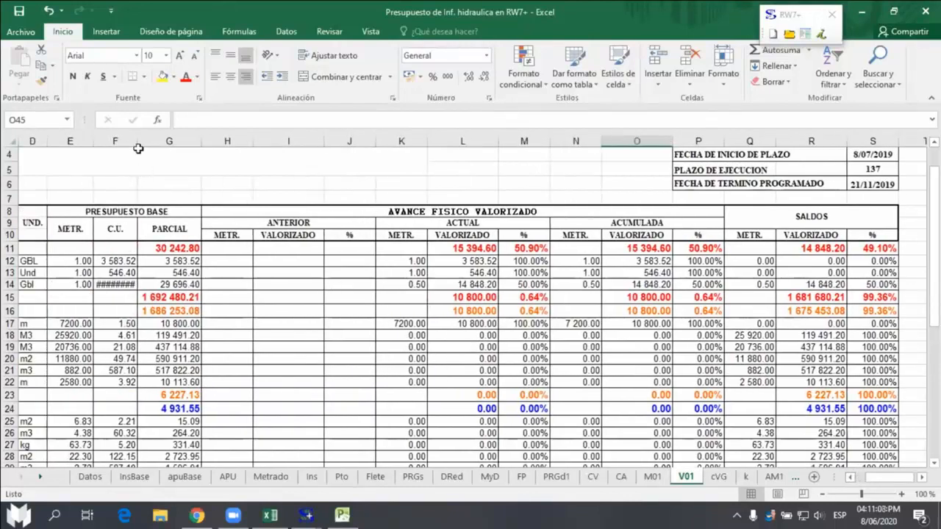
{"action": "left_click_drag", "start_coordinate": [137, 141], "coordinate": [146, 141]}
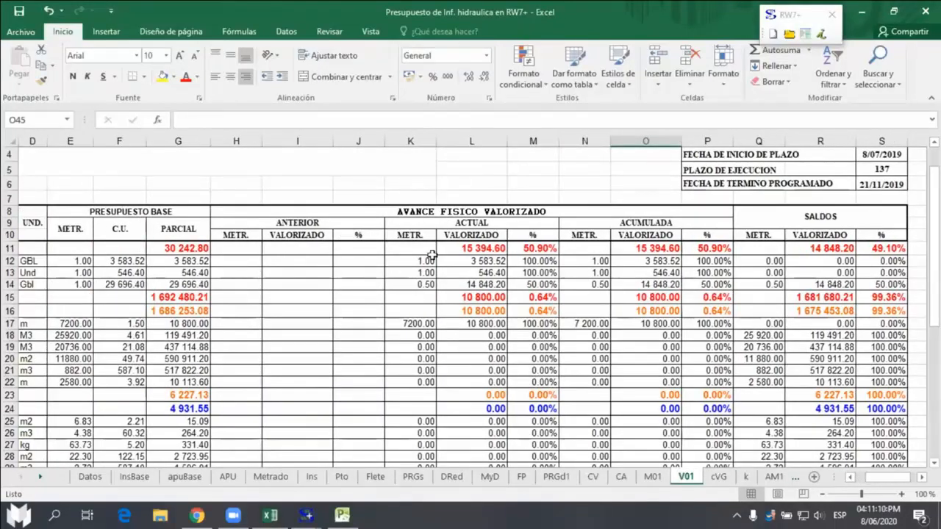
Step: Request the comparative calendar report in horizontal format for valuation 01
{"action": "left_click", "coordinate": [796, 17]}
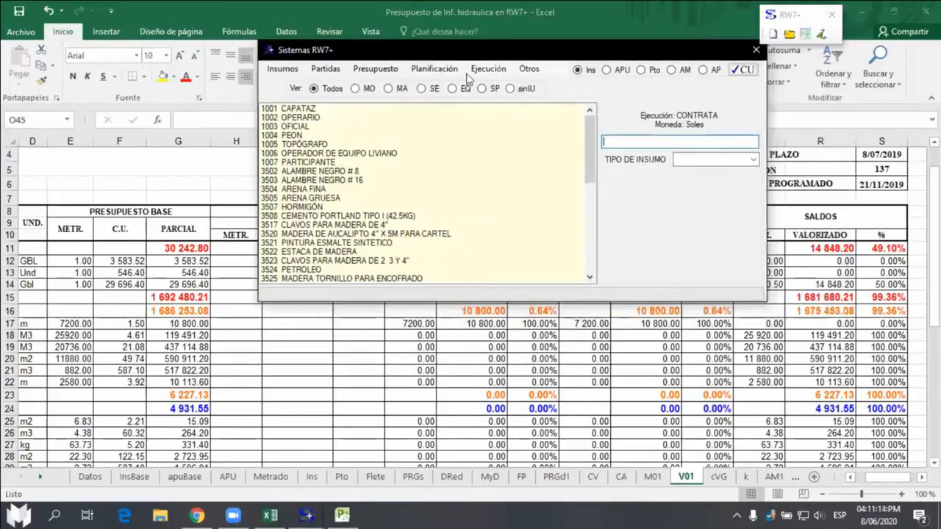
{"action": "left_click", "coordinate": [483, 70]}
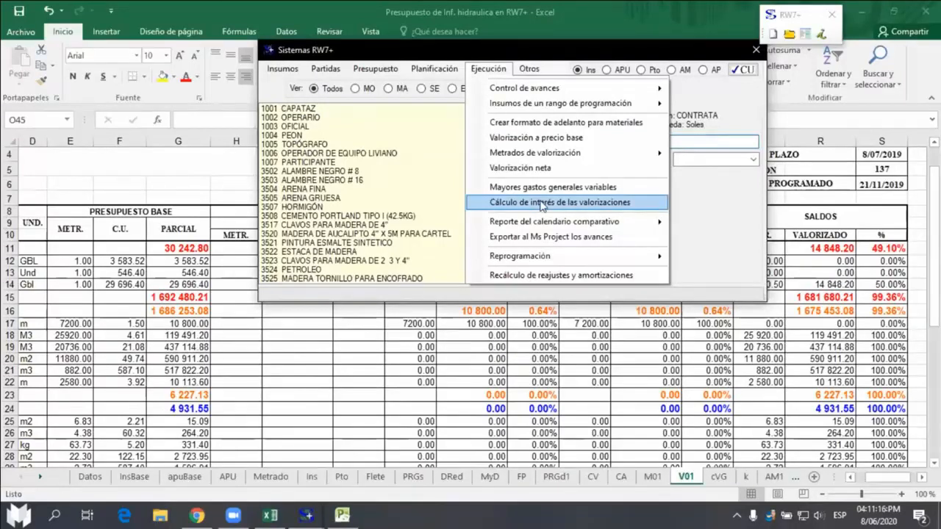
{"action": "mouse_move", "coordinate": [647, 231]}
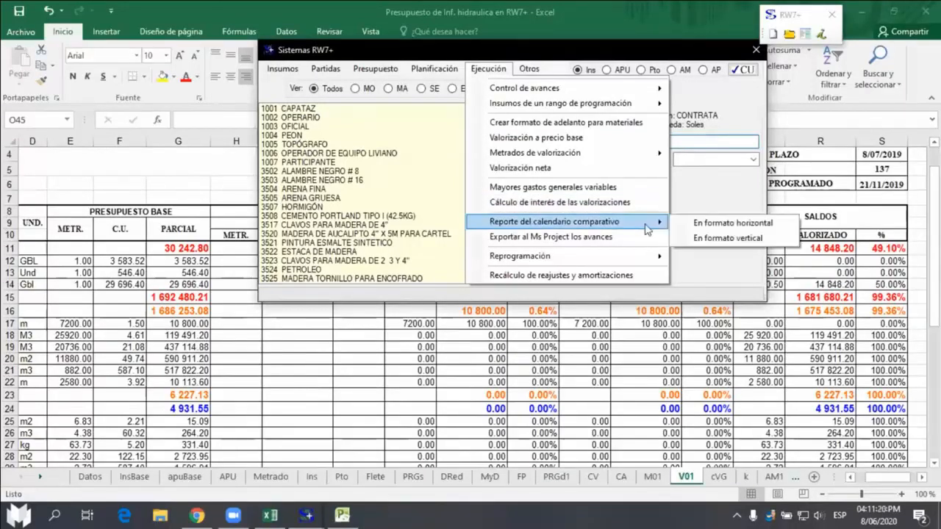
{"action": "left_click", "coordinate": [739, 224]}
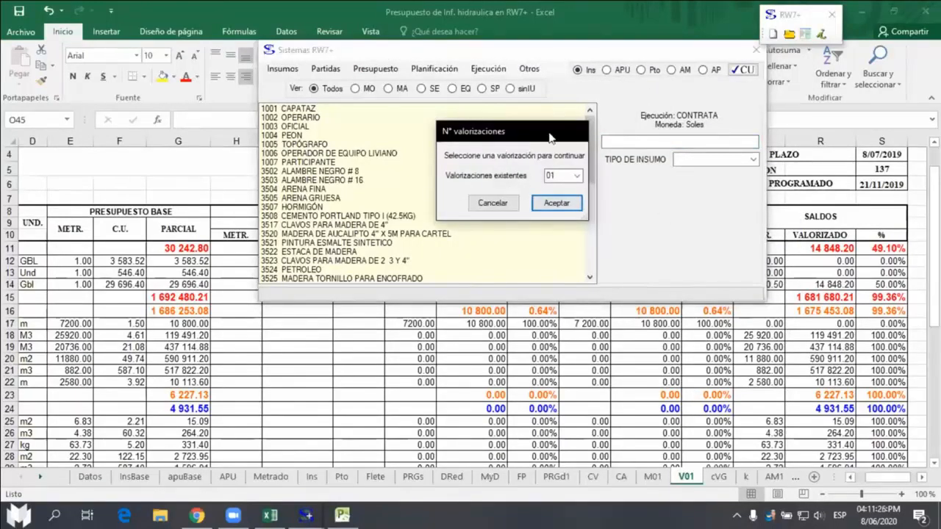
{"action": "left_click", "coordinate": [577, 176]}
{"action": "left_click", "coordinate": [566, 186]}
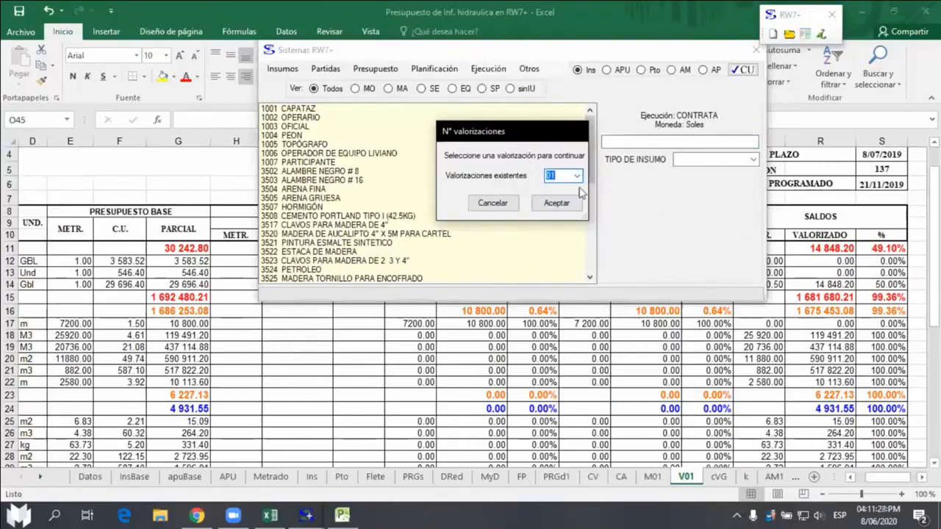
{"action": "left_click", "coordinate": [570, 205]}
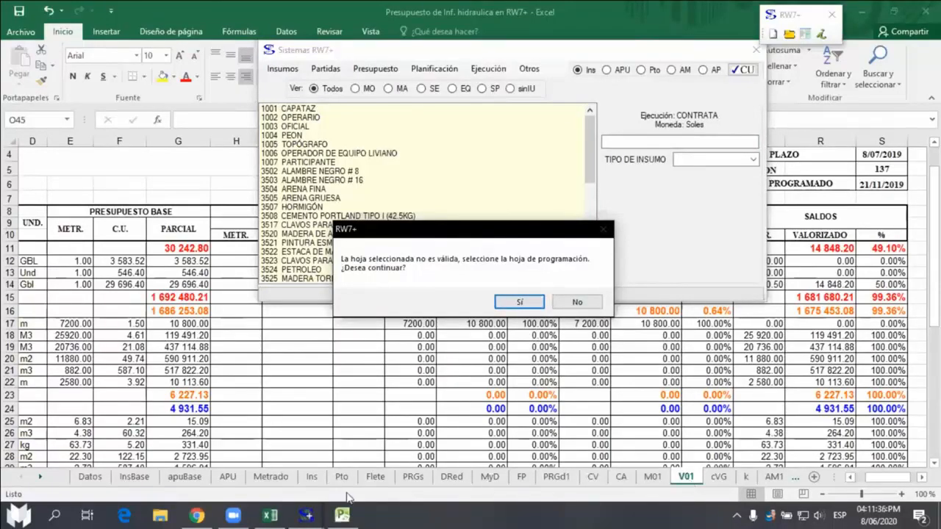
Step: Use the PRGs sheet as the programming source and generate the horizontal comparative calendar by month
{"action": "left_click", "coordinate": [414, 478]}
{"action": "left_click", "coordinate": [414, 478]}
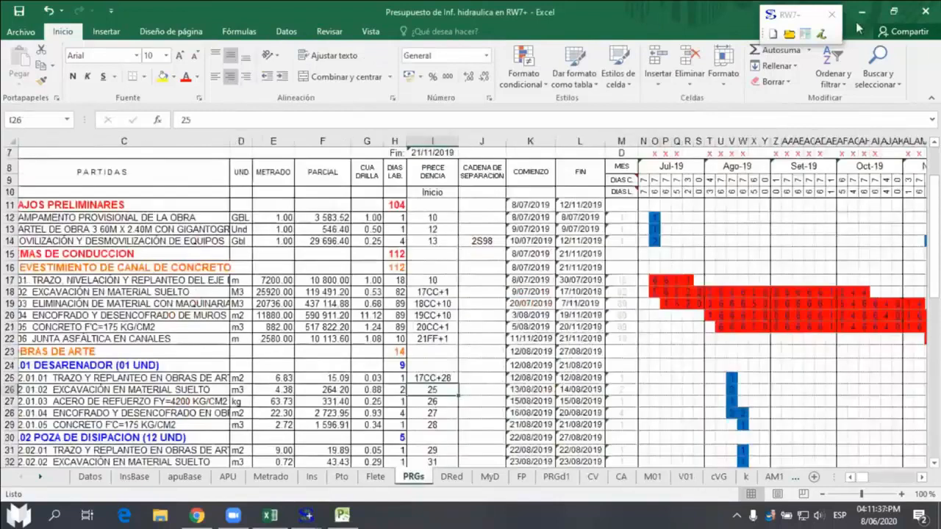
{"action": "left_click", "coordinate": [510, 303]}
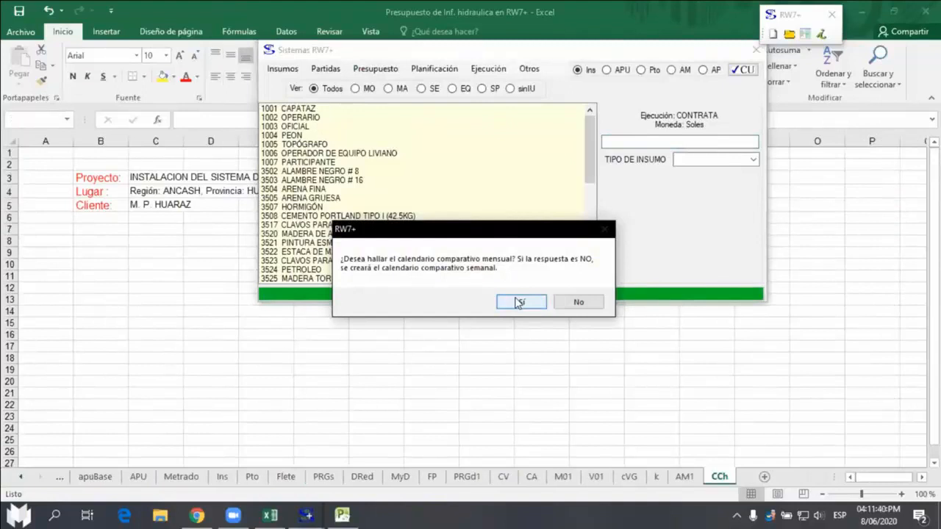
{"action": "left_click", "coordinate": [519, 303]}
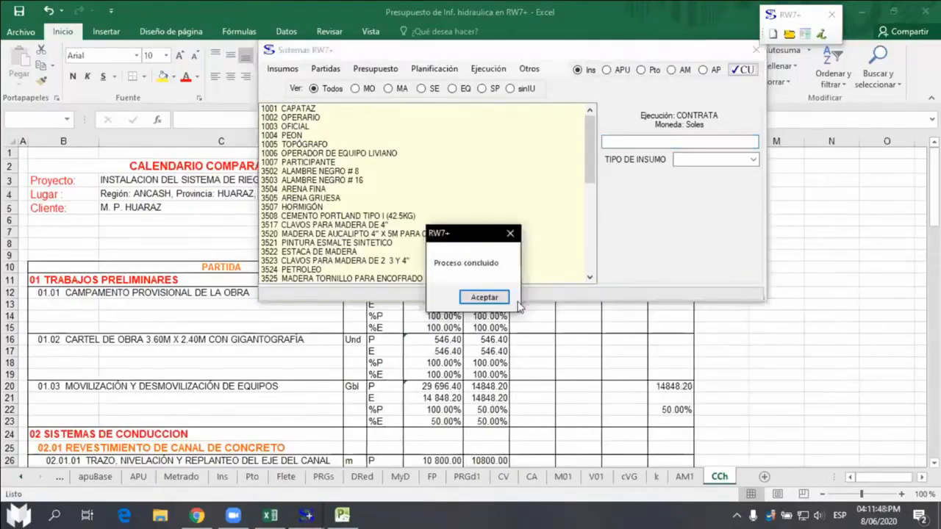
{"action": "left_click", "coordinate": [476, 299]}
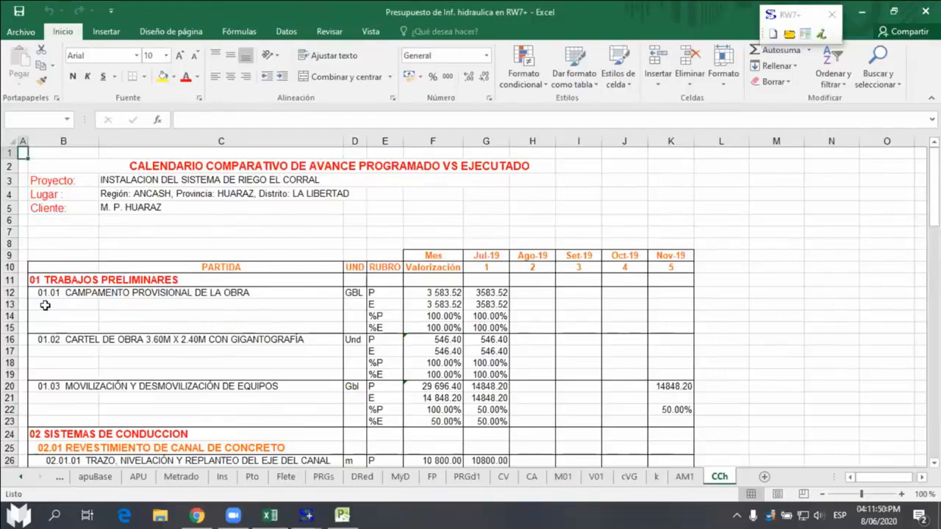
Step: Check the E, %P and %E rows of item 01.01 on the CCh sheet
{"action": "left_click", "coordinate": [384, 304]}
{"action": "left_click", "coordinate": [383, 316]}
{"action": "left_click", "coordinate": [384, 328]}
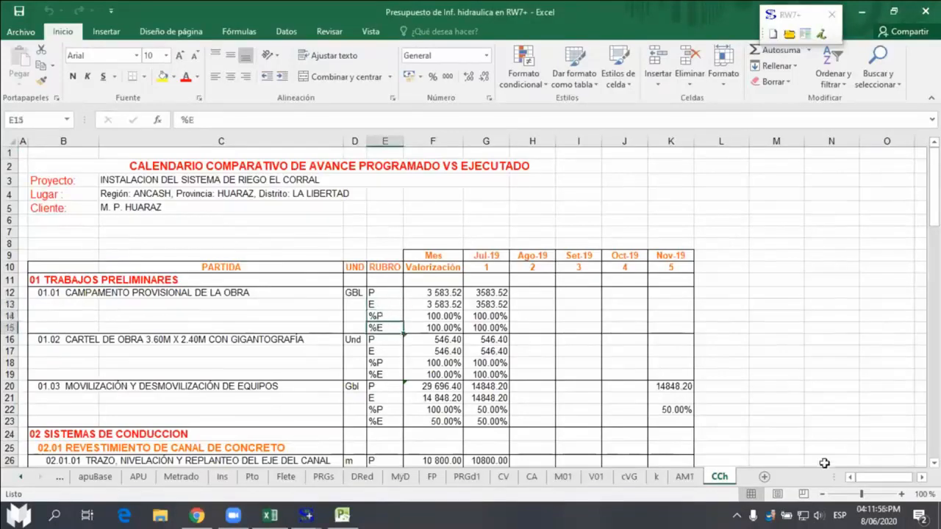
Step: Enlarge the CCh sheet to 120% and widen the Ago-19, Set-19 and Oct-19 columns so their programmed amounts fit
{"action": "left_click", "coordinate": [901, 494]}
{"action": "left_click", "coordinate": [901, 494]}
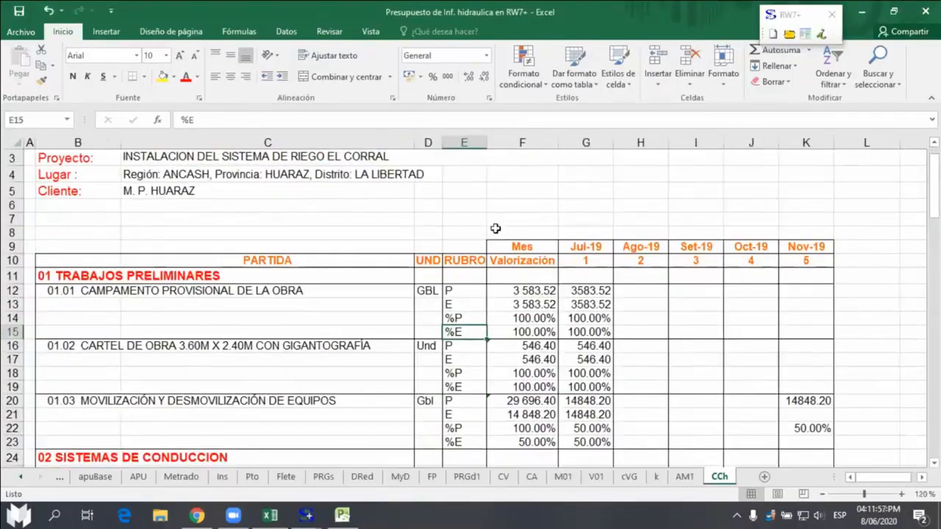
{"action": "scroll", "coordinate": [494, 227], "scroll_direction": "down", "scroll_amount": 9}
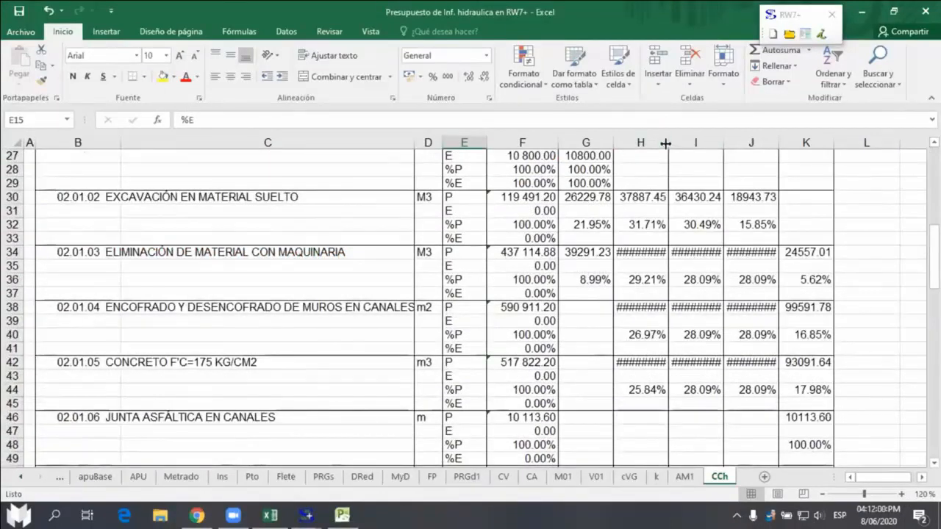
{"action": "left_click_drag", "start_coordinate": [668, 143], "coordinate": [801, 142]}
Step: Widen the Jul-19 and Nov-19 columns on CCh so the programmed totals in the progress summary fit
{"action": "scroll", "coordinate": [695, 275], "scroll_direction": "down", "scroll_amount": 8}
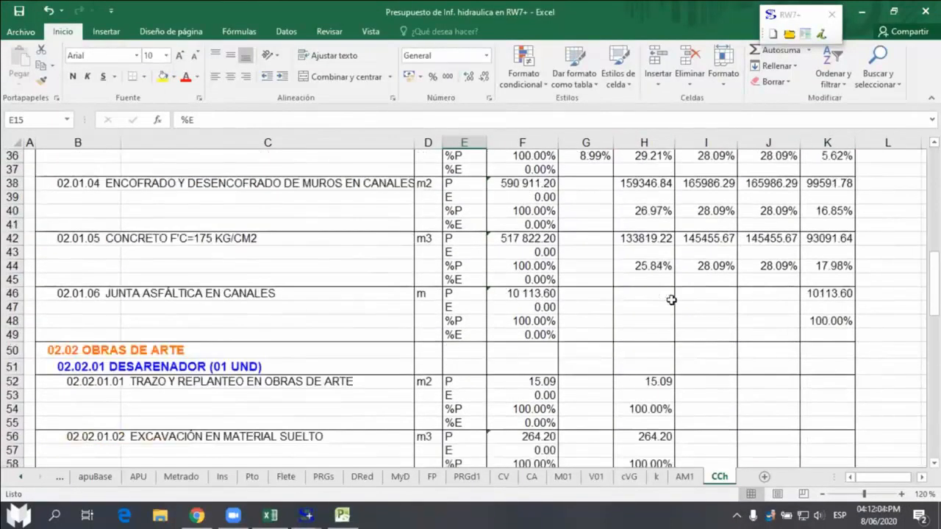
{"action": "scroll", "coordinate": [672, 298], "scroll_direction": "down", "scroll_amount": 10}
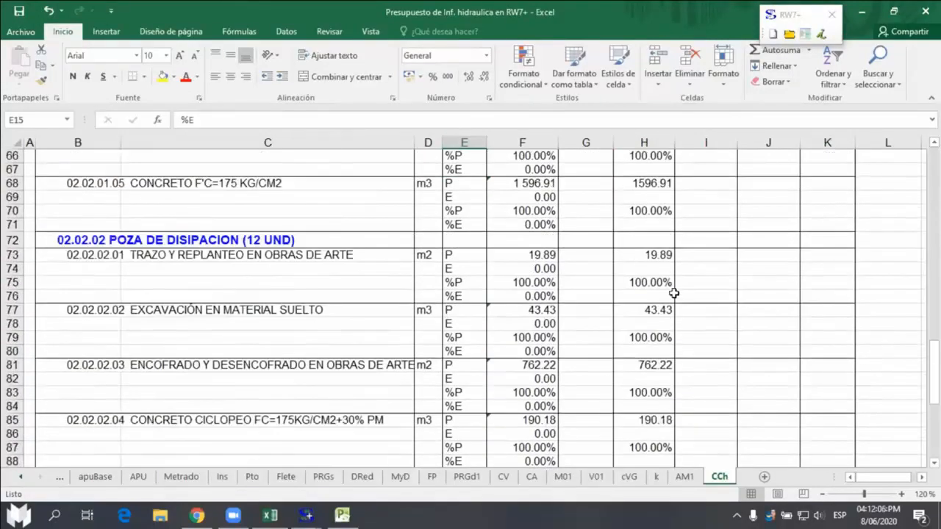
{"action": "left_click_drag", "start_coordinate": [449, 211], "coordinate": [637, 243]}
{"action": "scroll", "coordinate": [675, 308], "scroll_direction": "down", "scroll_amount": 1}
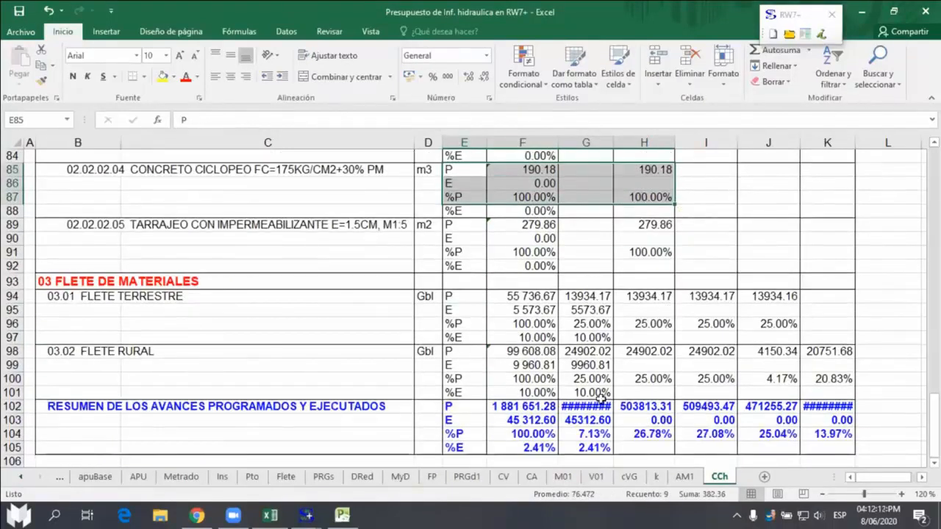
{"action": "left_click", "coordinate": [586, 406]}
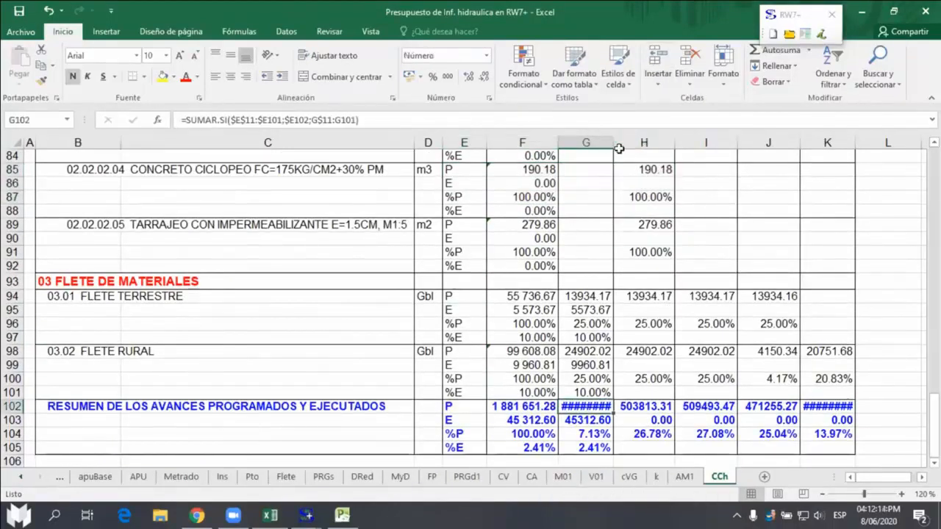
{"action": "left_click_drag", "start_coordinate": [613, 143], "coordinate": [621, 143]}
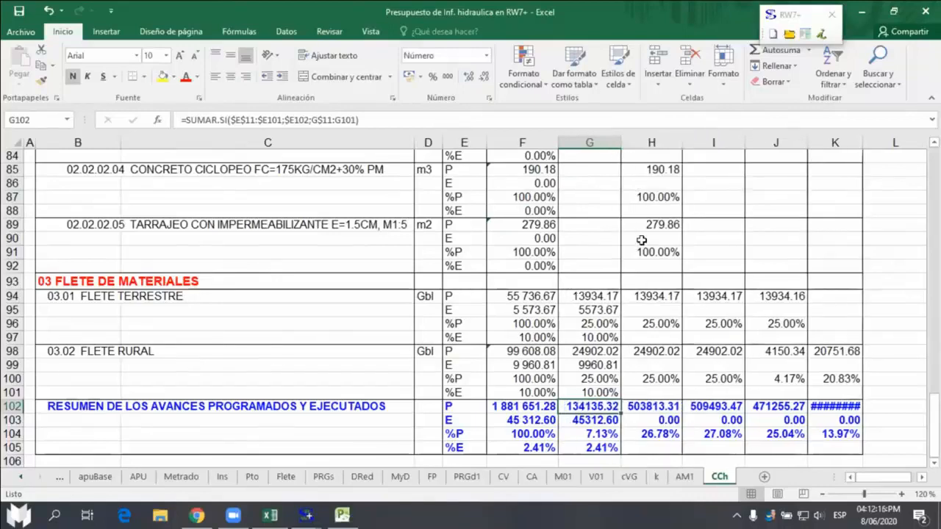
{"action": "scroll", "coordinate": [643, 250], "scroll_direction": "down", "scroll_amount": 2}
{"action": "left_click_drag", "start_coordinate": [864, 142], "coordinate": [869, 142]}
{"action": "scroll", "coordinate": [536, 337], "scroll_direction": "up", "scroll_amount": 11}
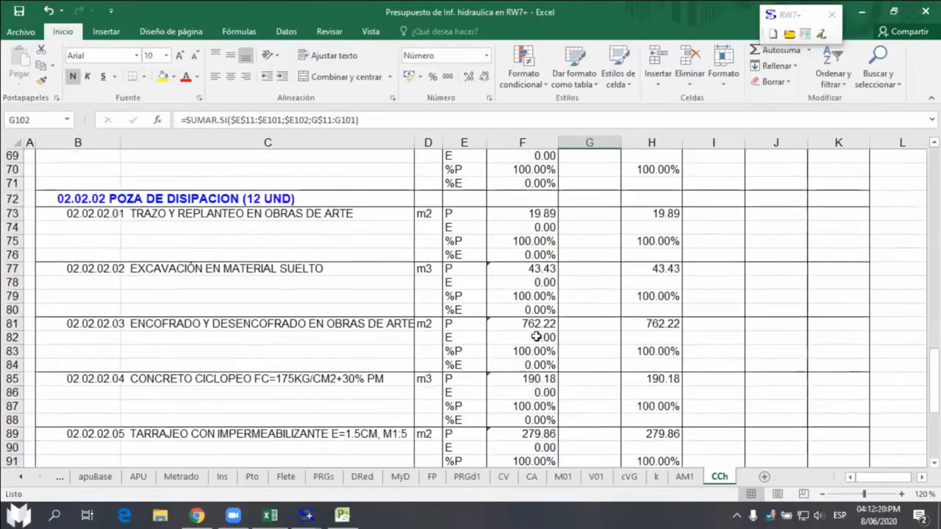
Step: Generate the monthly comparative calendar report in vertical format for valuation 01, using the PRGs sheet as the programming source
{"action": "left_click", "coordinate": [789, 33]}
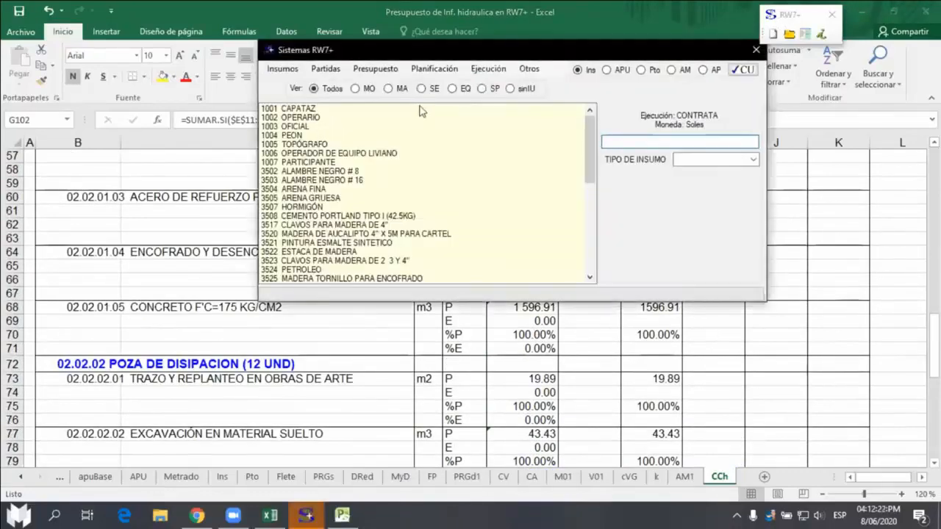
{"action": "left_click", "coordinate": [435, 69]}
{"action": "mouse_move", "coordinate": [477, 75]}
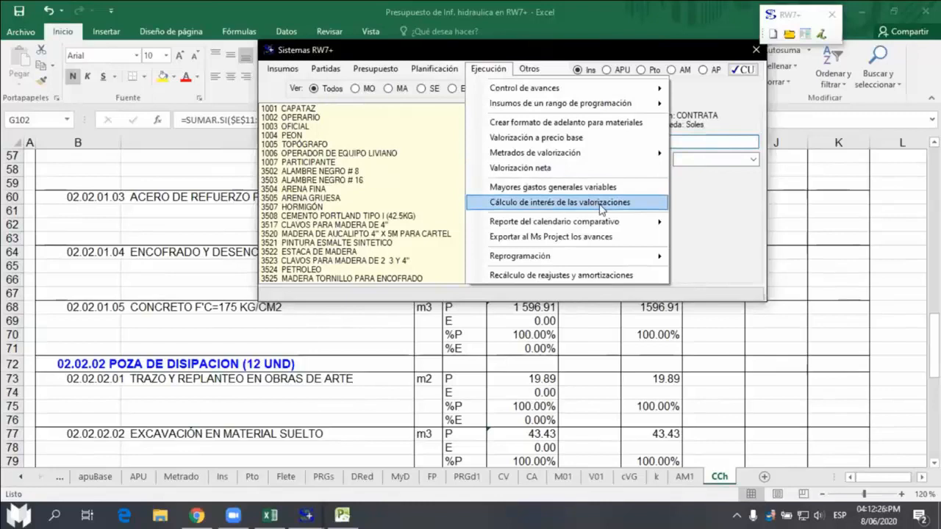
{"action": "mouse_move", "coordinate": [626, 224]}
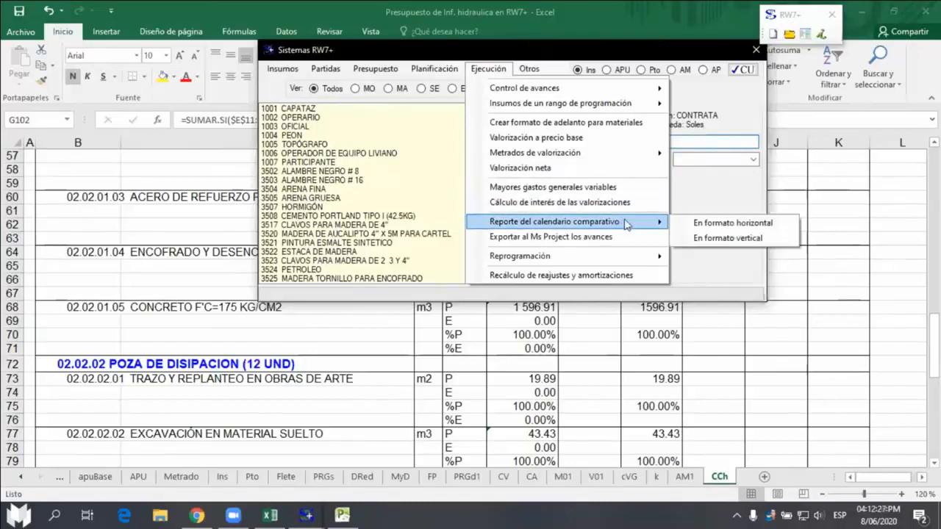
{"action": "left_click", "coordinate": [752, 239]}
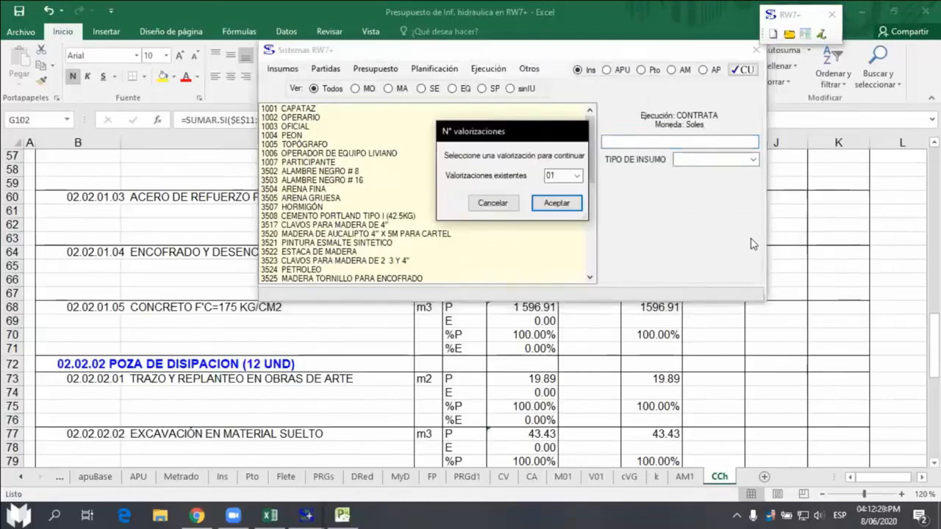
{"action": "left_click", "coordinate": [568, 203]}
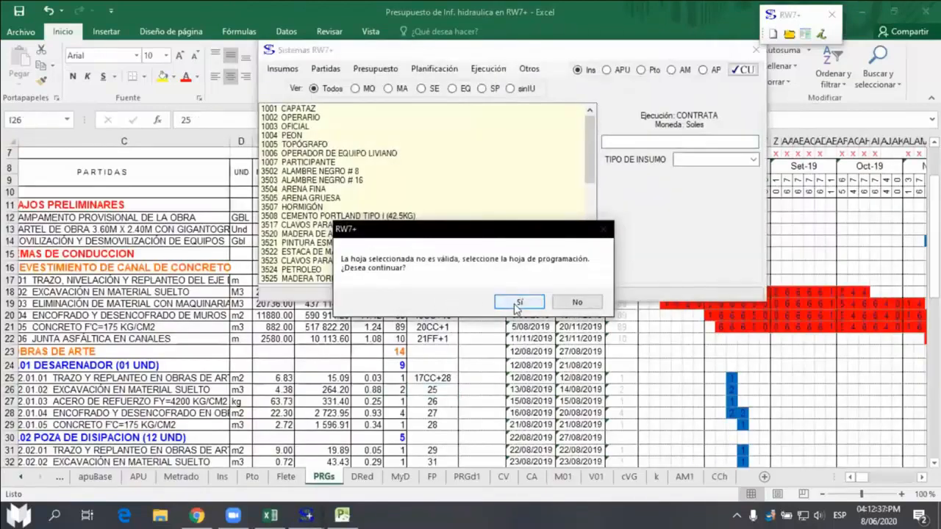
{"action": "left_click", "coordinate": [519, 303]}
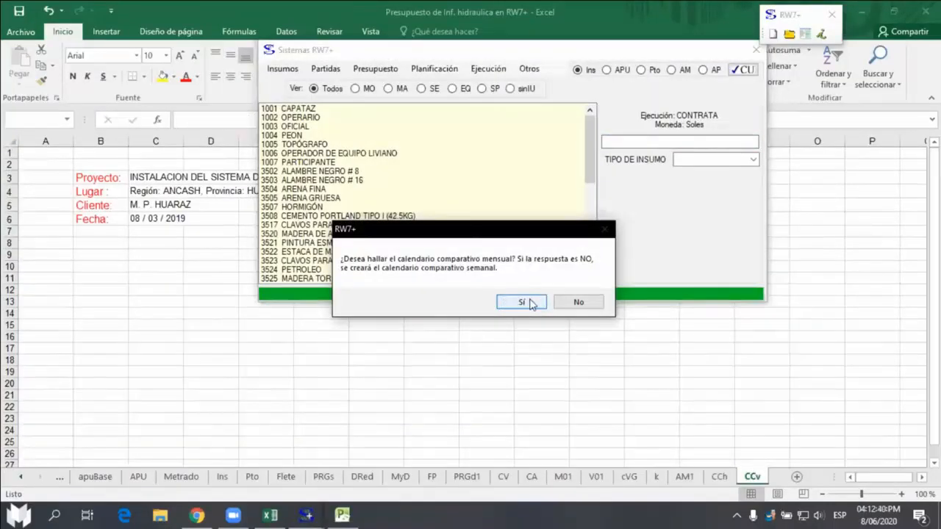
{"action": "left_click", "coordinate": [522, 302]}
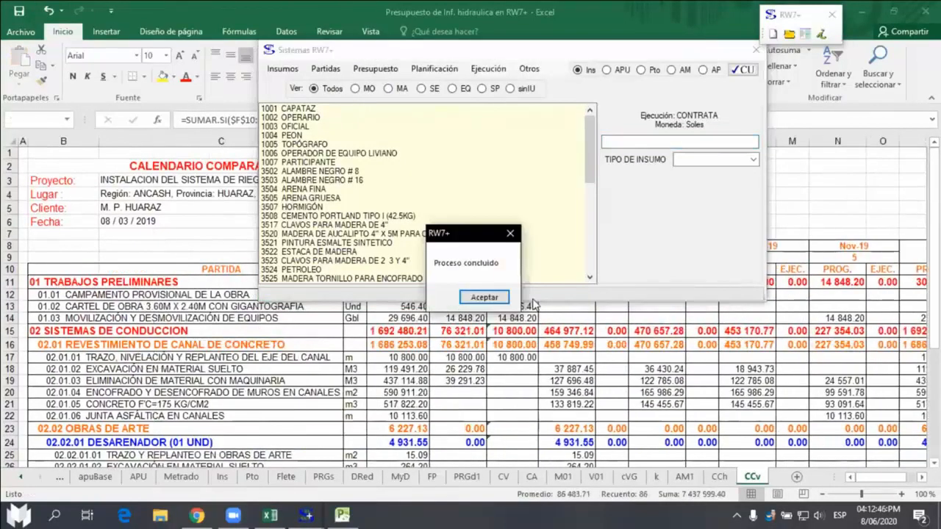
{"action": "left_click", "coordinate": [485, 298]}
Step: Examine the programmed and executed columns for each month and the progress summary rows on the CCv sheet
{"action": "scroll", "coordinate": [542, 367], "scroll_direction": "down", "scroll_amount": 7}
{"action": "scroll", "coordinate": [543, 368], "scroll_direction": "up", "scroll_amount": 5}
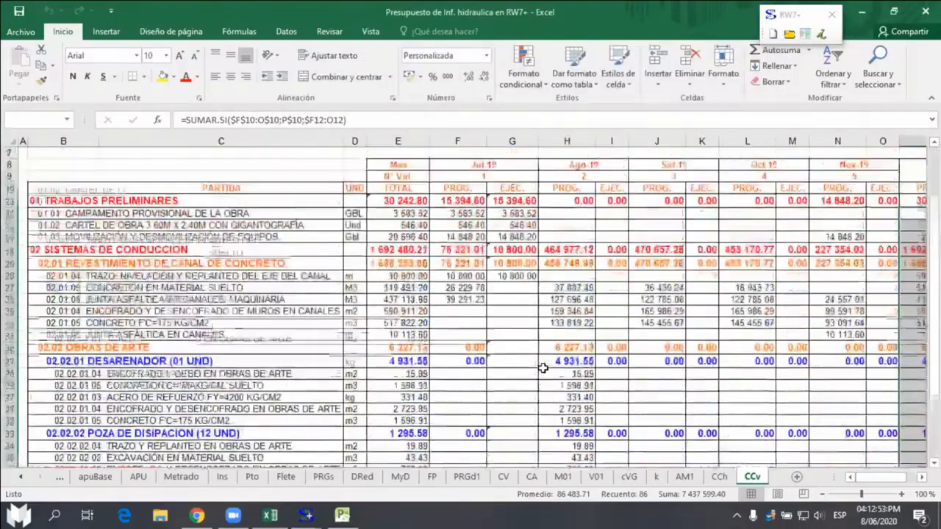
{"action": "scroll", "coordinate": [542, 368], "scroll_direction": "up", "scroll_amount": 2}
{"action": "left_click_drag", "start_coordinate": [452, 141], "coordinate": [513, 149]}
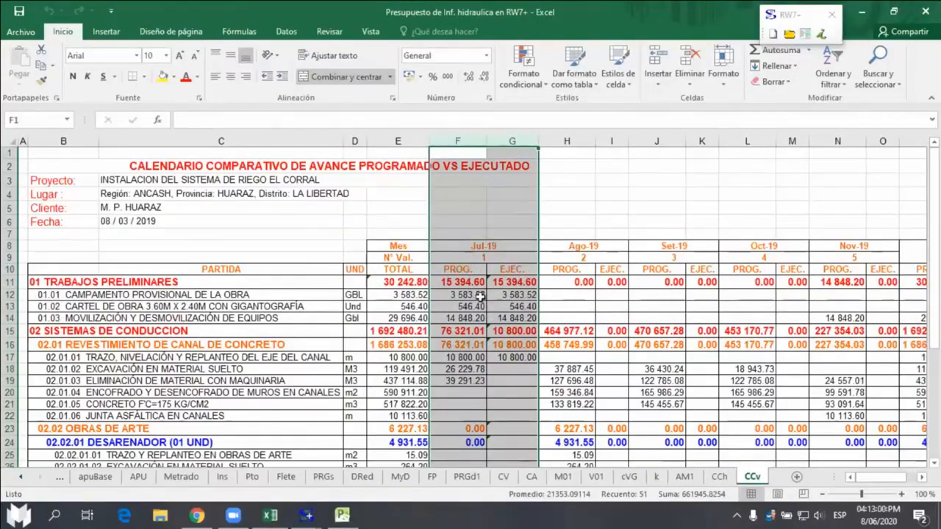
{"action": "left_click_drag", "start_coordinate": [566, 141], "coordinate": [703, 144]}
{"action": "scroll", "coordinate": [631, 292], "scroll_direction": "down", "scroll_amount": 5}
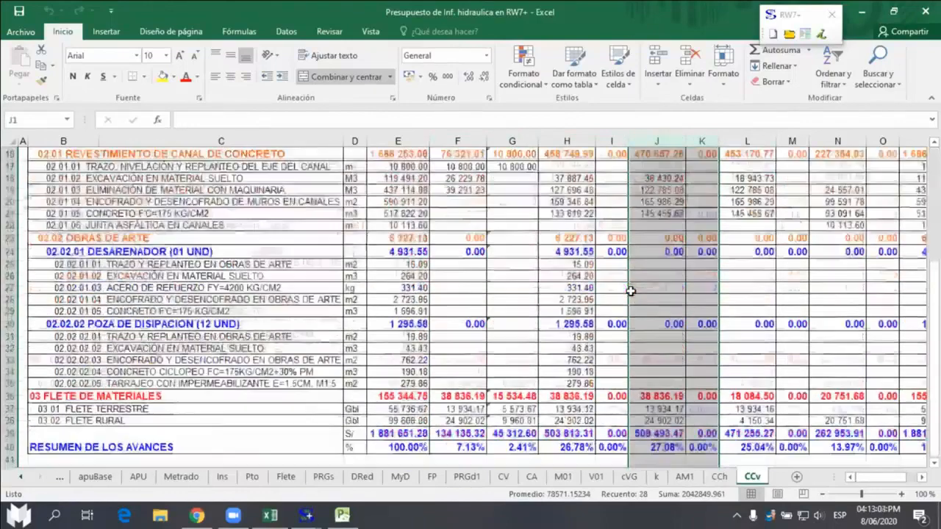
{"action": "scroll", "coordinate": [631, 291], "scroll_direction": "down", "scroll_amount": 2}
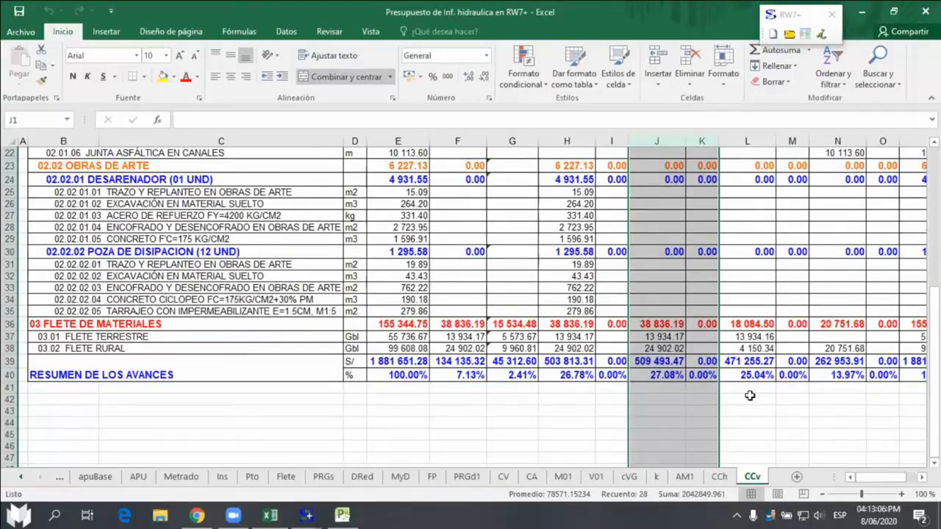
{"action": "scroll", "coordinate": [749, 396], "scroll_direction": "up", "scroll_amount": 7}
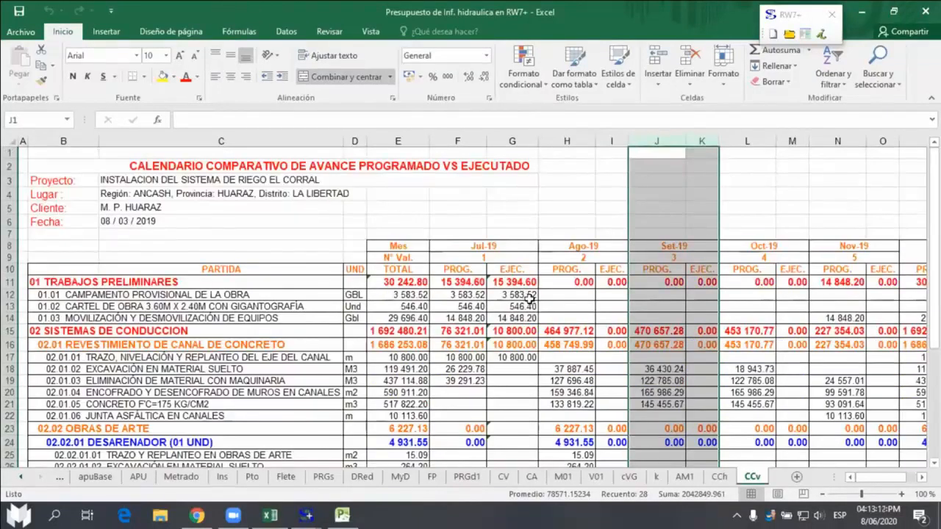
{"action": "left_click", "coordinate": [658, 220]}
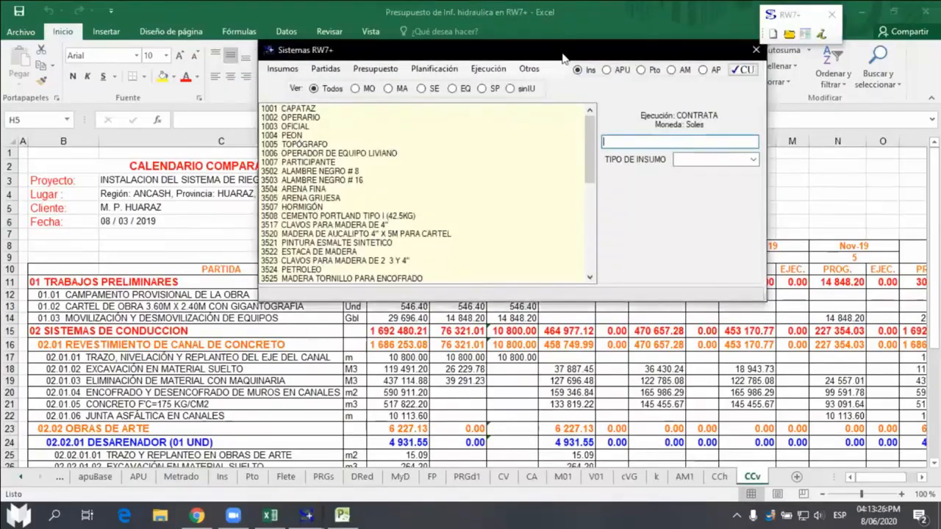
Step: Start exporting the progress to MS Project and accept the requests for the open programming file and the valuation sheet
{"action": "left_click_drag", "start_coordinate": [563, 57], "coordinate": [568, 102]}
{"action": "left_click", "coordinate": [488, 114]}
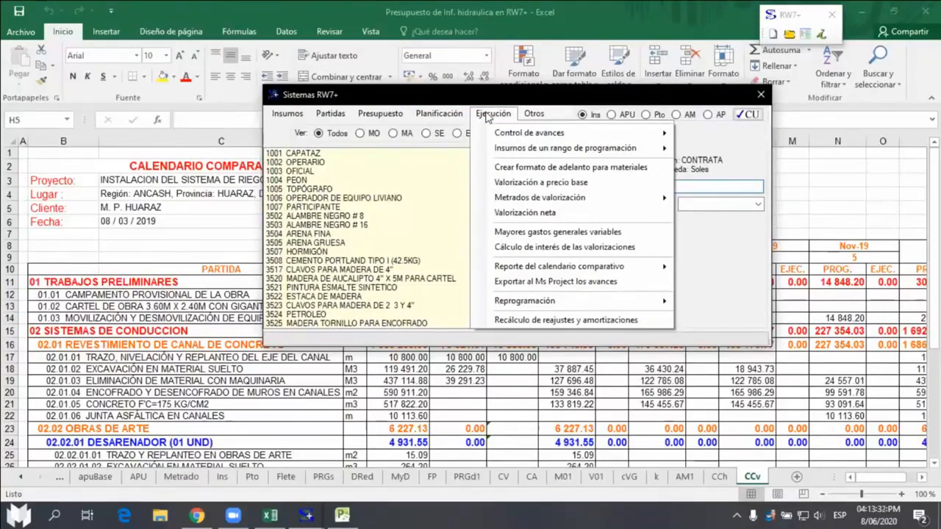
{"action": "mouse_move", "coordinate": [625, 272]}
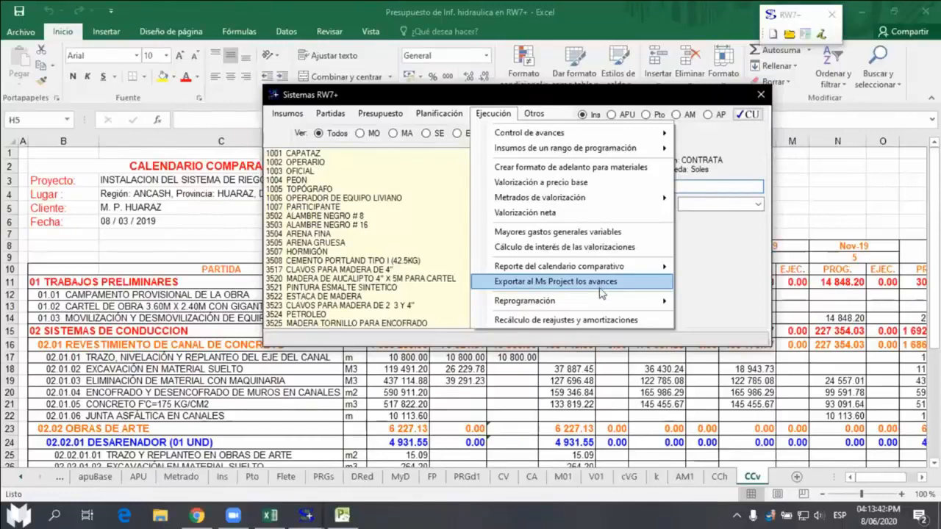
{"action": "left_click", "coordinate": [577, 282]}
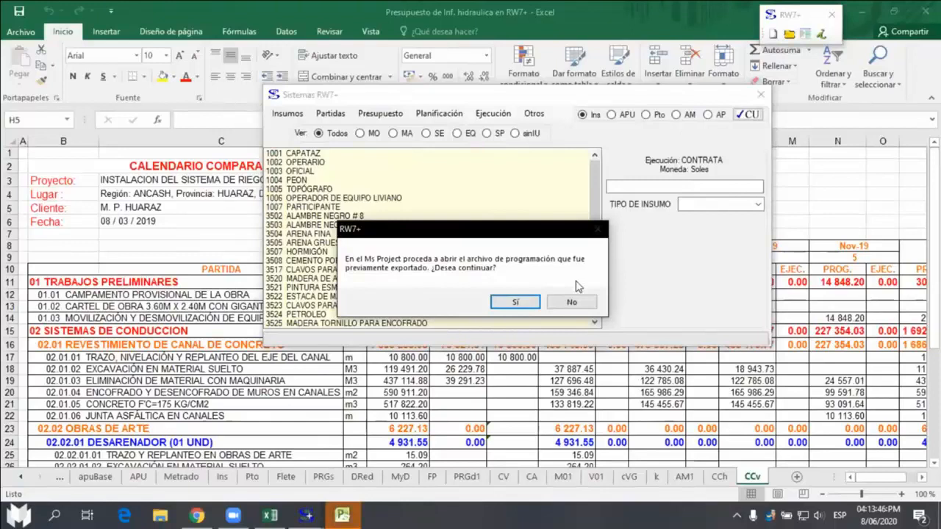
{"action": "left_click", "coordinate": [343, 516]}
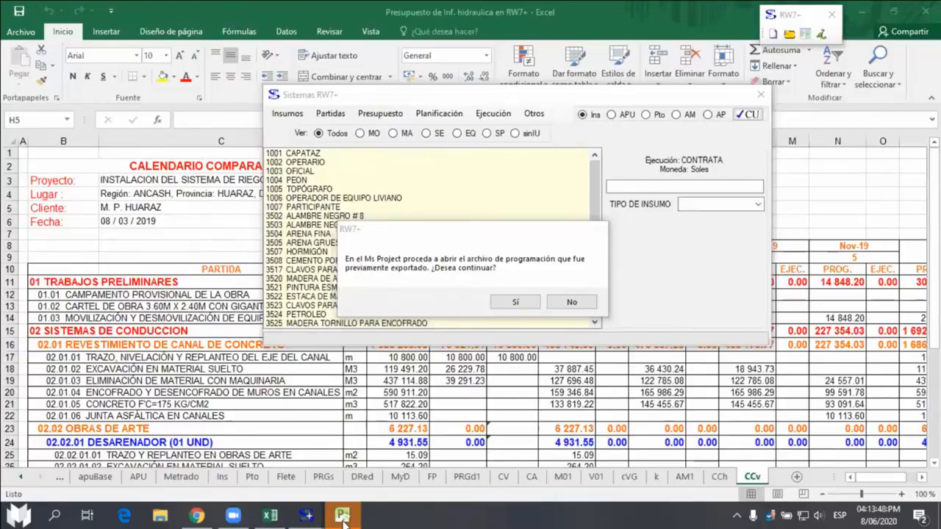
{"action": "left_click", "coordinate": [516, 302]}
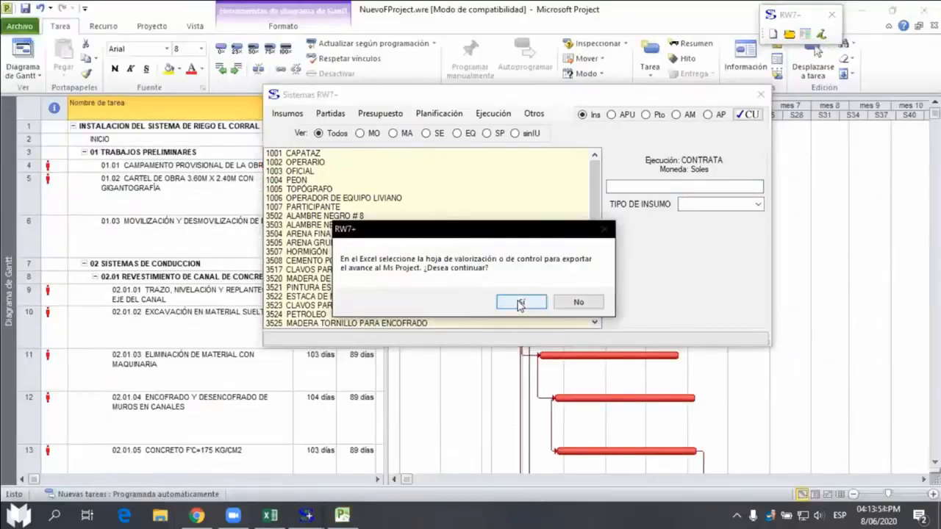
{"action": "left_click", "coordinate": [520, 305]}
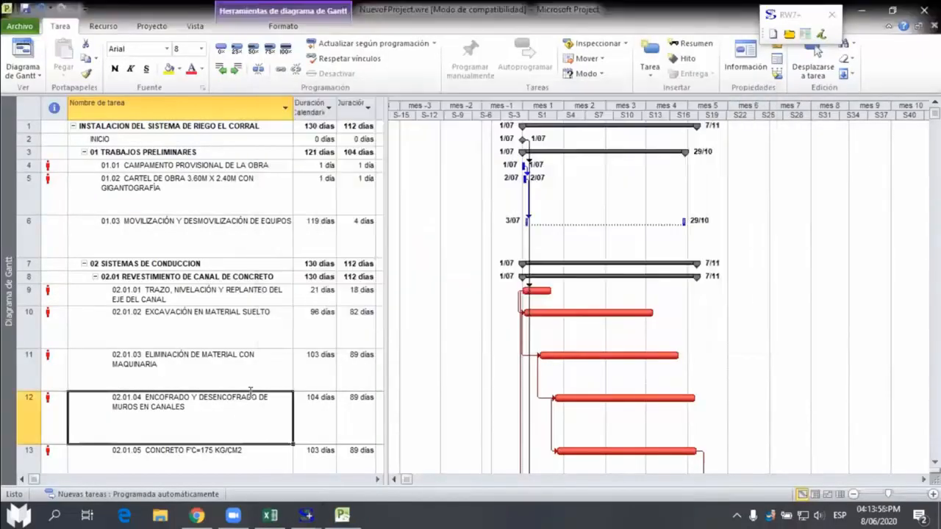
Step: Switch to Excel, select the V01 valuation sheet as the progress source and run the export to MS Project
{"action": "left_click", "coordinate": [270, 516]}
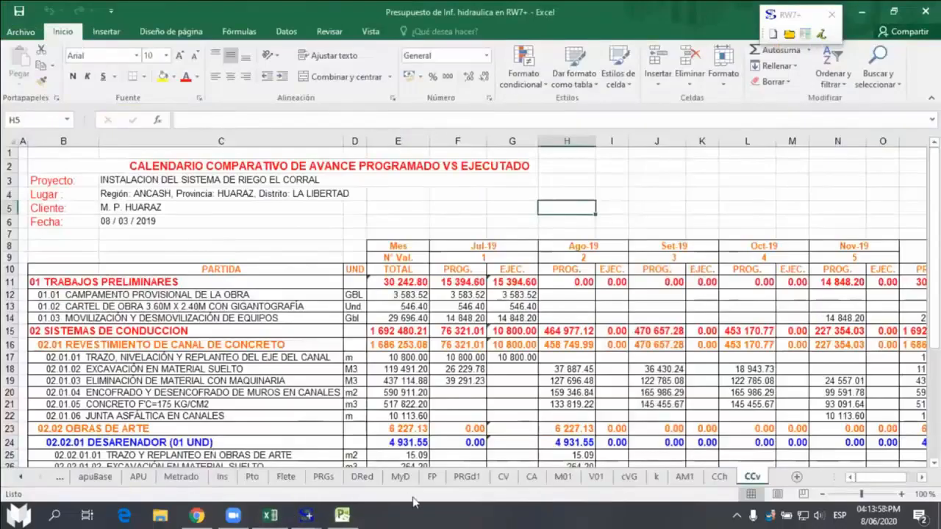
{"action": "left_click", "coordinate": [595, 477]}
{"action": "scroll", "coordinate": [669, 211], "scroll_direction": "down", "scroll_amount": 6}
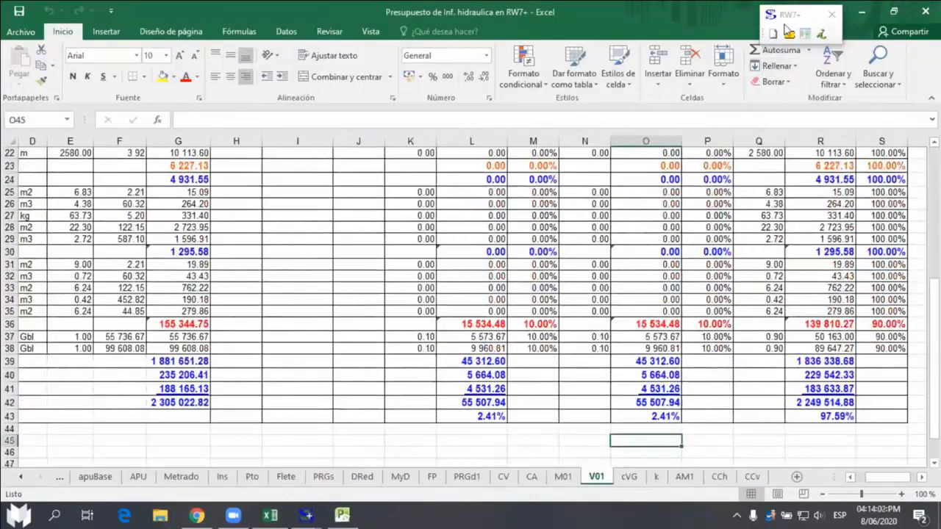
{"action": "left_click", "coordinate": [771, 33]}
{"action": "left_click", "coordinate": [531, 301]}
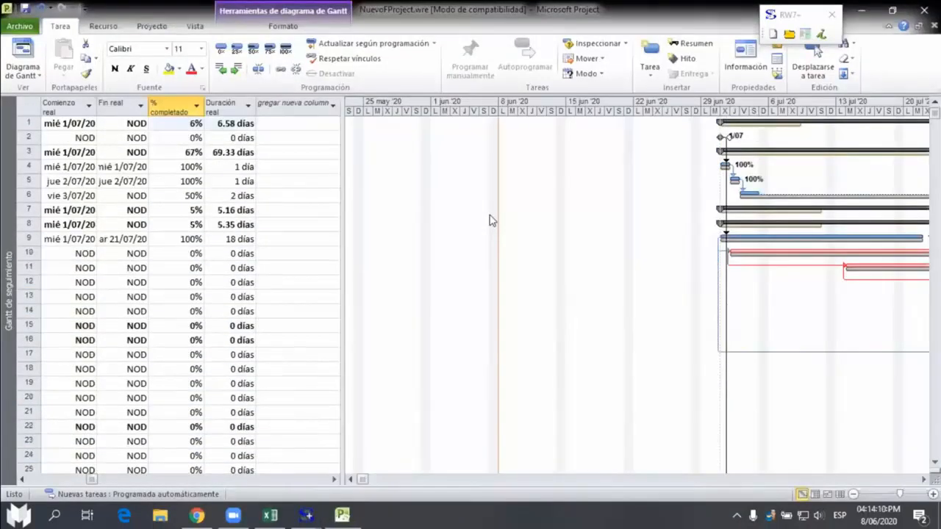
Step: Widen the Tracking Gantt's table area and its task name column, and review the progress bars from July to August
{"action": "left_click", "coordinate": [24, 480]}
{"action": "left_click_drag", "start_coordinate": [343, 269], "coordinate": [468, 268]}
{"action": "left_click_drag", "start_coordinate": [128, 106], "coordinate": [259, 114]}
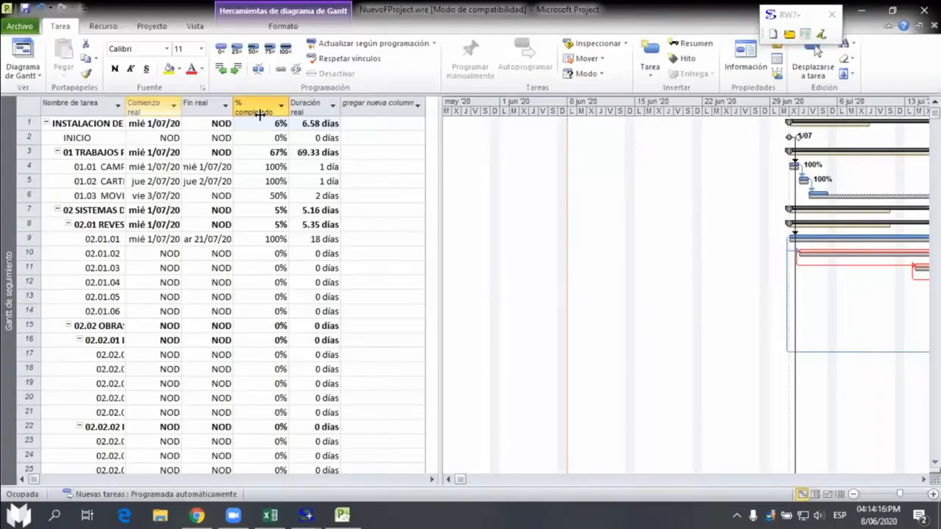
{"action": "left_click", "coordinate": [924, 480]}
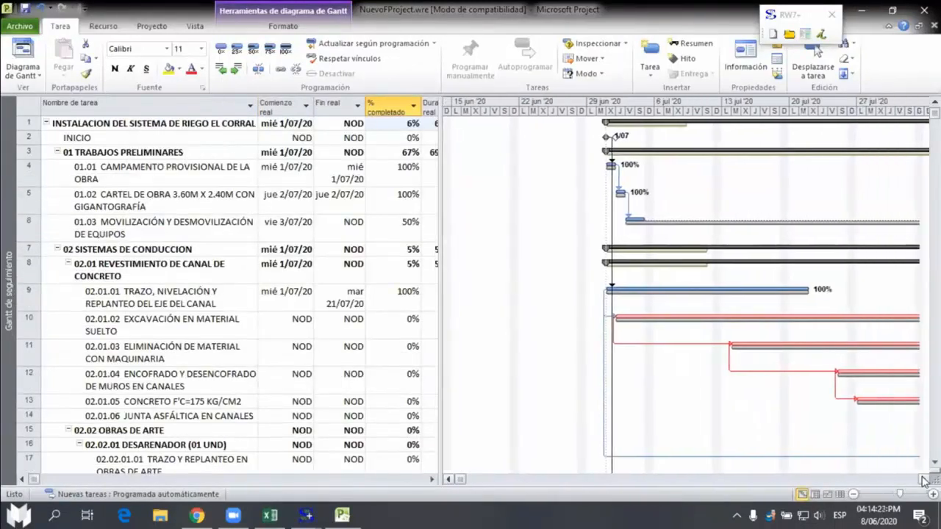
{"action": "left_click", "coordinate": [924, 480]}
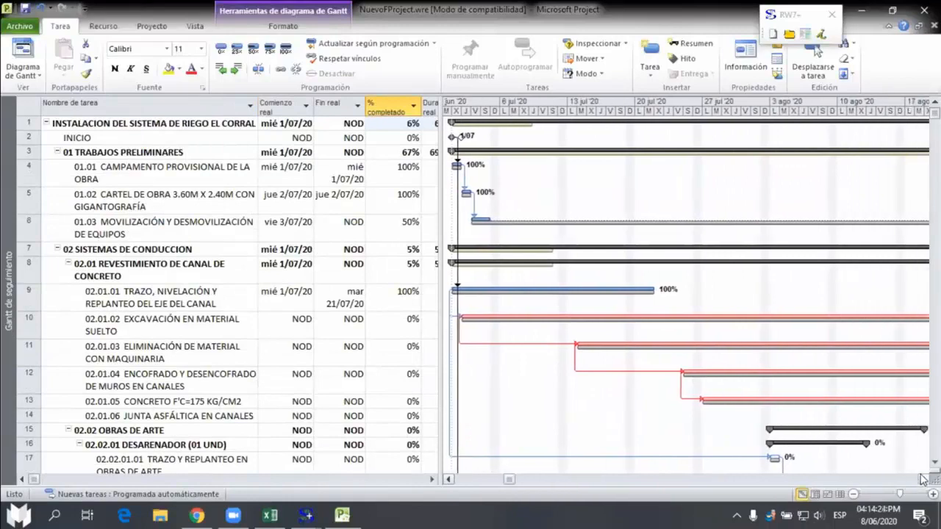
{"action": "scroll", "coordinate": [897, 379], "scroll_direction": "down", "scroll_amount": 3}
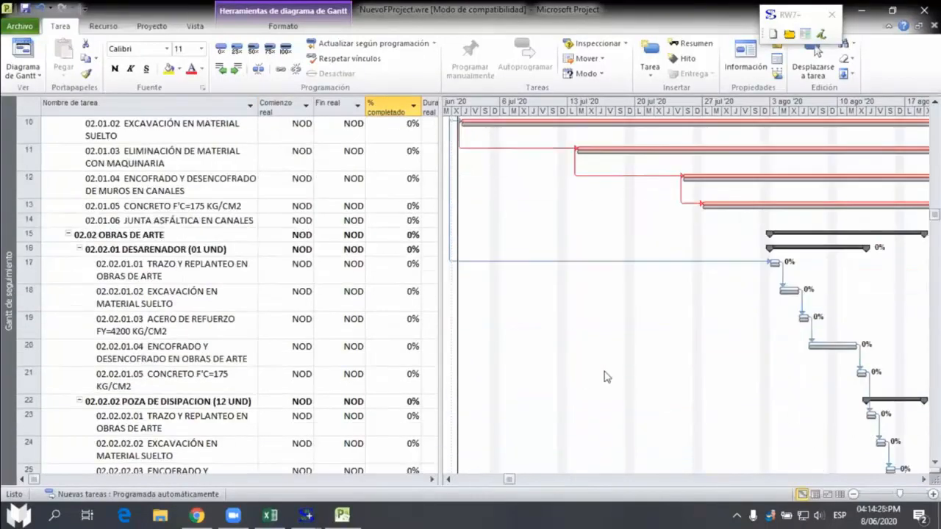
Step: Review the remaining tasks and their progress bars across the timeline in the tracking Gantt chart
{"action": "scroll", "coordinate": [606, 376], "scroll_direction": "down", "scroll_amount": 3}
{"action": "left_click", "coordinate": [924, 480]}
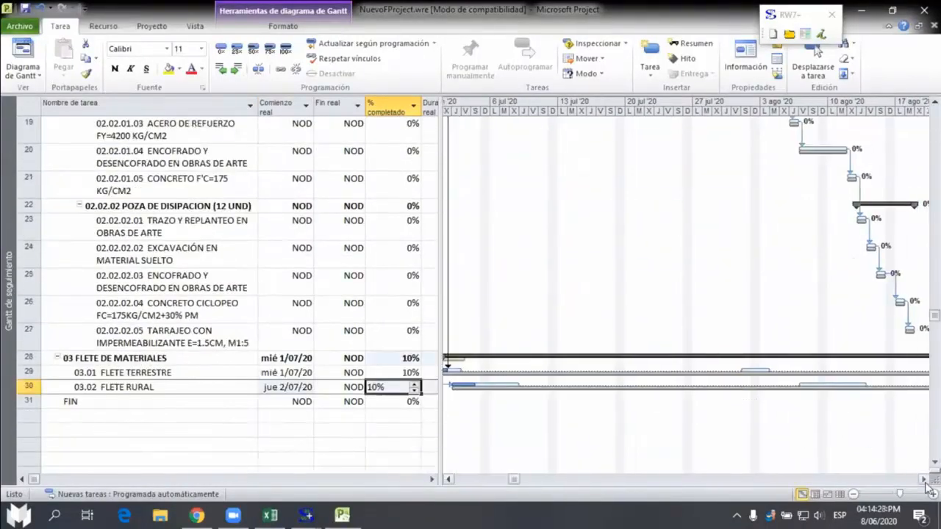
{"action": "left_click", "coordinate": [925, 481]}
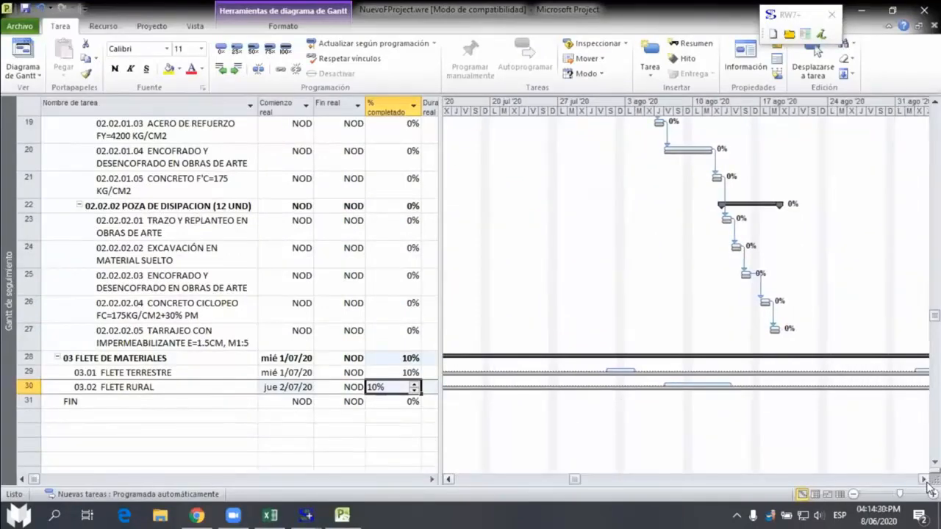
{"action": "scroll", "coordinate": [928, 487], "scroll_direction": "up", "scroll_amount": 5}
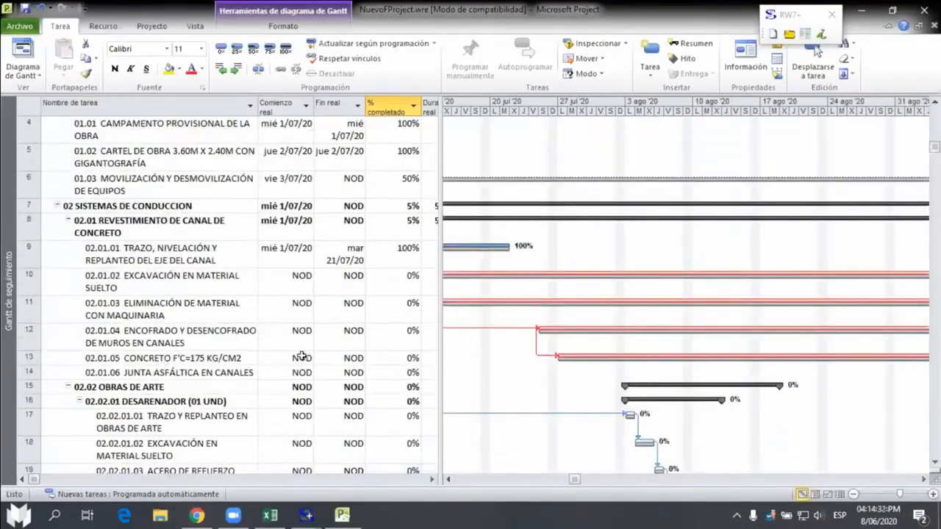
Step: Switch to the Excel budget workbook and generate the RW7+ net valuation for July 2019, with direct advance and June 2019 as the known index month
{"action": "left_click", "coordinate": [272, 516]}
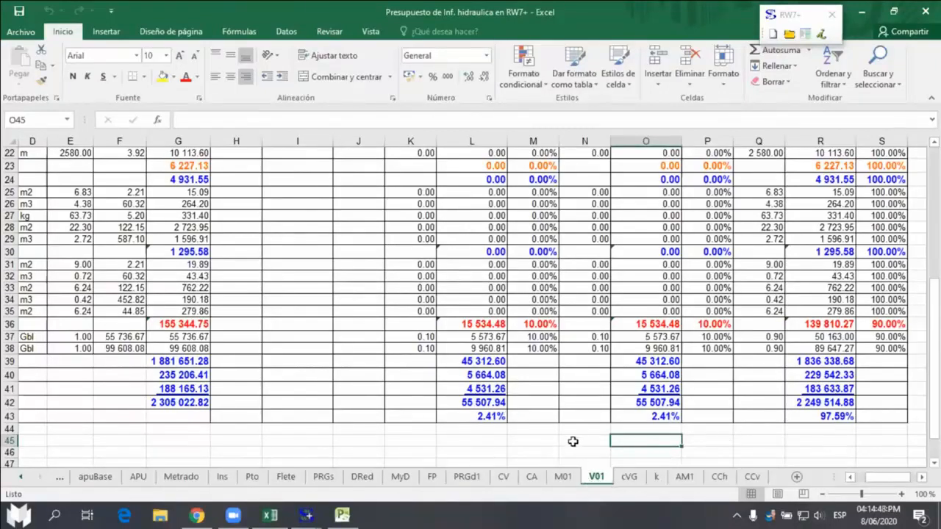
{"action": "left_click", "coordinate": [573, 441]}
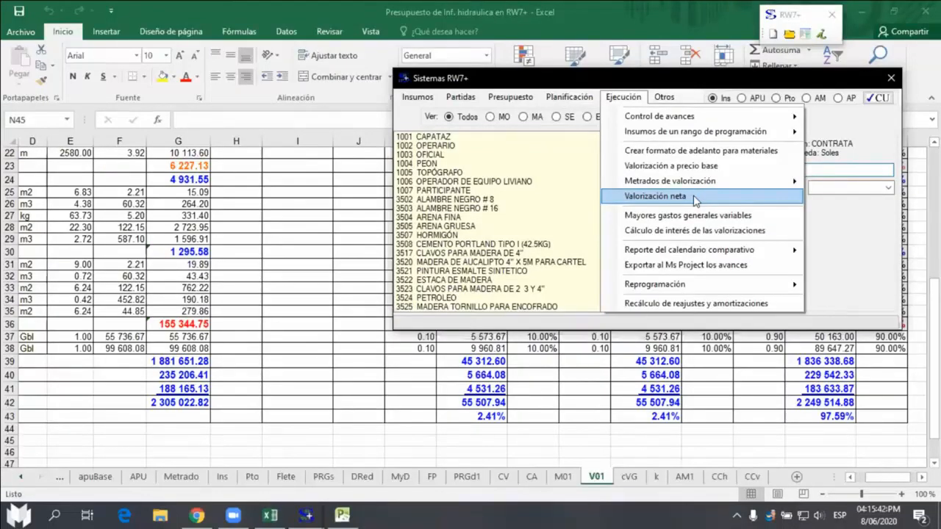
{"action": "left_click", "coordinate": [695, 200]}
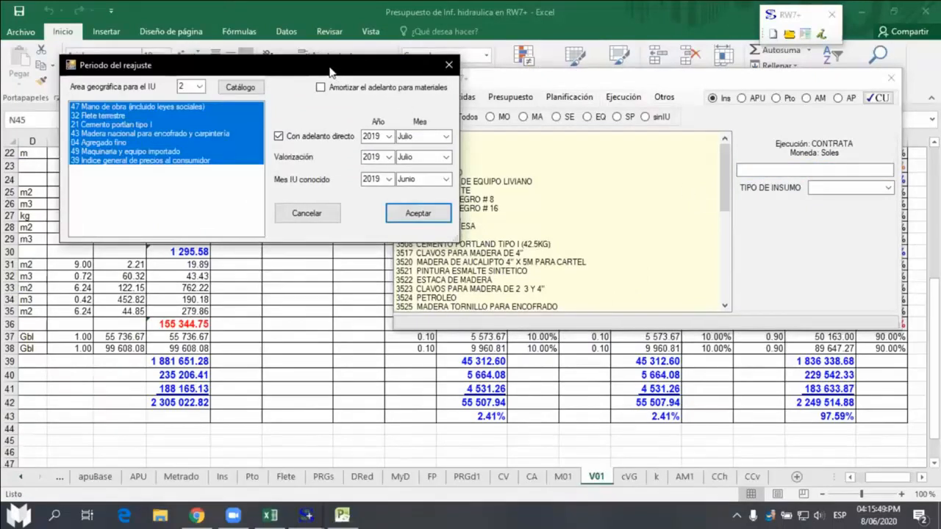
{"action": "left_click_drag", "start_coordinate": [331, 71], "coordinate": [468, 73]}
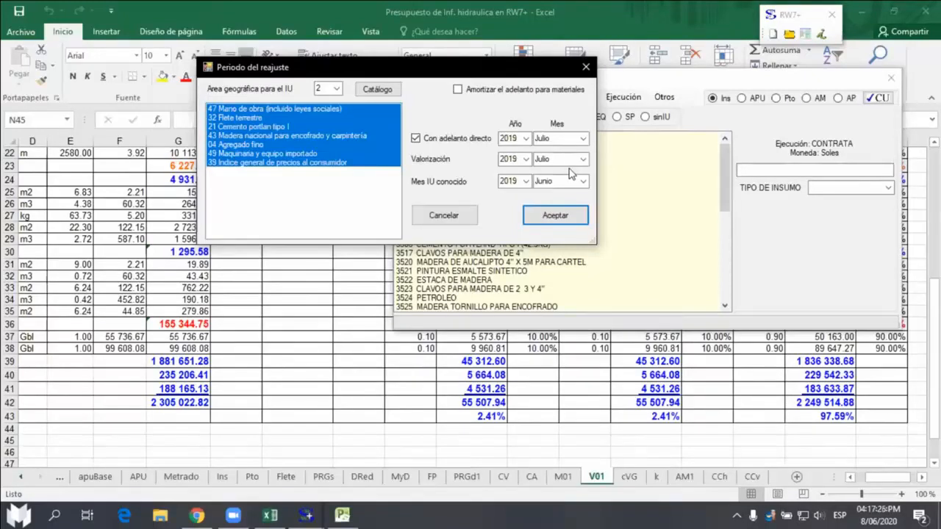
{"action": "left_click", "coordinate": [585, 182]}
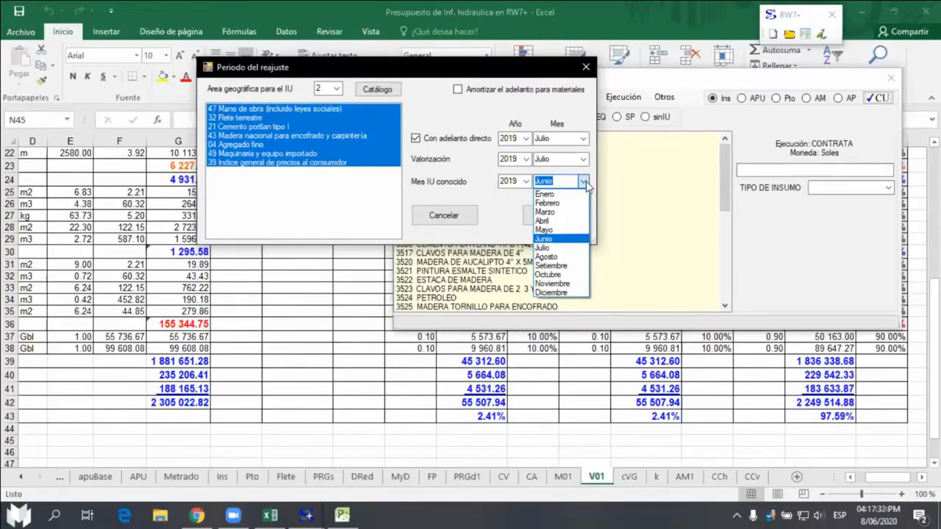
{"action": "left_click", "coordinate": [594, 176]}
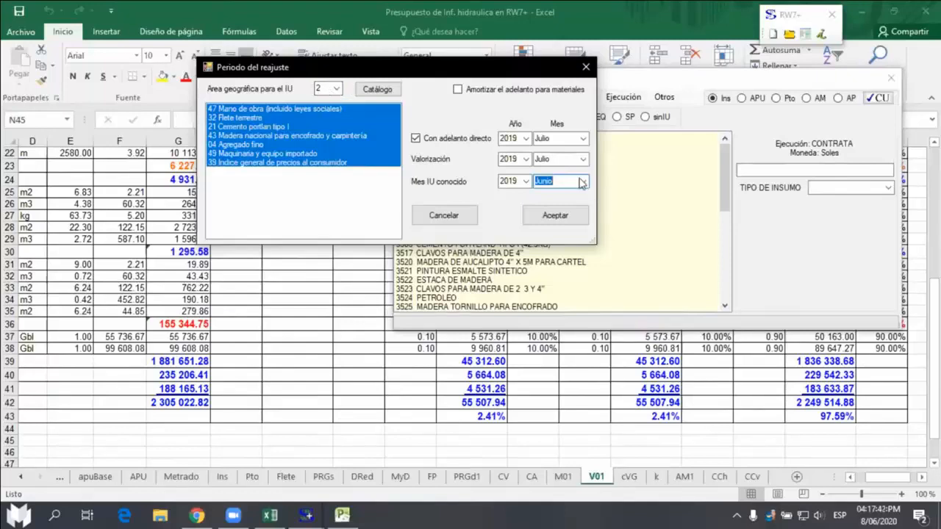
{"action": "left_click", "coordinate": [556, 217]}
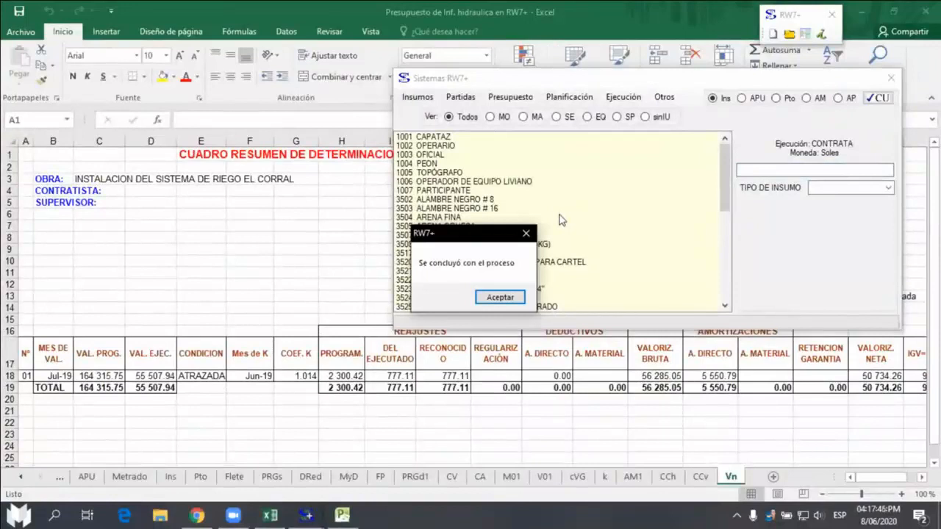
{"action": "left_click", "coordinate": [500, 299]}
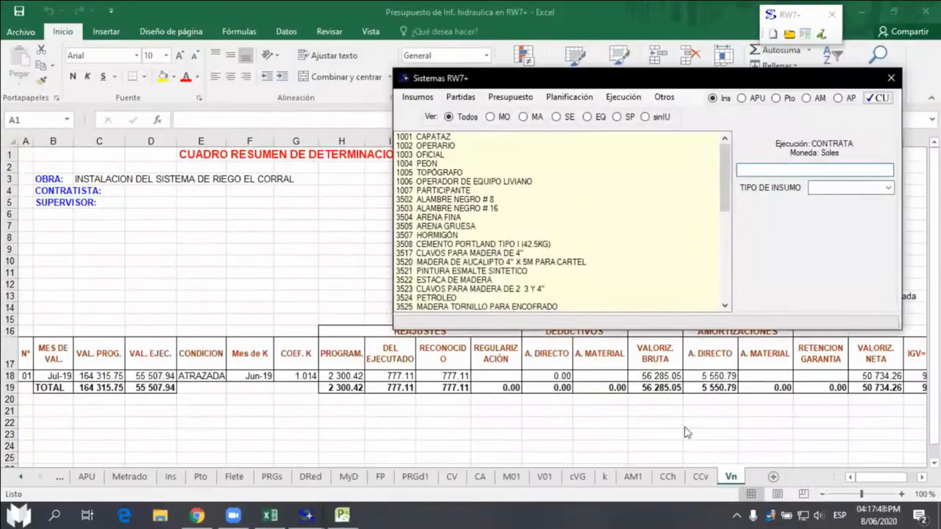
{"action": "left_click", "coordinate": [869, 376]}
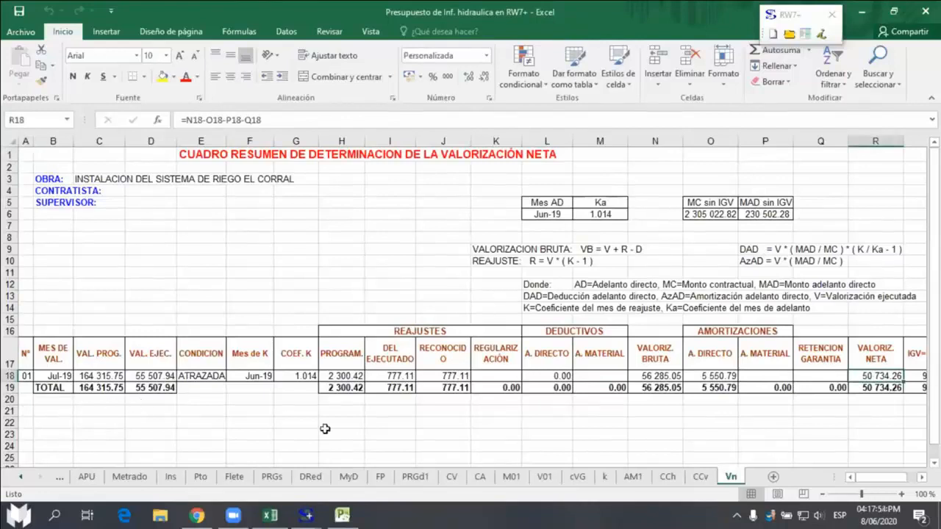
Step: Open the k sheet and look over its unified index and weighted index tables
{"action": "left_click", "coordinate": [604, 477]}
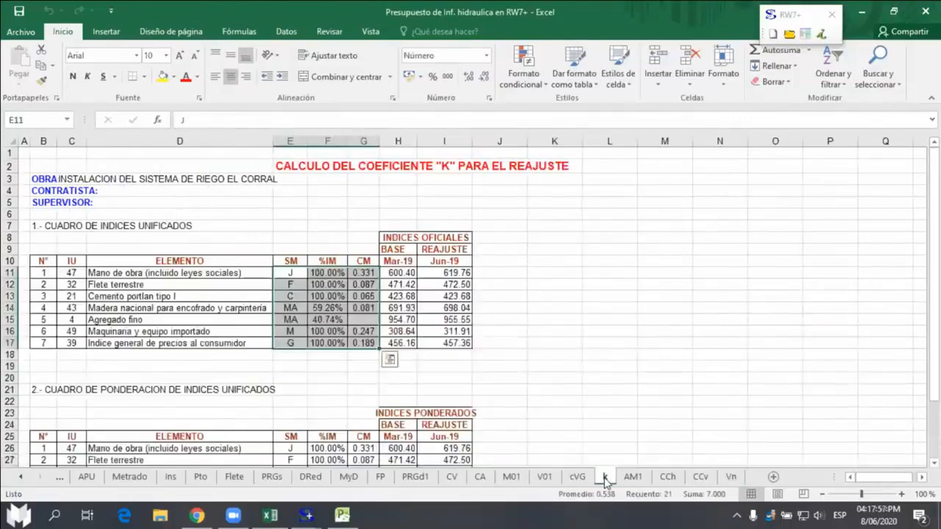
{"action": "left_click", "coordinate": [583, 354]}
{"action": "scroll", "coordinate": [585, 354], "scroll_direction": "down", "scroll_amount": 1}
{"action": "scroll", "coordinate": [585, 355], "scroll_direction": "down", "scroll_amount": 2}
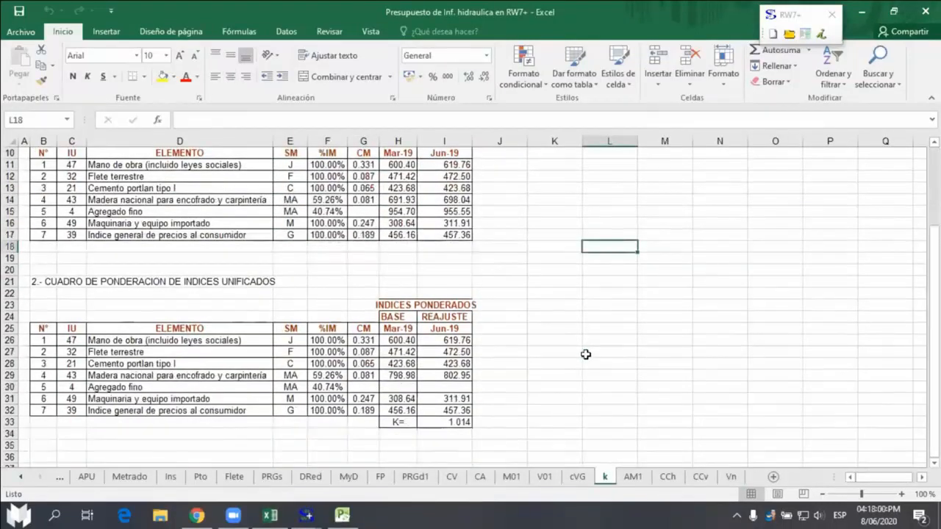
{"action": "scroll", "coordinate": [585, 354], "scroll_direction": "up", "scroll_amount": 1}
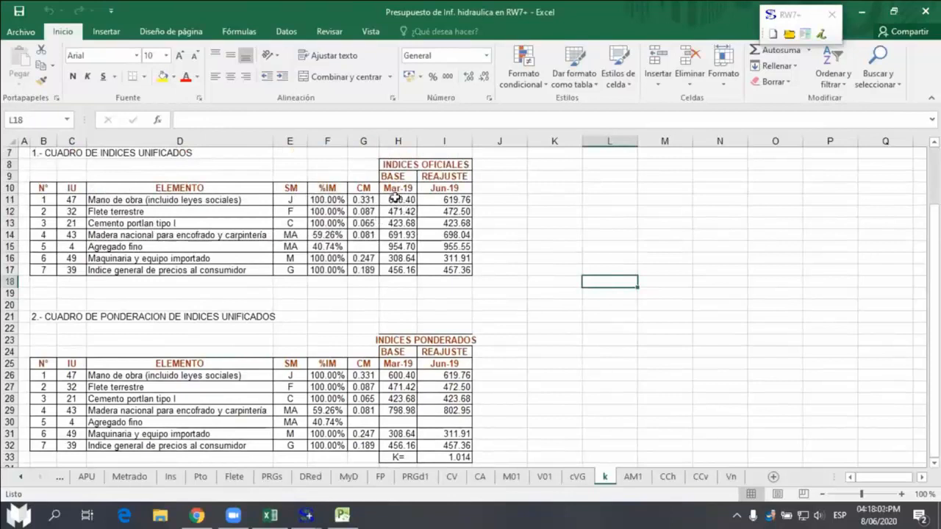
Step: Examine the official base and adjustment indices of each element in H11:I17 of the k sheet
{"action": "left_click_drag", "start_coordinate": [397, 200], "coordinate": [456, 269]}
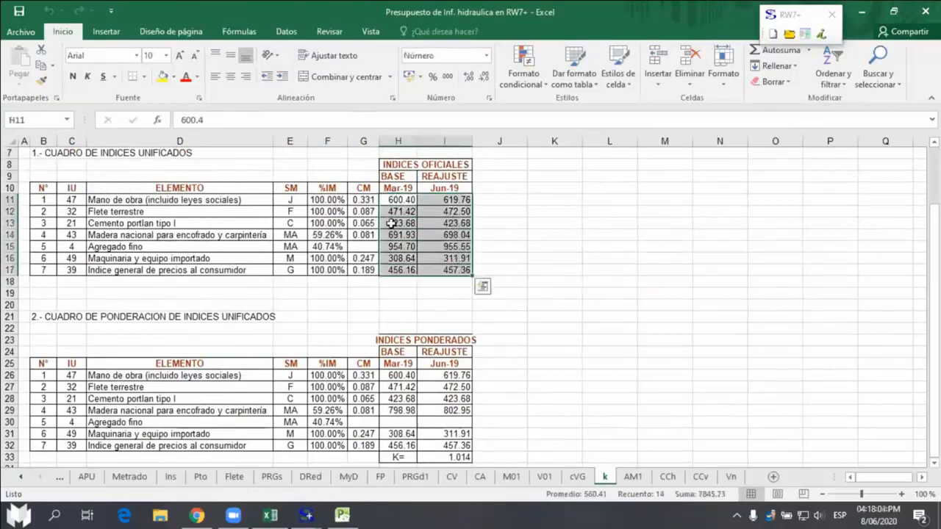
{"action": "left_click", "coordinate": [397, 190]}
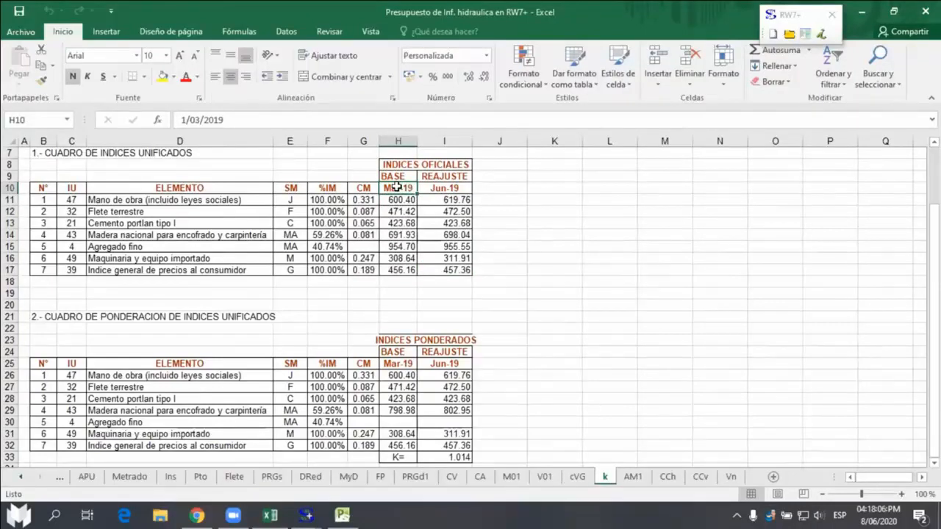
{"action": "left_click_drag", "start_coordinate": [397, 187], "coordinate": [392, 268]}
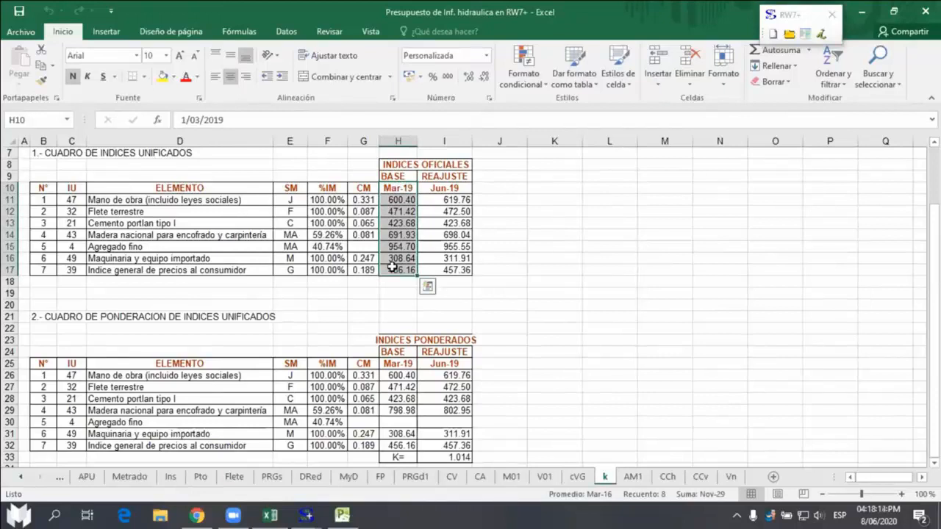
{"action": "left_click", "coordinate": [401, 223]}
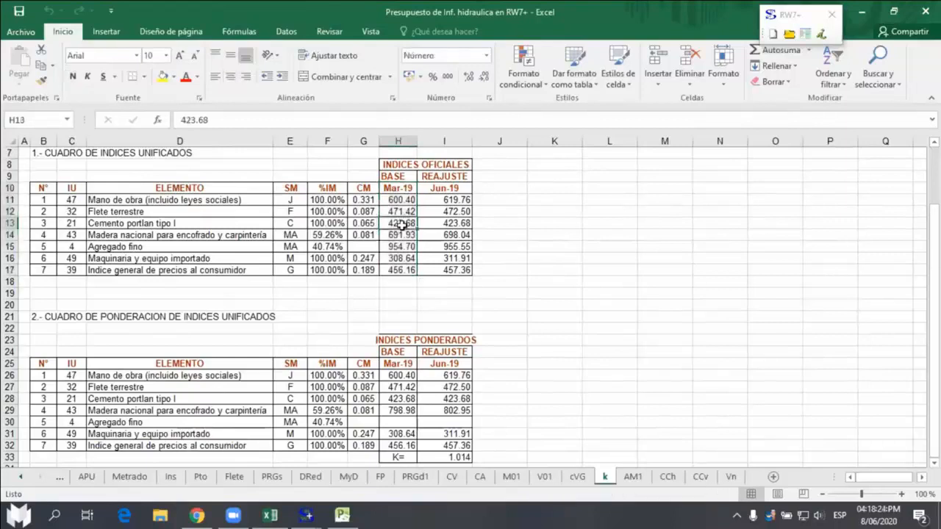
{"action": "left_click", "coordinate": [399, 211]}
{"action": "left_click", "coordinate": [397, 199]}
{"action": "left_click", "coordinate": [451, 200]}
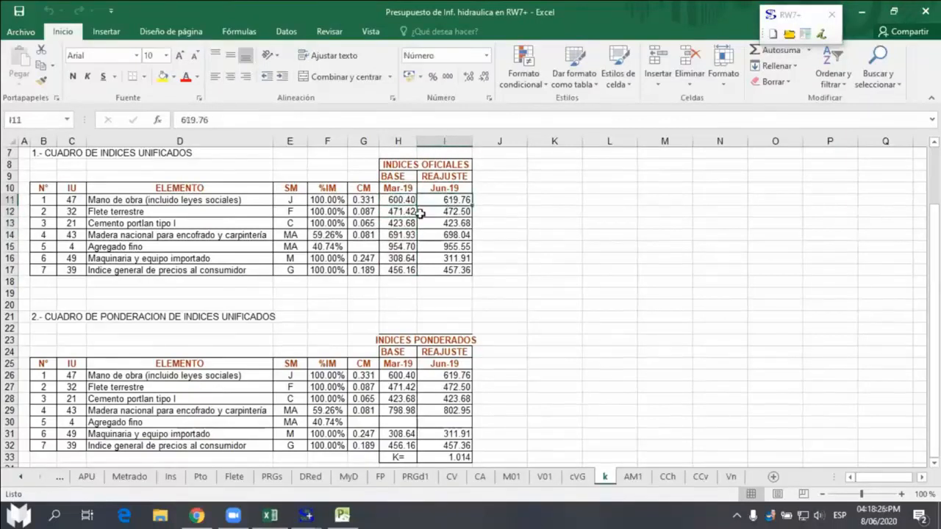
{"action": "left_click", "coordinate": [401, 212]}
{"action": "left_click", "coordinate": [407, 234]}
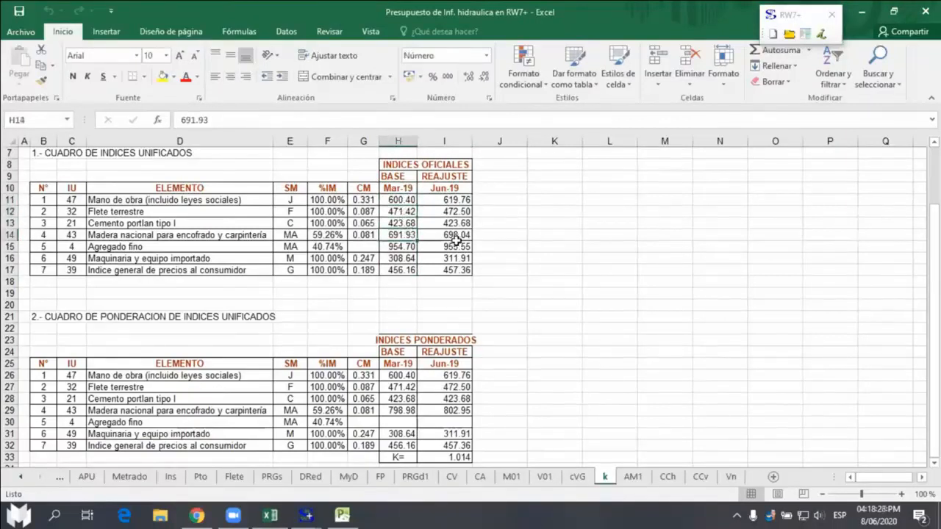
{"action": "left_click", "coordinate": [399, 248]}
{"action": "left_click_drag", "start_coordinate": [398, 199], "coordinate": [463, 271]}
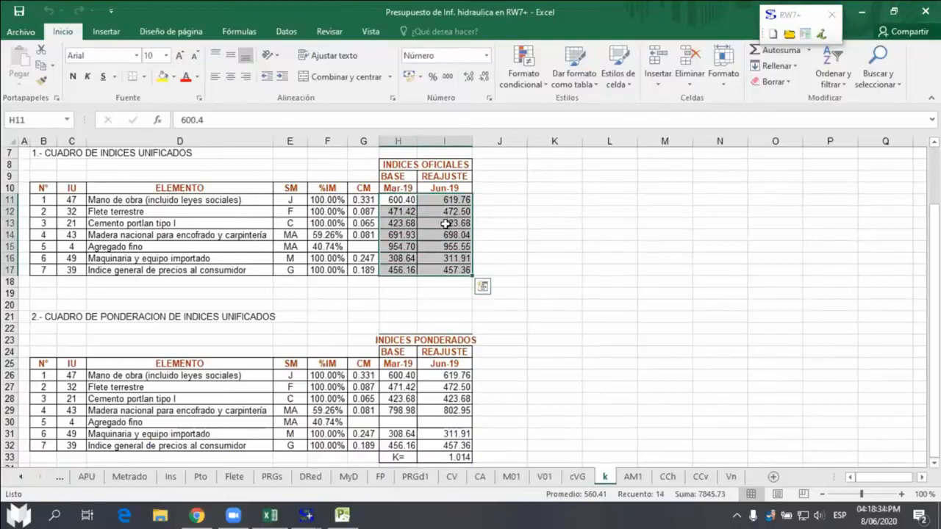
{"action": "left_click", "coordinate": [520, 223]}
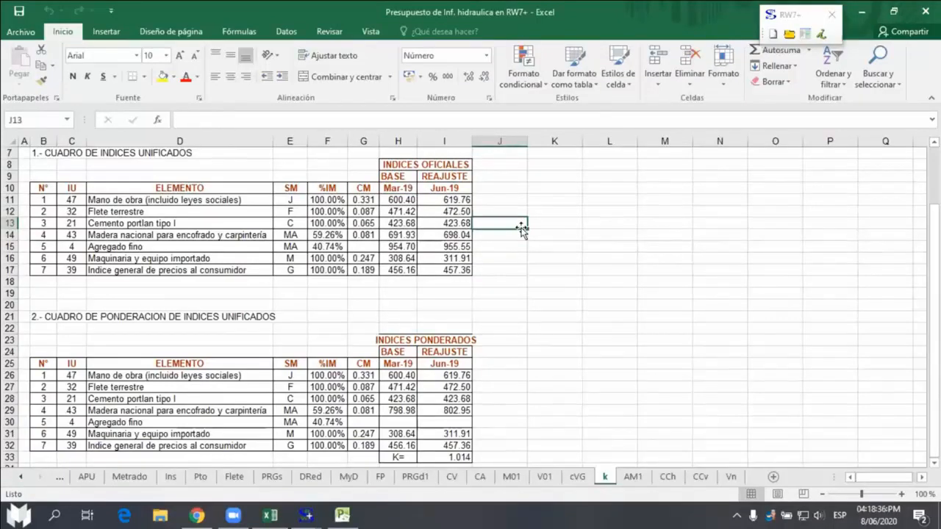
Step: Examine the weighted indices table and the formula of the K coefficient in cell I33
{"action": "scroll", "coordinate": [399, 269], "scroll_direction": "down", "scroll_amount": 3}
{"action": "left_click_drag", "start_coordinate": [400, 269], "coordinate": [460, 339]}
{"action": "left_click", "coordinate": [445, 352]}
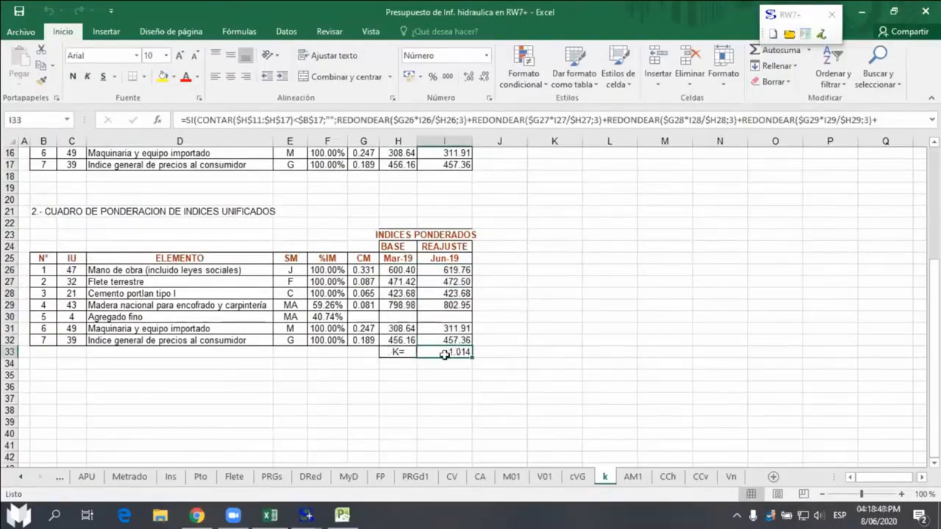
Step: Return to the Vn sheet and examine the adjustment (REAJUSTE) formula in row 10
{"action": "left_click", "coordinate": [732, 478]}
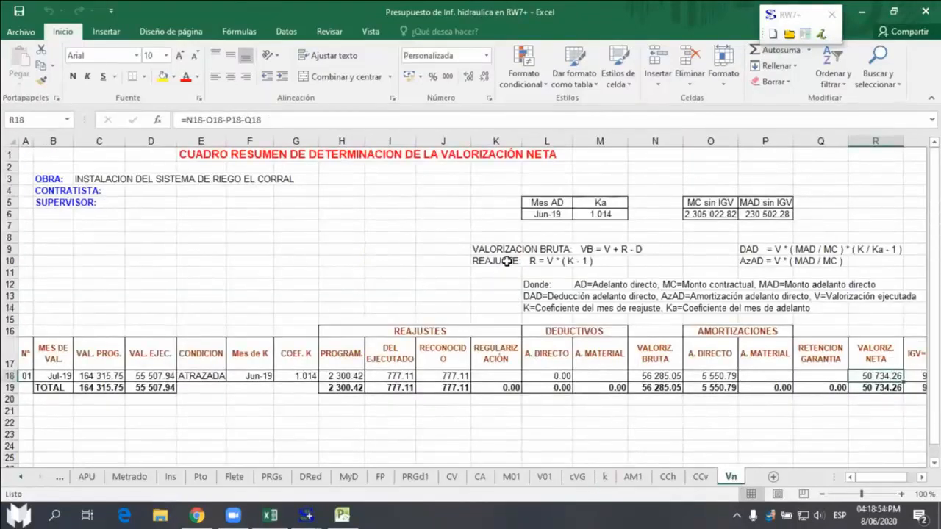
{"action": "left_click", "coordinate": [479, 261]}
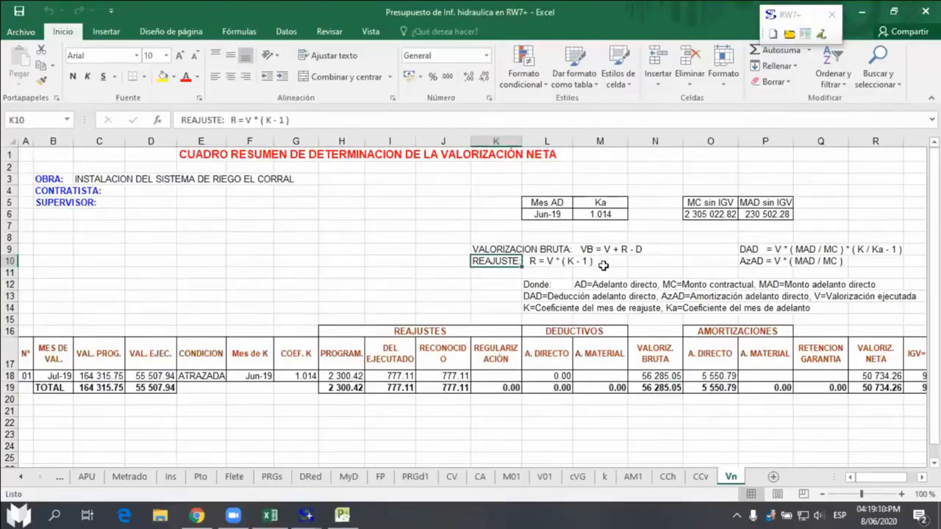
{"action": "left_click", "coordinate": [551, 262]}
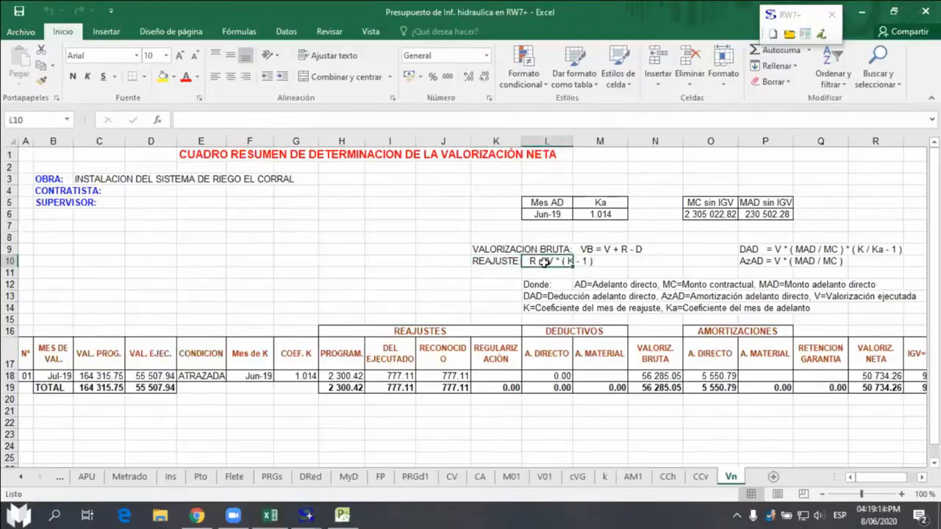
Step: Inspect the July 2019 row's programmed and executed valuations, condition and K month in the Vn sheet at 110% zoom
{"action": "left_click", "coordinate": [59, 376]}
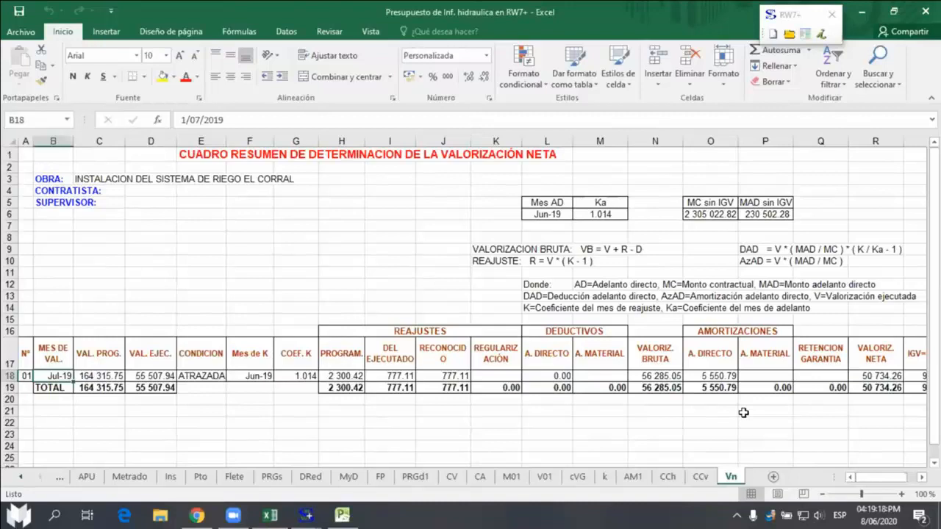
{"action": "key", "text": "Right"}
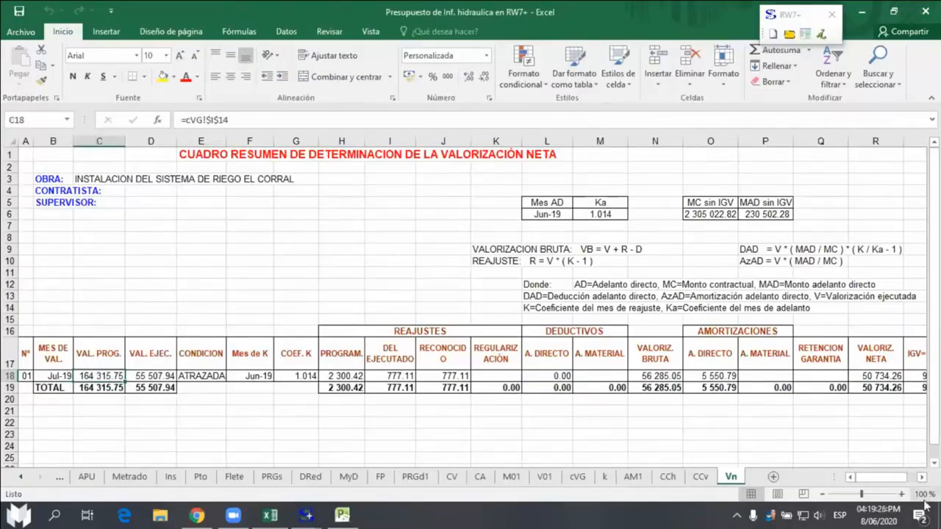
{"action": "left_click", "coordinate": [902, 494]}
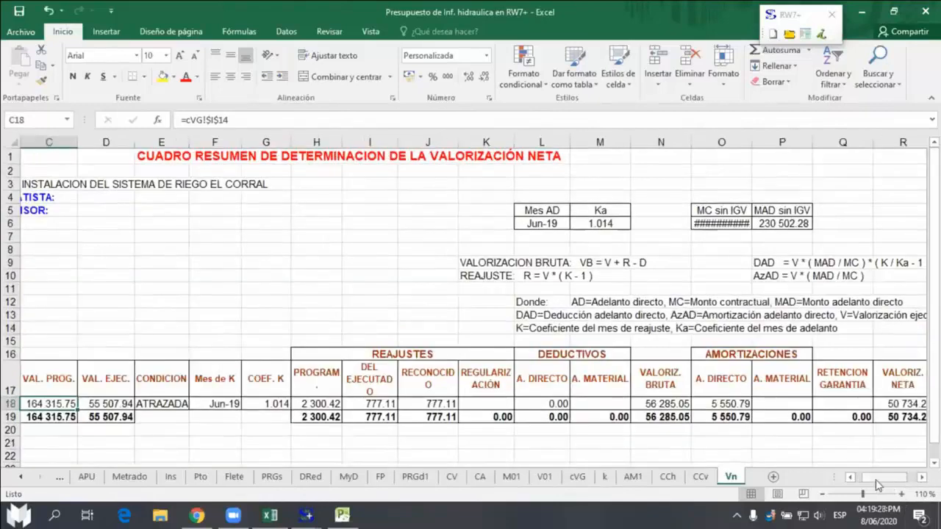
{"action": "scroll", "coordinate": [146, 370], "scroll_direction": "down", "scroll_amount": 3}
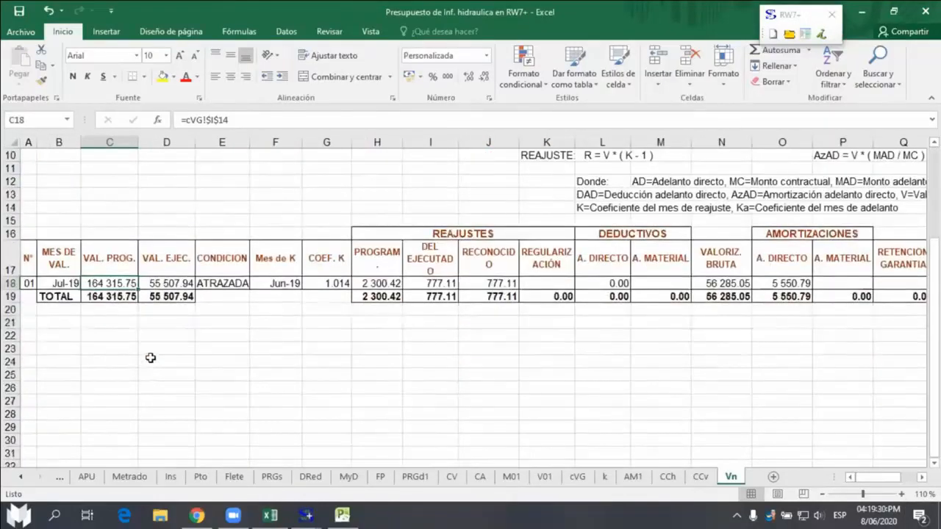
{"action": "left_click", "coordinate": [160, 284]}
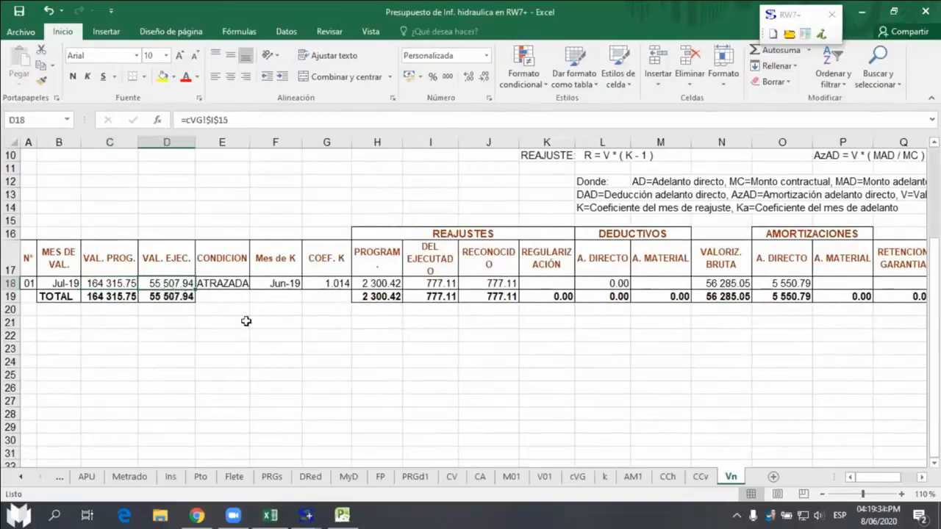
{"action": "left_click", "coordinate": [228, 284]}
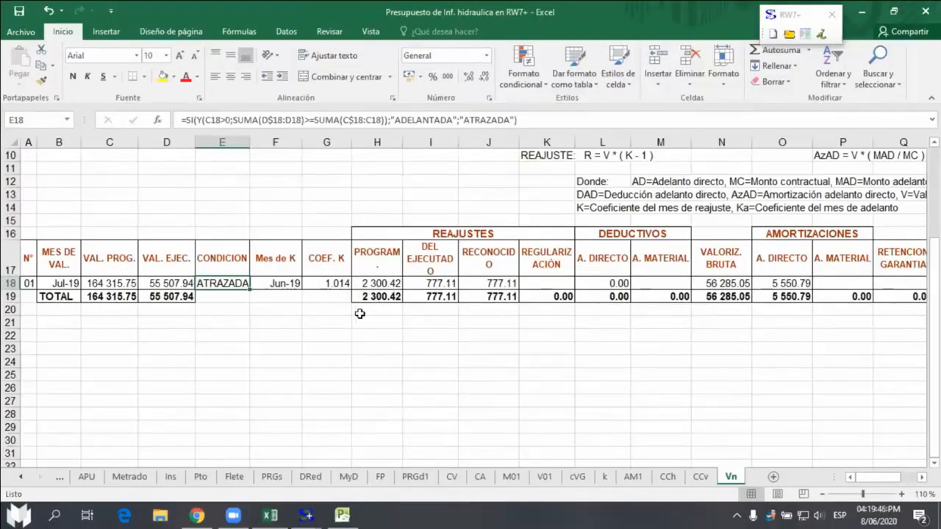
{"action": "left_click", "coordinate": [278, 266]}
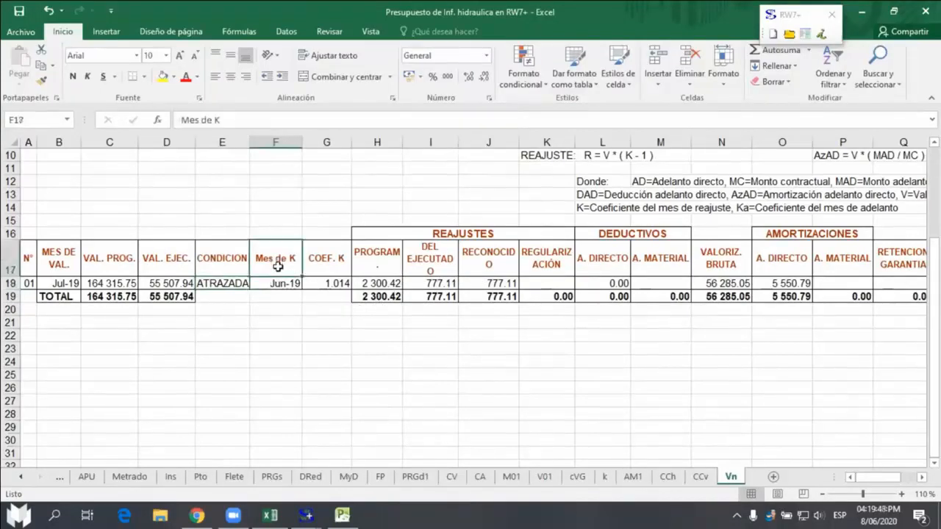
{"action": "left_click_drag", "start_coordinate": [278, 267], "coordinate": [275, 284]}
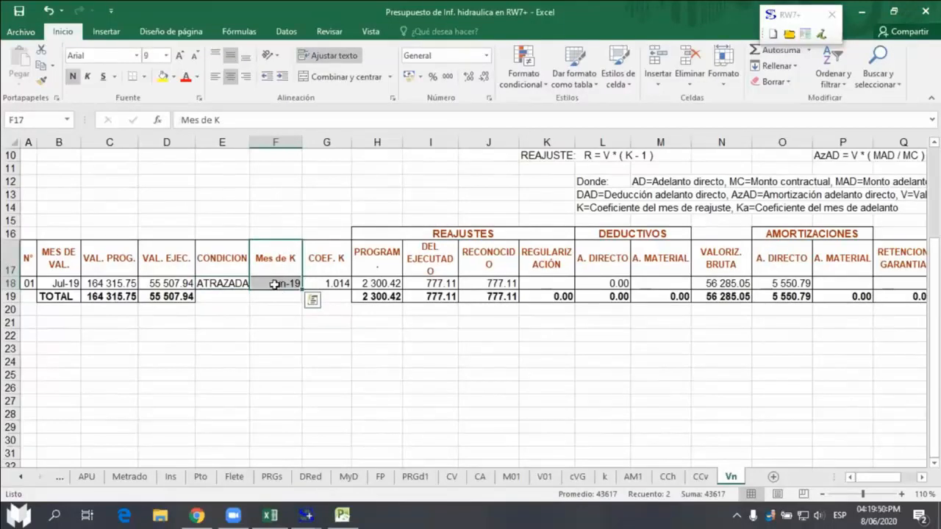
Step: Examine the July 2019 valuation's K month and K coefficient, including their source references in F18 and G18
{"action": "left_click", "coordinate": [275, 283]}
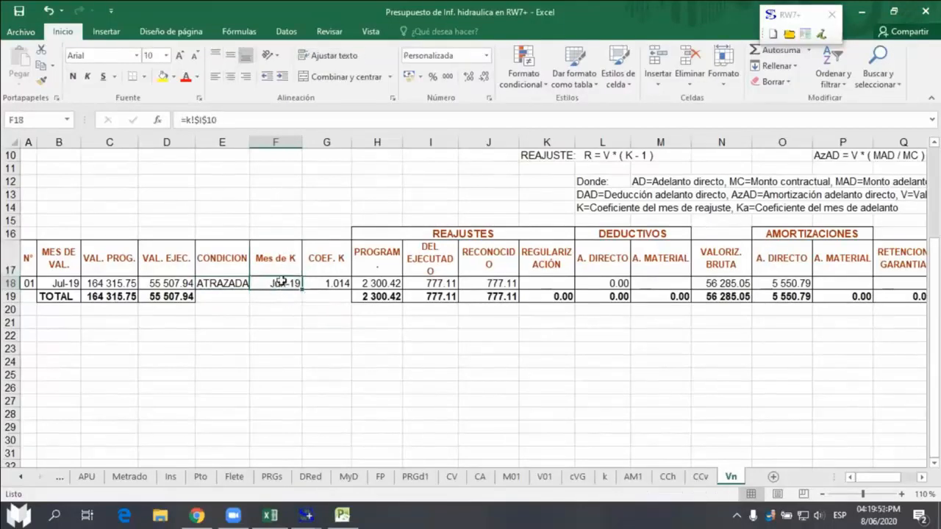
{"action": "left_click_drag", "start_coordinate": [283, 257], "coordinate": [283, 284]}
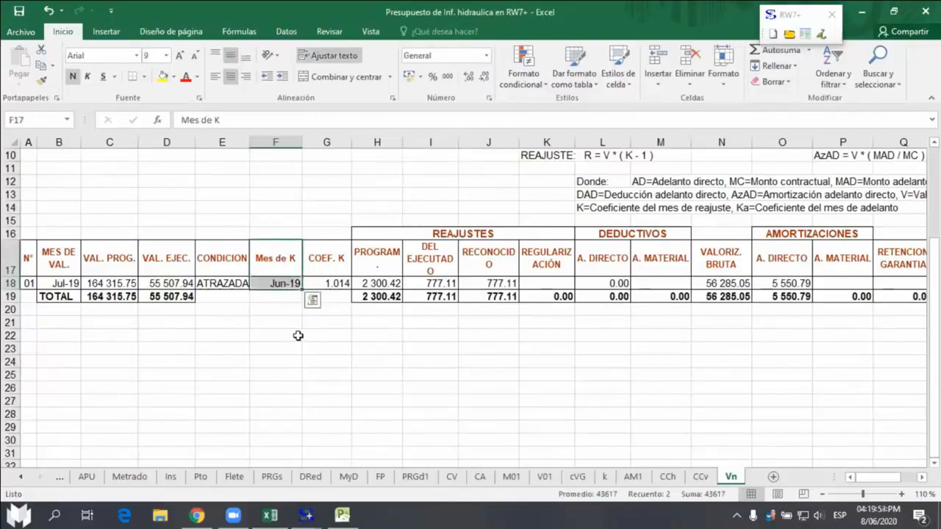
{"action": "left_click_drag", "start_coordinate": [326, 259], "coordinate": [337, 285]}
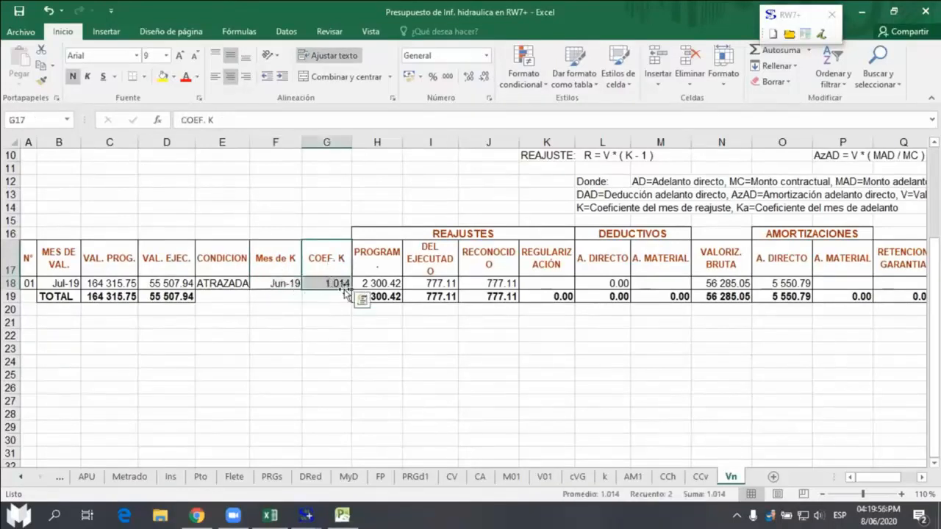
{"action": "left_click", "coordinate": [332, 284]}
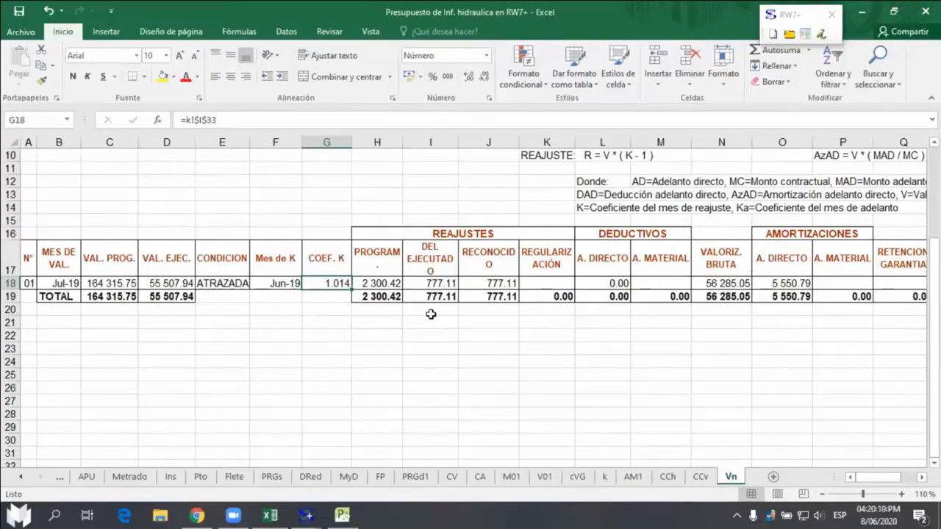
Step: Examine the programmed and executed adjustment formulas in H18 and I18, checking the condition in E18 and the executed valuation in D18
{"action": "left_click", "coordinate": [375, 284]}
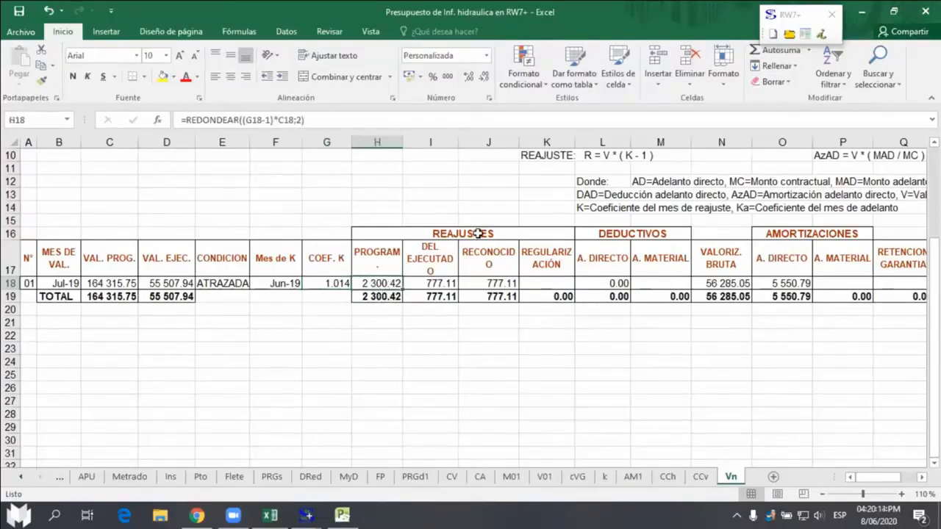
{"action": "left_click_drag", "start_coordinate": [412, 233], "coordinate": [517, 287]}
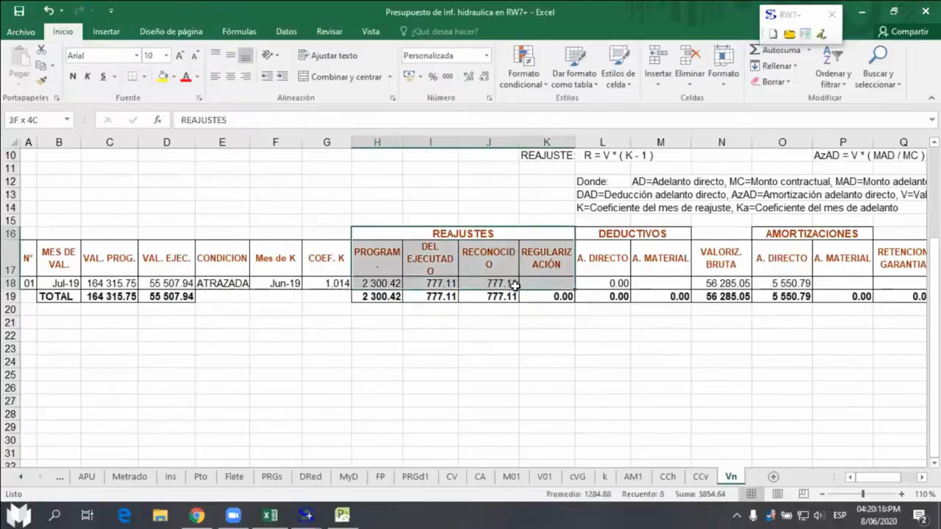
{"action": "left_click", "coordinate": [374, 286]}
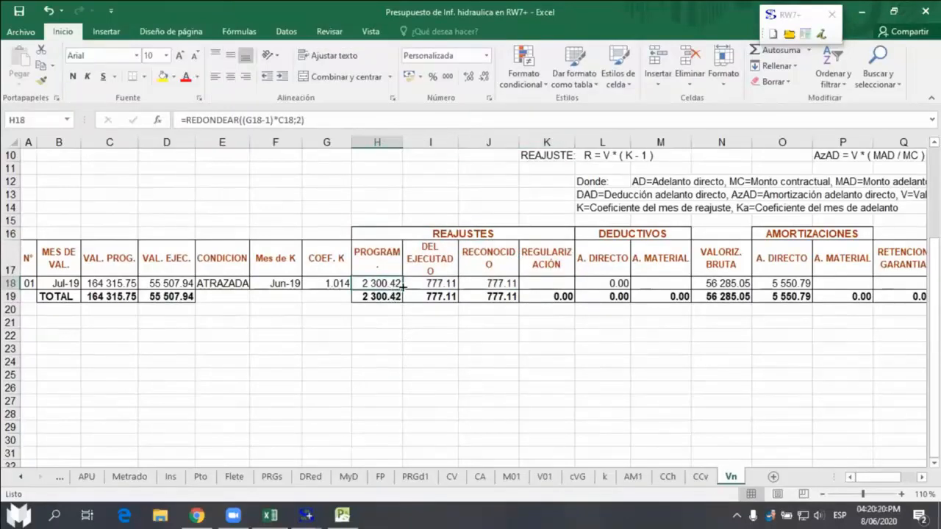
{"action": "left_click", "coordinate": [225, 284]}
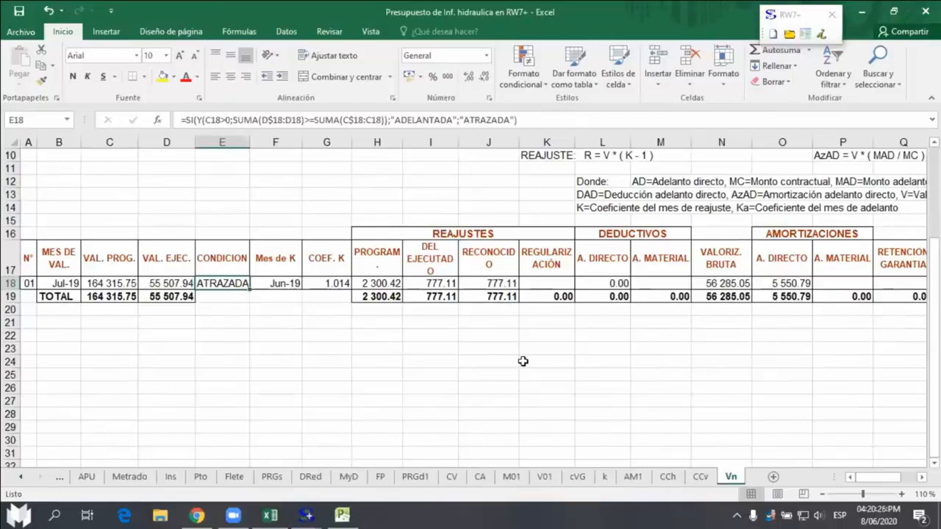
{"action": "left_click", "coordinate": [375, 283]}
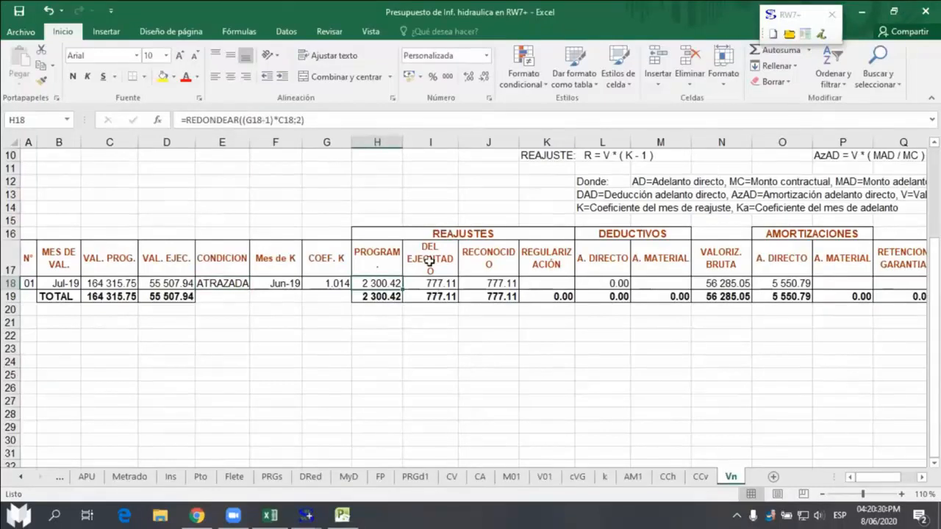
{"action": "left_click", "coordinate": [432, 284]}
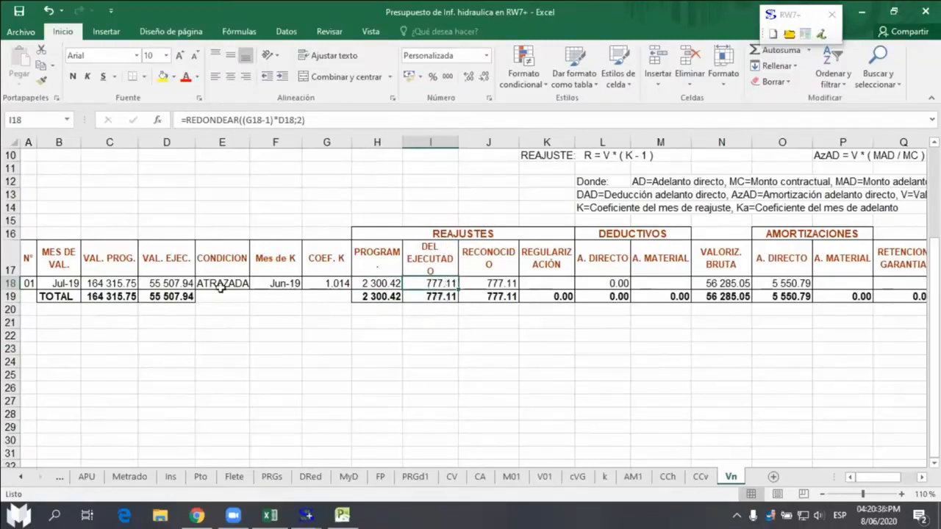
{"action": "left_click", "coordinate": [180, 283]}
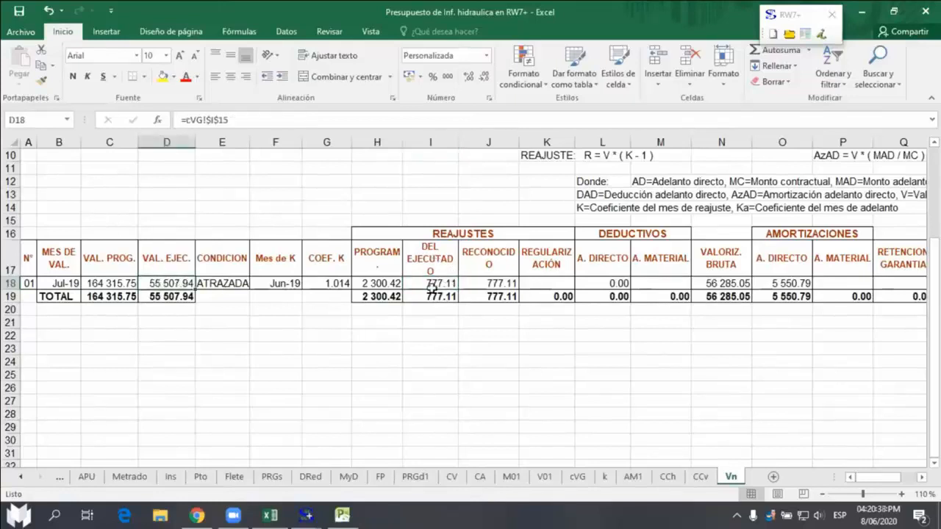
{"action": "left_click", "coordinate": [432, 283]}
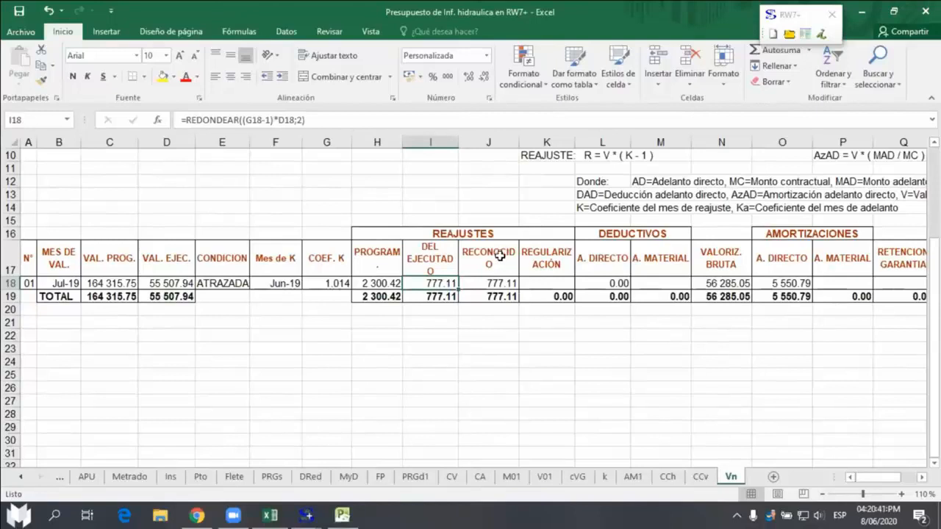
Step: Examine the recognized adjustment formula in J18, comparing the programmed adjustment in H18 with the executed one in I18
{"action": "left_click_drag", "start_coordinate": [502, 256], "coordinate": [497, 295]}
{"action": "left_click", "coordinate": [495, 283]}
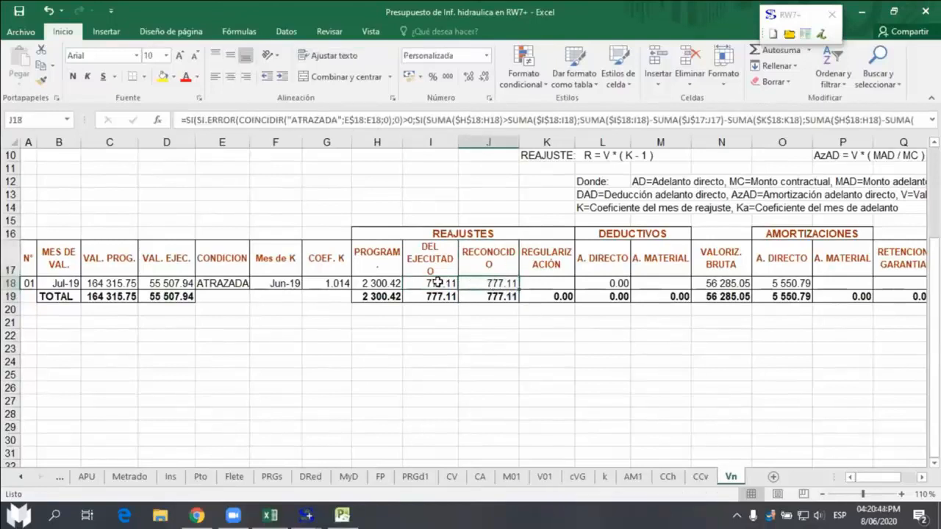
{"action": "left_click", "coordinate": [433, 284]}
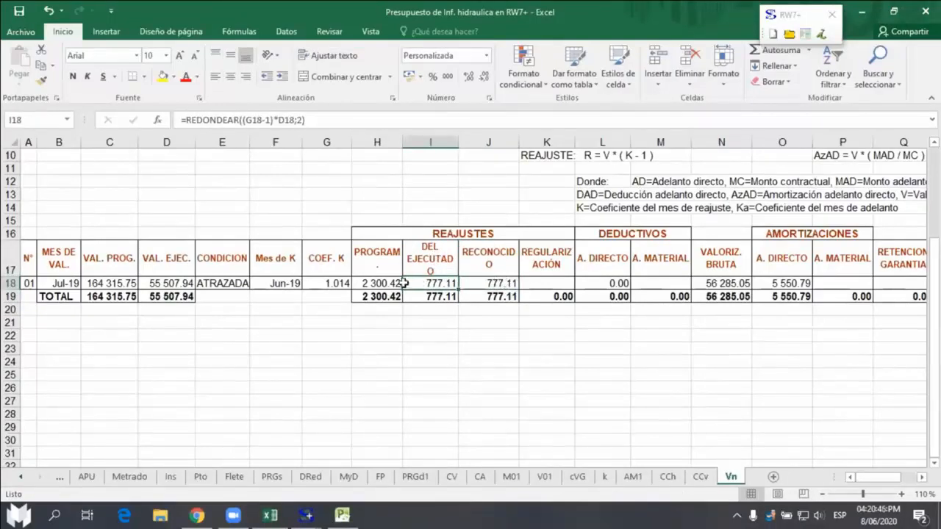
{"action": "left_click", "coordinate": [379, 285]}
{"action": "left_click", "coordinate": [432, 284]}
{"action": "left_click", "coordinate": [375, 285]}
{"action": "left_click", "coordinate": [436, 285]}
{"action": "double_click", "coordinate": [384, 284]}
{"action": "left_click", "coordinate": [408, 335]}
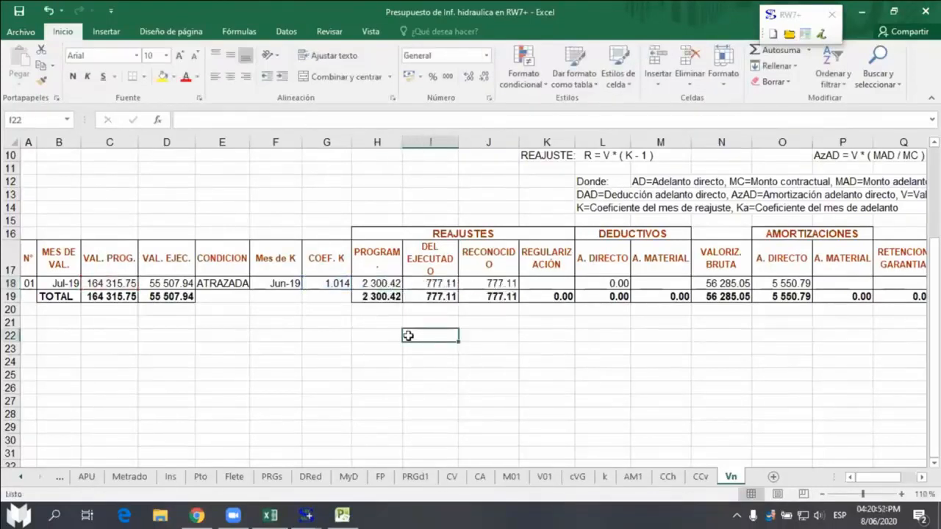
{"action": "left_click", "coordinate": [490, 284]}
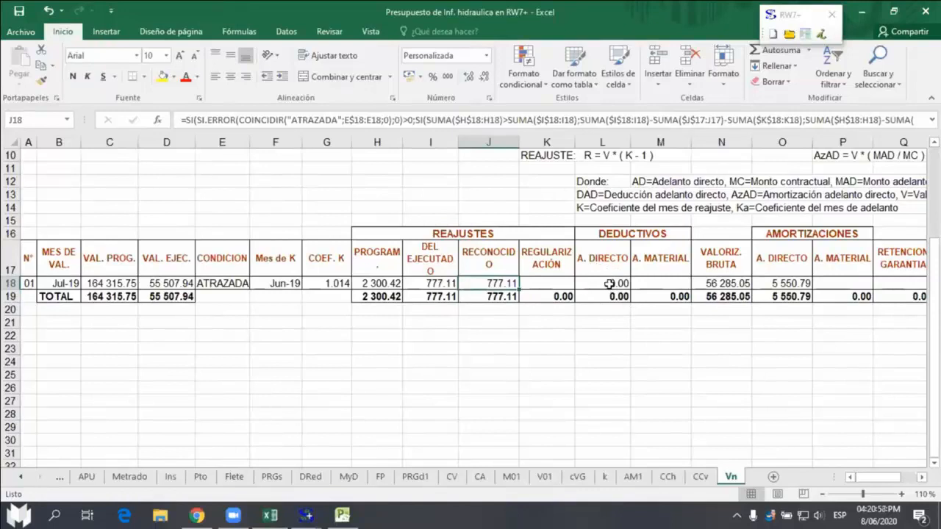
Step: Examine the direct advance deduction formula in L18 and the gross valuation formula in N18
{"action": "left_click", "coordinate": [608, 285]}
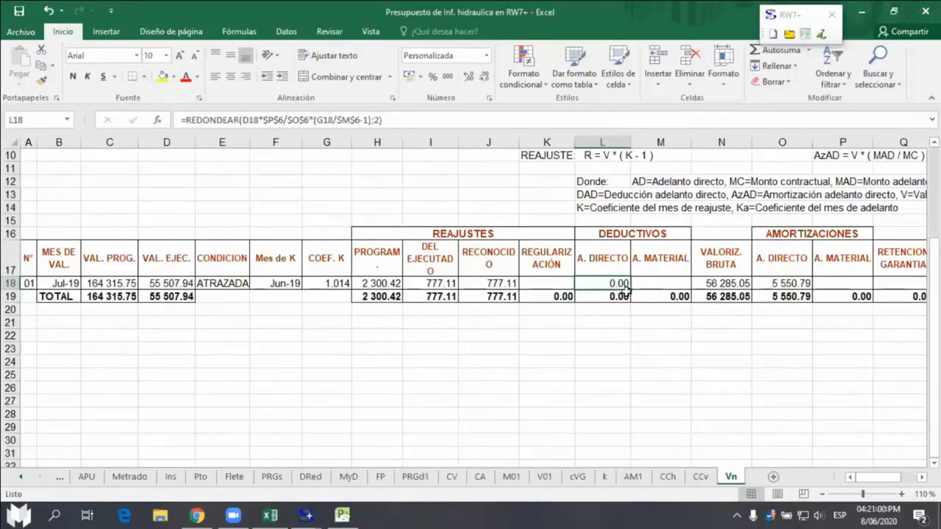
{"action": "left_click", "coordinate": [921, 480]}
{"action": "left_click", "coordinate": [921, 479]}
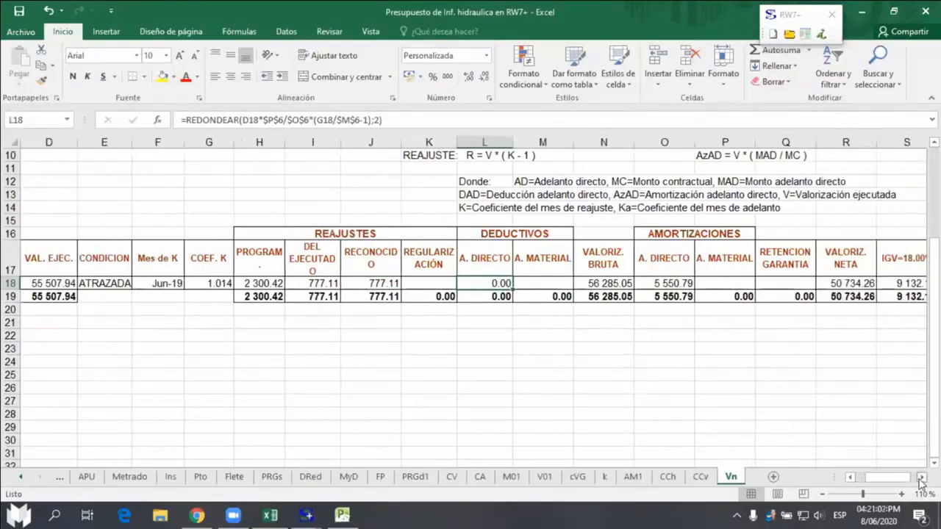
{"action": "left_click", "coordinate": [920, 479]}
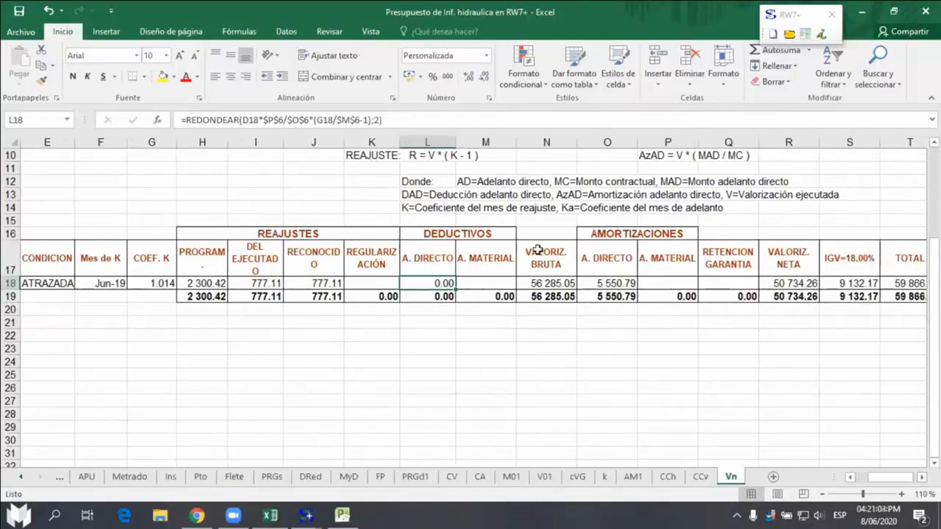
{"action": "left_click_drag", "start_coordinate": [542, 259], "coordinate": [543, 296]}
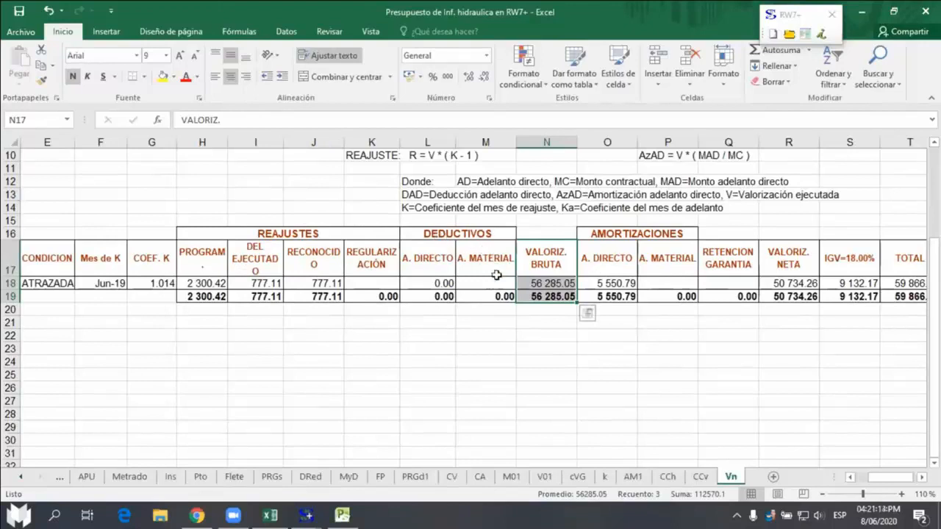
{"action": "left_click", "coordinate": [552, 283]}
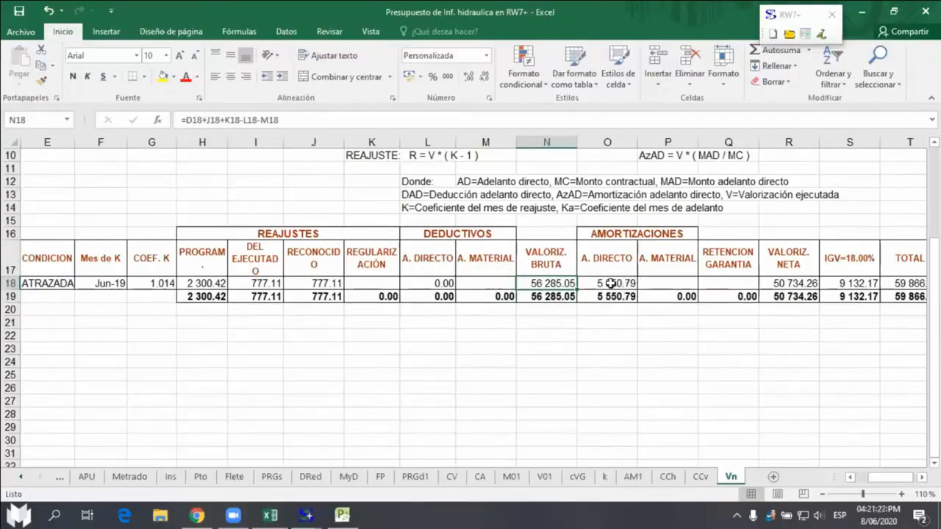
Step: Examine the amortization and guarantee retention cells O18:Q18 and the net valuation formula in R18
{"action": "left_click_drag", "start_coordinate": [611, 283], "coordinate": [738, 294]}
{"action": "left_click", "coordinate": [732, 284]}
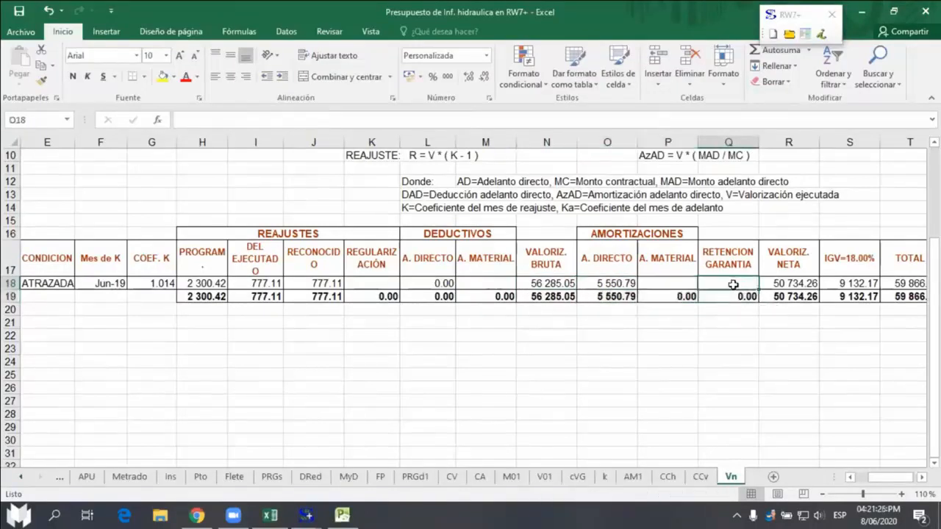
{"action": "left_click", "coordinate": [608, 285]}
{"action": "left_click", "coordinate": [788, 280]}
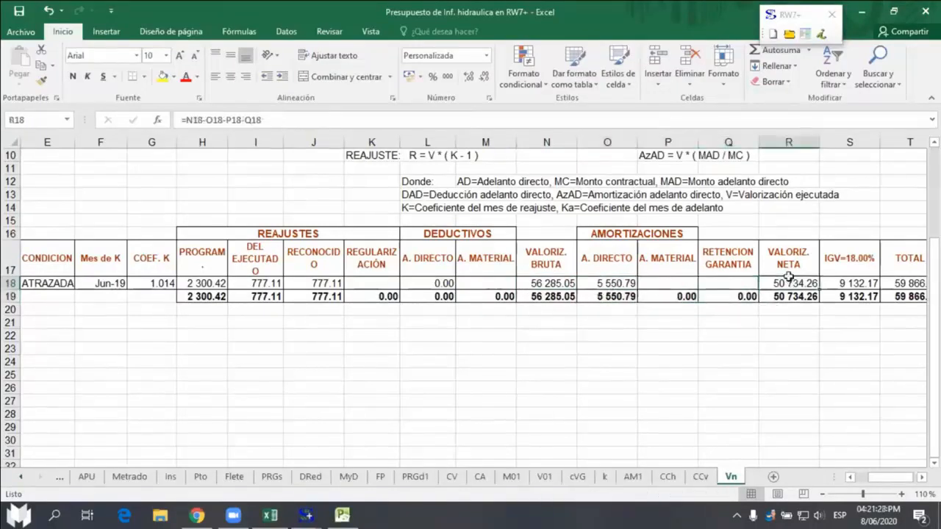
{"action": "left_click_drag", "start_coordinate": [788, 258], "coordinate": [788, 296]}
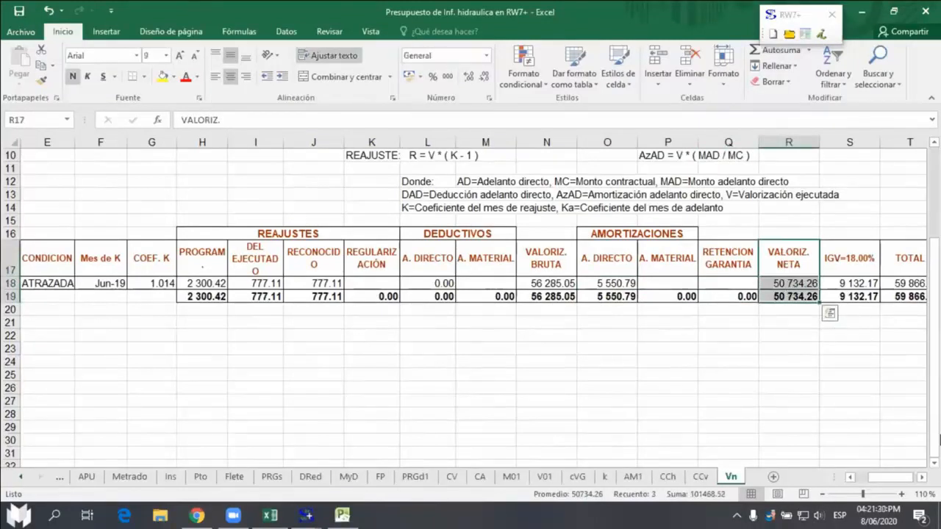
Step: Examine the 18% IGV and TOTAL columns at the end of the valuation summary table
{"action": "left_click", "coordinate": [921, 477]}
{"action": "left_click", "coordinate": [921, 477]}
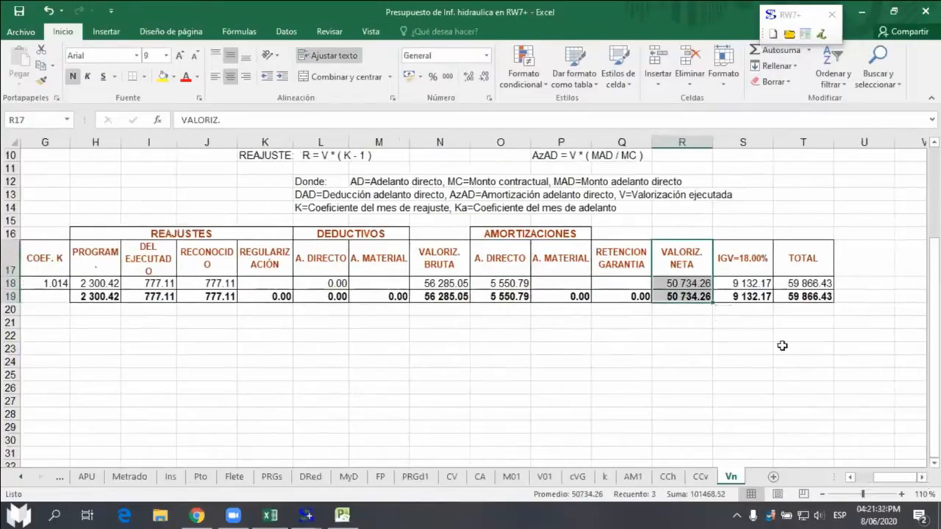
{"action": "left_click_drag", "start_coordinate": [749, 261], "coordinate": [750, 294]}
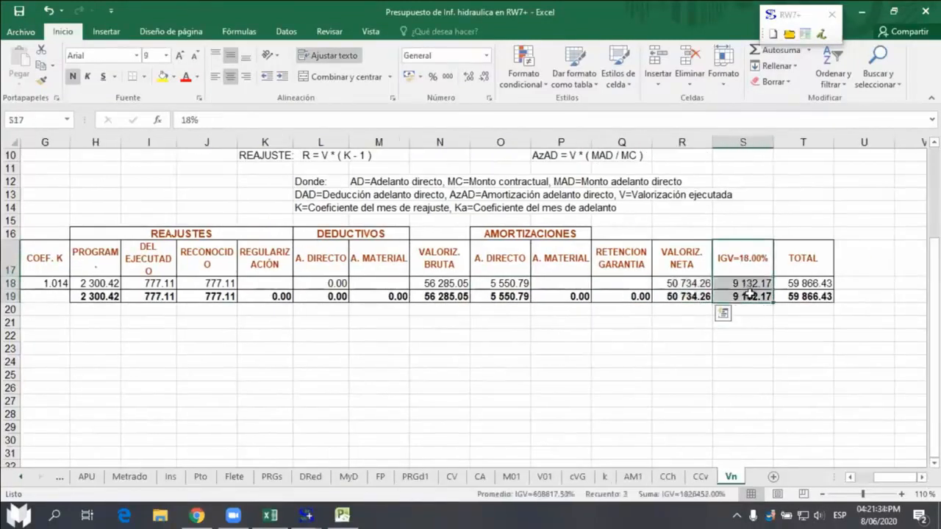
{"action": "left_click_drag", "start_coordinate": [803, 258], "coordinate": [804, 291]}
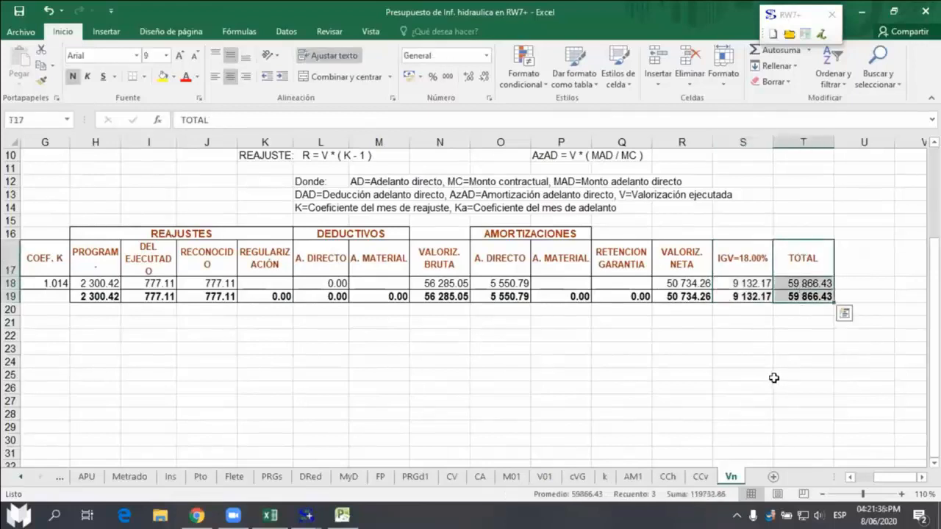
{"action": "left_click", "coordinate": [751, 350]}
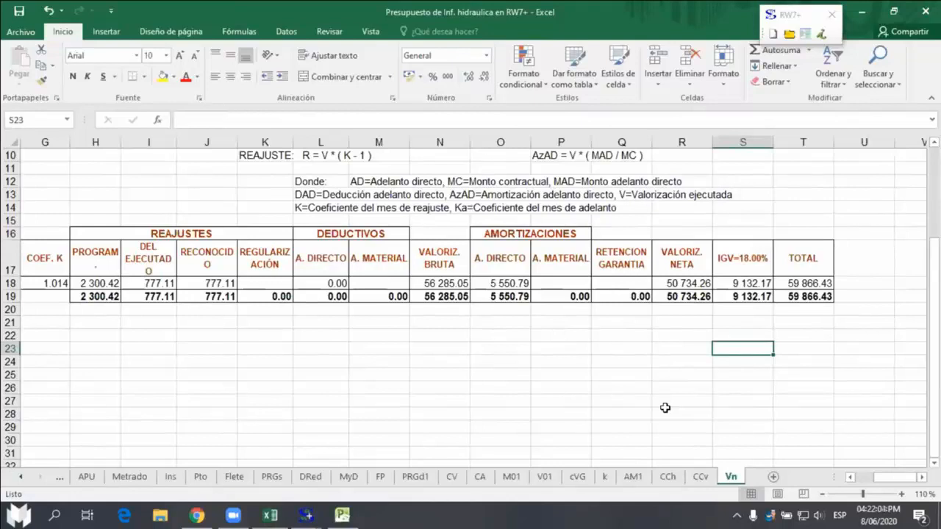
Step: In RW7+, generate the August 2019 net valuation with July 2019 as the known index month, area 2 and materials advance amortization enabled
{"action": "left_click", "coordinate": [790, 33]}
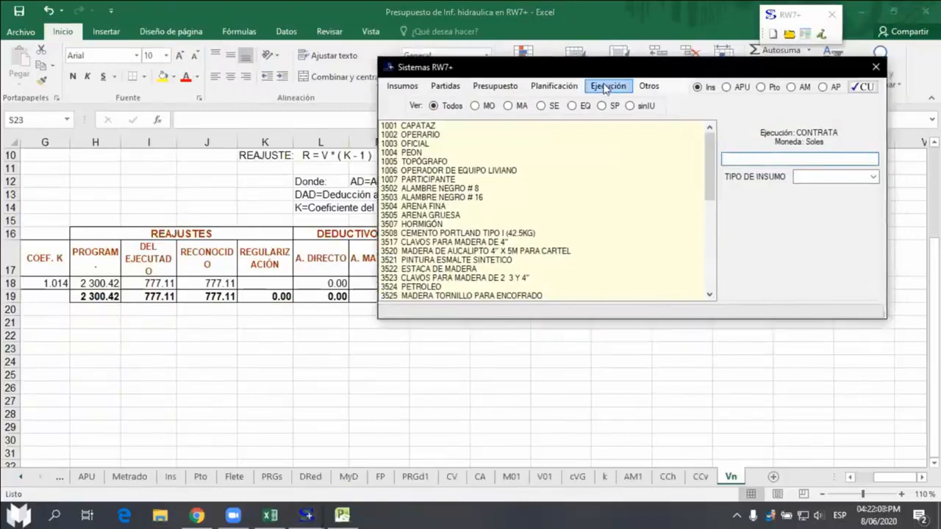
{"action": "left_click", "coordinate": [605, 88]}
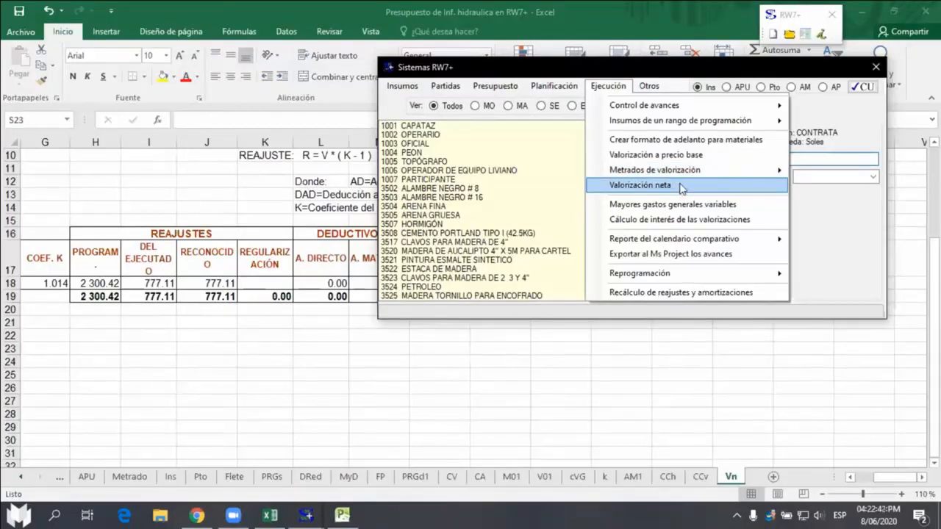
{"action": "left_click", "coordinate": [681, 188]}
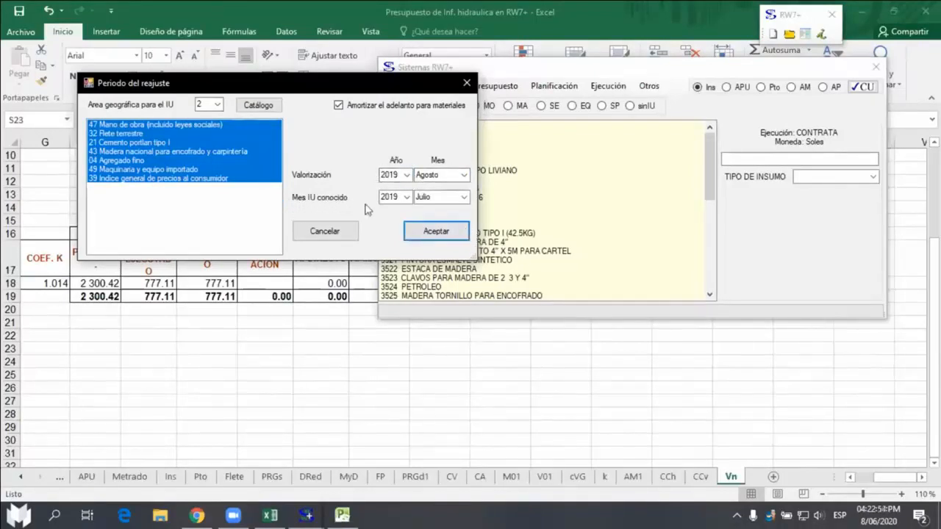
{"action": "left_click", "coordinate": [435, 232]}
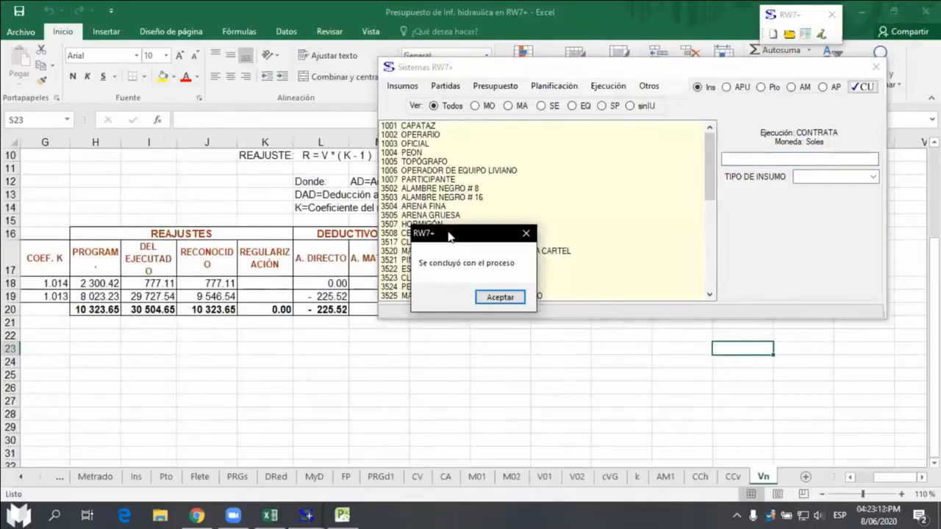
{"action": "left_click", "coordinate": [500, 297]}
{"action": "left_click", "coordinate": [414, 359]}
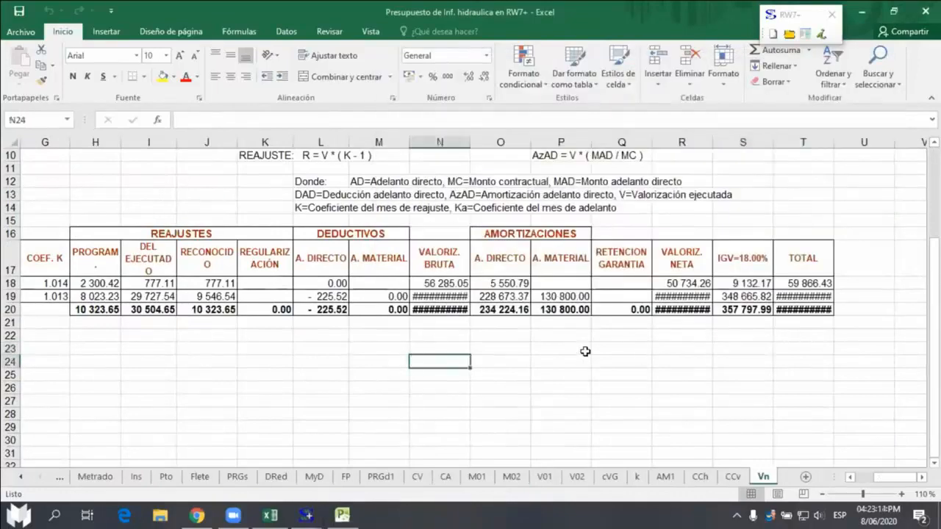
Step: Widen the VAL. EJEC. column D of the Vn sheet so its amounts fit
{"action": "left_click_drag", "start_coordinate": [900, 477], "coordinate": [875, 476]}
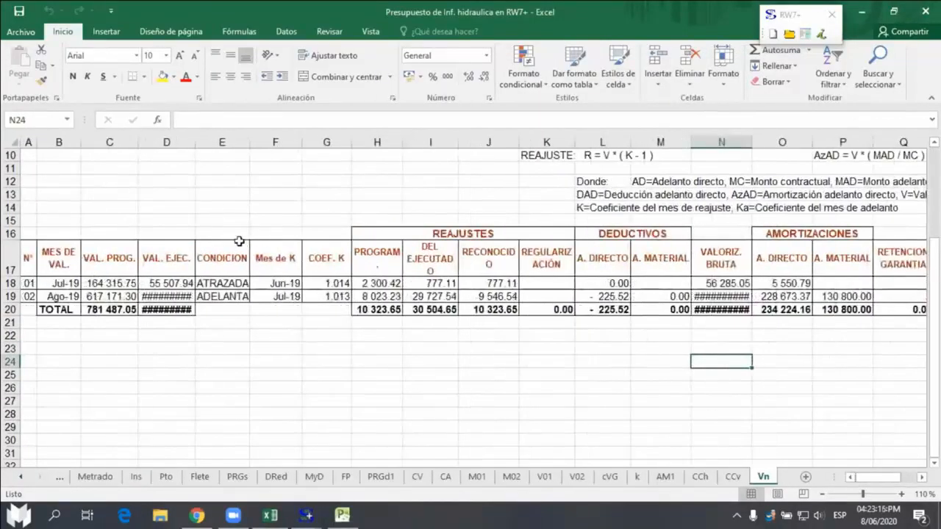
{"action": "left_click_drag", "start_coordinate": [195, 142], "coordinate": [208, 141]}
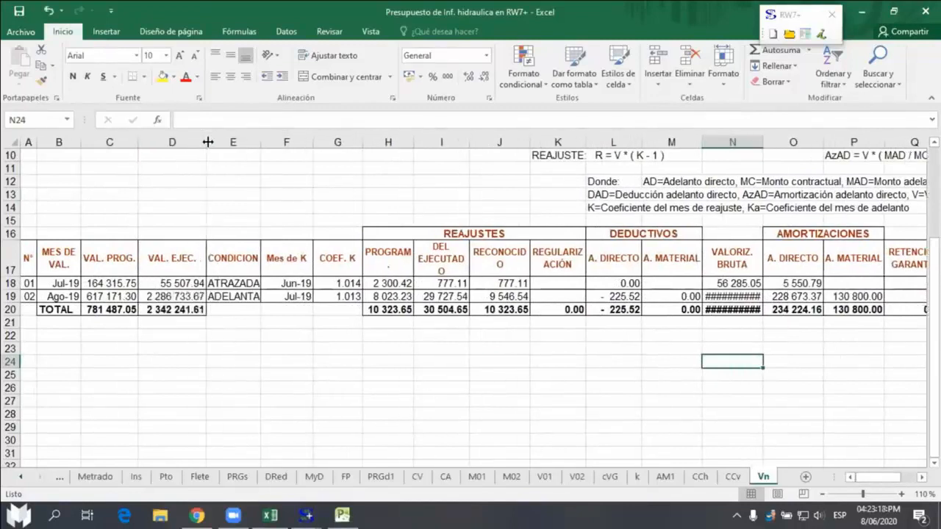
Step: Widen the VALORIZ. BRUTA column N of the Vn sheet so its amounts fit
{"action": "left_click_drag", "start_coordinate": [763, 142], "coordinate": [776, 146]}
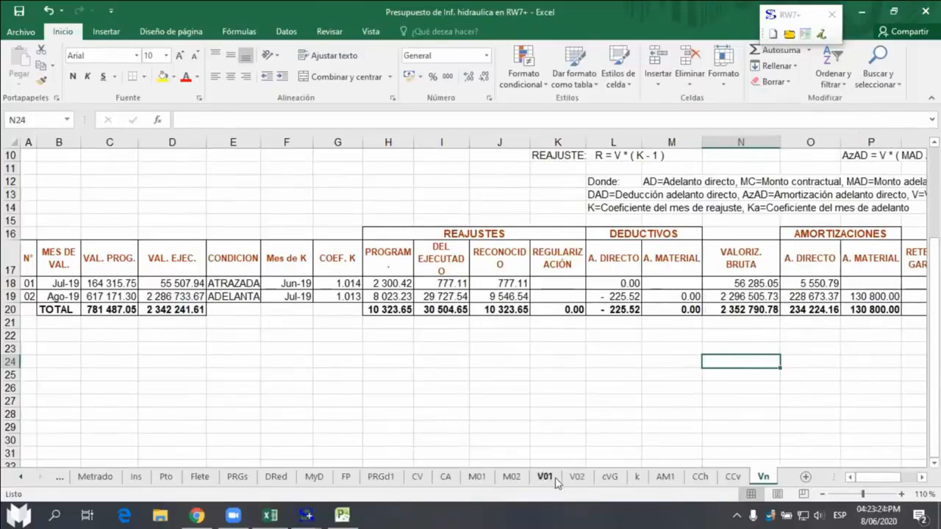
Step: In the M02 sheet, clear the quantity of item 01.03 and the measurements of items 02.01.04 through 02.02.02.05 in E16:K57
{"action": "left_click", "coordinate": [512, 478]}
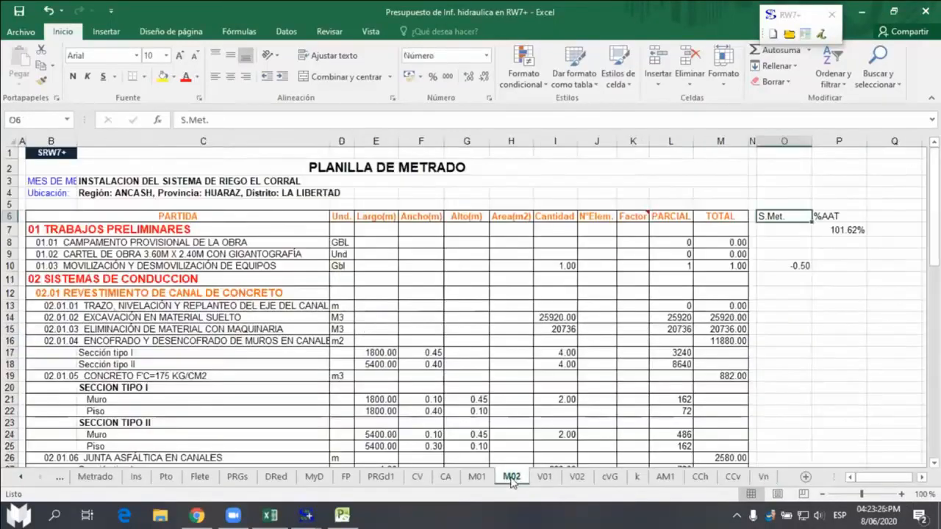
{"action": "left_click", "coordinate": [566, 267]}
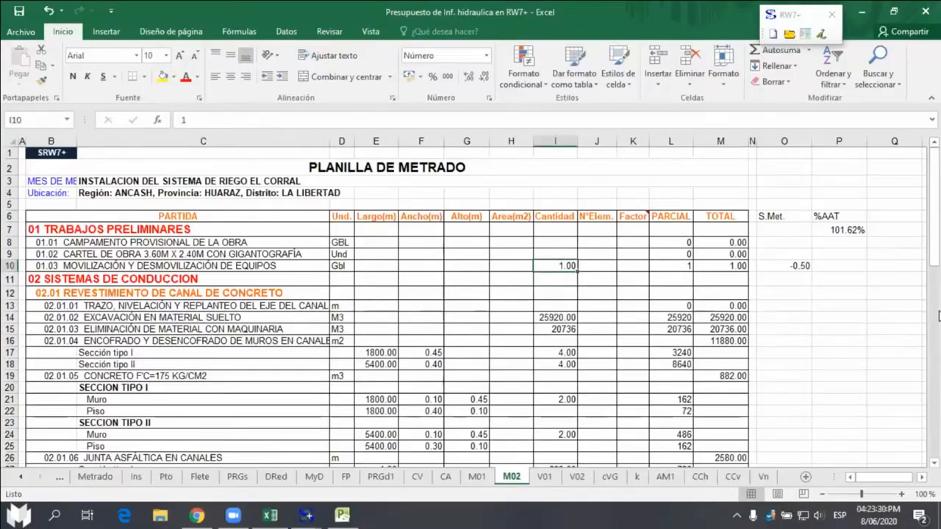
{"action": "key", "text": "Delete"}
{"action": "left_click_drag", "start_coordinate": [378, 326], "coordinate": [559, 358]}
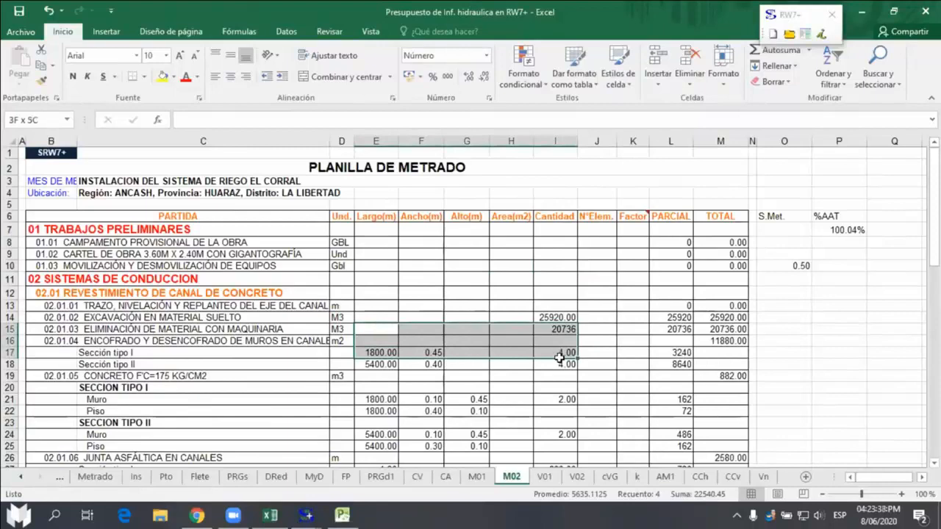
{"action": "left_click_drag", "start_coordinate": [558, 358], "coordinate": [649, 452]}
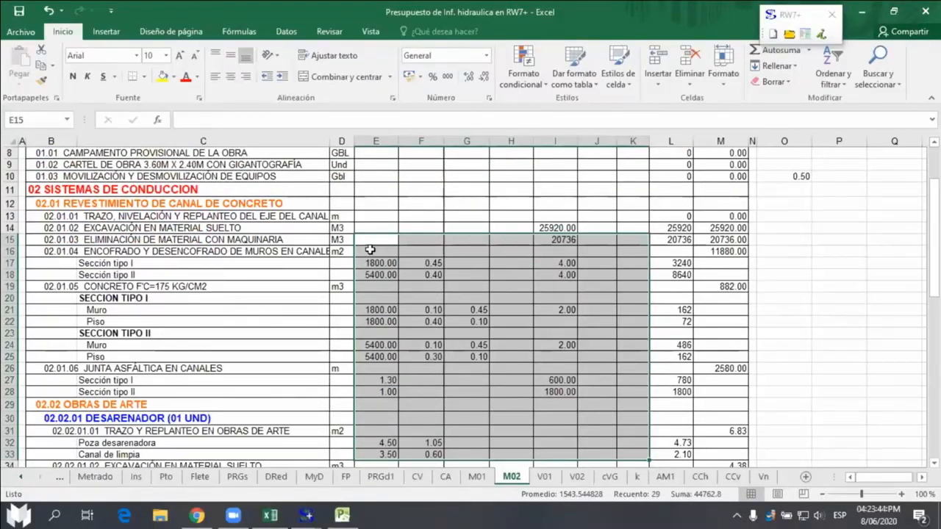
{"action": "left_click_drag", "start_coordinate": [370, 250], "coordinate": [636, 399]}
{"action": "key", "text": "Delete"}
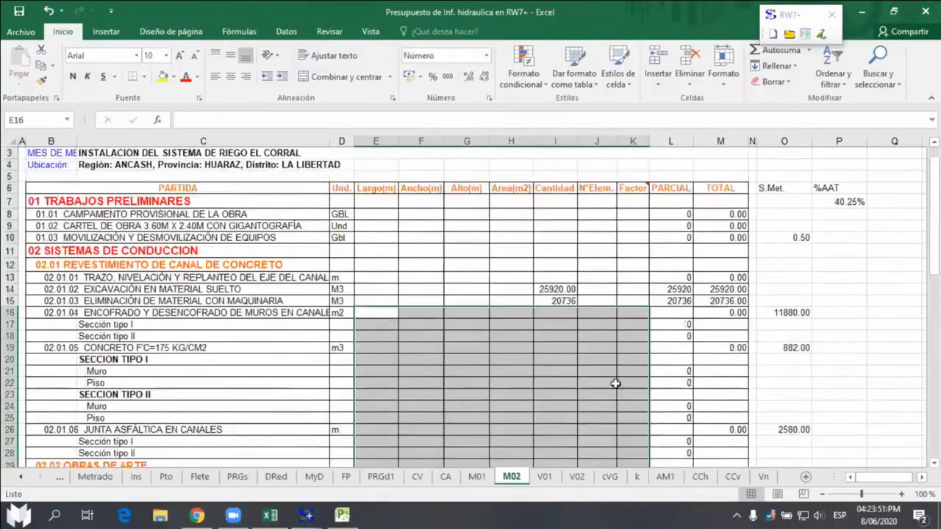
Step: Set the M02 quantities of items 03.01 FLETE TERRESTRE and 03.02 FLETE RURAL to 0.2
{"action": "scroll", "coordinate": [620, 375], "scroll_direction": "down", "scroll_amount": 5}
{"action": "scroll", "coordinate": [624, 372], "scroll_direction": "up", "scroll_amount": 6}
{"action": "scroll", "coordinate": [624, 372], "scroll_direction": "down", "scroll_amount": 13}
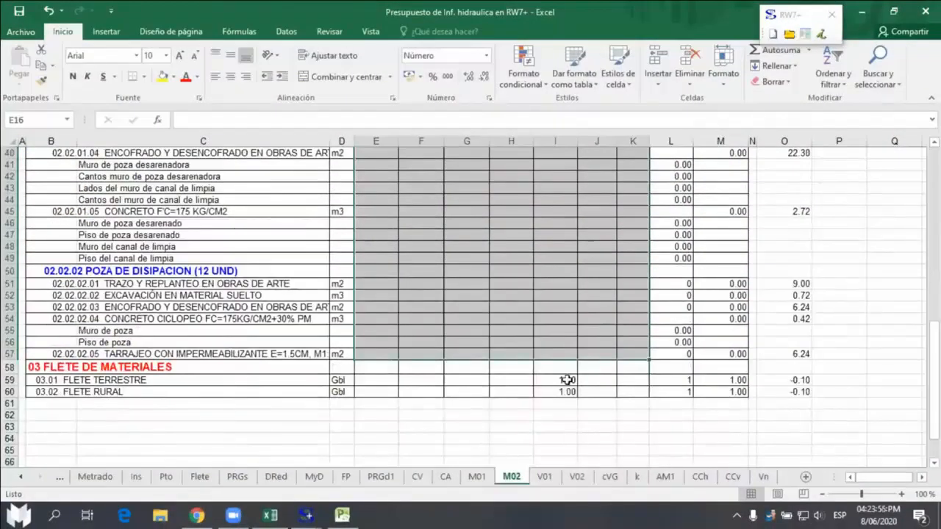
{"action": "left_click", "coordinate": [556, 380]}
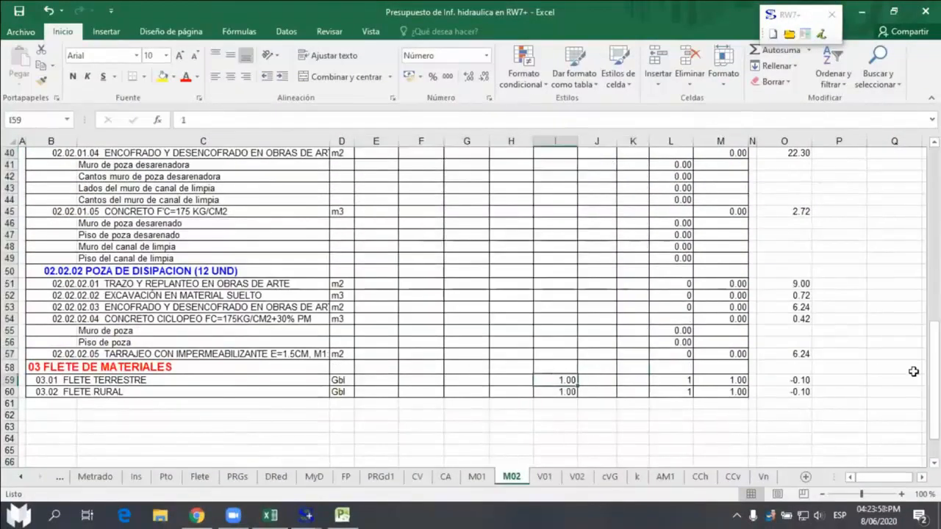
{"action": "type", "text": "0.2"}
{"action": "key", "text": "Return"}
{"action": "type", "text": "."}
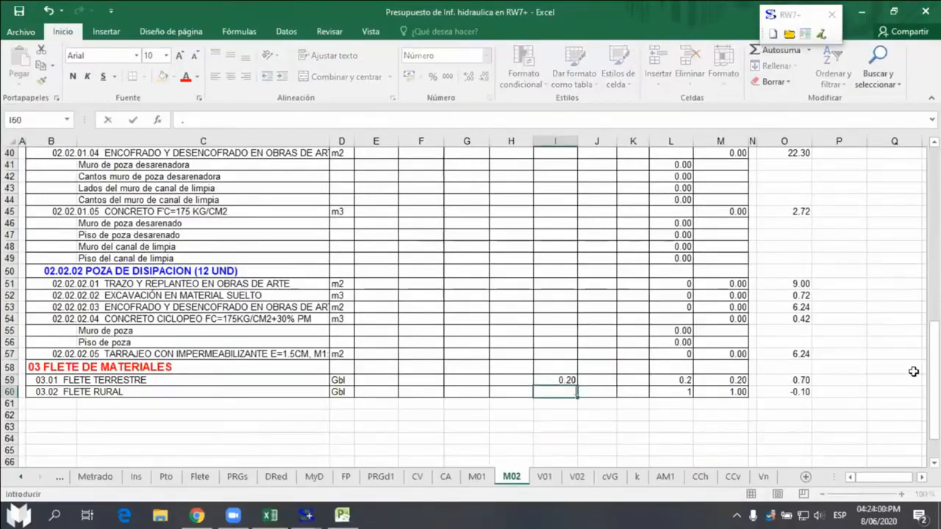
{"action": "type", "text": "2"}
{"action": "key", "text": "Return"}
Step: Clear the quantity of item 02.01.03 ELIMINACIÓN DE MATERIAL CON MAQUINARIA in M02
{"action": "scroll", "coordinate": [838, 319], "scroll_direction": "up", "scroll_amount": 13}
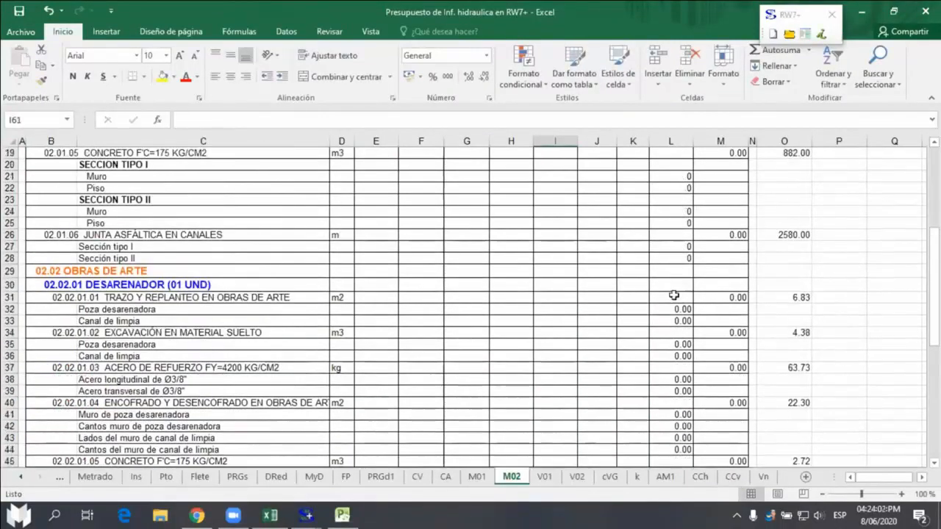
{"action": "left_click", "coordinate": [559, 330]}
{"action": "key", "text": "Delete"}
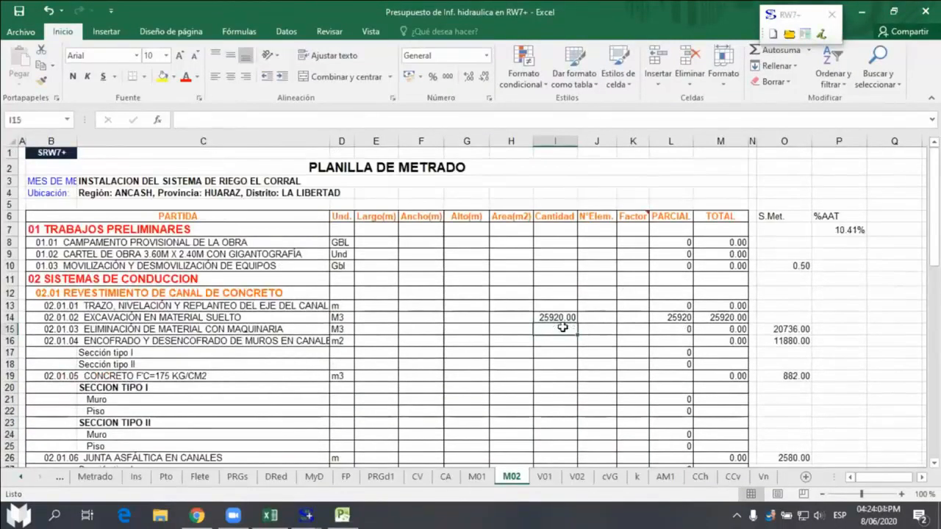
Step: Compare the programmed and earned curves and the accumulated percentages in the cVG sheet
{"action": "left_click", "coordinate": [610, 476]}
{"action": "scroll", "coordinate": [651, 371], "scroll_direction": "down", "scroll_amount": 9}
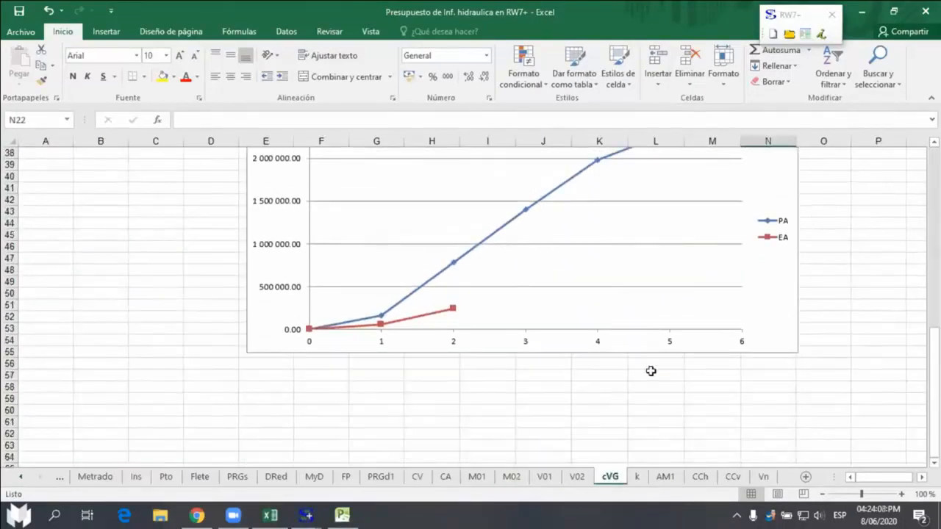
{"action": "scroll", "coordinate": [556, 388], "scroll_direction": "up", "scroll_amount": 4}
{"action": "scroll", "coordinate": [558, 392], "scroll_direction": "down", "scroll_amount": 2}
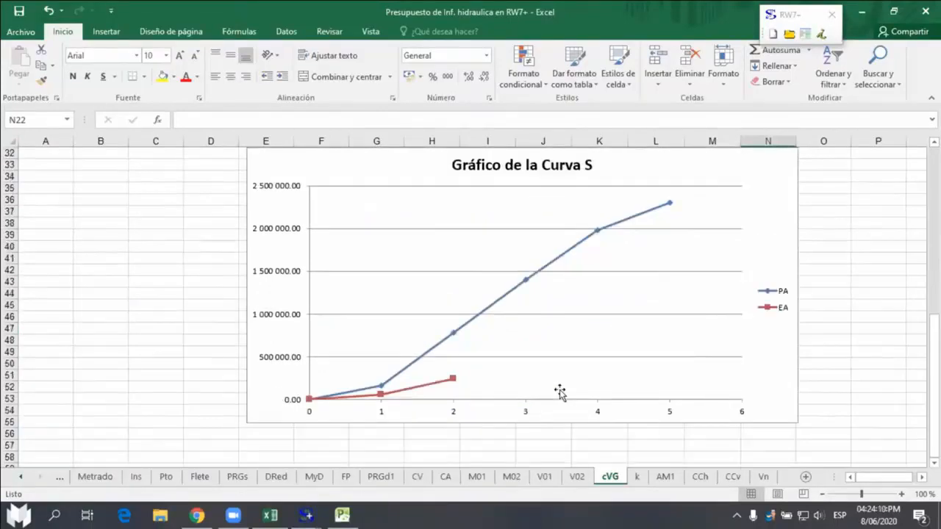
{"action": "scroll", "coordinate": [560, 392], "scroll_direction": "up", "scroll_amount": 3}
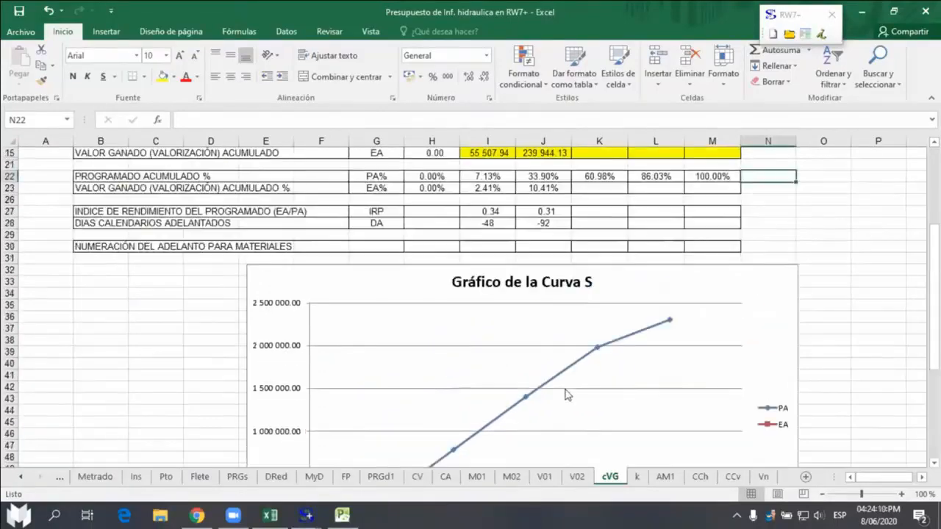
Step: Undo the deletion of item 02.01.03's quantity in M02
{"action": "left_click", "coordinate": [512, 478]}
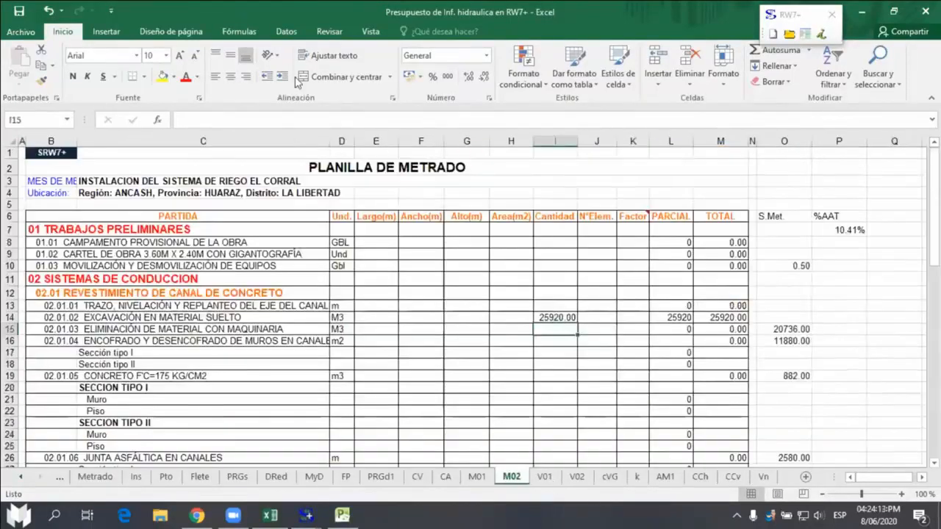
{"action": "left_click", "coordinate": [50, 10]}
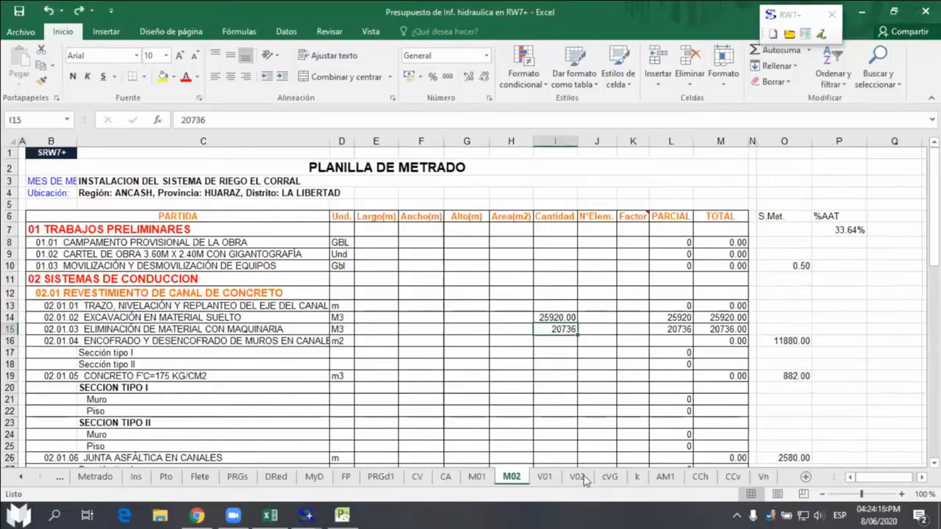
Step: Check the EA curve against the PA curve for month 2 in the cVG S-curve chart
{"action": "left_click", "coordinate": [614, 479]}
{"action": "scroll", "coordinate": [616, 466], "scroll_direction": "down", "scroll_amount": 4}
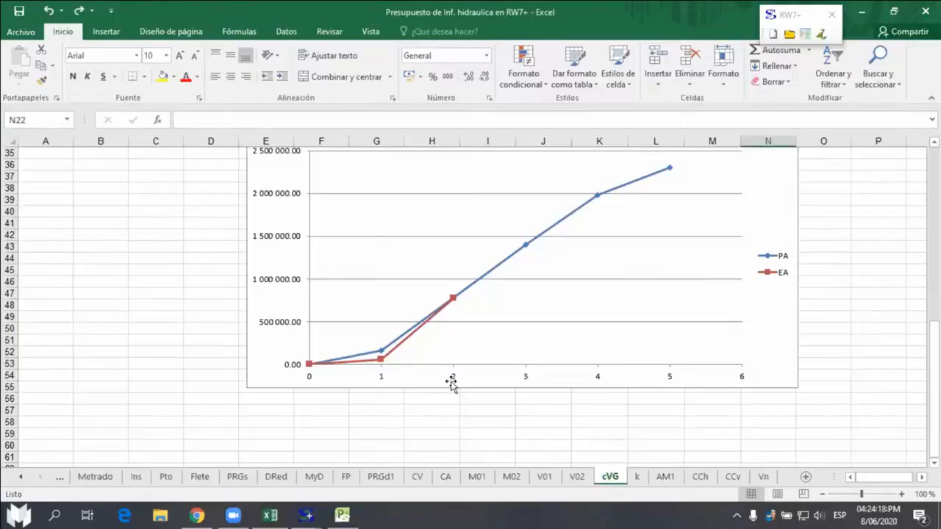
{"action": "scroll", "coordinate": [451, 384], "scroll_direction": "up", "scroll_amount": 1}
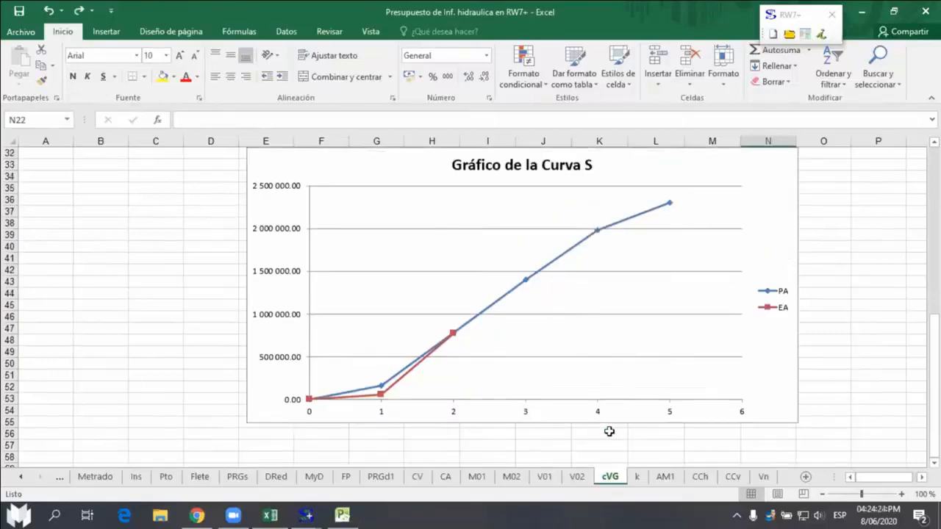
Step: Examine the August 2019 row of the Vn sheet and the index months and K coefficients in F18:G19
{"action": "left_click", "coordinate": [763, 477]}
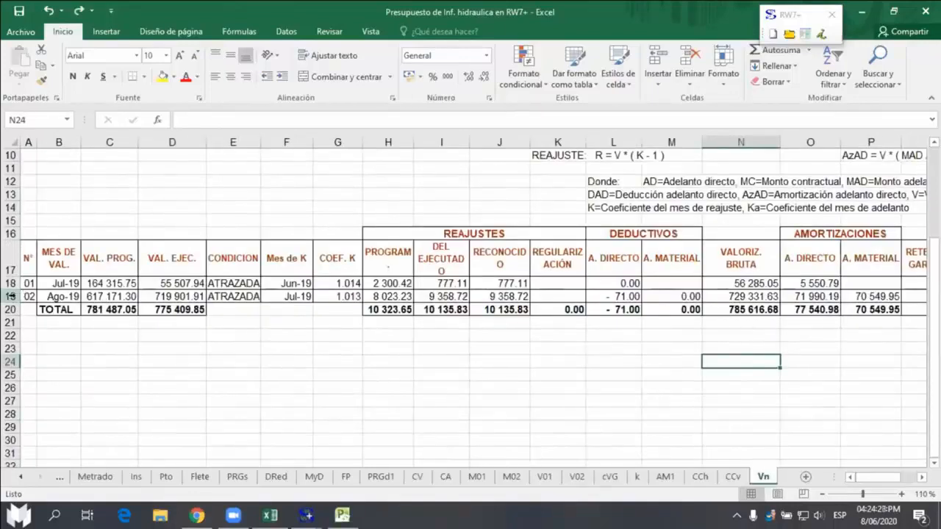
{"action": "left_click", "coordinate": [11, 297]}
{"action": "left_click", "coordinate": [647, 362]}
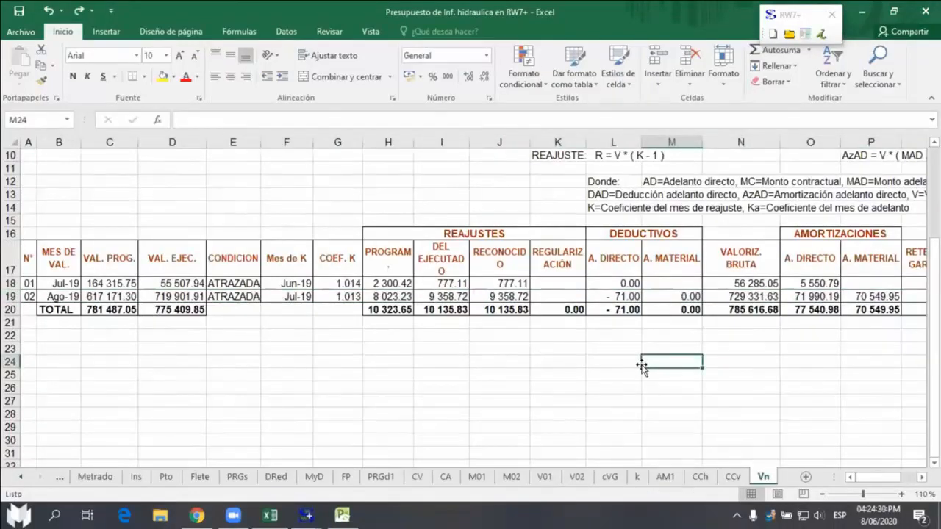
{"action": "left_click", "coordinate": [335, 283]}
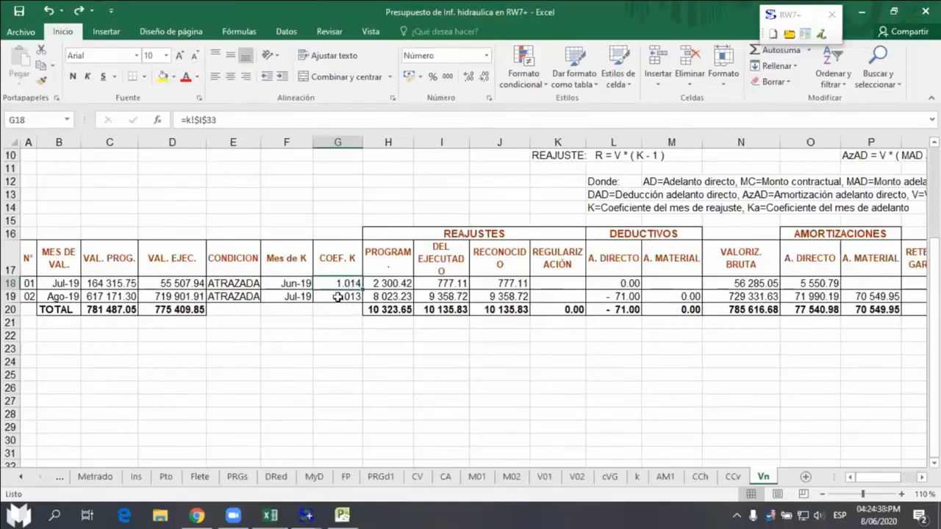
{"action": "left_click_drag", "start_coordinate": [293, 283], "coordinate": [362, 283]}
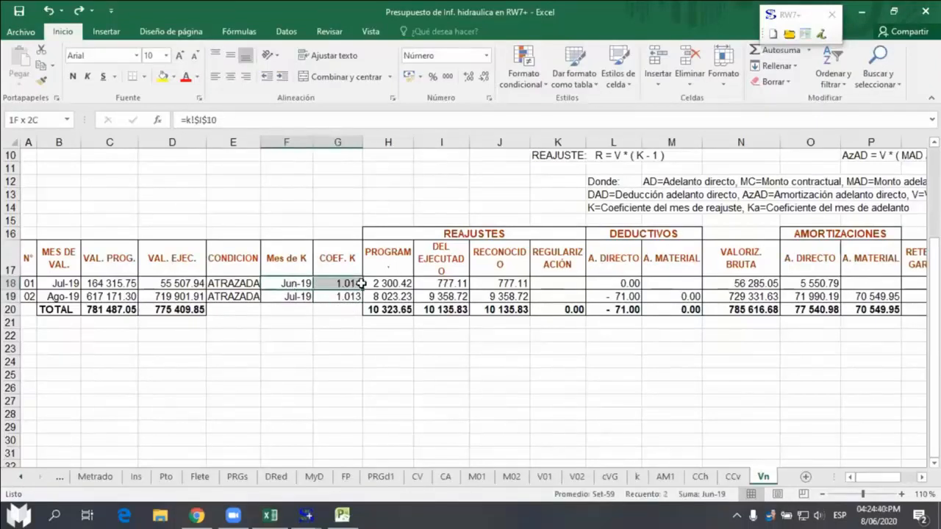
{"action": "left_click_drag", "start_coordinate": [291, 298], "coordinate": [319, 298]}
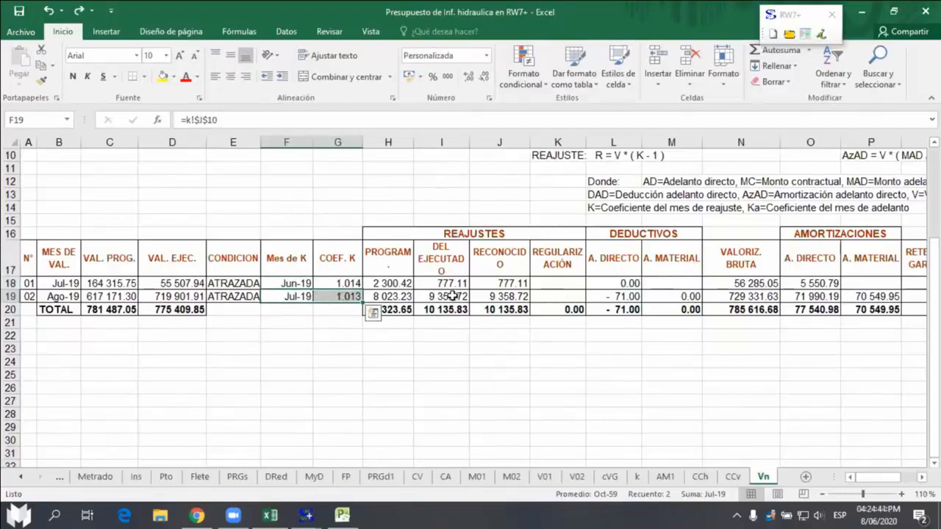
Step: Inspect the formula for August's direct advance deduction in cell L19
{"action": "left_click", "coordinate": [610, 297]}
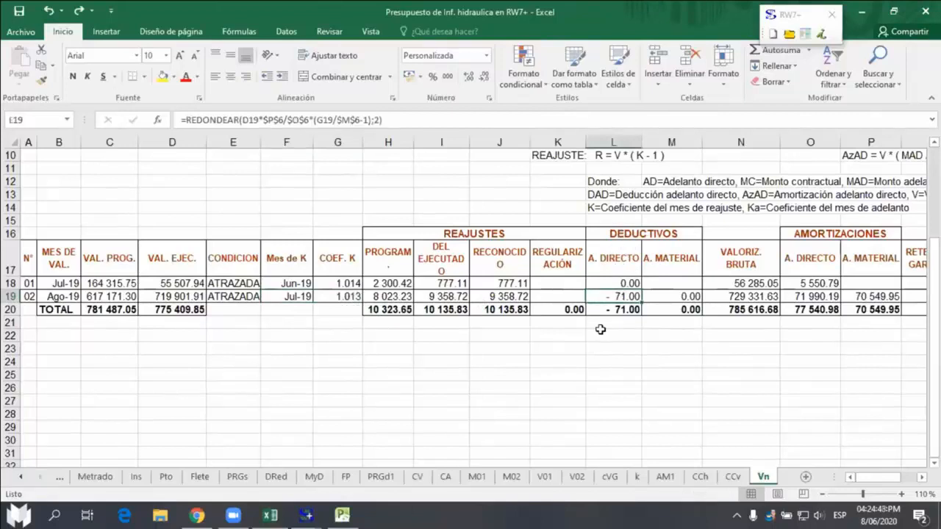
{"action": "left_click", "coordinate": [601, 332]}
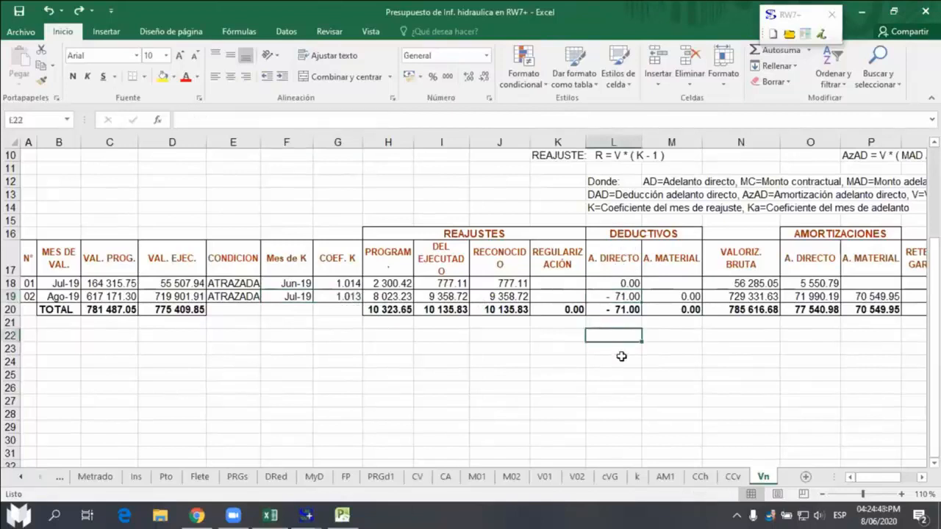
{"action": "left_click", "coordinate": [516, 385]}
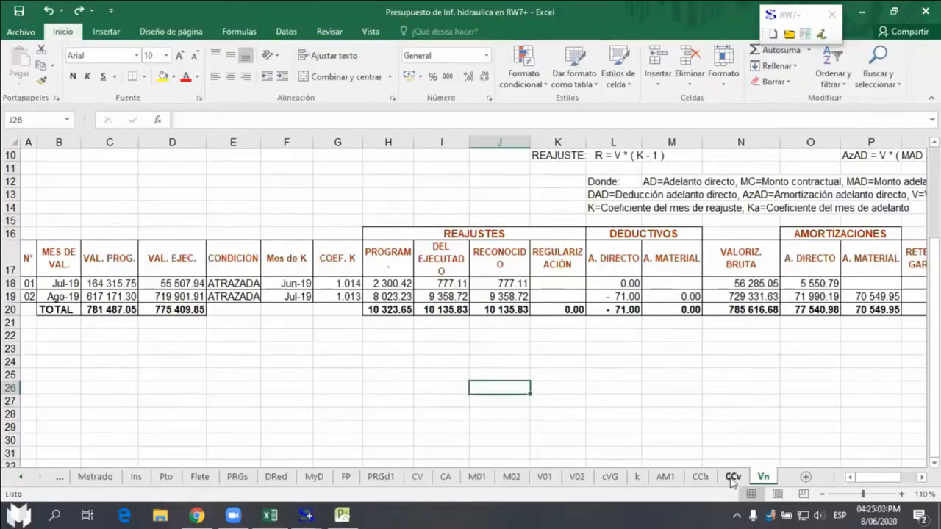
Step: Review the cVG sheet's S curve together with its table of accumulated programmed and earned values
{"action": "left_click", "coordinate": [611, 477]}
{"action": "scroll", "coordinate": [658, 283], "scroll_direction": "down", "scroll_amount": 1}
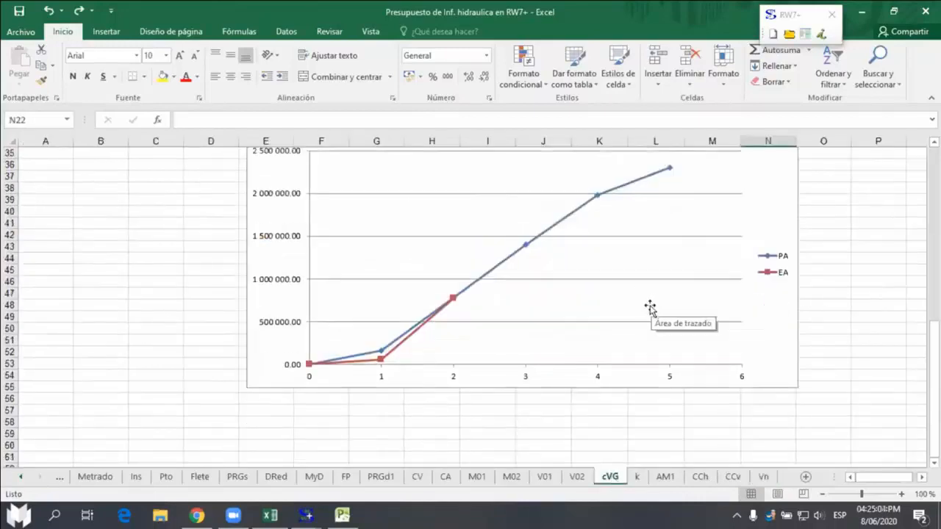
{"action": "scroll", "coordinate": [650, 308], "scroll_direction": "up", "scroll_amount": 2}
{"action": "scroll", "coordinate": [792, 287], "scroll_direction": "up", "scroll_amount": 6}
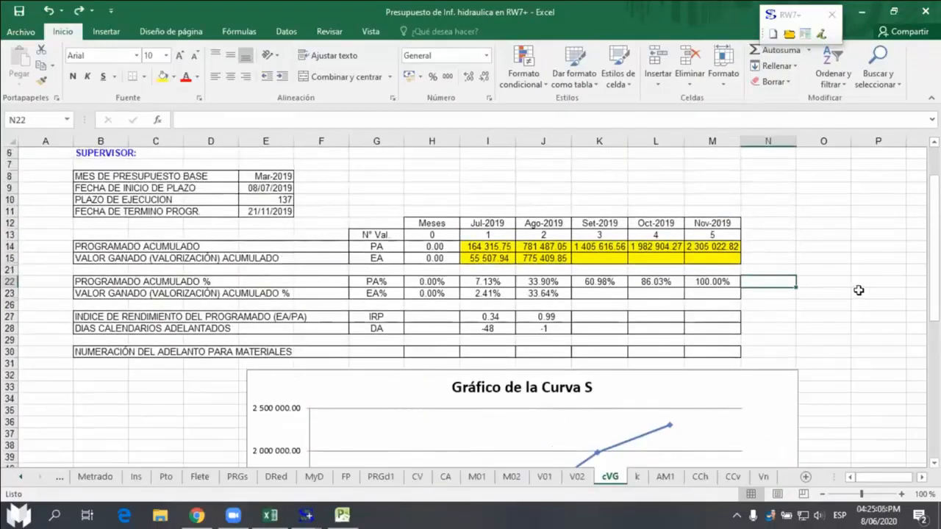
{"action": "scroll", "coordinate": [859, 290], "scroll_direction": "down", "scroll_amount": 1}
{"action": "scroll", "coordinate": [859, 291], "scroll_direction": "down", "scroll_amount": 1}
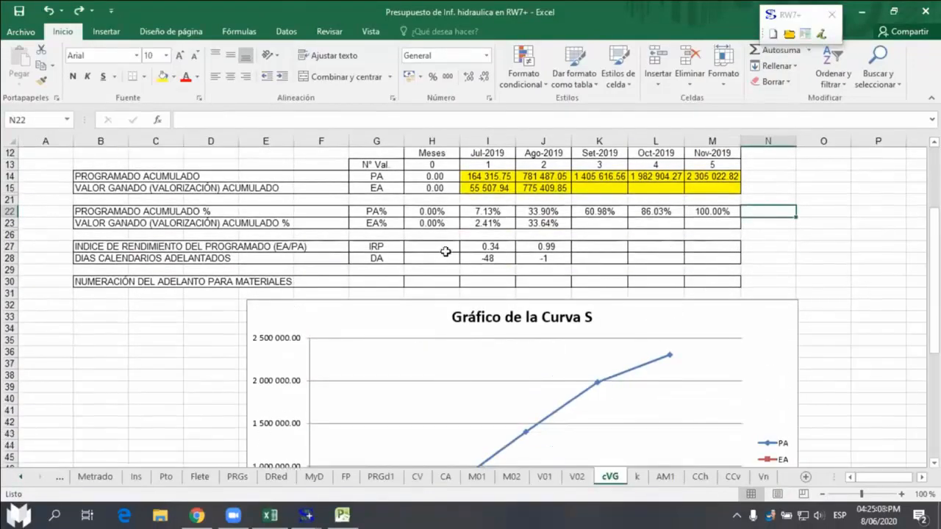
Step: Examine the schedule performance index (EA/PA) row 27 and its formula in I27, relating the July and August values to the S curve
{"action": "left_click", "coordinate": [10, 246]}
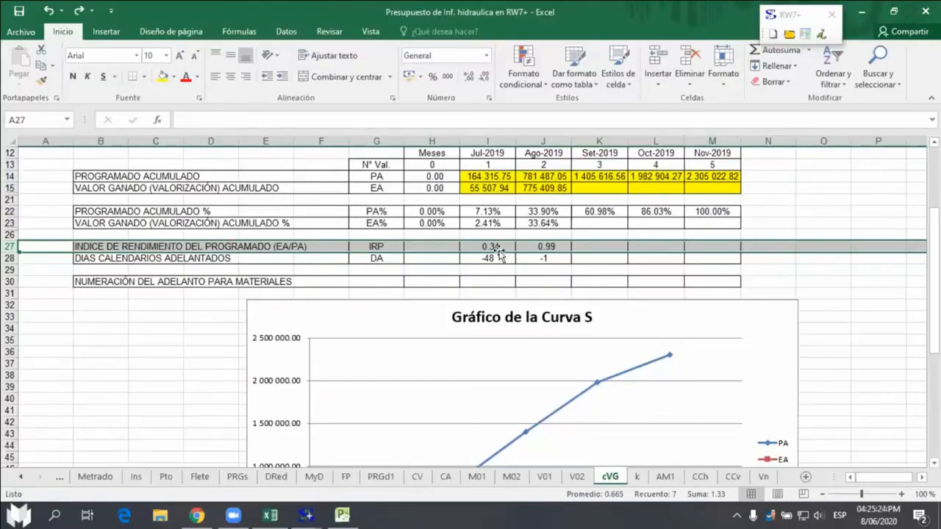
{"action": "left_click", "coordinate": [497, 247]}
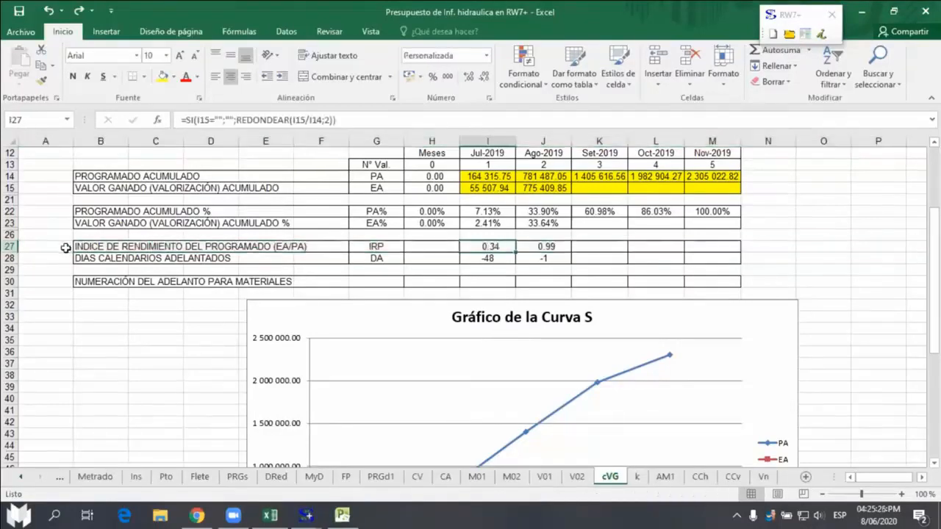
{"action": "left_click", "coordinate": [10, 247]}
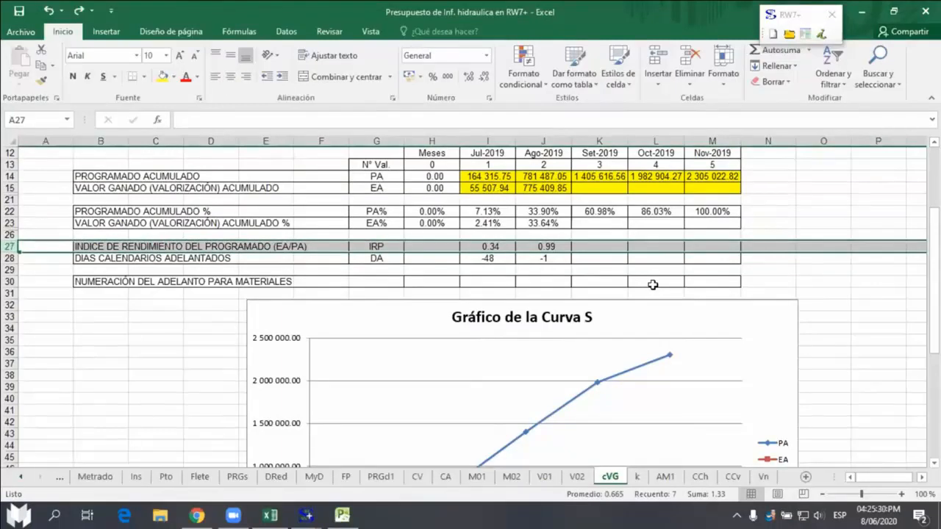
{"action": "scroll", "coordinate": [653, 285], "scroll_direction": "down", "scroll_amount": 4}
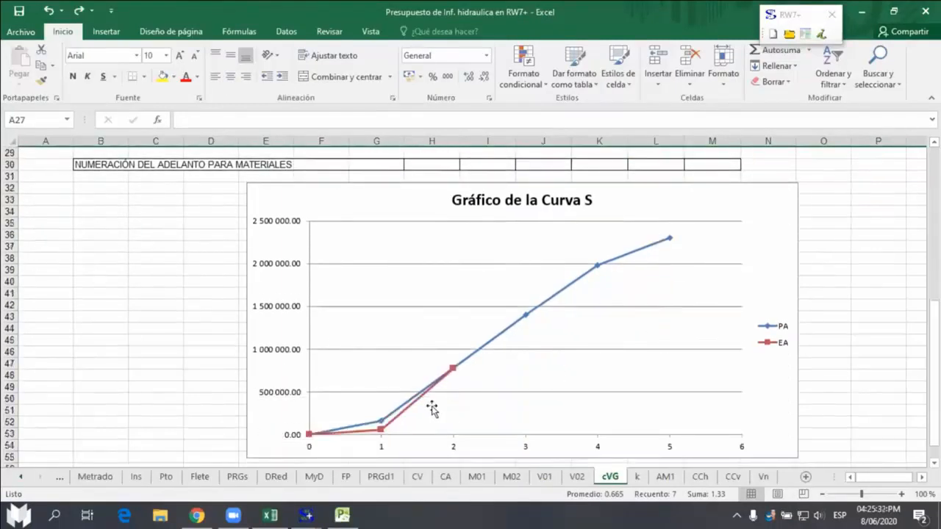
{"action": "scroll", "coordinate": [432, 406], "scroll_direction": "up", "scroll_amount": 2}
{"action": "scroll", "coordinate": [434, 406], "scroll_direction": "up", "scroll_amount": 1}
{"action": "left_click_drag", "start_coordinate": [489, 212], "coordinate": [551, 219]}
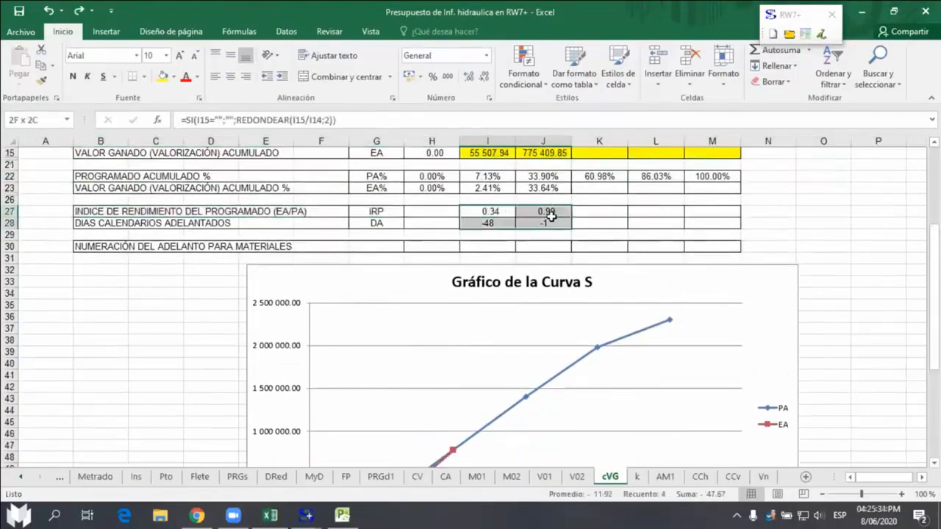
{"action": "left_click_drag", "start_coordinate": [491, 211], "coordinate": [544, 211]}
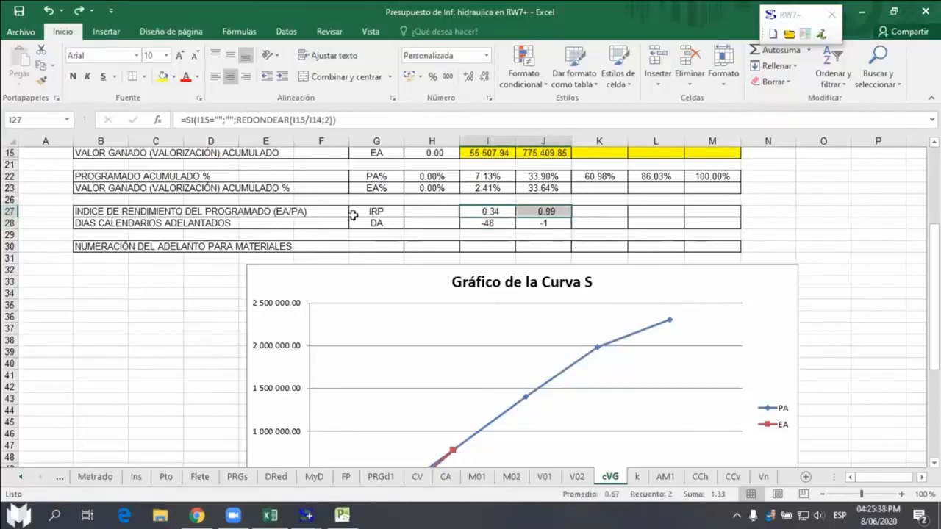
Step: Examine the calendar days ahead row 28 and its July and August formulas in I28 and J28 alongside the S curve
{"action": "left_click", "coordinate": [7, 223]}
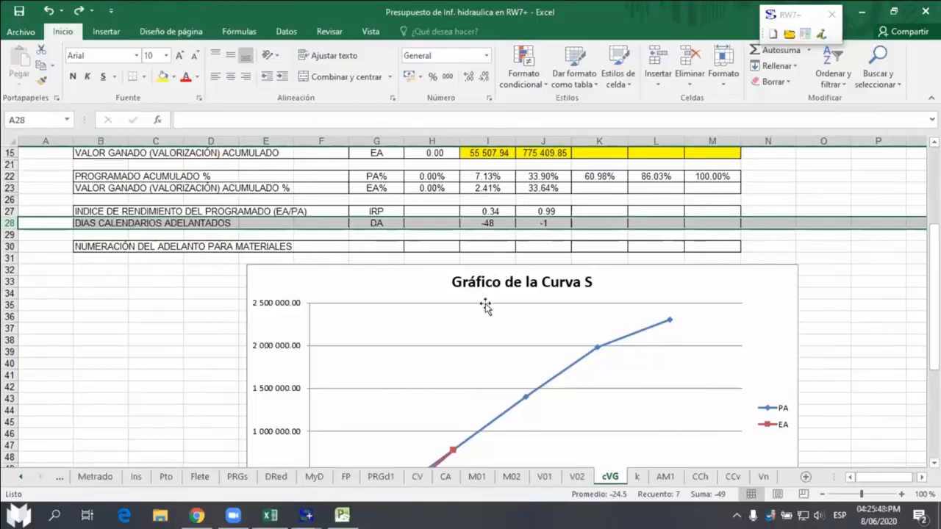
{"action": "scroll", "coordinate": [487, 327], "scroll_direction": "down", "scroll_amount": 3}
{"action": "scroll", "coordinate": [488, 323], "scroll_direction": "up", "scroll_amount": 2}
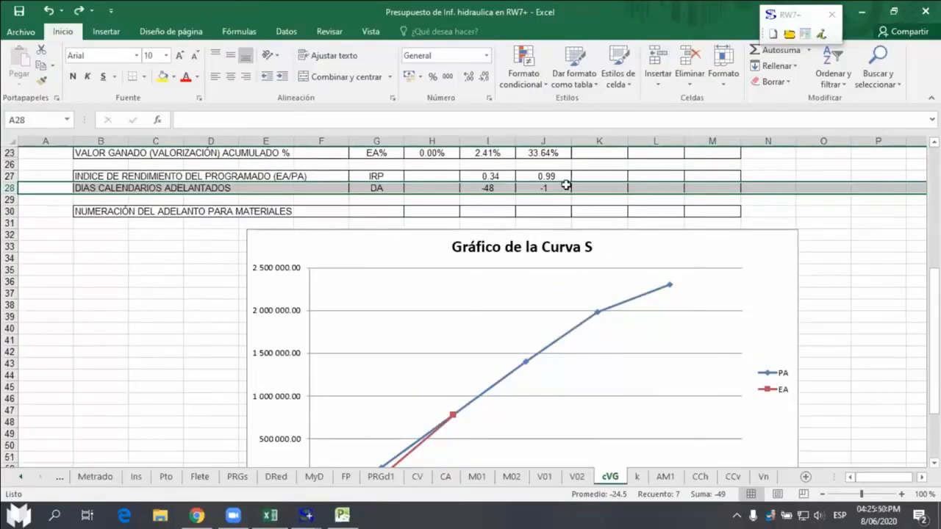
{"action": "left_click", "coordinate": [493, 188]}
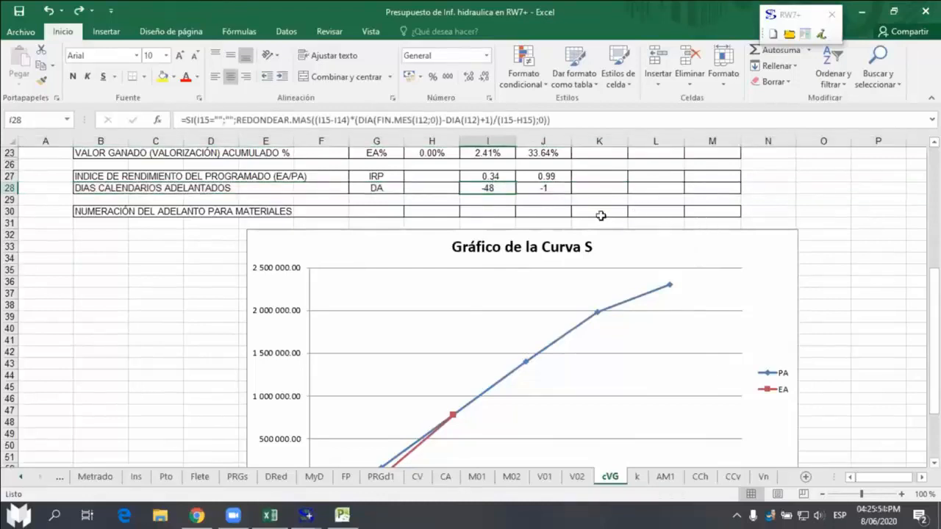
{"action": "left_click", "coordinate": [561, 190]}
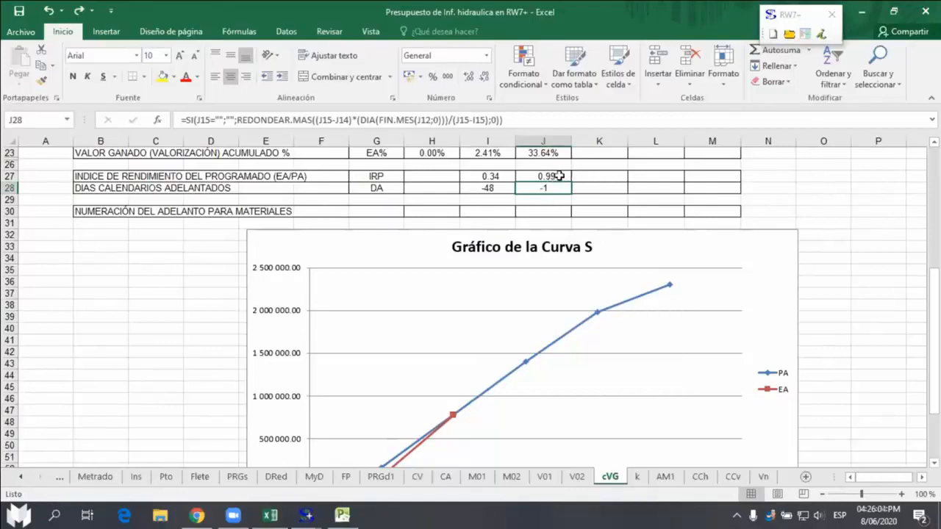
{"action": "scroll", "coordinate": [595, 184], "scroll_direction": "down", "scroll_amount": 2}
{"action": "scroll", "coordinate": [651, 214], "scroll_direction": "up", "scroll_amount": 4}
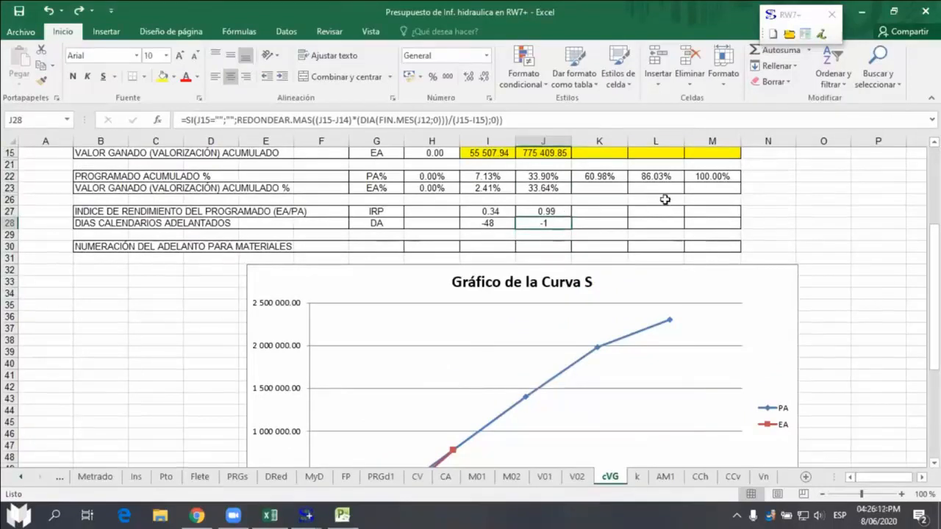
Step: Unhide the cost and cost index rows between rows 15 and 22 of the cVG sheet and check the S curve
{"action": "scroll", "coordinate": [661, 216], "scroll_direction": "down", "scroll_amount": 1}
{"action": "scroll", "coordinate": [662, 216], "scroll_direction": "up", "scroll_amount": 2}
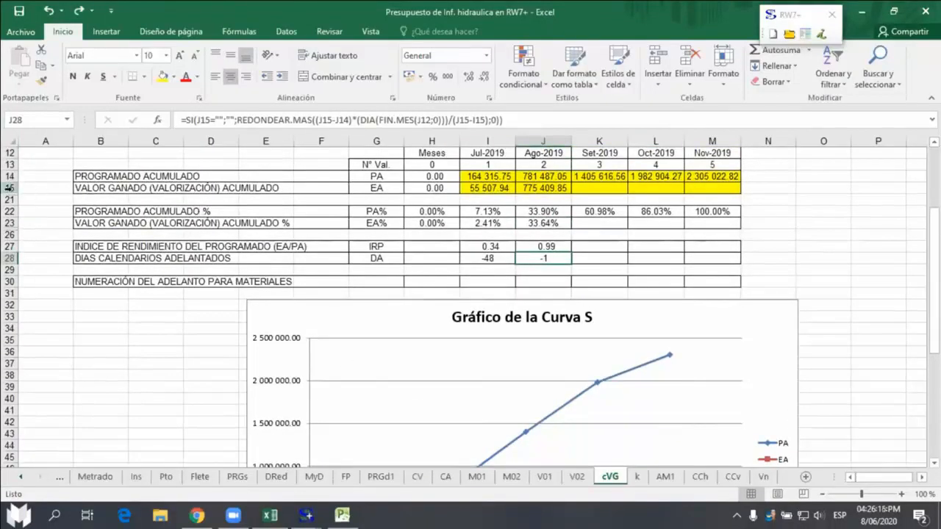
{"action": "left_click_drag", "start_coordinate": [11, 188], "coordinate": [10, 211]}
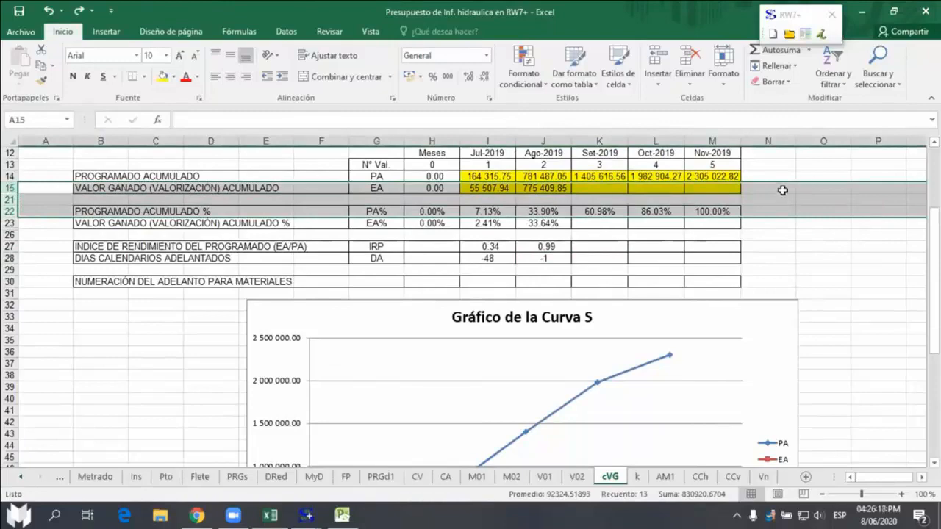
{"action": "right_click", "coordinate": [783, 190]}
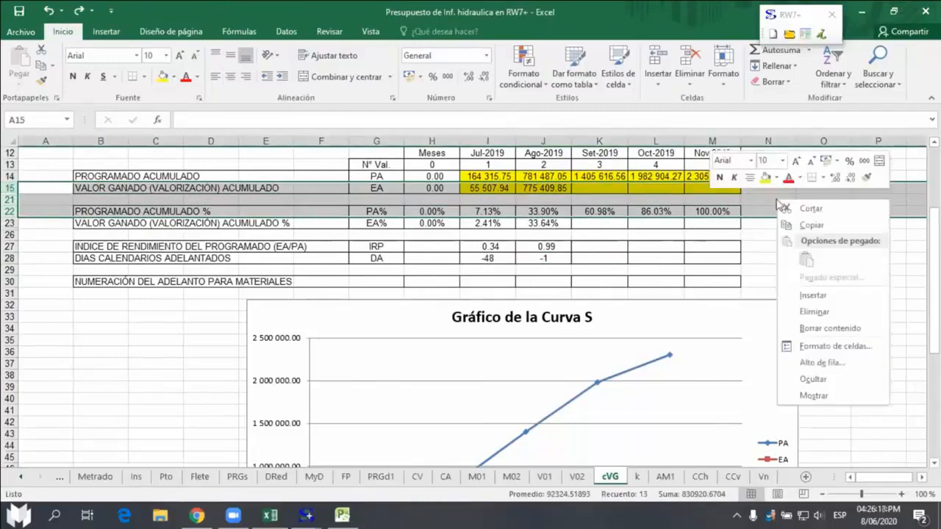
{"action": "left_click", "coordinate": [815, 396]}
{"action": "left_click", "coordinate": [822, 232]}
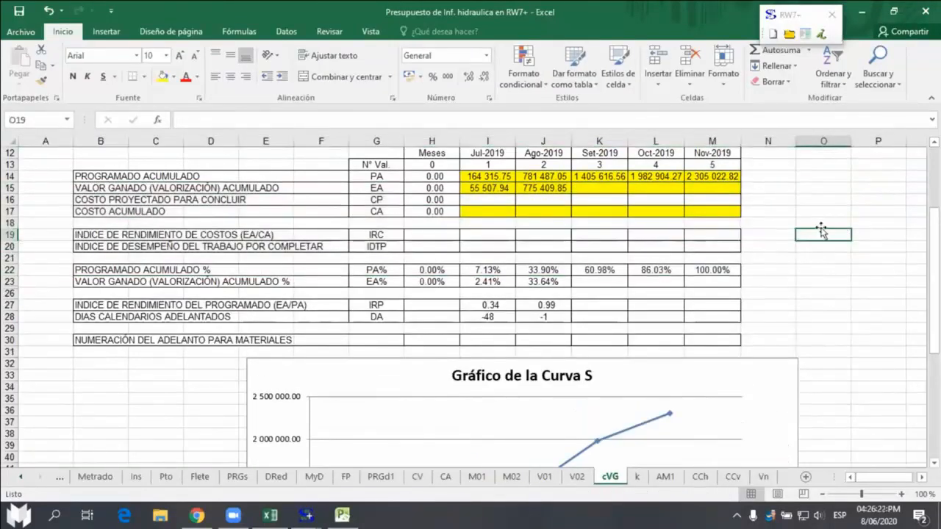
{"action": "scroll", "coordinate": [822, 233], "scroll_direction": "down", "scroll_amount": 5}
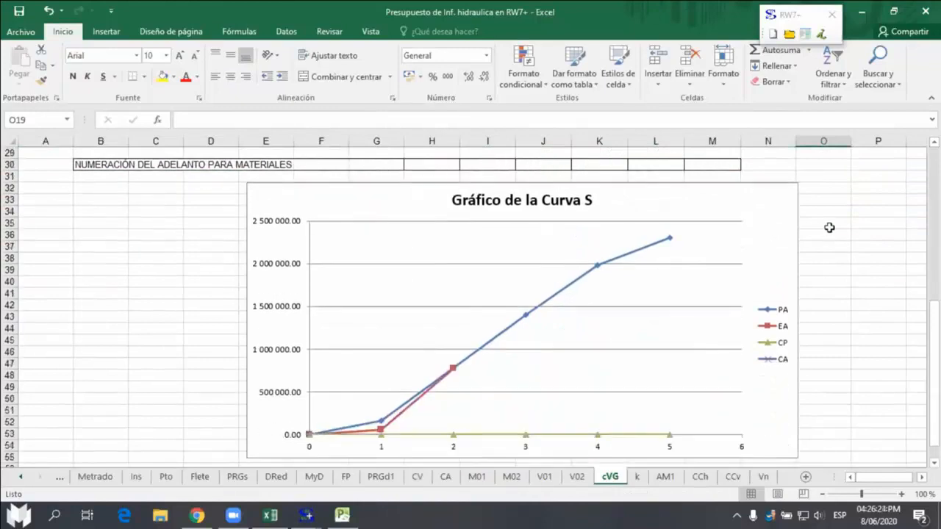
{"action": "scroll", "coordinate": [830, 225], "scroll_direction": "up", "scroll_amount": 7}
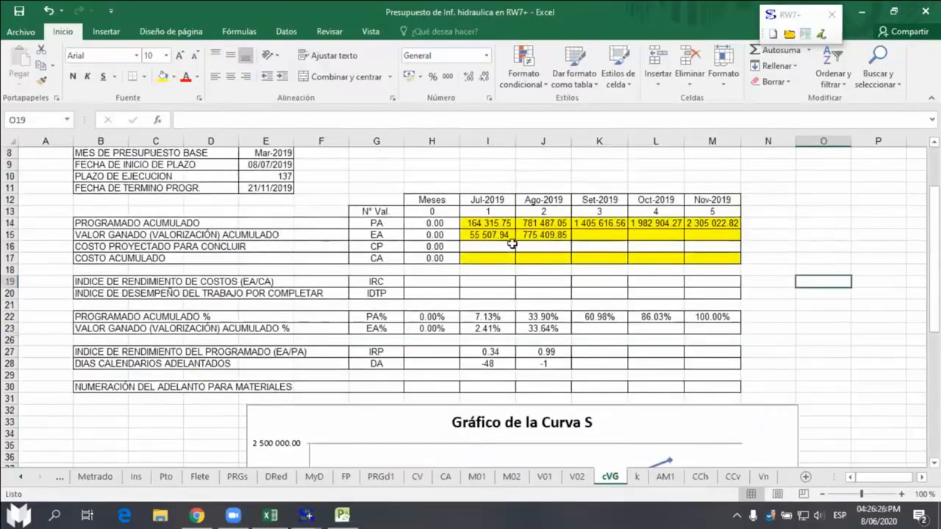
Step: Enter accumulated costs in row 17: 92500 for July 2019 and 820000 for August 2019
{"action": "left_click", "coordinate": [13, 258]}
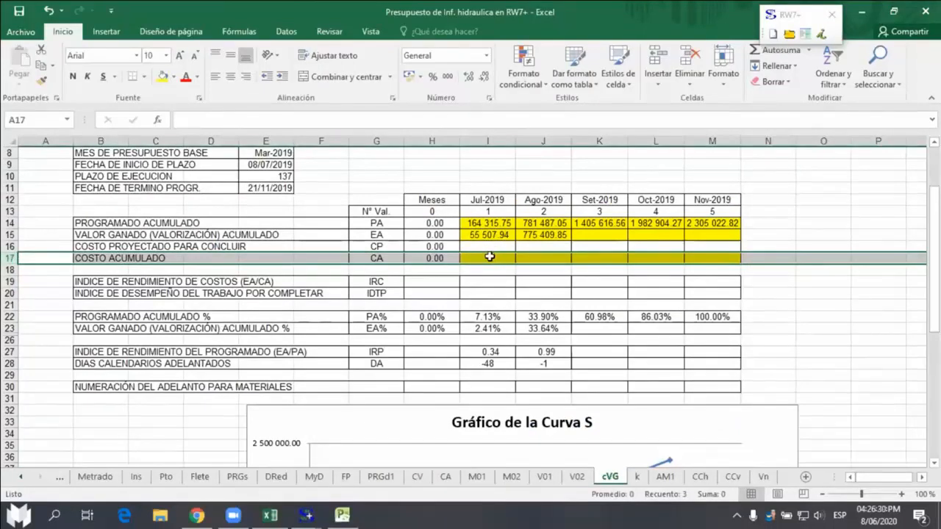
{"action": "left_click", "coordinate": [490, 256]}
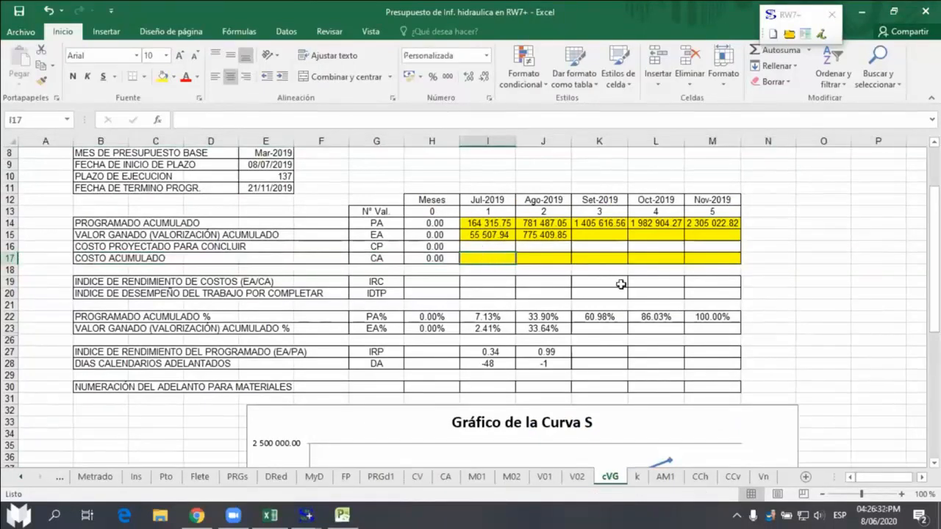
{"action": "type", "text": "925"}
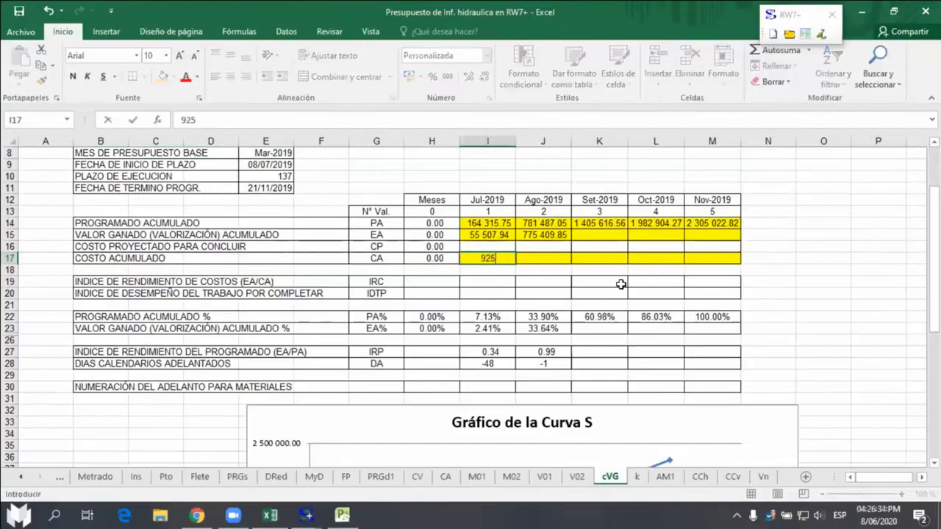
{"action": "type", "text": "00"}
{"action": "key", "text": "Return"}
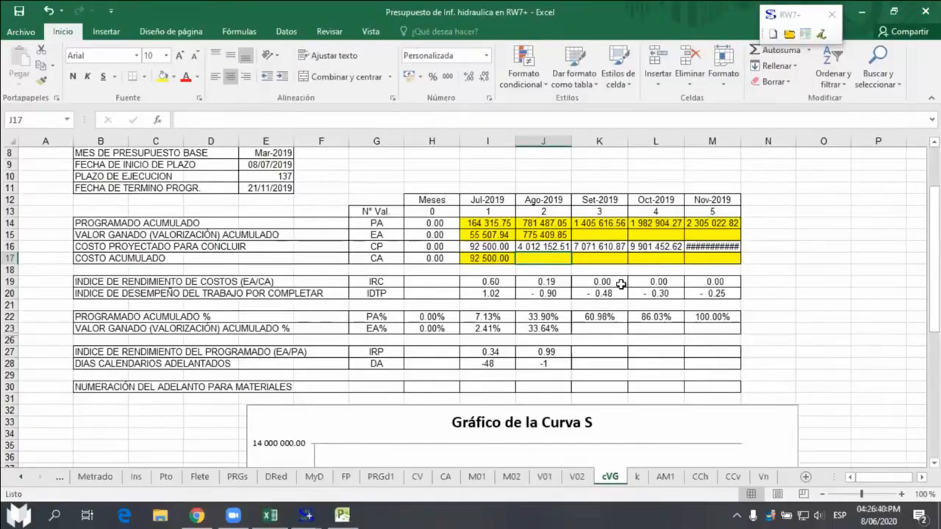
{"action": "type", "text": "820 "}
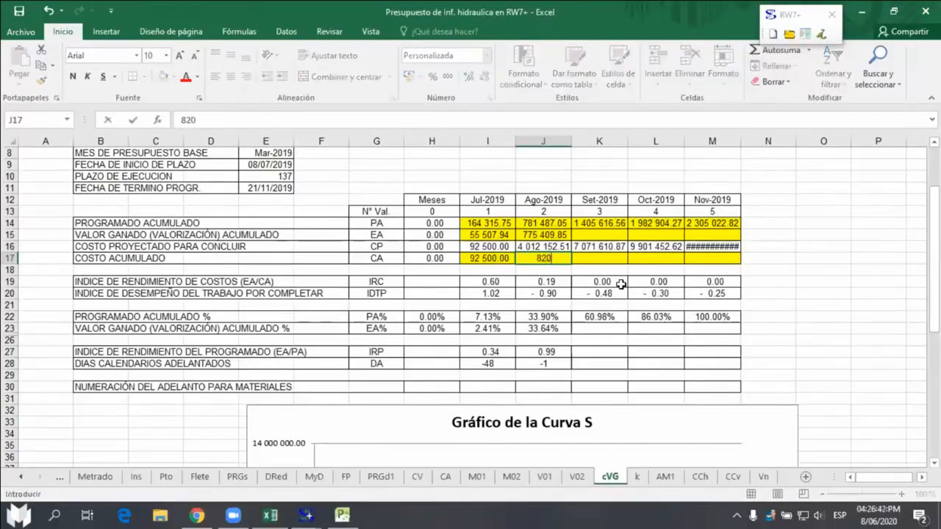
{"action": "type", "text": "000"}
{"action": "key", "text": "Return"}
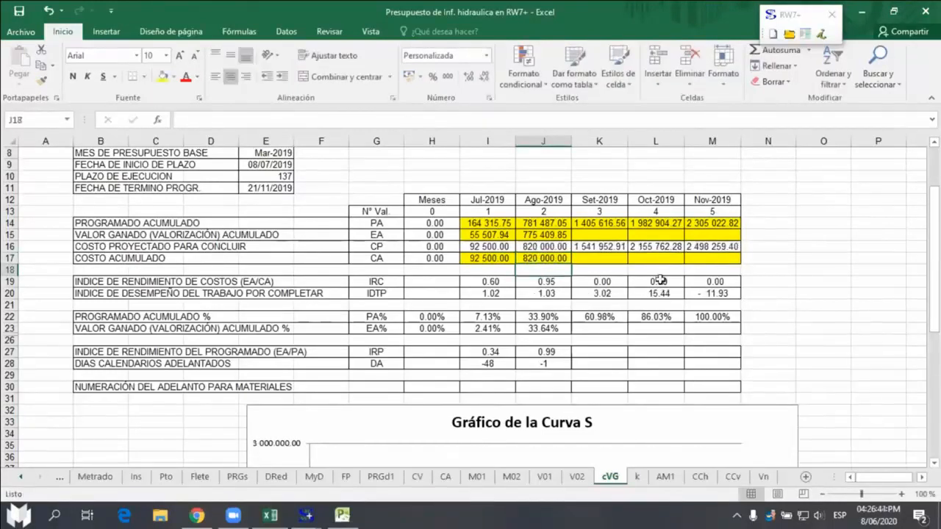
Step: Review the S curve's projected cost (CP) and accumulated cost (CA) lines against the programmed (PA) and earned (EA) lines
{"action": "scroll", "coordinate": [831, 294], "scroll_direction": "down", "scroll_amount": 7}
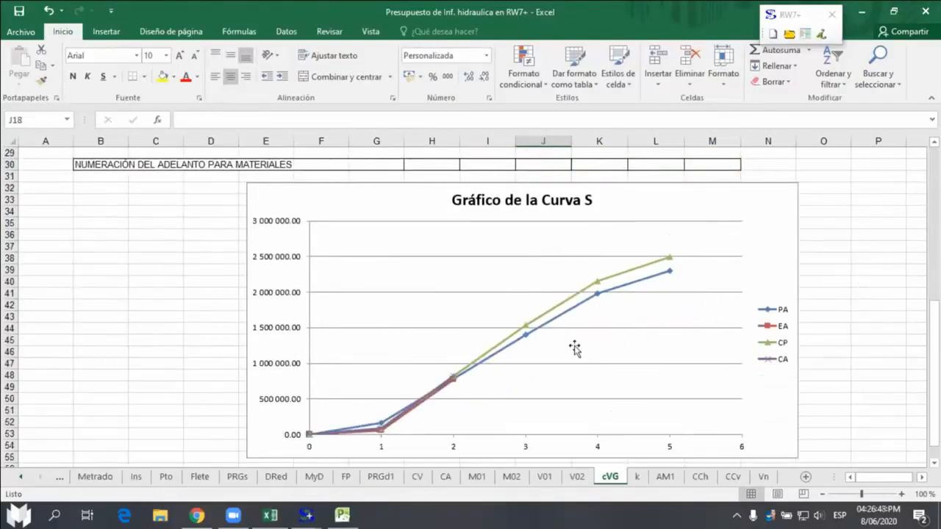
{"action": "scroll", "coordinate": [709, 283], "scroll_direction": "up", "scroll_amount": 2}
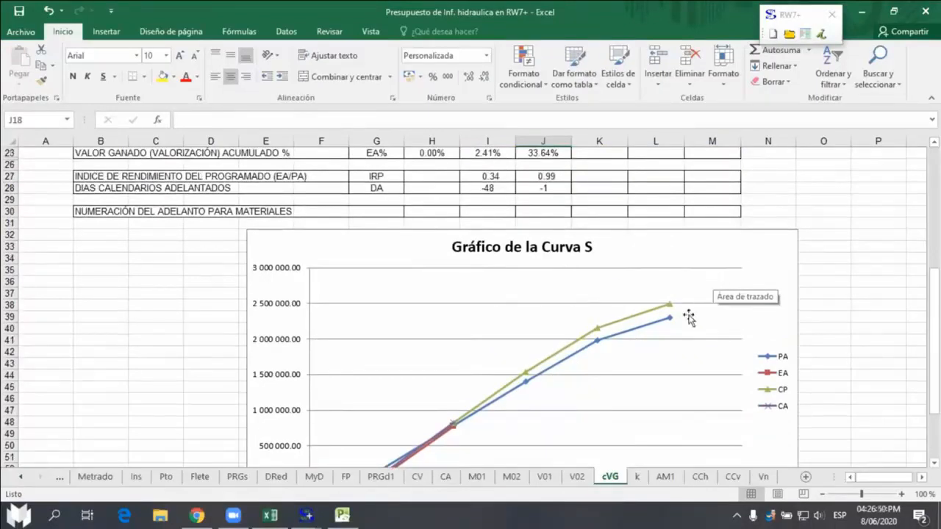
{"action": "scroll", "coordinate": [468, 409], "scroll_direction": "down", "scroll_amount": 1}
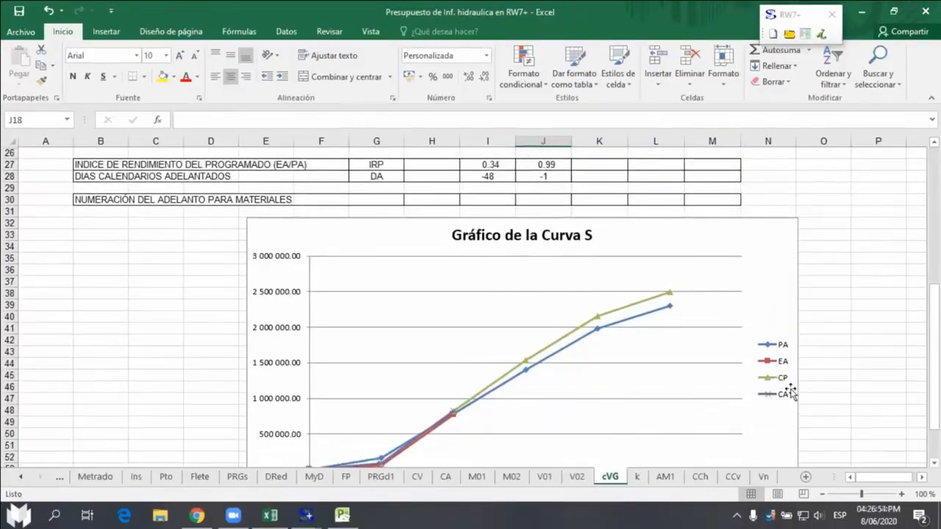
{"action": "scroll", "coordinate": [791, 397], "scroll_direction": "down", "scroll_amount": 1}
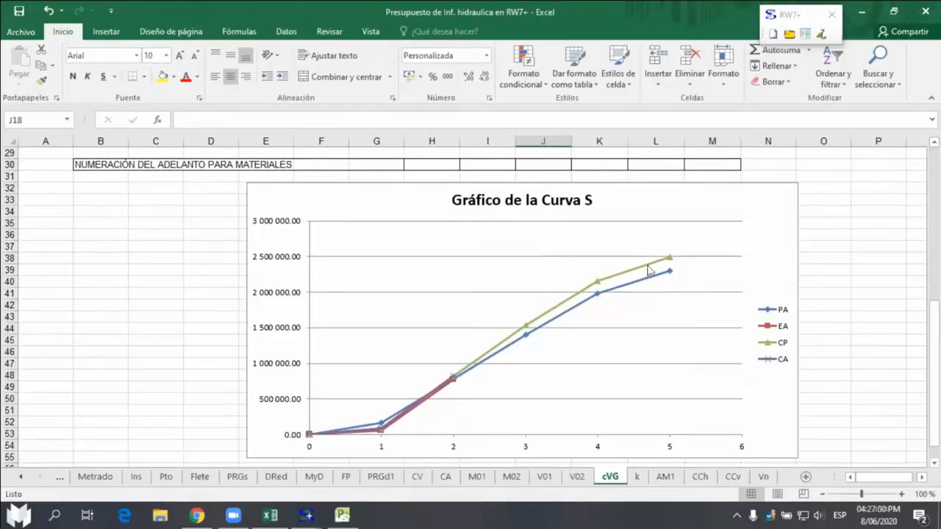
{"action": "scroll", "coordinate": [866, 331], "scroll_direction": "up", "scroll_amount": 5}
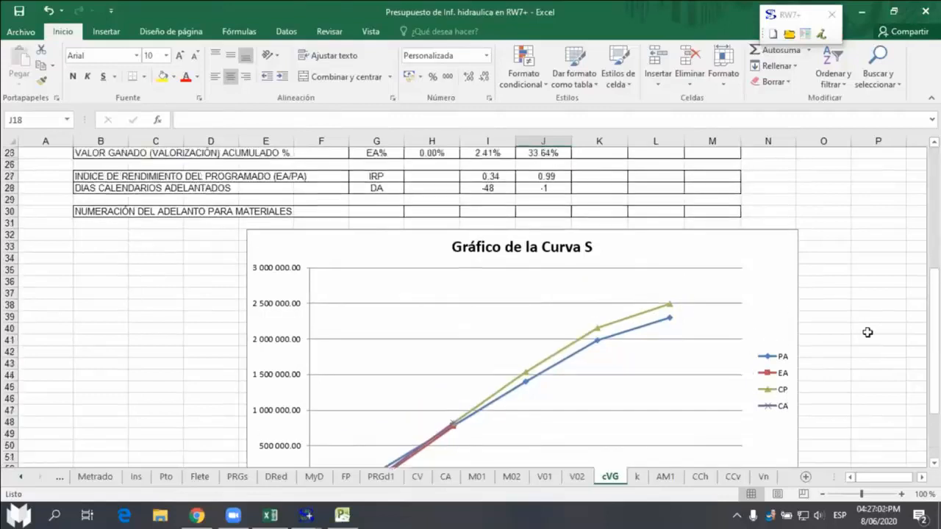
{"action": "scroll", "coordinate": [865, 330], "scroll_direction": "up", "scroll_amount": 1}
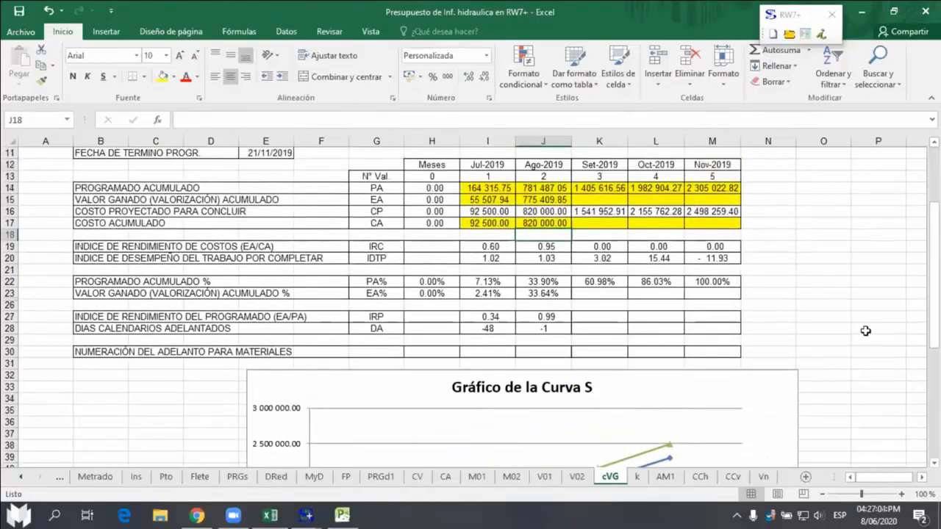
Step: Compare November's projected cost to complete in M16 with the programmed accumulated value in M14, relating both to the S curve
{"action": "left_click", "coordinate": [715, 212]}
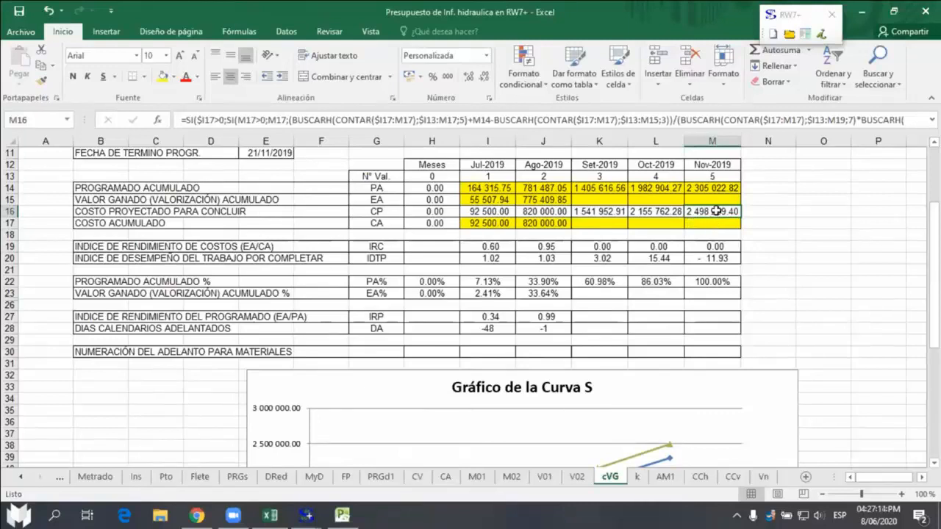
{"action": "left_click", "coordinate": [759, 211]}
{"action": "left_click", "coordinate": [706, 189]}
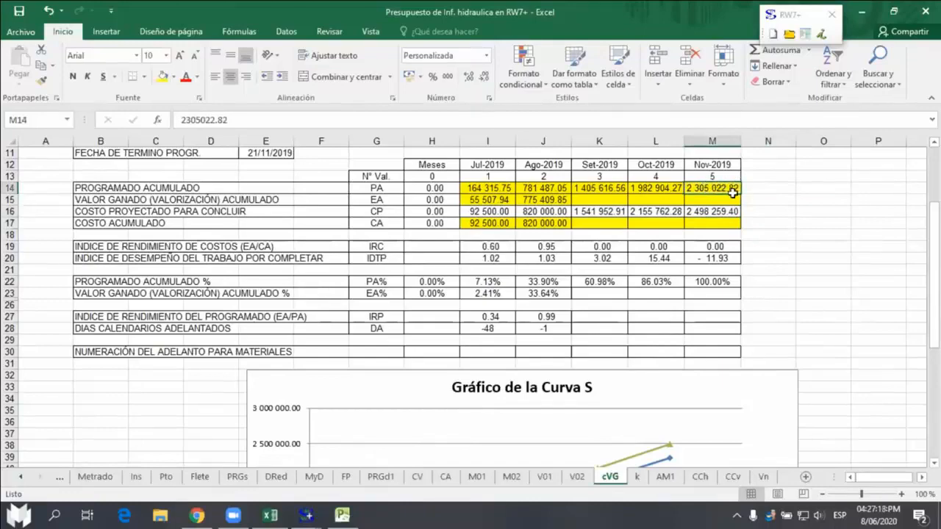
{"action": "scroll", "coordinate": [752, 213], "scroll_direction": "down", "scroll_amount": 5}
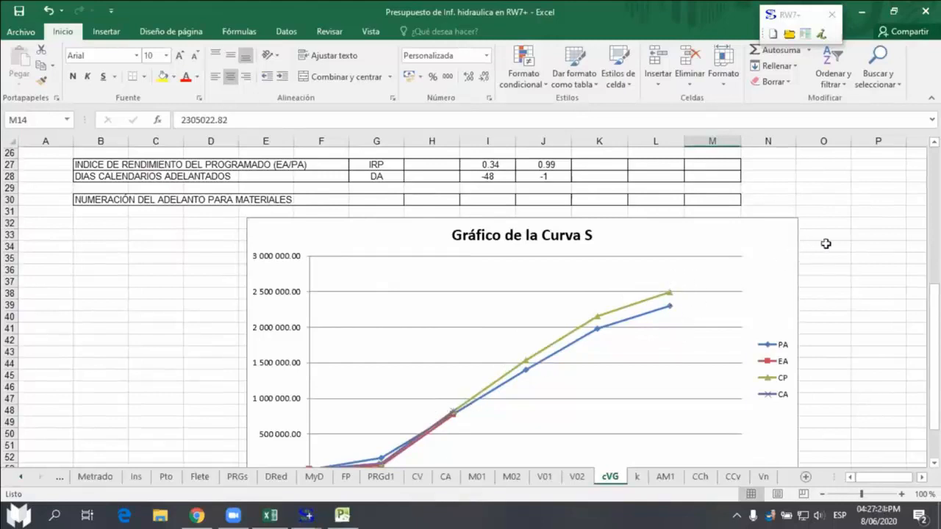
{"action": "left_click", "coordinate": [837, 197]}
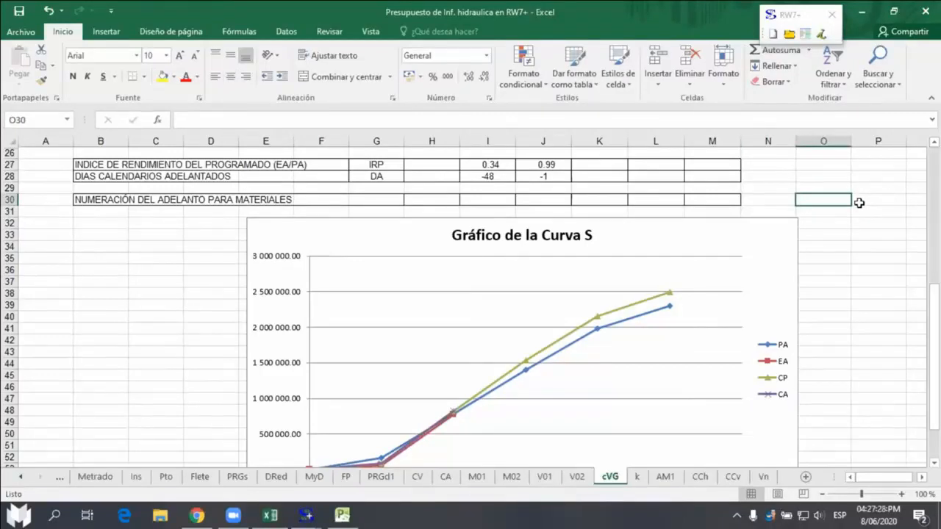
{"action": "scroll", "coordinate": [859, 202], "scroll_direction": "up", "scroll_amount": 5}
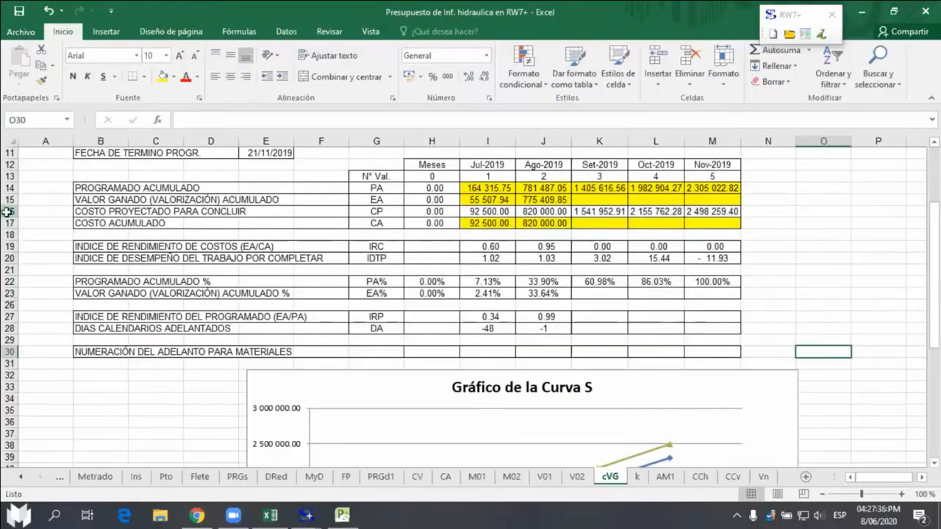
Step: Review the projected and accumulated cost rows 16 and 17, together with the IRC and IDTP indices in rows 19 and 20
{"action": "left_click_drag", "start_coordinate": [10, 211], "coordinate": [77, 231]}
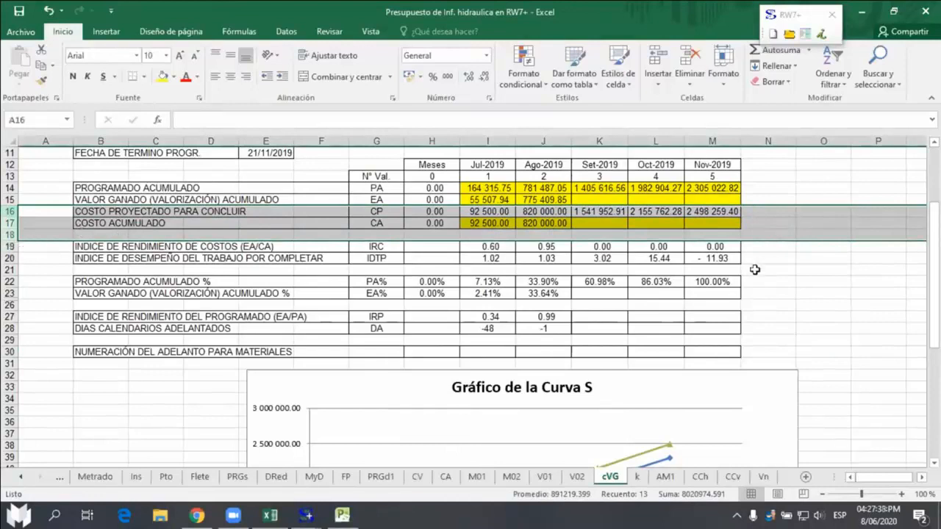
{"action": "left_click", "coordinate": [805, 258]}
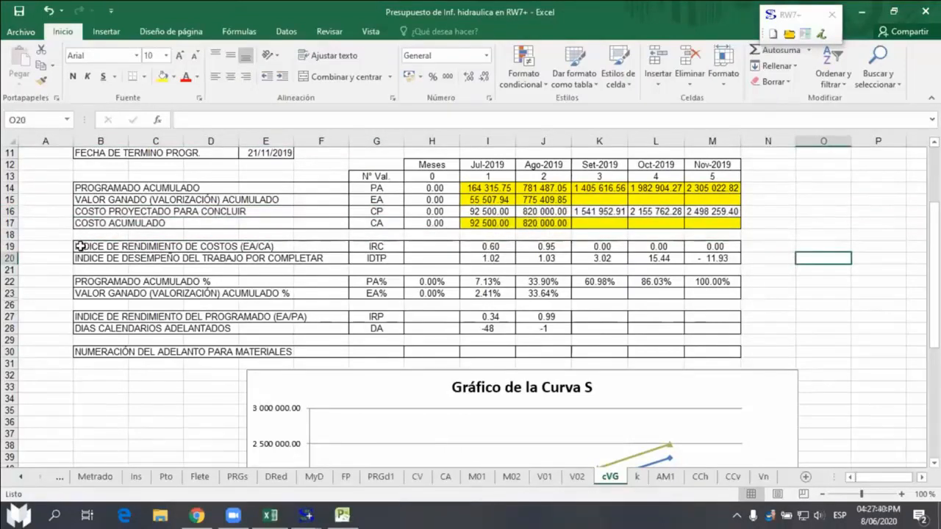
{"action": "left_click_drag", "start_coordinate": [77, 247], "coordinate": [821, 248]}
{"action": "left_click", "coordinate": [821, 247]}
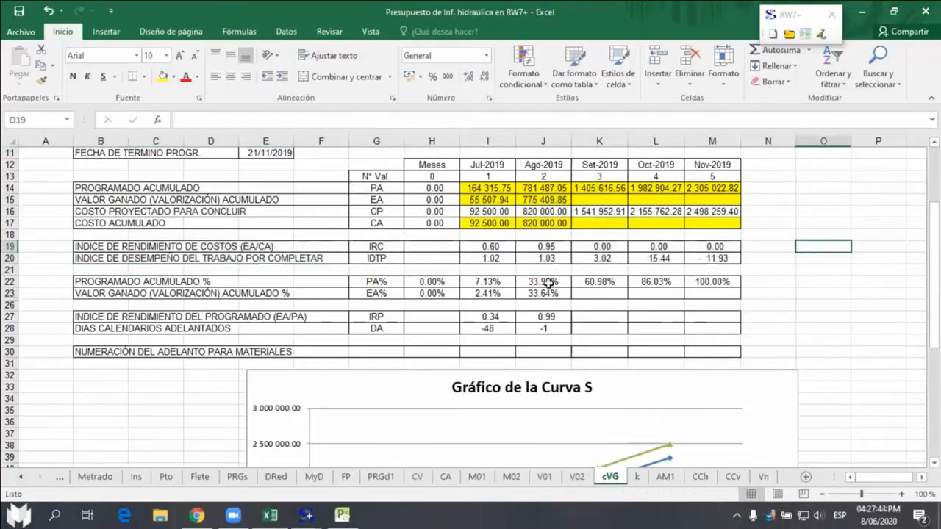
{"action": "left_click_drag", "start_coordinate": [542, 247], "coordinate": [665, 259]}
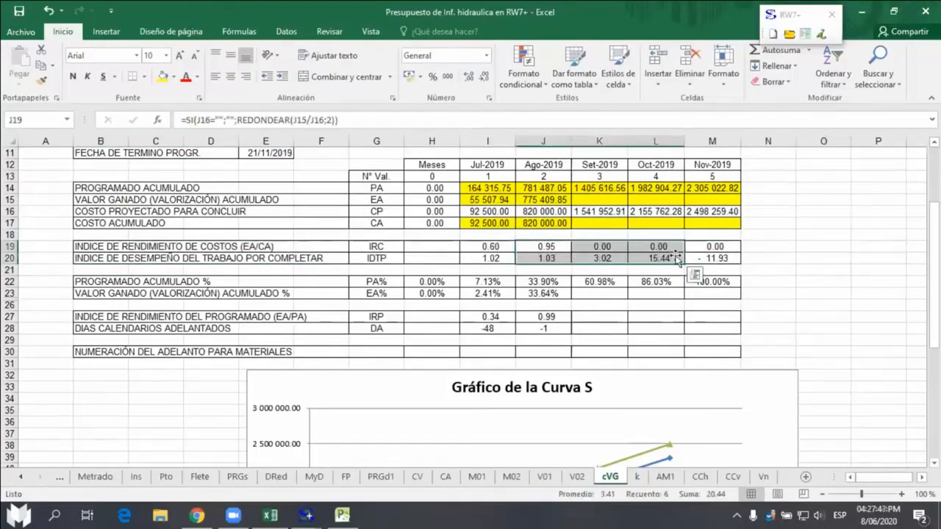
Step: Undo the July and August cost entries and the row unhiding, restoring the S curve with only its PA and EA lines
{"action": "left_click", "coordinate": [50, 10]}
{"action": "left_click", "coordinate": [50, 10]}
{"action": "left_click", "coordinate": [51, 11]}
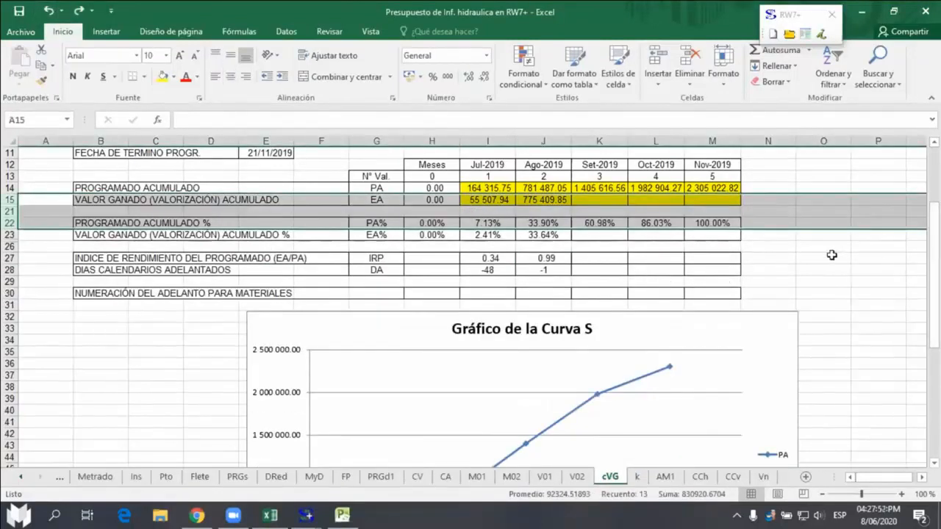
{"action": "left_click", "coordinate": [818, 253]}
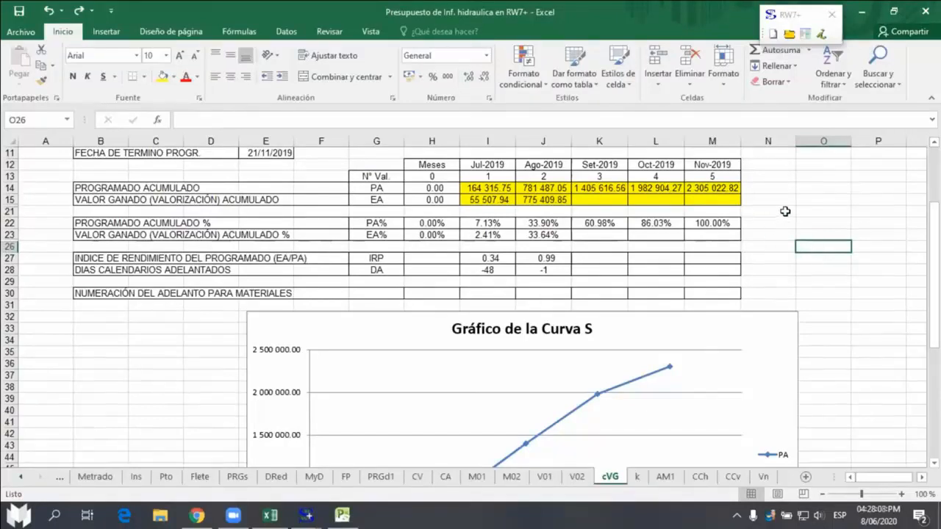
{"action": "scroll", "coordinate": [785, 211], "scroll_direction": "down", "scroll_amount": 6}
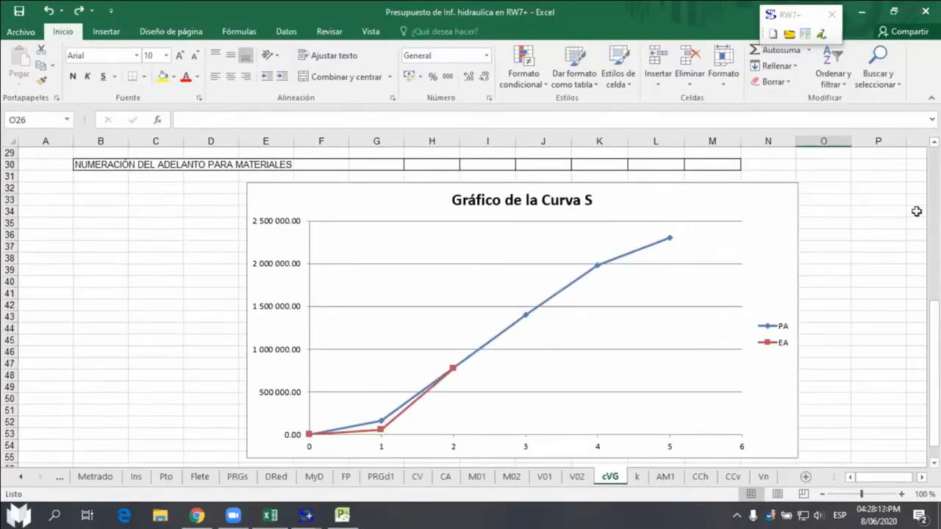
Step: Generate the September 2019 net valuation in RW7+ with August 2019 indices and materials-advance amortization, and widen column C of sheet Vn
{"action": "left_click", "coordinate": [866, 227]}
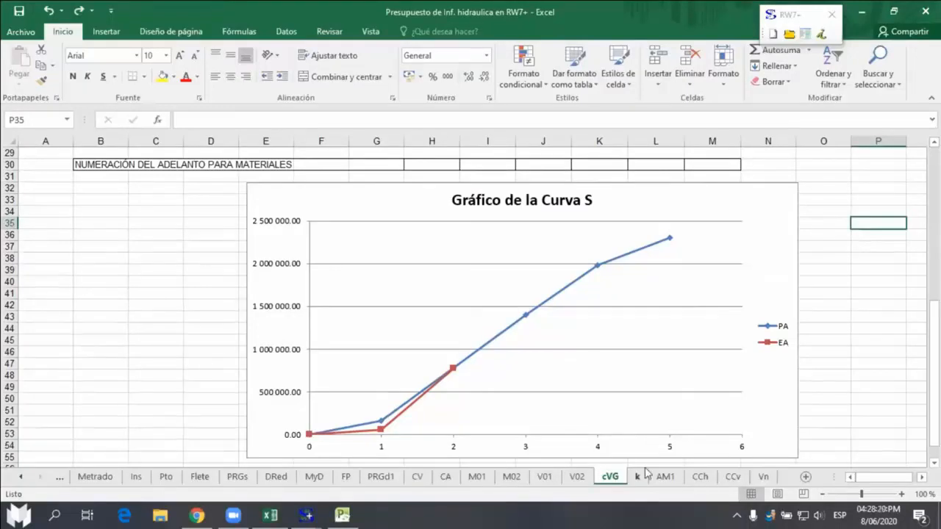
{"action": "left_click", "coordinate": [763, 476]}
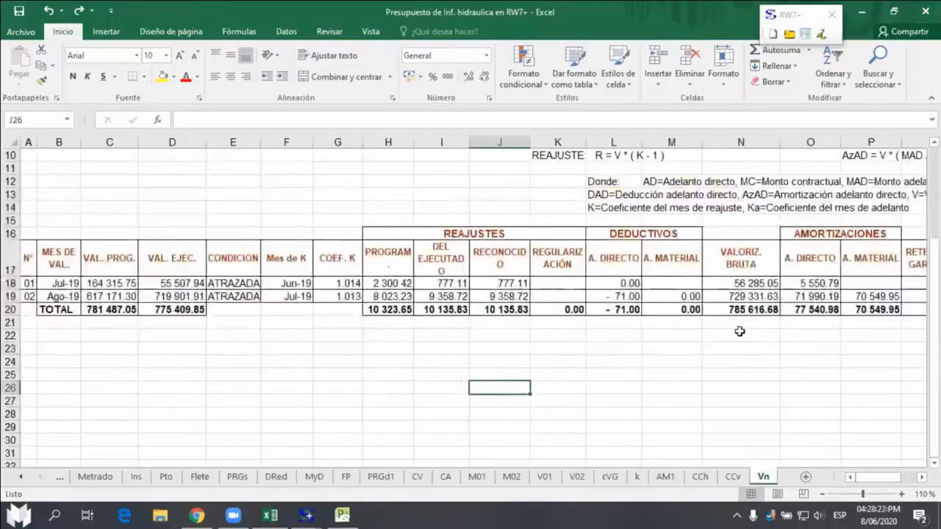
{"action": "left_click", "coordinate": [638, 350]}
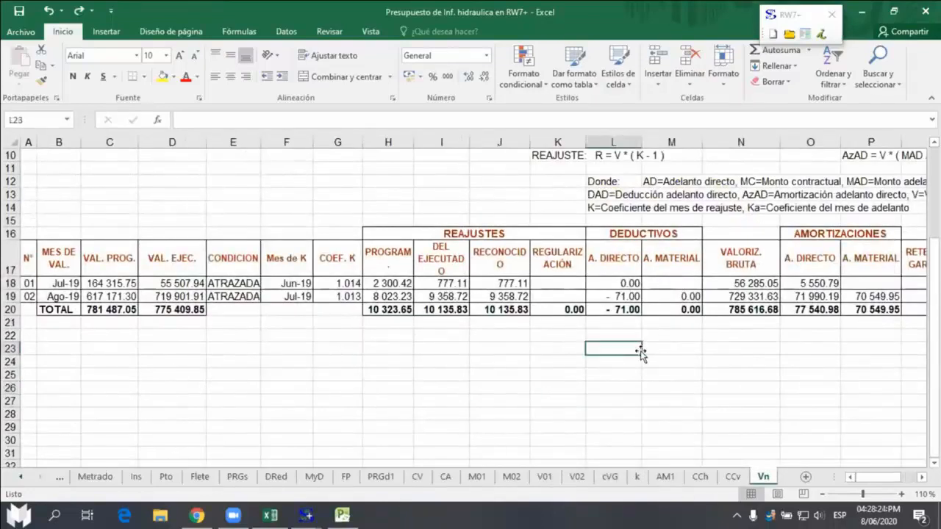
{"action": "left_click", "coordinate": [788, 32]}
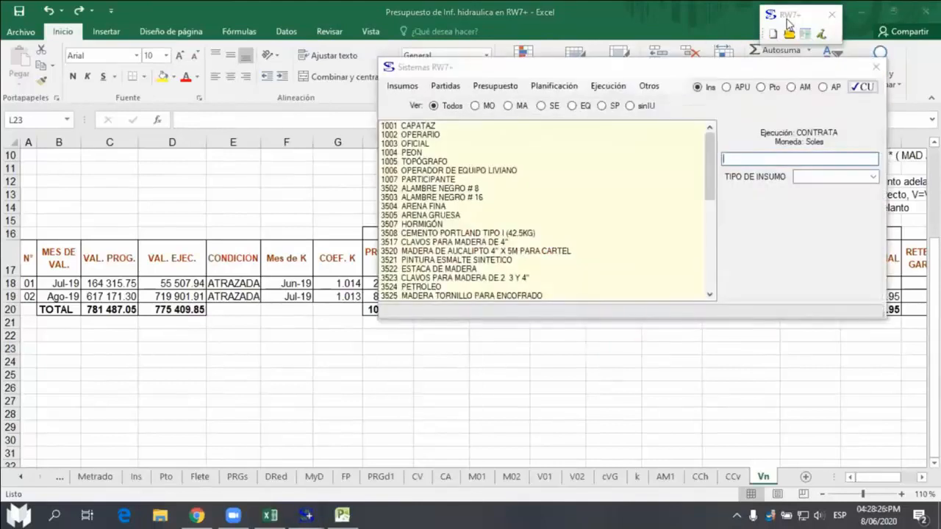
{"action": "left_click", "coordinate": [604, 87]}
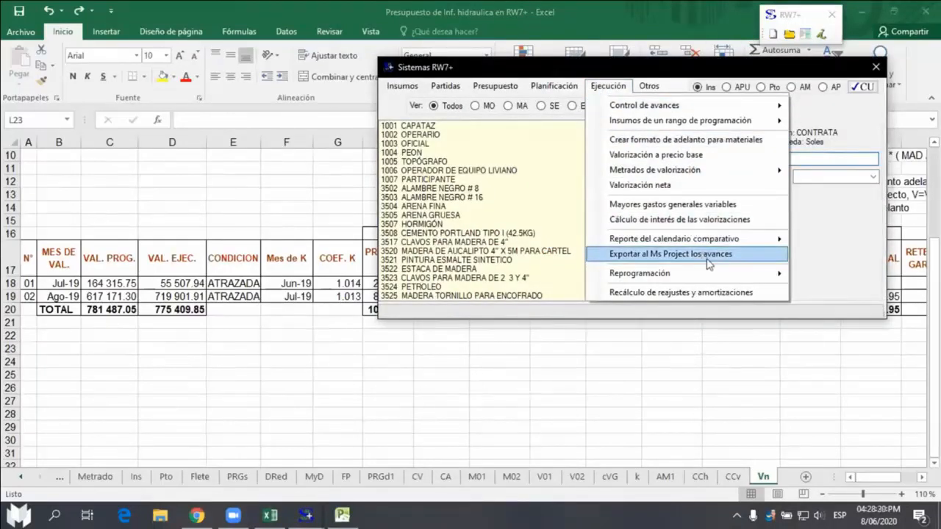
{"action": "left_click", "coordinate": [666, 188]}
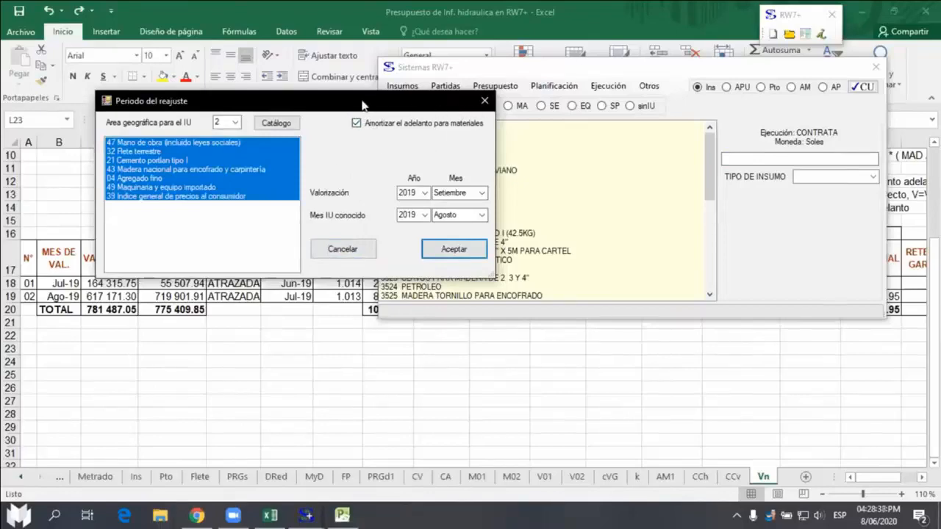
{"action": "left_click", "coordinate": [456, 250]}
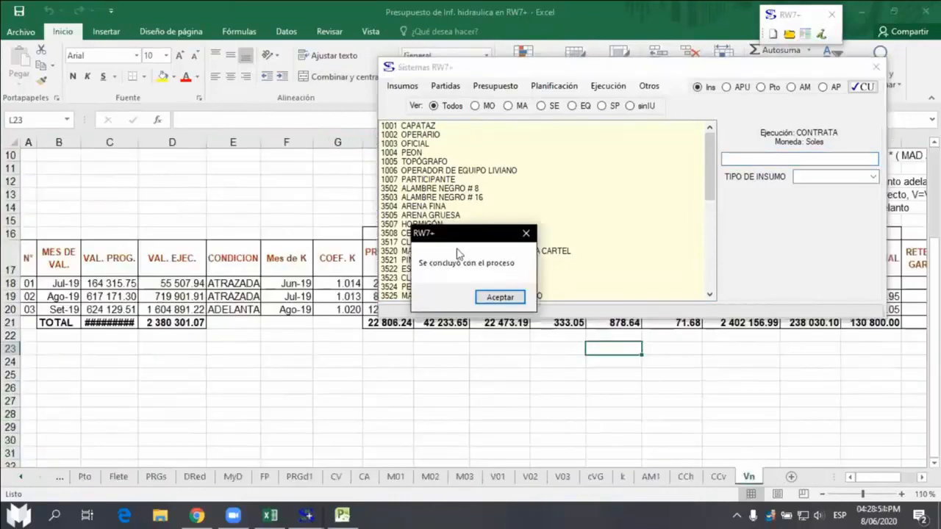
{"action": "left_click", "coordinate": [500, 298]}
{"action": "left_click", "coordinate": [324, 373]}
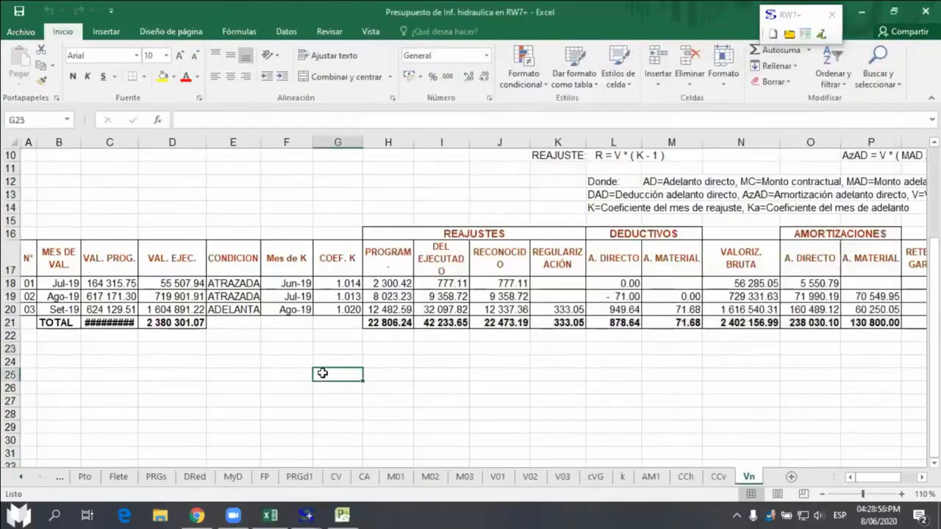
{"action": "double_click", "coordinate": [137, 142]}
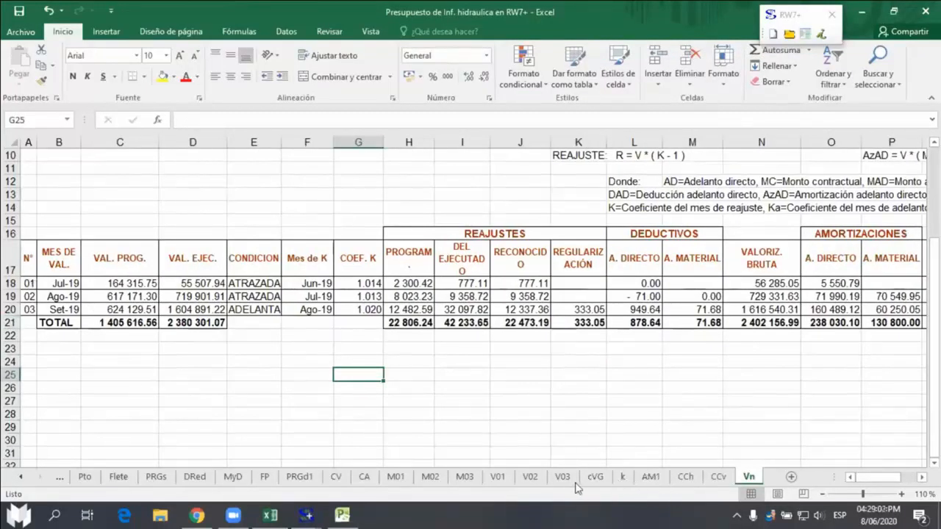
Step: Clear the quantity of item 01.03, equipment mobilization and demobilization, in the September quantity sheet M03
{"action": "left_click", "coordinate": [465, 478]}
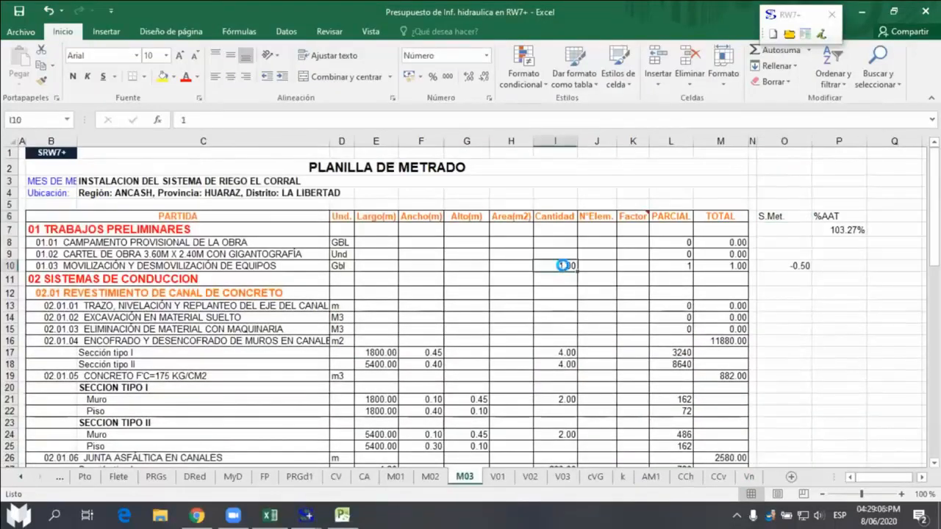
{"action": "key", "text": "Delete"}
{"action": "scroll", "coordinate": [572, 321], "scroll_direction": "down", "scroll_amount": 3}
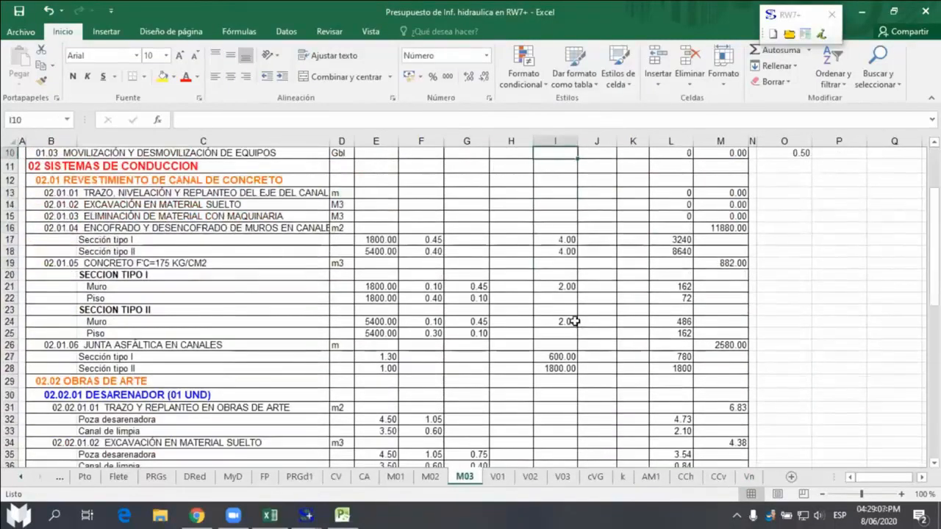
{"action": "scroll", "coordinate": [574, 322], "scroll_direction": "up", "scroll_amount": 3}
Step: Set the quantities of 03.01 Flete terrestre and 03.02 Flete rural to 0.5 each in sheet M03
{"action": "scroll", "coordinate": [574, 322], "scroll_direction": "down", "scroll_amount": 10}
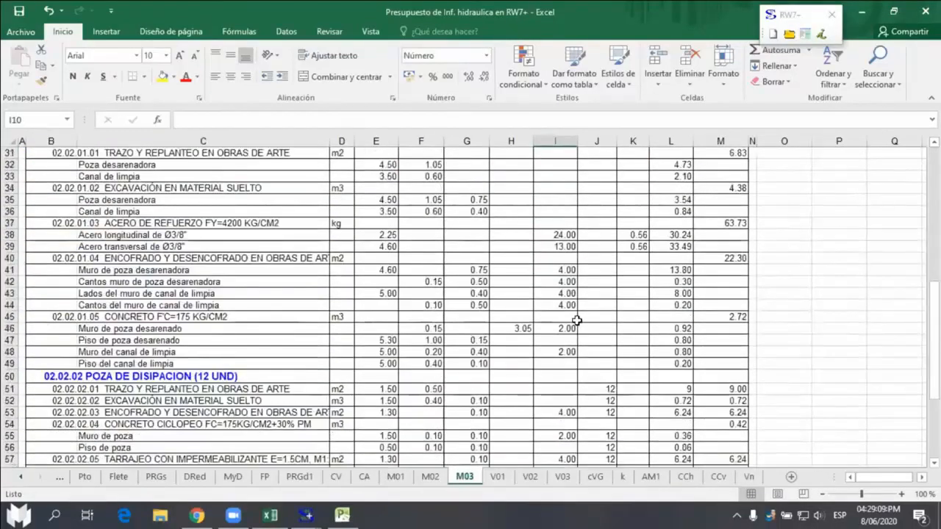
{"action": "scroll", "coordinate": [577, 320], "scroll_direction": "down", "scroll_amount": 4}
{"action": "left_click", "coordinate": [556, 346]}
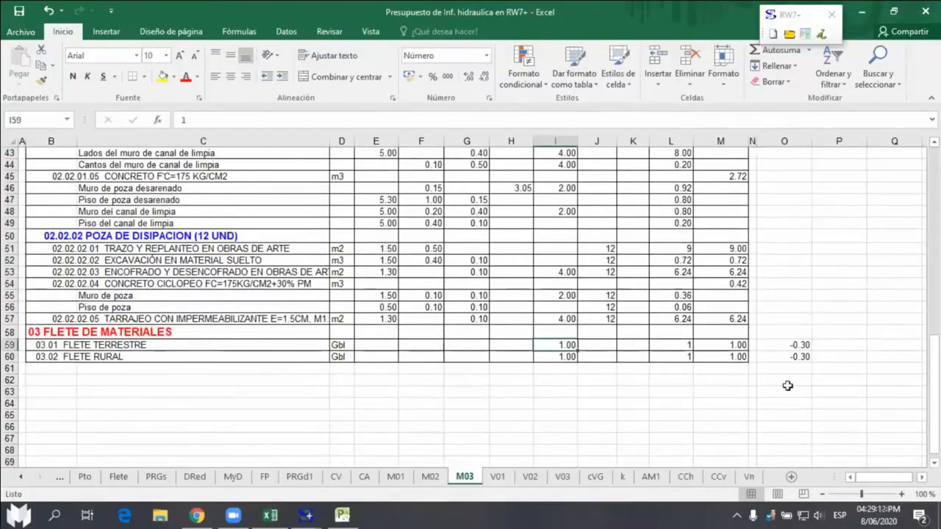
{"action": "type", "text": ".5"}
{"action": "key", "text": "Return"}
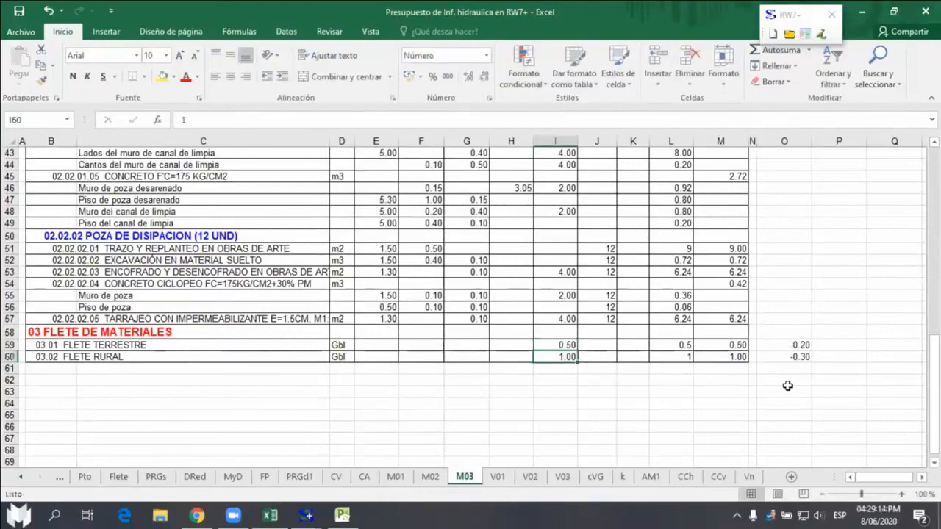
{"action": "type", "text": ".5"}
{"action": "key", "text": "Return"}
Step: Clear the dimensions and quantities in M03 from concrete item 02.01.05 down through the Poza de disipación items
{"action": "scroll", "coordinate": [787, 386], "scroll_direction": "up", "scroll_amount": 11}
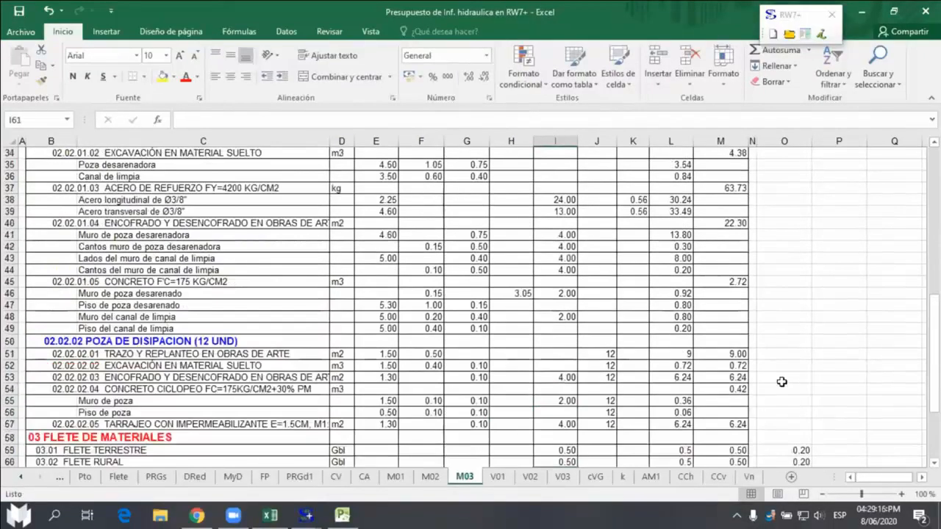
{"action": "scroll", "coordinate": [780, 376], "scroll_direction": "up", "scroll_amount": 2}
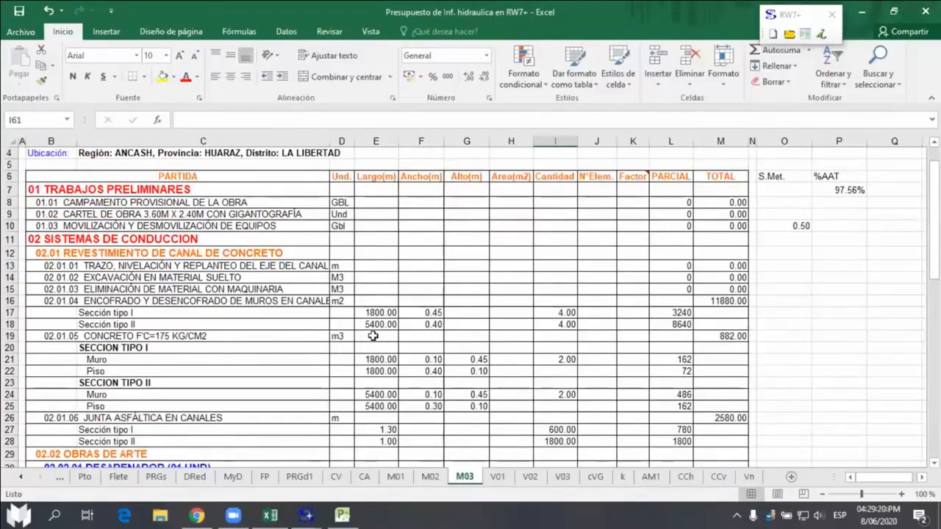
{"action": "left_click_drag", "start_coordinate": [373, 336], "coordinate": [631, 414]}
{"action": "scroll", "coordinate": [607, 413], "scroll_direction": "up", "scroll_amount": 11}
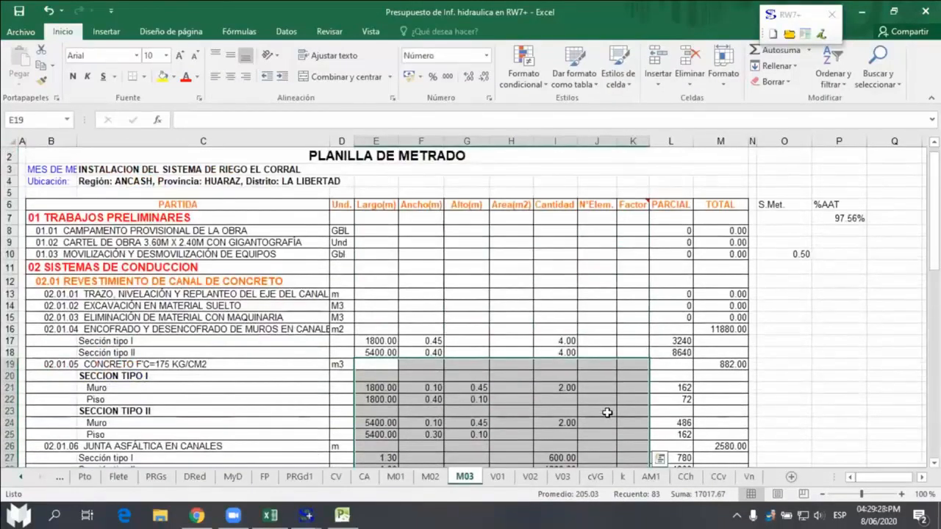
{"action": "key", "text": "Delete"}
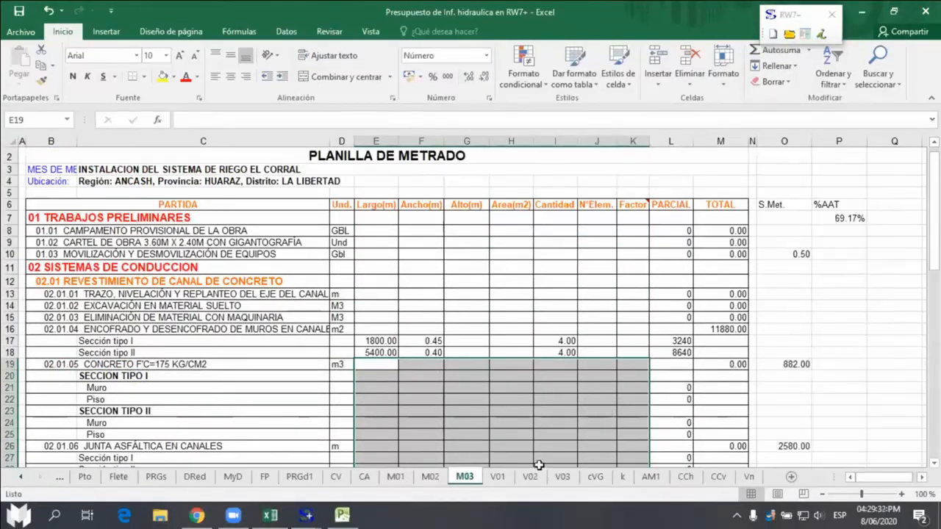
{"action": "left_click", "coordinate": [377, 362]}
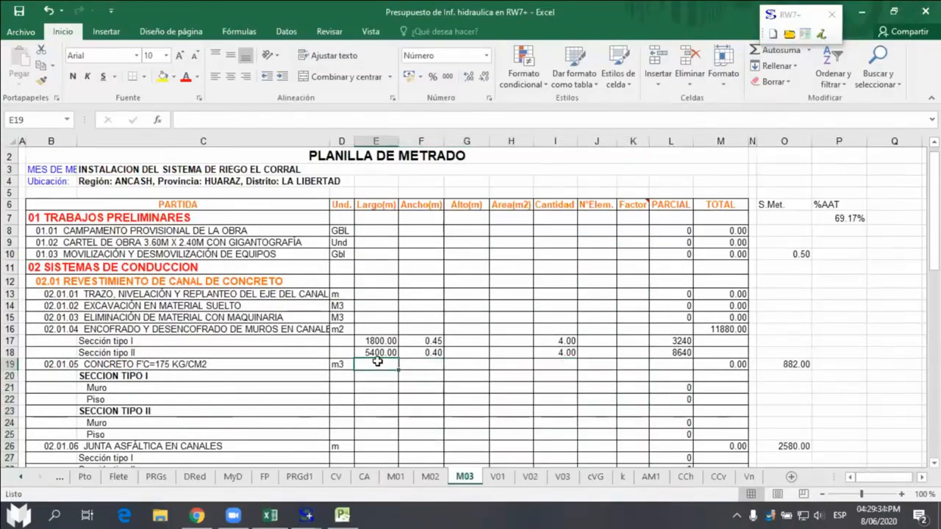
{"action": "scroll", "coordinate": [671, 317], "scroll_direction": "down", "scroll_amount": 9}
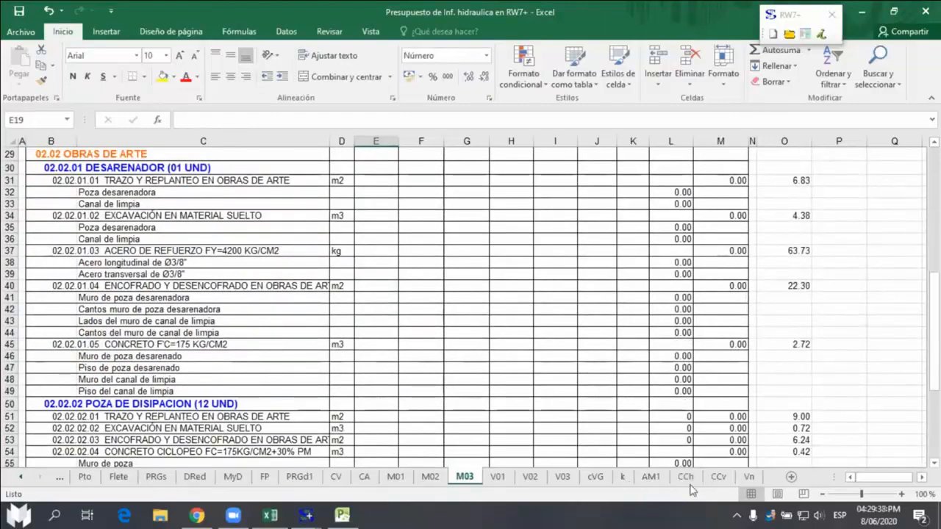
Step: Review the S curve on sheet cVG together with September's performance index (IRP) and days-ahead (DA) rows
{"action": "left_click", "coordinate": [595, 476]}
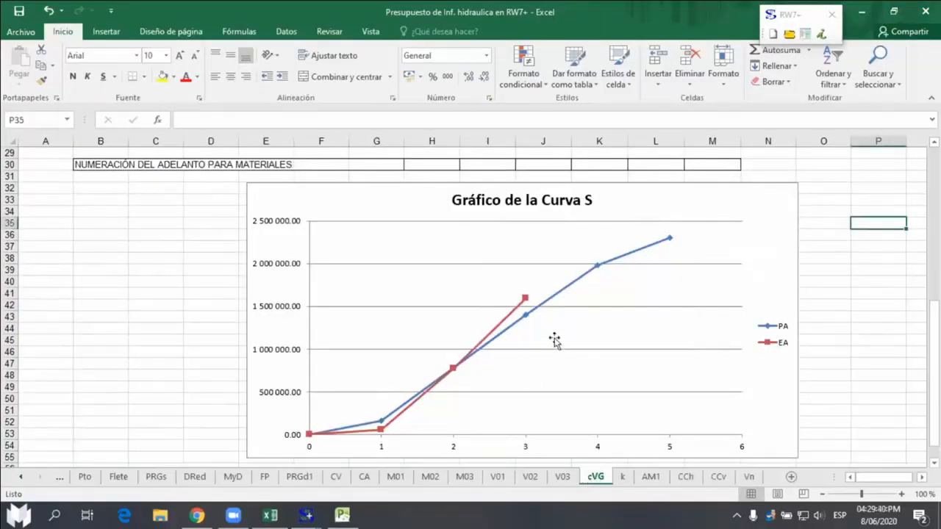
{"action": "scroll", "coordinate": [564, 335], "scroll_direction": "up", "scroll_amount": 7}
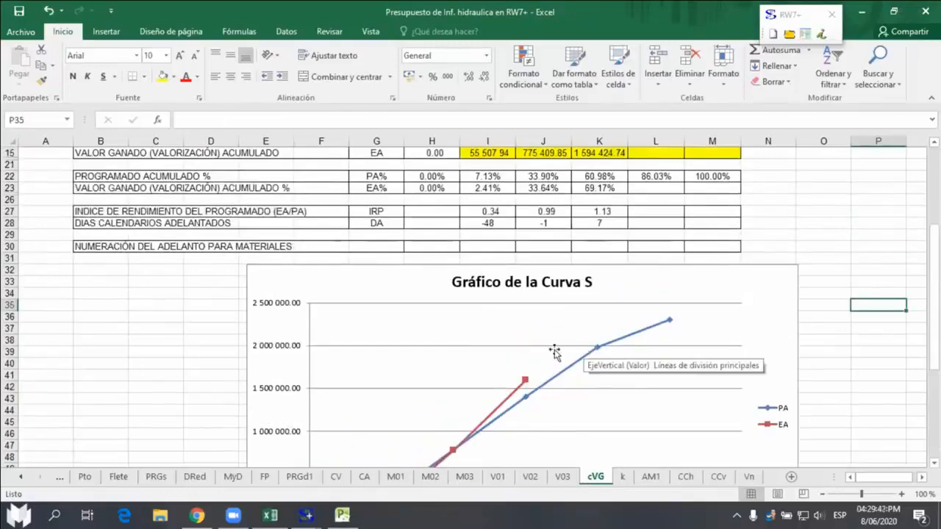
{"action": "scroll", "coordinate": [571, 414], "scroll_direction": "down", "scroll_amount": 3}
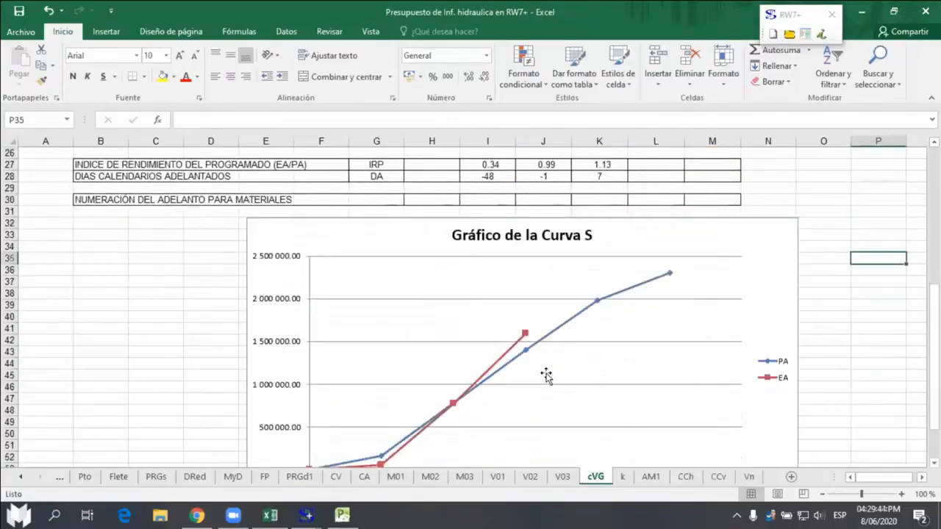
Step: Review the direct and material advance amortizations and deductions for the three months in sheet Vn
{"action": "left_click", "coordinate": [748, 478]}
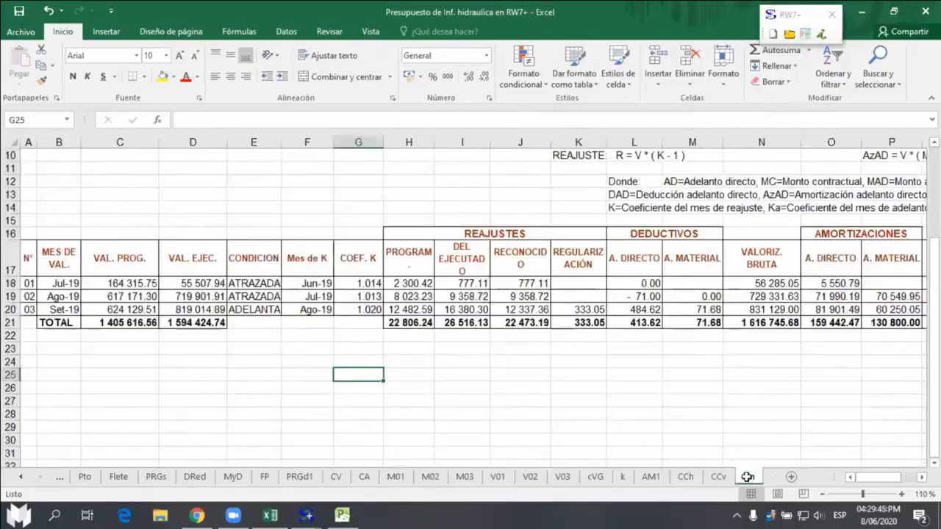
{"action": "left_click", "coordinate": [921, 477]}
{"action": "left_click", "coordinate": [921, 477]}
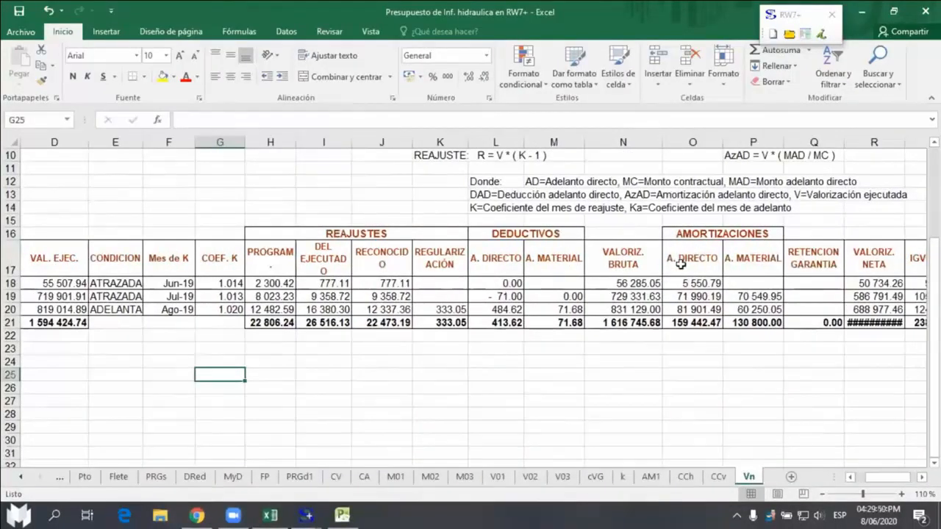
{"action": "left_click_drag", "start_coordinate": [690, 263], "coordinate": [752, 325]}
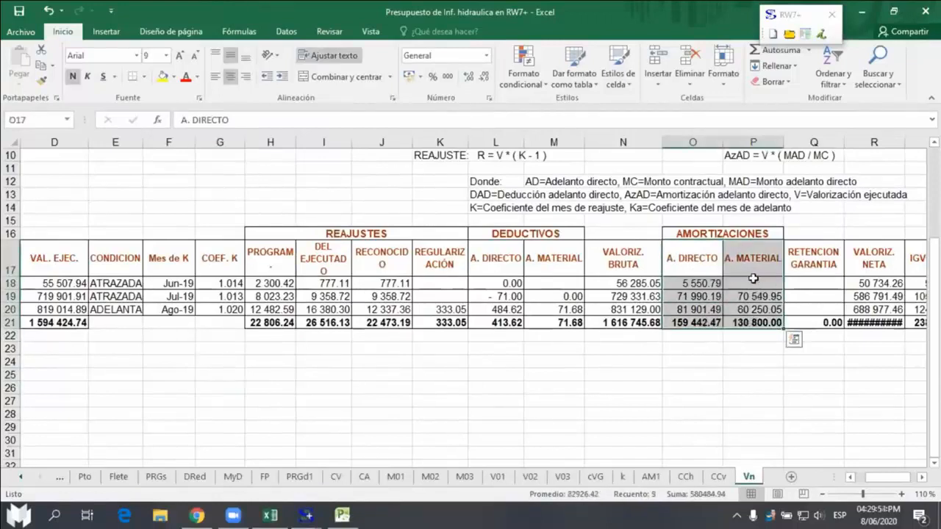
{"action": "left_click_drag", "start_coordinate": [755, 282], "coordinate": [759, 318]}
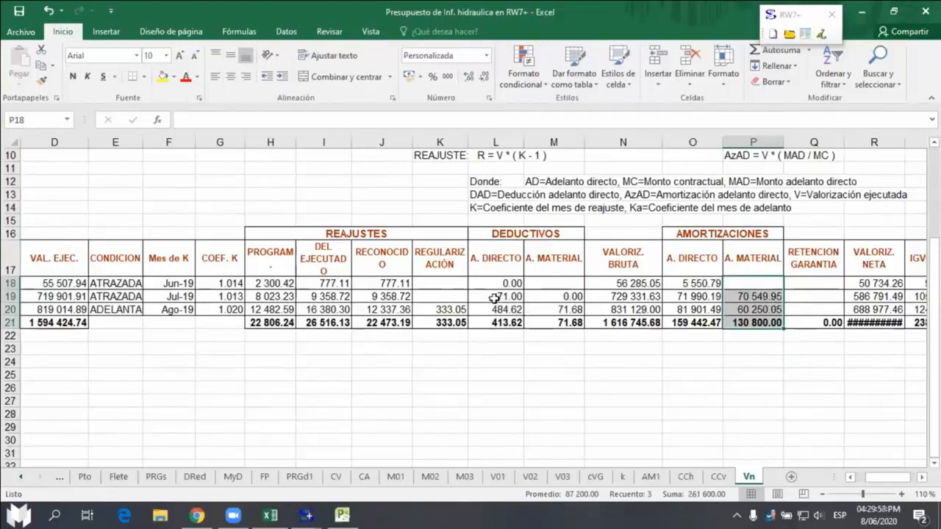
{"action": "left_click_drag", "start_coordinate": [496, 296], "coordinate": [555, 309]}
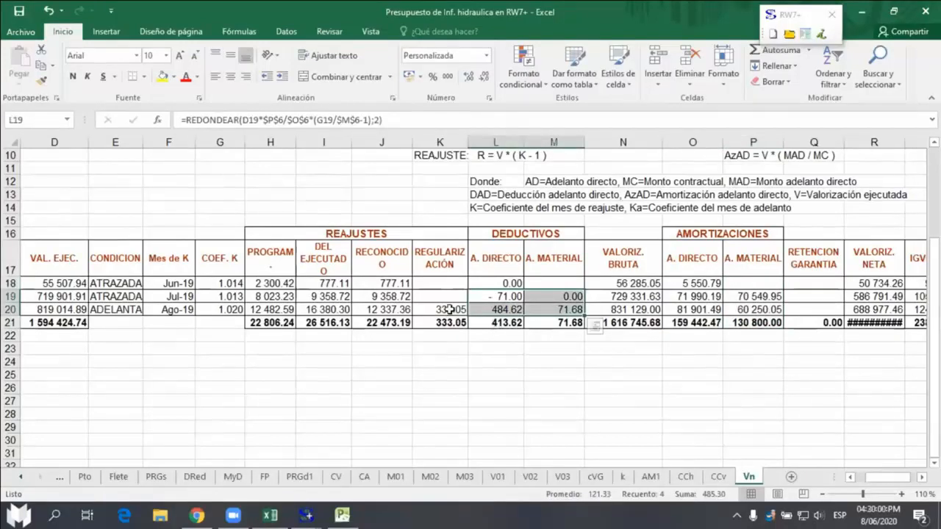
Step: Examine July's K coefficient and September's adjustment regularization formula in K20, and widen column R to fit its total
{"action": "left_click_drag", "start_coordinate": [438, 294], "coordinate": [441, 309]}
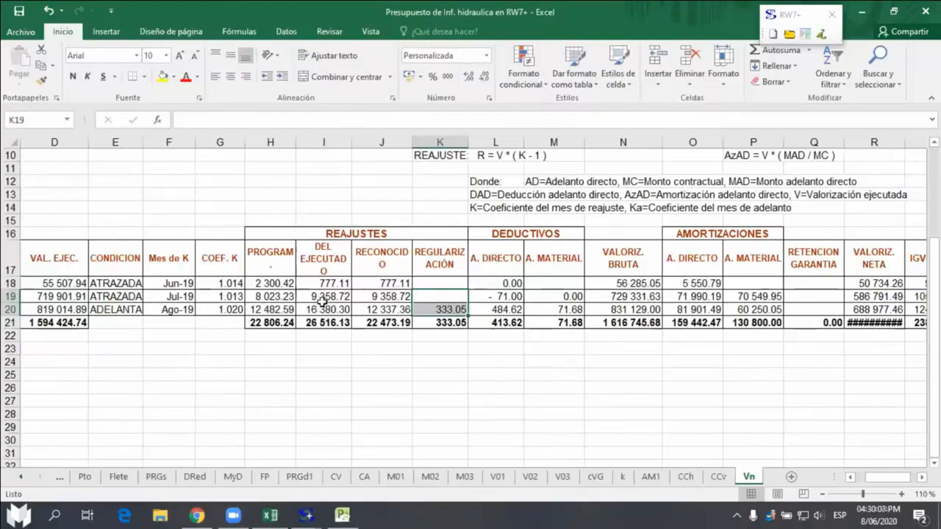
{"action": "left_click", "coordinate": [229, 282]}
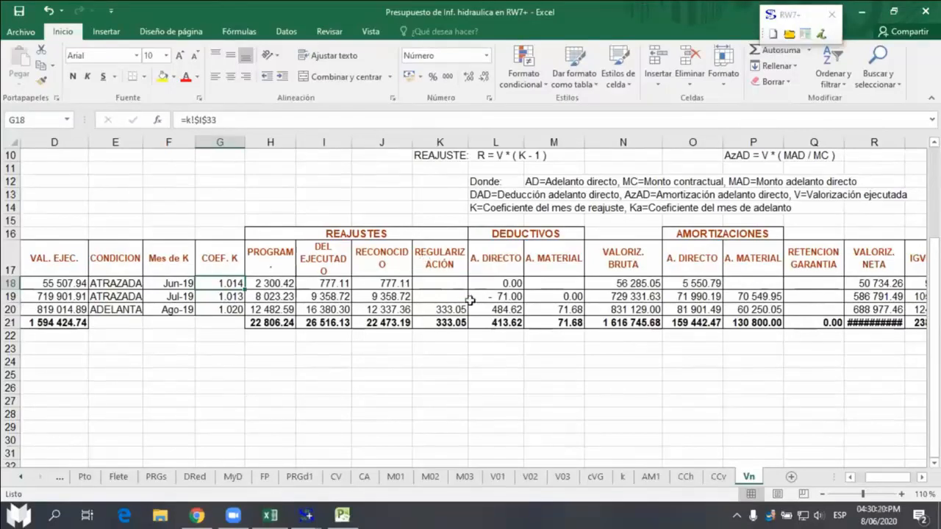
{"action": "left_click", "coordinate": [440, 310]}
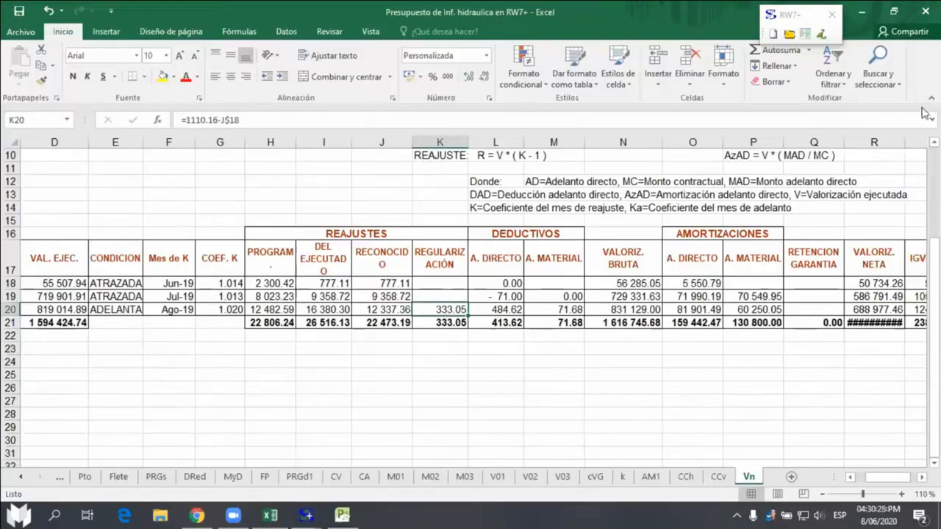
{"action": "left_click_drag", "start_coordinate": [906, 145], "coordinate": [911, 146]}
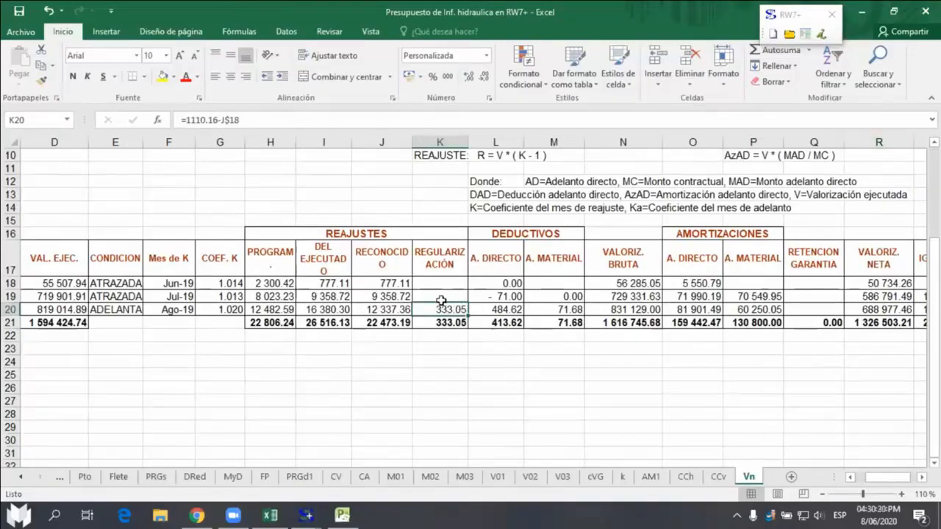
{"action": "left_click", "coordinate": [446, 358]}
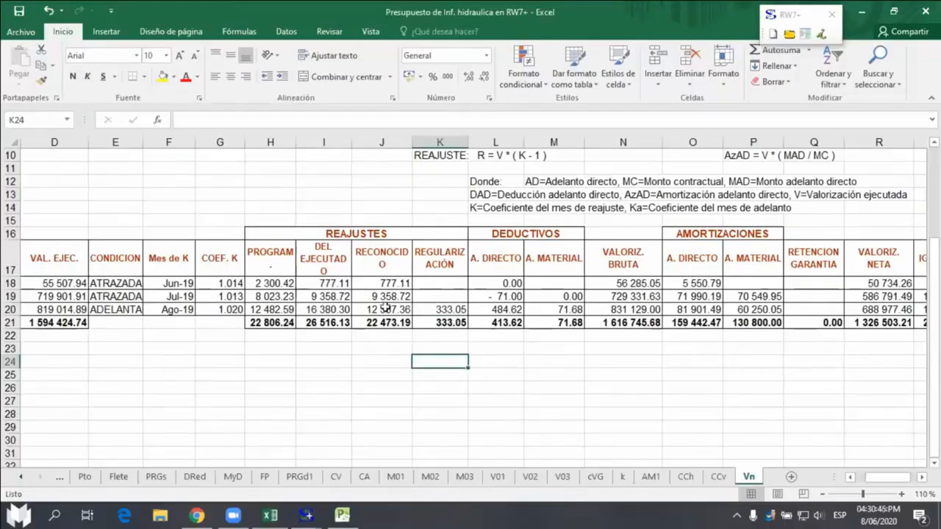
Step: Generate the October 2019 net valuation in RW7+ with September 2019 as the known index month, amortizing the materials advance
{"action": "left_click", "coordinate": [785, 16]}
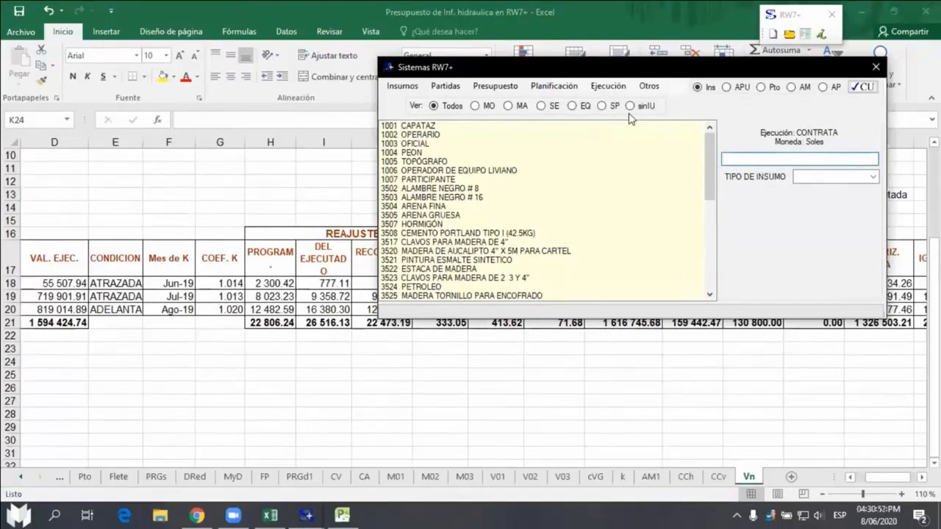
{"action": "left_click", "coordinate": [614, 87]}
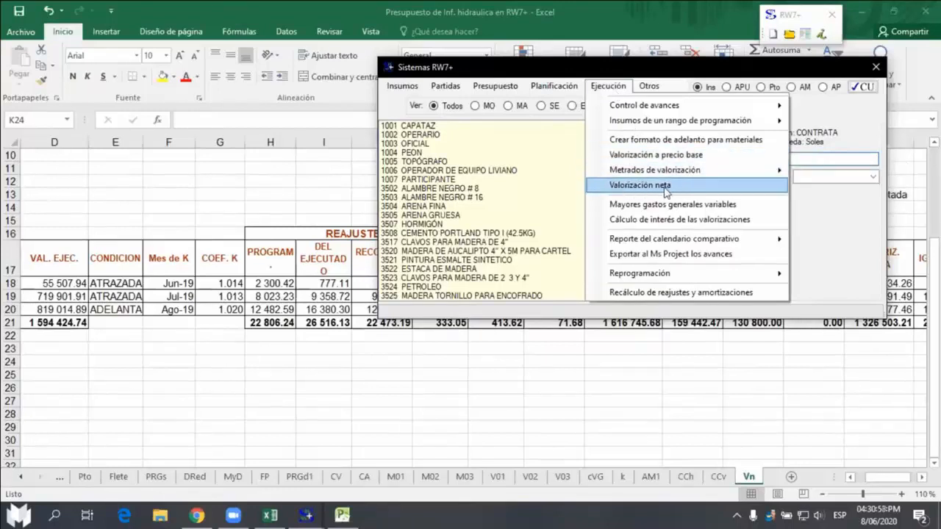
{"action": "left_click", "coordinate": [645, 186]}
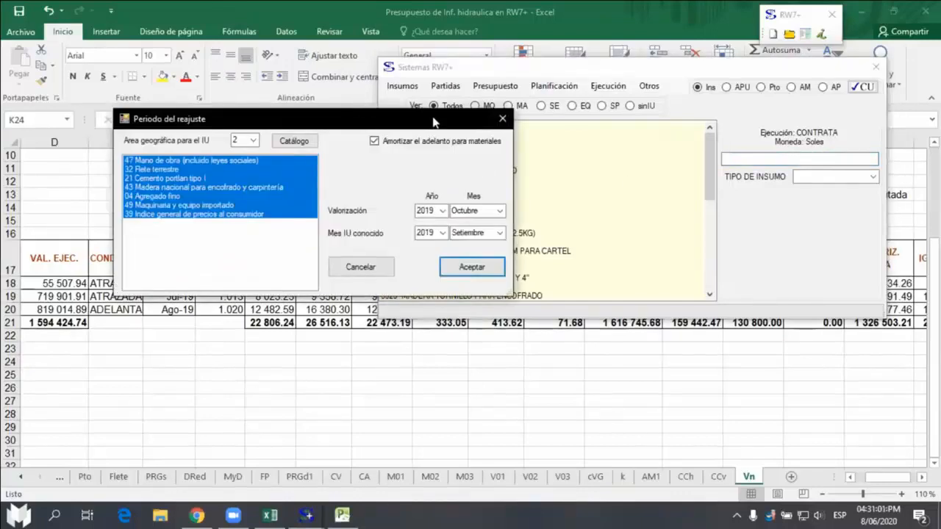
{"action": "left_click_drag", "start_coordinate": [434, 121], "coordinate": [622, 106]}
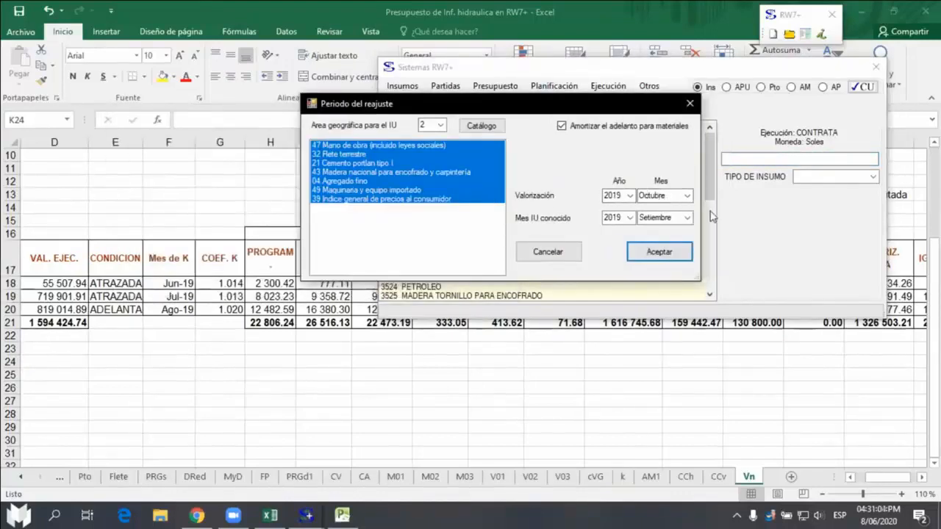
{"action": "left_click", "coordinate": [662, 252]}
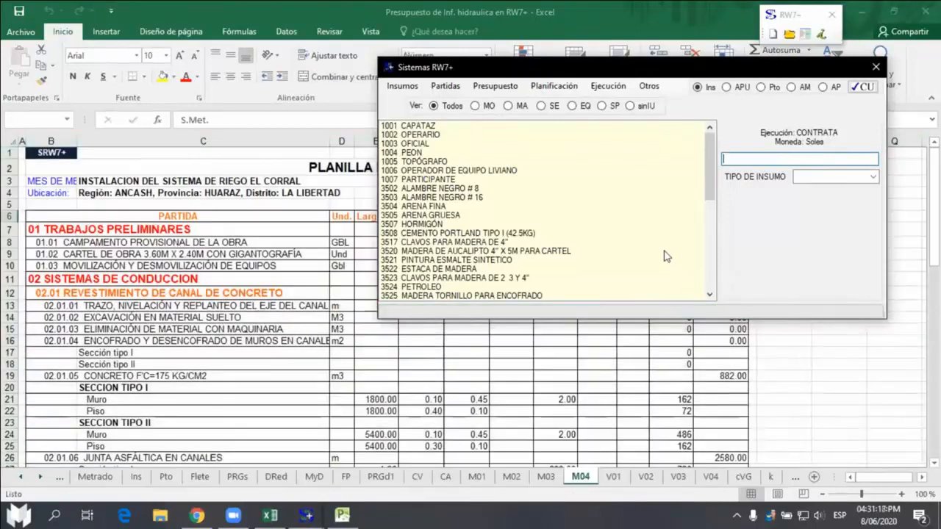
{"action": "left_click", "coordinate": [500, 297]}
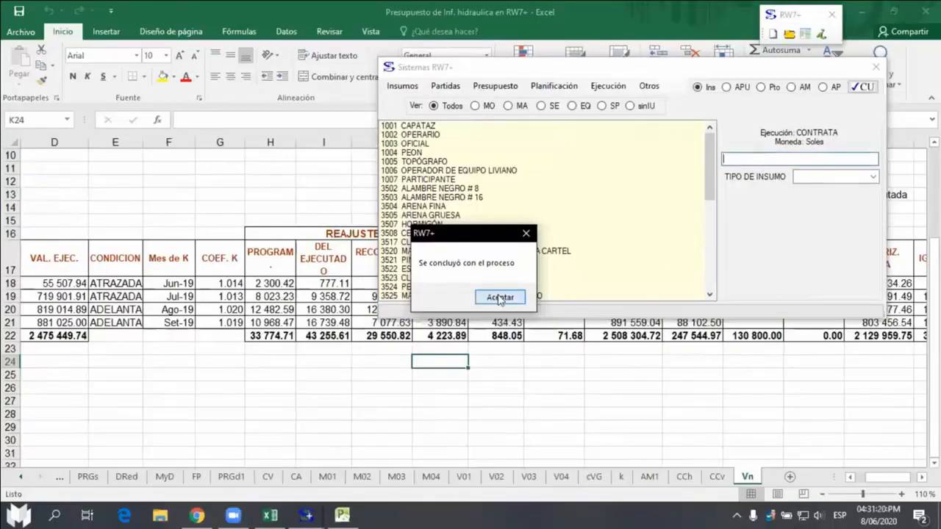
{"action": "left_click", "coordinate": [285, 296]}
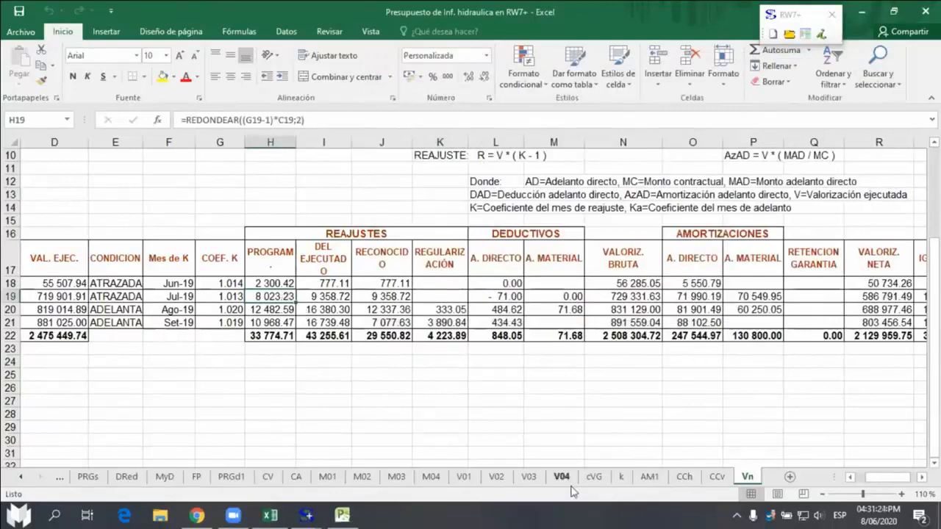
Step: In sheet M04, clear the quantity of item 01.03 and set the quantities of Flete terrestre and Flete rural to 0.20
{"action": "left_click", "coordinate": [432, 478]}
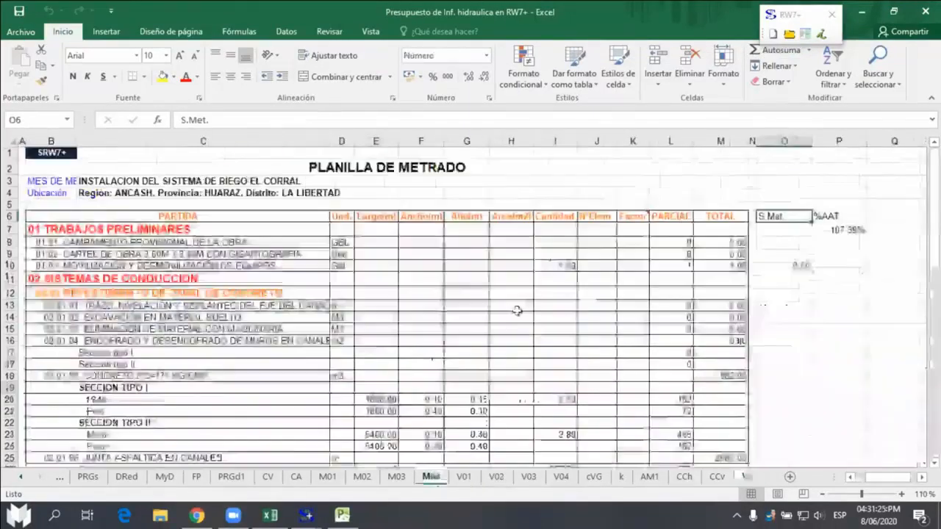
{"action": "left_click", "coordinate": [566, 265]}
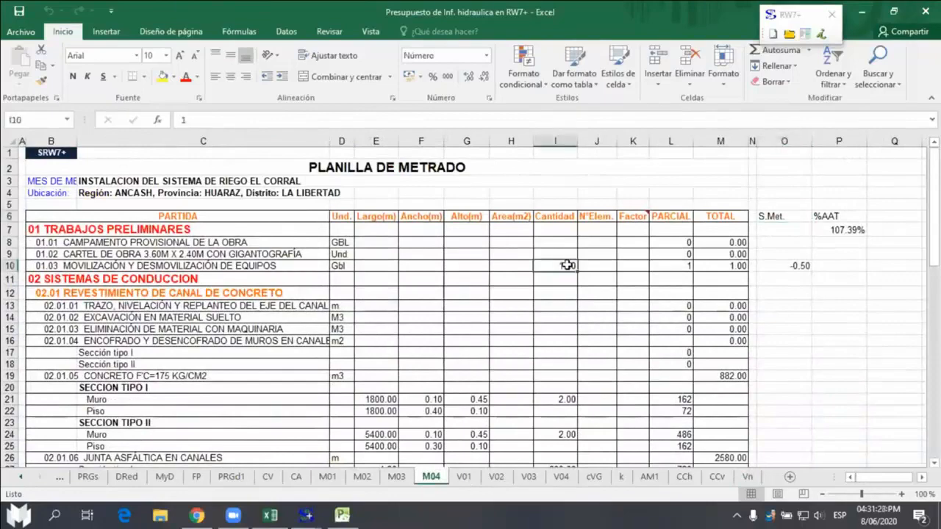
{"action": "key", "text": "Delete"}
{"action": "scroll", "coordinate": [562, 293], "scroll_direction": "down", "scroll_amount": 9}
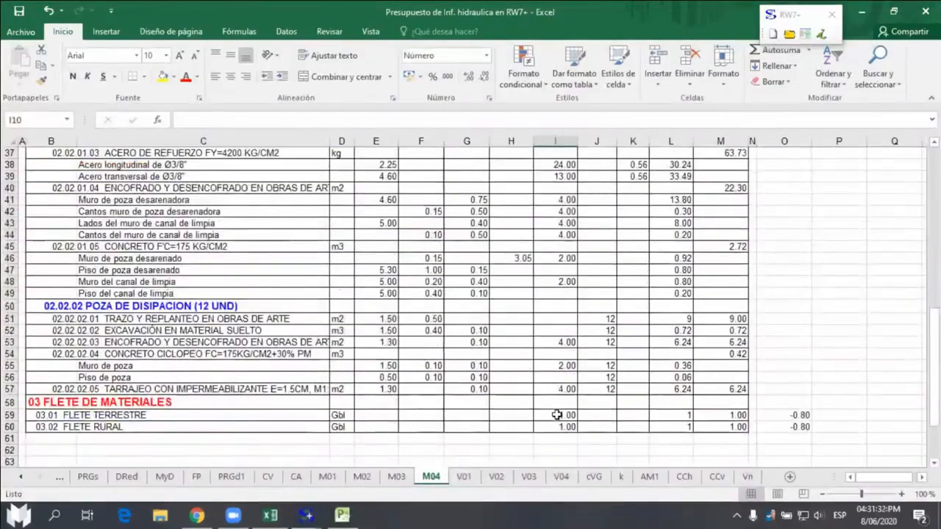
{"action": "left_click", "coordinate": [556, 415]}
{"action": "type", "text": ".2"}
{"action": "key", "text": "Return"}
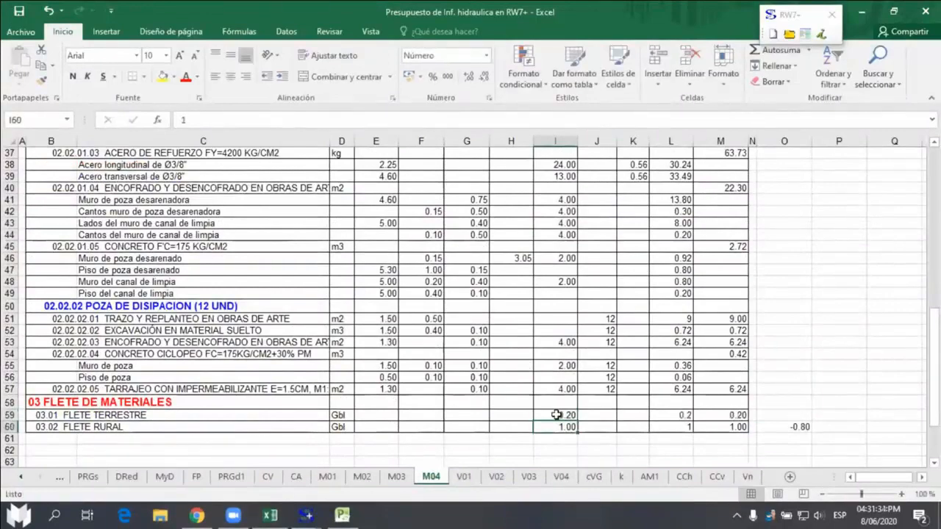
{"action": "type", "text": ".2"}
{"action": "key", "text": "Return"}
Step: Clear the dimensions, quantities and factors in M04 from 02.02.01 Desarenador down through the Poza de disipación items, and check the remaining quantities
{"action": "scroll", "coordinate": [557, 414], "scroll_direction": "up", "scroll_amount": 3}
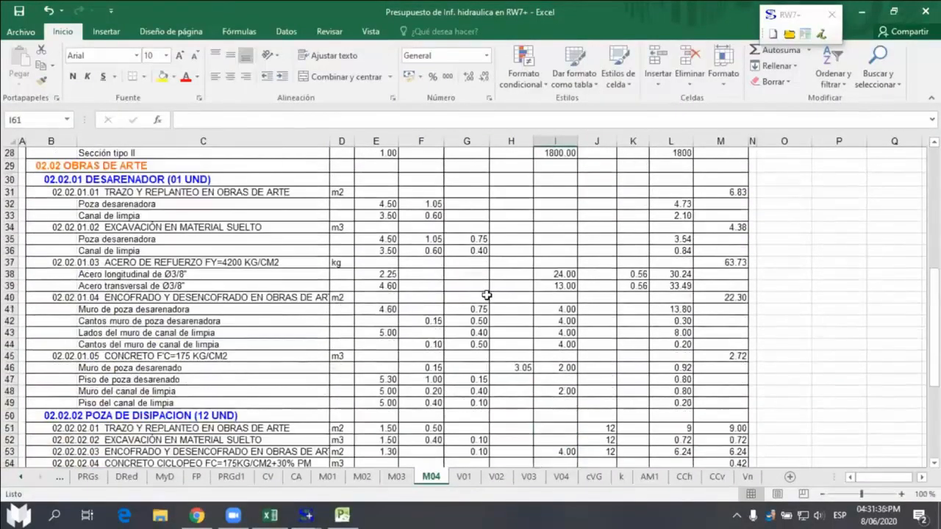
{"action": "scroll", "coordinate": [487, 295], "scroll_direction": "up", "scroll_amount": 3}
{"action": "scroll", "coordinate": [487, 295], "scroll_direction": "up", "scroll_amount": 2}
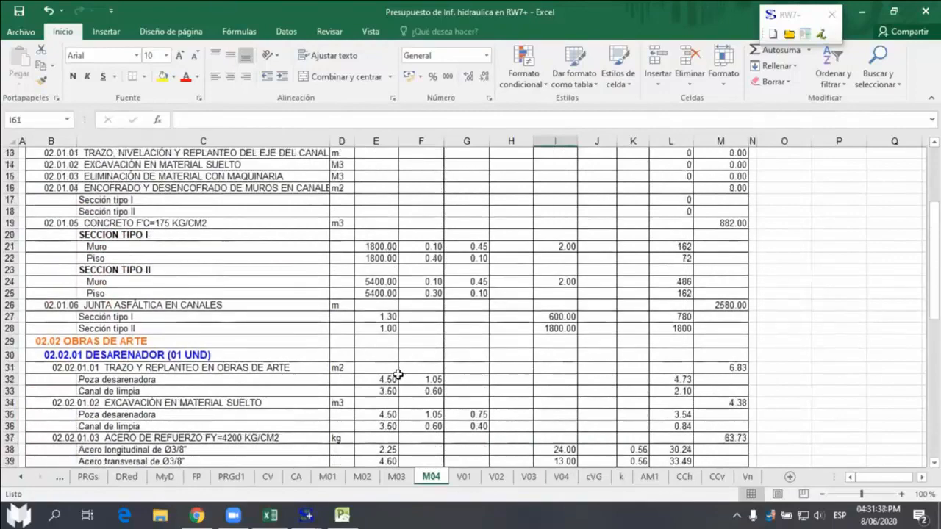
{"action": "left_click_drag", "start_coordinate": [376, 354], "coordinate": [622, 425]}
{"action": "scroll", "coordinate": [576, 344], "scroll_direction": "up", "scroll_amount": 6}
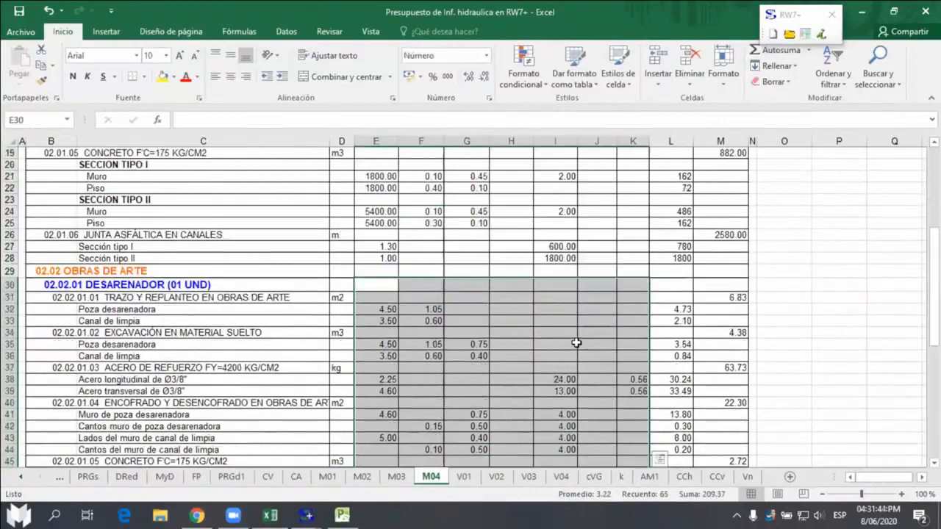
{"action": "key", "text": "Delete"}
{"action": "scroll", "coordinate": [588, 327], "scroll_direction": "down", "scroll_amount": 10}
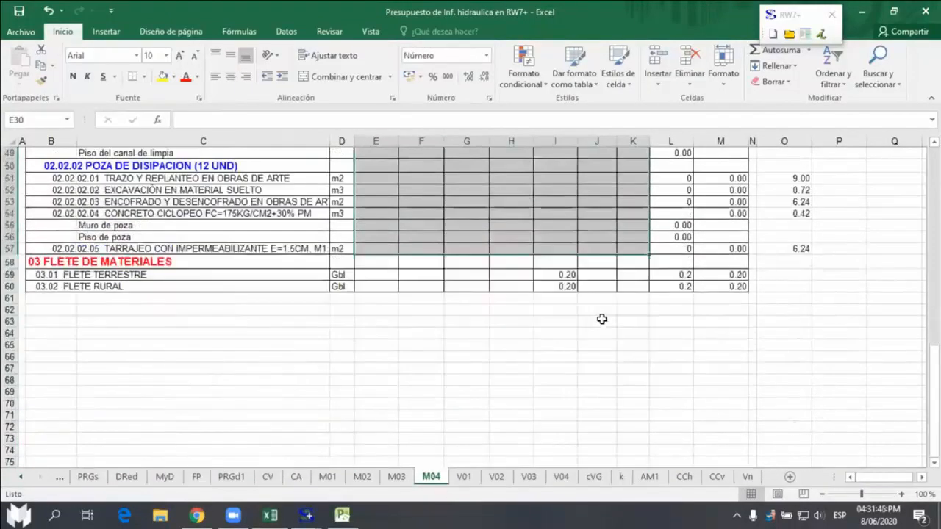
{"action": "scroll", "coordinate": [599, 319], "scroll_direction": "up", "scroll_amount": 5}
{"action": "scroll", "coordinate": [600, 319], "scroll_direction": "up", "scroll_amount": 7}
{"action": "scroll", "coordinate": [598, 319], "scroll_direction": "up", "scroll_amount": 4}
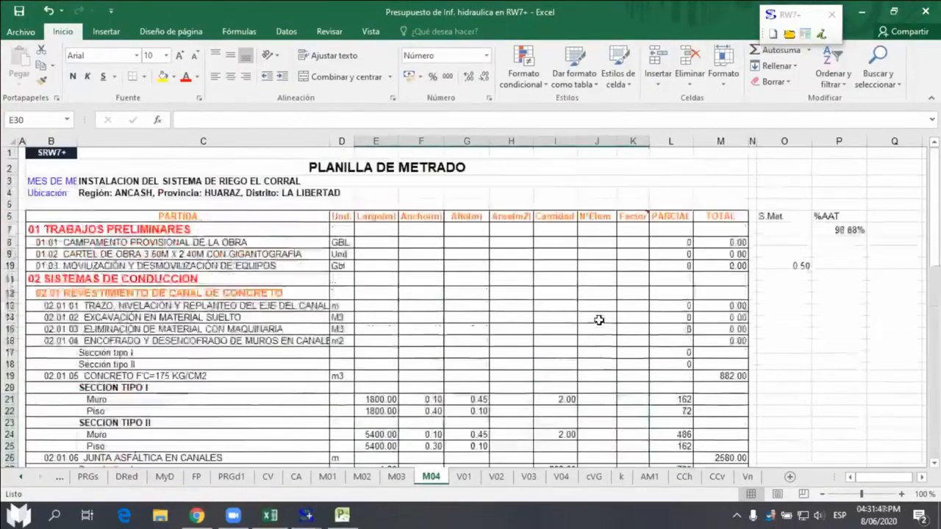
{"action": "left_click", "coordinate": [586, 315]}
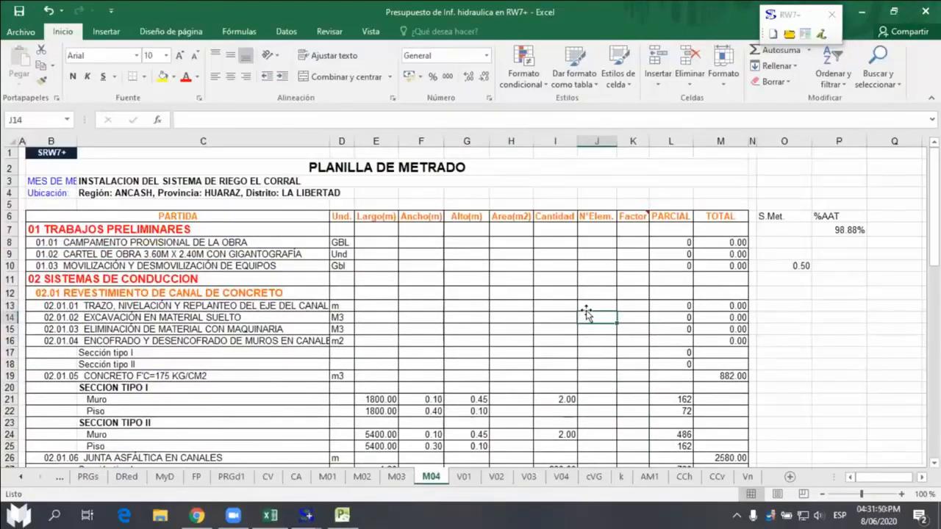
{"action": "scroll", "coordinate": [586, 315], "scroll_direction": "down", "scroll_amount": 14}
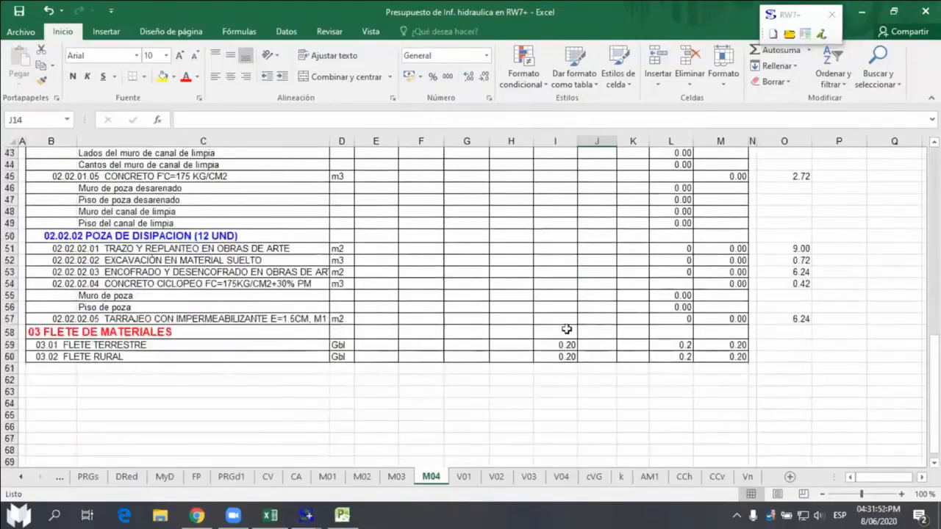
Step: Widen column T in sheet Vn to fit its total and review the October valuation row
{"action": "left_click", "coordinate": [747, 479]}
{"action": "left_click", "coordinate": [922, 478]}
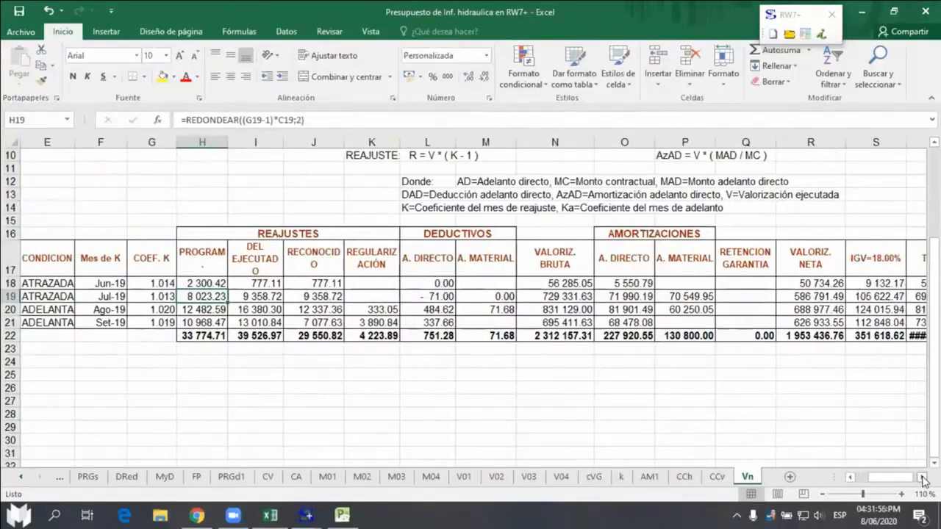
{"action": "left_click", "coordinate": [923, 478]}
{"action": "left_click", "coordinate": [922, 478]}
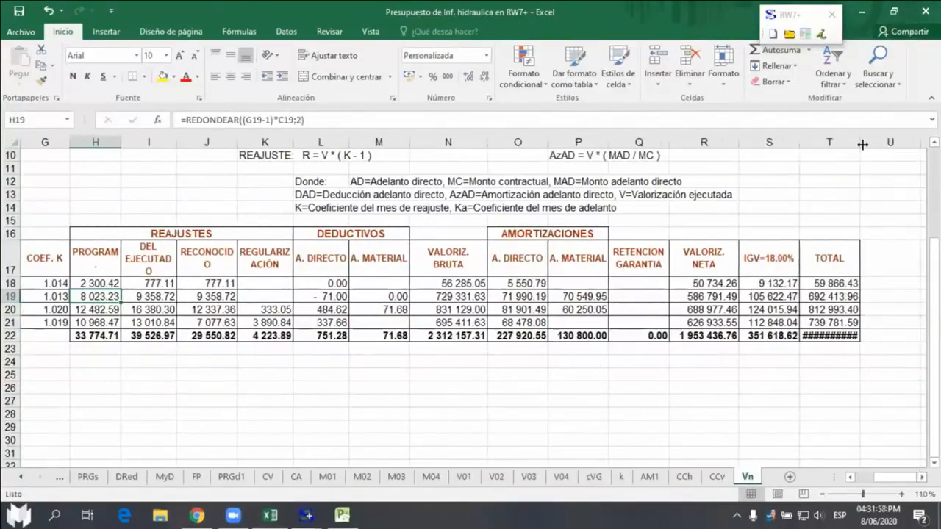
{"action": "left_click_drag", "start_coordinate": [862, 145], "coordinate": [878, 145]}
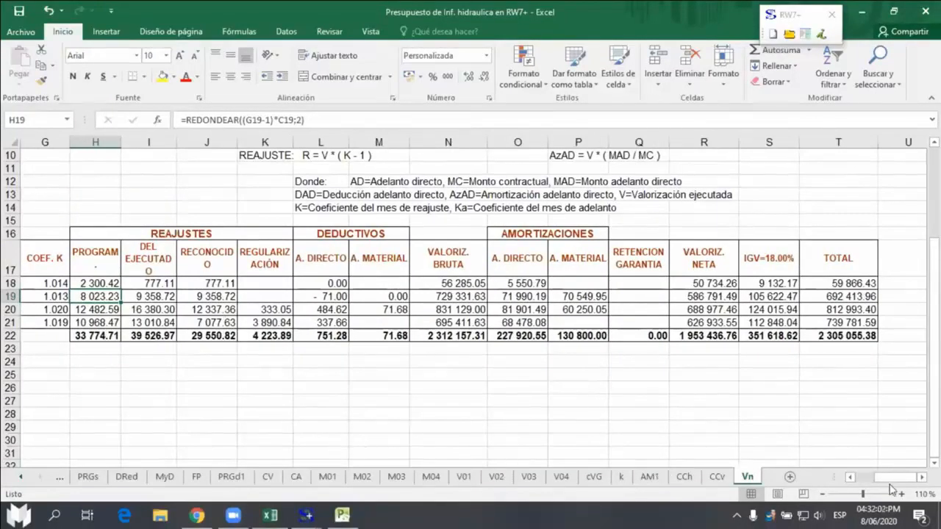
{"action": "left_click_drag", "start_coordinate": [891, 485], "coordinate": [860, 481]}
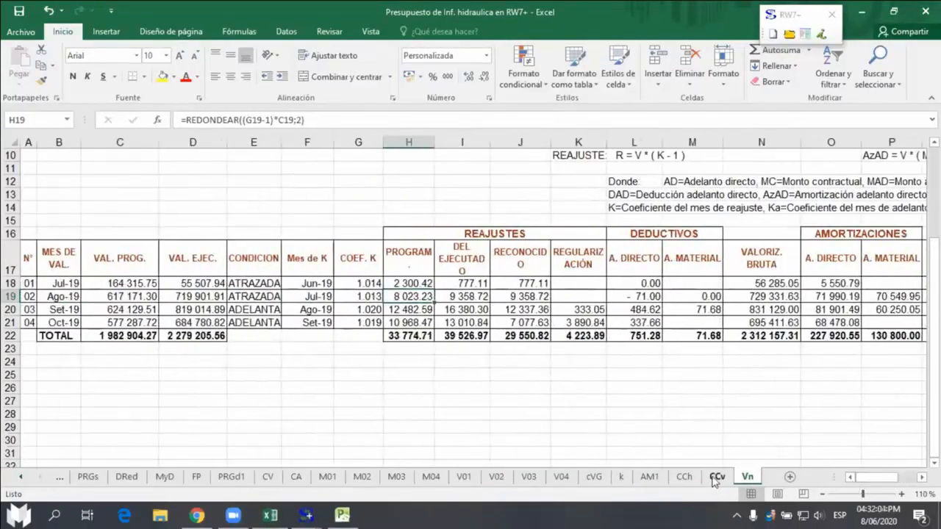
Step: Review October's cumulative values, performance index (IRP) and days ahead (DA) on sheet cVG, along with the S curve
{"action": "left_click", "coordinate": [594, 478]}
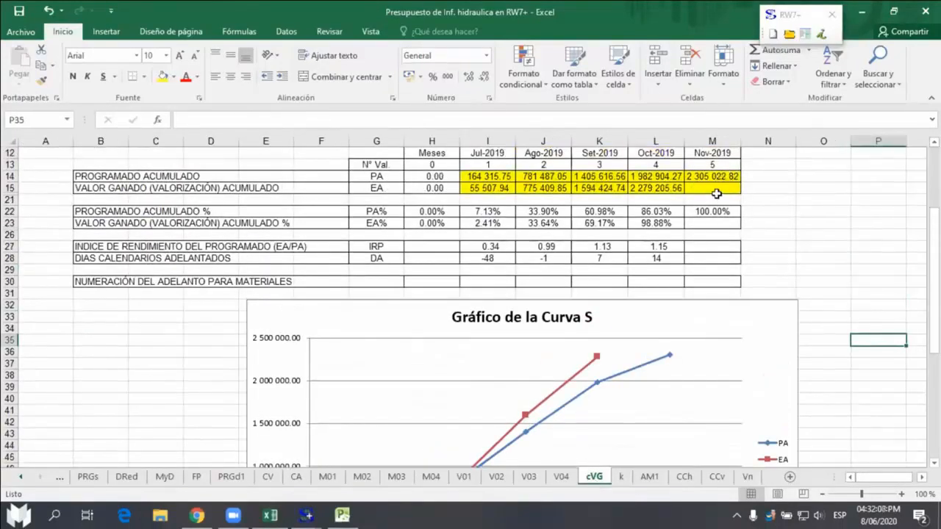
{"action": "scroll", "coordinate": [735, 321], "scroll_direction": "down", "scroll_amount": 1}
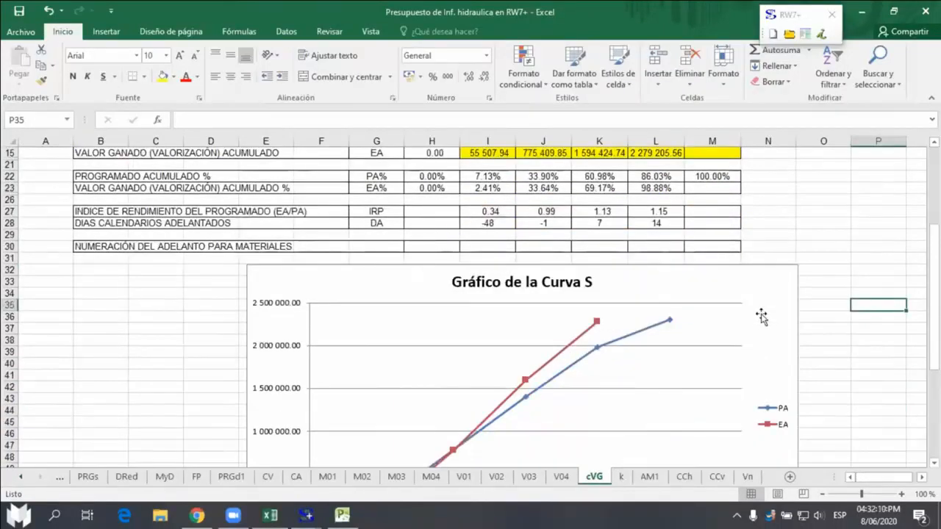
{"action": "scroll", "coordinate": [761, 316], "scroll_direction": "down", "scroll_amount": 2}
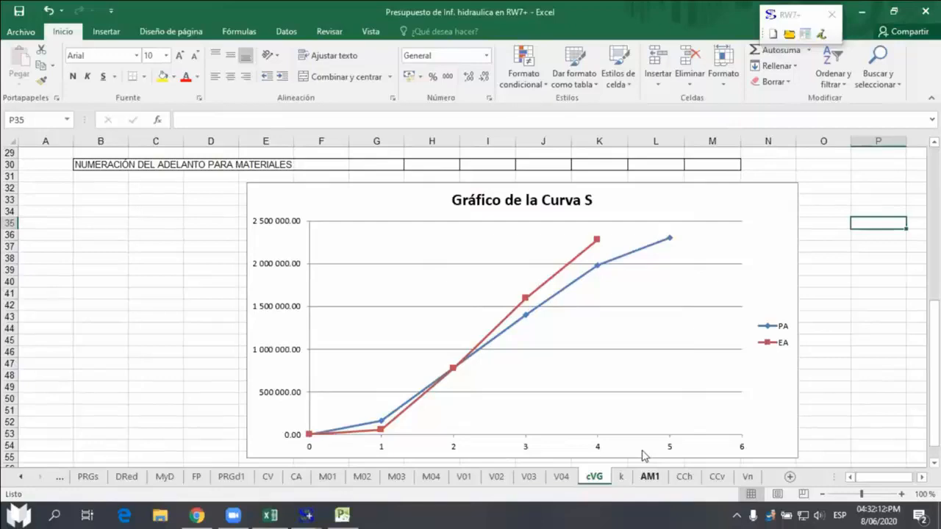
Step: Widen column H in sheet AM1 so the total of August's previous balances fits
{"action": "left_click", "coordinate": [651, 477]}
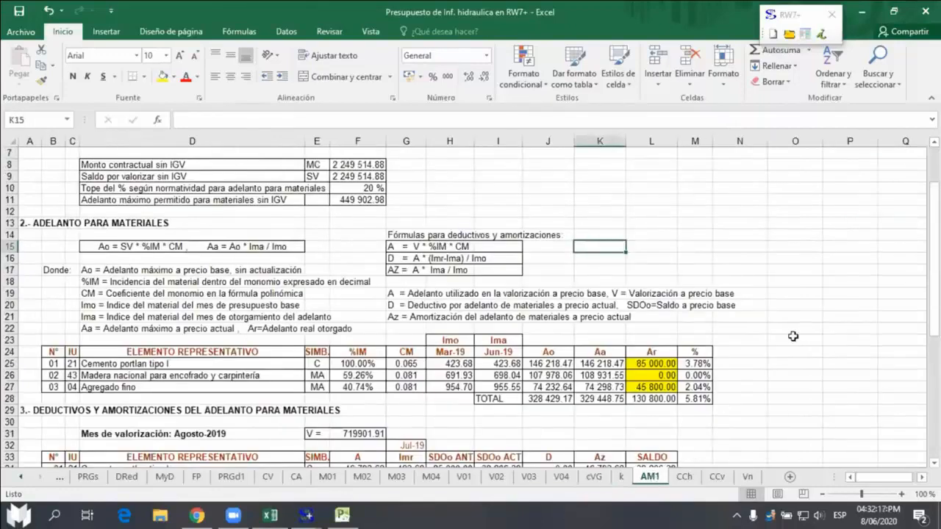
{"action": "scroll", "coordinate": [801, 353], "scroll_direction": "down", "scroll_amount": 5}
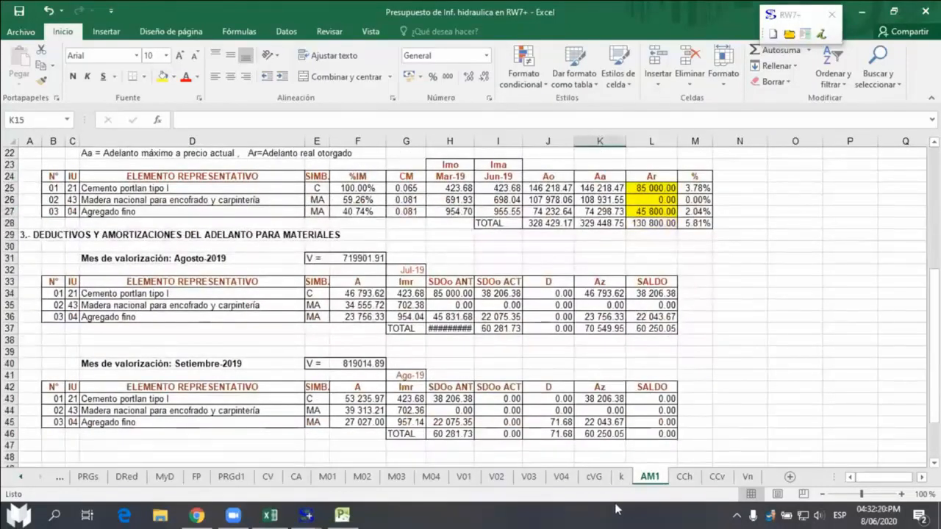
{"action": "left_click_drag", "start_coordinate": [476, 142], "coordinate": [482, 141]}
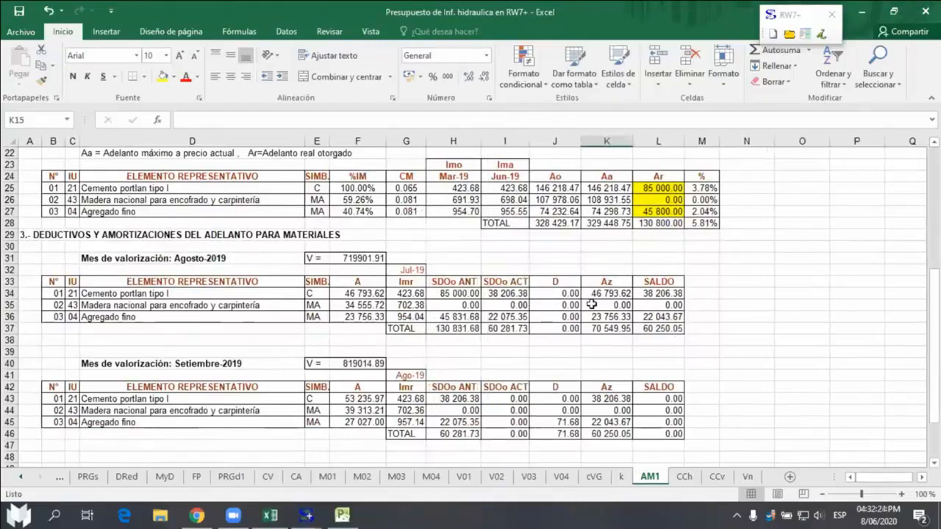
Step: Examine August's materials advance amortizations, September's remaining balances and the granted advance amounts in sheet AM1
{"action": "left_click_drag", "start_coordinate": [601, 291], "coordinate": [605, 335]}
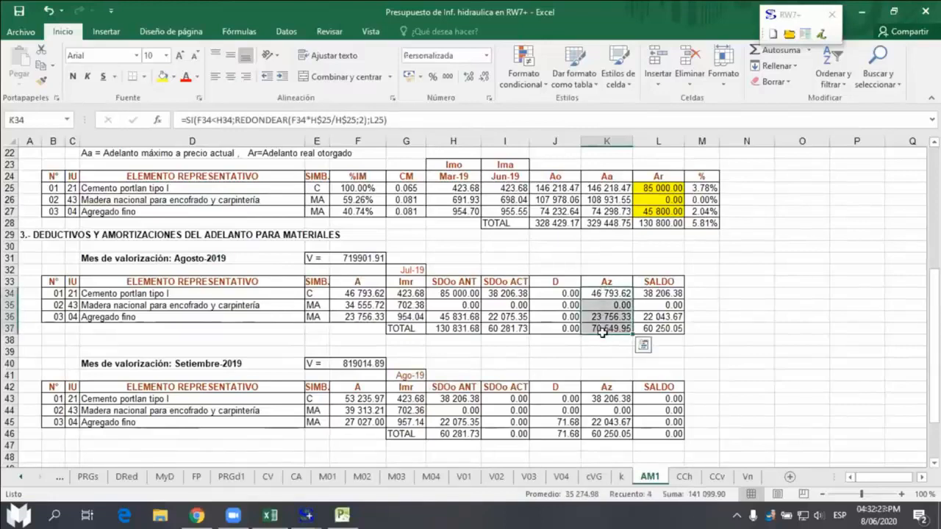
{"action": "left_click", "coordinate": [765, 304]}
{"action": "scroll", "coordinate": [671, 425], "scroll_direction": "down", "scroll_amount": 3}
{"action": "left_click_drag", "start_coordinate": [658, 294], "coordinate": [668, 332]}
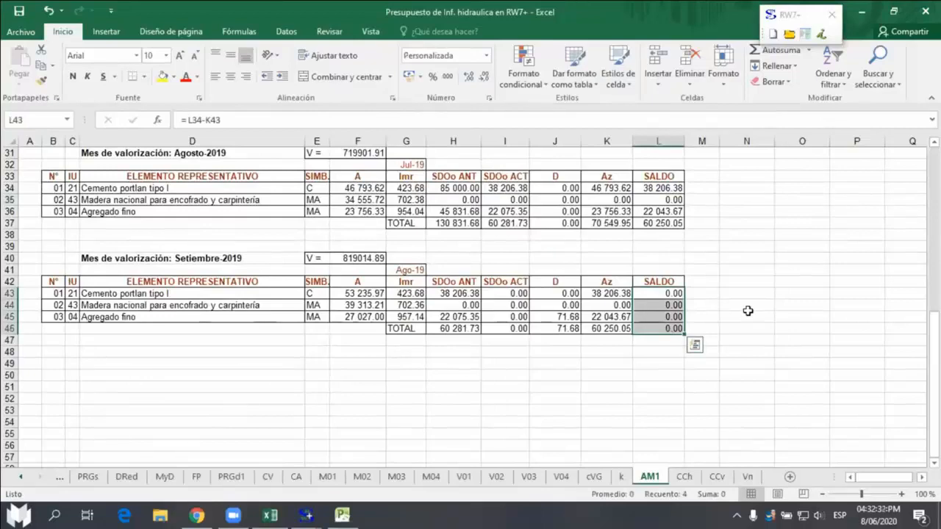
{"action": "left_click", "coordinate": [777, 282]}
{"action": "scroll", "coordinate": [797, 319], "scroll_direction": "up", "scroll_amount": 6}
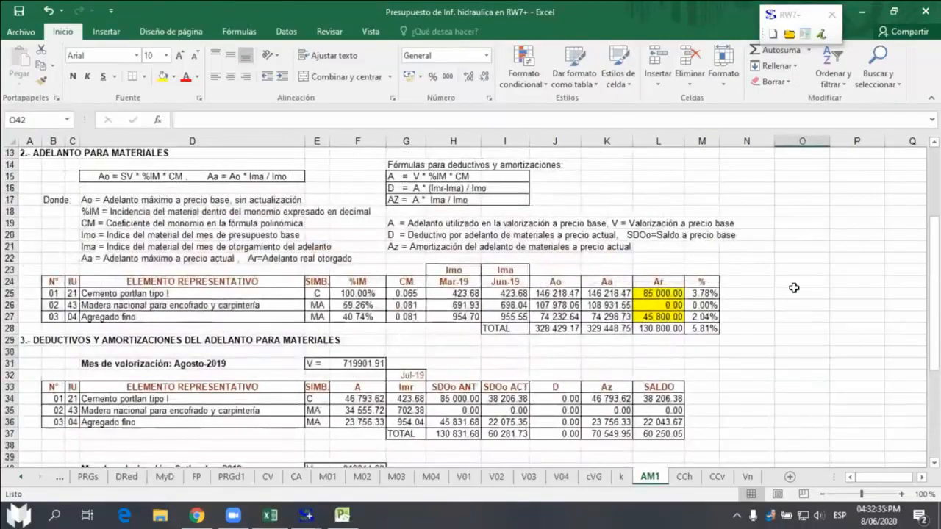
{"action": "scroll", "coordinate": [796, 284], "scroll_direction": "up", "scroll_amount": 1}
{"action": "scroll", "coordinate": [790, 286], "scroll_direction": "down", "scroll_amount": 4}
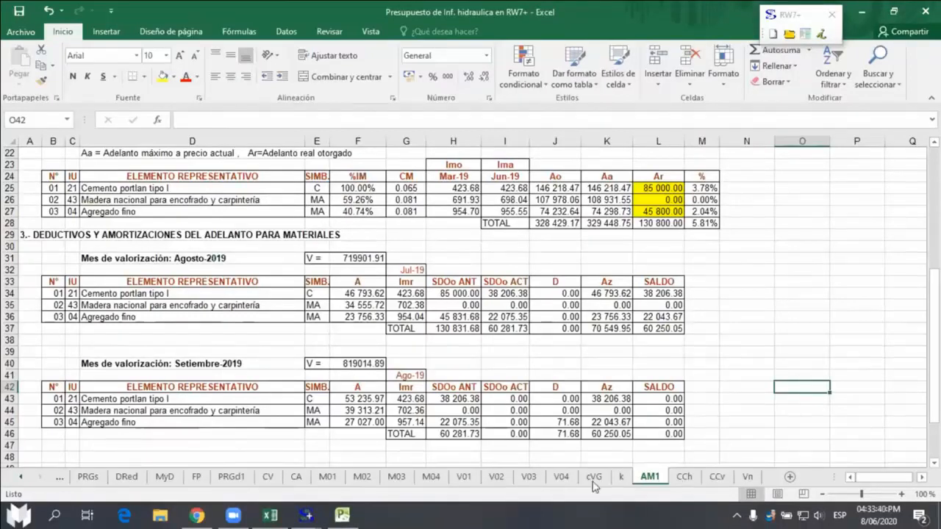
{"action": "left_click", "coordinate": [713, 344]}
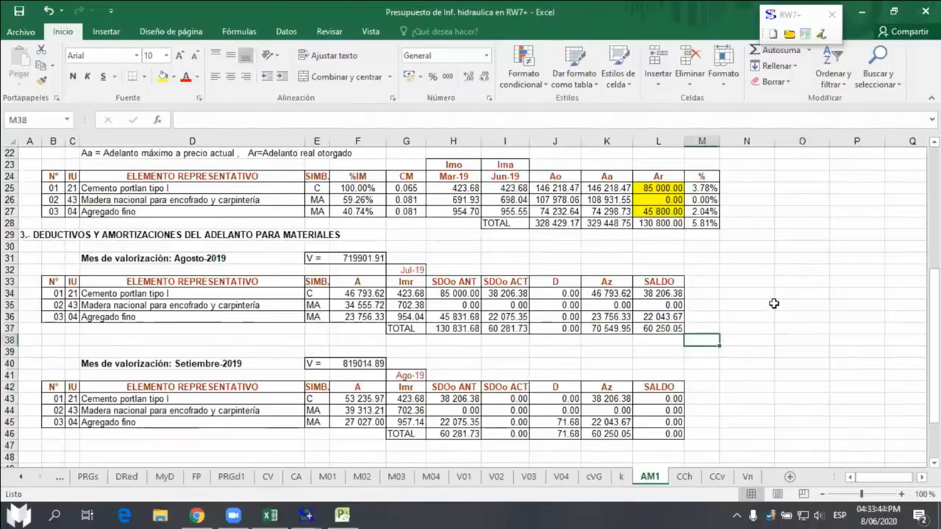
{"action": "left_click", "coordinate": [798, 21]}
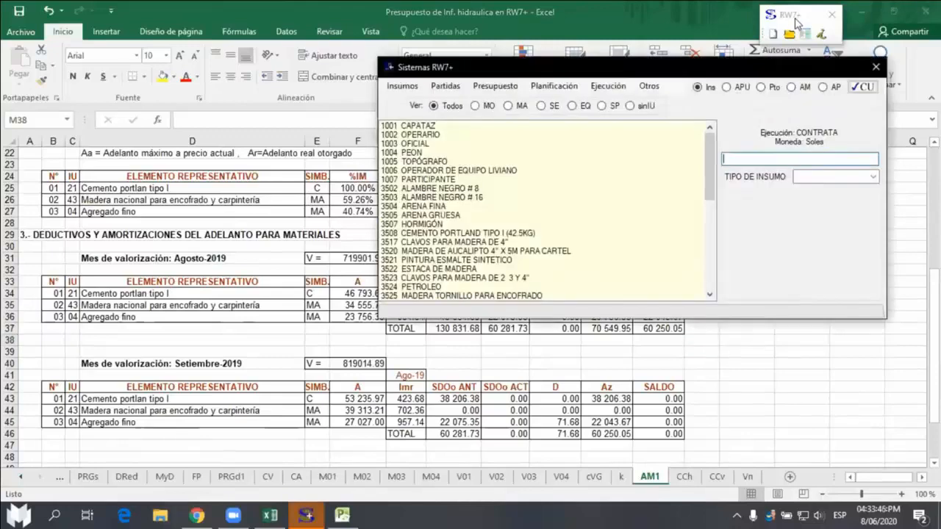
{"action": "left_click", "coordinate": [698, 71]}
{"action": "left_click_drag", "start_coordinate": [615, 66], "coordinate": [535, 61]}
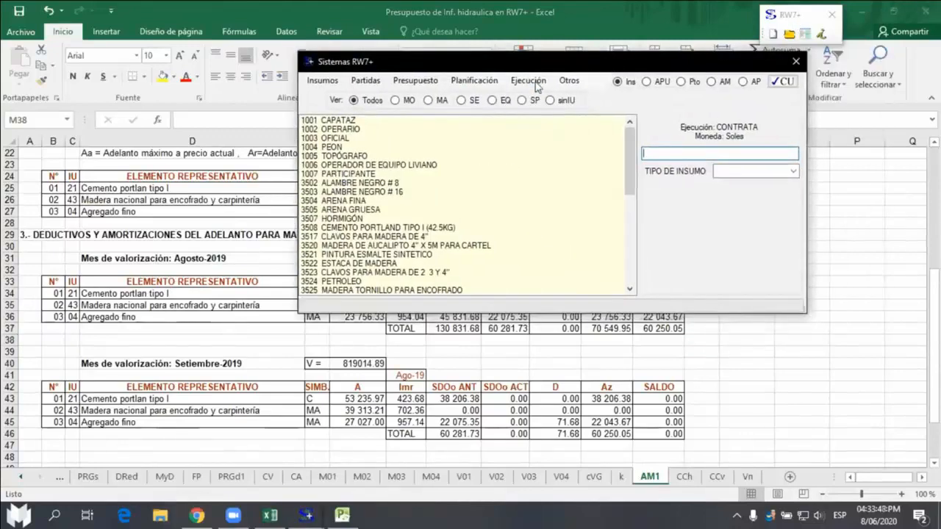
{"action": "left_click", "coordinate": [533, 82]}
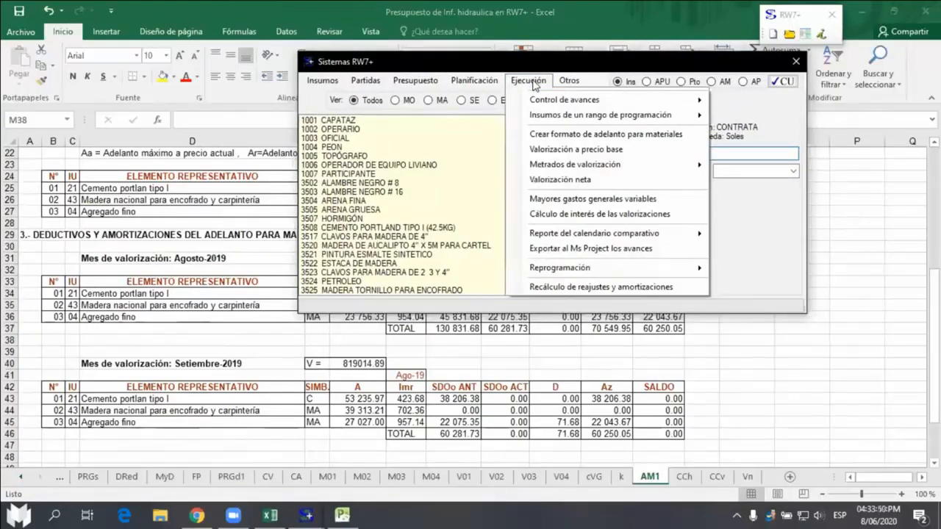
{"action": "mouse_move", "coordinate": [621, 268]}
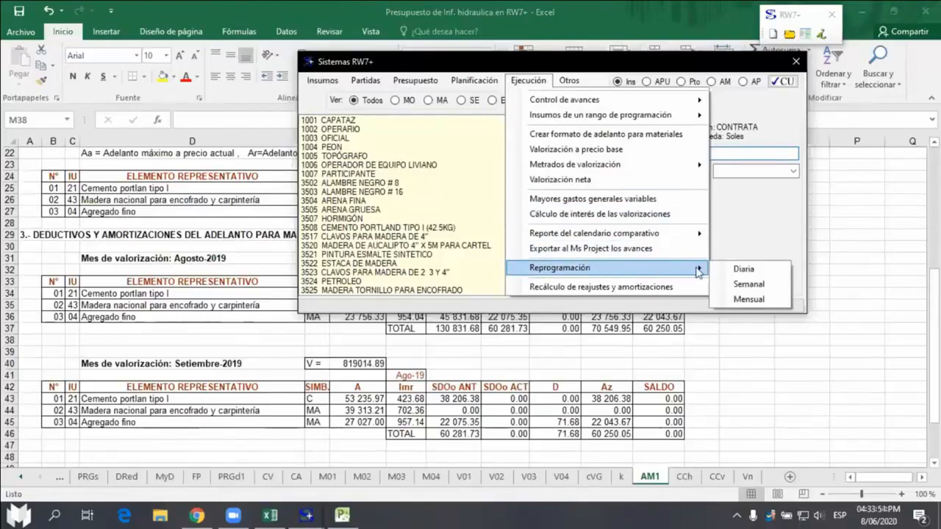
{"action": "left_click", "coordinate": [755, 288]}
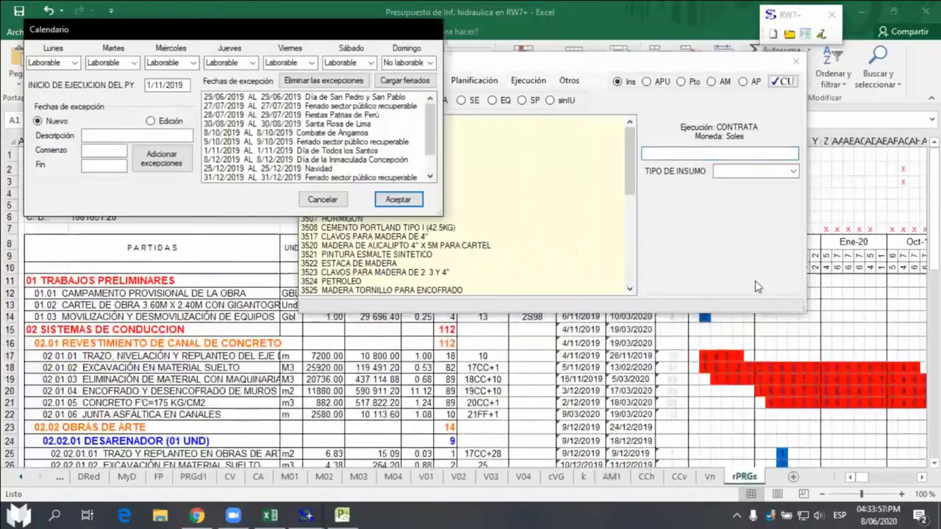
{"action": "left_click", "coordinate": [189, 85]}
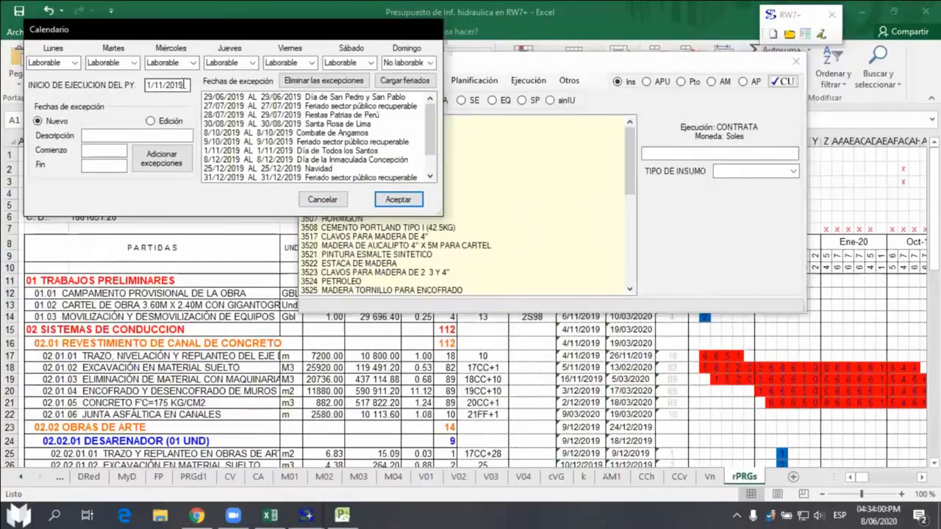
{"action": "left_click_drag", "start_coordinate": [183, 85], "coordinate": [147, 81]}
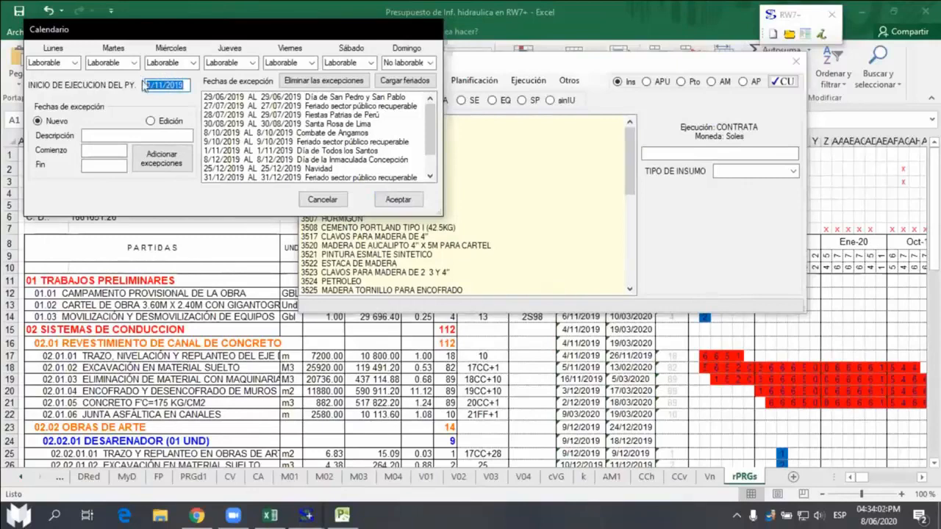
{"action": "left_click", "coordinate": [156, 85]}
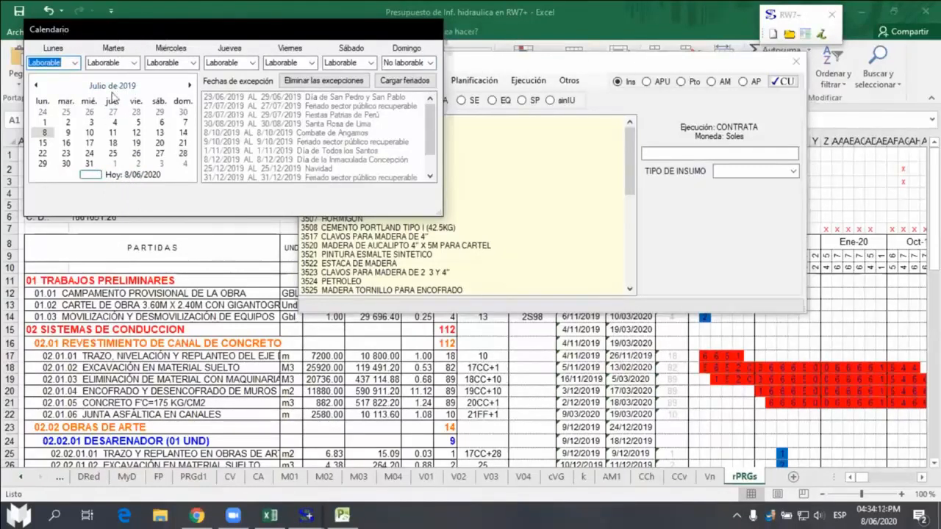
{"action": "left_click", "coordinate": [118, 122]}
{"action": "left_click", "coordinate": [324, 199]}
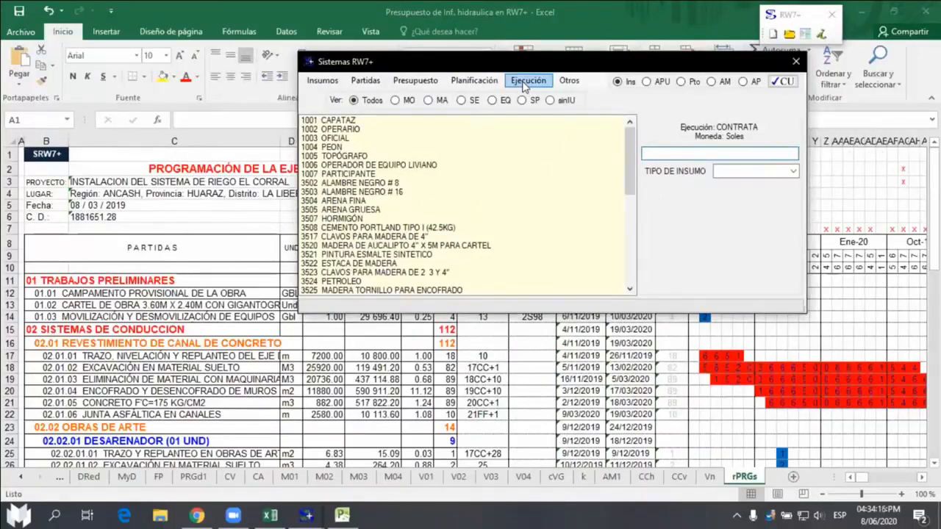
Step: Delete the rPRGs sheet left over from the cancelled weekly reprogramming
{"action": "left_click", "coordinate": [743, 478]}
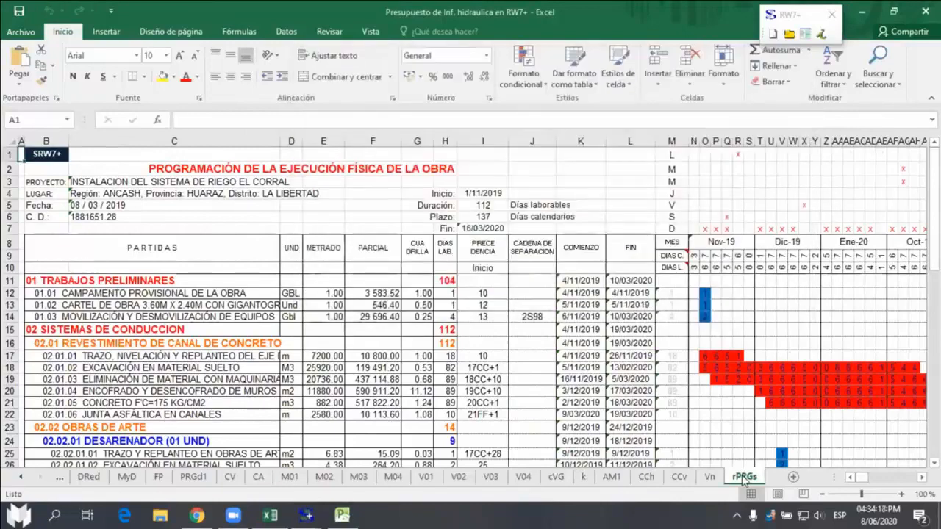
{"action": "right_click", "coordinate": [744, 477]}
{"action": "left_click", "coordinate": [772, 330]}
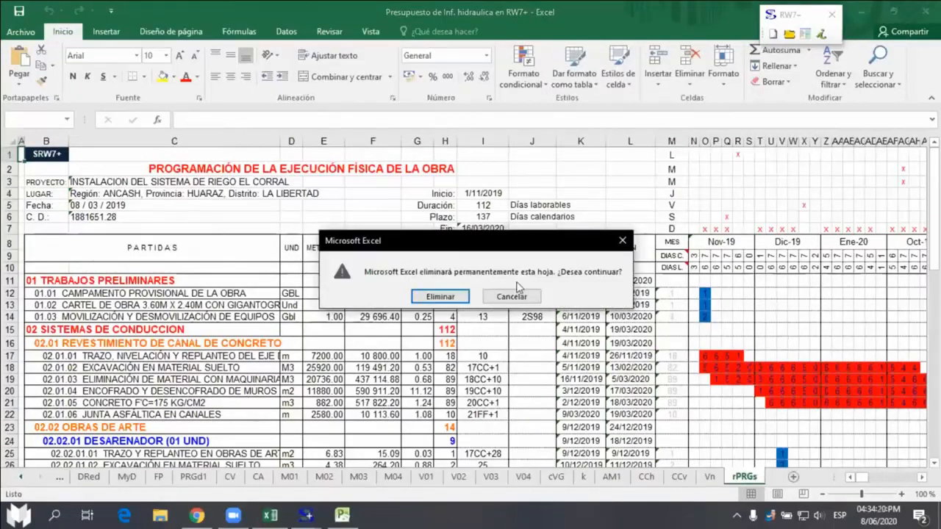
{"action": "left_click", "coordinate": [441, 297]}
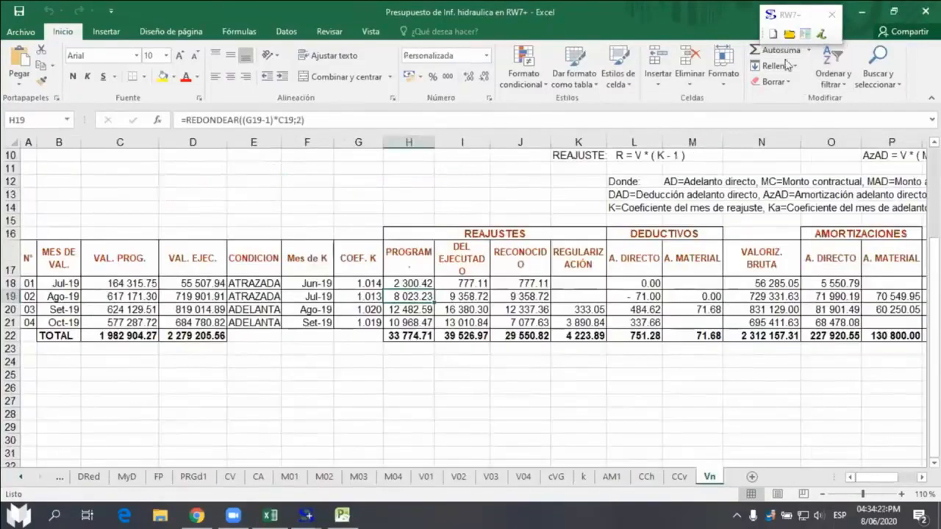
Step: Generate the weekly reprogramming with RW7+, accepting the calendar with start date 1/11/2019 and declining the term adjustment
{"action": "left_click", "coordinate": [789, 32]}
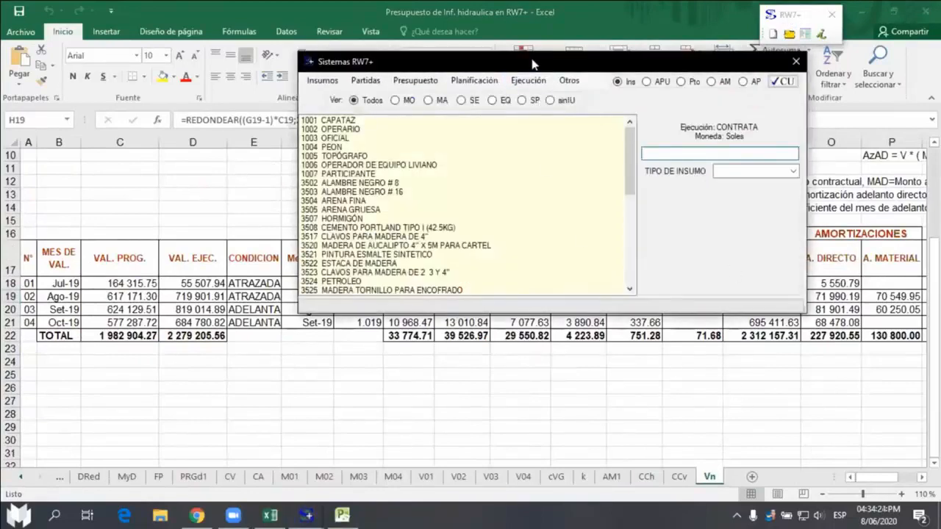
{"action": "left_click_drag", "start_coordinate": [536, 66], "coordinate": [535, 92]}
{"action": "left_click", "coordinate": [527, 107]}
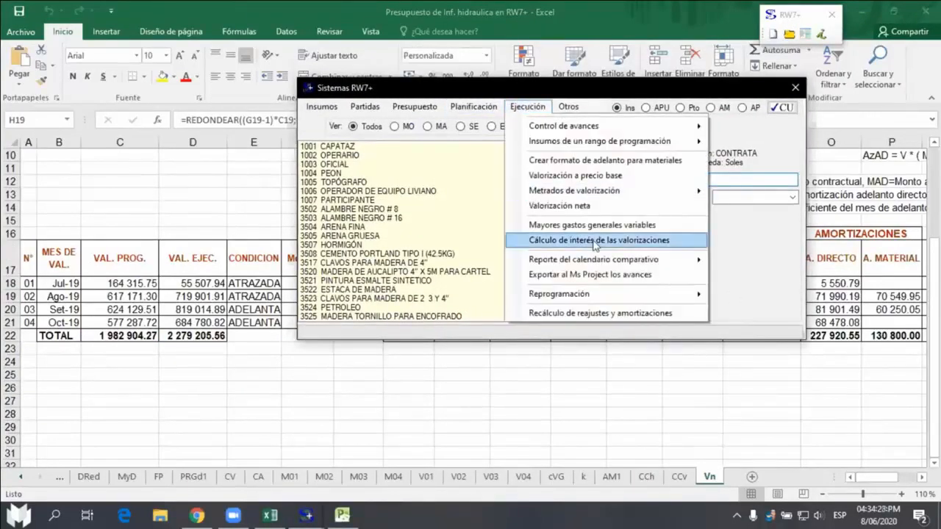
{"action": "mouse_move", "coordinate": [647, 303]}
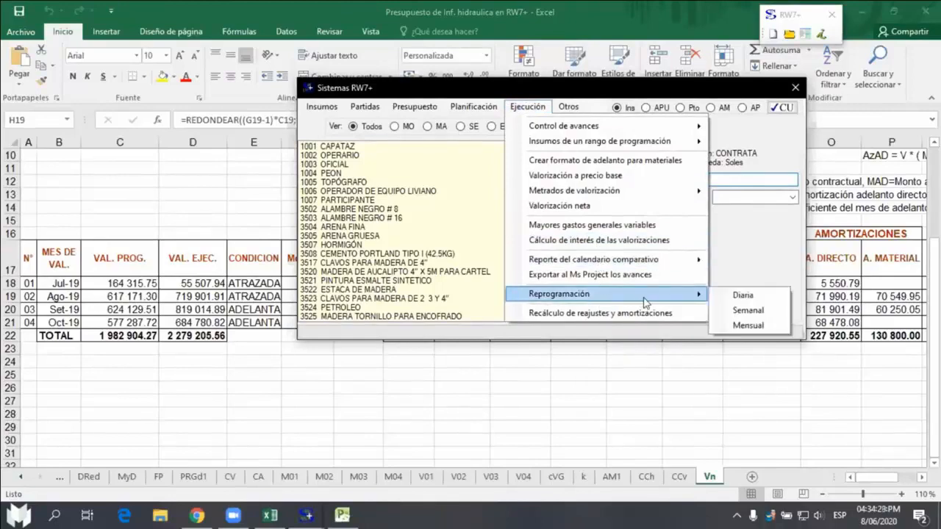
{"action": "left_click", "coordinate": [761, 311]}
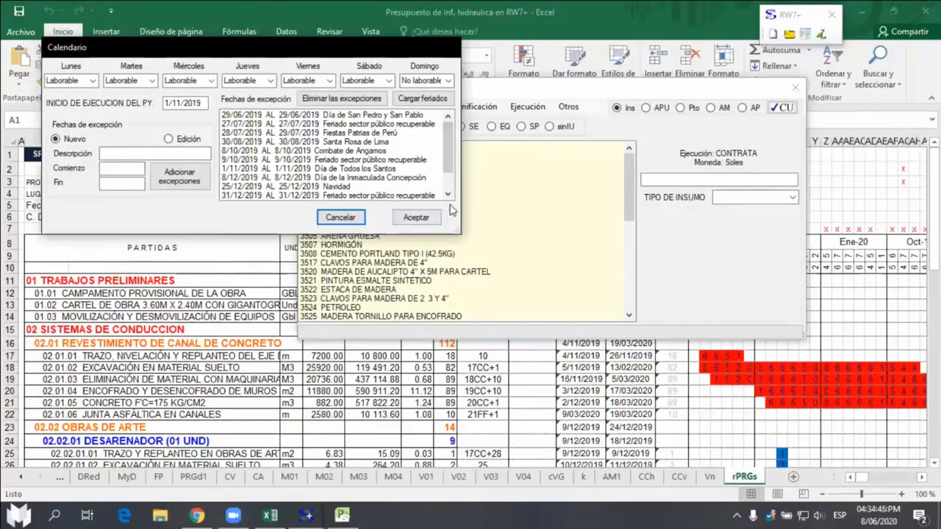
{"action": "left_click", "coordinate": [416, 218]}
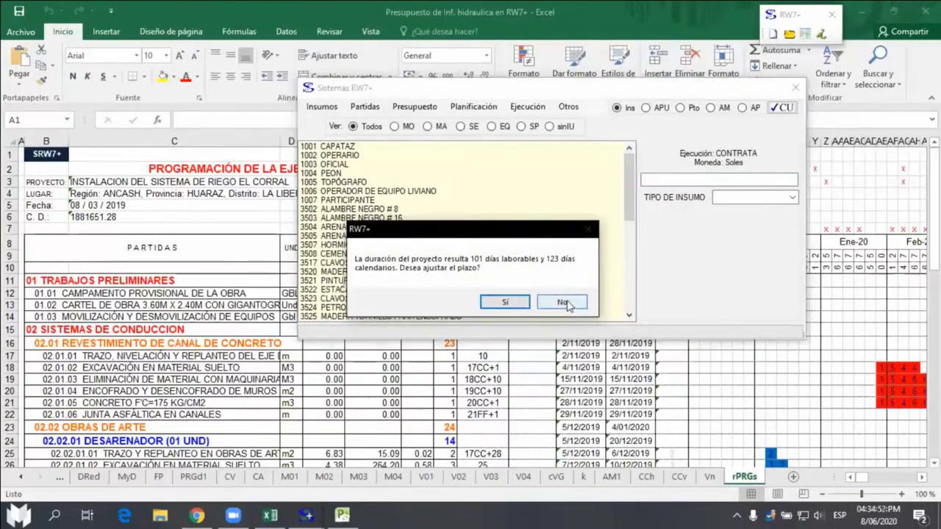
{"action": "left_click", "coordinate": [563, 303]}
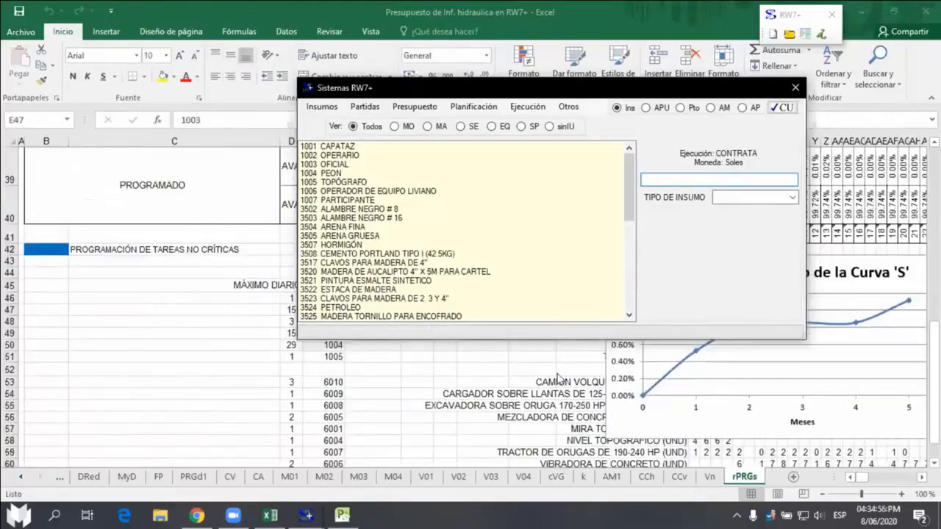
{"action": "key", "text": "Escape"}
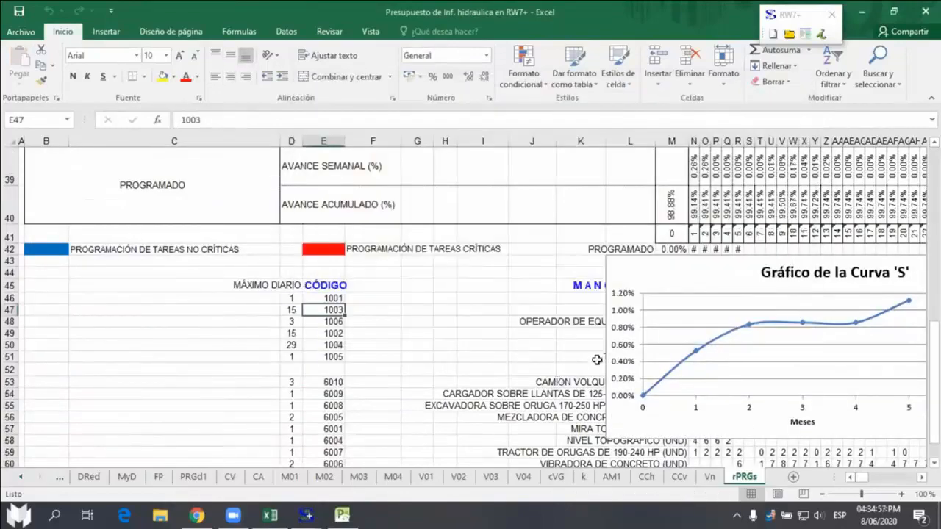
Step: Examine the remaining quantities and scheduled bars of item 01.03 and the items under 02.02 OBRAS DE ARTE in rPRGs
{"action": "scroll", "coordinate": [591, 360], "scroll_direction": "up", "scroll_amount": 6}
{"action": "scroll", "coordinate": [597, 360], "scroll_direction": "up", "scroll_amount": 6}
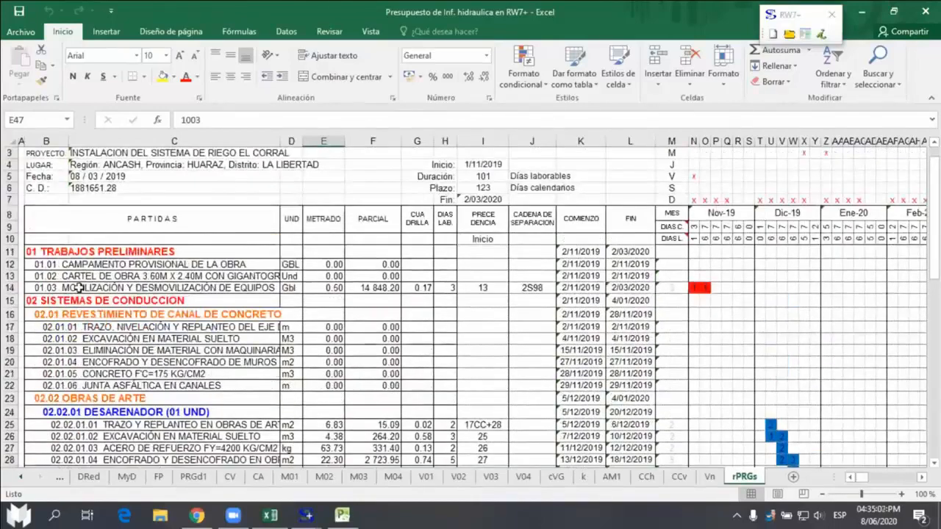
{"action": "left_click", "coordinate": [10, 287]}
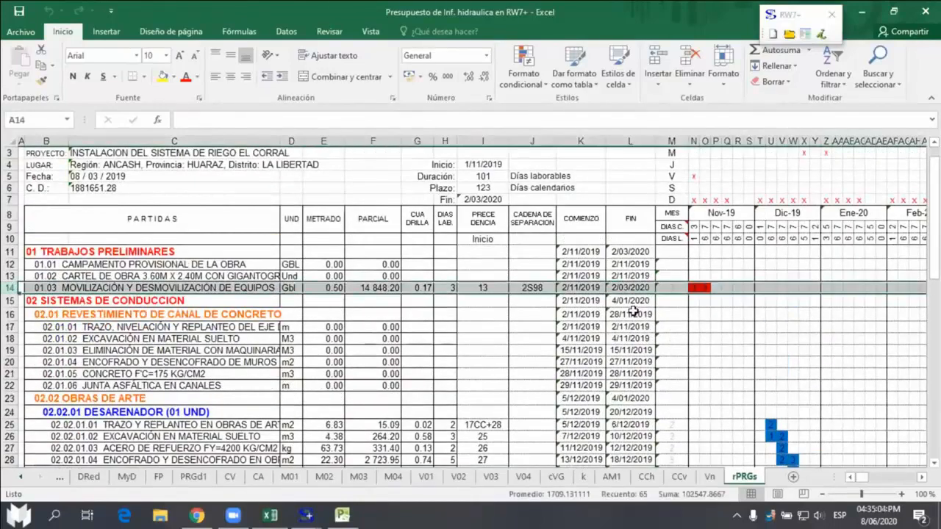
{"action": "scroll", "coordinate": [634, 312], "scroll_direction": "down", "scroll_amount": 1}
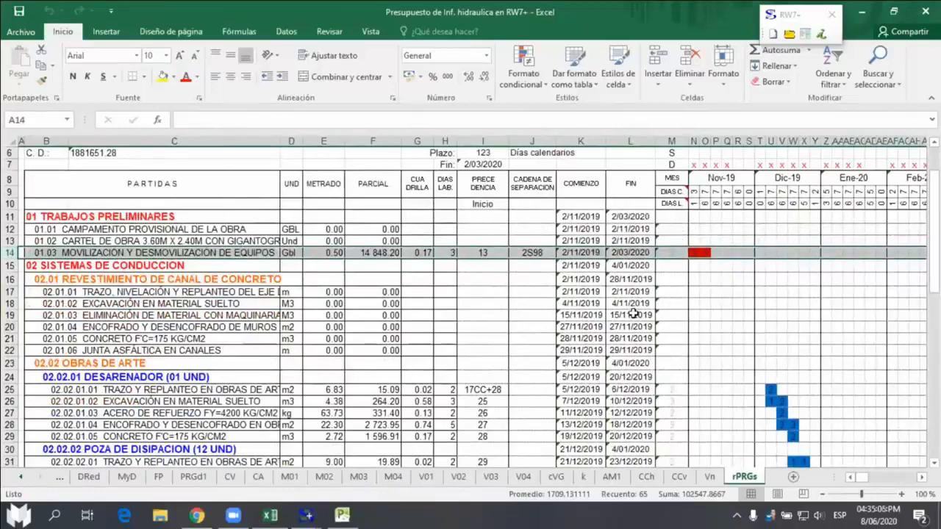
{"action": "scroll", "coordinate": [633, 314], "scroll_direction": "down", "scroll_amount": 3}
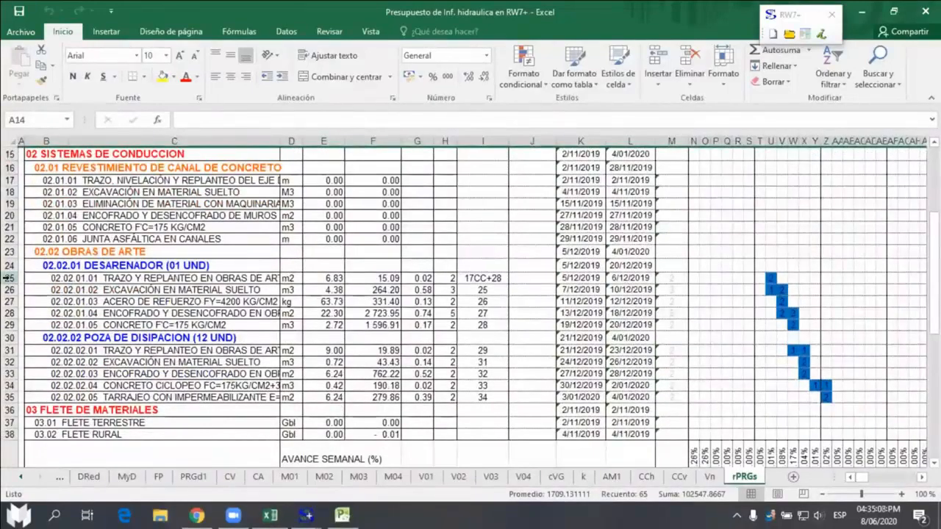
{"action": "left_click_drag", "start_coordinate": [8, 278], "coordinate": [9, 397]}
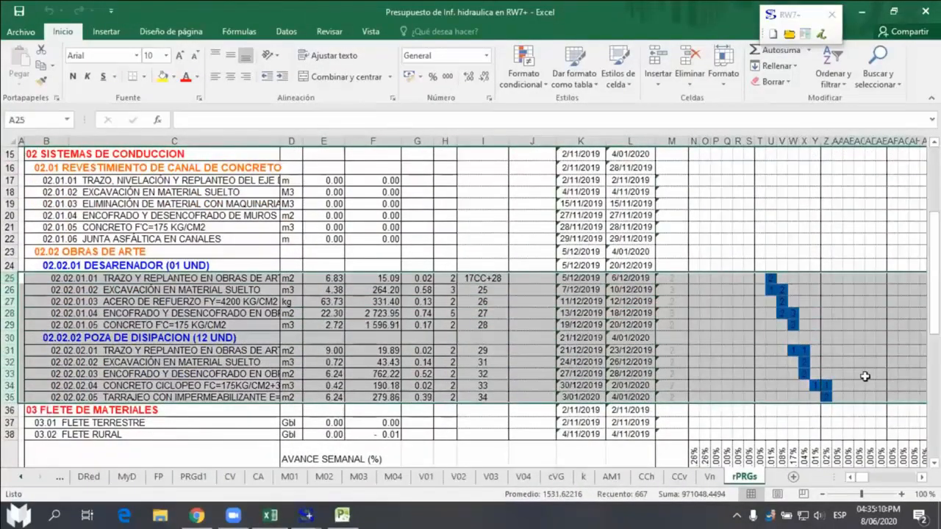
{"action": "scroll", "coordinate": [824, 359], "scroll_direction": "down", "scroll_amount": 4}
{"action": "scroll", "coordinate": [827, 362], "scroll_direction": "up", "scroll_amount": 2}
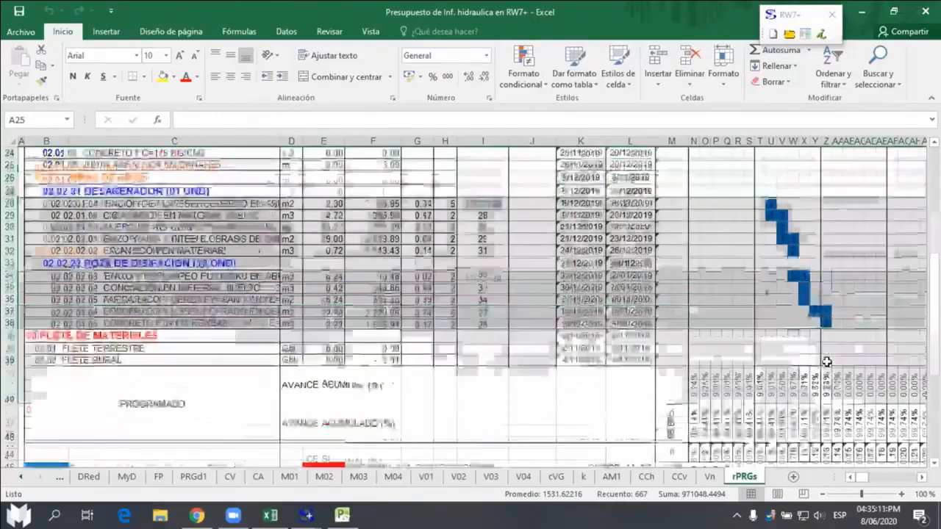
{"action": "scroll", "coordinate": [827, 362], "scroll_direction": "up", "scroll_amount": 7}
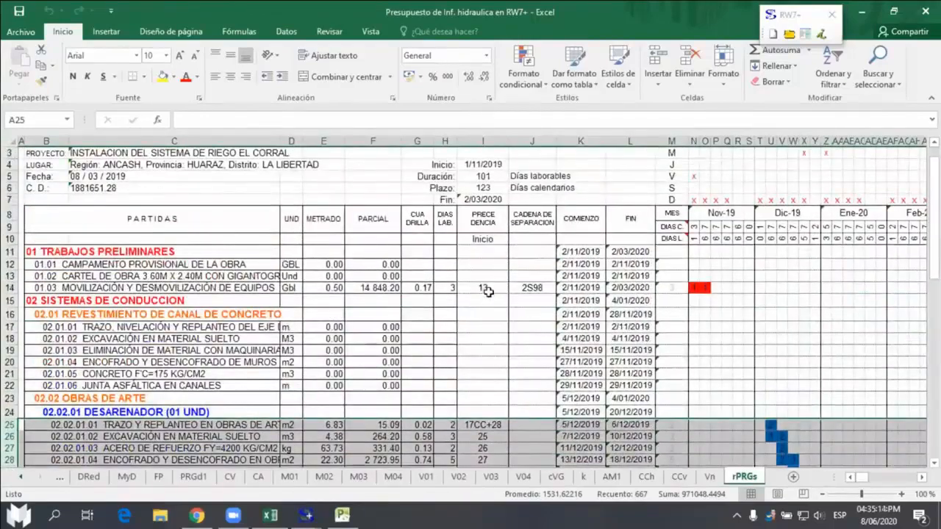
Step: Clear the separation chain 2S98 of item 01.03 Movilización y desmovilización de equipos
{"action": "left_click", "coordinate": [488, 292]}
{"action": "left_click", "coordinate": [532, 288]}
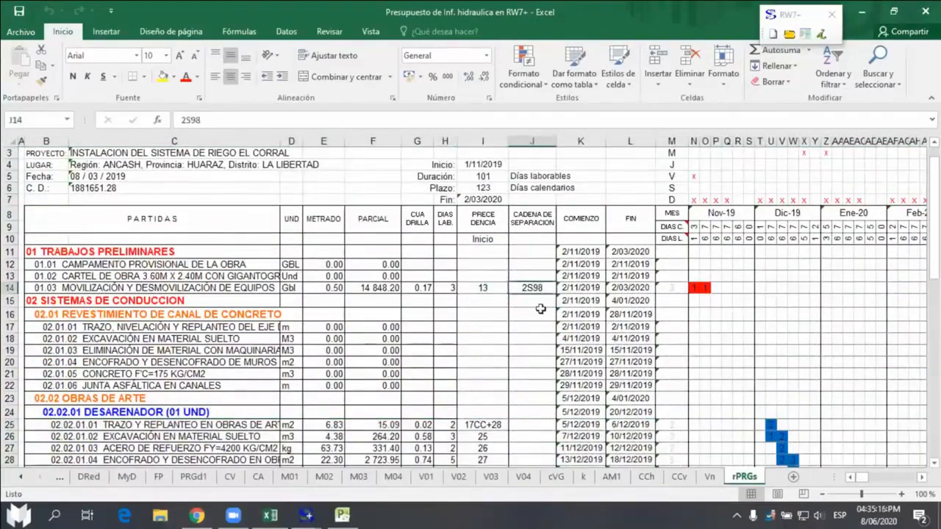
{"action": "key", "text": "Delete"}
Step: Set the precedence of item 02.02.01.01 Trazo y replanteo under DESARENADOR to 10
{"action": "scroll", "coordinate": [564, 339], "scroll_direction": "down", "scroll_amount": 5}
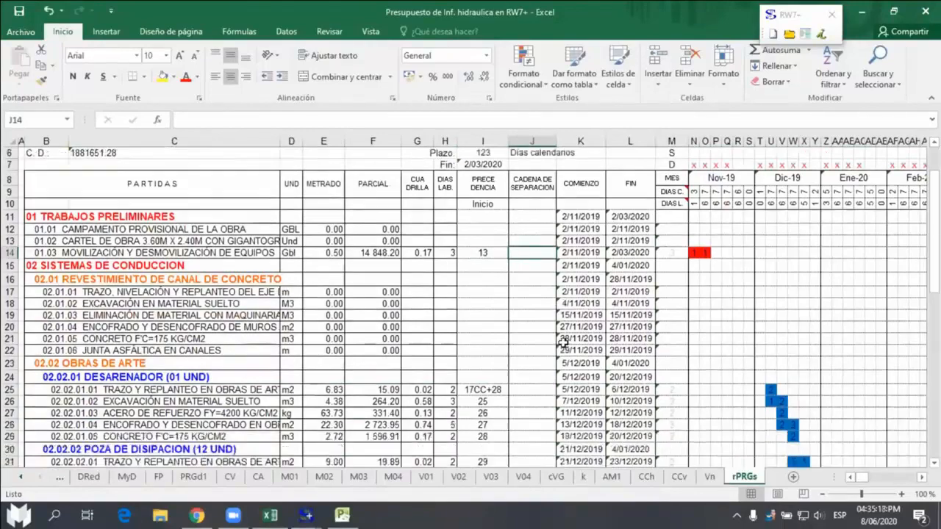
{"action": "scroll", "coordinate": [568, 340], "scroll_direction": "up", "scroll_amount": 1}
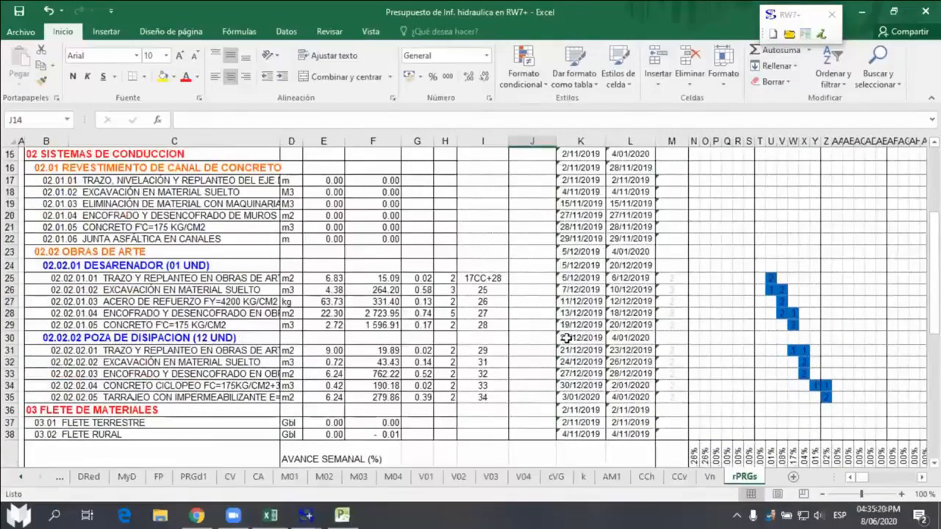
{"action": "scroll", "coordinate": [566, 338], "scroll_direction": "up", "scroll_amount": 1}
{"action": "double_click", "coordinate": [483, 313]}
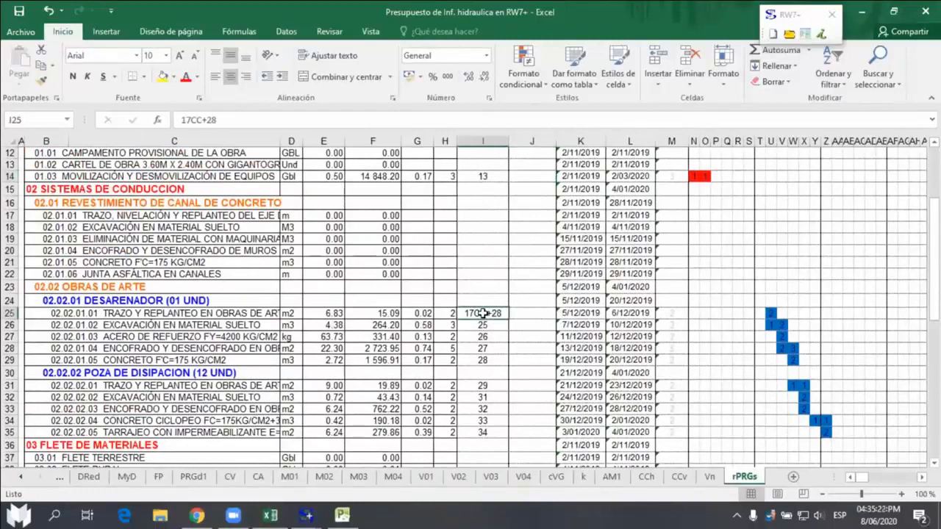
{"action": "left_click", "coordinate": [11, 216]}
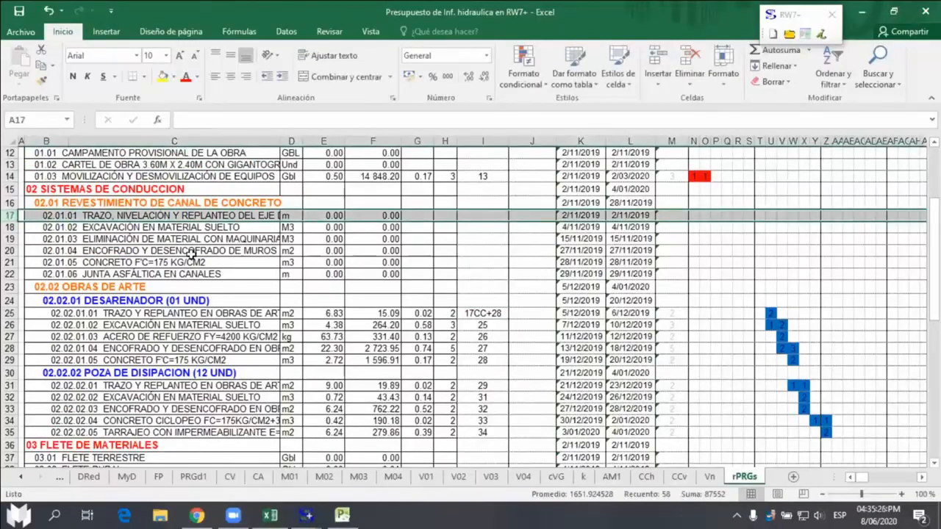
{"action": "left_click", "coordinate": [474, 311]}
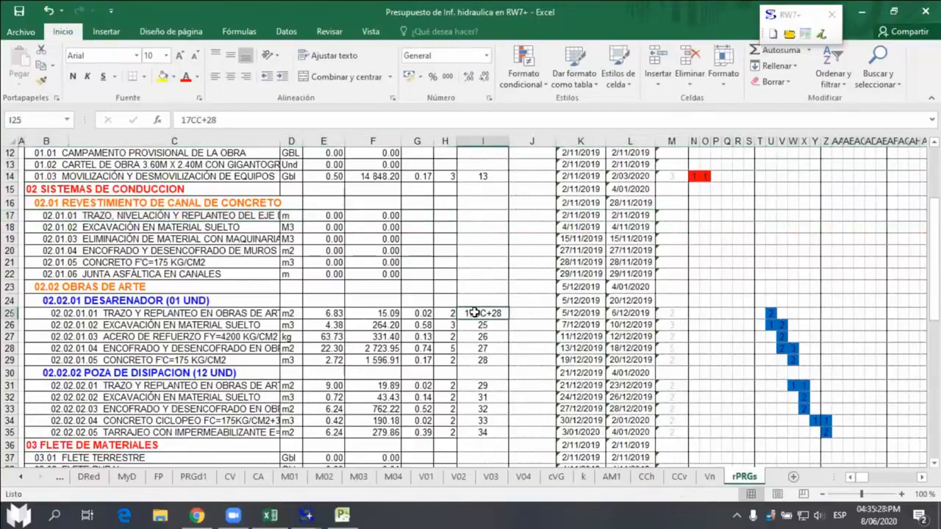
{"action": "scroll", "coordinate": [508, 256], "scroll_direction": "up", "scroll_amount": 2}
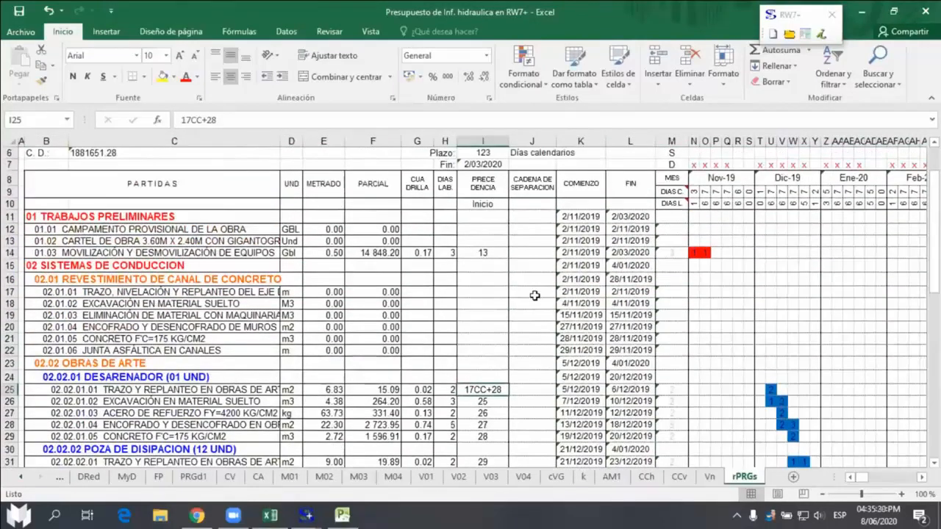
{"action": "type", "text": "10"}
{"action": "key", "text": "Return"}
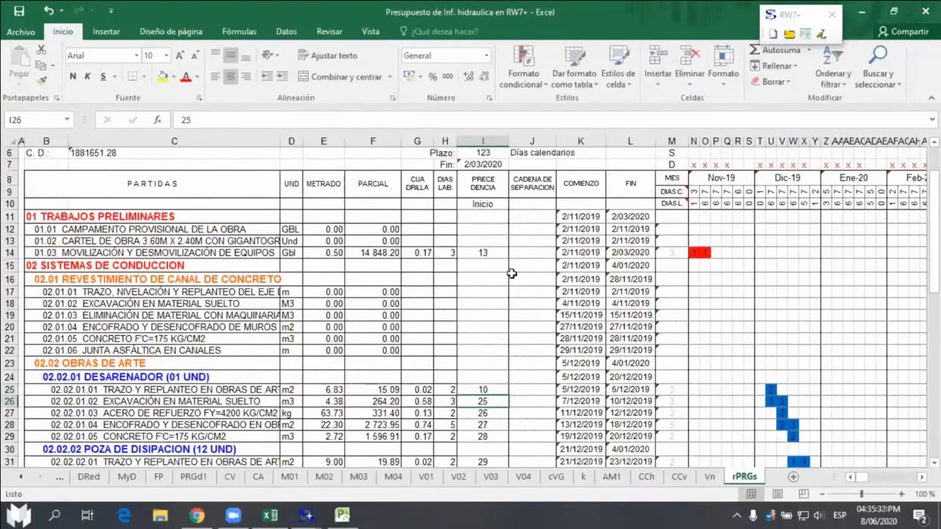
Step: Set the precedence of item 01.03 Movilización y desmovilización de equipos to 35FF, linking it to the last POZA DE DISIPACION item
{"action": "left_click", "coordinate": [489, 249]}
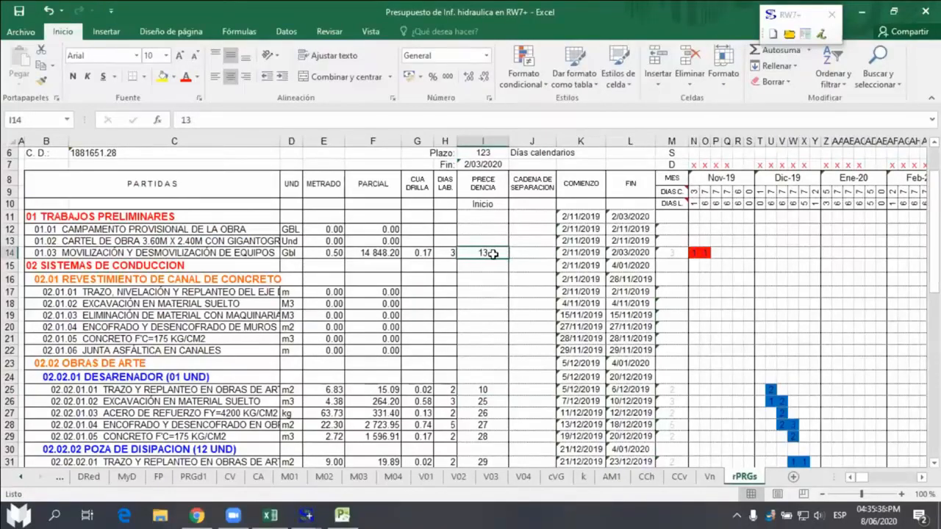
{"action": "scroll", "coordinate": [493, 257], "scroll_direction": "down", "scroll_amount": 3}
{"action": "scroll", "coordinate": [493, 257], "scroll_direction": "down", "scroll_amount": 1}
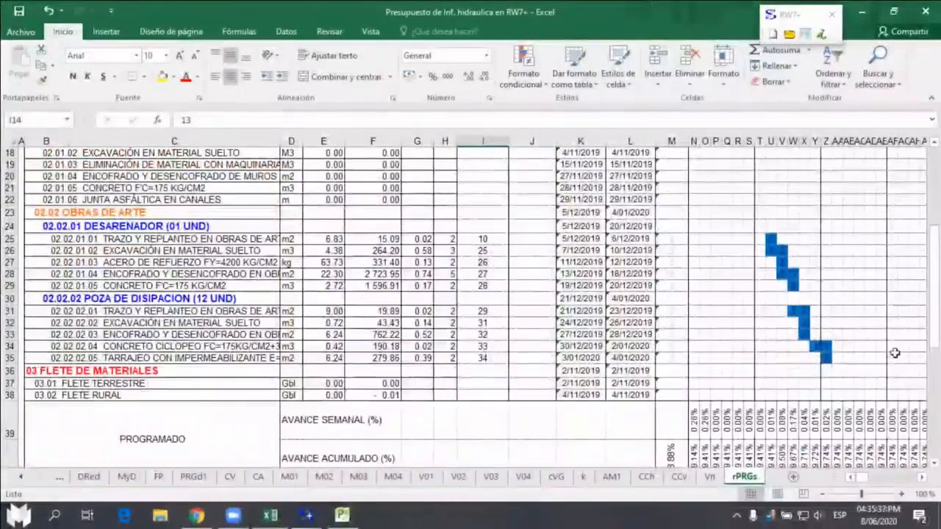
{"action": "left_click", "coordinate": [488, 358]}
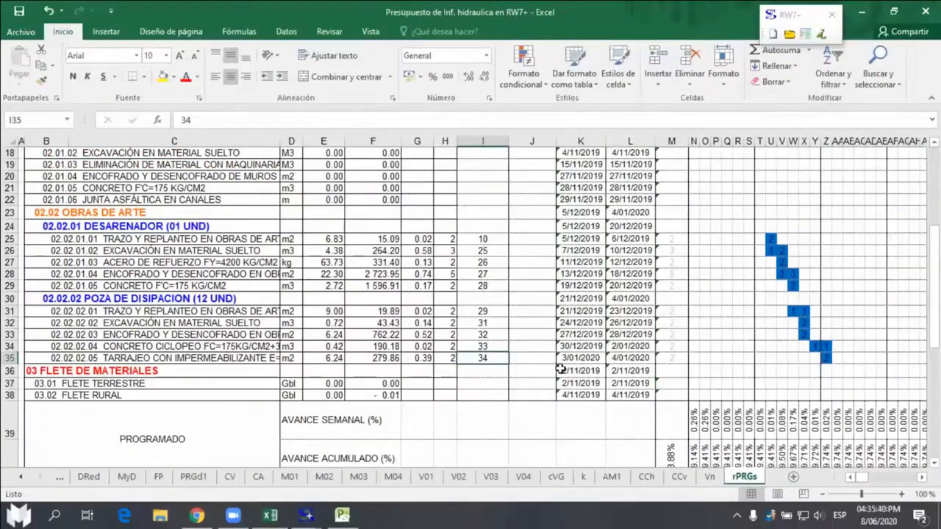
{"action": "scroll", "coordinate": [560, 368], "scroll_direction": "up", "scroll_amount": 4}
{"action": "left_click", "coordinate": [488, 254]}
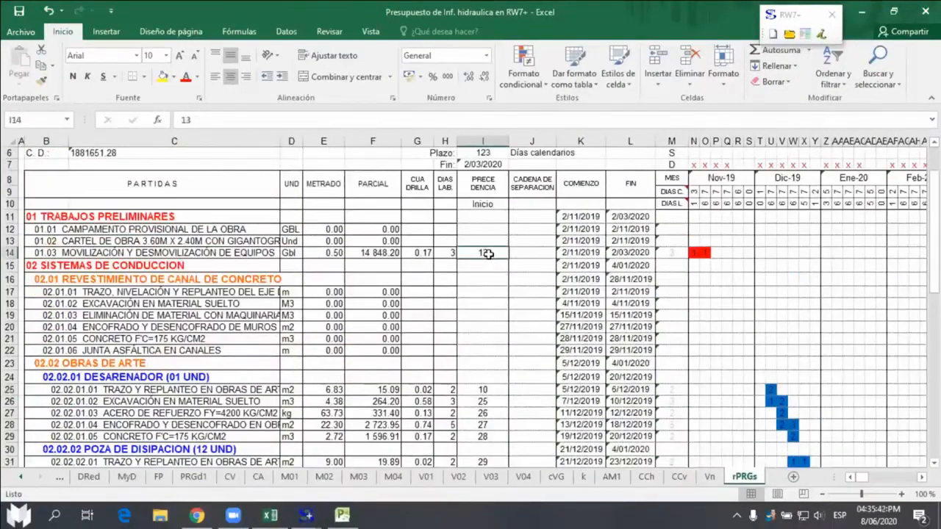
{"action": "type", "text": "35FF"}
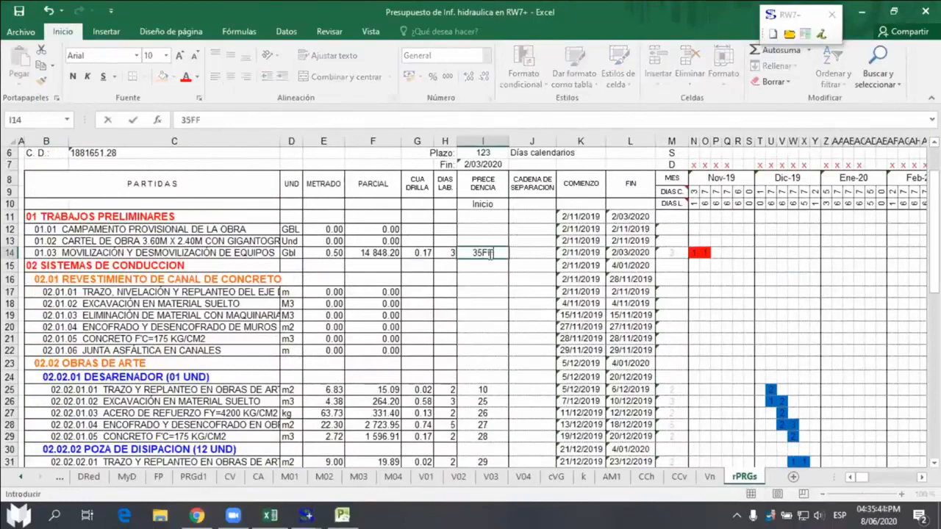
{"action": "key", "text": "Return"}
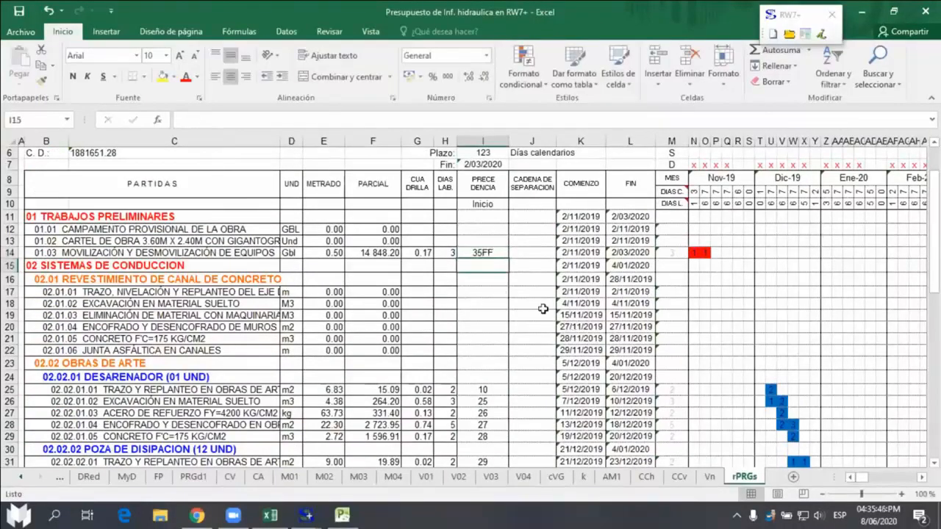
Step: Regenerate the total Gantt PERT CPM diagram of the reprogramming in RW7+
{"action": "scroll", "coordinate": [532, 325], "scroll_direction": "down", "scroll_amount": 1}
{"action": "scroll", "coordinate": [532, 326], "scroll_direction": "down", "scroll_amount": 6}
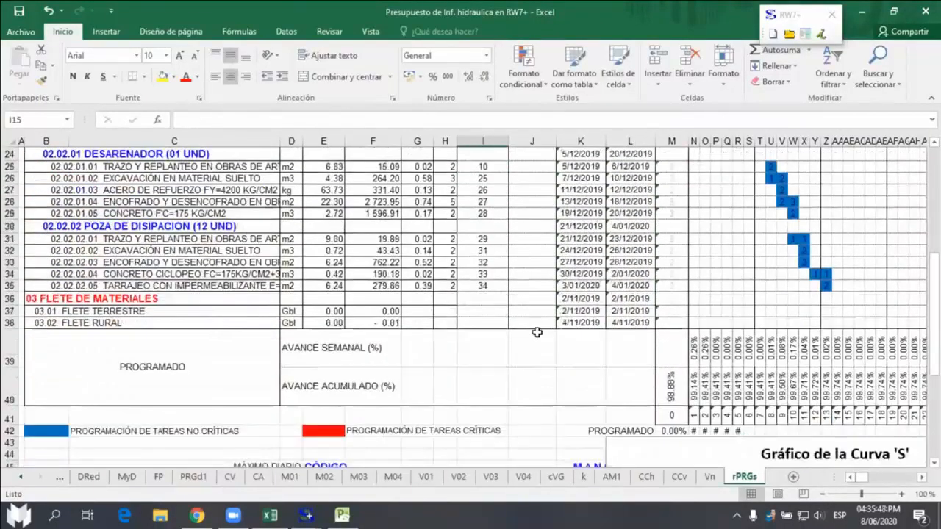
{"action": "scroll", "coordinate": [532, 326], "scroll_direction": "up", "scroll_amount": 8}
{"action": "left_click", "coordinate": [797, 16]}
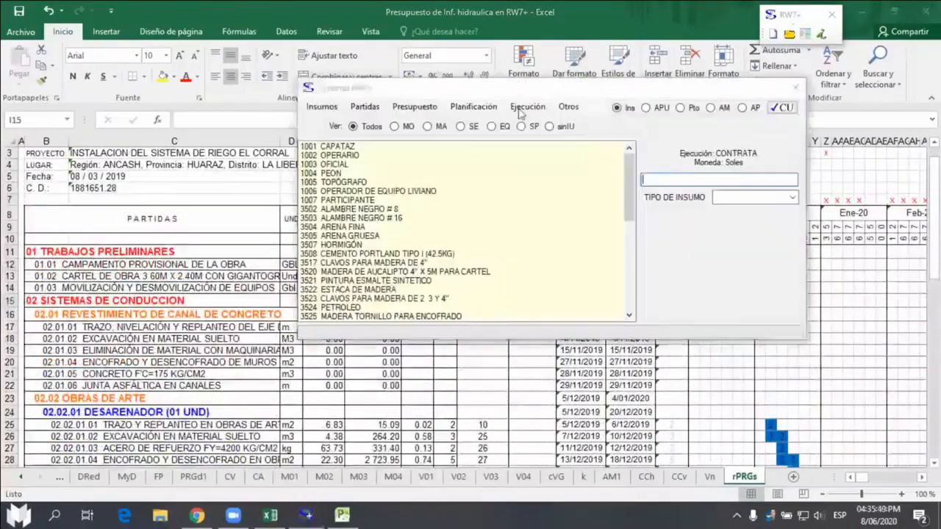
{"action": "left_click", "coordinate": [525, 107]}
{"action": "mouse_move", "coordinate": [473, 107]}
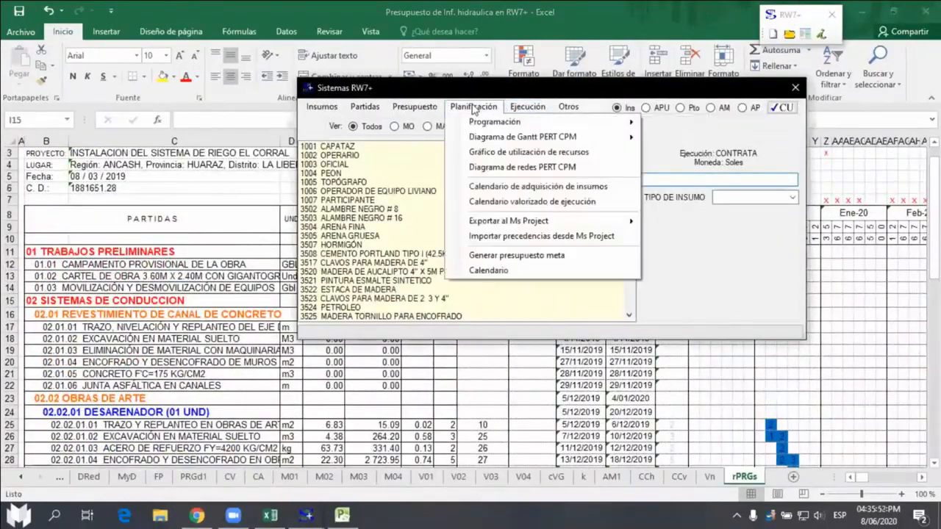
{"action": "mouse_move", "coordinate": [573, 141]}
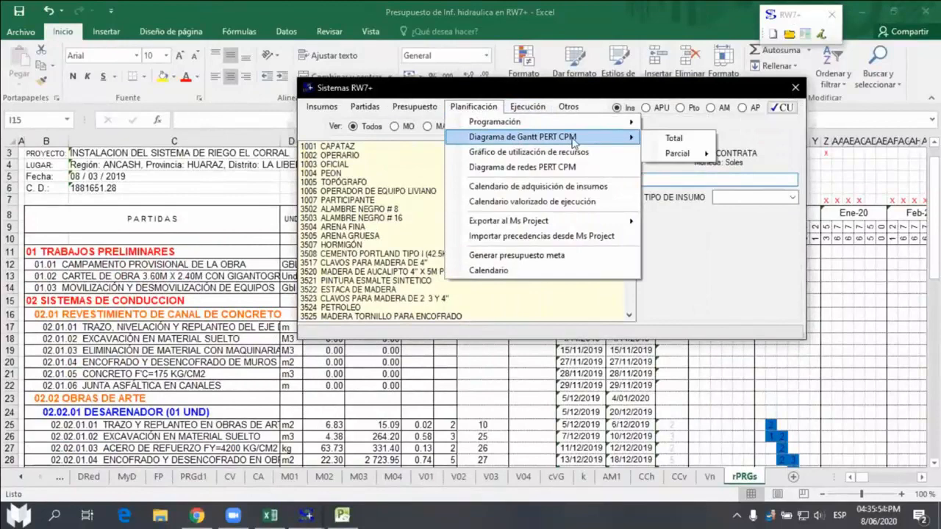
{"action": "left_click", "coordinate": [680, 141]}
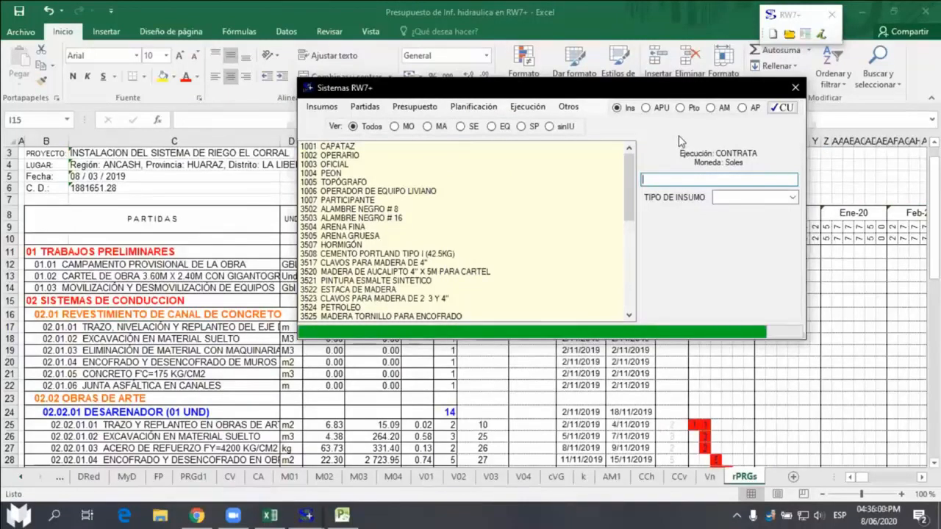
{"action": "left_click", "coordinate": [558, 303]}
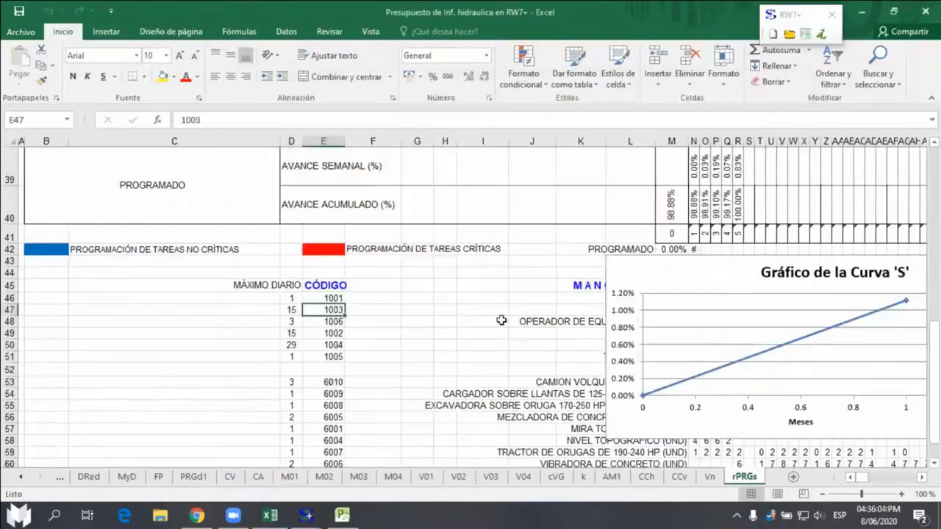
Step: Examine the new term, start and finish dates, scheduled bars and weekly progress of the remaining items in rPRGs
{"action": "scroll", "coordinate": [741, 323], "scroll_direction": "up", "scroll_amount": 11}
{"action": "scroll", "coordinate": [741, 323], "scroll_direction": "up", "scroll_amount": 2}
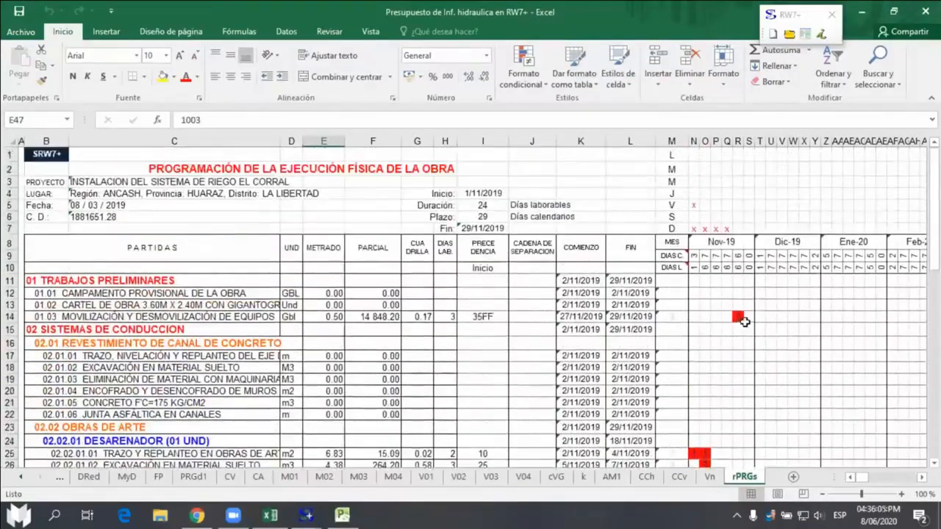
{"action": "scroll", "coordinate": [828, 305], "scroll_direction": "down", "scroll_amount": 2}
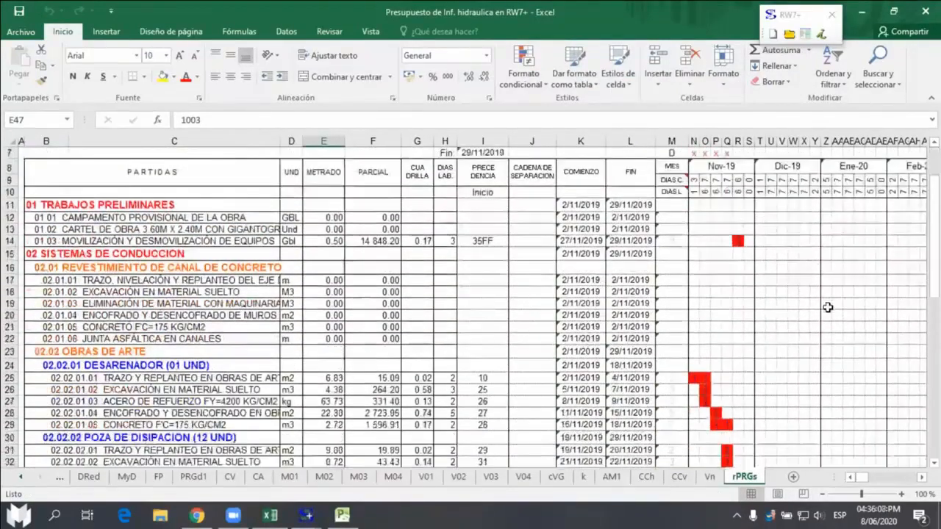
{"action": "scroll", "coordinate": [827, 302], "scroll_direction": "down", "scroll_amount": 2}
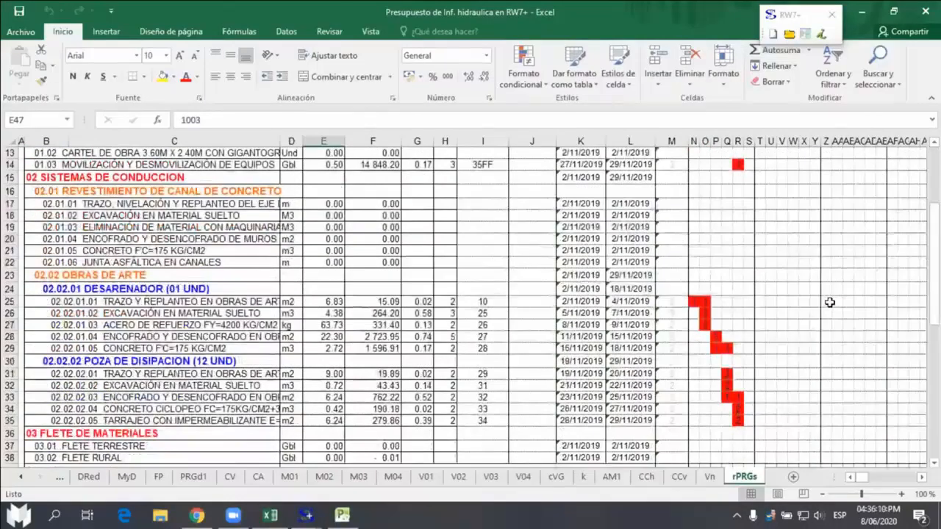
{"action": "scroll", "coordinate": [828, 302], "scroll_direction": "down", "scroll_amount": 2}
{"action": "scroll", "coordinate": [828, 302], "scroll_direction": "up", "scroll_amount": 4}
{"action": "scroll", "coordinate": [829, 302], "scroll_direction": "up", "scroll_amount": 2}
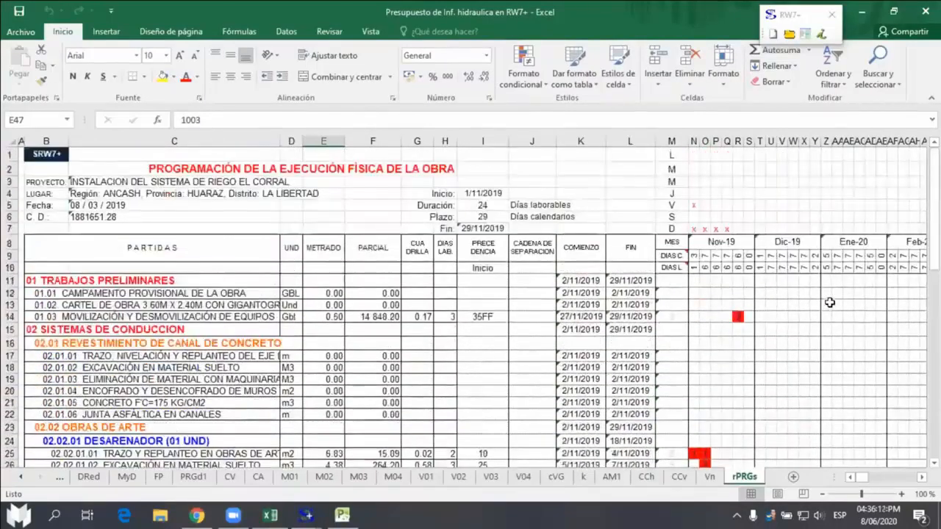
{"action": "scroll", "coordinate": [829, 302], "scroll_direction": "down", "scroll_amount": 6}
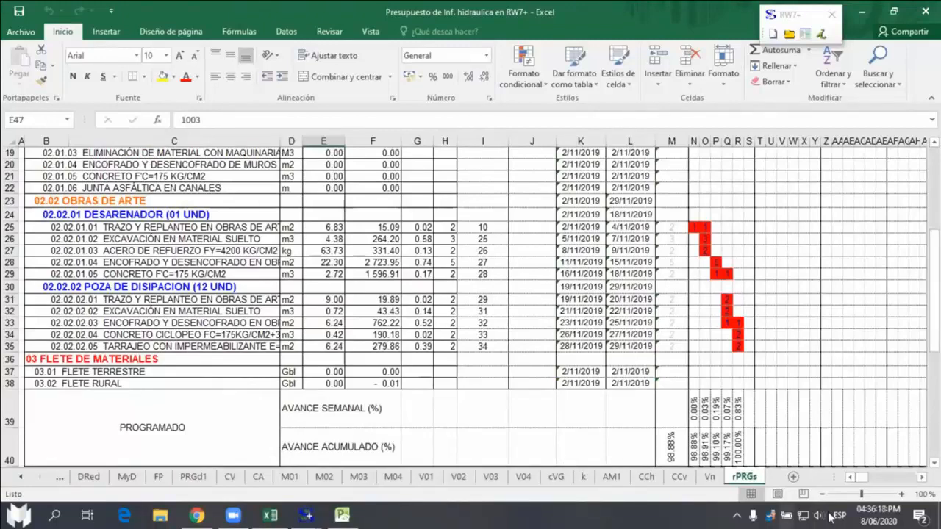
Step: Generate the net valuation for November 2019 from Vn in RW7+, with October 2019 as the known index month and material advance amortization
{"action": "left_click", "coordinate": [710, 478]}
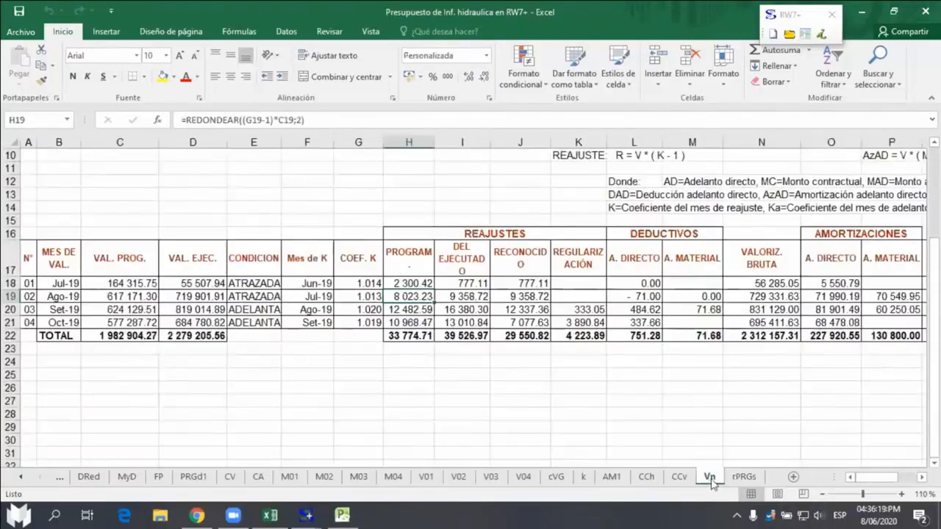
{"action": "left_click", "coordinate": [922, 478]}
{"action": "left_click", "coordinate": [922, 478]}
{"action": "left_click", "coordinate": [922, 477]}
{"action": "left_click", "coordinate": [922, 478]}
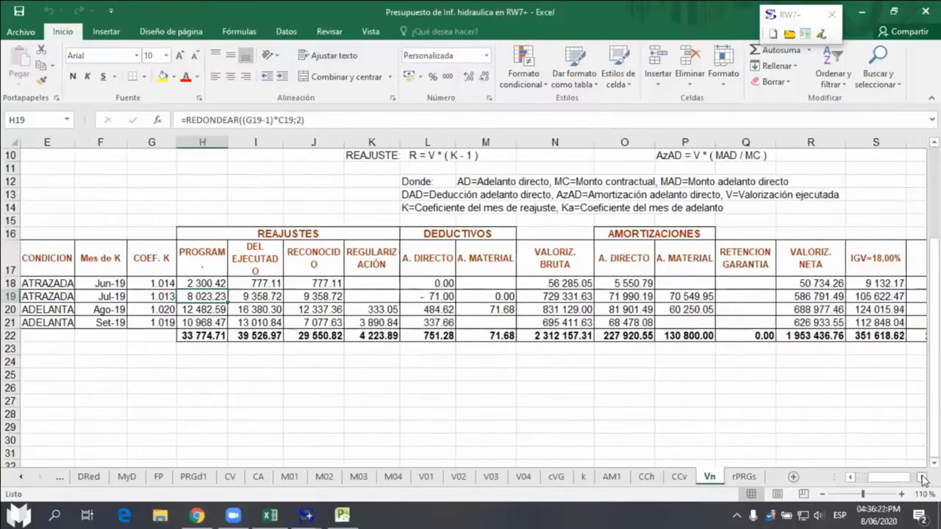
{"action": "left_click", "coordinate": [922, 477]}
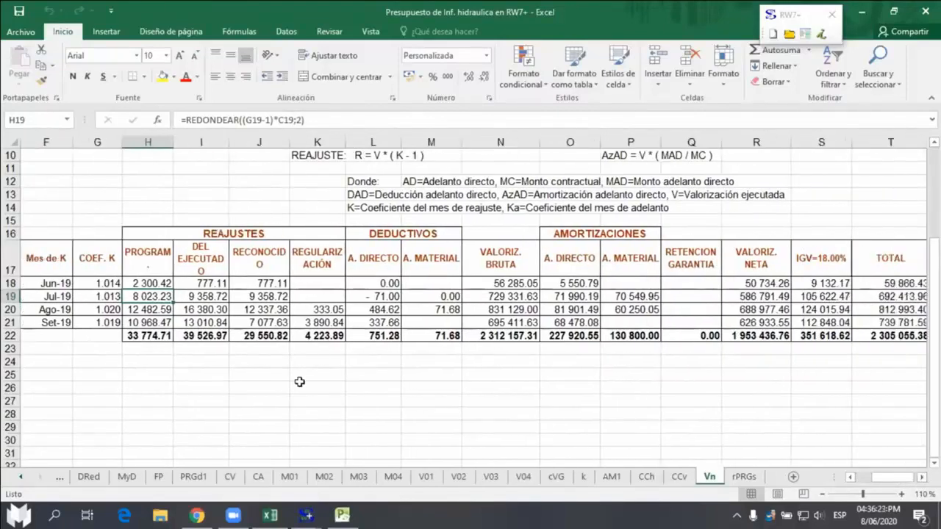
{"action": "left_click", "coordinate": [791, 20]}
{"action": "left_click", "coordinate": [528, 106]}
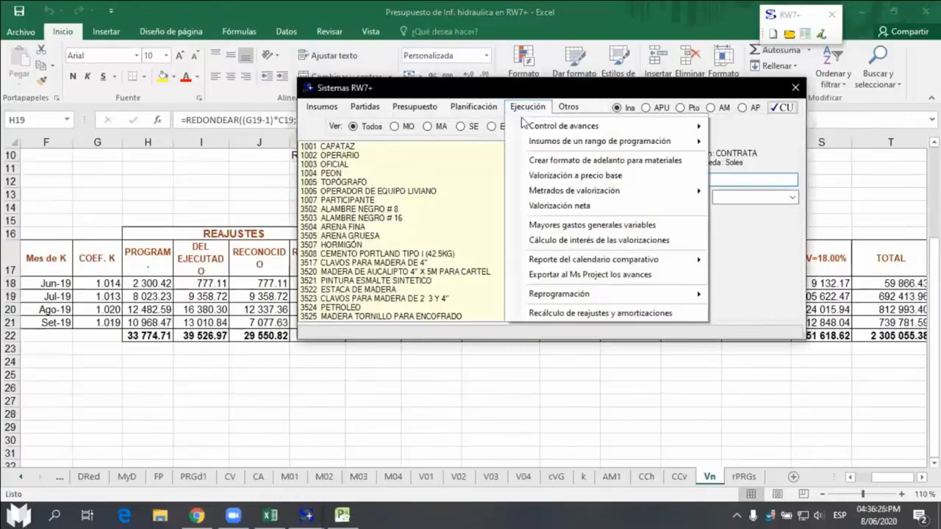
{"action": "left_click", "coordinate": [580, 208]}
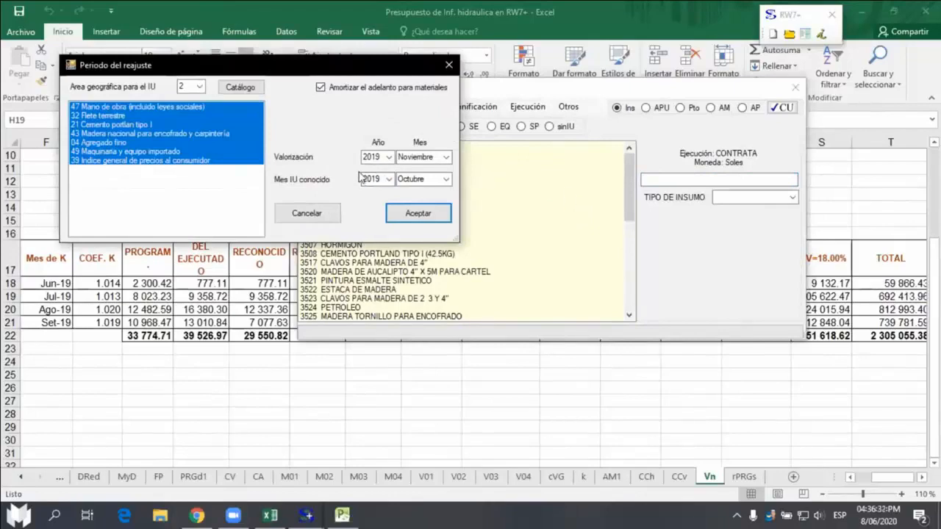
{"action": "left_click", "coordinate": [431, 214]}
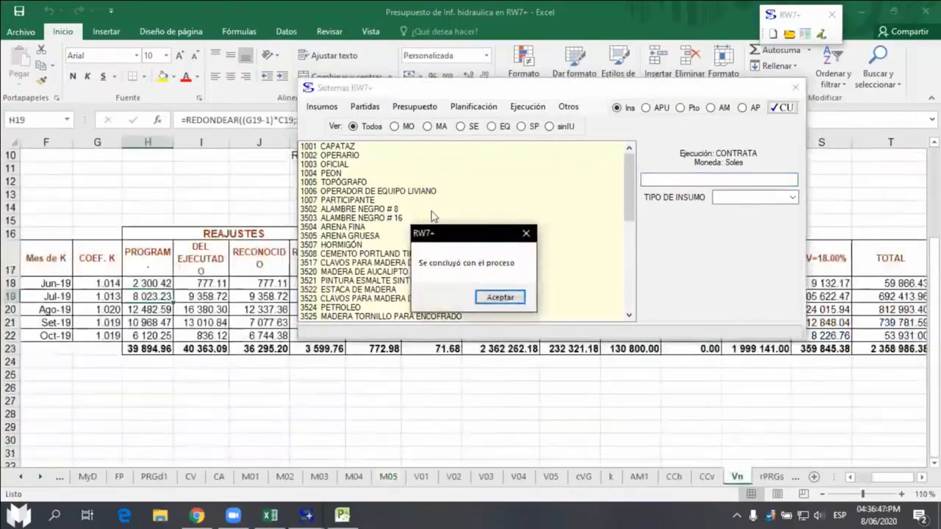
{"action": "left_click", "coordinate": [502, 297]}
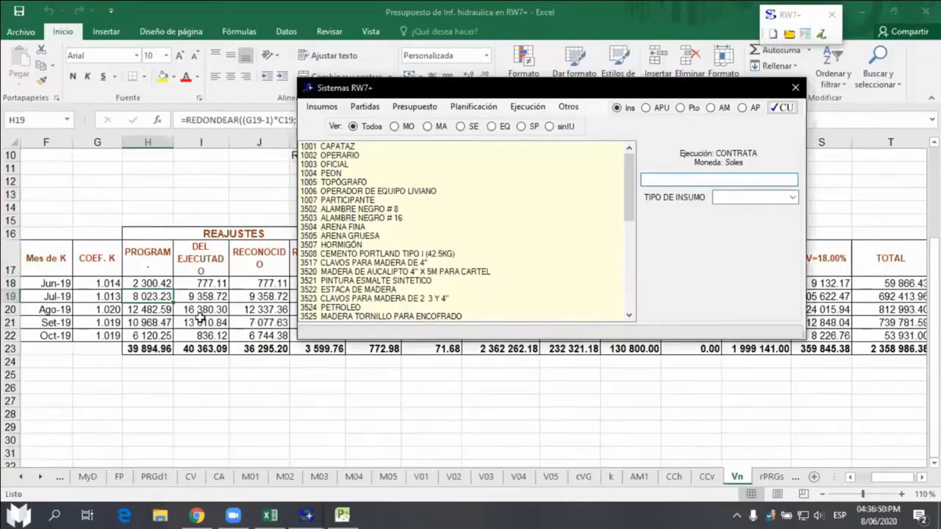
{"action": "left_click", "coordinate": [239, 315]}
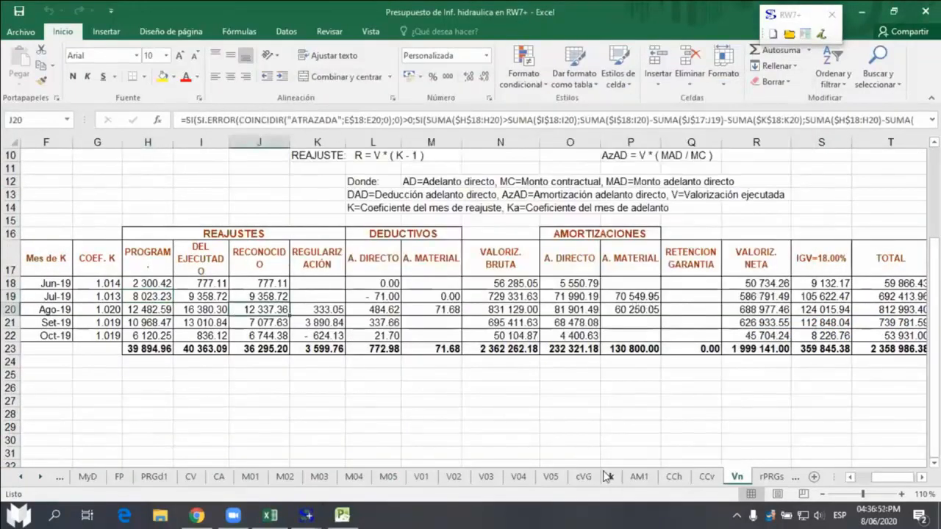
Step: Set the quantity of item 01.03 Movilización y desmovilización de equipos to 0.5 in the M05 quantity sheet
{"action": "left_click", "coordinate": [390, 477]}
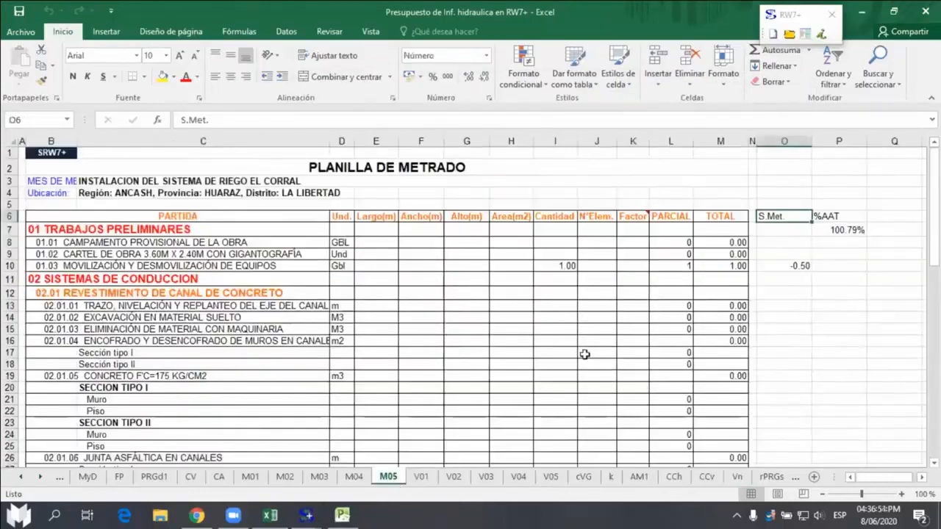
{"action": "scroll", "coordinate": [581, 360], "scroll_direction": "down", "scroll_amount": 1}
{"action": "left_click", "coordinate": [563, 228]}
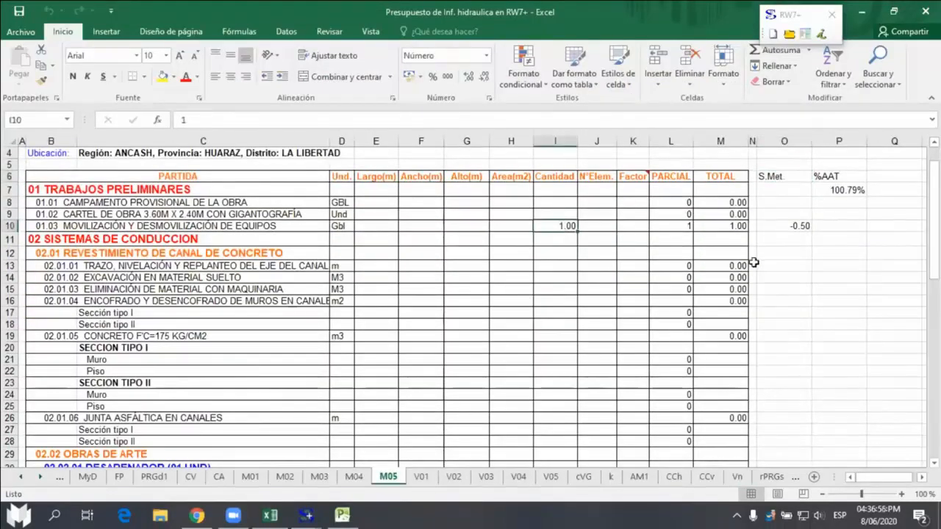
{"action": "type", "text": "0.5"}
{"action": "key", "text": "Return"}
{"action": "scroll", "coordinate": [755, 262], "scroll_direction": "down", "scroll_amount": 14}
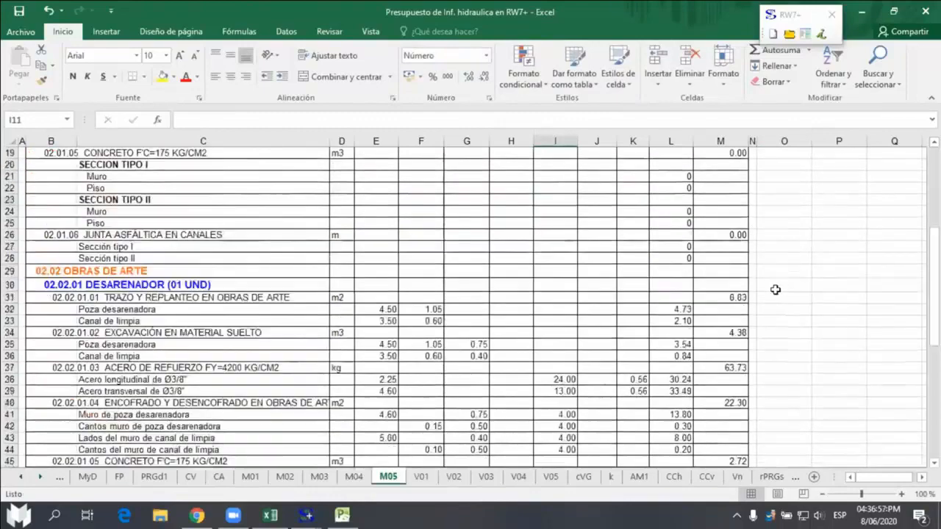
{"action": "scroll", "coordinate": [883, 344], "scroll_direction": "up", "scroll_amount": 15}
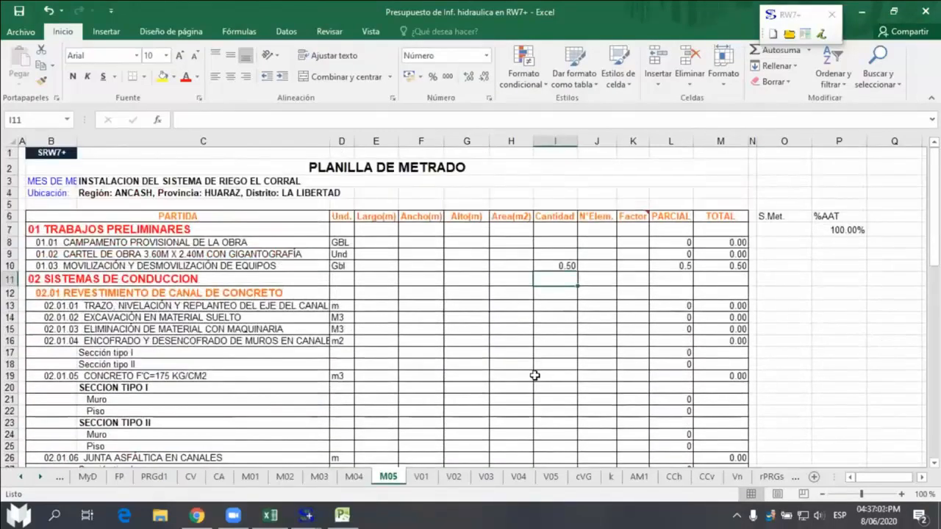
Step: Examine the net valuation summary in Vn, comparing programmed and executed amounts, condition, readjustments and totals through November 2019
{"action": "left_click", "coordinate": [737, 476]}
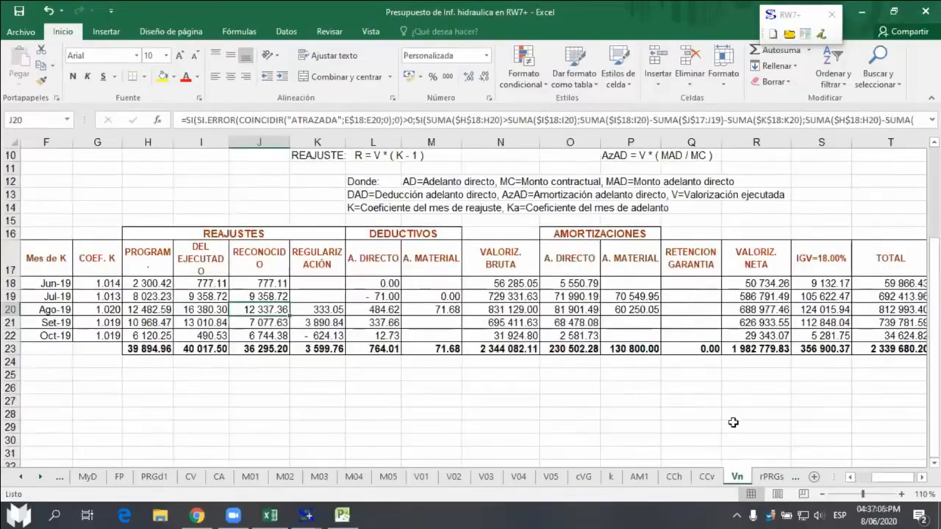
{"action": "left_click", "coordinate": [921, 478]}
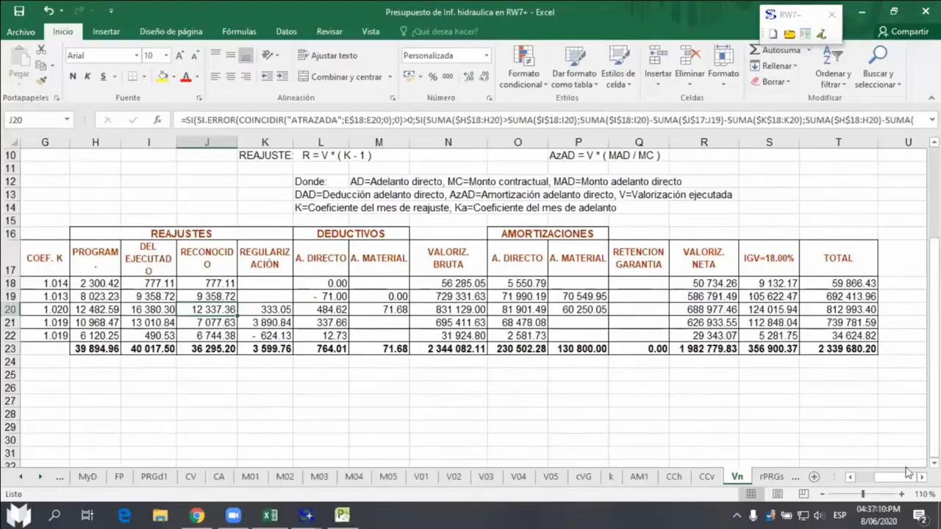
{"action": "left_click_drag", "start_coordinate": [890, 480], "coordinate": [860, 480]}
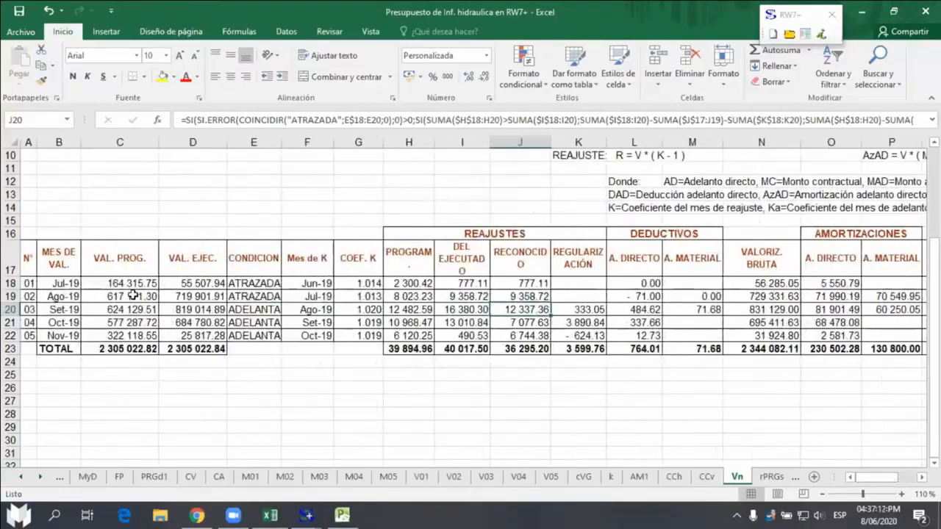
{"action": "left_click", "coordinate": [254, 282]}
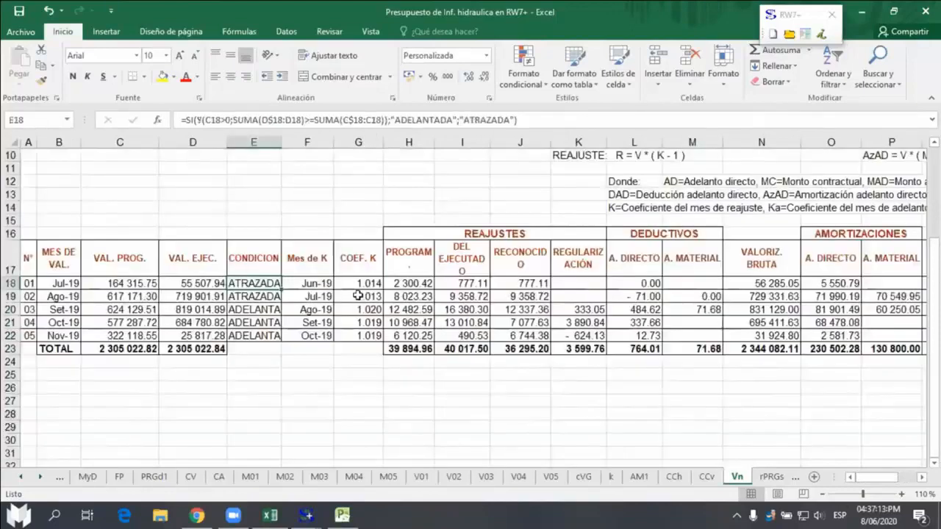
{"action": "left_click_drag", "start_coordinate": [358, 295], "coordinate": [484, 334]}
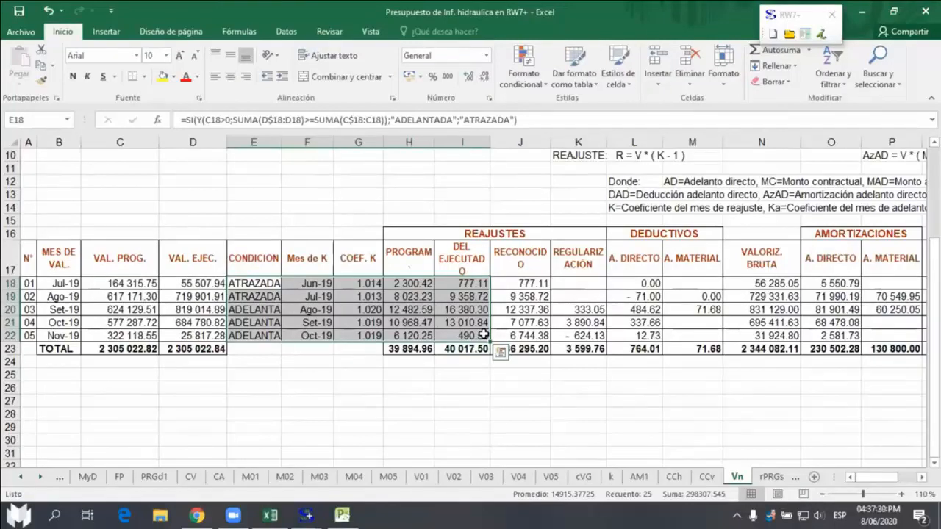
{"action": "left_click", "coordinate": [602, 375]}
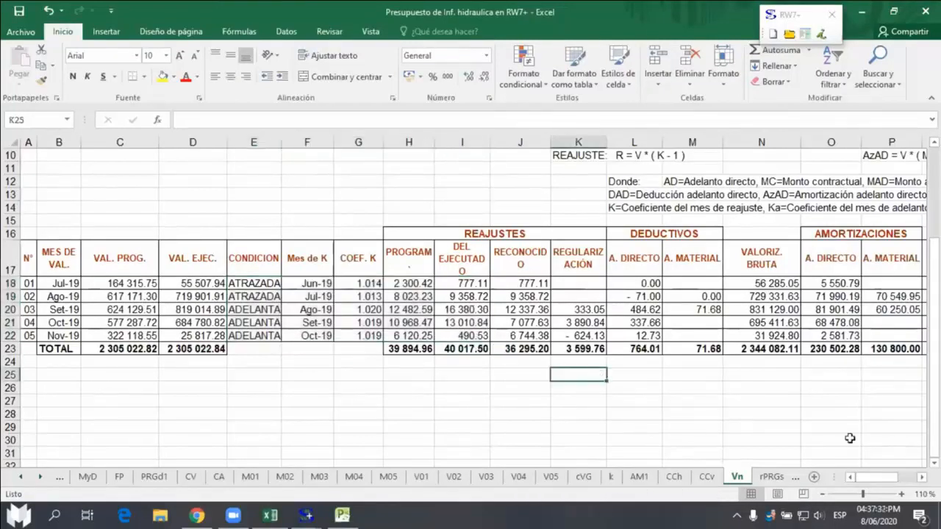
Step: Start the increased variable overheads calculation (Mayores gastos generales variables) in RW7+ and set the base budget month to March 2019
{"action": "left_click", "coordinate": [924, 479]}
{"action": "left_click", "coordinate": [924, 479]}
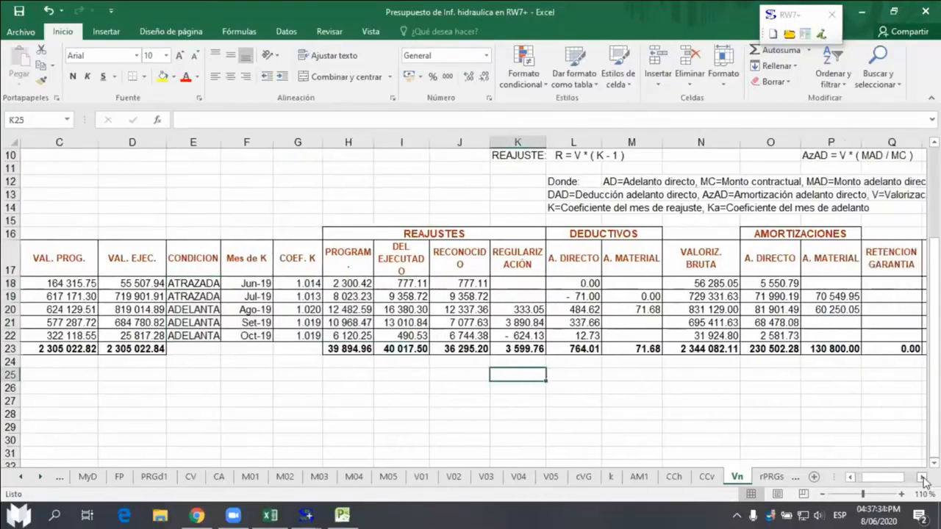
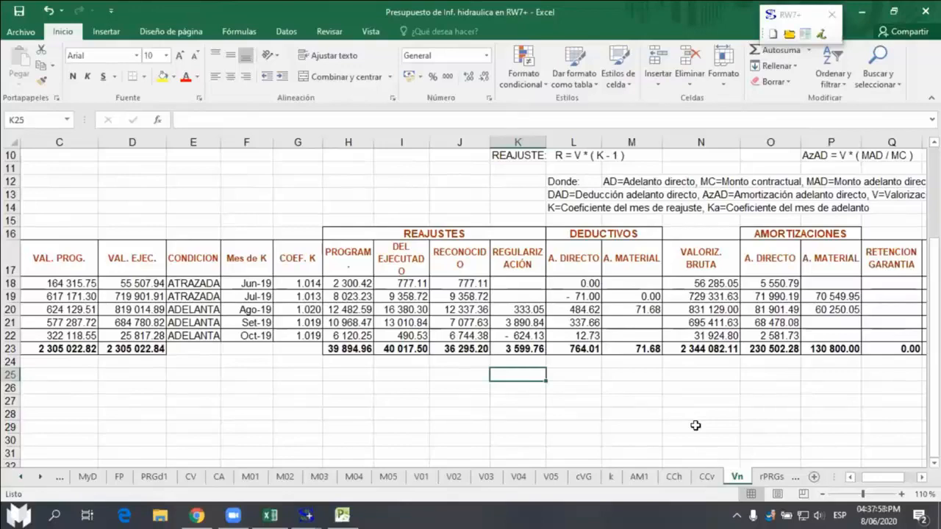
{"action": "left_click", "coordinate": [796, 11]}
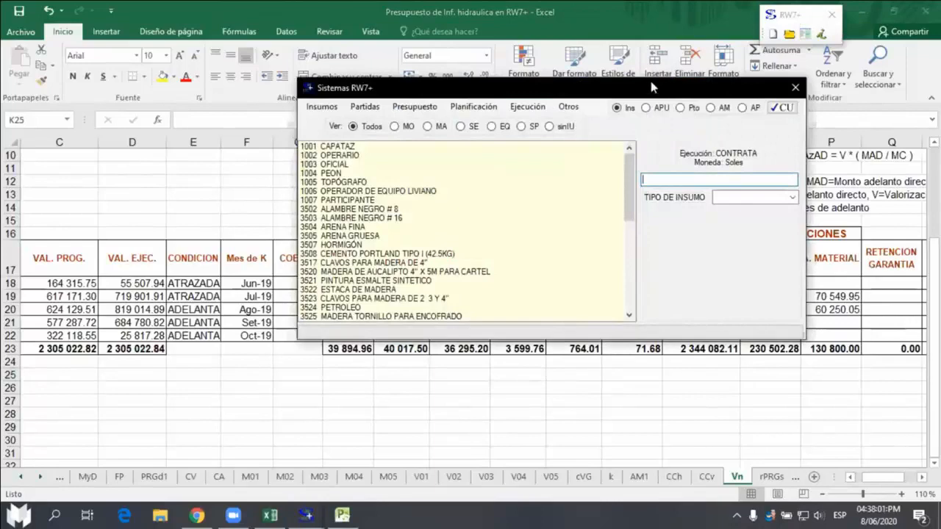
{"action": "left_click_drag", "start_coordinate": [651, 88], "coordinate": [625, 41]}
{"action": "left_click", "coordinate": [503, 60]}
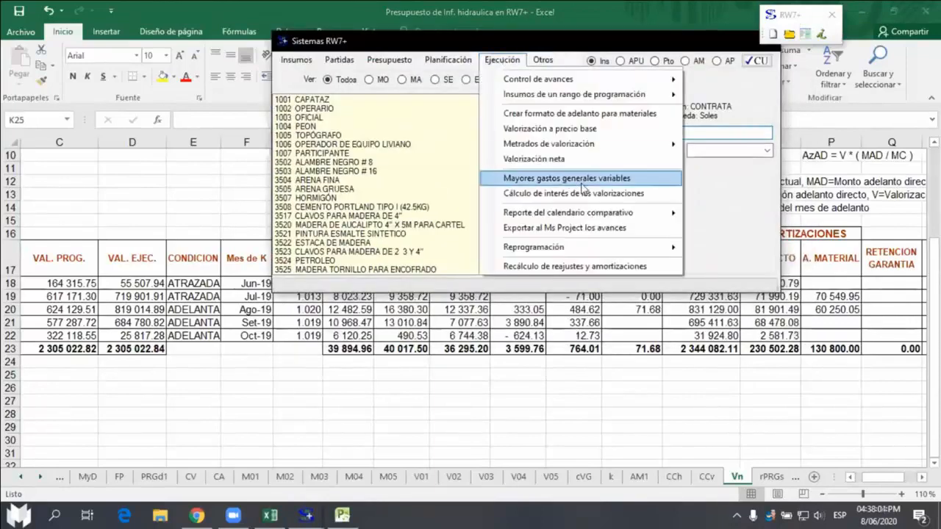
{"action": "left_click", "coordinate": [630, 180]}
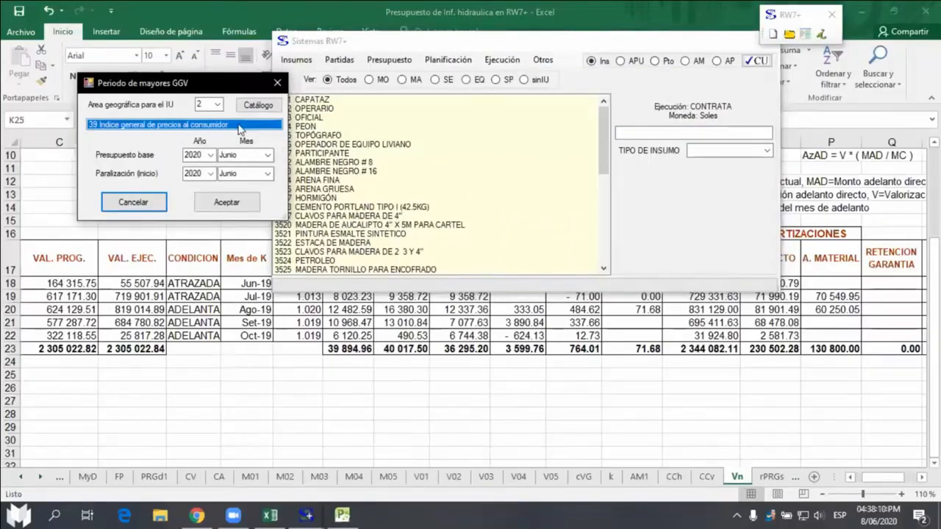
{"action": "left_click", "coordinate": [210, 155]}
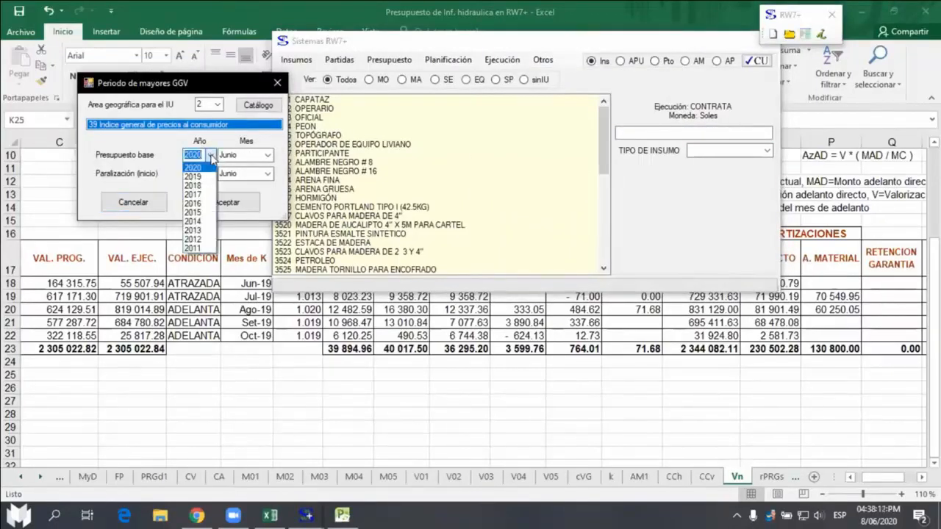
{"action": "left_click", "coordinate": [193, 176]}
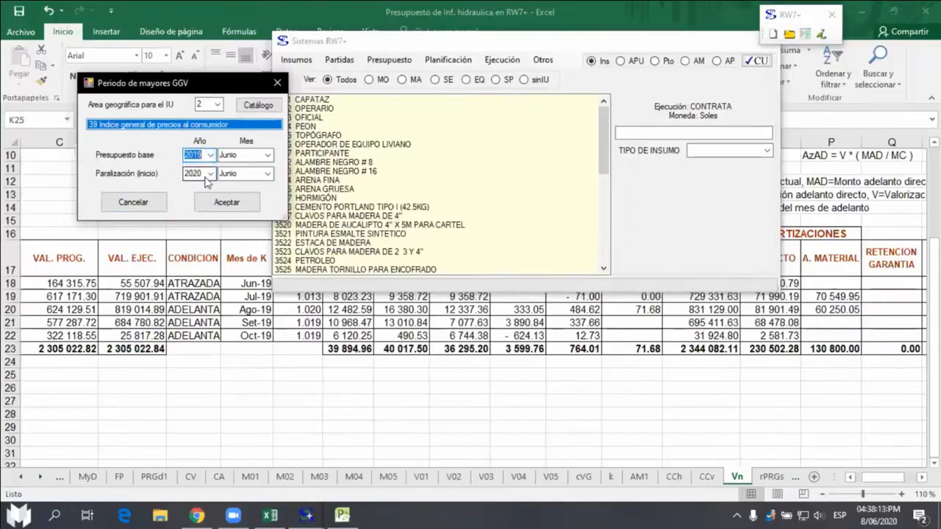
{"action": "left_click", "coordinate": [268, 155]}
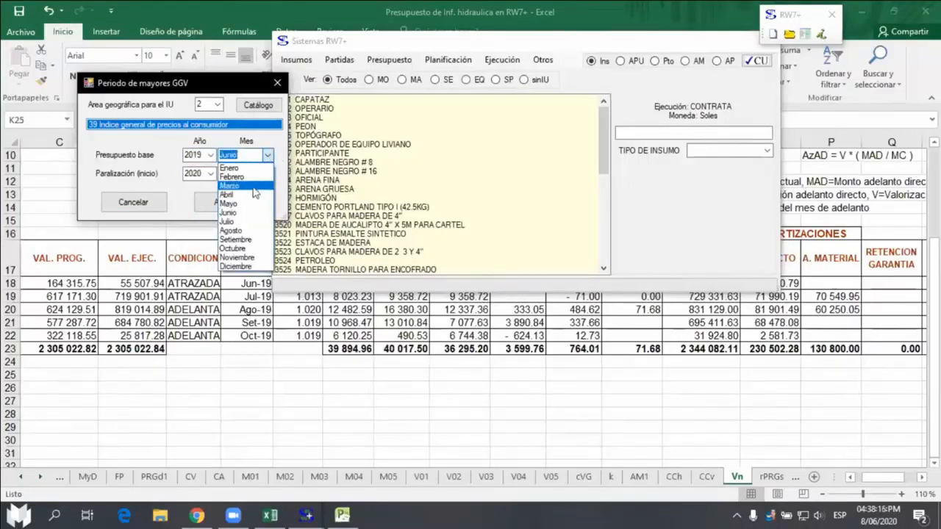
{"action": "left_click", "coordinate": [254, 188]}
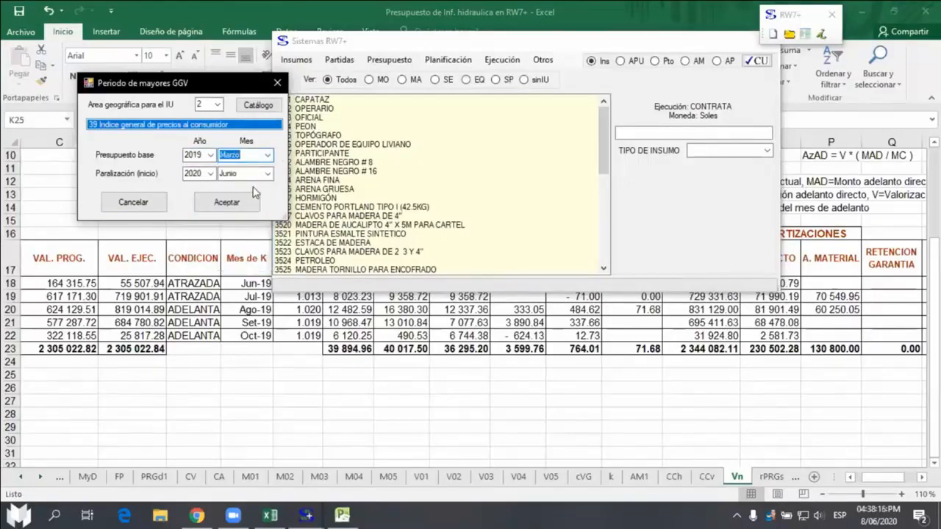
Step: Set the start of the work stoppage to August 2019 and generate the increased variable overheads sheet
{"action": "left_click", "coordinate": [210, 174]}
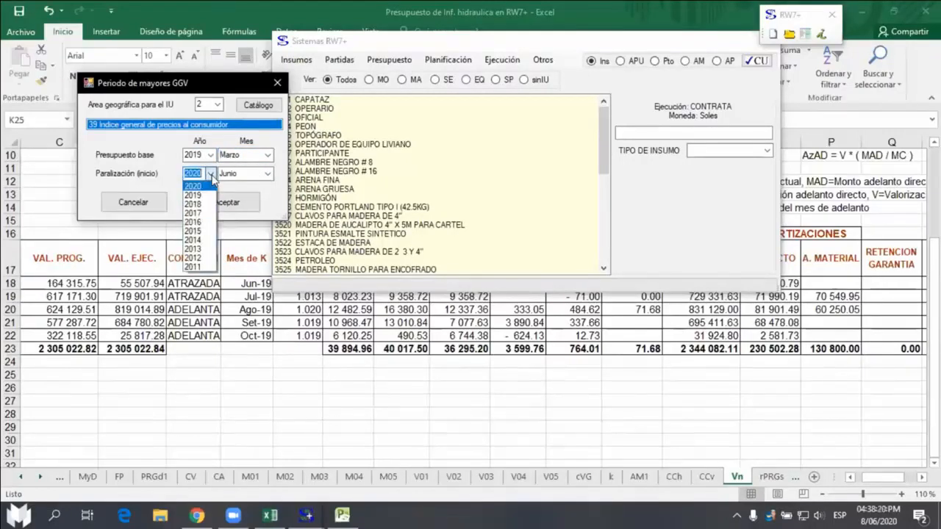
{"action": "left_click", "coordinate": [200, 195]}
{"action": "left_click", "coordinate": [267, 173]}
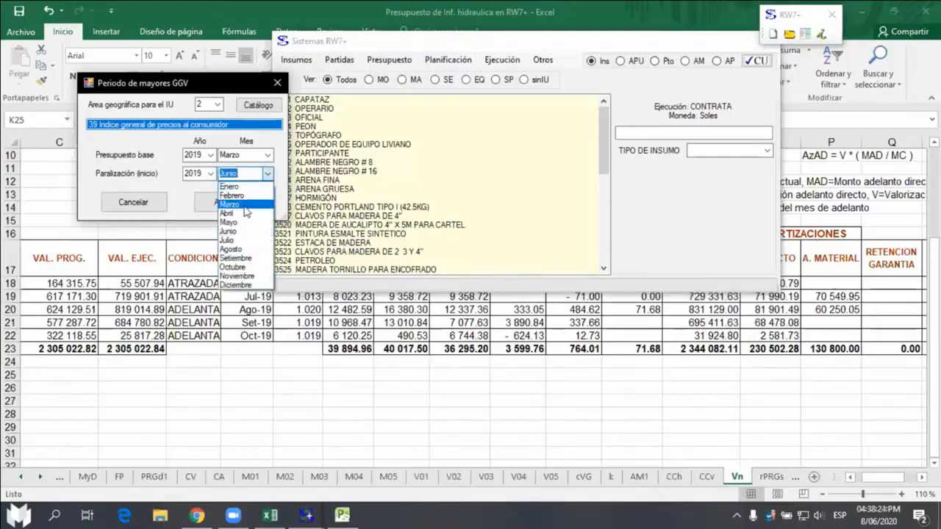
{"action": "left_click", "coordinate": [254, 250]}
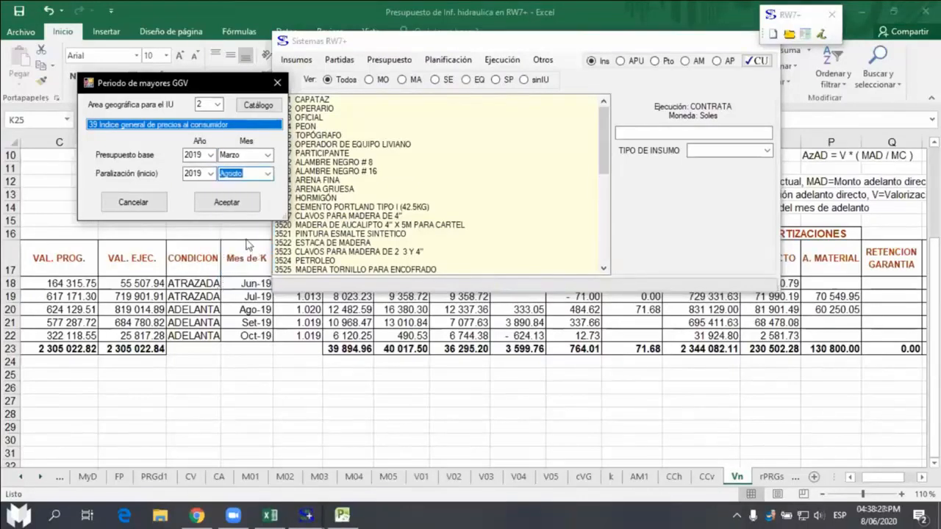
{"action": "left_click", "coordinate": [223, 204]}
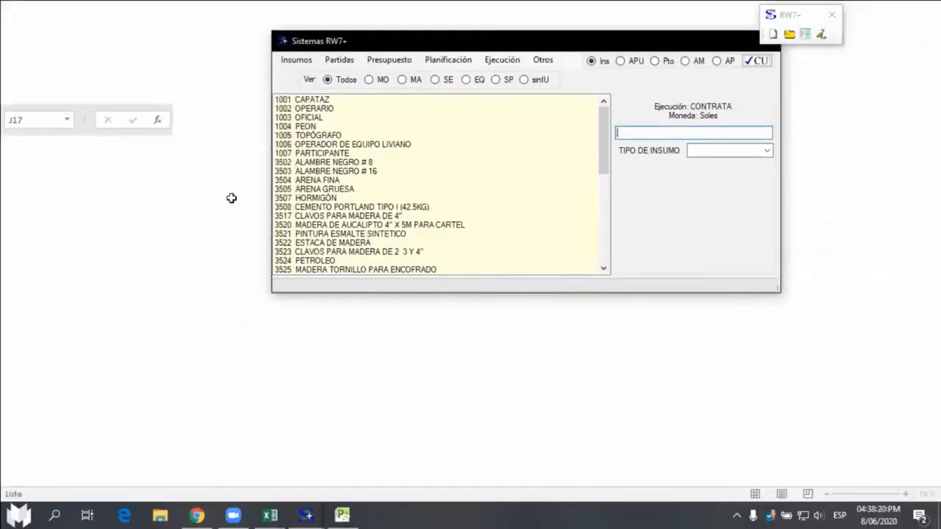
{"action": "left_click", "coordinate": [576, 302]}
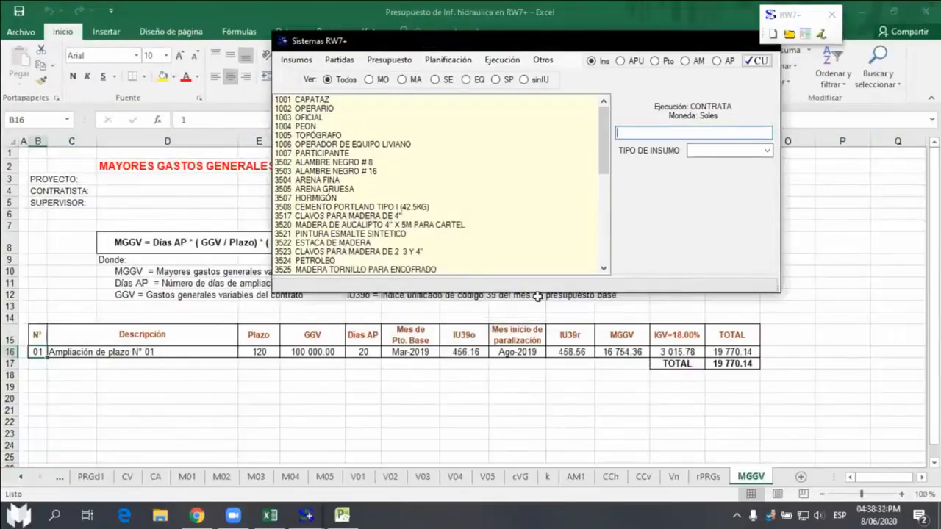
Step: Highlight the GGV and Días AP cells F16:G16 of Ampliación de plazo N° 01 with a yellow fill
{"action": "left_click", "coordinate": [334, 386]}
{"action": "left_click_drag", "start_coordinate": [308, 352], "coordinate": [364, 352]}
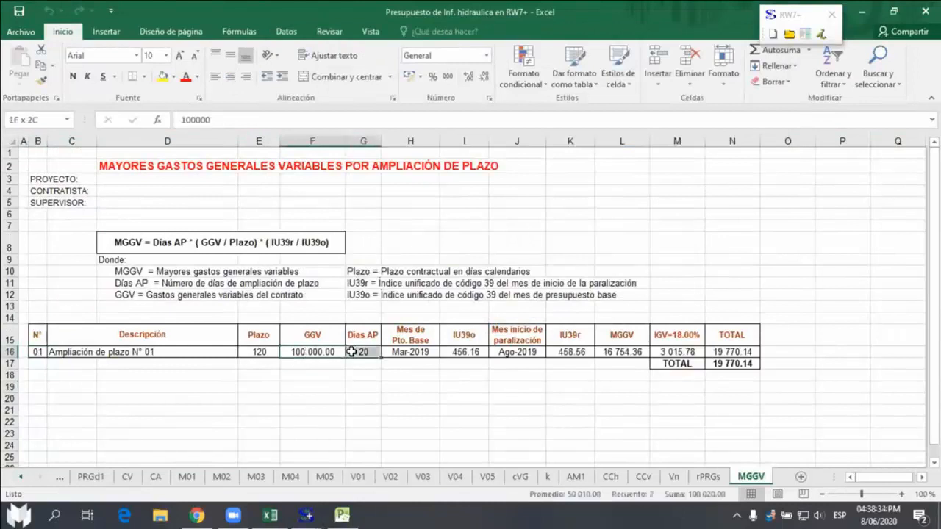
{"action": "left_click", "coordinate": [164, 78]}
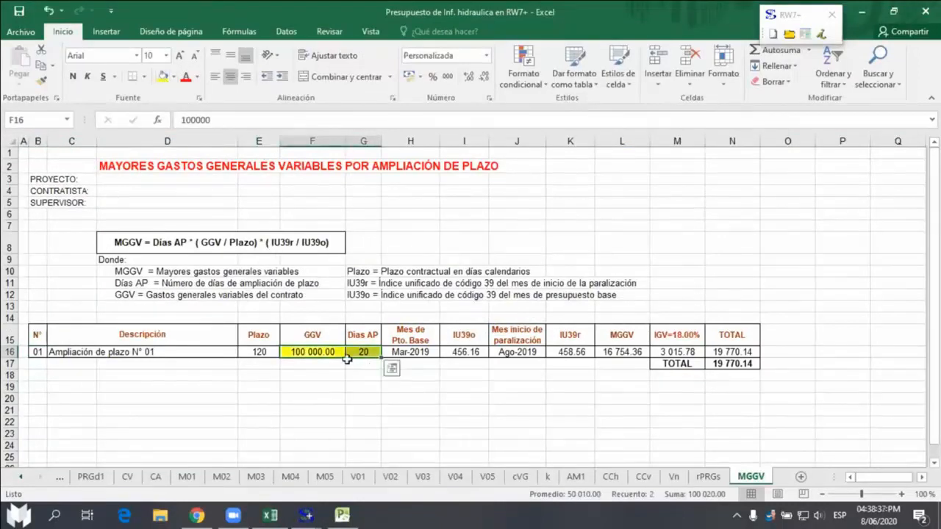
Step: Examine the inputs, base and stoppage months, code 39 indices, MGGV formula, IGV and total for Ampliación de plazo N° 01
{"action": "left_click", "coordinate": [308, 352]}
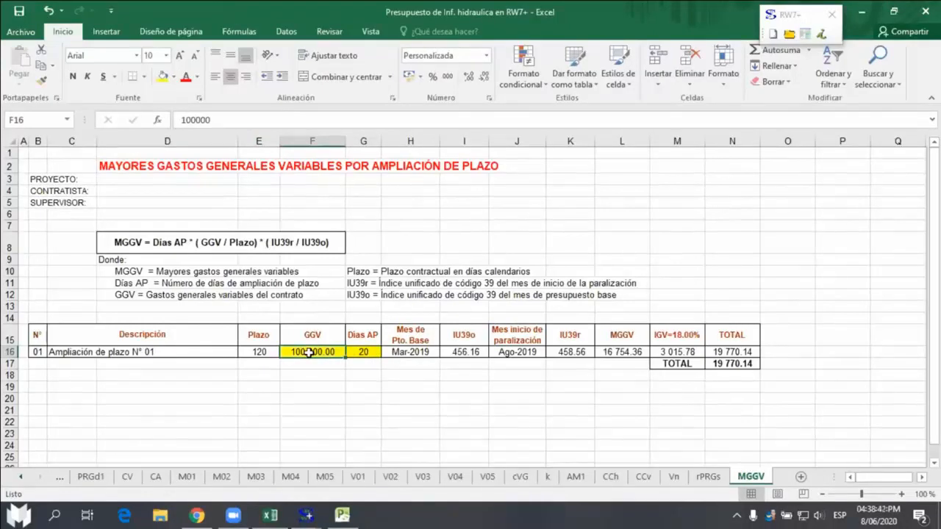
{"action": "left_click", "coordinate": [364, 354]}
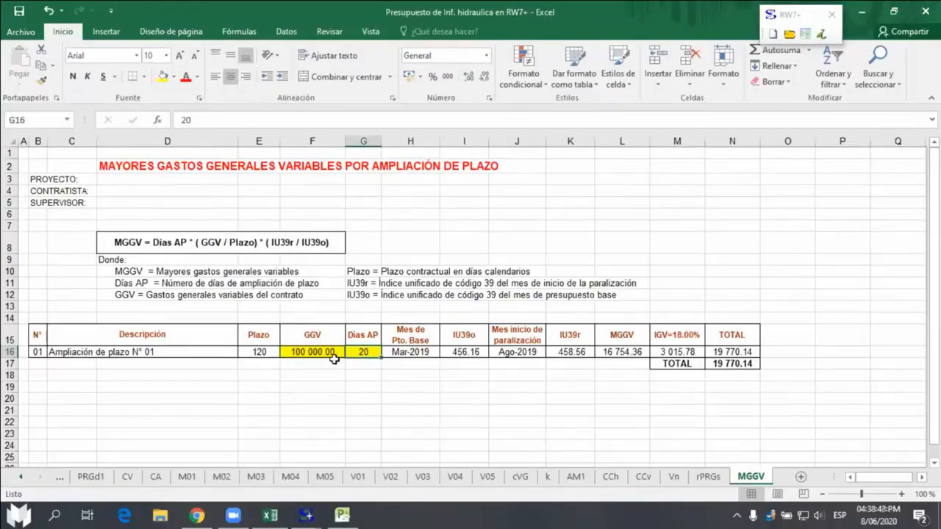
{"action": "left_click_drag", "start_coordinate": [407, 354], "coordinate": [732, 352]}
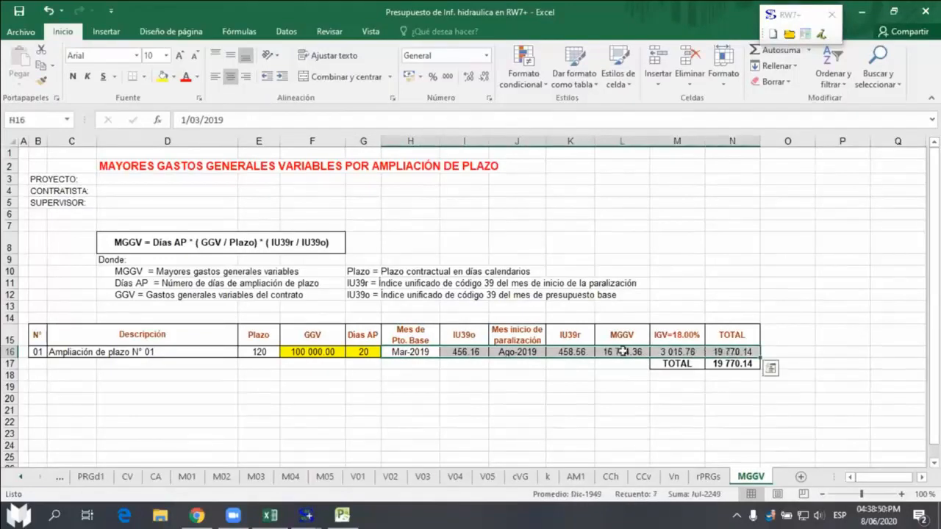
{"action": "left_click", "coordinate": [469, 353]}
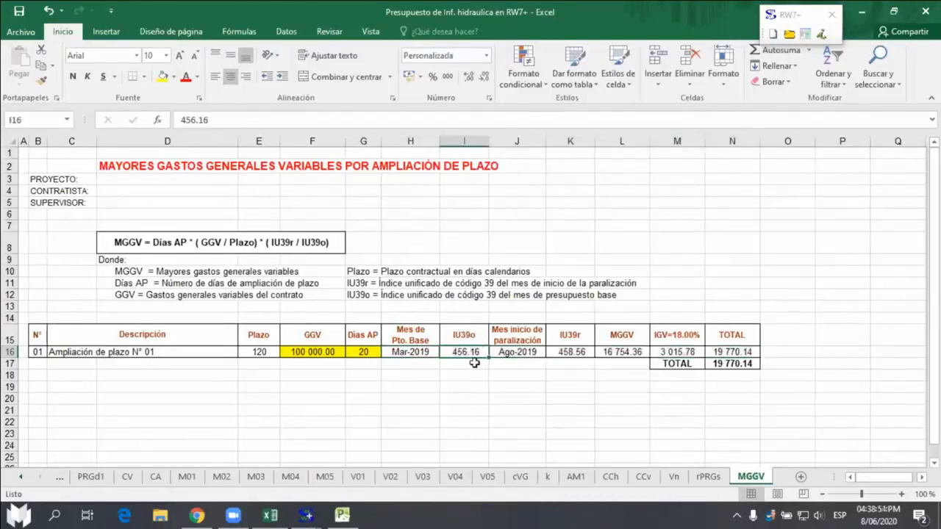
{"action": "left_click", "coordinate": [466, 333]}
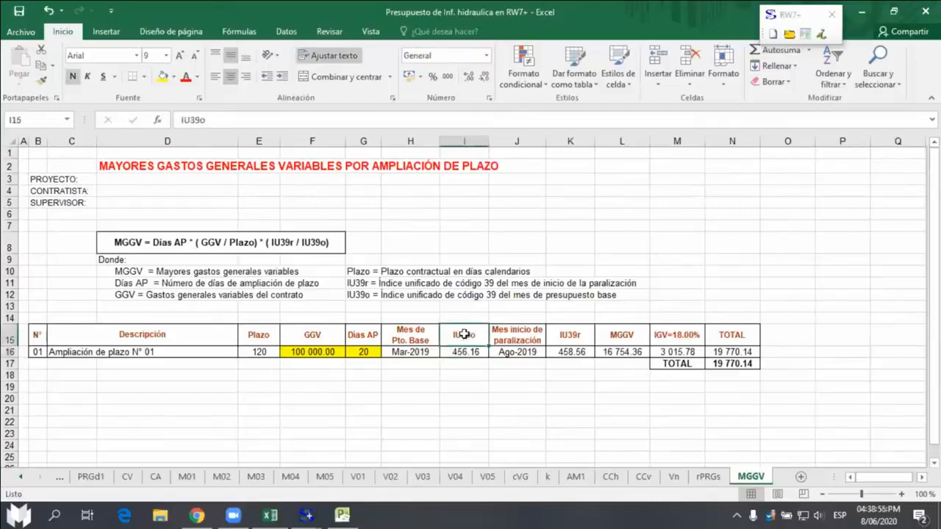
{"action": "left_click", "coordinate": [415, 336]}
{"action": "left_click", "coordinate": [566, 336]}
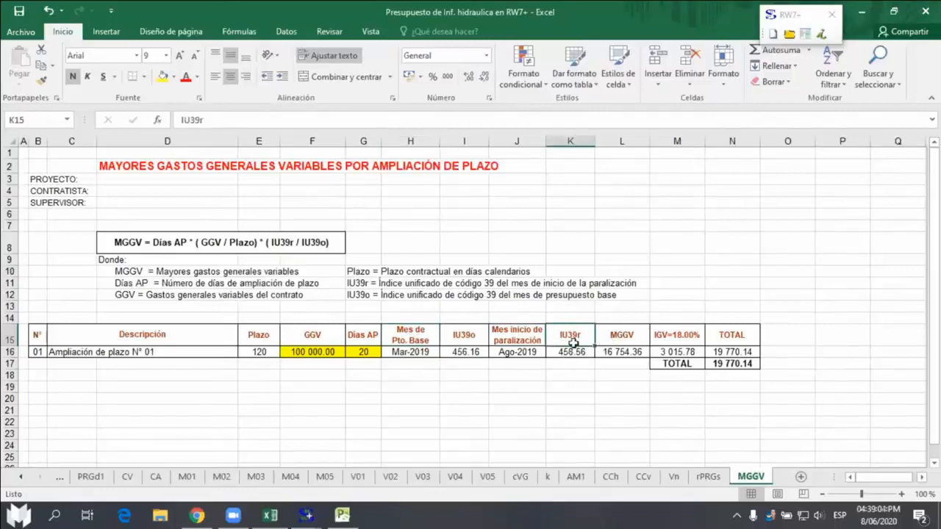
{"action": "left_click_drag", "start_coordinate": [513, 334], "coordinate": [517, 353]}
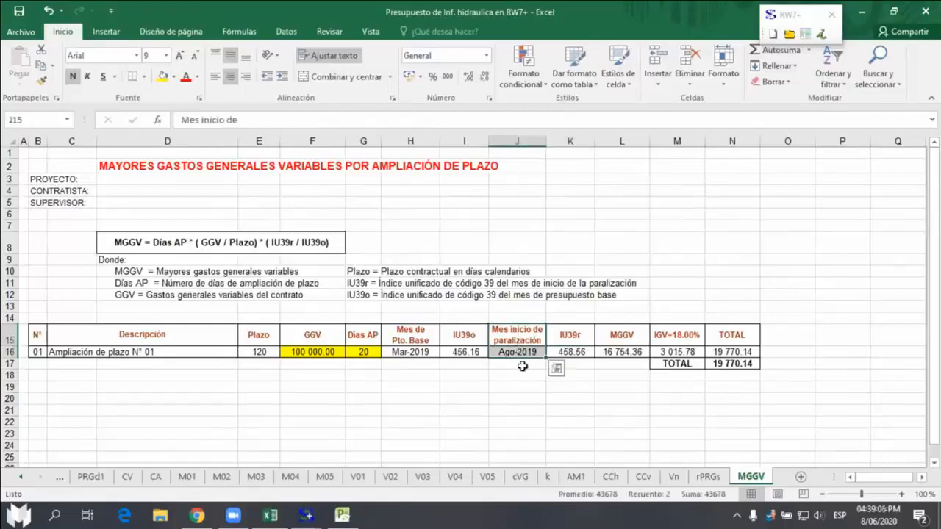
{"action": "left_click", "coordinate": [512, 388]}
{"action": "left_click", "coordinate": [624, 352]}
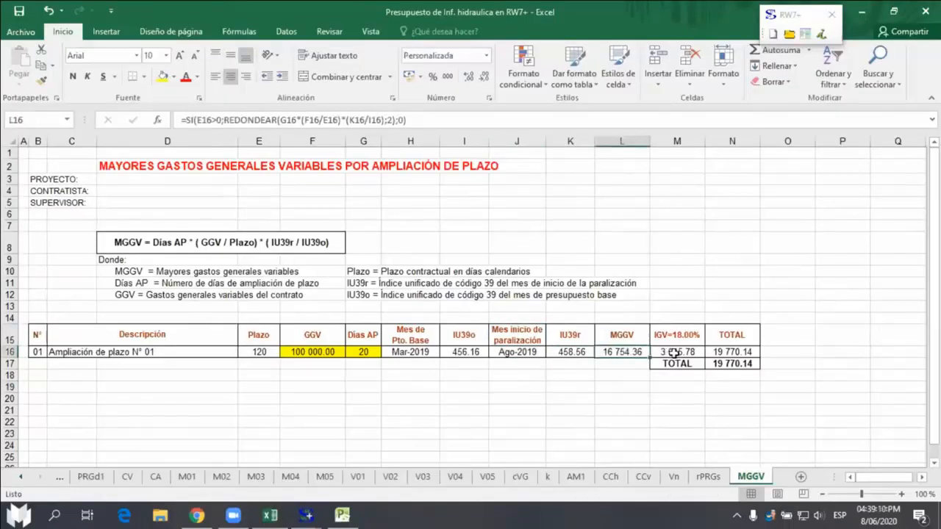
{"action": "left_click", "coordinate": [672, 352]}
{"action": "left_click", "coordinate": [738, 352]}
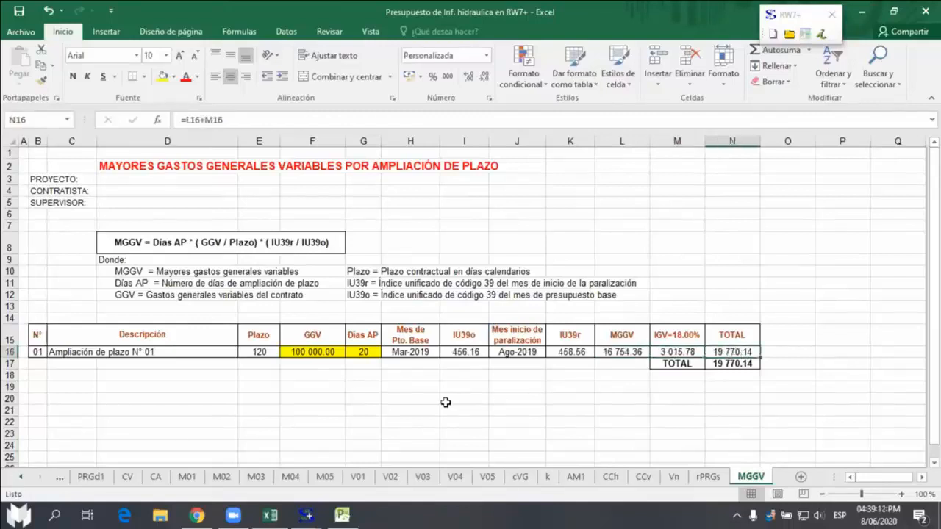
{"action": "left_click", "coordinate": [467, 400]}
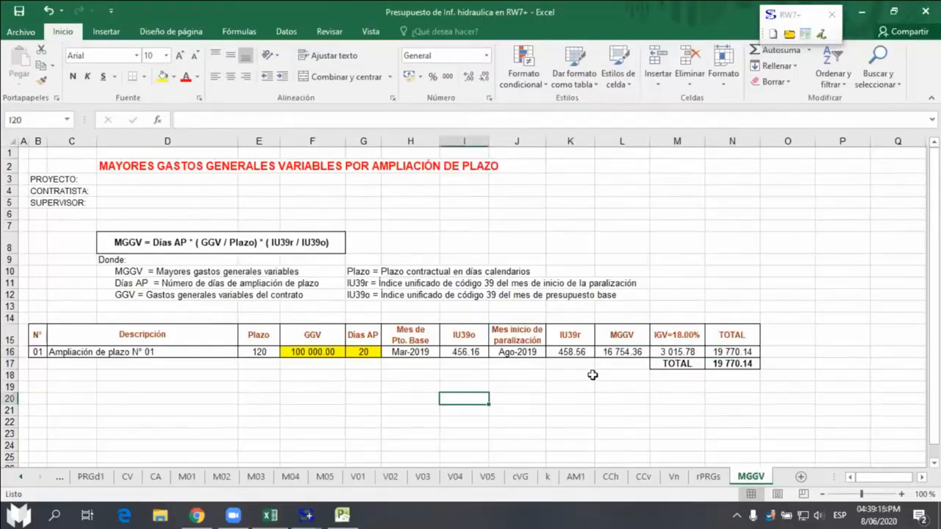
Step: Start the valuation interest calculation in RW7+ and set the end of the payment term to 31/08/2019
{"action": "left_click", "coordinate": [792, 14]}
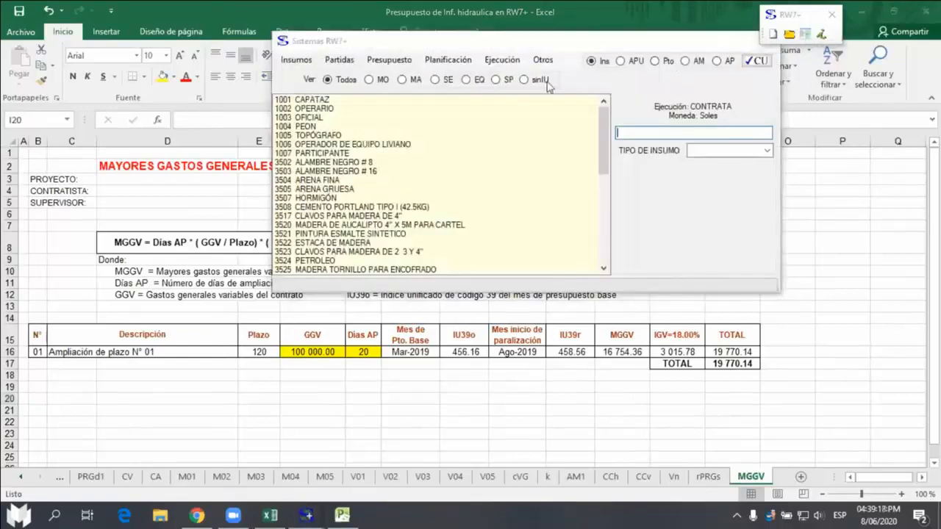
{"action": "left_click_drag", "start_coordinate": [583, 46], "coordinate": [588, 99]}
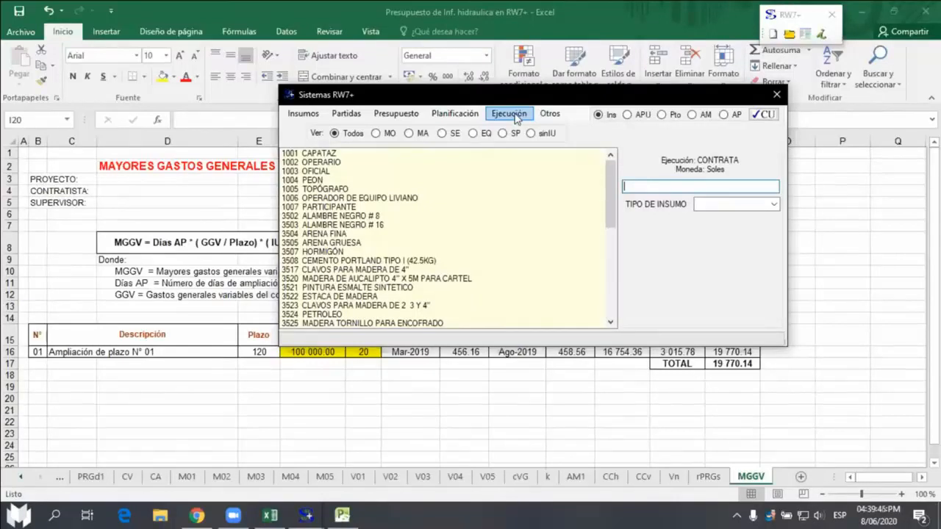
{"action": "left_click", "coordinate": [515, 118]}
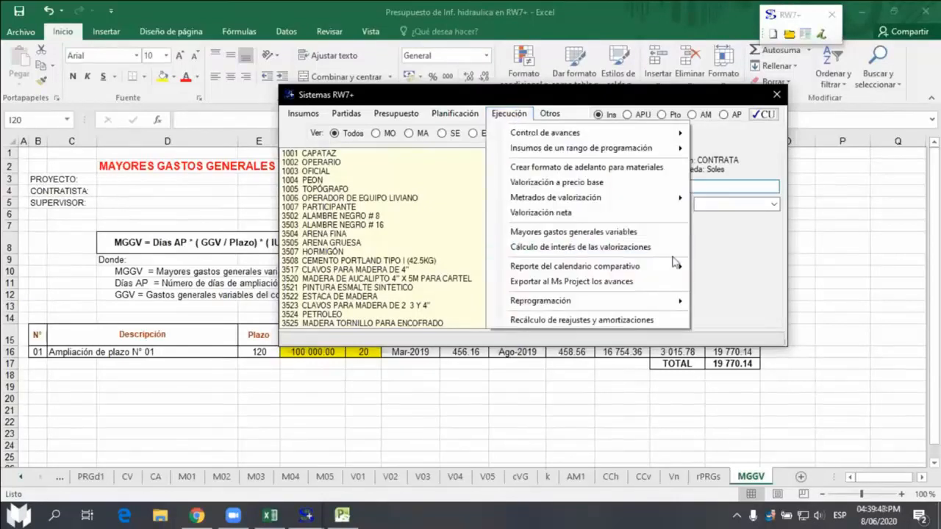
{"action": "left_click", "coordinate": [632, 250]}
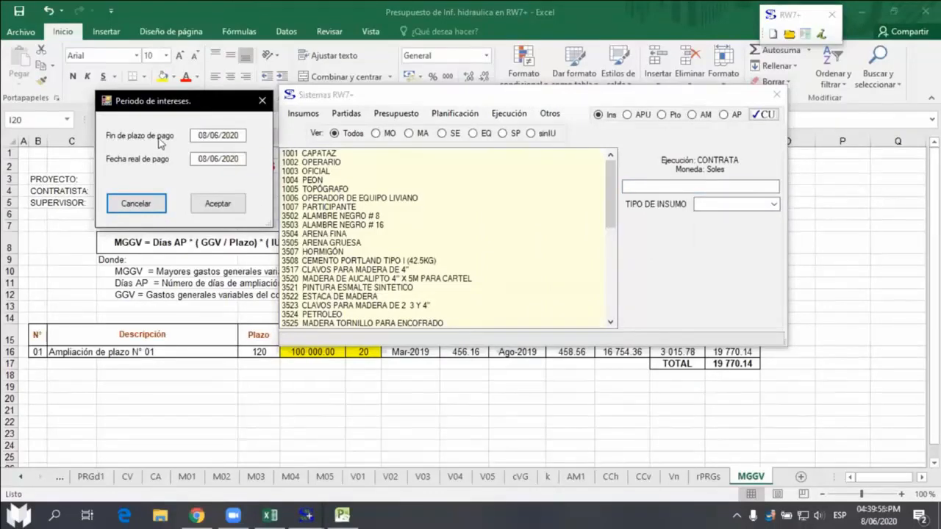
{"action": "left_click", "coordinate": [229, 136]}
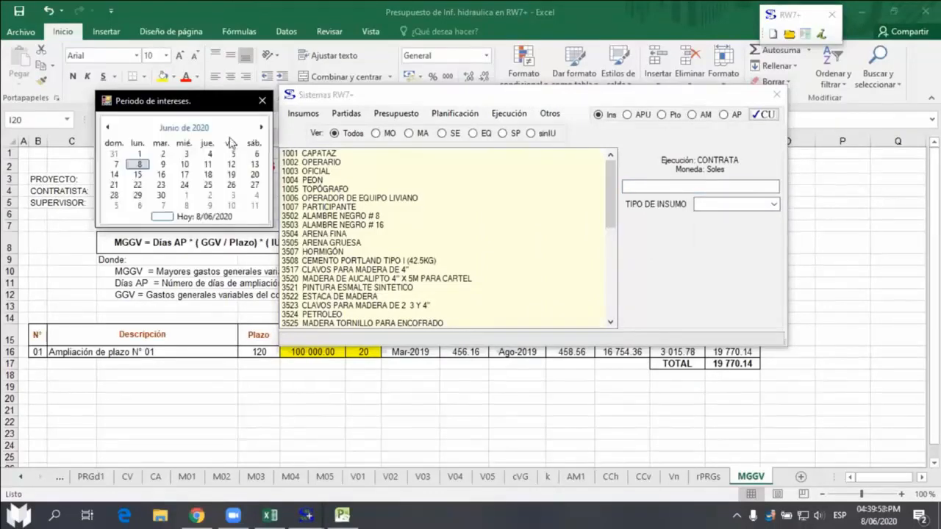
{"action": "left_click", "coordinate": [203, 129]}
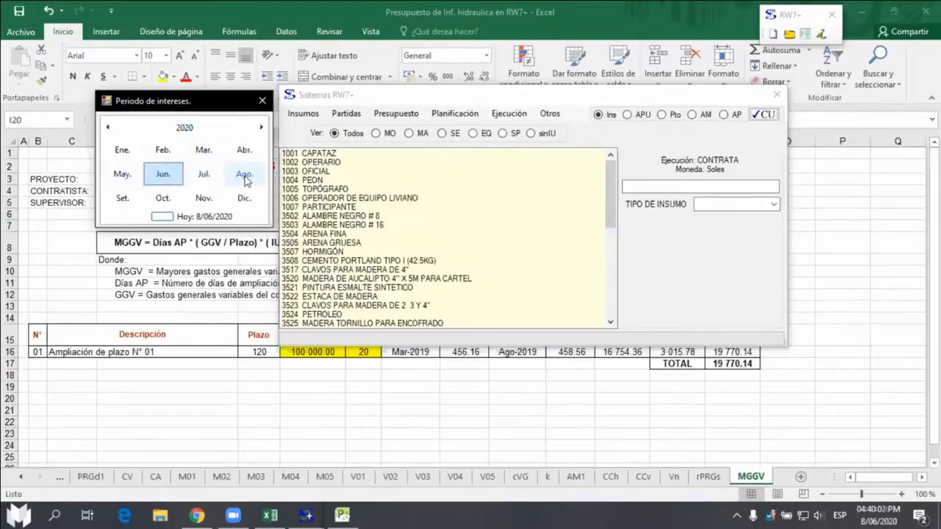
{"action": "left_click", "coordinate": [184, 127]}
{"action": "left_click", "coordinate": [122, 150]}
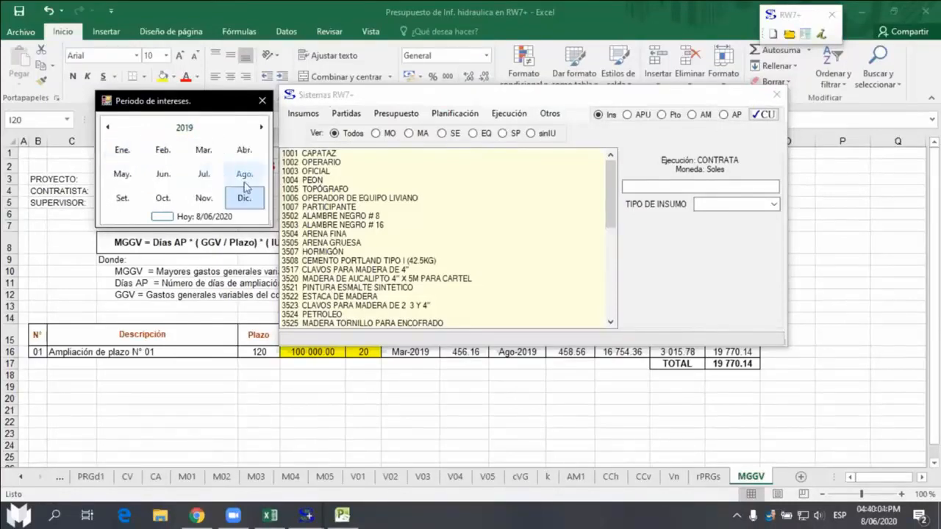
{"action": "left_click", "coordinate": [244, 176]}
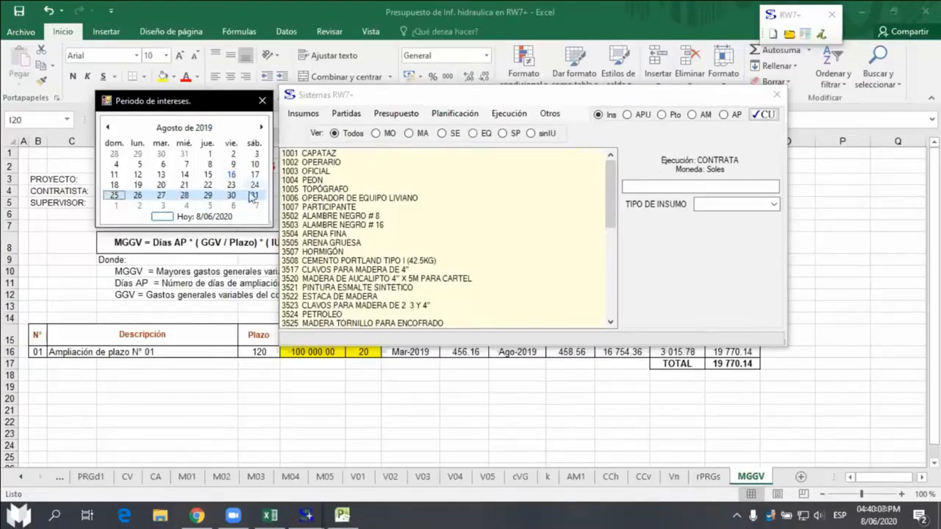
{"action": "left_click", "coordinate": [254, 196]}
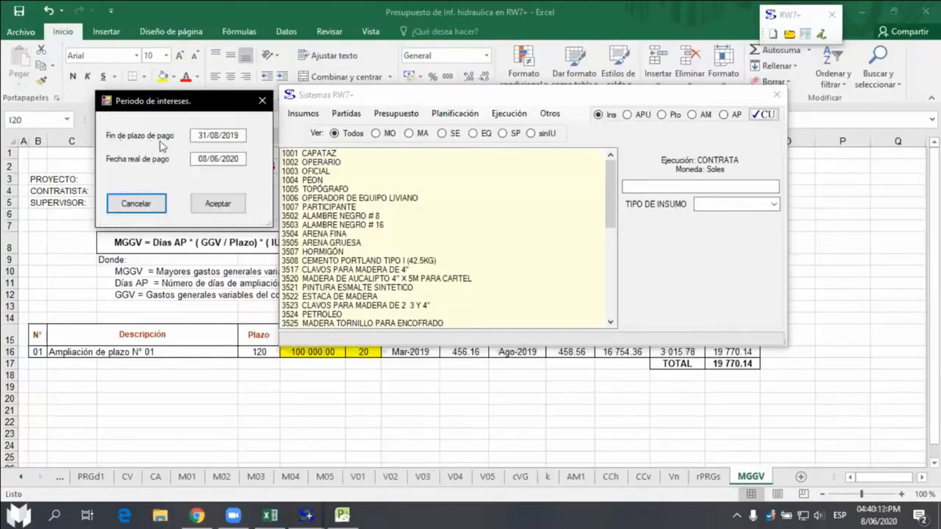
Step: Set the actual payment date to 26/09/2019 and generate the valuation interest sheet
{"action": "left_click", "coordinate": [228, 159]}
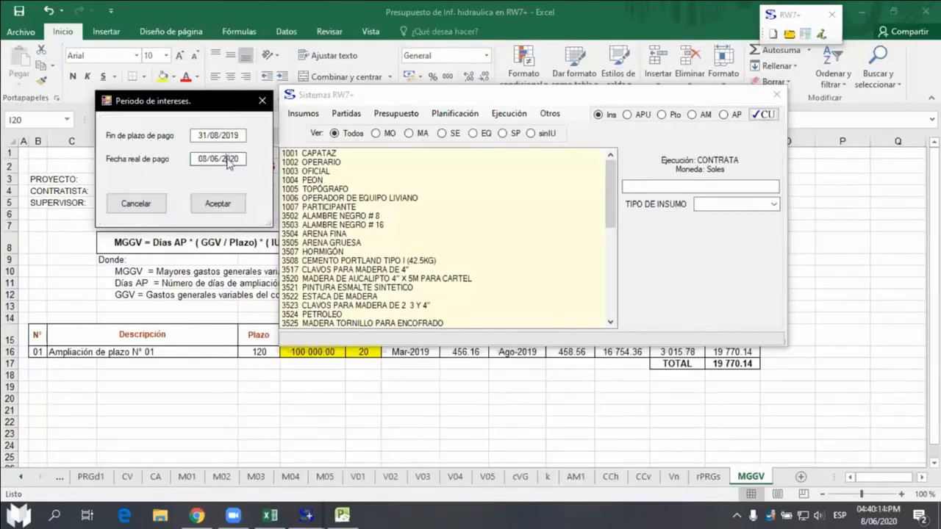
{"action": "left_click", "coordinate": [202, 131]}
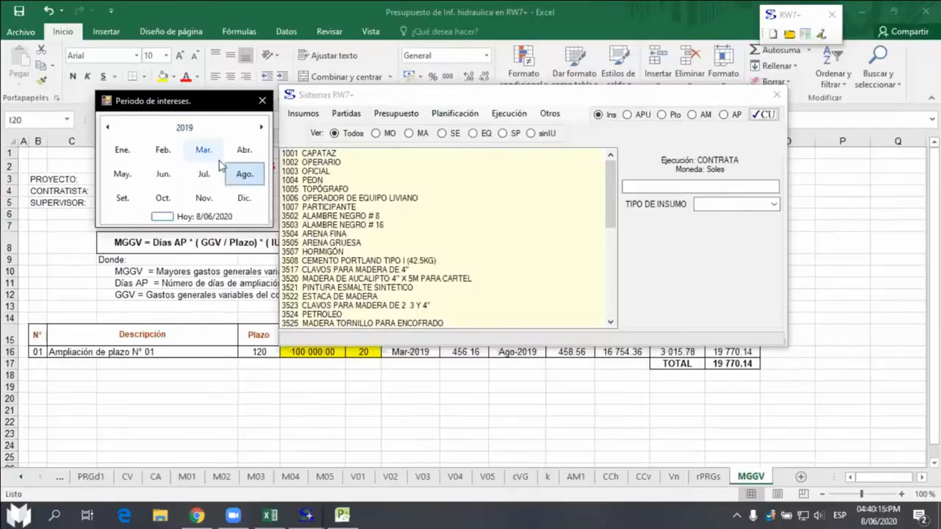
{"action": "left_click", "coordinate": [122, 197]}
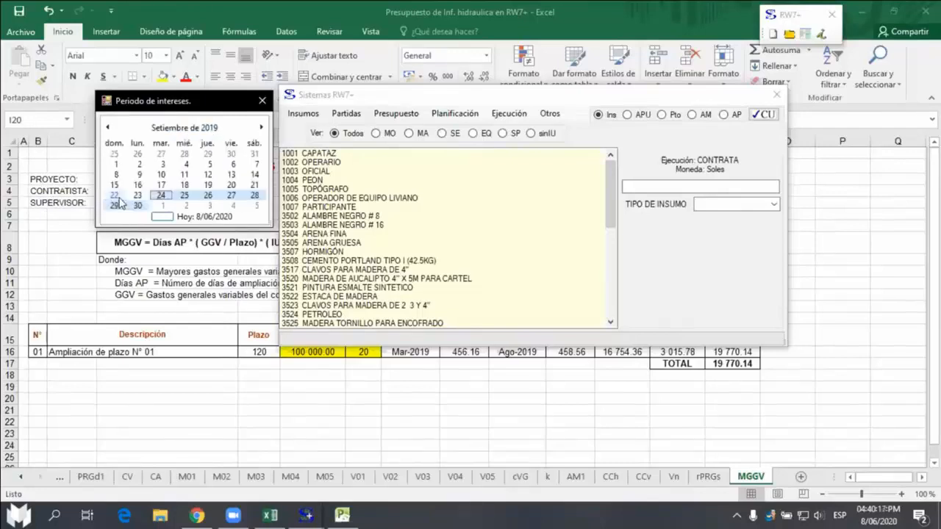
{"action": "left_click", "coordinate": [208, 195]}
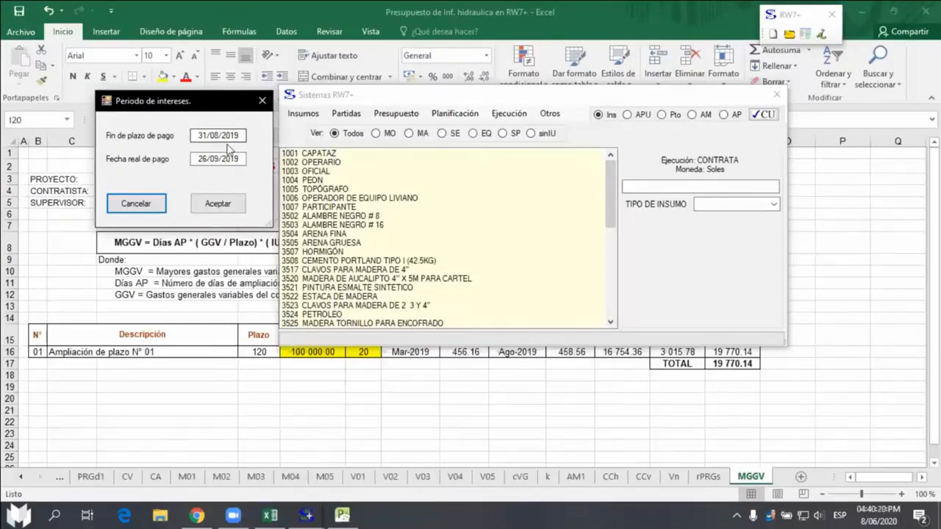
{"action": "left_click", "coordinate": [218, 204]}
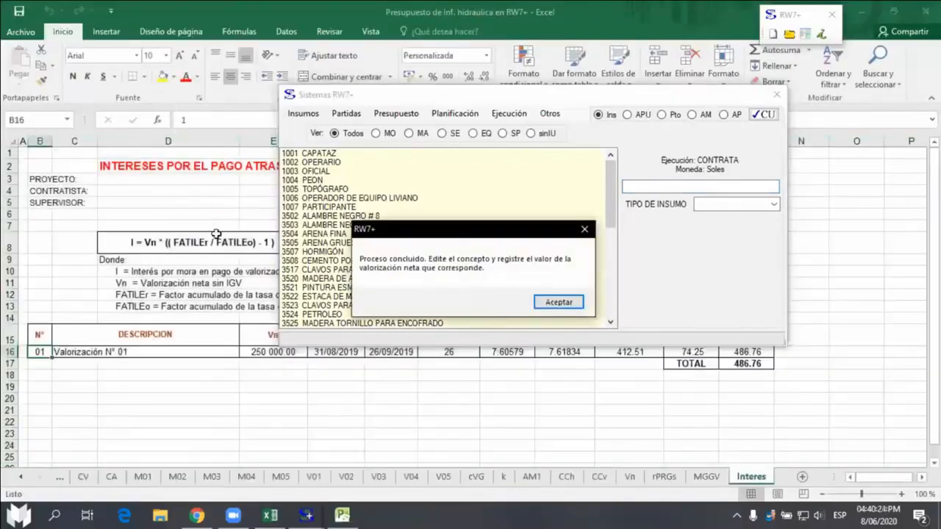
{"action": "left_click", "coordinate": [559, 302]}
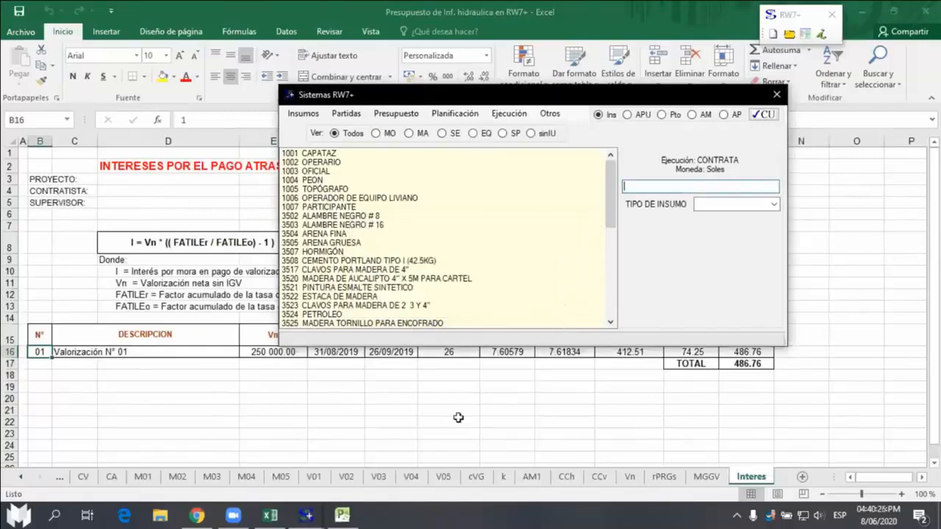
Step: Highlight the Vn cell E16 of Valorización N° 01 with a yellow fill
{"action": "left_click", "coordinate": [406, 409]}
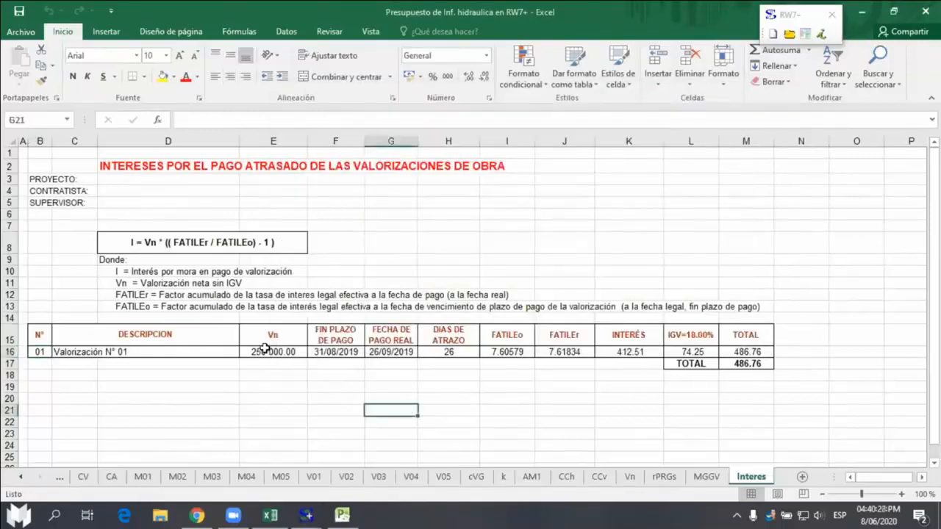
{"action": "left_click", "coordinate": [266, 352]}
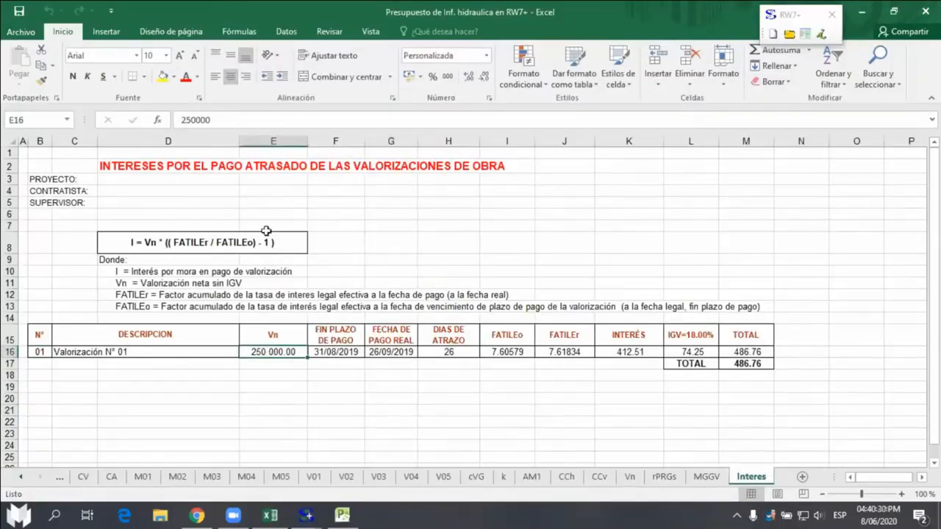
{"action": "left_click", "coordinate": [162, 76]}
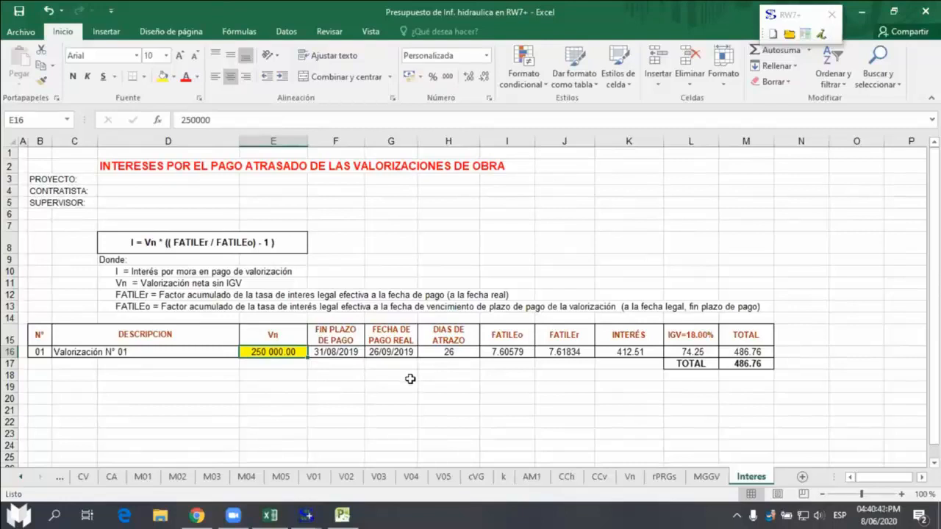
Step: Examine the late-payment interest formula, the FATILEo and FATILEr factors, and the interest, IGV and total for Valorización N° 01
{"action": "left_click_drag", "start_coordinate": [338, 335], "coordinate": [761, 365]}
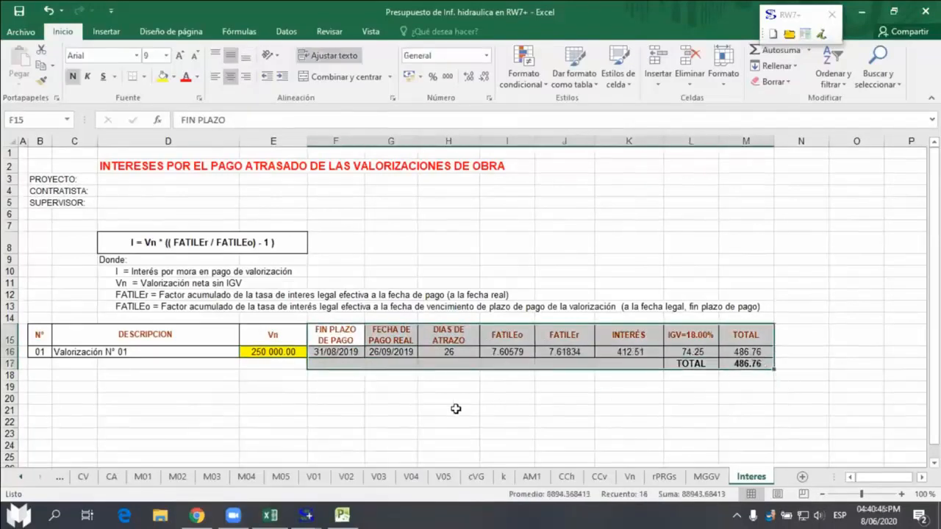
{"action": "left_click", "coordinate": [404, 409]}
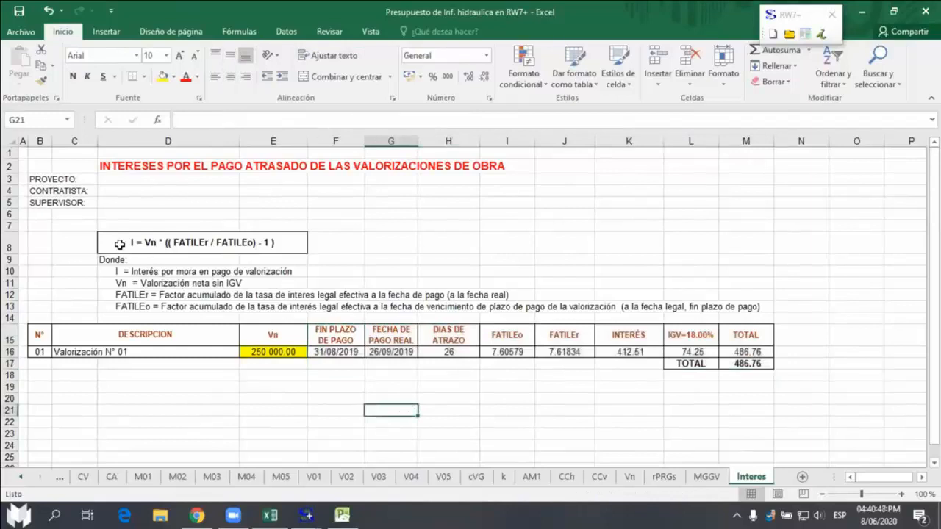
{"action": "left_click_drag", "start_coordinate": [119, 245], "coordinate": [282, 246]}
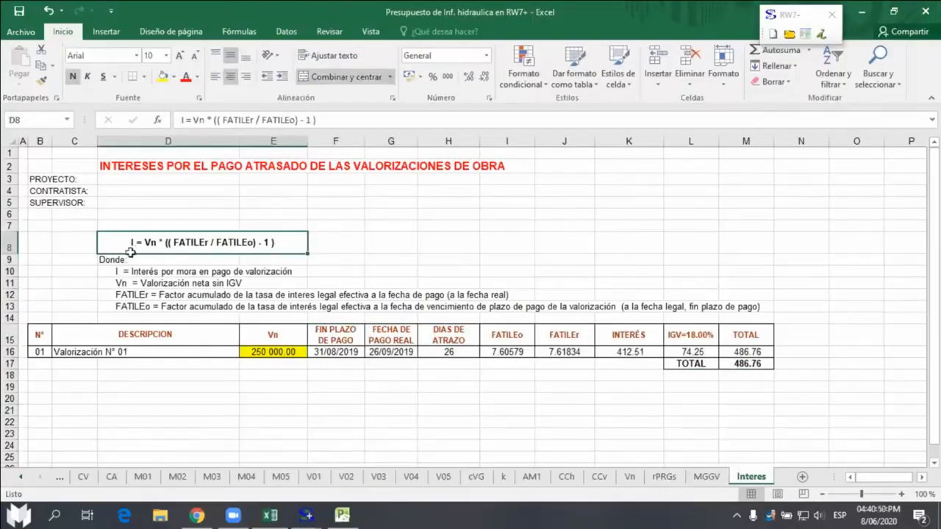
{"action": "left_click", "coordinate": [140, 294]}
{"action": "left_click_drag", "start_coordinate": [225, 294], "coordinate": [370, 304]}
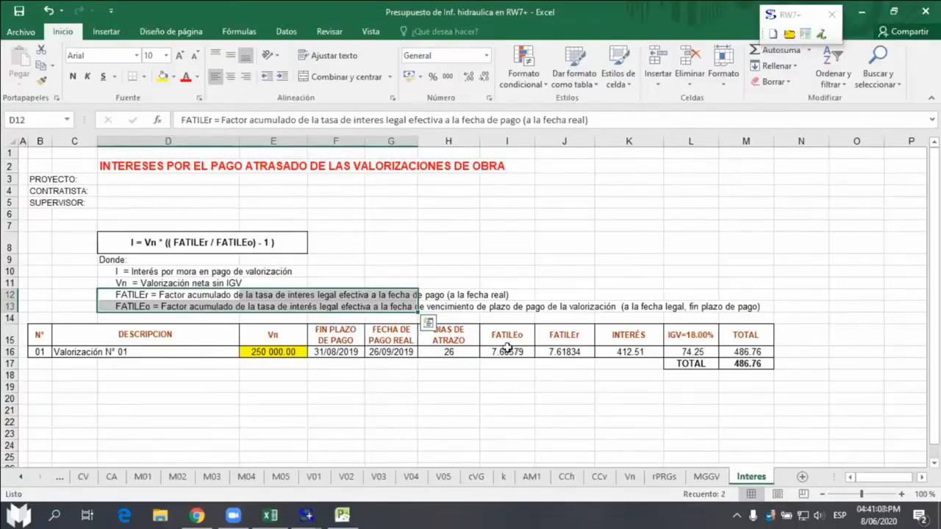
{"action": "left_click_drag", "start_coordinate": [505, 334], "coordinate": [583, 358]}
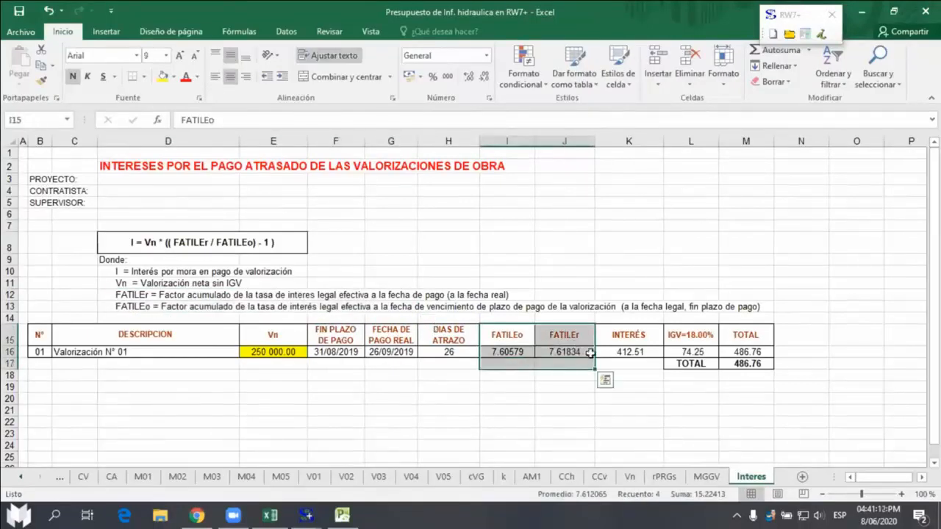
{"action": "left_click", "coordinate": [635, 336]}
{"action": "left_click", "coordinate": [636, 353]}
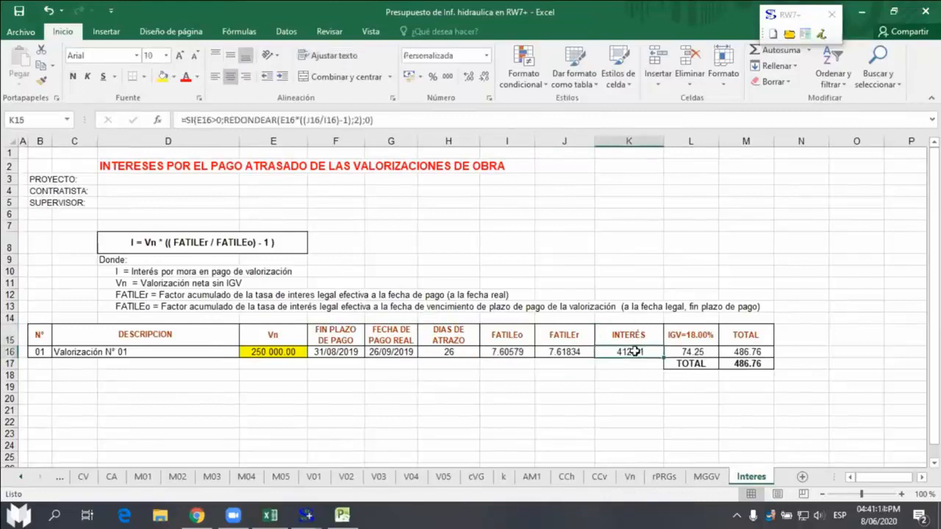
{"action": "left_click", "coordinate": [689, 352]}
{"action": "left_click", "coordinate": [748, 352]}
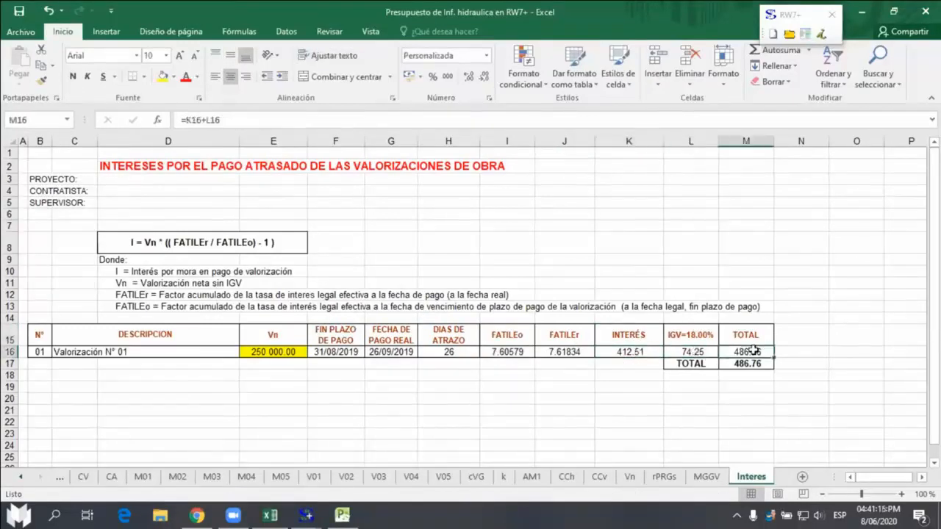
{"action": "left_click", "coordinate": [757, 386]}
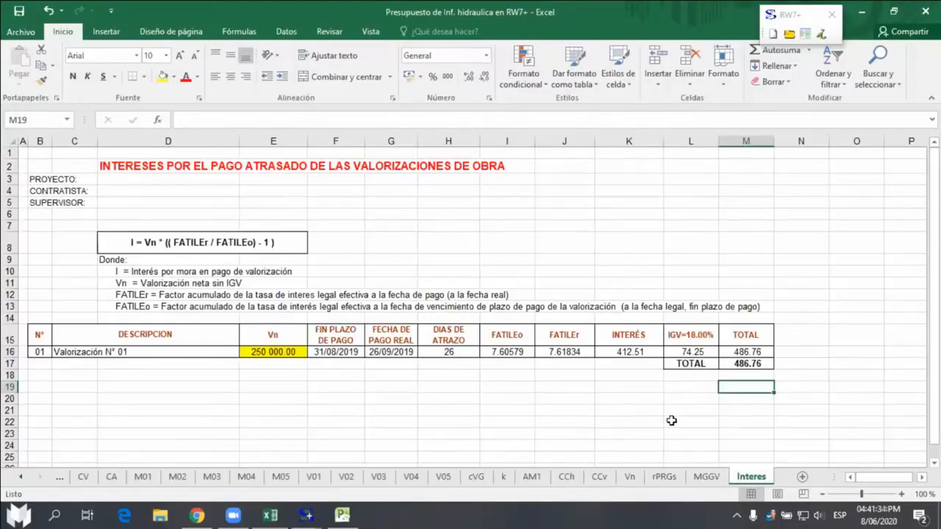
Step: Examine the valuation month, K month and K coefficient of valuation 01 on the Vn sheet
{"action": "left_click", "coordinate": [631, 477]}
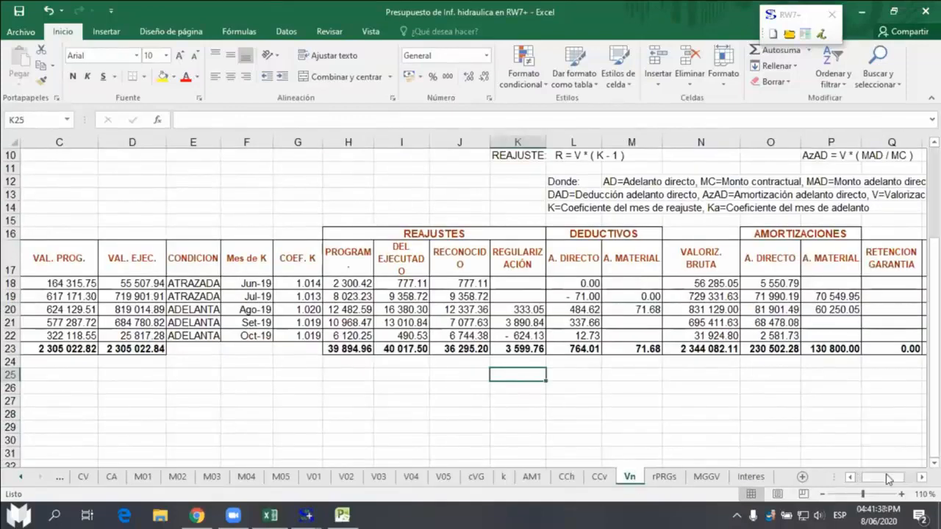
{"action": "left_click_drag", "start_coordinate": [888, 480], "coordinate": [879, 480]}
{"action": "left_click", "coordinate": [62, 284]}
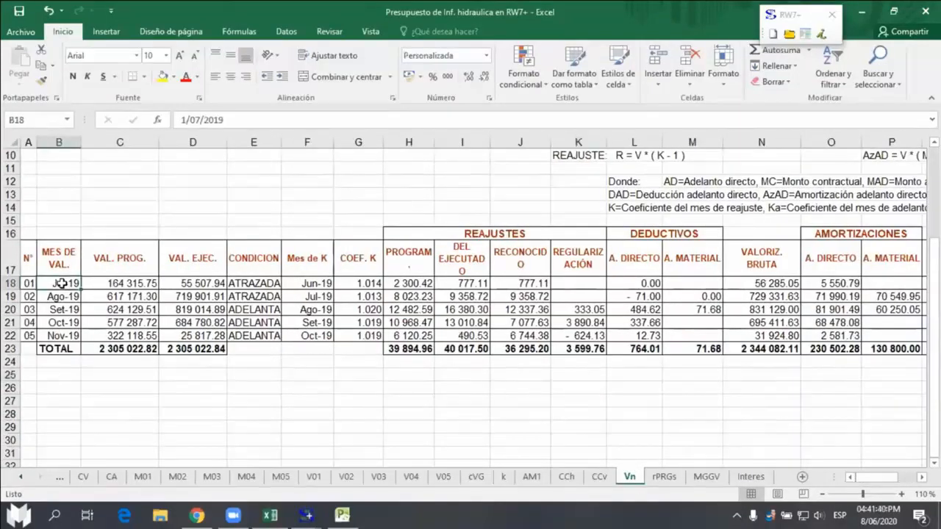
{"action": "left_click", "coordinate": [313, 283]}
{"action": "left_click", "coordinate": [367, 284]}
{"action": "left_click", "coordinate": [316, 286]}
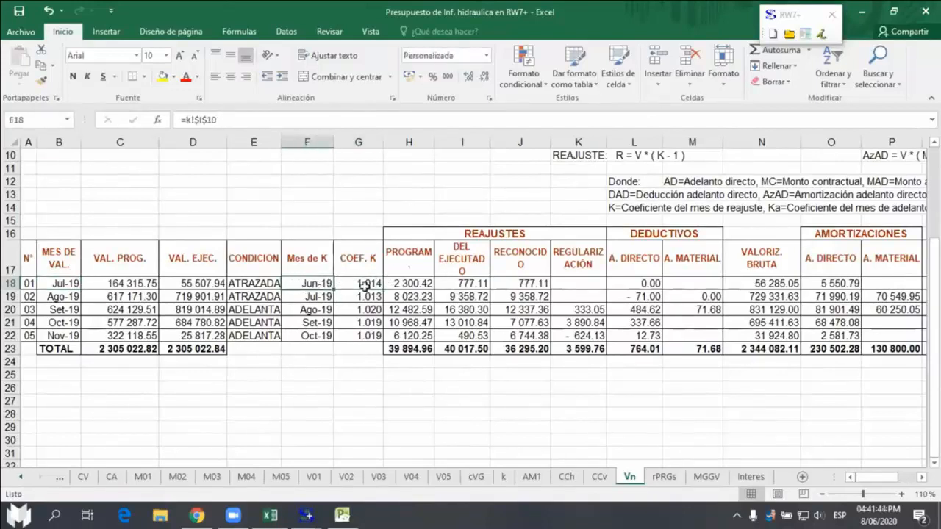
{"action": "left_click", "coordinate": [367, 284]}
{"action": "left_click", "coordinate": [317, 284]}
{"action": "left_click", "coordinate": [363, 284]}
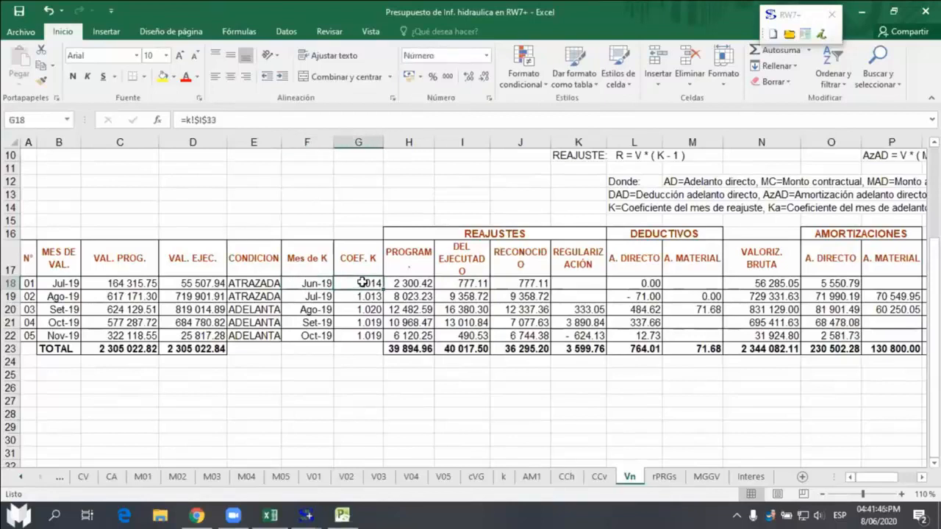
{"action": "left_click", "coordinate": [66, 284]}
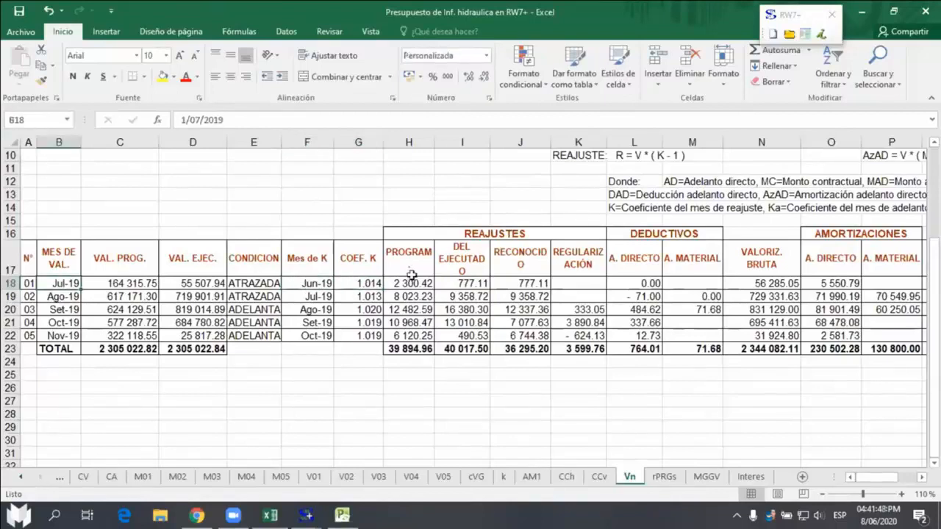
{"action": "left_click", "coordinate": [320, 285]}
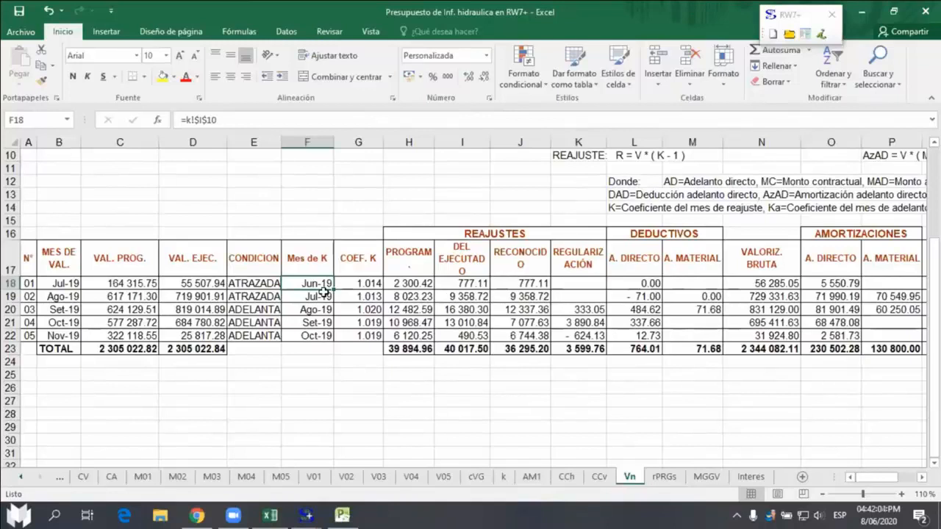
Step: Rename the Vn sheet as eVn
{"action": "double_click", "coordinate": [629, 478]}
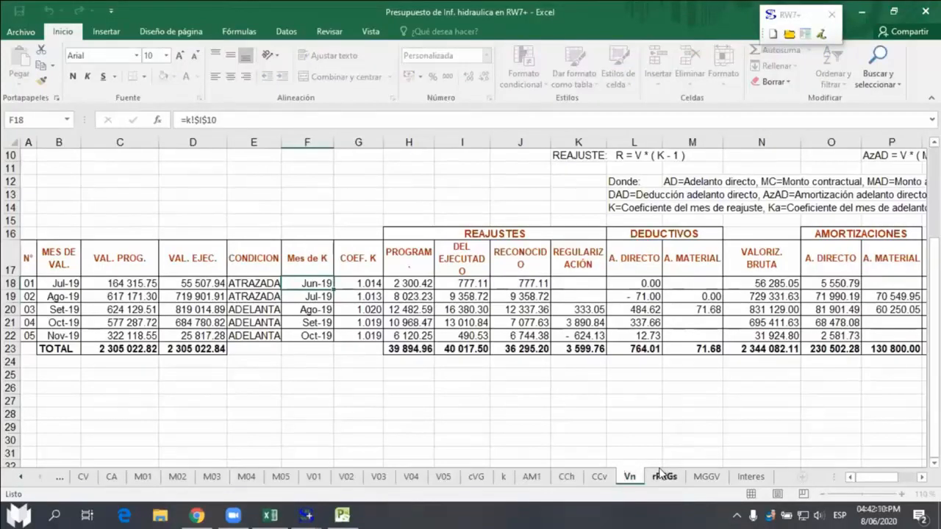
{"action": "type", "text": "e"}
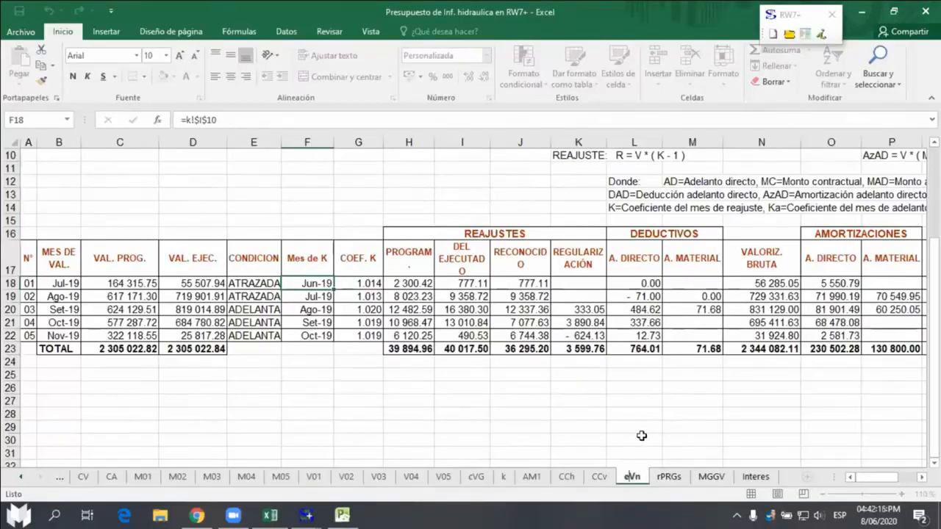
{"action": "left_click", "coordinate": [638, 426]}
Step: Review the weighted indices and K coefficients on the k sheet, and rename that sheet as ek
{"action": "left_click", "coordinate": [503, 478]}
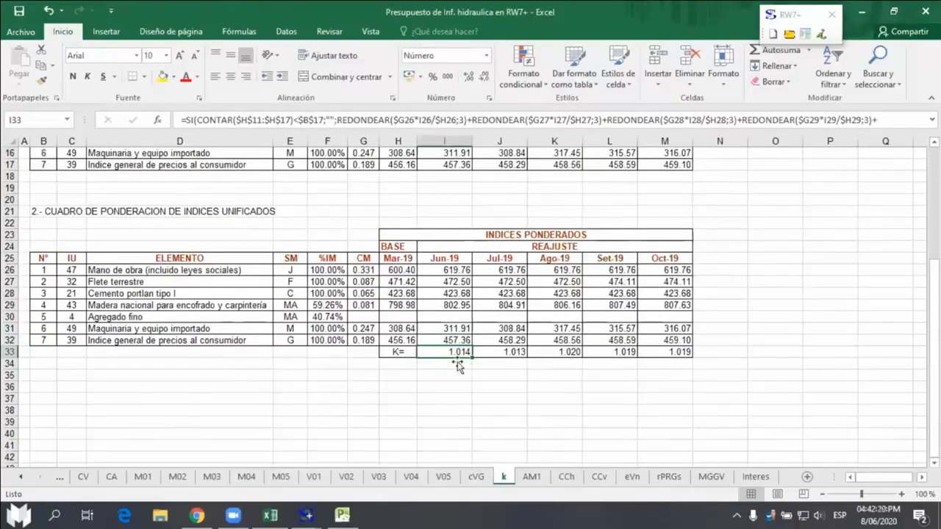
{"action": "left_click_drag", "start_coordinate": [399, 352], "coordinate": [694, 355]}
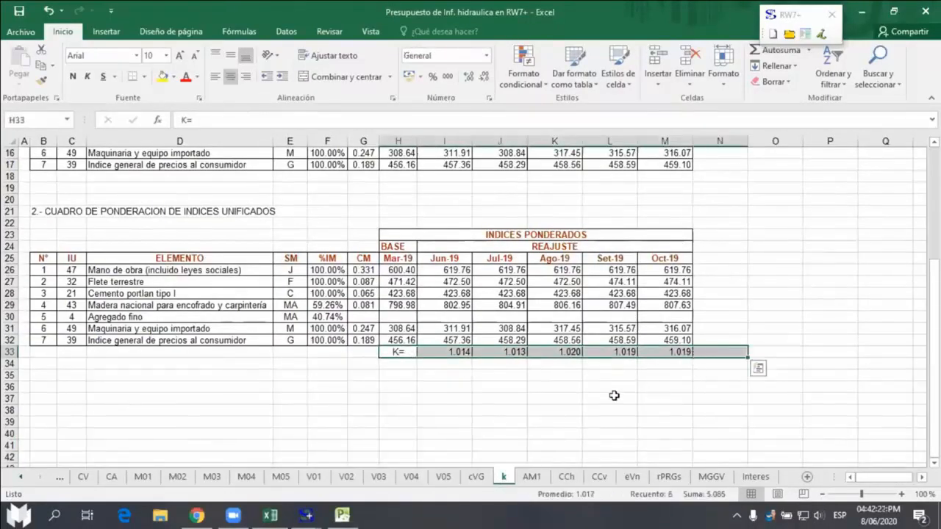
{"action": "left_click", "coordinate": [582, 399]}
{"action": "left_click_drag", "start_coordinate": [563, 258], "coordinate": [672, 357]}
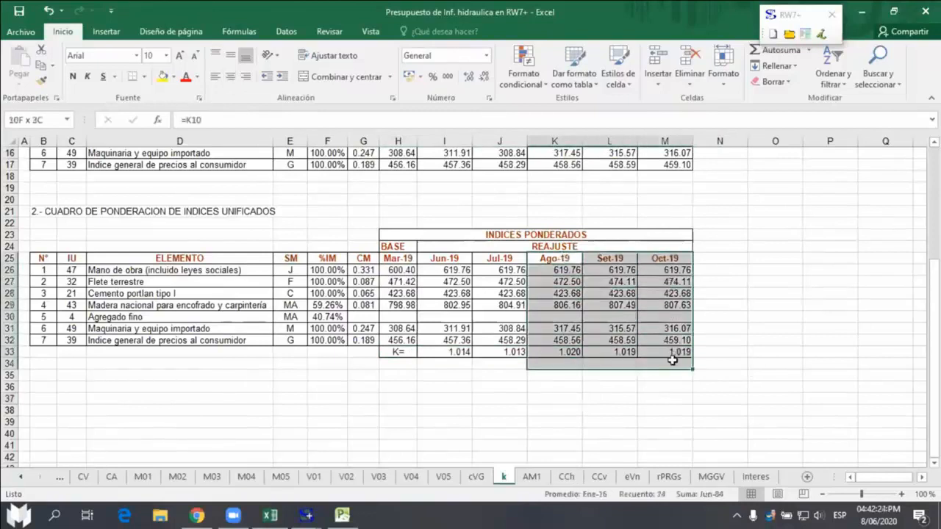
{"action": "left_click", "coordinate": [698, 355]}
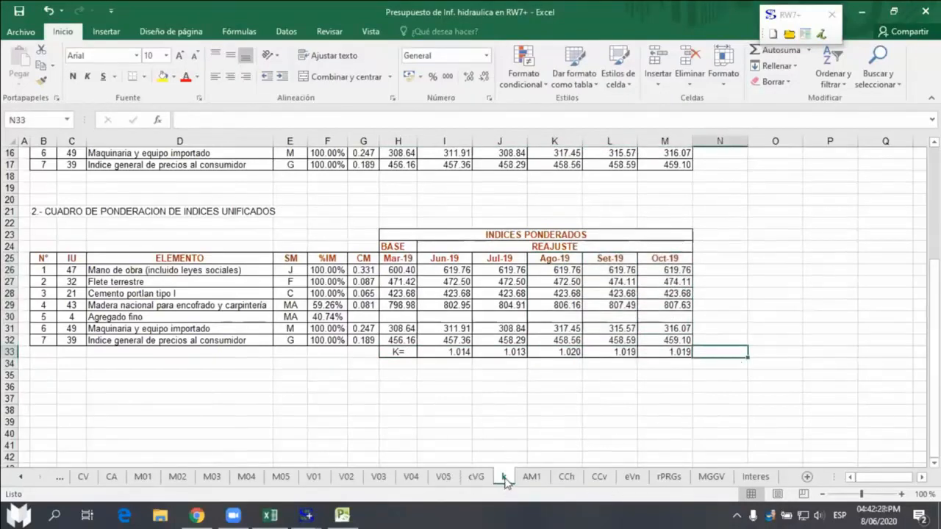
{"action": "left_click_drag", "start_coordinate": [504, 477], "coordinate": [545, 478]}
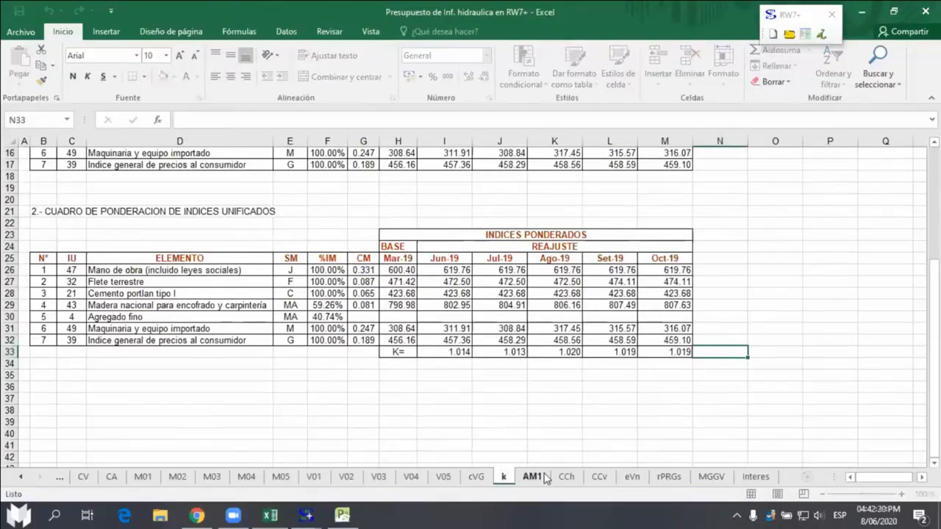
{"action": "type", "text": "e"}
{"action": "left_click", "coordinate": [525, 425]}
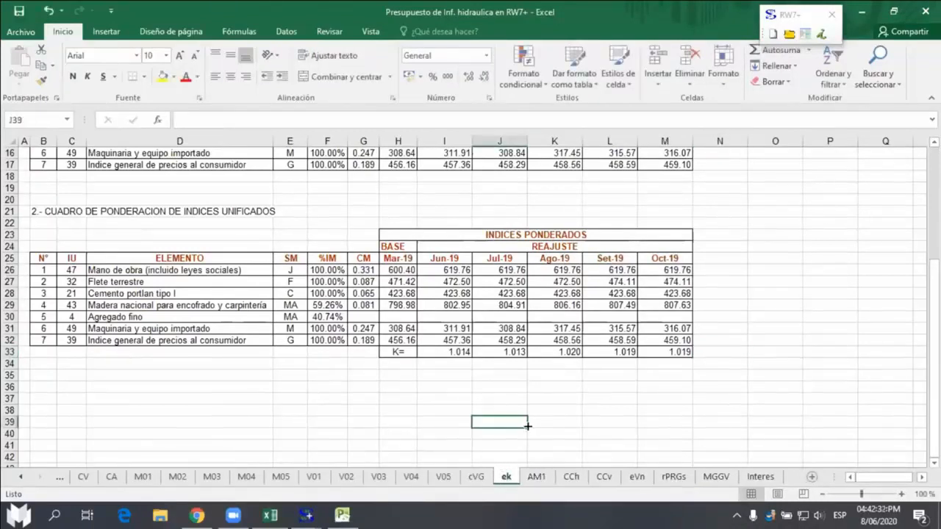
Step: Rename the AM1 materials advance sheet as eAM1
{"action": "left_click", "coordinate": [535, 477]}
{"action": "double_click", "coordinate": [536, 477]}
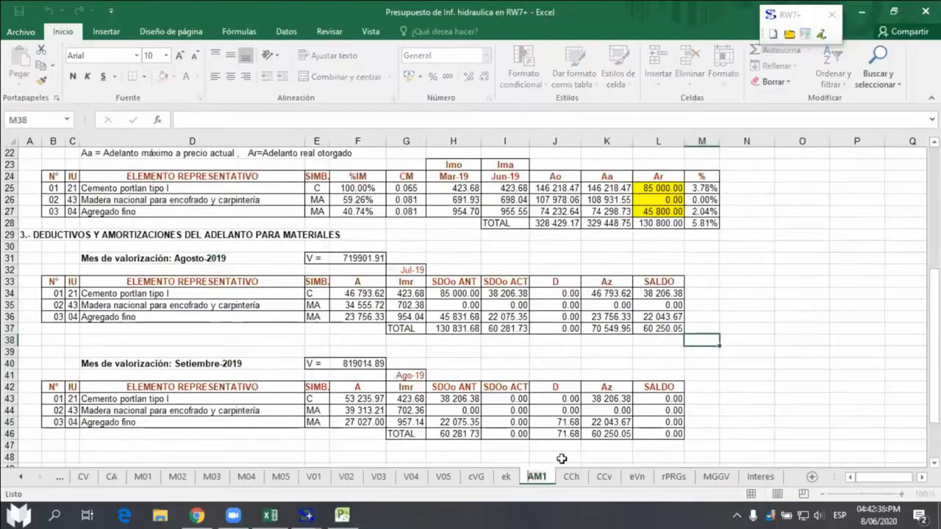
{"action": "key", "text": "Home"}
{"action": "type", "text": "e"}
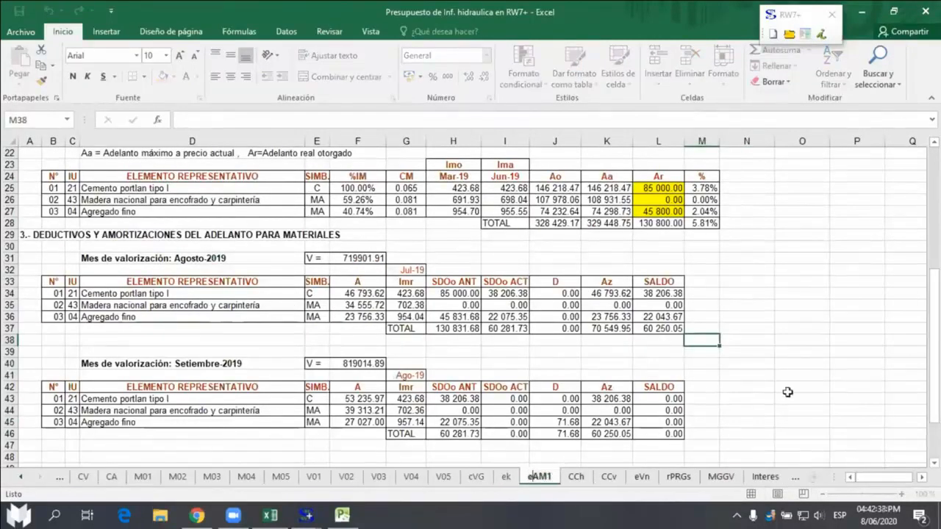
{"action": "left_click", "coordinate": [766, 399]}
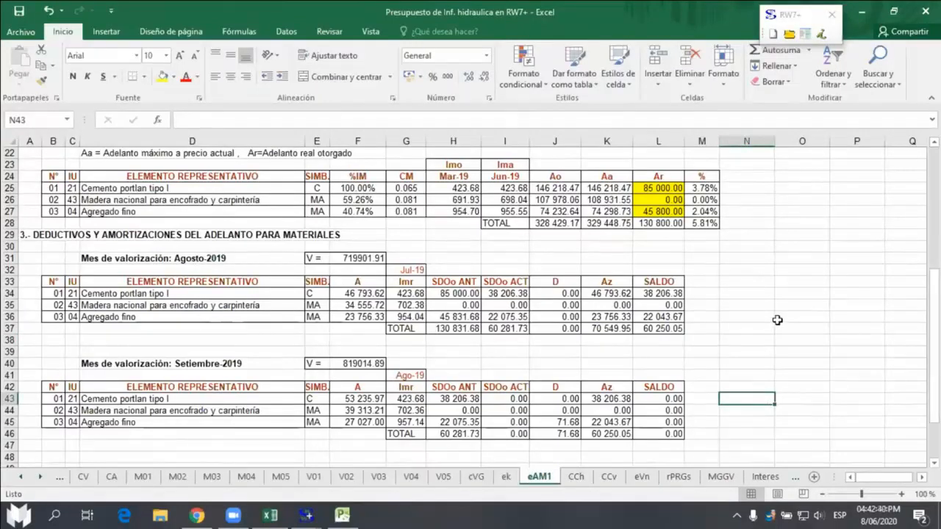
{"action": "scroll", "coordinate": [794, 332], "scroll_direction": "up", "scroll_amount": 2}
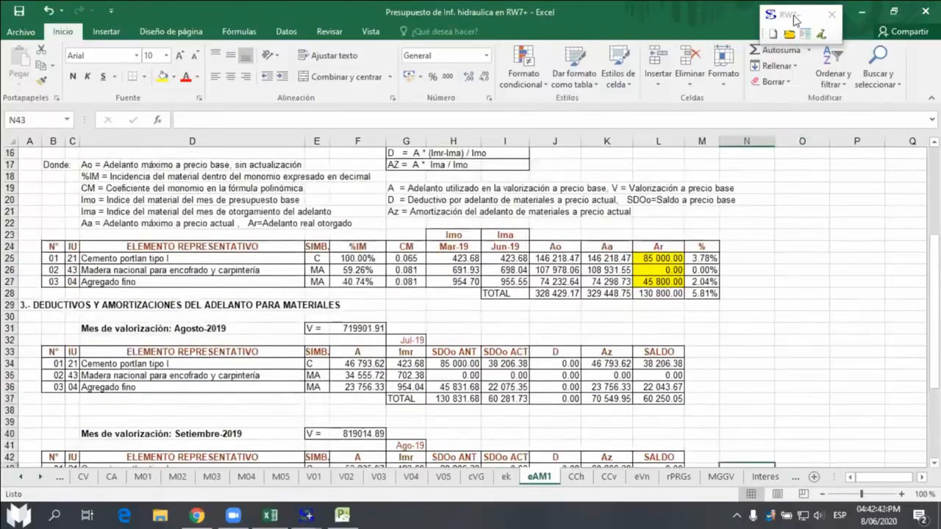
Step: Recalculate the adjustments and amortizations in RW7+ for geographic area 2, base budget March 2019, with direct advance
{"action": "left_click", "coordinate": [794, 16]}
{"action": "left_click", "coordinate": [455, 114]}
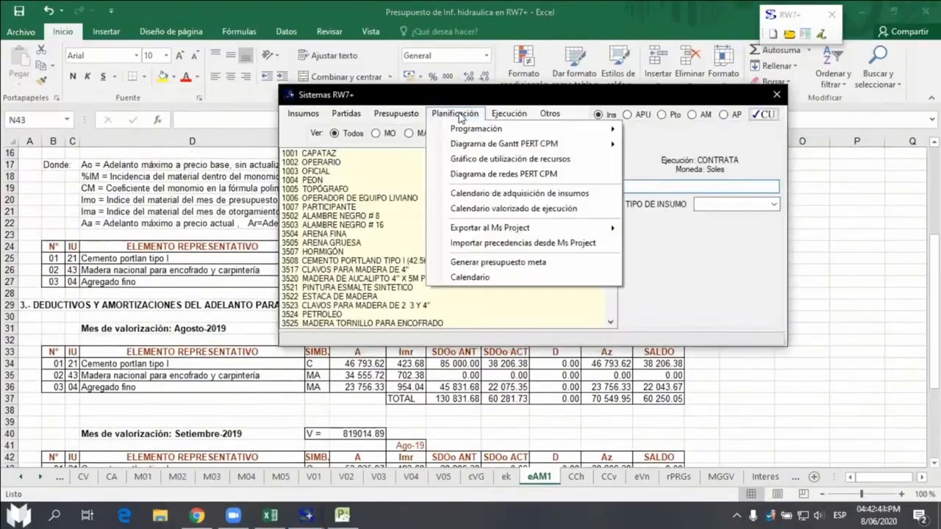
{"action": "left_click", "coordinate": [509, 115]}
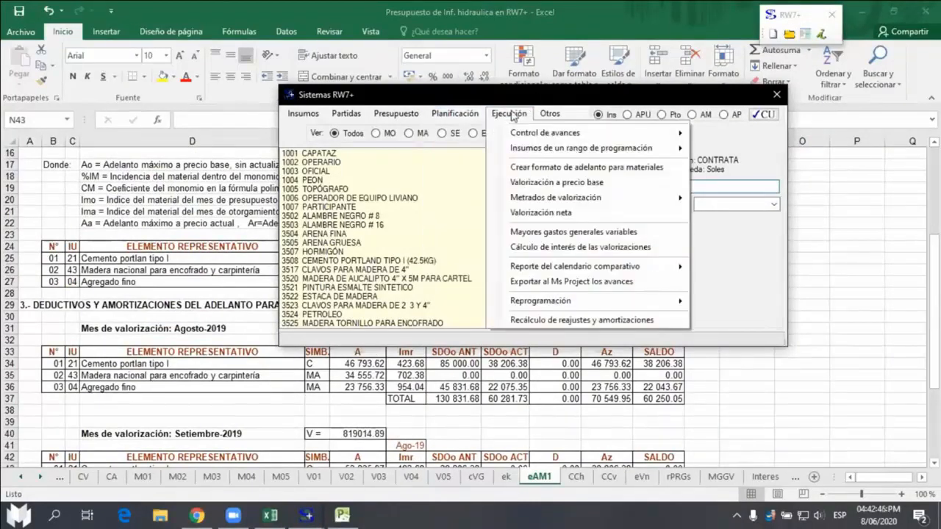
{"action": "left_click", "coordinate": [615, 323]}
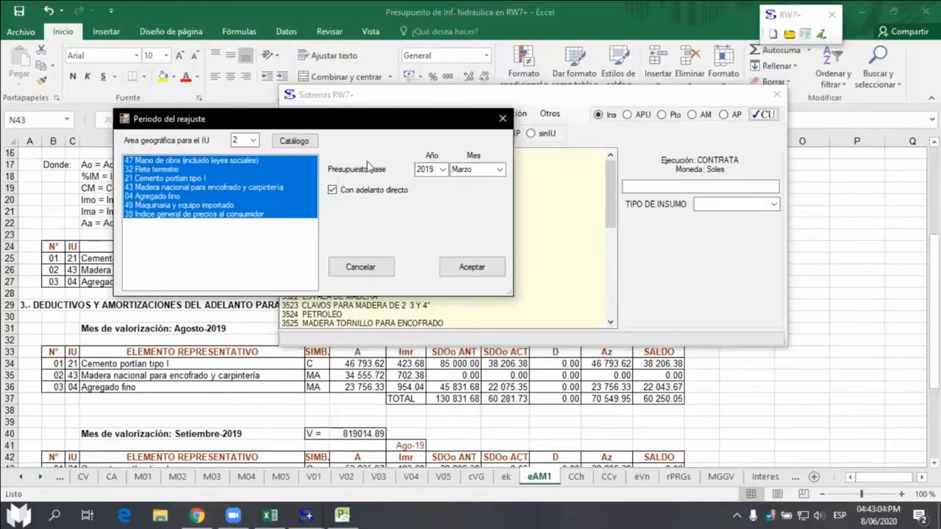
{"action": "left_click", "coordinate": [470, 267]}
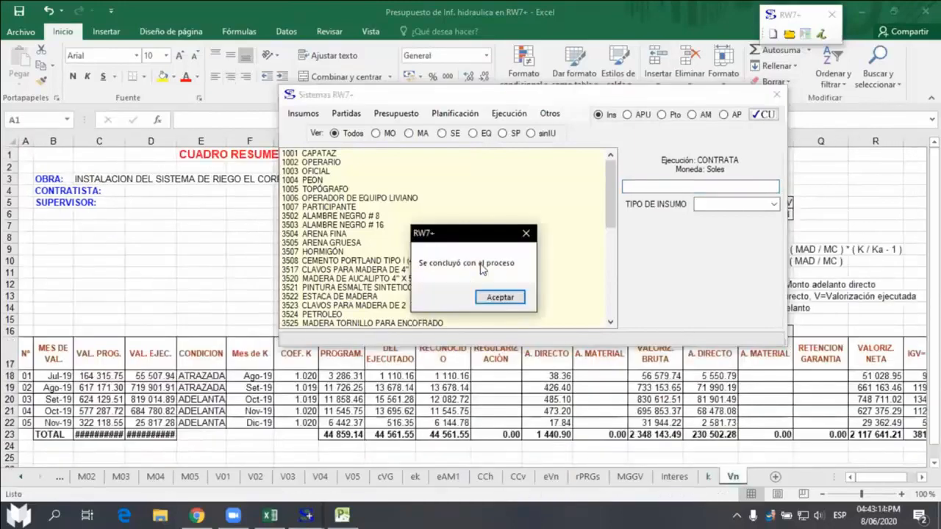
{"action": "left_click", "coordinate": [505, 300]}
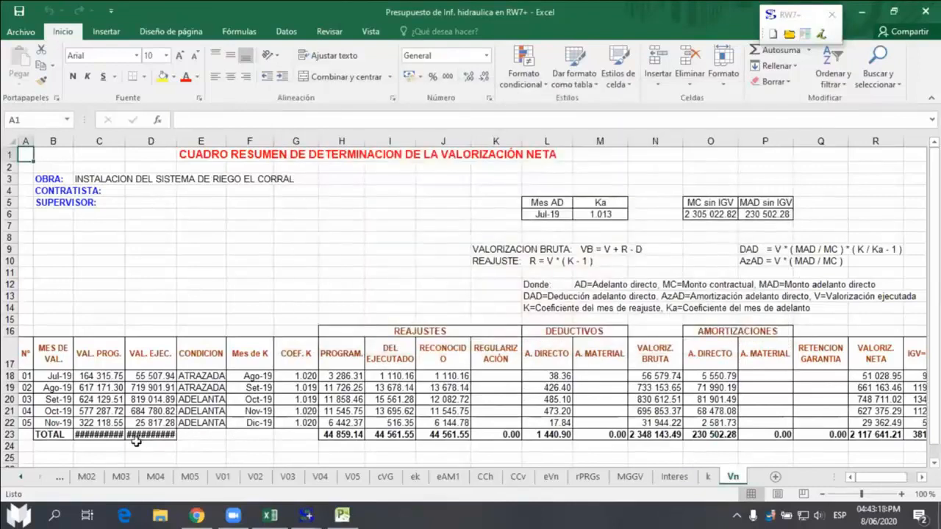
Step: Examine the valuation months, K months and K coefficients on the new Vn sheet, and look over the rPRGs schedule
{"action": "left_click", "coordinate": [109, 438]}
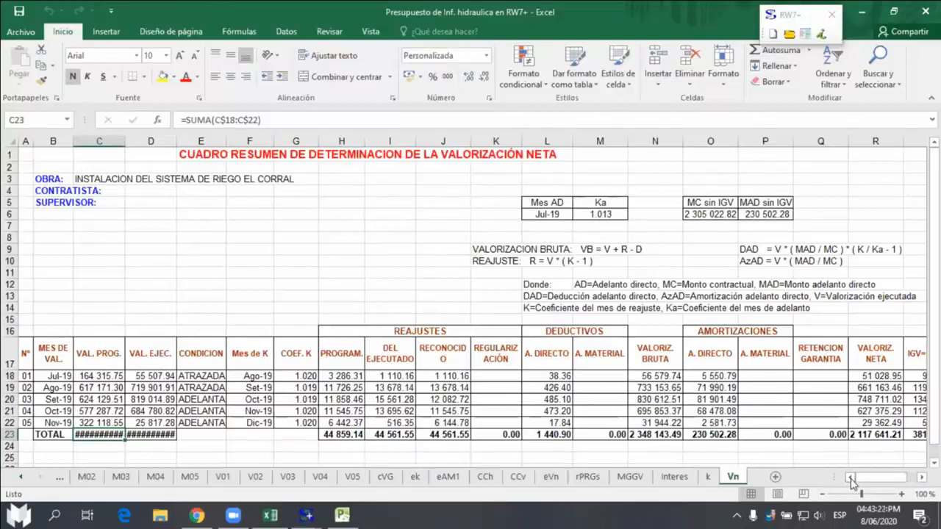
{"action": "left_click", "coordinate": [9, 388]}
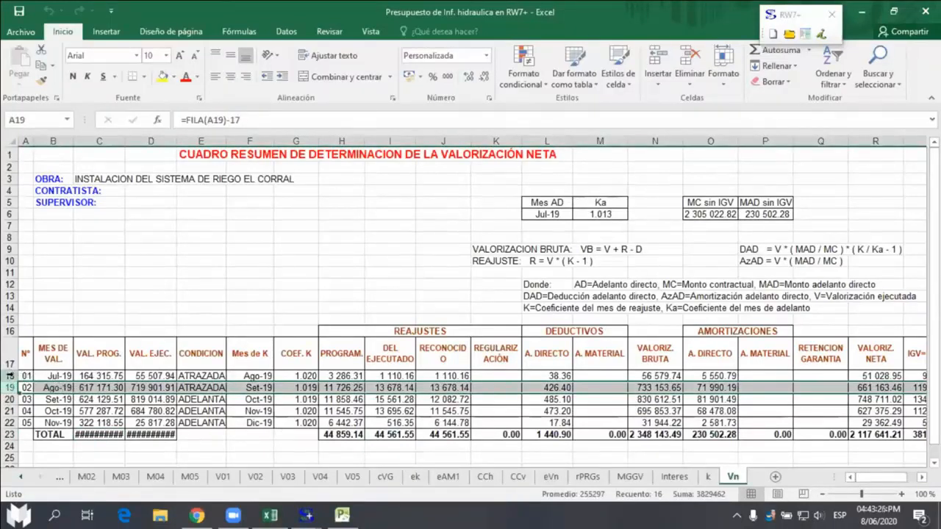
{"action": "left_click", "coordinate": [10, 376]}
{"action": "left_click", "coordinate": [54, 377]}
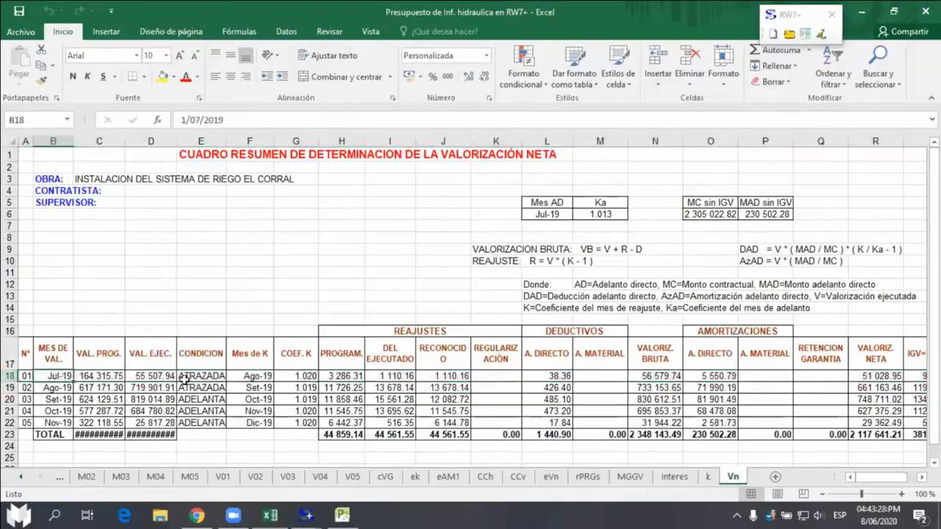
{"action": "left_click", "coordinate": [250, 376]}
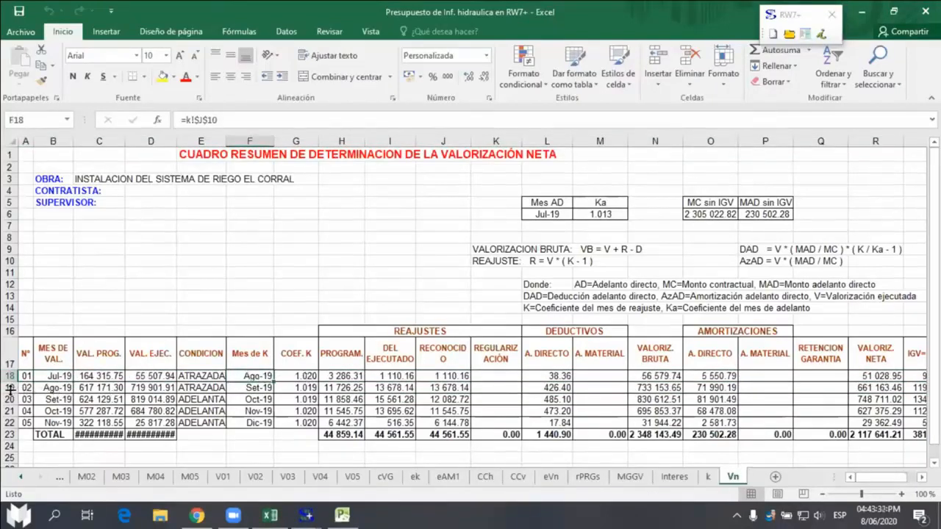
{"action": "left_click", "coordinate": [53, 390]}
{"action": "left_click", "coordinate": [258, 388]}
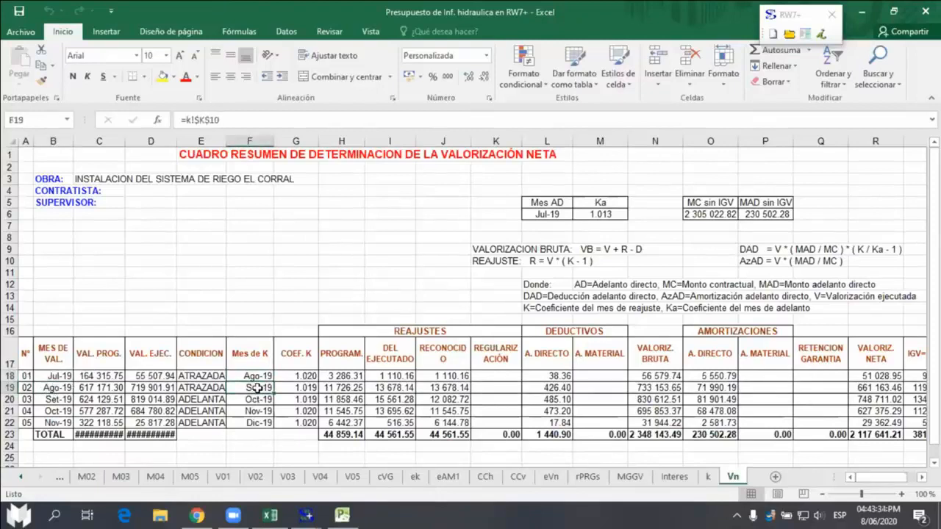
{"action": "left_click", "coordinate": [306, 388]}
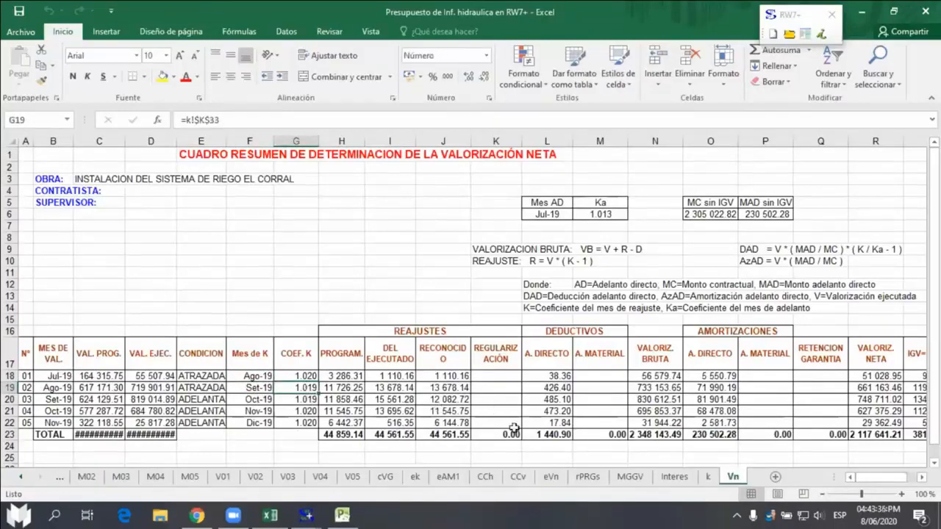
{"action": "left_click", "coordinate": [923, 478]}
{"action": "left_click", "coordinate": [924, 478]}
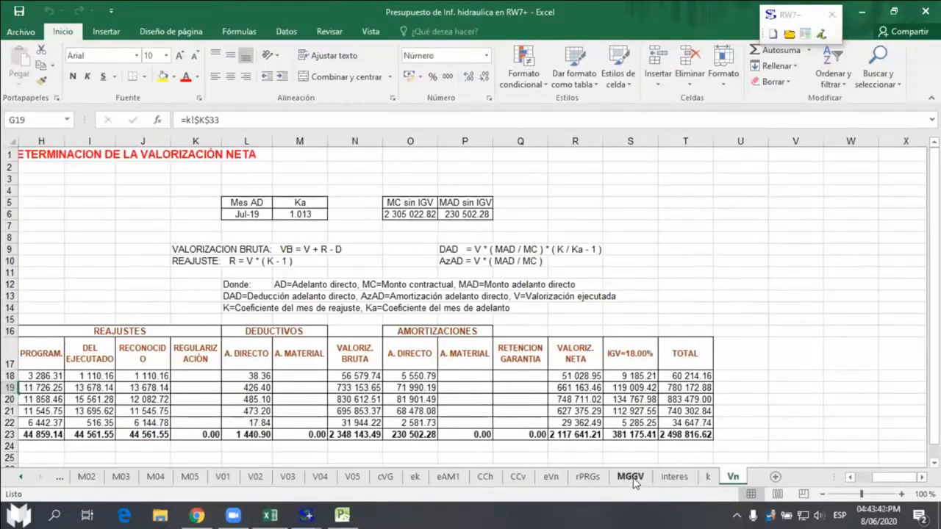
{"action": "left_click", "coordinate": [596, 478]}
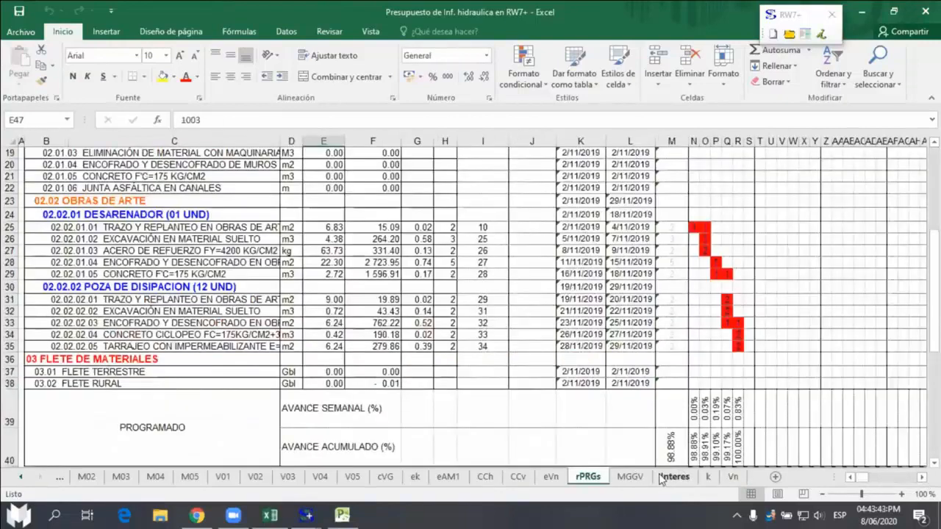
{"action": "scroll", "coordinate": [581, 326], "scroll_direction": "down", "scroll_amount": 2}
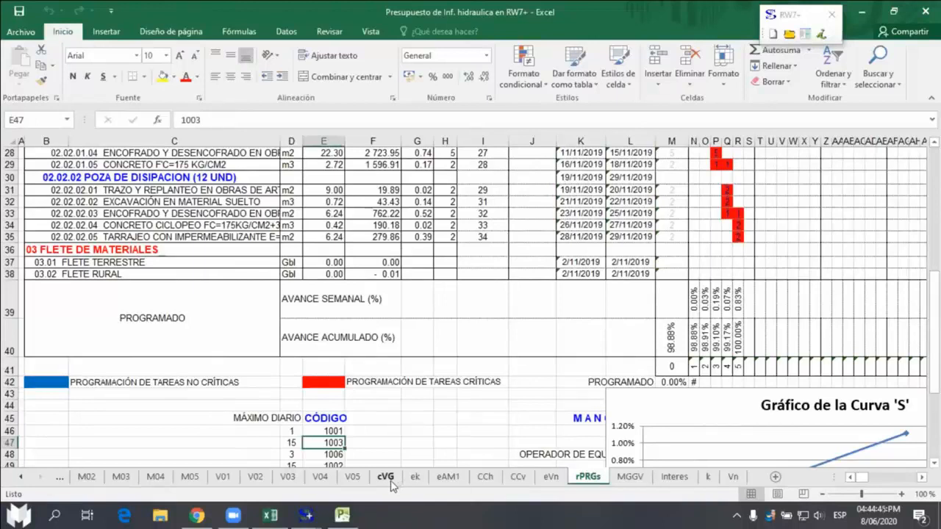
Step: Open the PRGd1 sheet with the programming of the physical execution of the works
{"action": "left_click", "coordinate": [23, 479]}
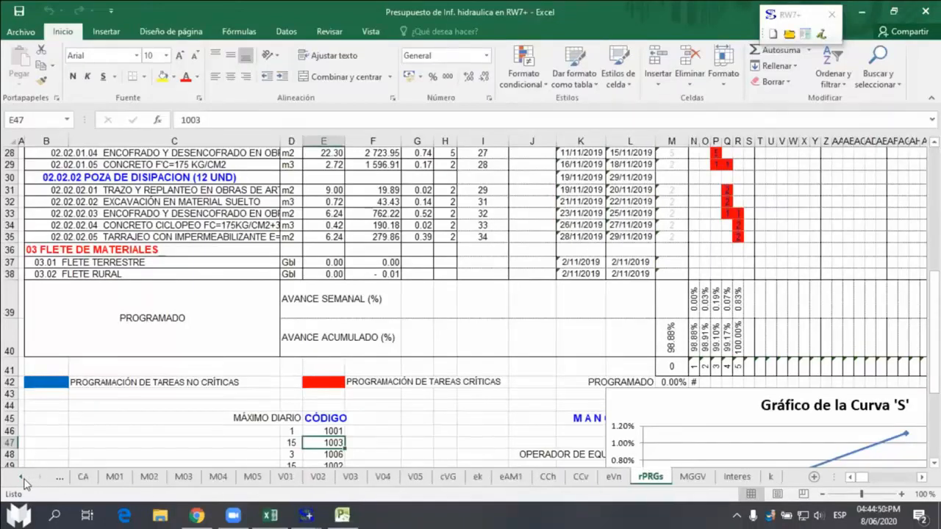
{"action": "left_click", "coordinate": [23, 479]}
{"action": "left_click", "coordinate": [22, 480]}
{"action": "left_click", "coordinate": [23, 479]}
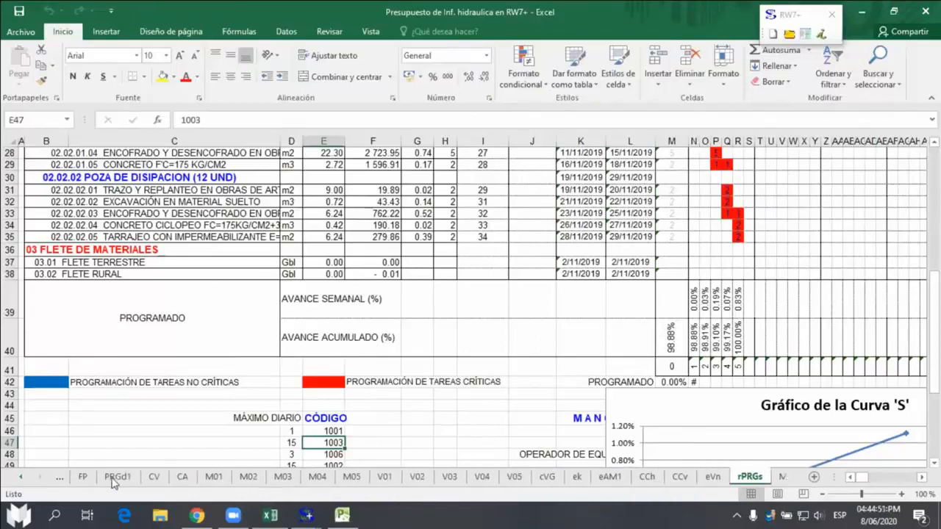
{"action": "left_click", "coordinate": [117, 480]}
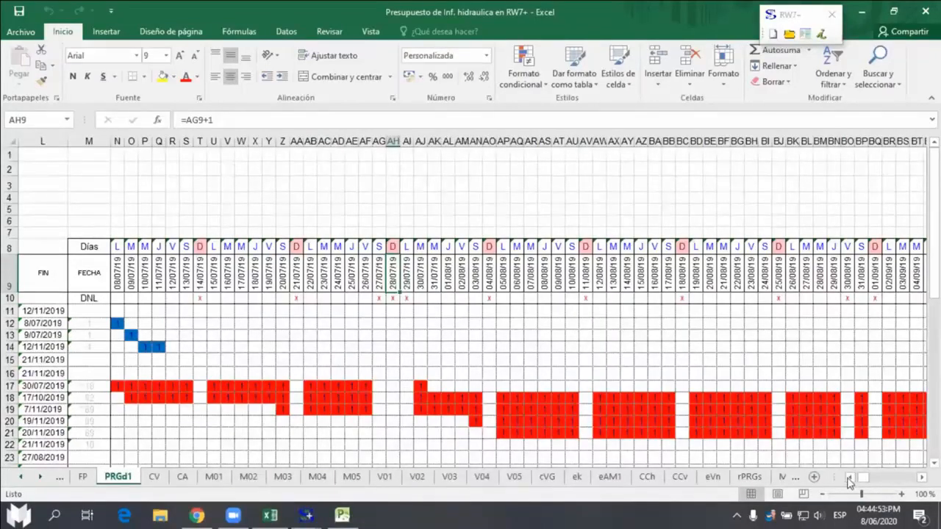
{"action": "scroll", "coordinate": [849, 482], "scroll_direction": "down", "scroll_amount": 1, "text": "ctrl"}
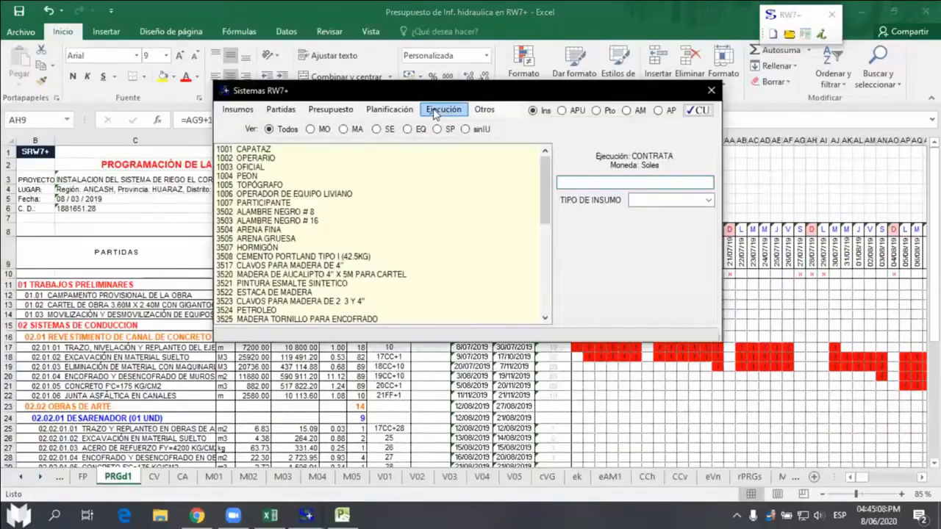
Step: Open the RW7+ planning calendar for the project
{"action": "left_click", "coordinate": [434, 110]}
{"action": "left_click", "coordinate": [496, 93]}
{"action": "left_click_drag", "start_coordinate": [497, 92], "coordinate": [486, 130]}
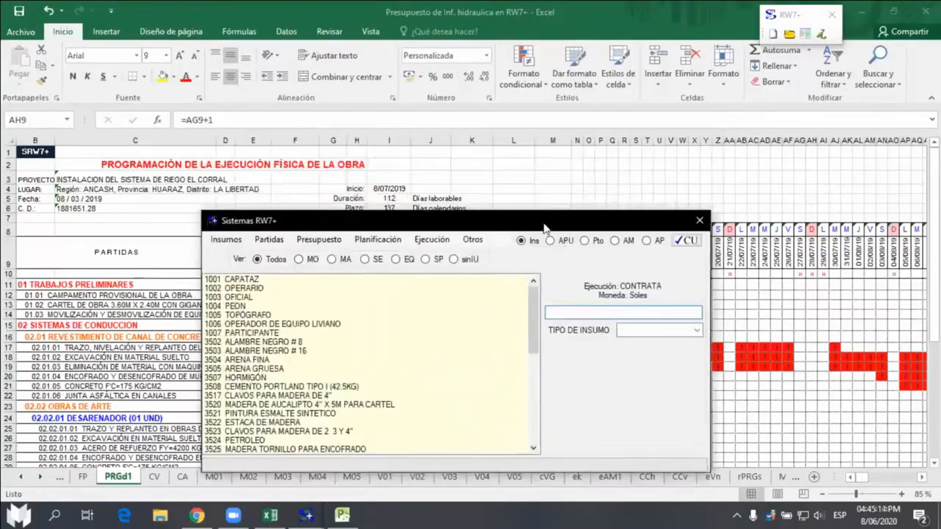
{"action": "left_click", "coordinate": [403, 184]}
{"action": "mouse_move", "coordinate": [365, 188]}
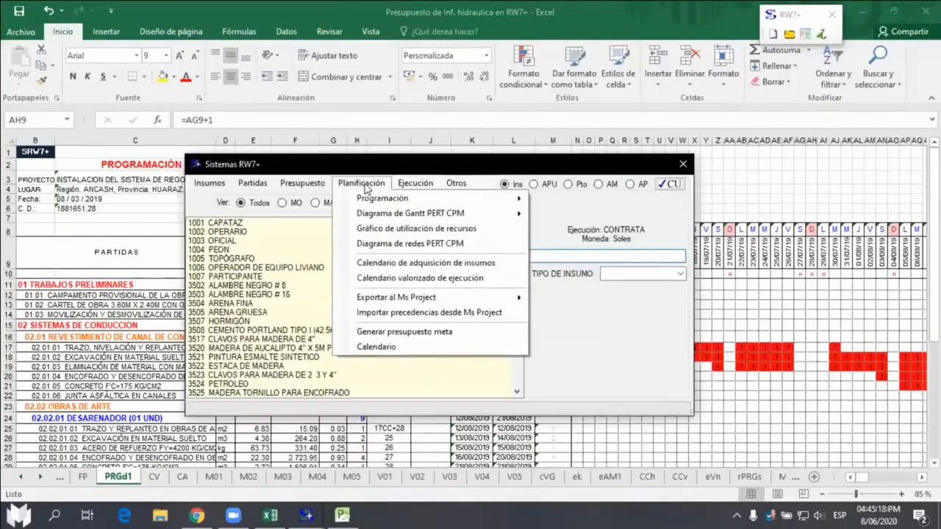
{"action": "left_click", "coordinate": [400, 348]}
Step: Add a calendar exception described as PARALIZACION N01, starting 5/09/2019 and ending 28/09/2019
{"action": "left_click", "coordinate": [114, 136]}
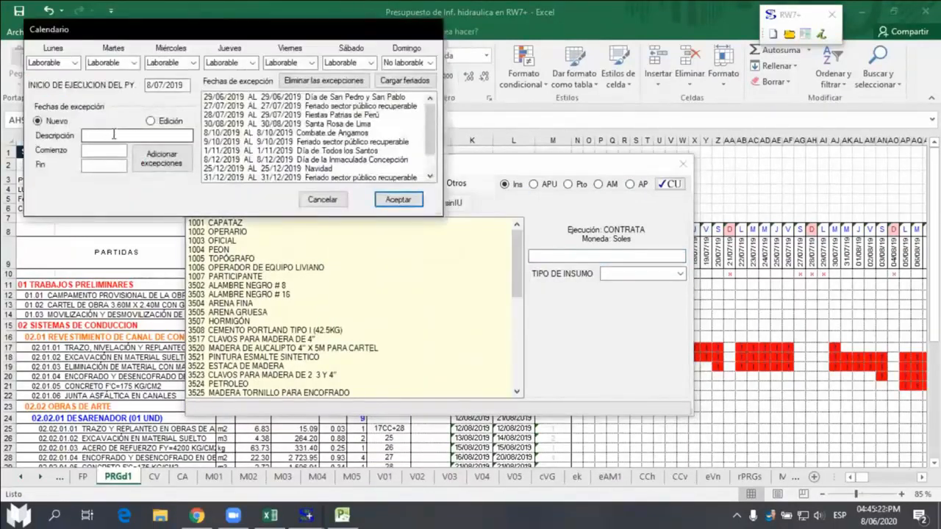
{"action": "left_click", "coordinate": [114, 135]}
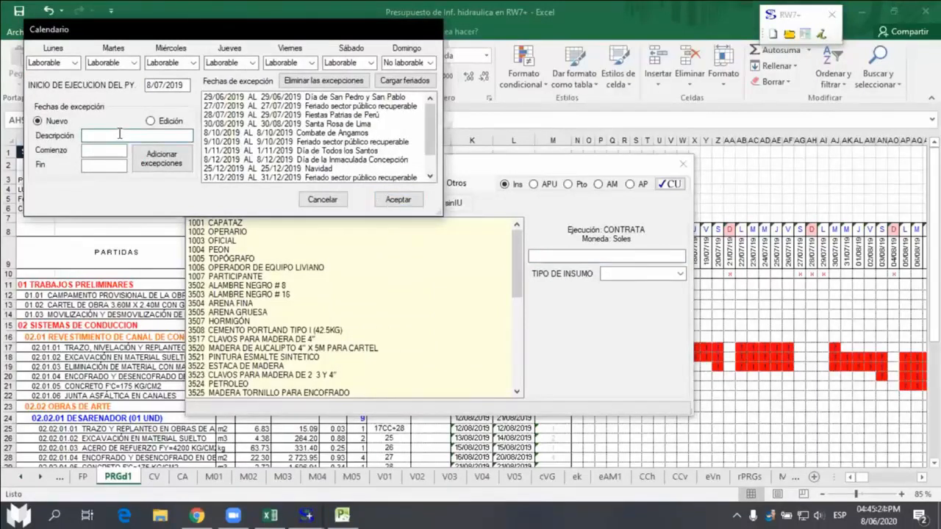
{"action": "type", "text": "PARALIZACION N01"}
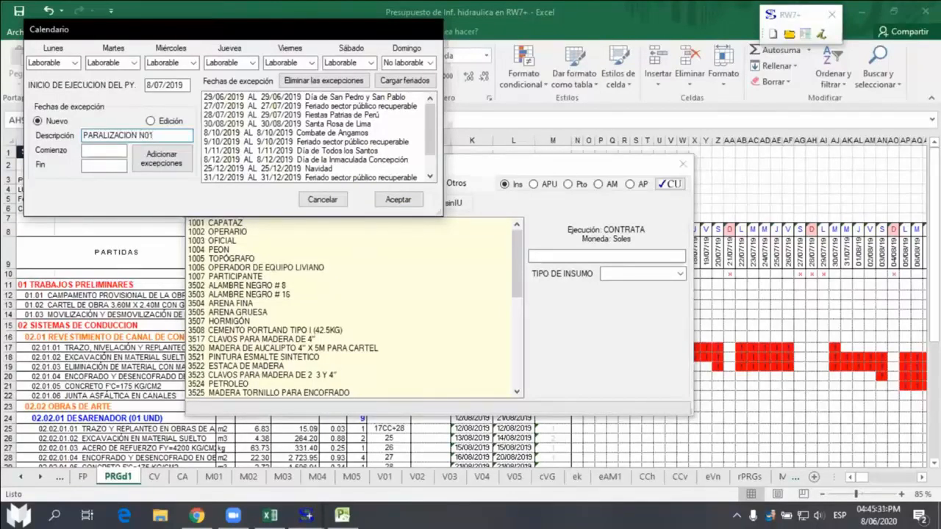
{"action": "left_click", "coordinate": [103, 152]}
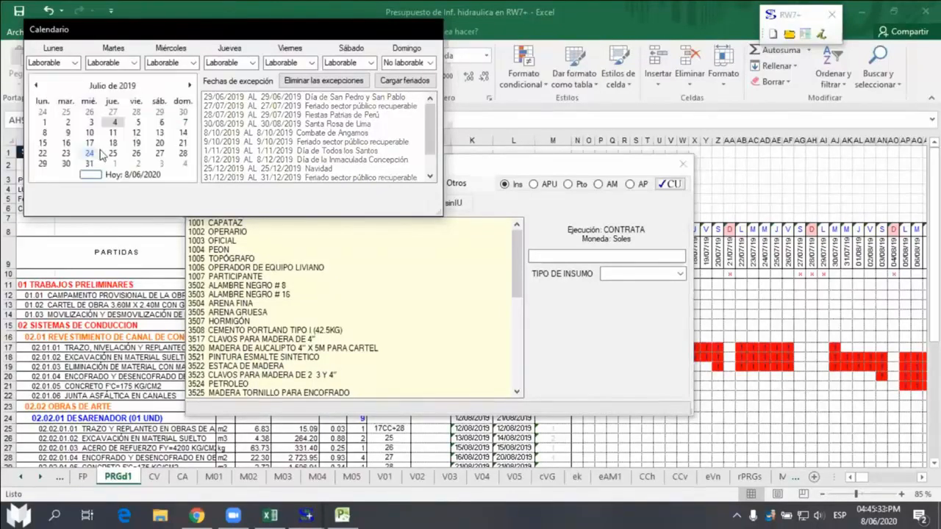
{"action": "left_click", "coordinate": [129, 86]}
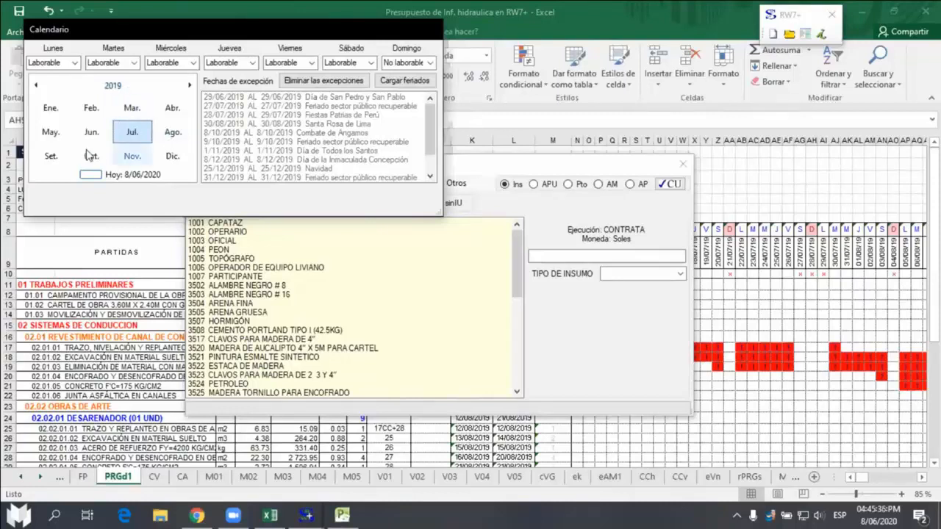
{"action": "left_click", "coordinate": [51, 156]}
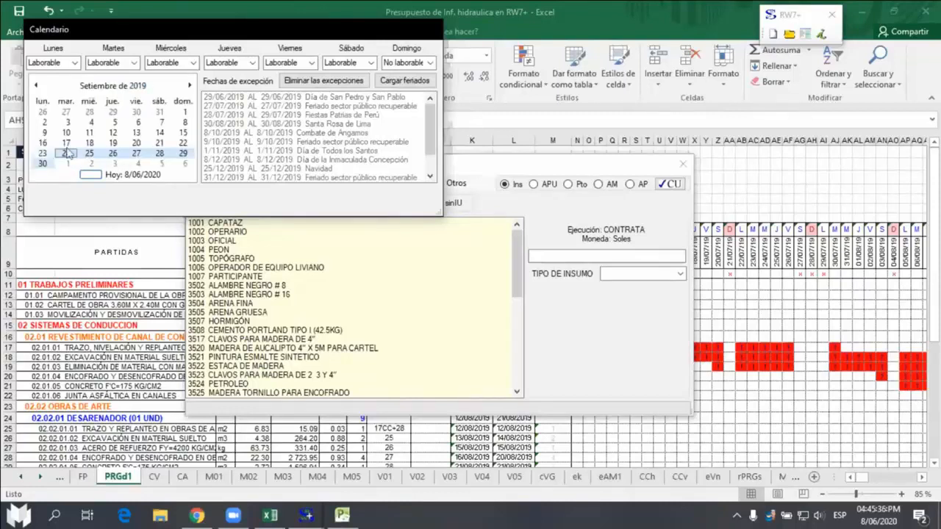
{"action": "left_click", "coordinate": [114, 123]}
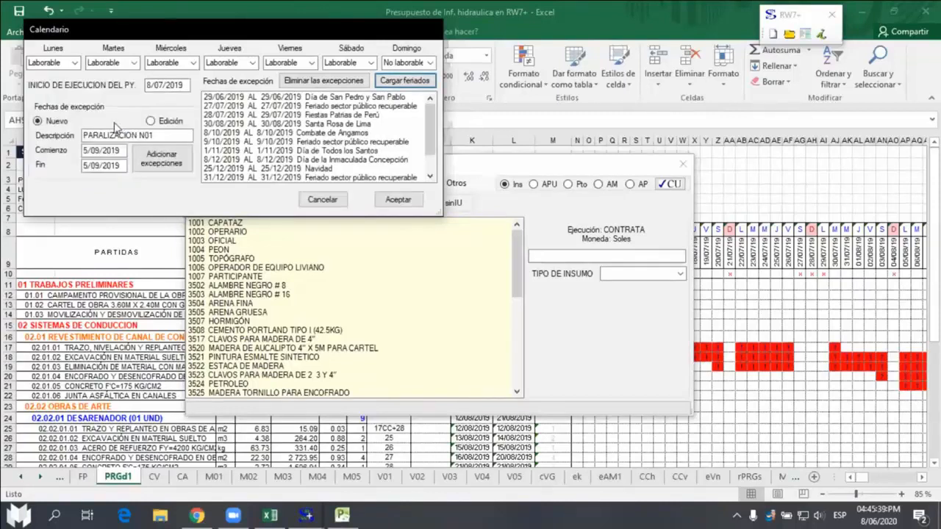
{"action": "left_click", "coordinate": [115, 166]}
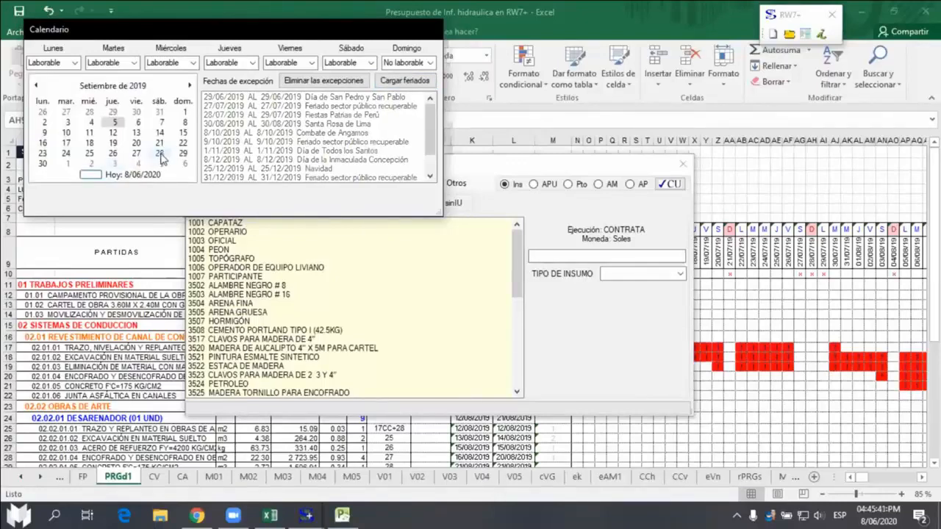
{"action": "left_click", "coordinate": [161, 155]}
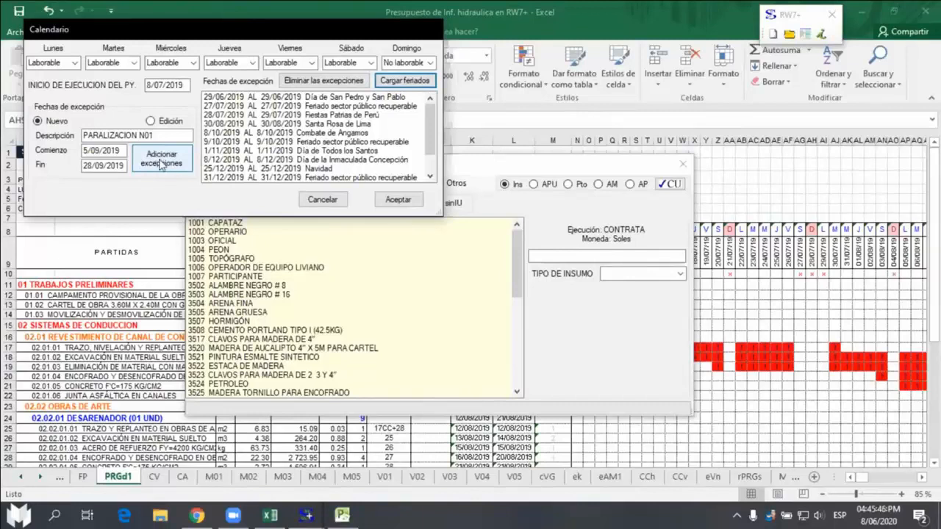
{"action": "left_click", "coordinate": [155, 161]}
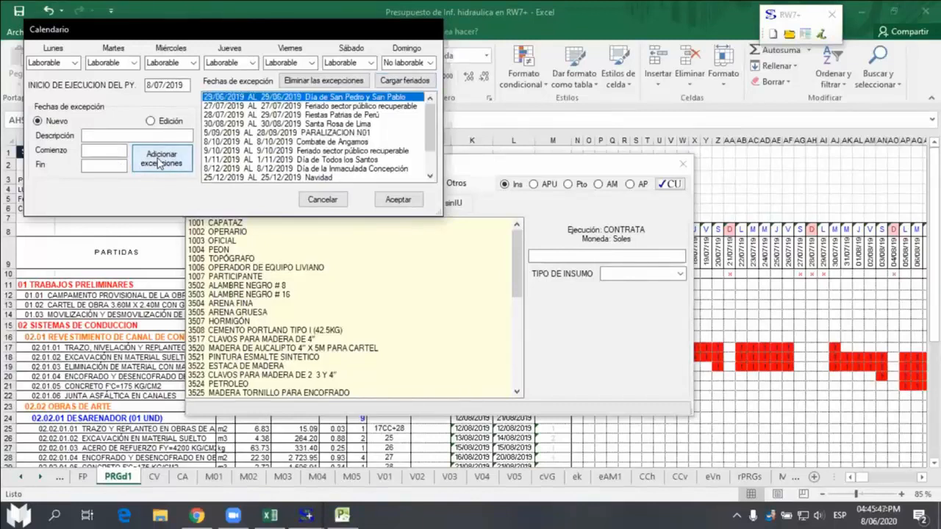
Step: Select 8/07/2019 as the project's execution start date and apply the calendar, declining the adjustment of the project term
{"action": "left_click", "coordinate": [168, 86]}
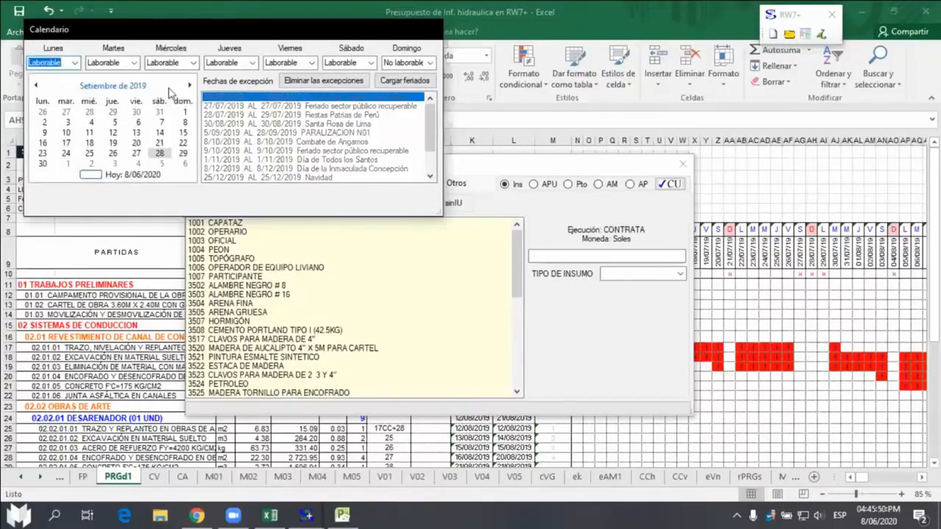
{"action": "left_click", "coordinate": [119, 86]}
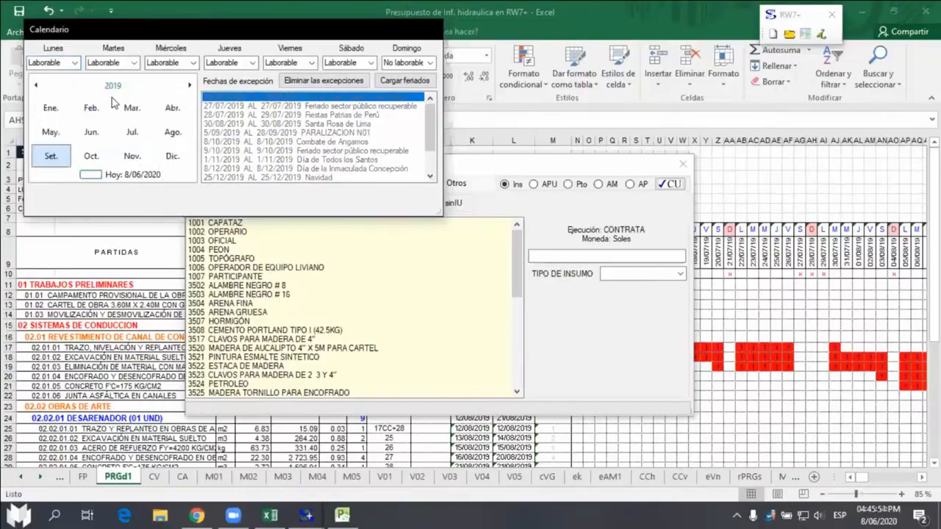
{"action": "left_click", "coordinate": [131, 132]}
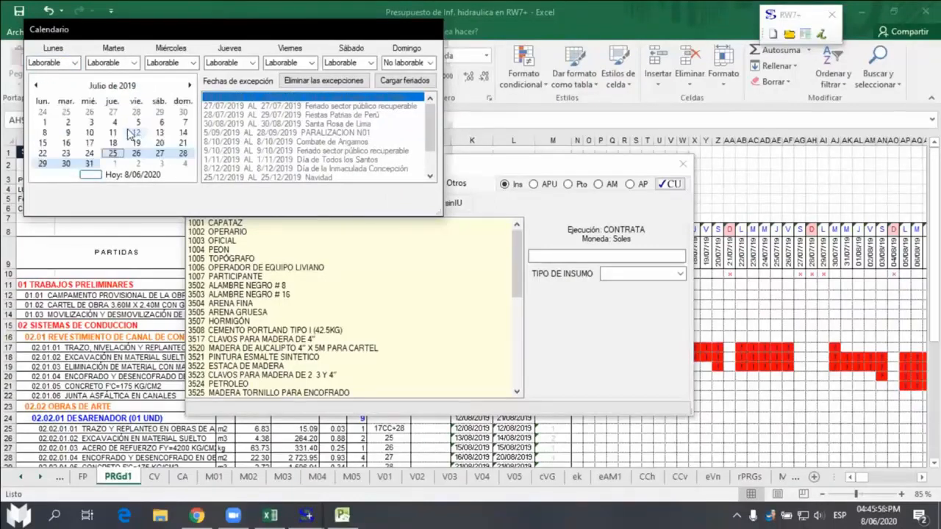
{"action": "left_click", "coordinate": [51, 134]}
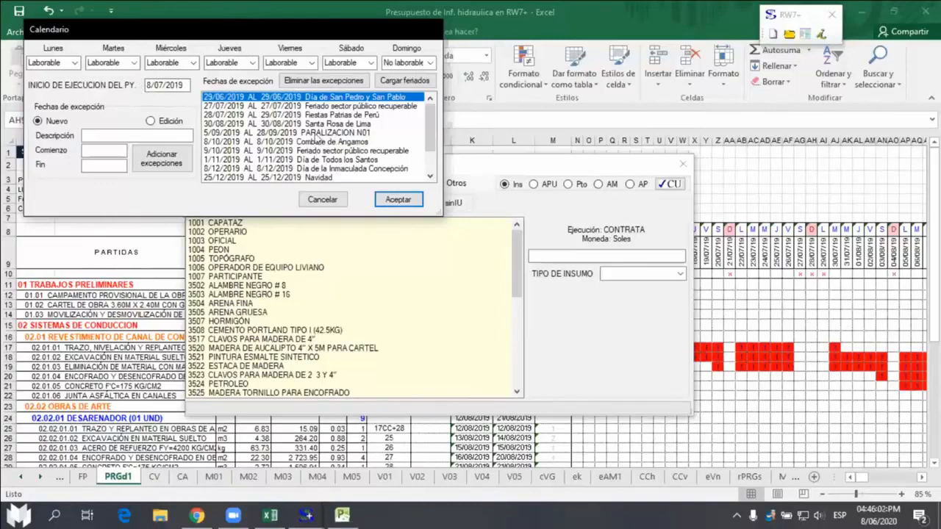
{"action": "left_click", "coordinate": [400, 200]}
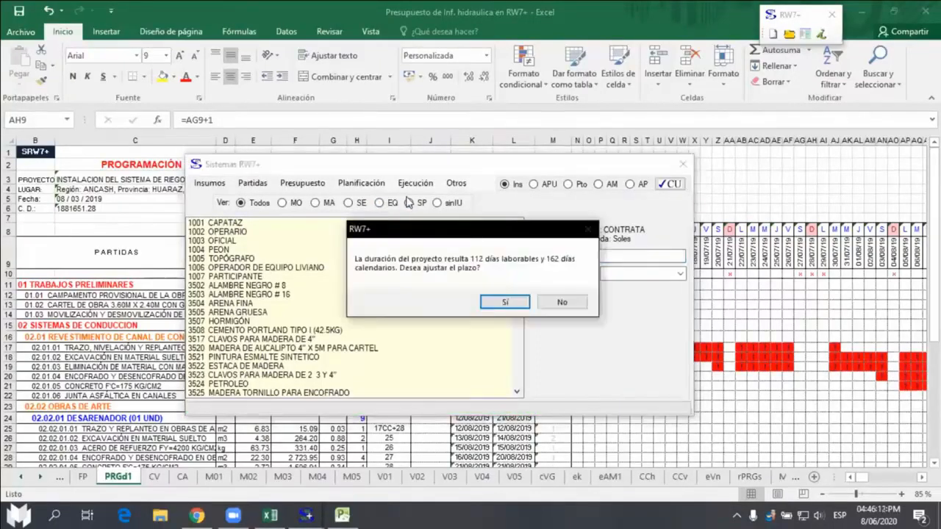
{"action": "left_click", "coordinate": [563, 301]}
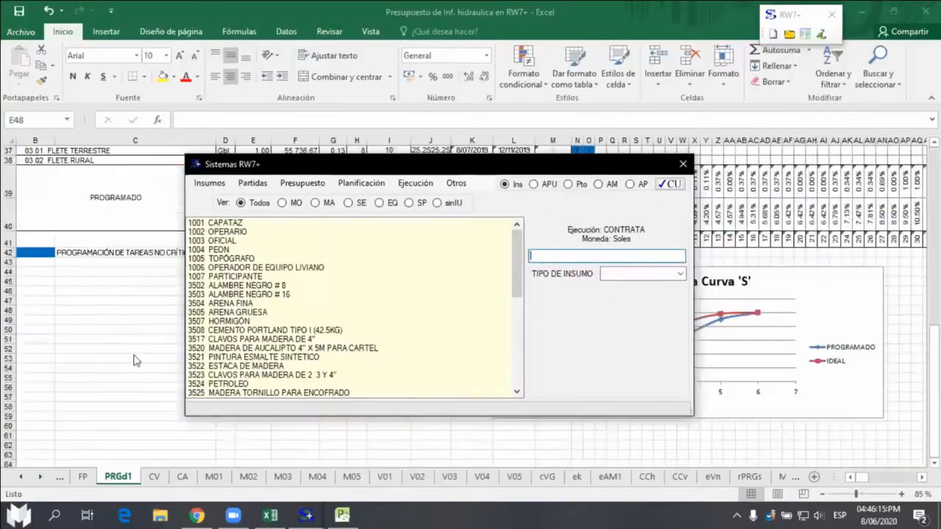
Step: Examine the recalculated PRGd1 schedule bars and daily progress, selecting the September 2019 stoppage block in columns BU to CS, rows 9 to 23
{"action": "scroll", "coordinate": [571, 390], "scroll_direction": "up", "scroll_amount": 12}
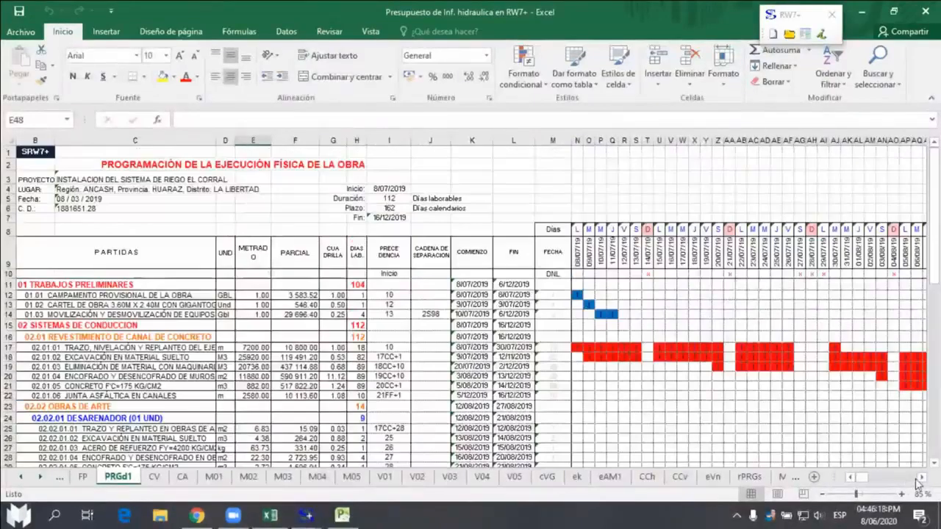
{"action": "left_click", "coordinate": [922, 478]}
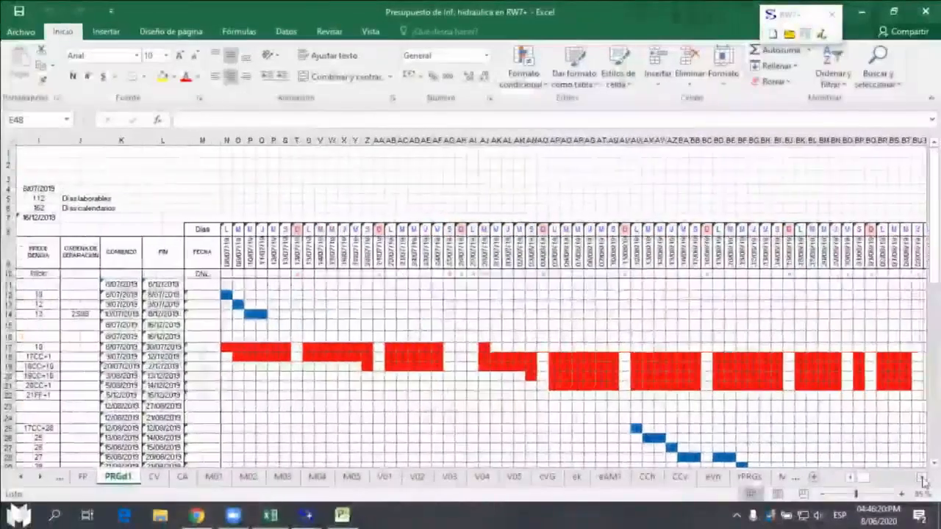
{"action": "left_click", "coordinate": [922, 478]}
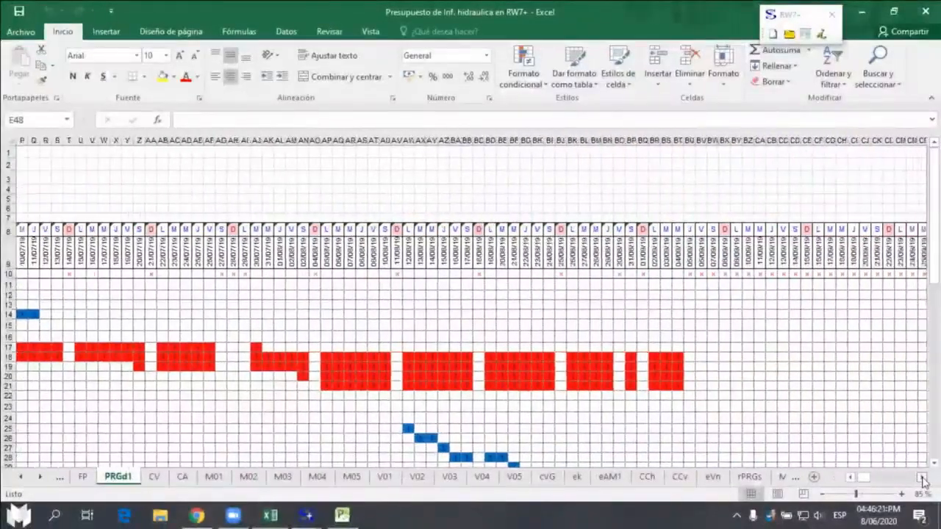
{"action": "left_click", "coordinate": [922, 478]}
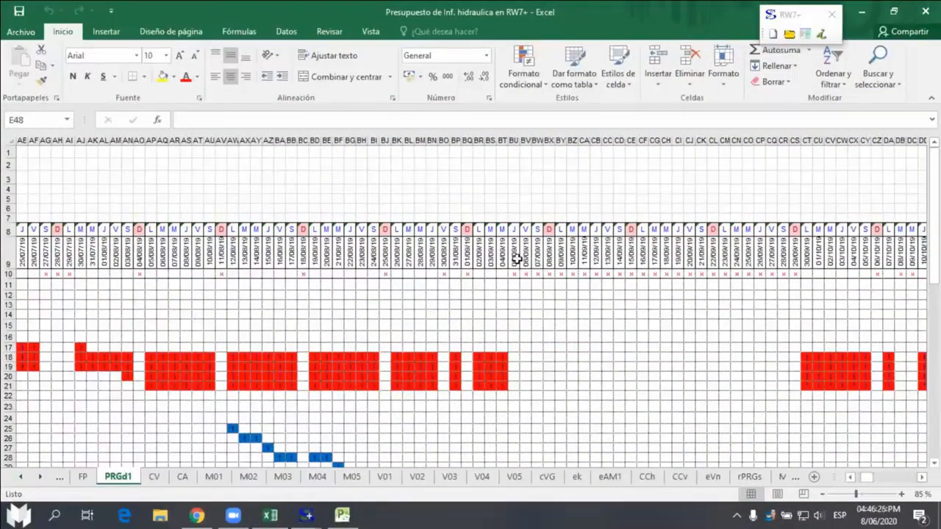
{"action": "left_click_drag", "start_coordinate": [513, 253], "coordinate": [793, 400]}
{"action": "scroll", "coordinate": [740, 354], "scroll_direction": "down", "scroll_amount": 6}
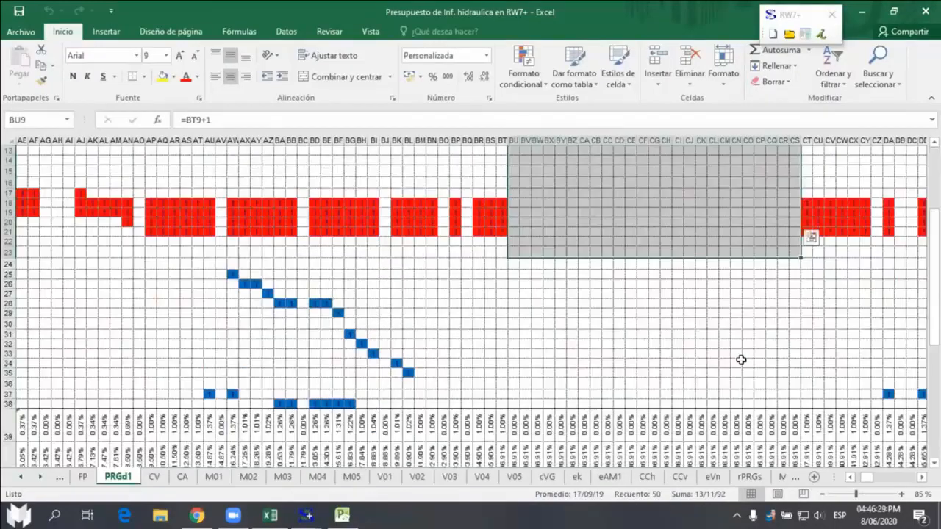
{"action": "scroll", "coordinate": [750, 378], "scroll_direction": "up", "scroll_amount": 6}
{"action": "scroll", "coordinate": [742, 383], "scroll_direction": "down", "scroll_amount": 10}
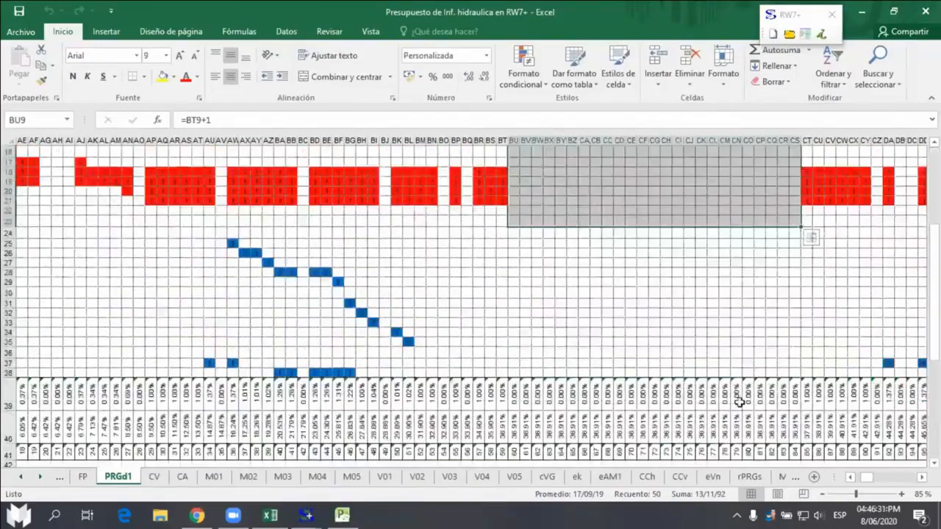
{"action": "scroll", "coordinate": [728, 393], "scroll_direction": "up", "scroll_amount": 6}
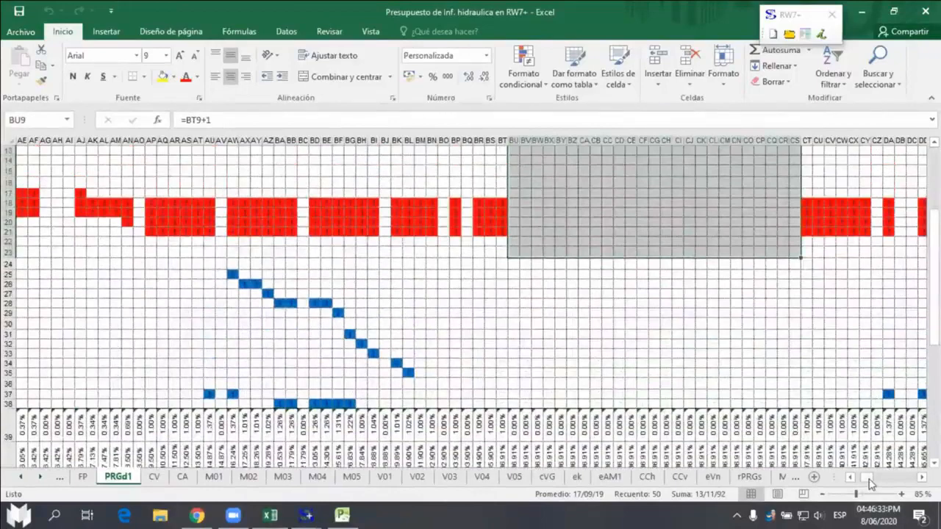
{"action": "left_click_drag", "start_coordinate": [866, 478], "coordinate": [857, 479]}
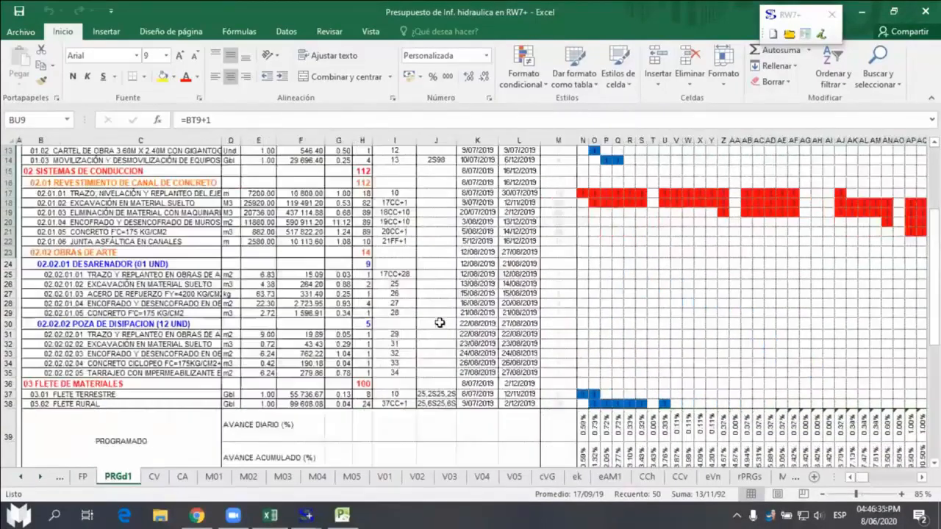